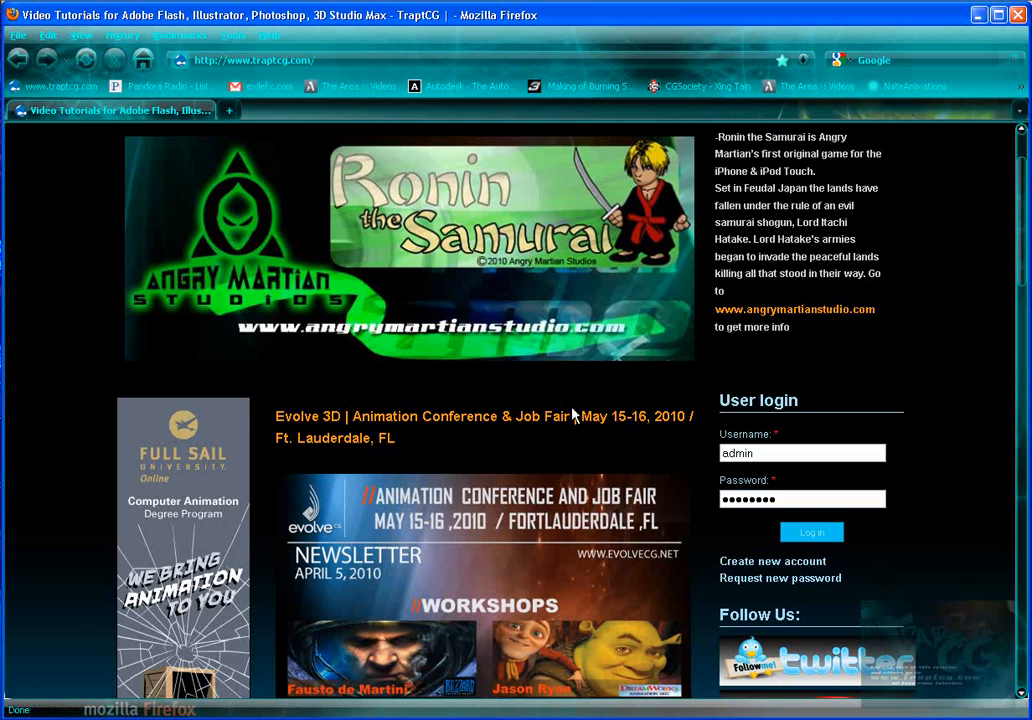
Look through the Evolve 3D conference announcement on the TraptCG home page, including its workshops and event schedule.
{"action": "scroll", "coordinate": [417, 389], "scroll_direction": "up", "scroll_amount": 2}
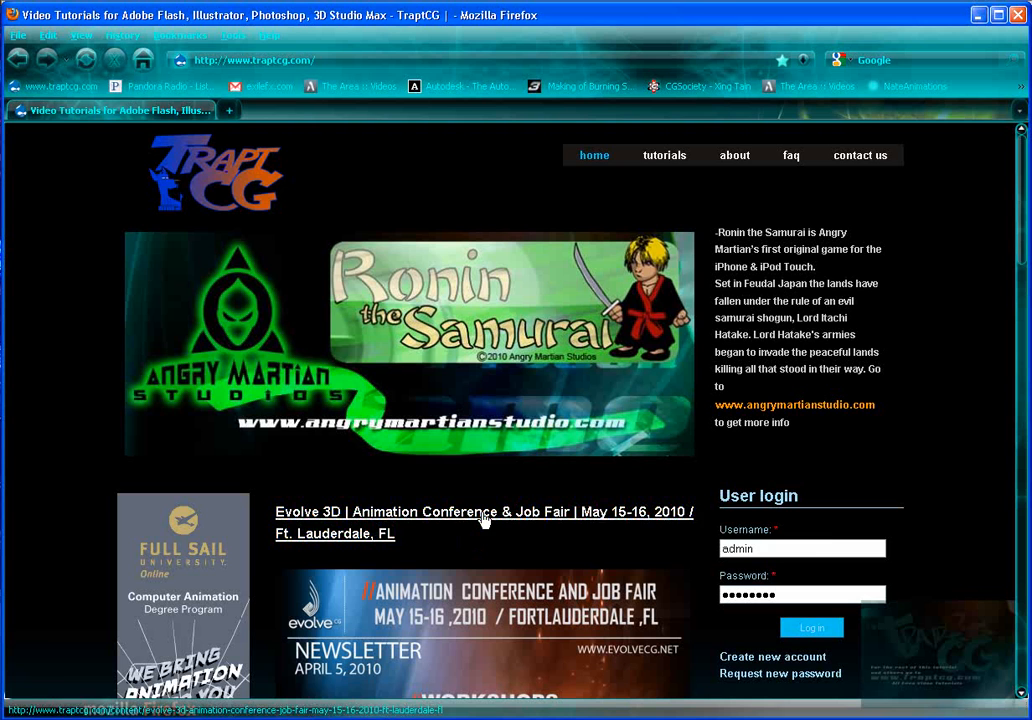
{"action": "scroll", "coordinate": [360, 500], "scroll_direction": "down", "scroll_amount": 2}
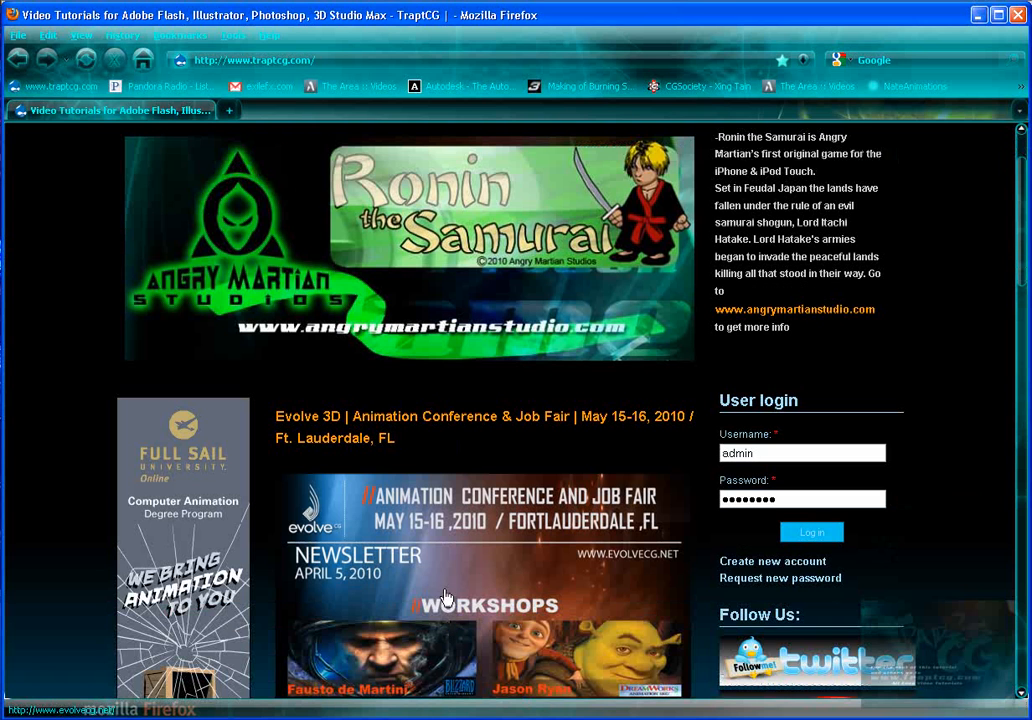
{"action": "scroll", "coordinate": [447, 597], "scroll_direction": "down", "scroll_amount": 2}
{"action": "scroll", "coordinate": [455, 535], "scroll_direction": "down", "scroll_amount": 3}
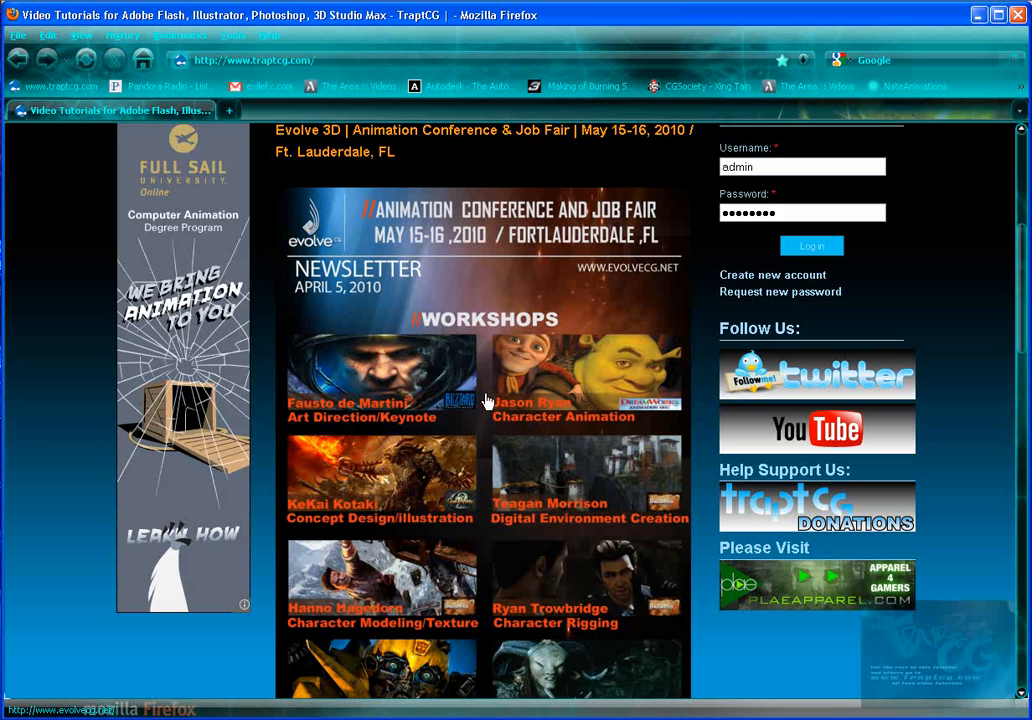
{"action": "scroll", "coordinate": [495, 460], "scroll_direction": "down", "scroll_amount": 2}
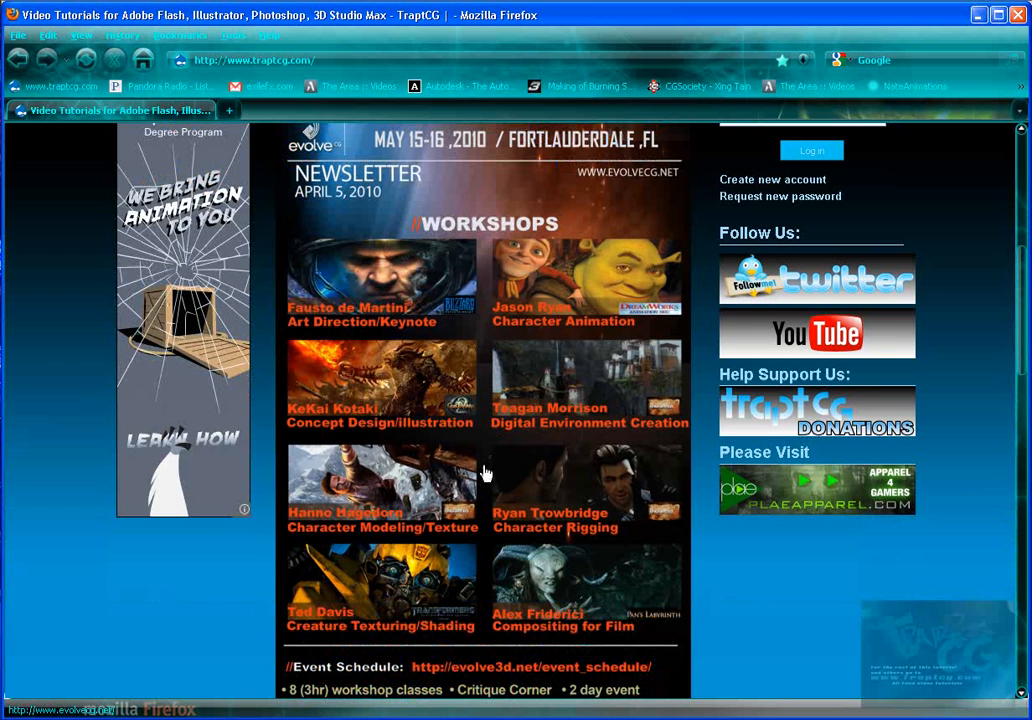
{"action": "scroll", "coordinate": [484, 473], "scroll_direction": "up", "scroll_amount": 3}
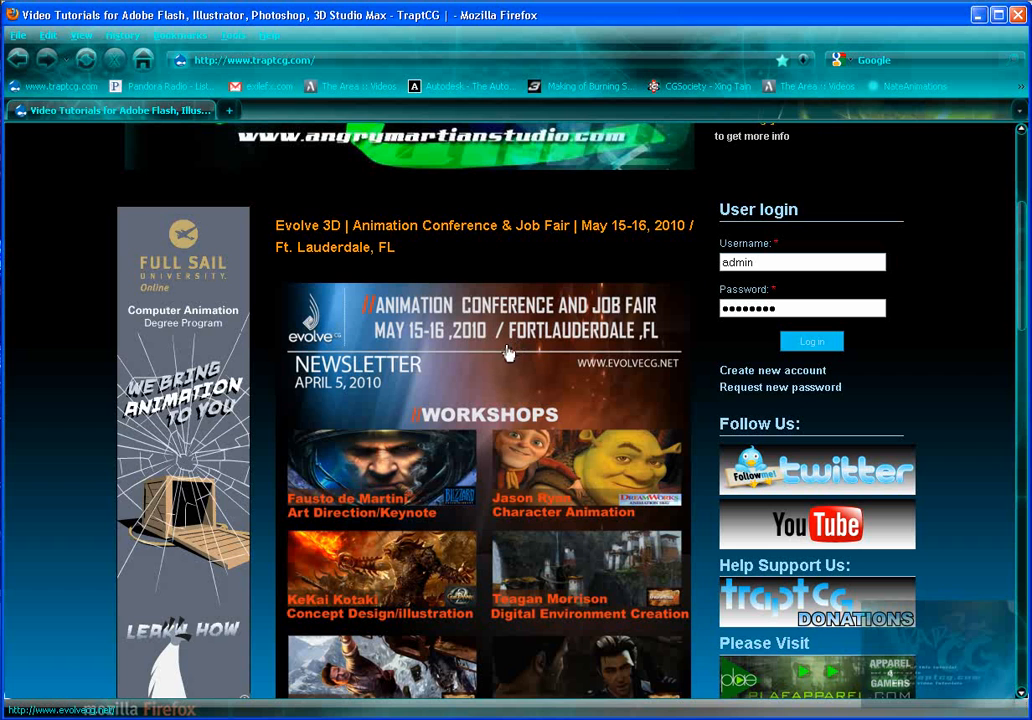
{"action": "scroll", "coordinate": [477, 404], "scroll_direction": "down", "scroll_amount": 2}
{"action": "scroll", "coordinate": [476, 404], "scroll_direction": "down", "scroll_amount": 4}
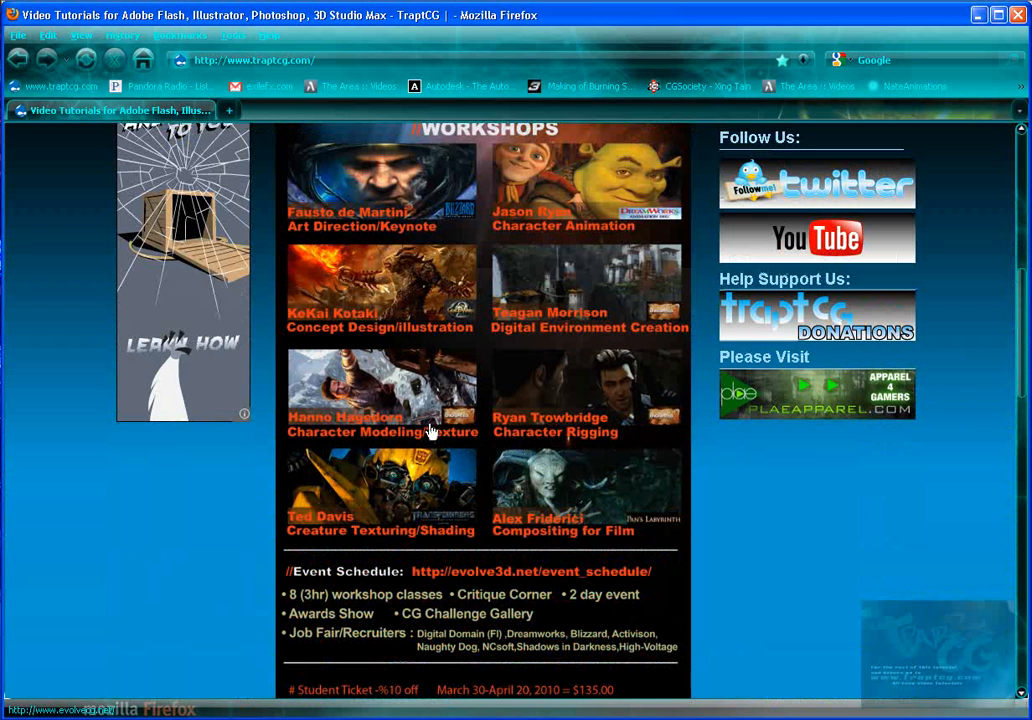
{"action": "scroll", "coordinate": [430, 430], "scroll_direction": "up", "scroll_amount": 2}
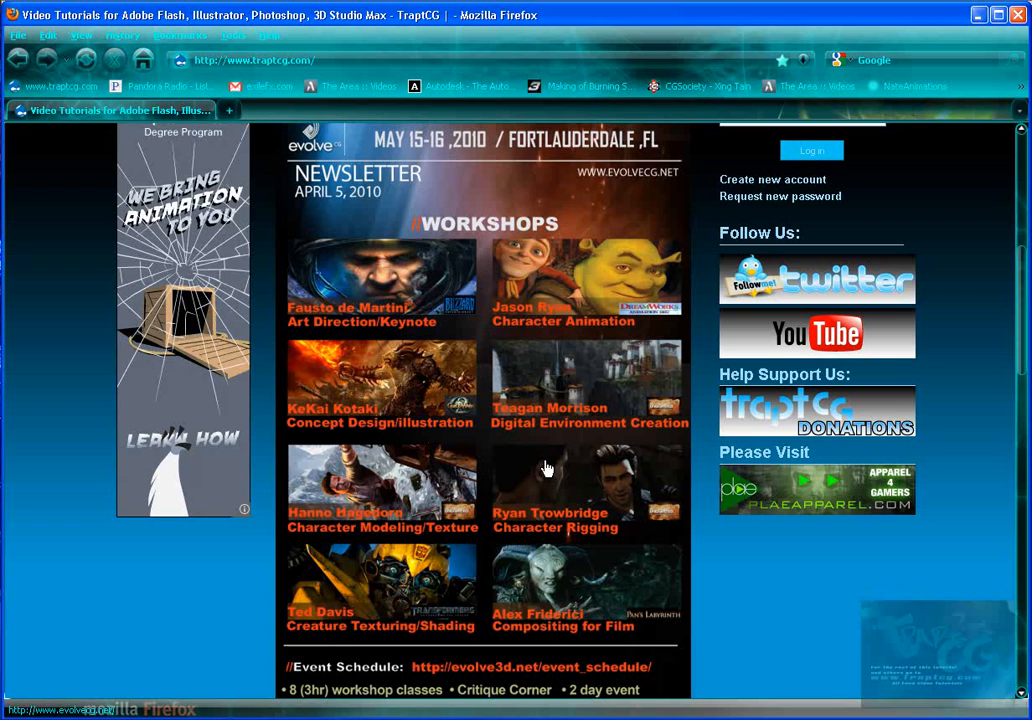
{"action": "scroll", "coordinate": [546, 469], "scroll_direction": "up", "scroll_amount": 8}
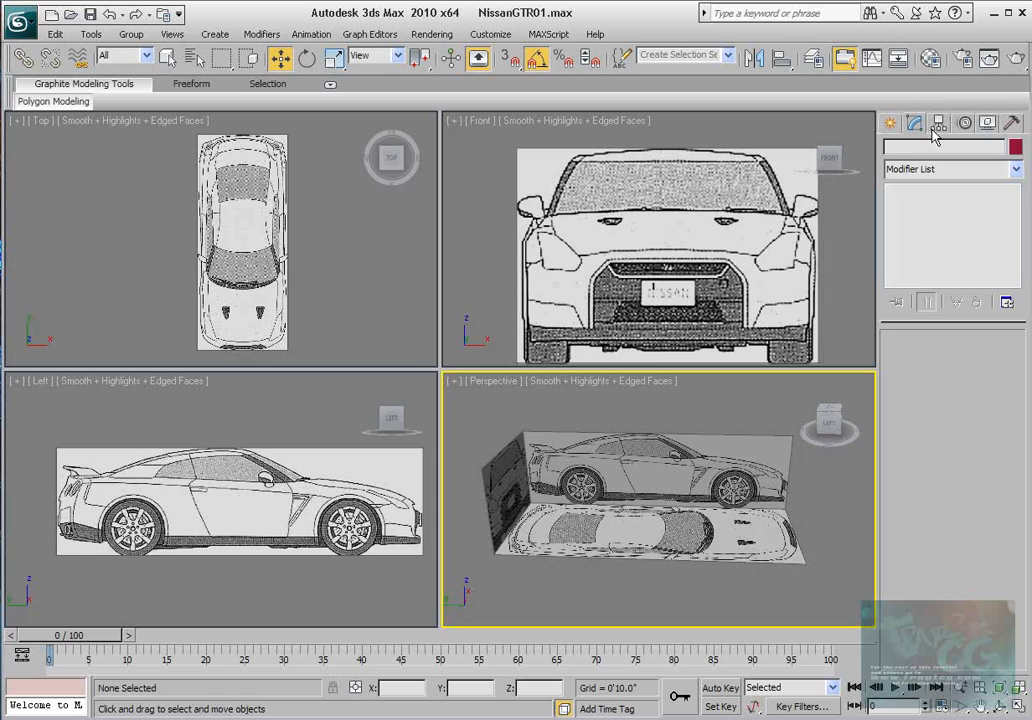
Create a tube centred on the rear wheel in the side blueprint, with radii about 1'5.7" and 1'4" and height about 7.6".
{"action": "left_click", "coordinate": [890, 124]}
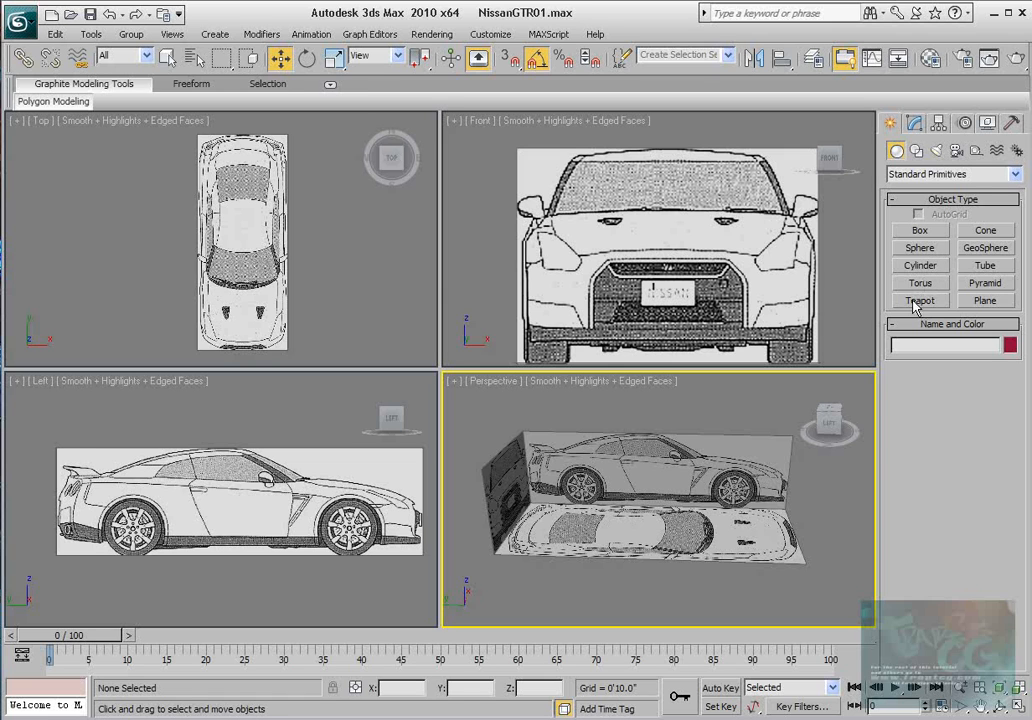
{"action": "left_click", "coordinate": [985, 265]}
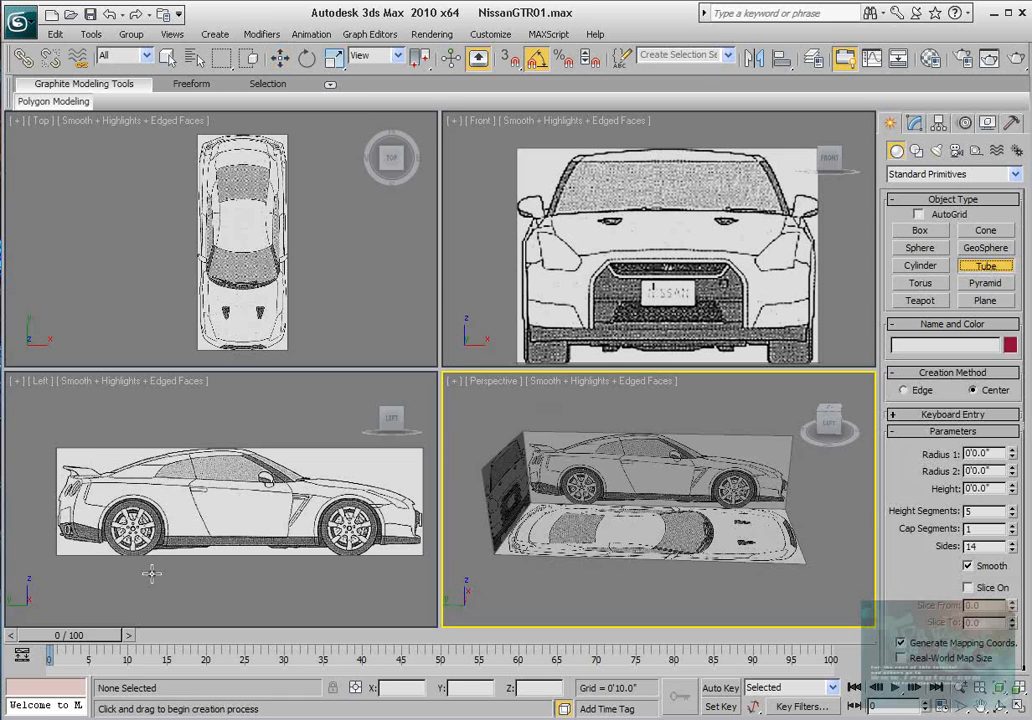
{"action": "scroll", "coordinate": [183, 500], "scroll_direction": "up", "scroll_amount": 10}
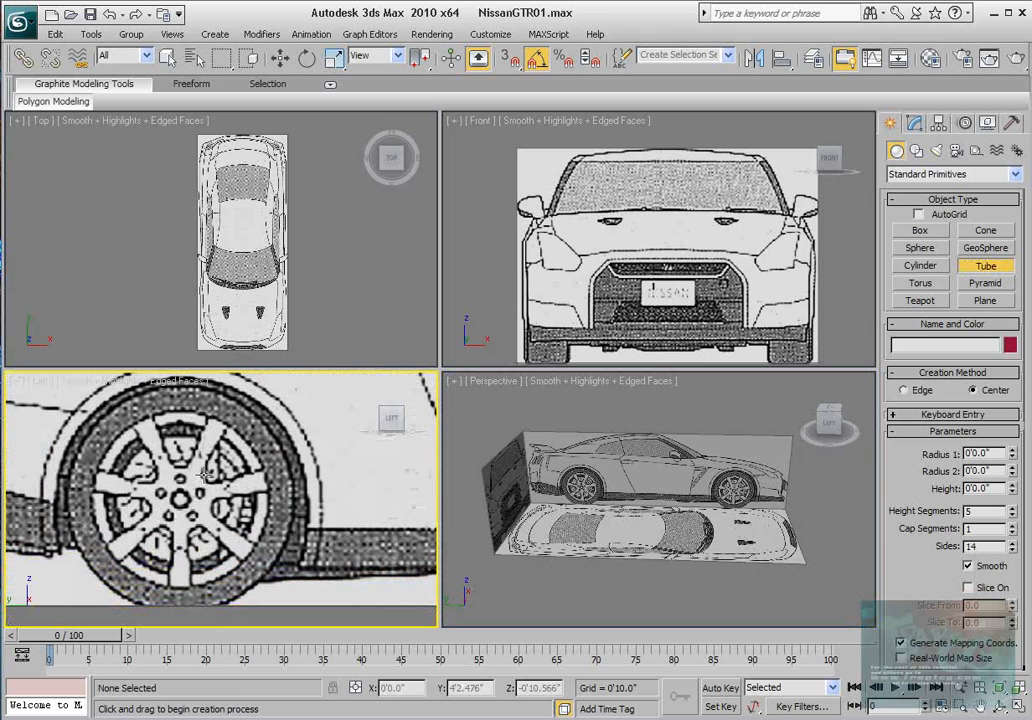
{"action": "left_click_drag", "start_coordinate": [183, 500], "coordinate": [263, 388]}
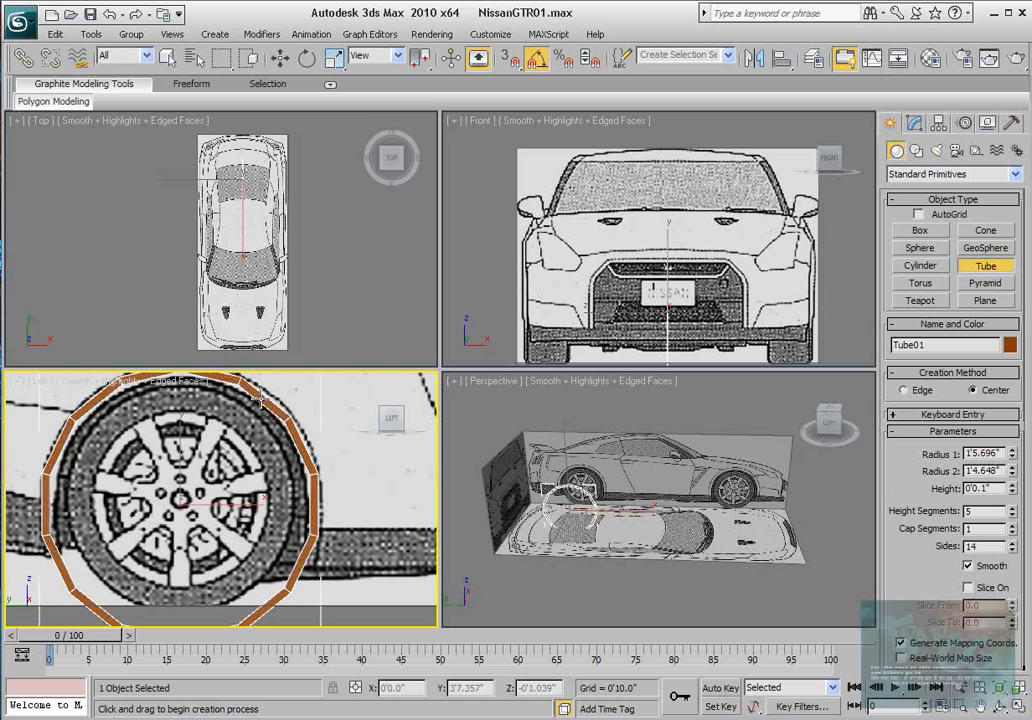
{"action": "left_click", "coordinate": [254, 402]}
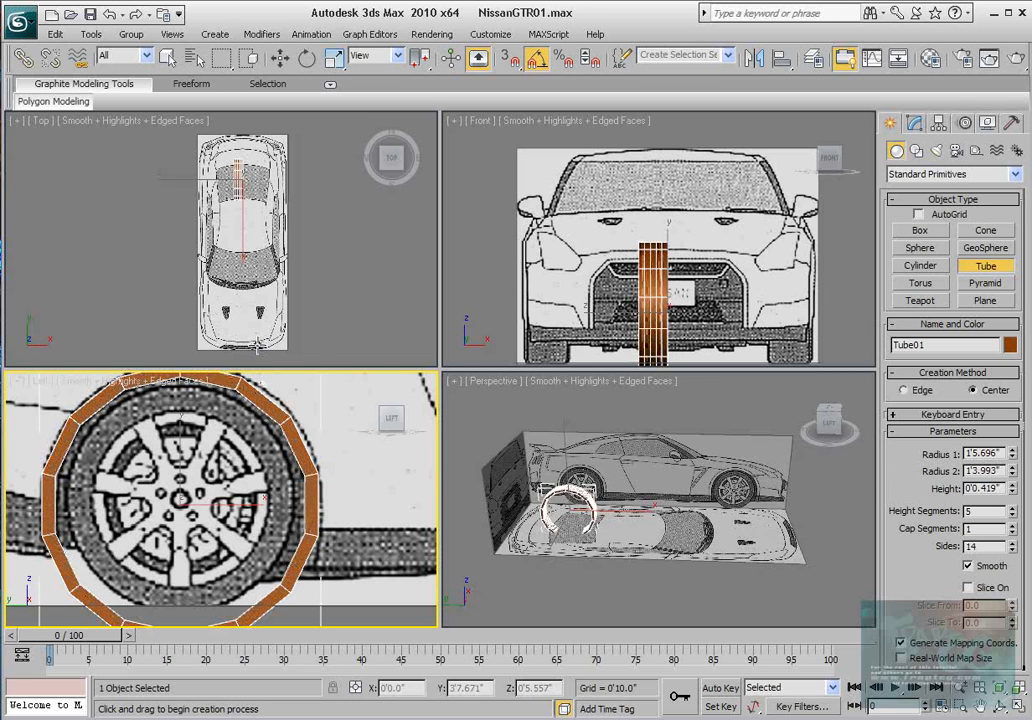
{"action": "left_click", "coordinate": [250, 354]}
{"action": "scroll", "coordinate": [621, 548], "scroll_direction": "up", "scroll_amount": 4}
{"action": "middle_click_drag", "start_coordinate": [621, 549], "coordinate": [460, 500]}
{"action": "key", "text": "Delete"}
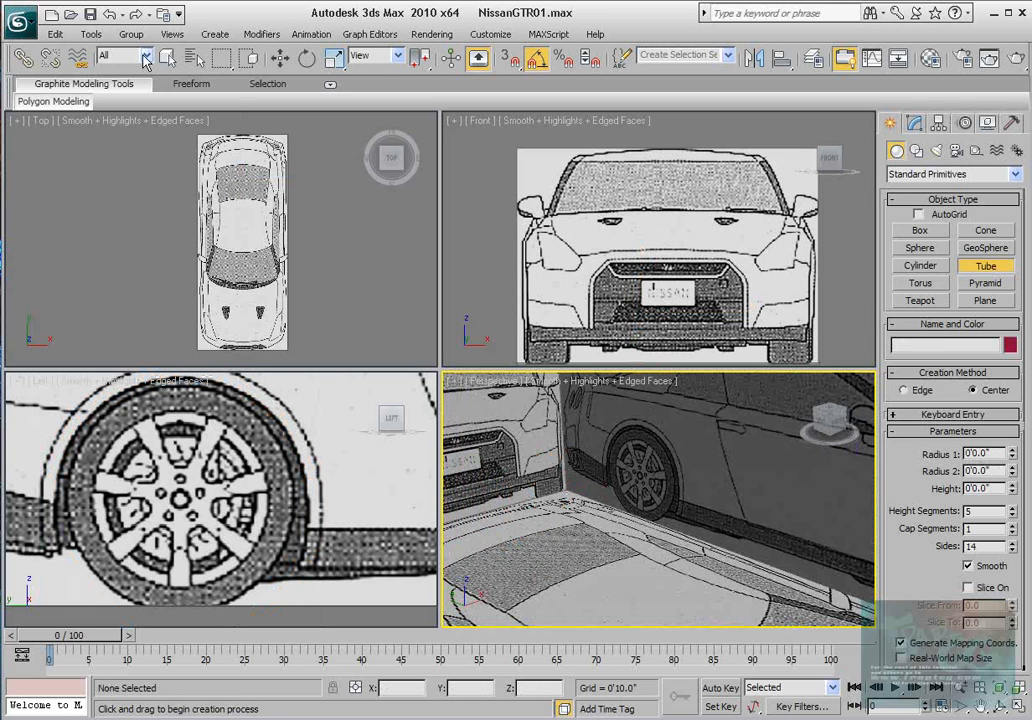
{"action": "key", "text": "ctrl+z"}
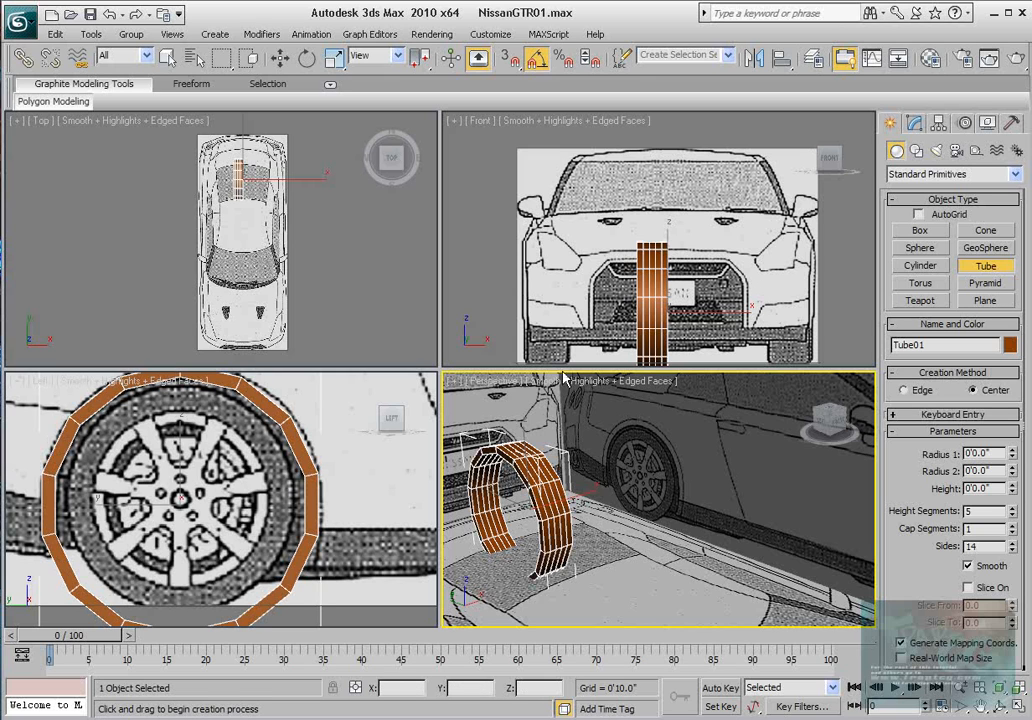
Open the tube's parameters for modification and check its fit around the rear wheel arch in the side blueprint.
{"action": "left_click_drag", "start_coordinate": [921, 499], "coordinate": [920, 455]}
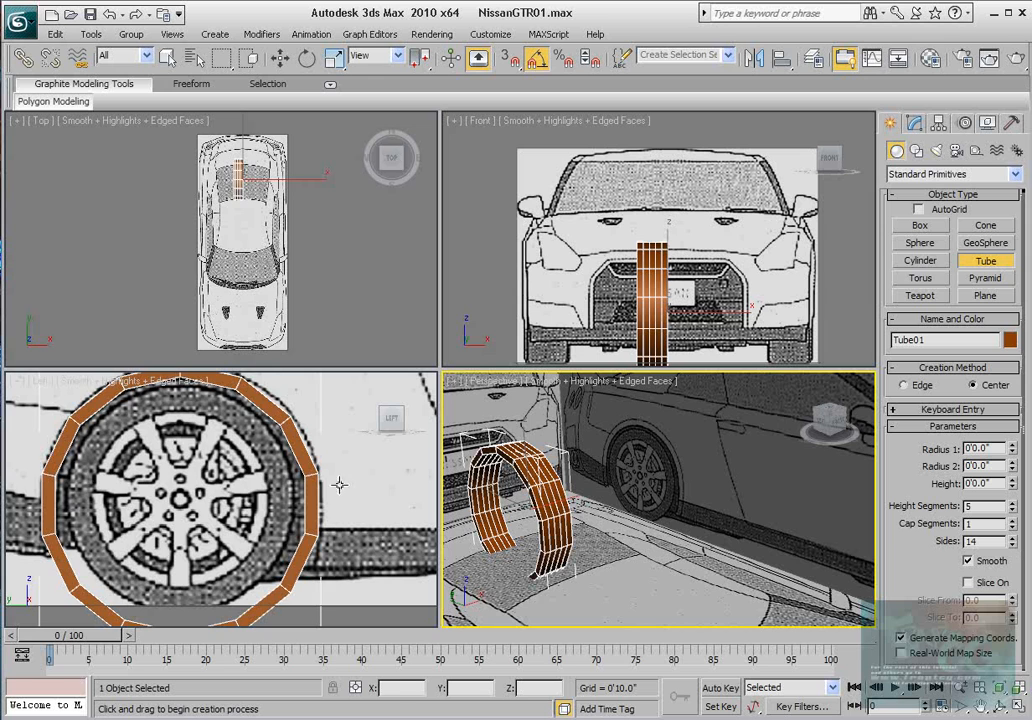
{"action": "scroll", "coordinate": [197, 390], "scroll_direction": "down", "scroll_amount": 2}
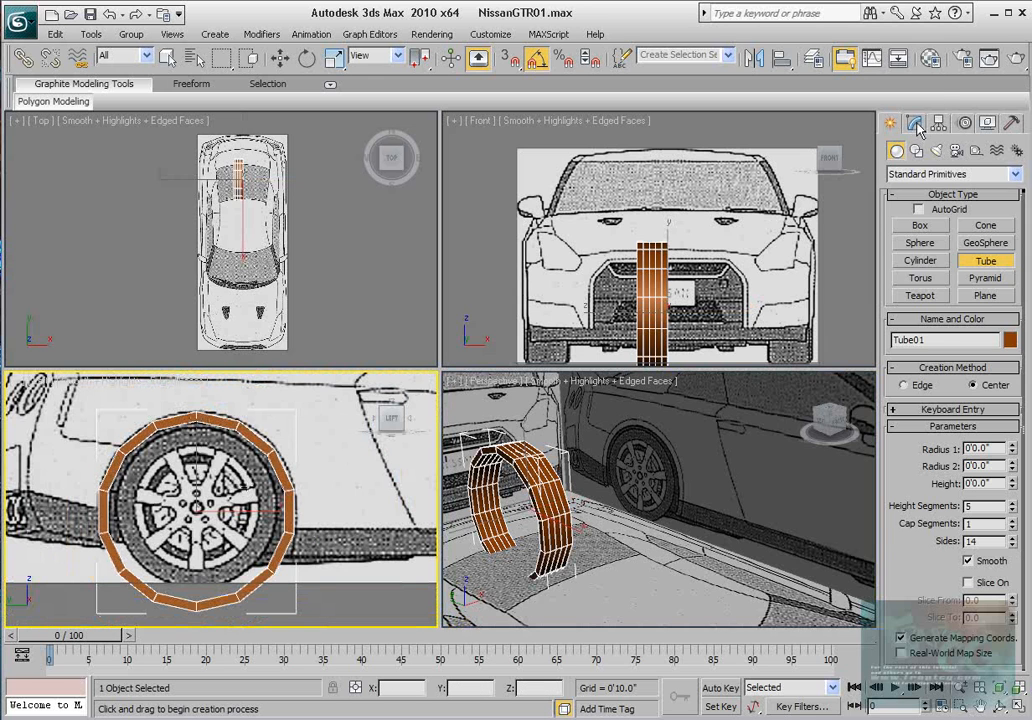
{"action": "left_click", "coordinate": [914, 123]}
{"action": "left_click", "coordinate": [1011, 453]}
{"action": "left_click", "coordinate": [1011, 458]}
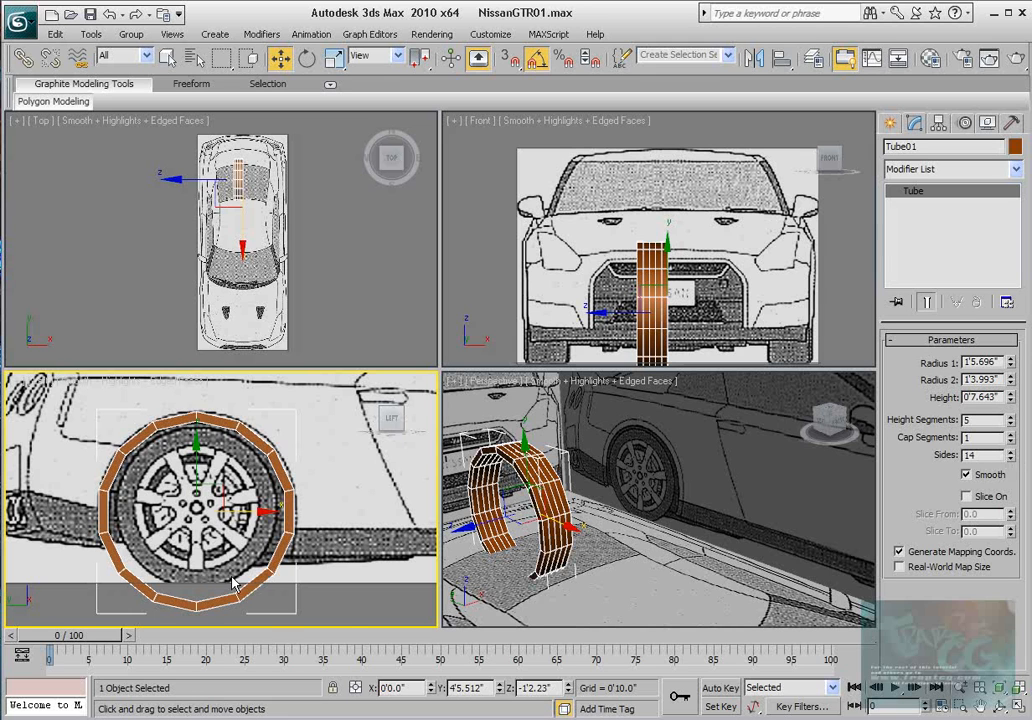
{"action": "scroll", "coordinate": [208, 531], "scroll_direction": "up", "scroll_amount": 3}
{"action": "scroll", "coordinate": [314, 432], "scroll_direction": "down", "scroll_amount": 5}
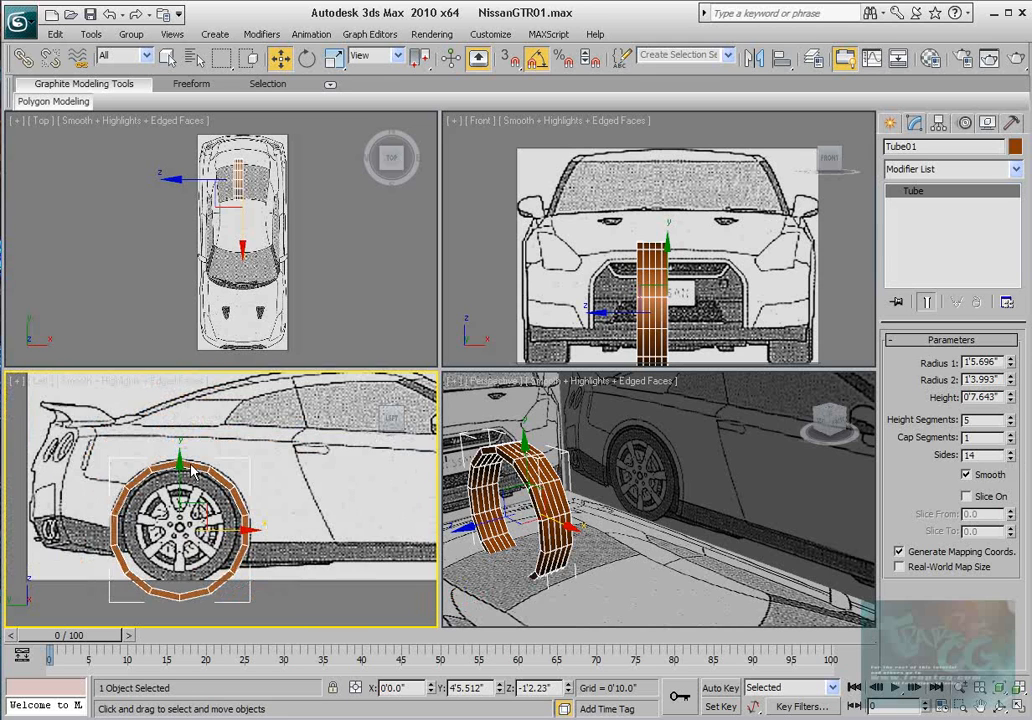
{"action": "scroll", "coordinate": [230, 488], "scroll_direction": "down", "scroll_amount": 3}
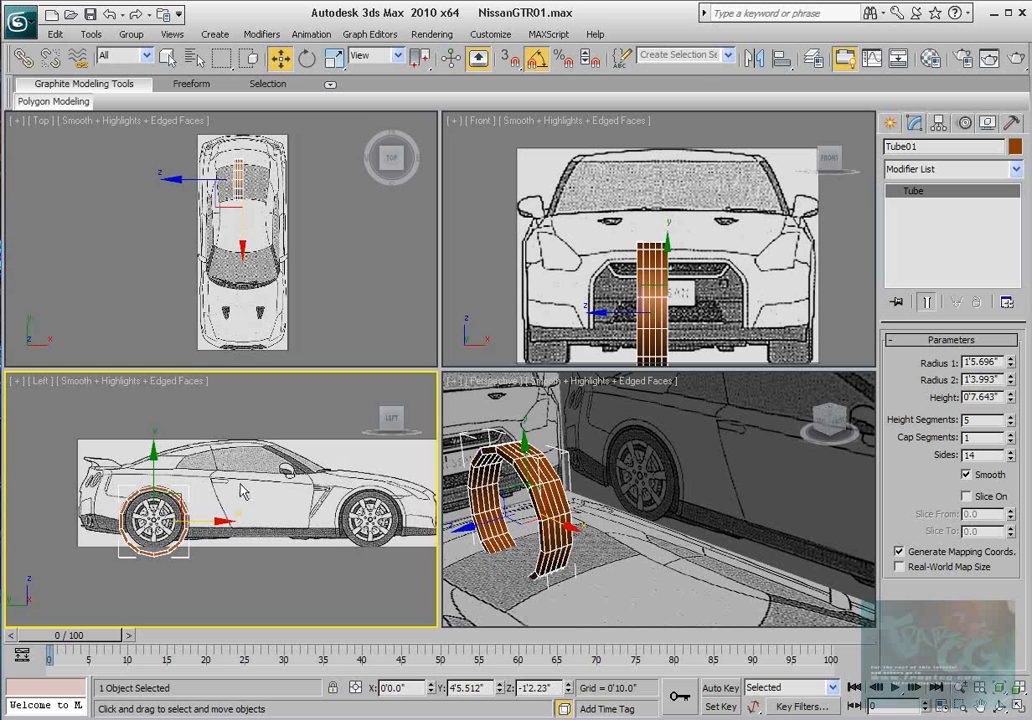
{"action": "scroll", "coordinate": [203, 497], "scroll_direction": "up", "scroll_amount": 5}
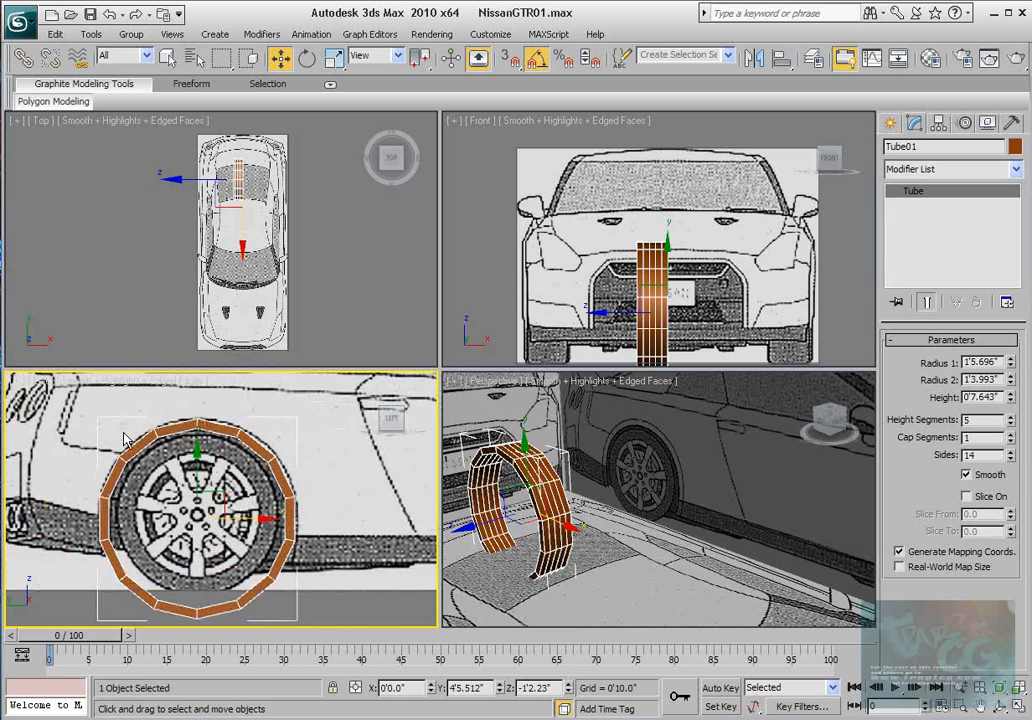
Convert the tube to an Editable Poly and enter polygon-level editing.
{"action": "right_click", "coordinate": [908, 192]}
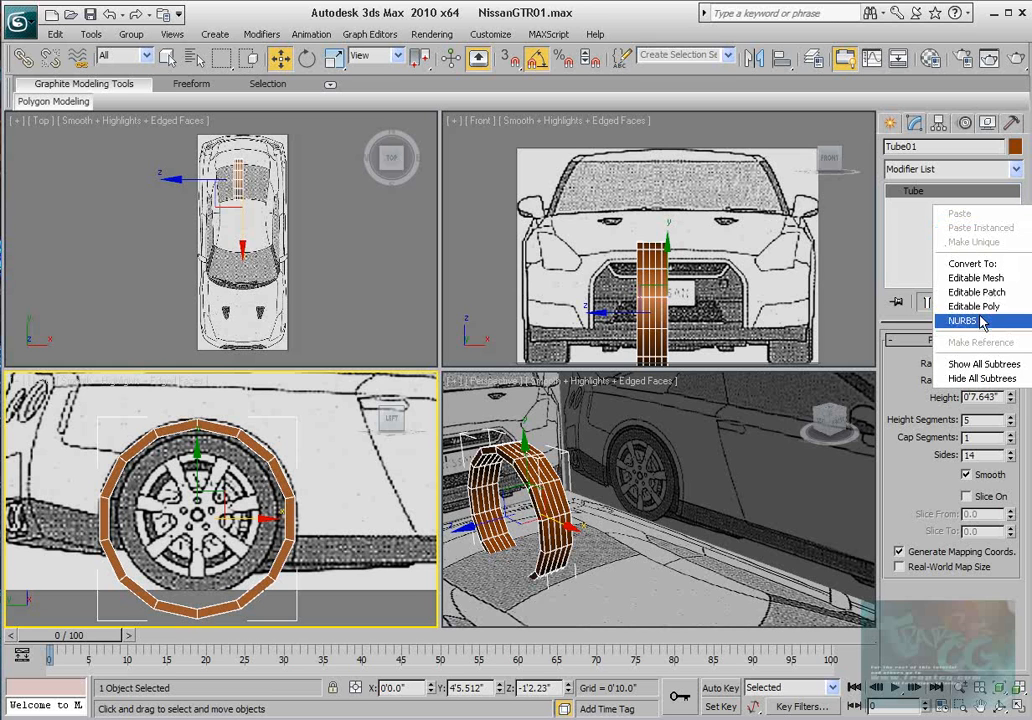
{"action": "left_click", "coordinate": [925, 306]}
{"action": "left_click", "coordinate": [969, 359]}
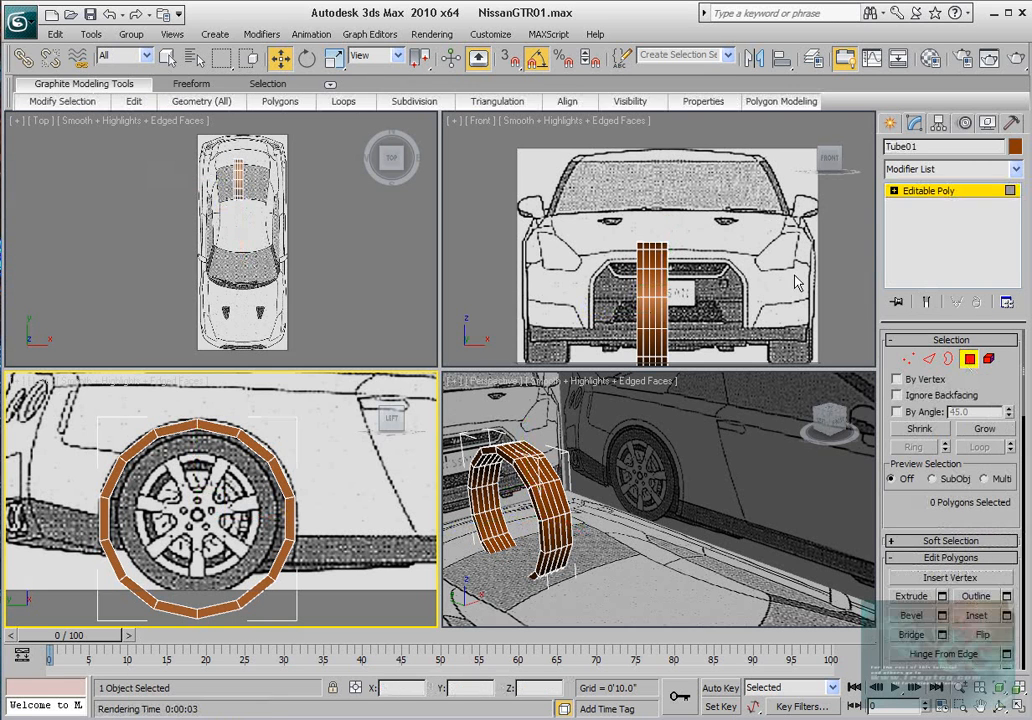
Delete the tube's depth and inner polygons and the ring's five bottom polygons, keeping only a flat arch over the rear wheel.
{"action": "middle_click_drag", "start_coordinate": [724, 258], "coordinate": [712, 213]}
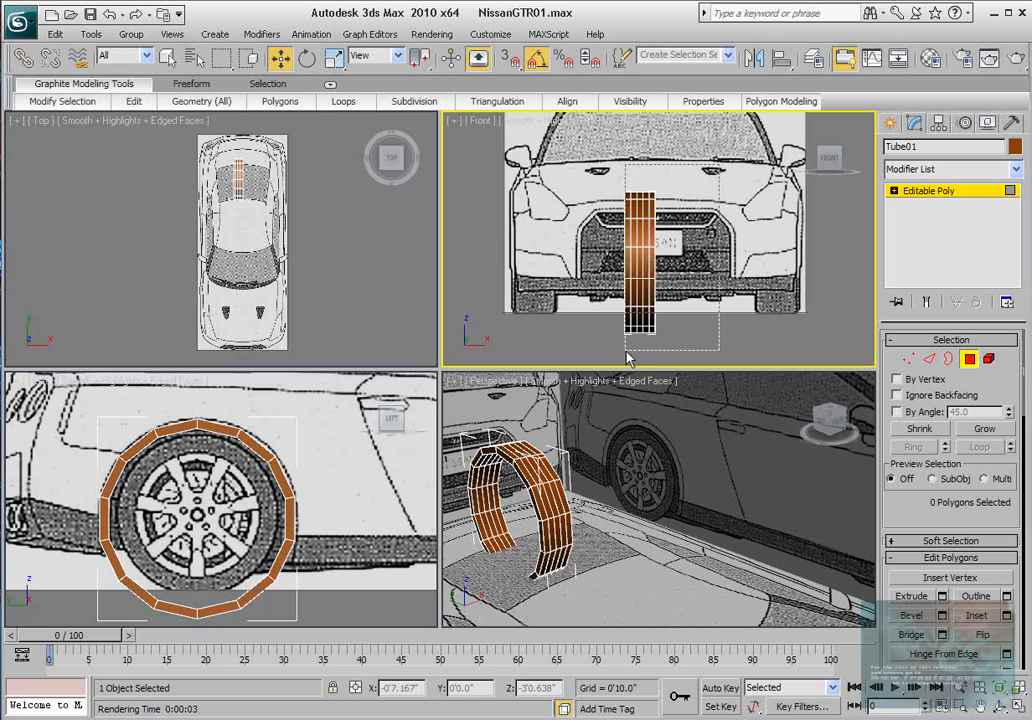
{"action": "key", "text": "ctrl+a"}
{"action": "key", "text": "Delete"}
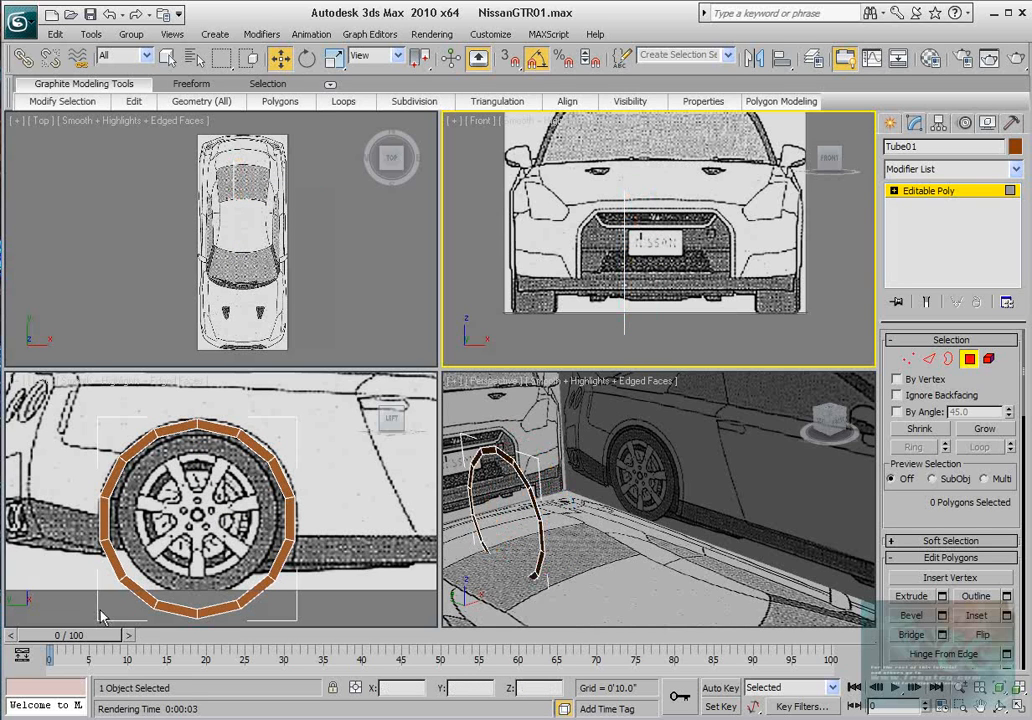
{"action": "left_click_drag", "start_coordinate": [99, 607], "coordinate": [258, 577]}
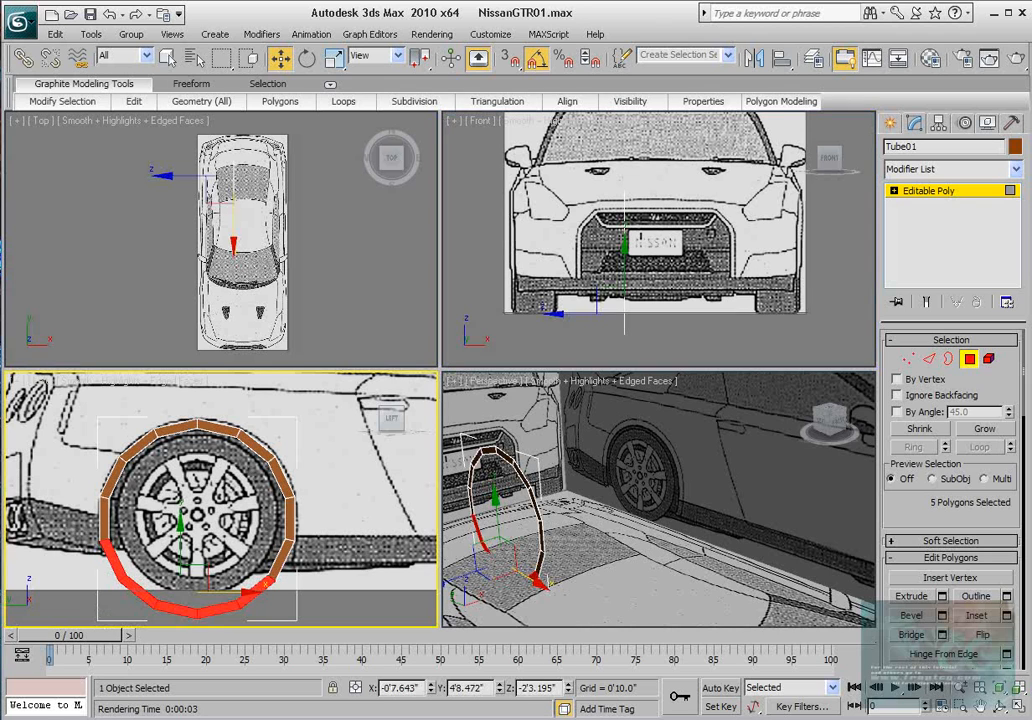
{"action": "key", "text": "Delete"}
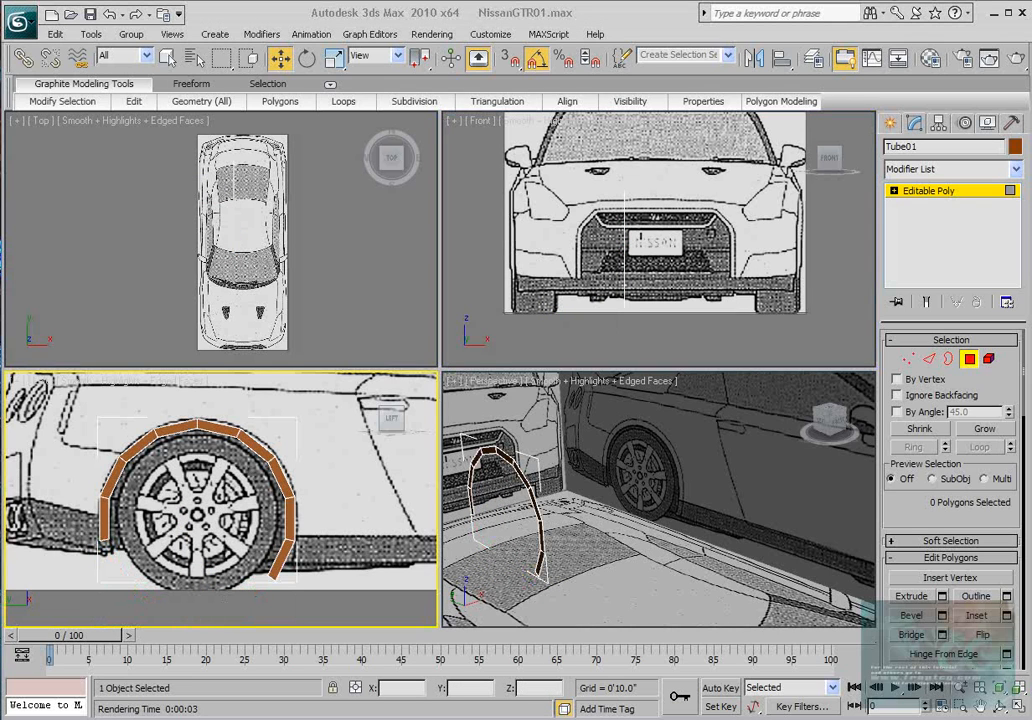
{"action": "left_click", "coordinate": [969, 358]}
Center the arch's pivot on the object using Affect Pivot Only.
{"action": "scroll", "coordinate": [240, 230], "scroll_direction": "up", "scroll_amount": 5}
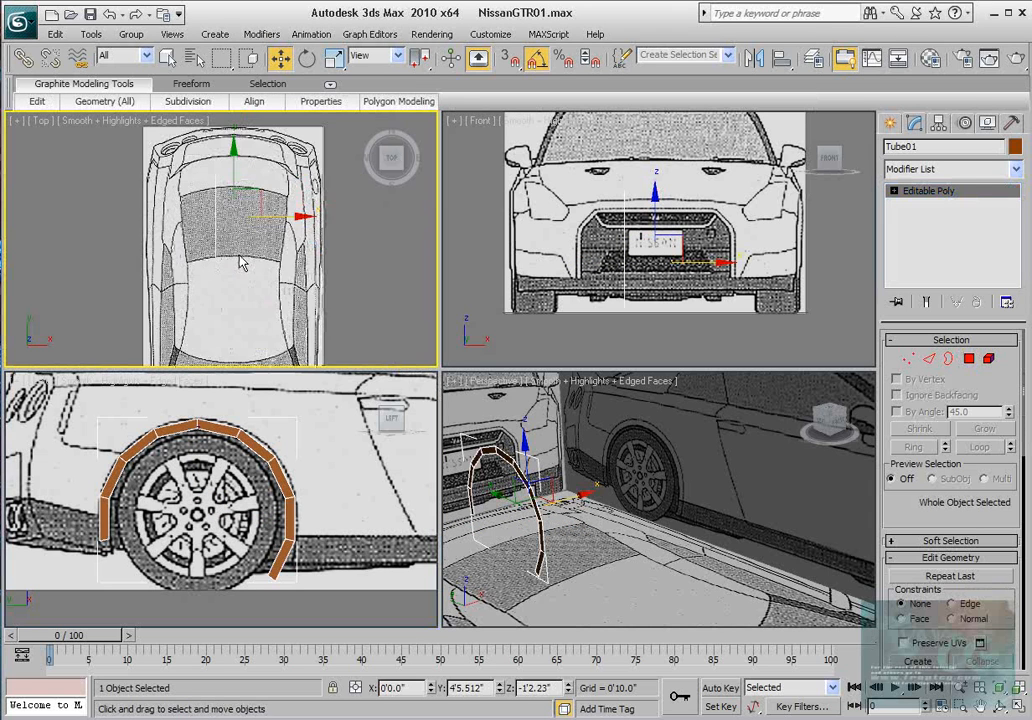
{"action": "scroll", "coordinate": [240, 262], "scroll_direction": "up", "scroll_amount": 3}
{"action": "left_click", "coordinate": [939, 124]}
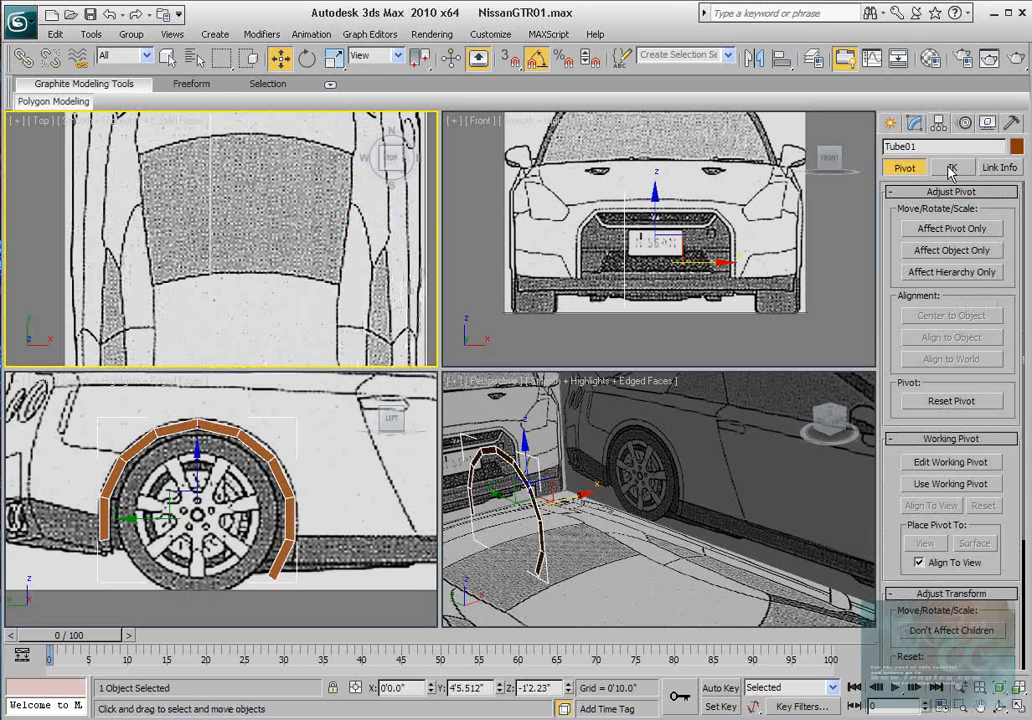
{"action": "left_click", "coordinate": [950, 229]}
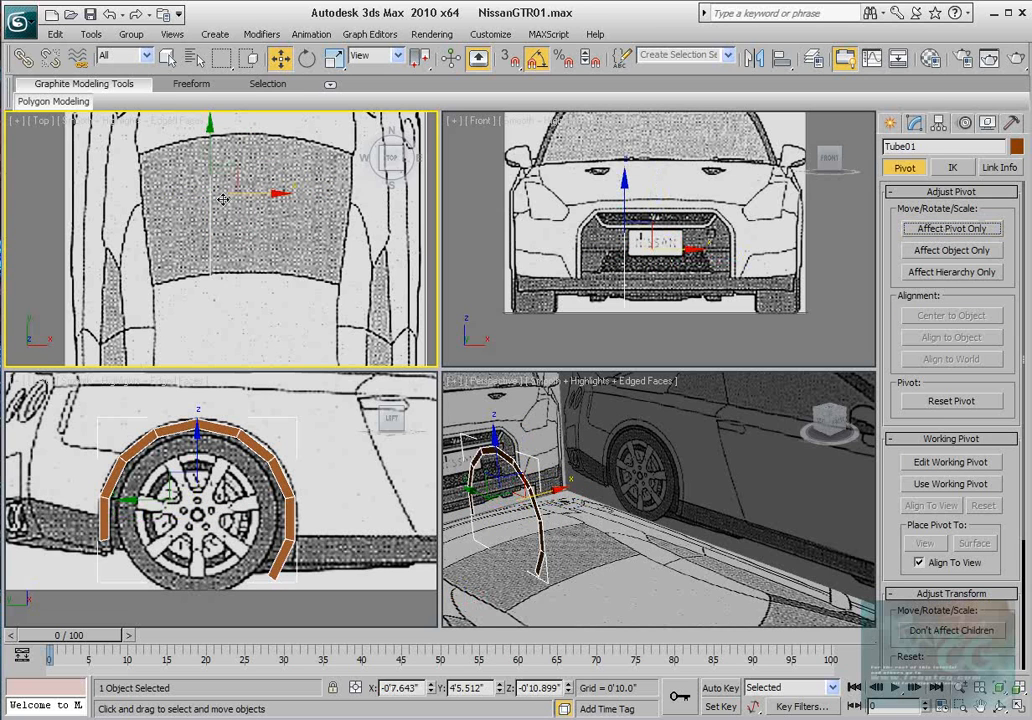
Move the arch sideways along X to the outer edge of the car body in the top blueprint, at about X -3'0.7".
{"action": "middle_click_drag", "start_coordinate": [148, 183], "coordinate": [183, 208]}
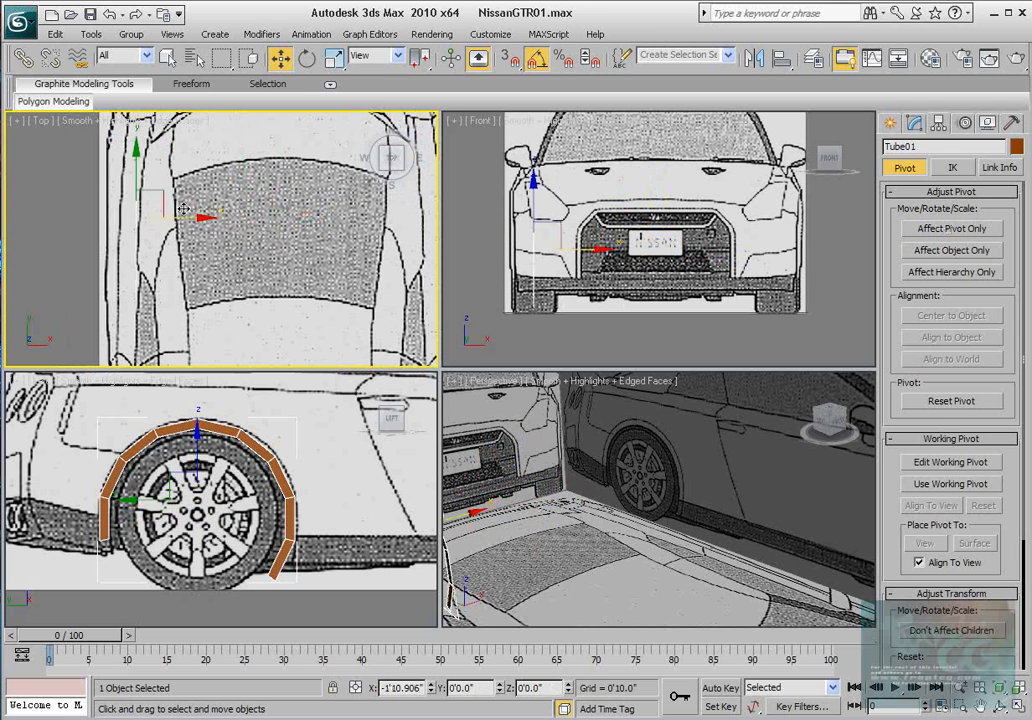
{"action": "scroll", "coordinate": [205, 215], "scroll_direction": "up", "scroll_amount": 6}
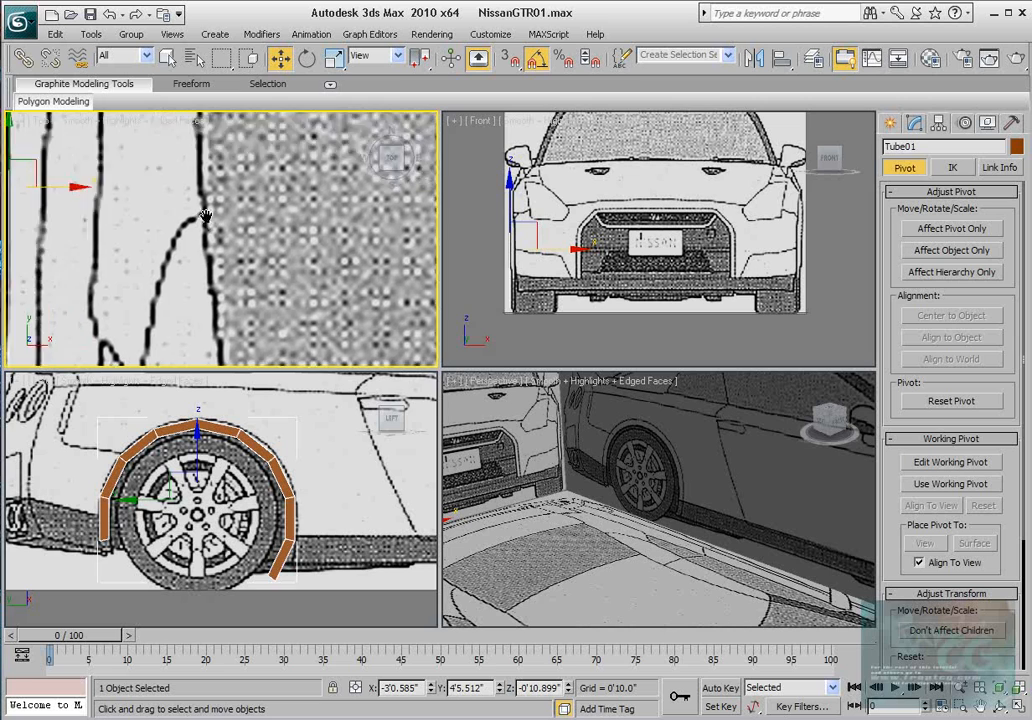
{"action": "middle_click_drag", "start_coordinate": [205, 215], "coordinate": [334, 230]}
{"action": "left_click_drag", "start_coordinate": [314, 180], "coordinate": [311, 180]}
{"action": "scroll", "coordinate": [600, 493], "scroll_direction": "up", "scroll_amount": 2}
Examine the arch's placement against the blueprints in the perspective and side views, including the area toward the front wheel.
{"action": "middle_click", "coordinate": [617, 491]}
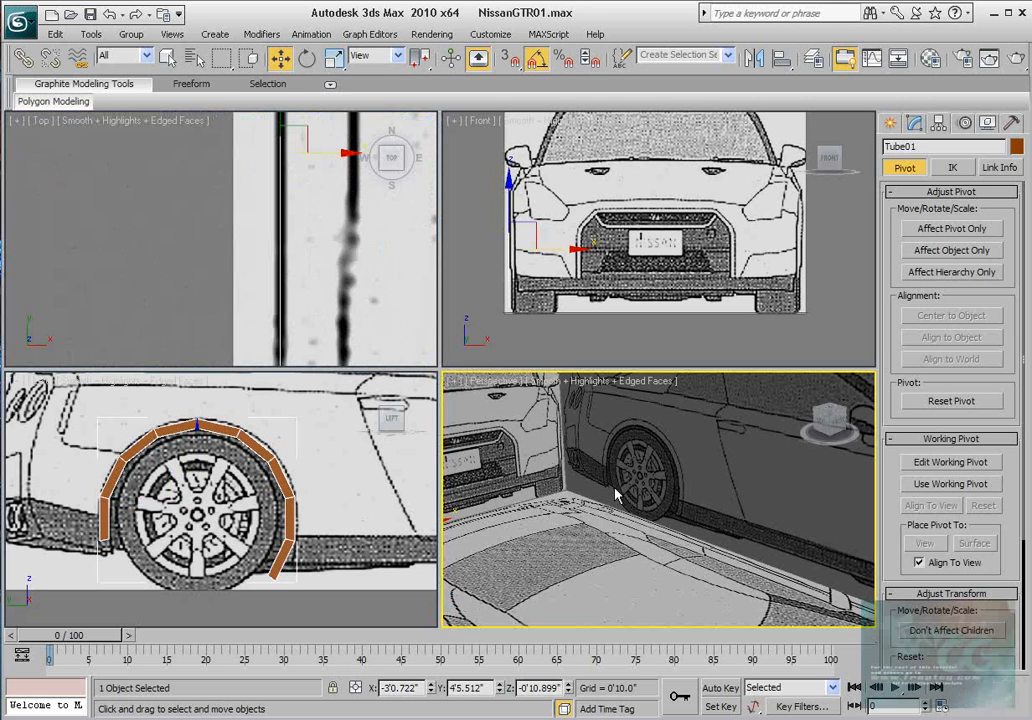
{"action": "scroll", "coordinate": [617, 491], "scroll_direction": "down", "scroll_amount": 2}
{"action": "middle_click_drag", "start_coordinate": [623, 488], "coordinate": [635, 484]}
{"action": "scroll", "coordinate": [635, 484], "scroll_direction": "down", "scroll_amount": 3}
{"action": "middle_click", "coordinate": [209, 514]}
{"action": "scroll", "coordinate": [209, 514], "scroll_direction": "down", "scroll_amount": 3}
{"action": "middle_click_drag", "start_coordinate": [287, 511], "coordinate": [182, 511]}
{"action": "scroll", "coordinate": [182, 511], "scroll_direction": "up", "scroll_amount": 1}
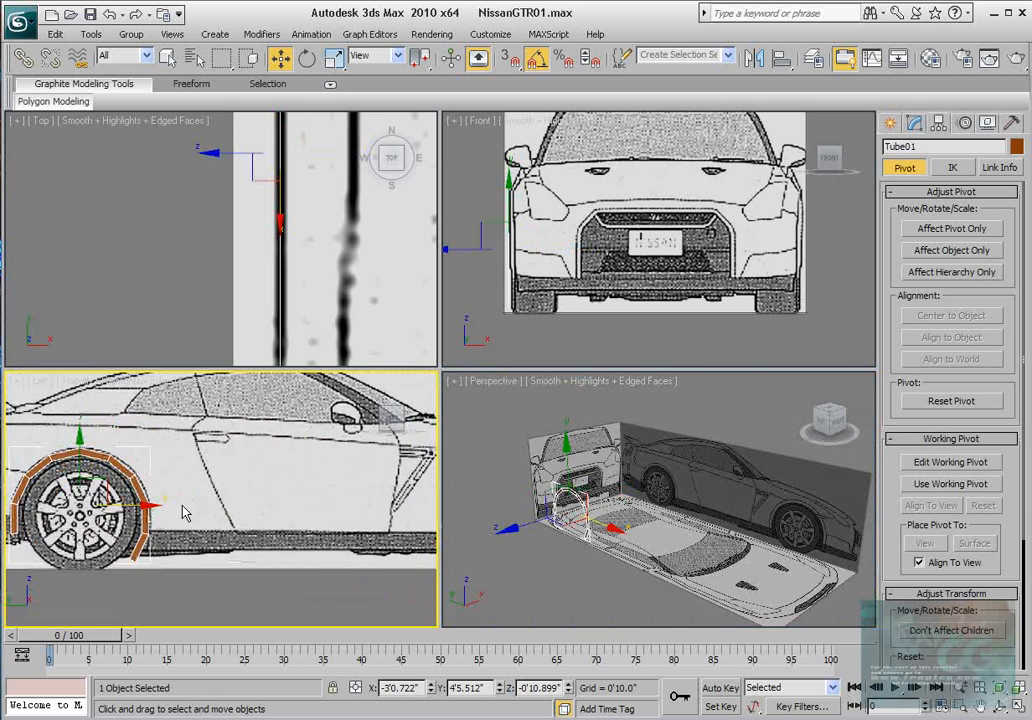
{"action": "scroll", "coordinate": [166, 512], "scroll_direction": "down", "scroll_amount": 1}
{"action": "middle_click_drag", "start_coordinate": [106, 511], "coordinate": [108, 498]}
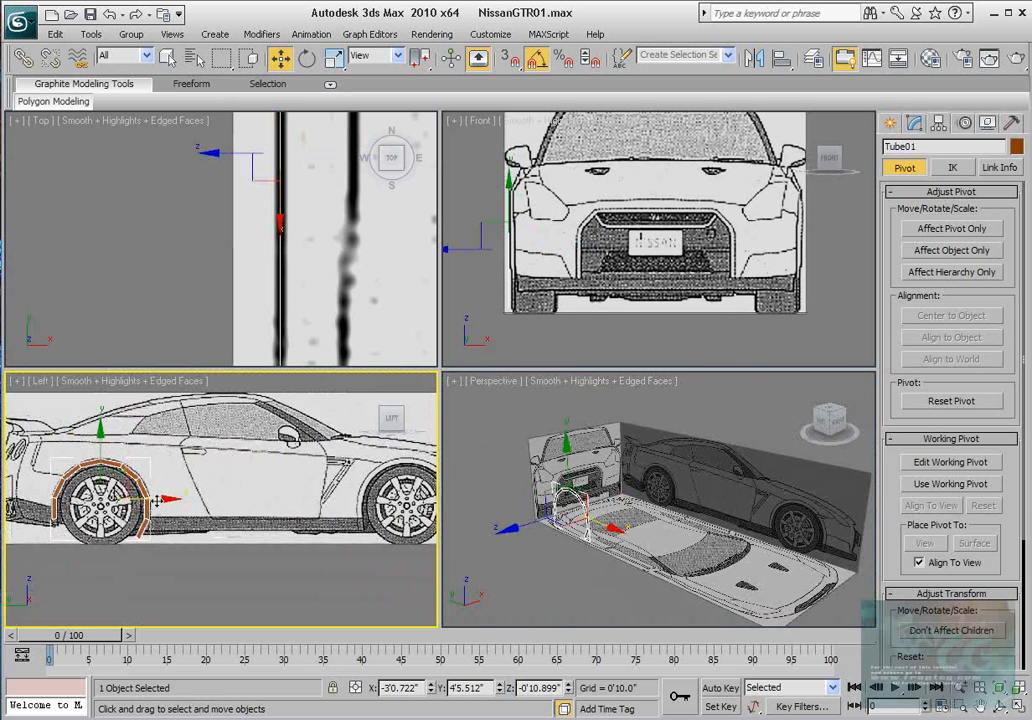
Clone the rear wheel arch as a single Copy and move it along Y to surround the front wheel, at about Y -4'6.8".
{"action": "left_click_drag", "start_coordinate": [157, 501], "coordinate": [429, 501], "text": "shift"}
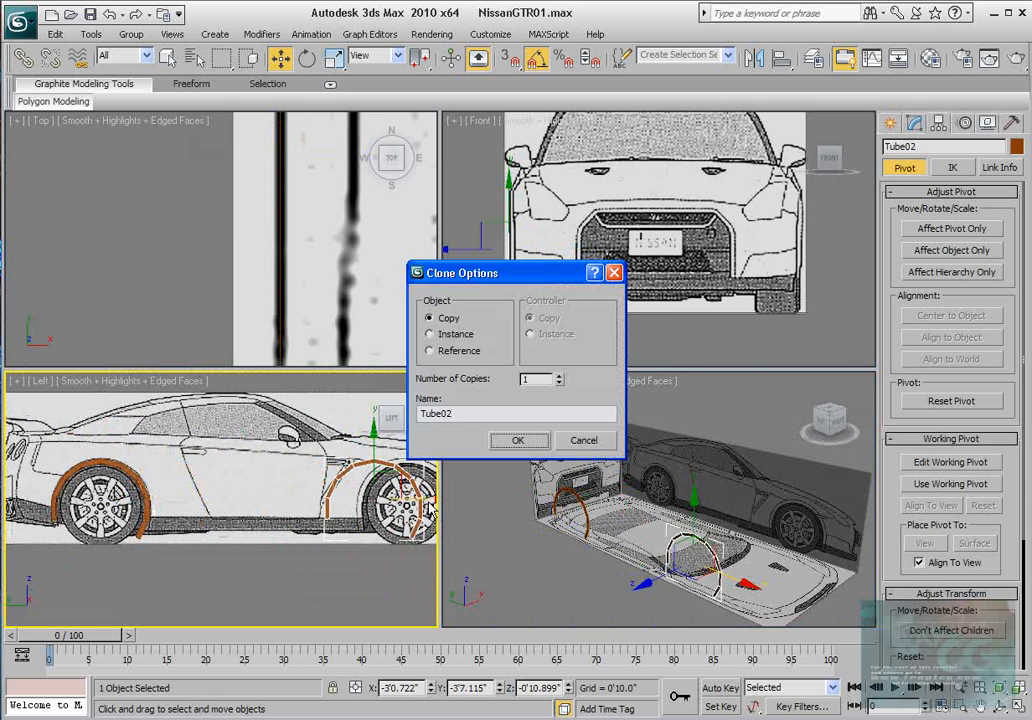
{"action": "left_click", "coordinate": [518, 441]}
{"action": "middle_click", "coordinate": [265, 270]}
{"action": "scroll", "coordinate": [255, 280], "scroll_direction": "down", "scroll_amount": 5}
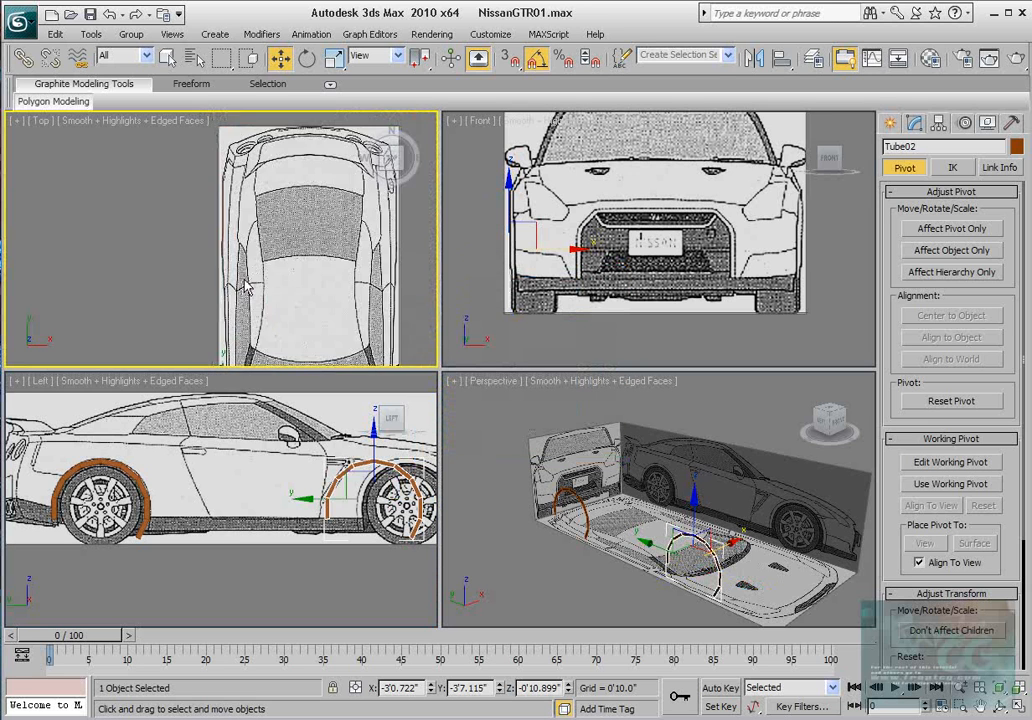
{"action": "scroll", "coordinate": [245, 287], "scroll_direction": "up", "scroll_amount": 6}
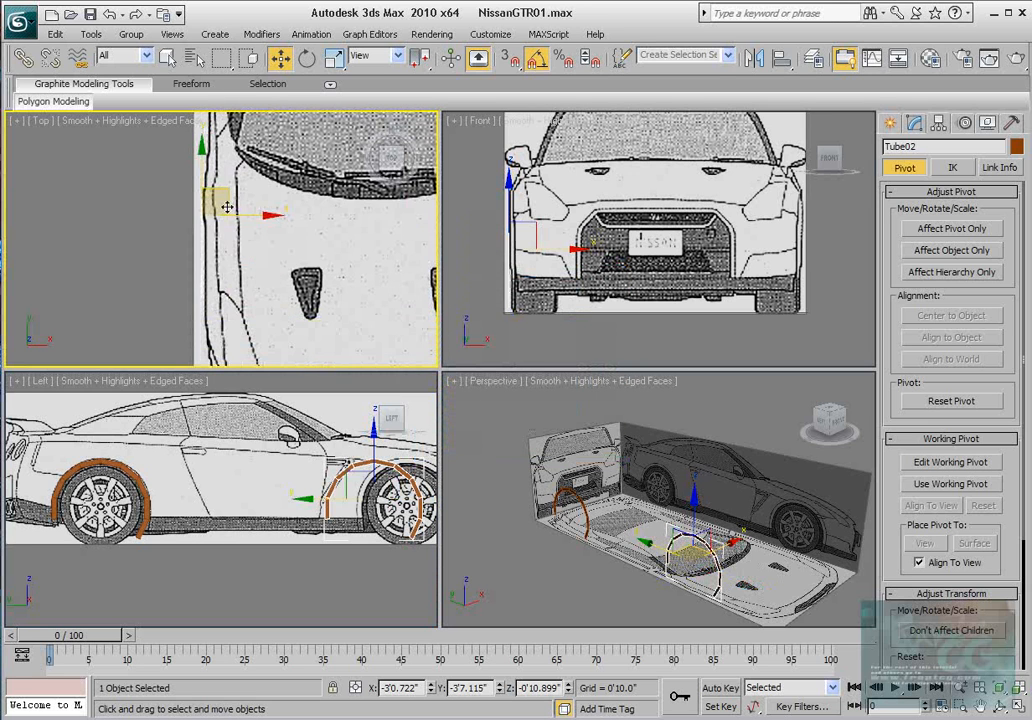
{"action": "scroll", "coordinate": [228, 207], "scroll_direction": "up", "scroll_amount": 2}
{"action": "scroll", "coordinate": [195, 480], "scroll_direction": "up", "scroll_amount": 6}
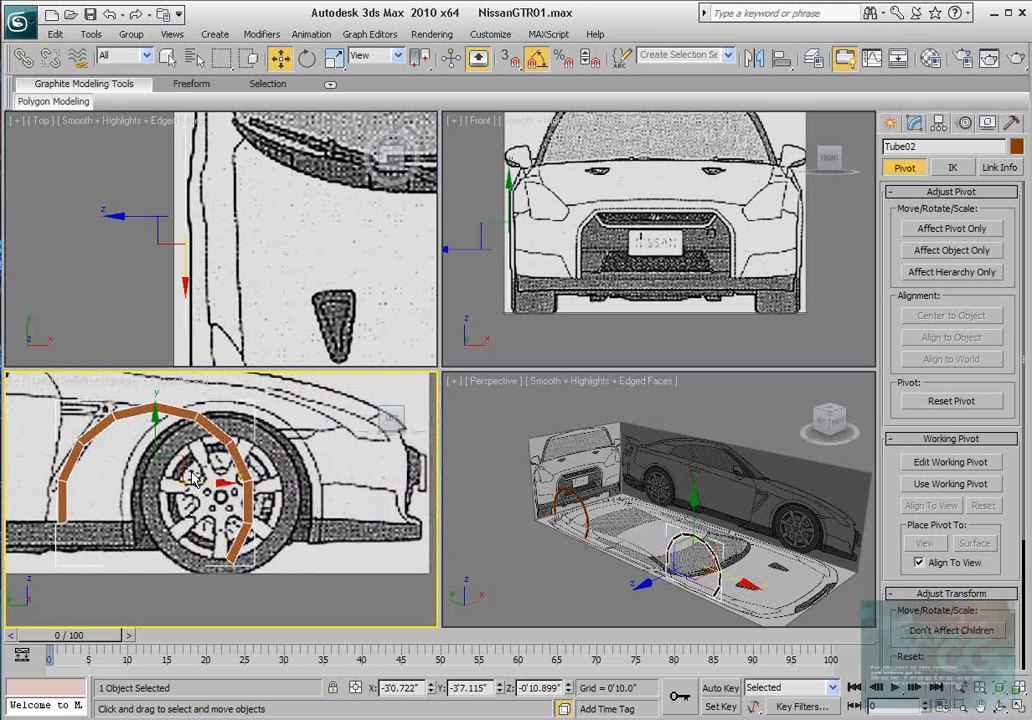
{"action": "left_click_drag", "start_coordinate": [195, 480], "coordinate": [270, 486]}
Move the front arch sideways along X onto the car body's outer edge in the top blueprint, at about X -3'0".
{"action": "middle_click_drag", "start_coordinate": [254, 240], "coordinate": [249, 161]}
{"action": "scroll", "coordinate": [240, 168], "scroll_direction": "up", "scroll_amount": 2}
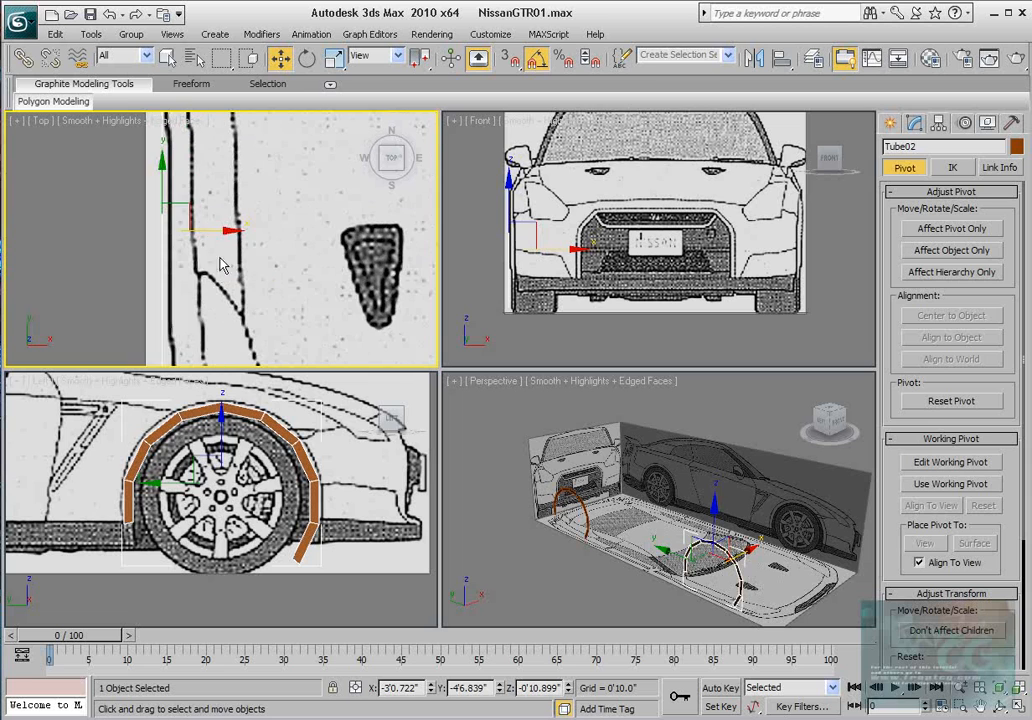
{"action": "left_click_drag", "start_coordinate": [211, 233], "coordinate": [218, 233]}
{"action": "scroll", "coordinate": [182, 300], "scroll_direction": "down", "scroll_amount": 5}
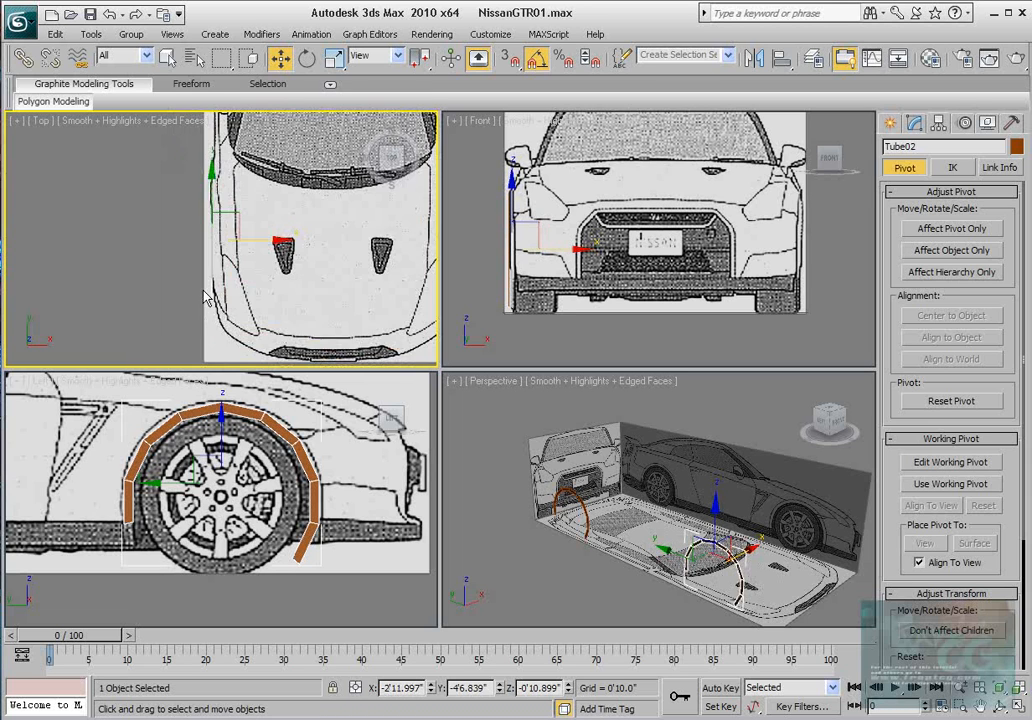
Attach the rear arch to the front arch so both belong to one Editable Poly.
{"action": "scroll", "coordinate": [365, 510], "scroll_direction": "down", "scroll_amount": 3}
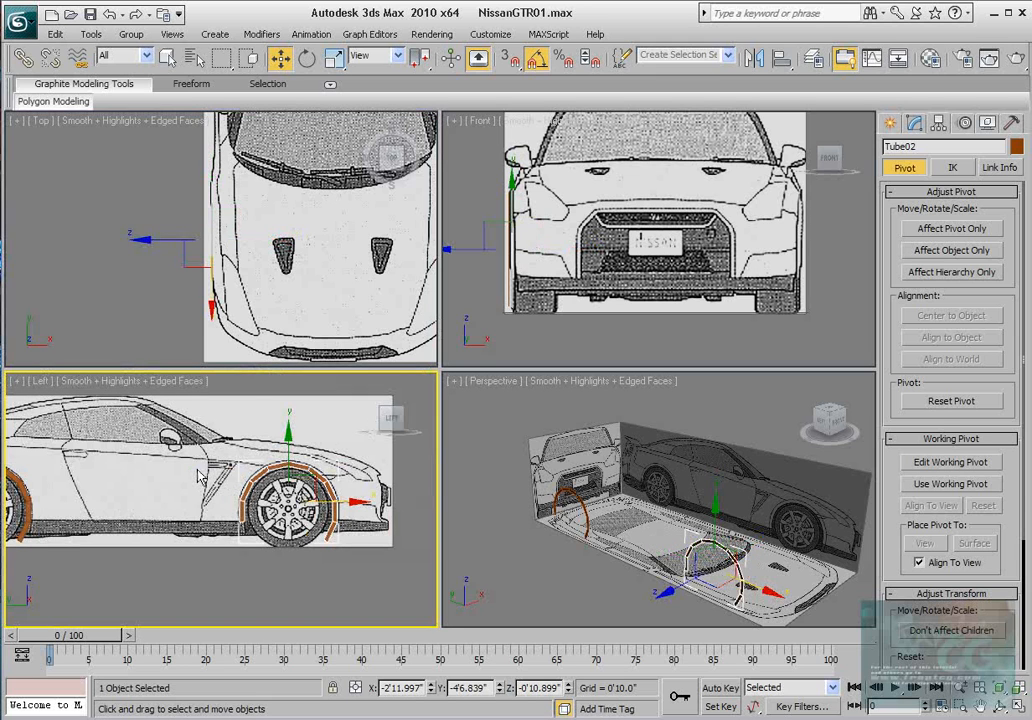
{"action": "middle_click_drag", "start_coordinate": [152, 482], "coordinate": [182, 484]}
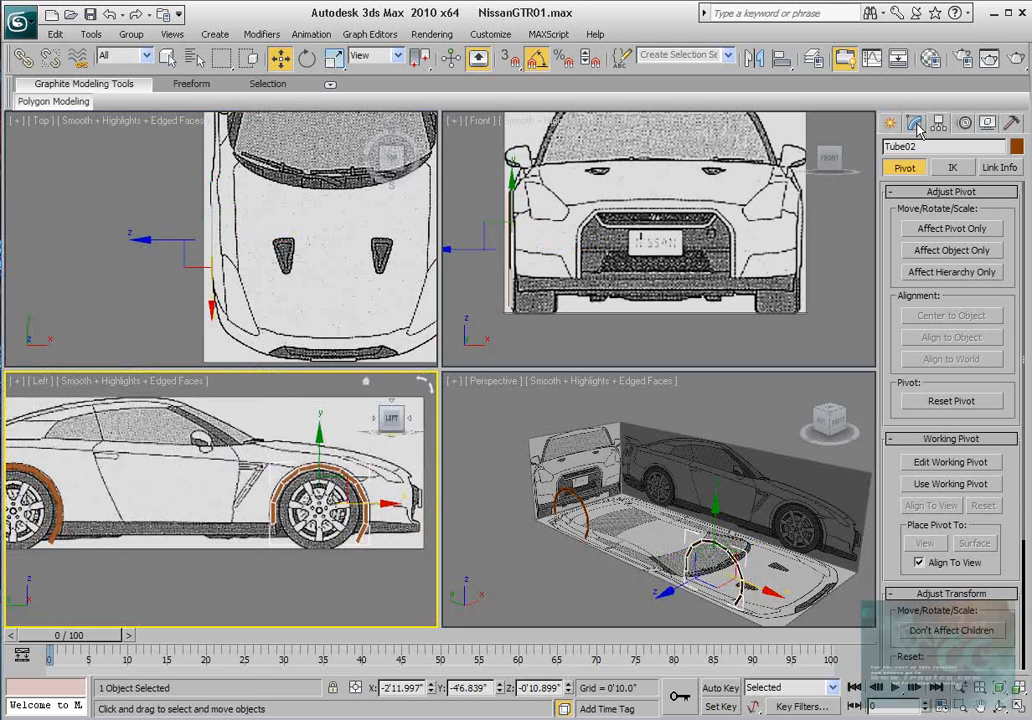
{"action": "left_click", "coordinate": [914, 122]}
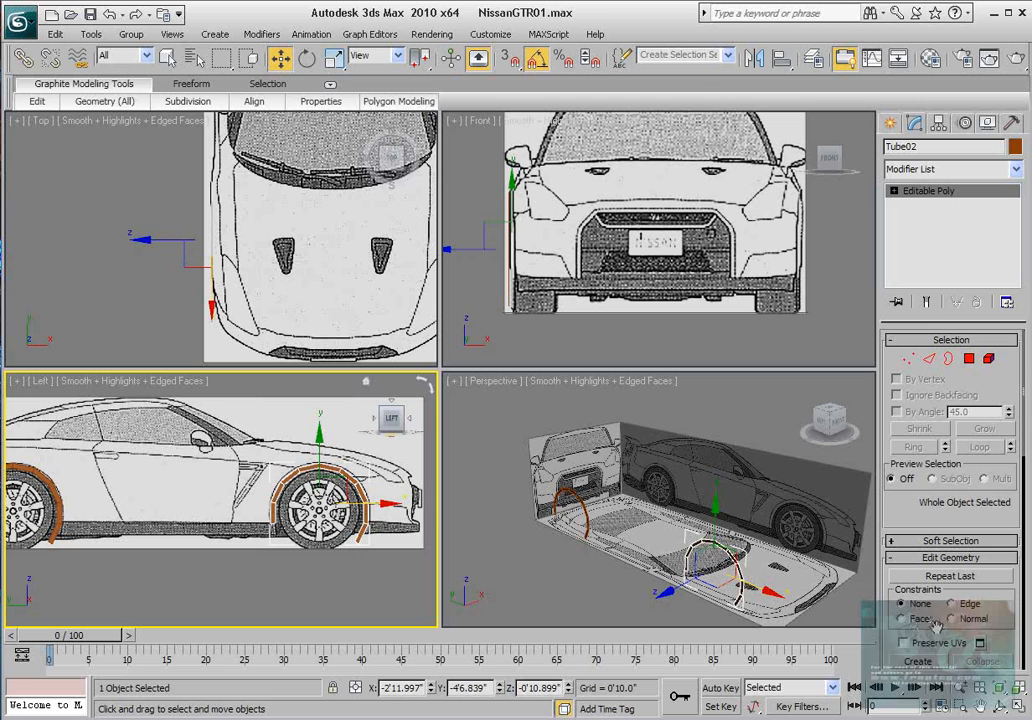
{"action": "scroll", "coordinate": [910, 600], "scroll_direction": "down", "scroll_amount": 3}
{"action": "left_click", "coordinate": [913, 576]}
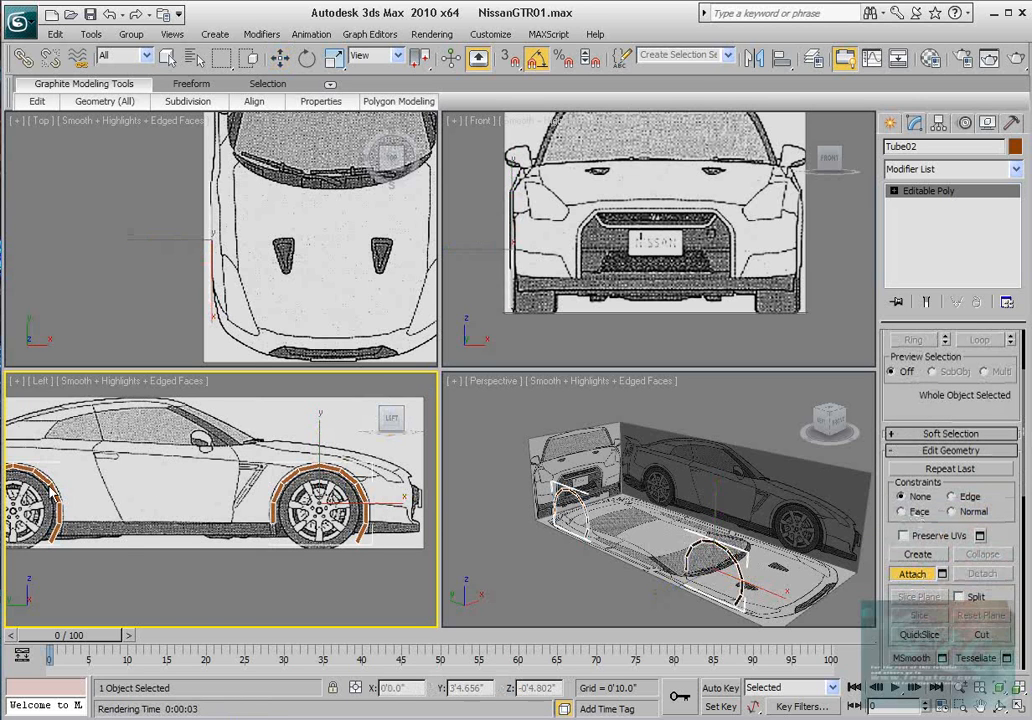
{"action": "middle_click_drag", "start_coordinate": [91, 474], "coordinate": [256, 481]}
{"action": "scroll", "coordinate": [256, 481], "scroll_direction": "up", "scroll_amount": 3}
{"action": "middle_click_drag", "start_coordinate": [165, 515], "coordinate": [257, 505]}
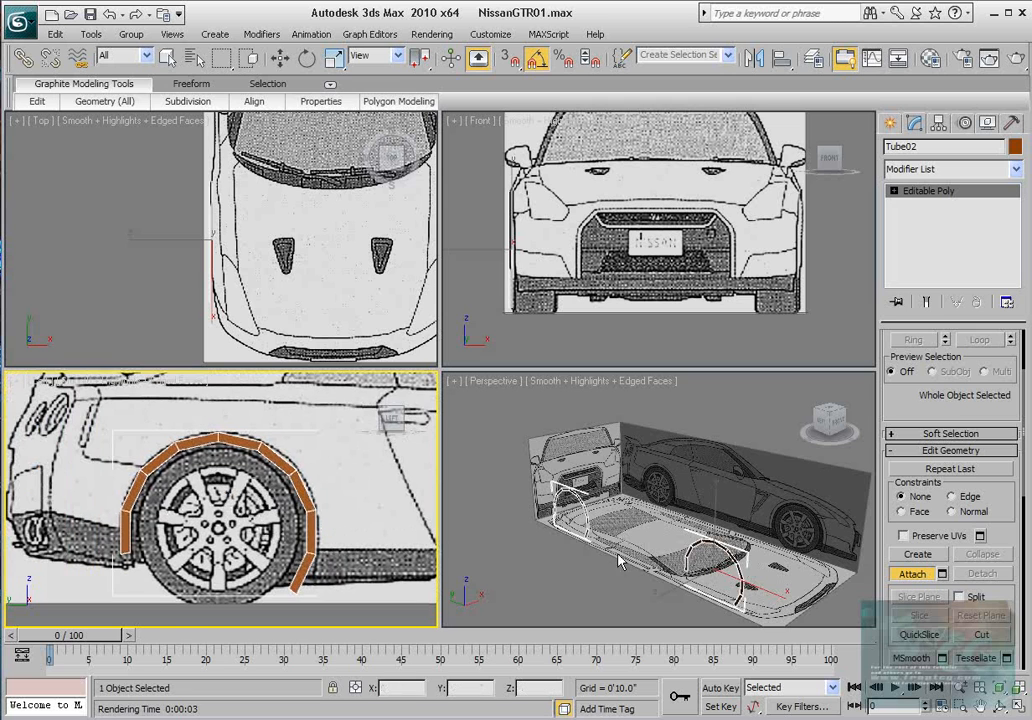
{"action": "left_click", "coordinate": [912, 575]}
Move the two lowest vertices behind the rear wheel down to the lower edge of the rear bumper, at about Z -1'7.8".
{"action": "key", "text": "1"}
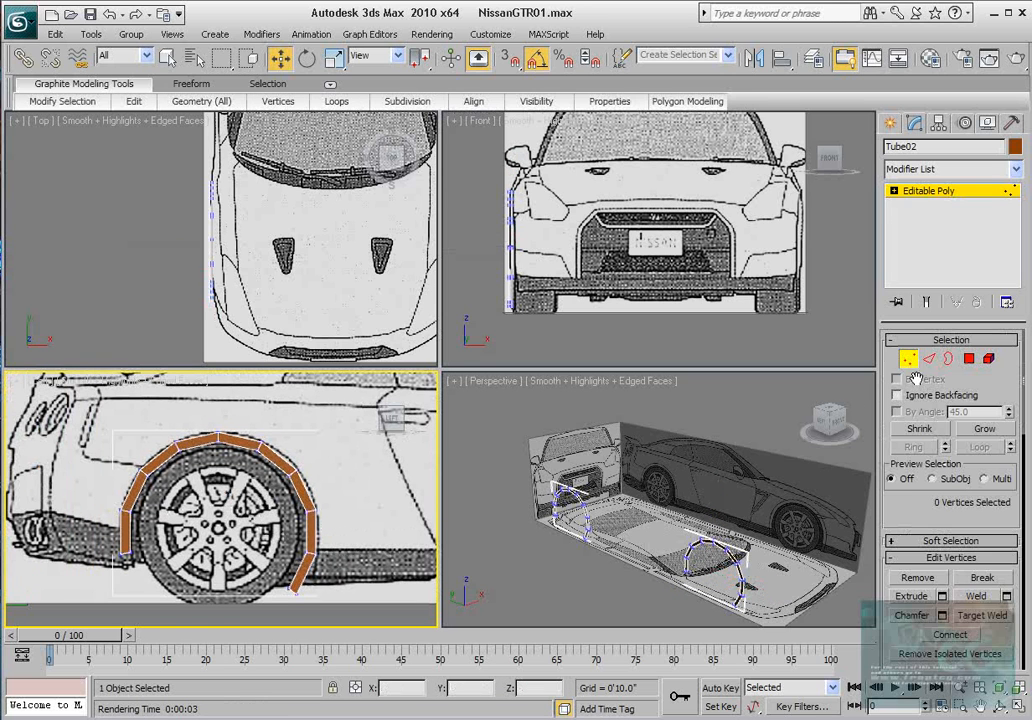
{"action": "scroll", "coordinate": [207, 558], "scroll_direction": "up", "scroll_amount": 5}
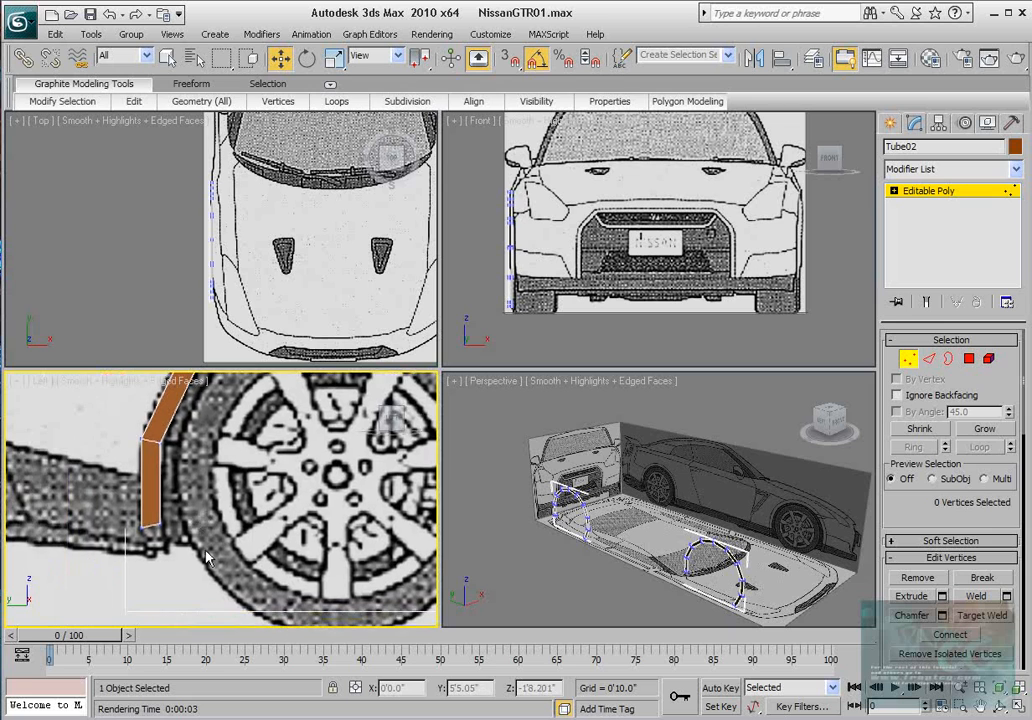
{"action": "left_click", "coordinate": [155, 522]}
{"action": "scroll", "coordinate": [160, 515], "scroll_direction": "up", "scroll_amount": 3}
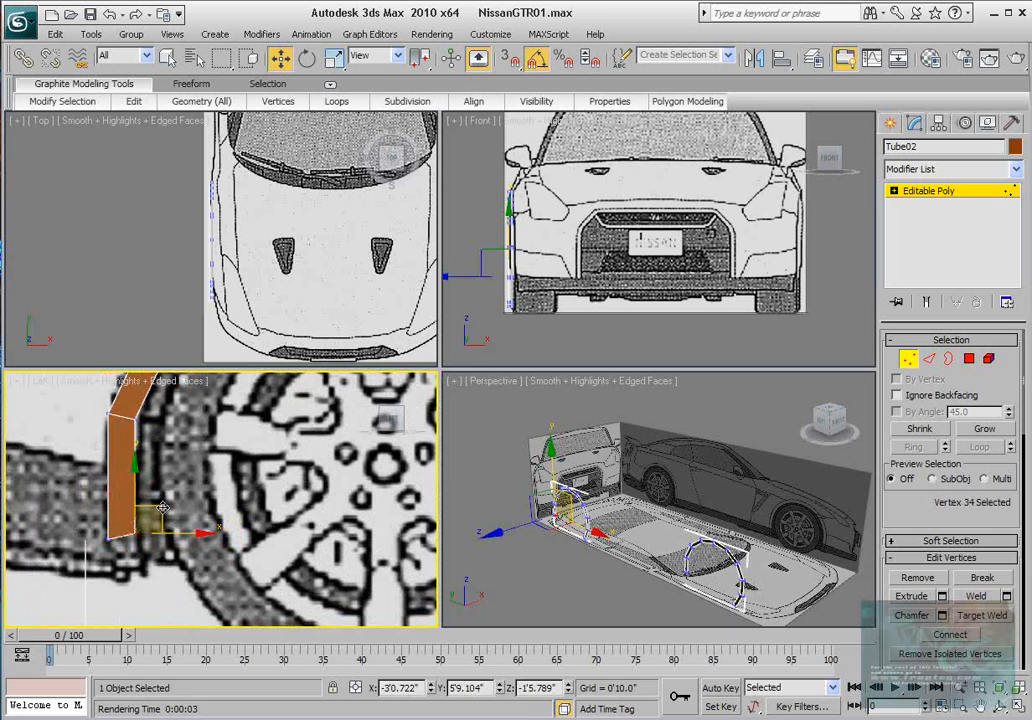
{"action": "left_click_drag", "start_coordinate": [163, 508], "coordinate": [169, 543]}
{"action": "left_click_drag", "start_coordinate": [73, 516], "coordinate": [127, 561]}
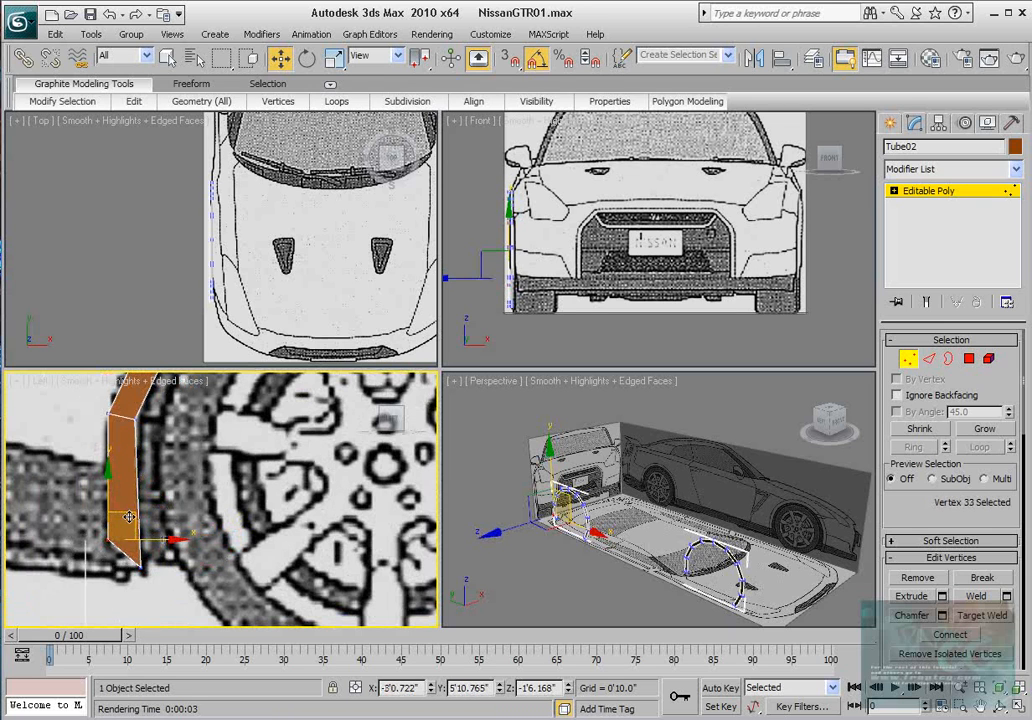
{"action": "left_click_drag", "start_coordinate": [129, 516], "coordinate": [131, 536]}
Switch the move coordinate system to Local and adjust the next vertices up the rear arch's back side to the blueprint line.
{"action": "scroll", "coordinate": [150, 526], "scroll_direction": "up", "scroll_amount": 3}
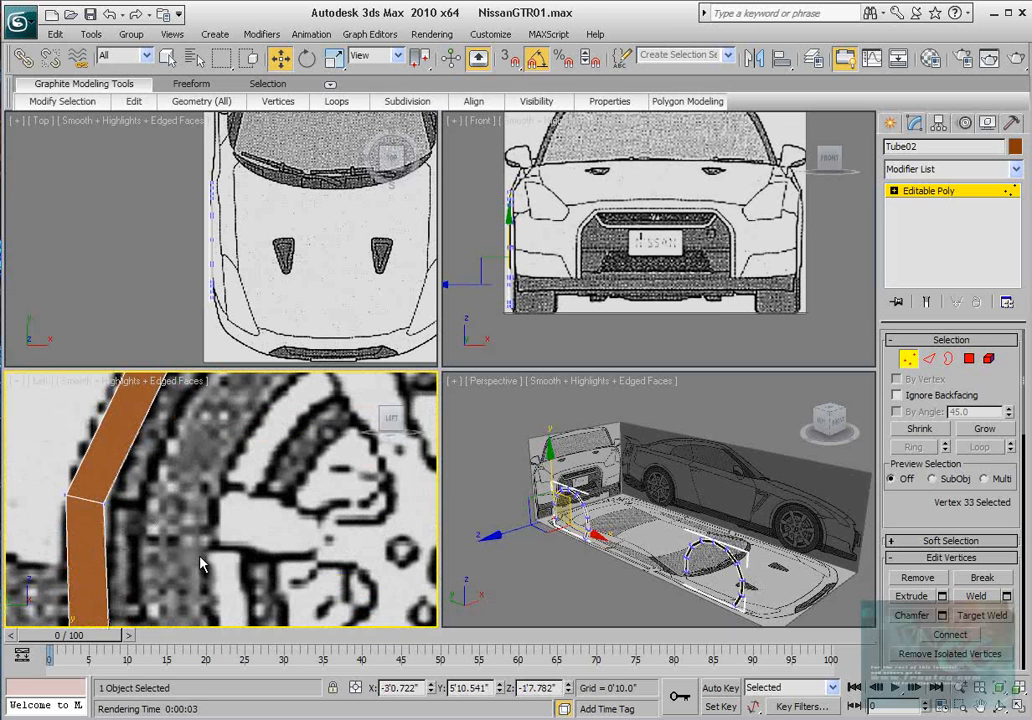
{"action": "middle_click_drag", "start_coordinate": [154, 527], "coordinate": [184, 552]}
{"action": "left_click_drag", "start_coordinate": [183, 551], "coordinate": [118, 508]}
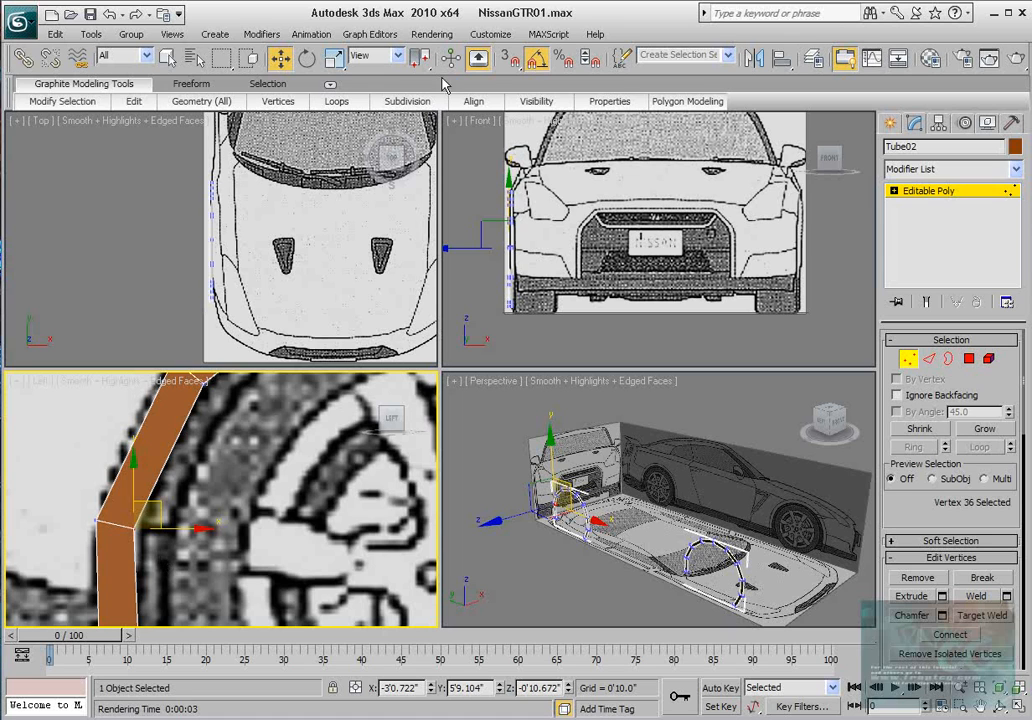
{"action": "left_click", "coordinate": [399, 58]}
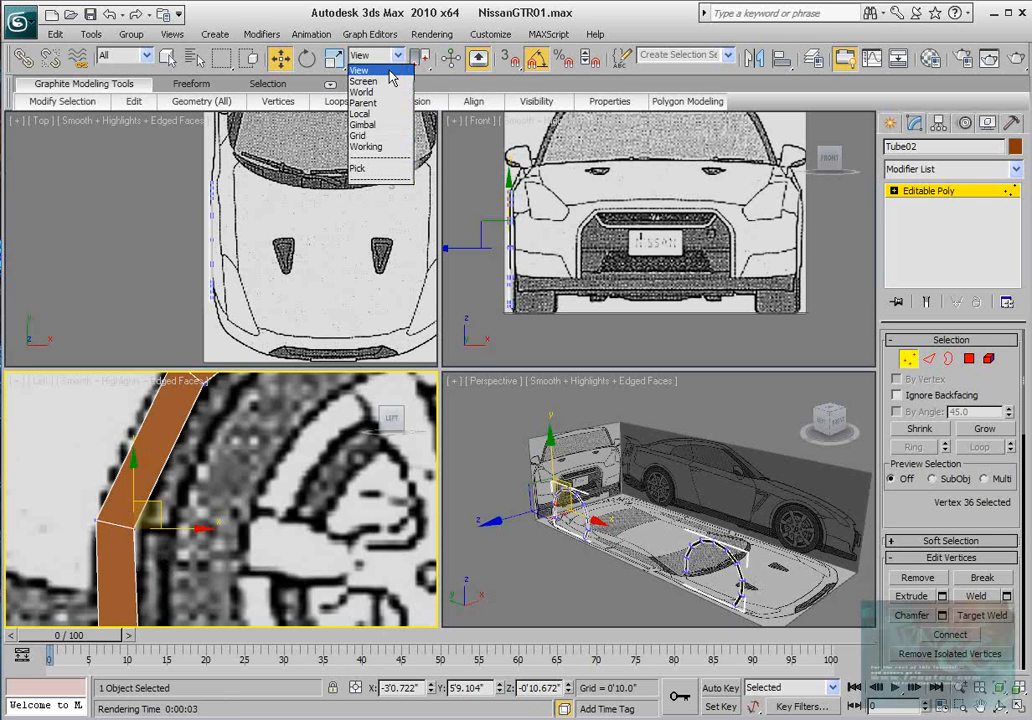
{"action": "left_click", "coordinate": [366, 116]}
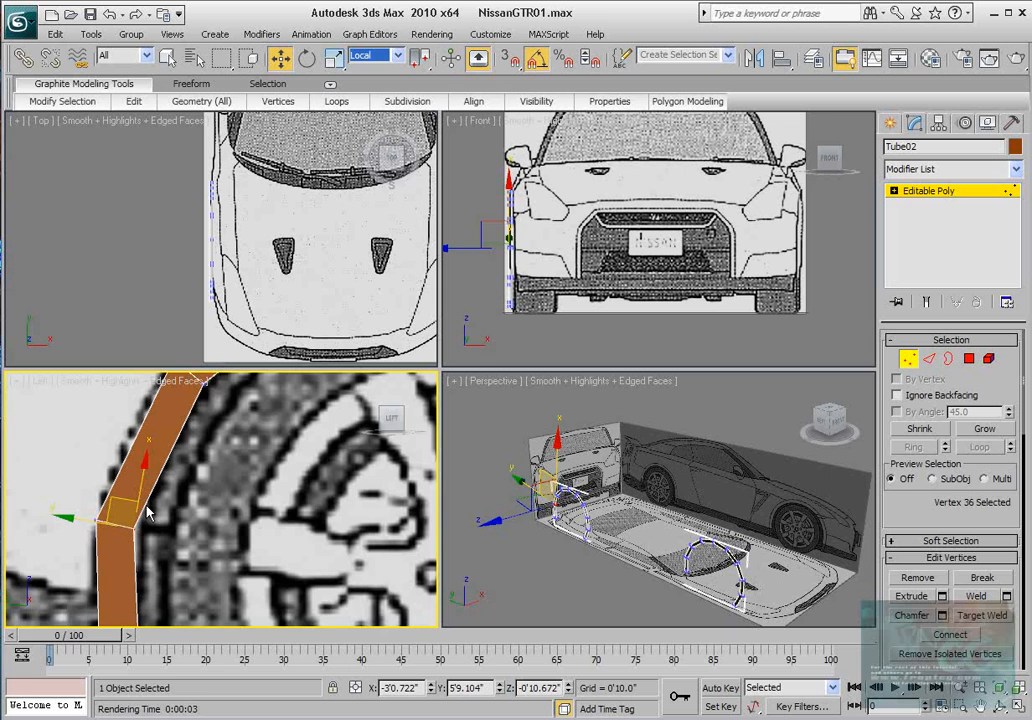
{"action": "middle_click_drag", "start_coordinate": [147, 512], "coordinate": [179, 494]}
{"action": "left_click_drag", "start_coordinate": [109, 502], "coordinate": [191, 514]}
Make the mesh see-through and nudge the inner vertex on the rear arch's upper back side to about Y 5'6", Z -0'4.3".
{"action": "middle_click_drag", "start_coordinate": [262, 404], "coordinate": [221, 527]}
{"action": "left_click", "coordinate": [193, 483]}
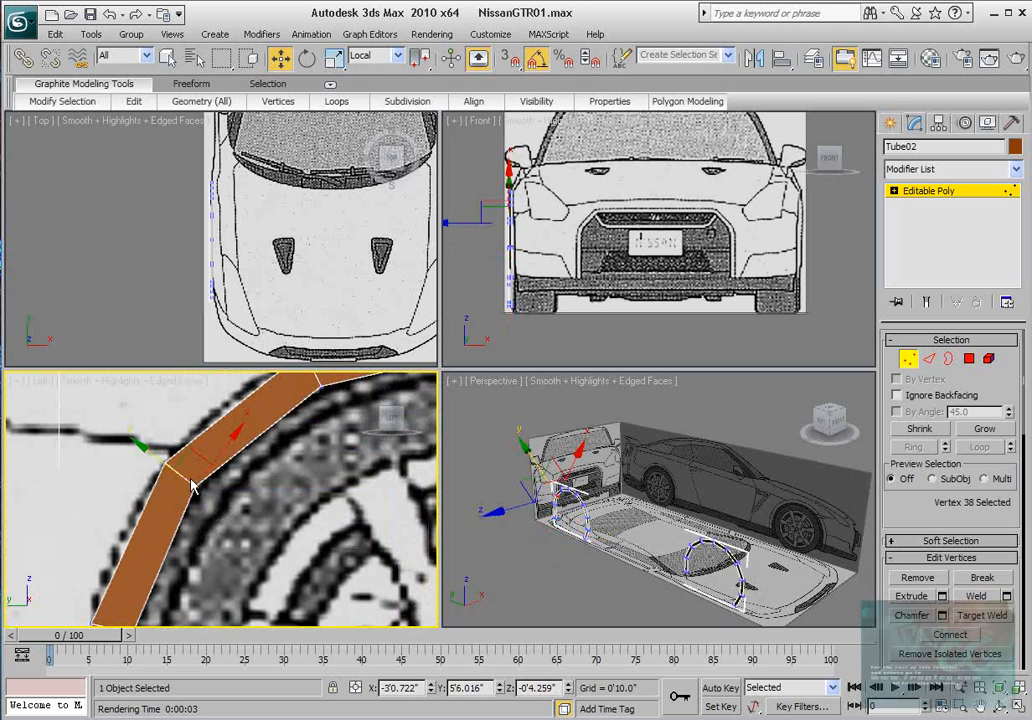
{"action": "key", "text": "alt+x"}
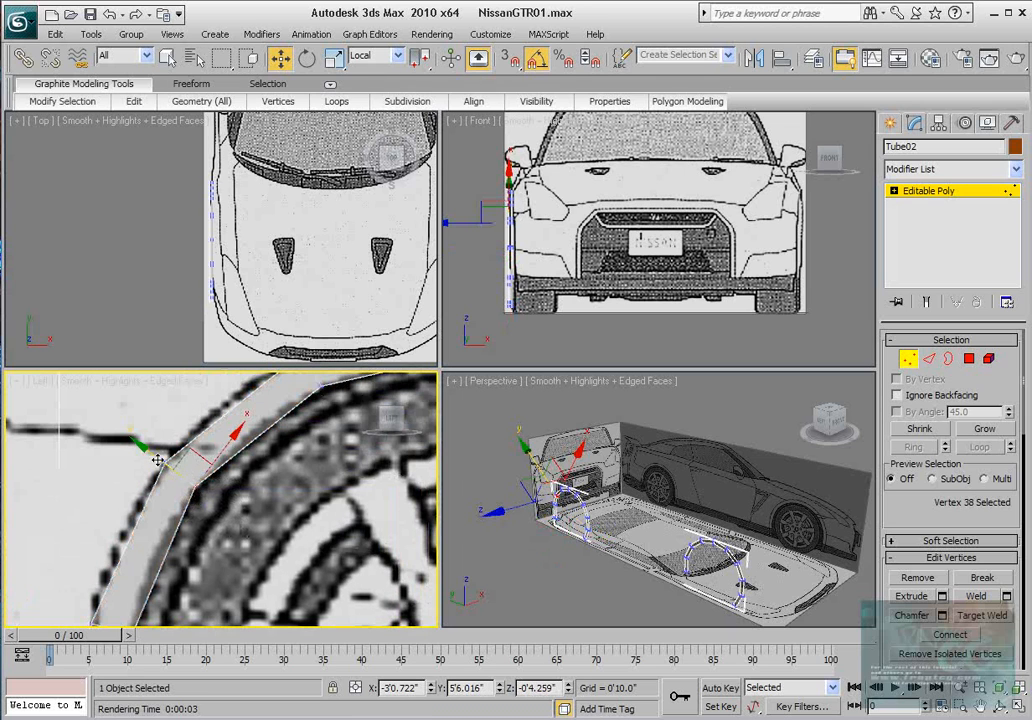
{"action": "left_click_drag", "start_coordinate": [158, 460], "coordinate": [163, 464]}
Fine-tune the vertices at the crown of the rear wheel arch to the blueprint's fender outline.
{"action": "middle_click_drag", "start_coordinate": [322, 480], "coordinate": [225, 531]}
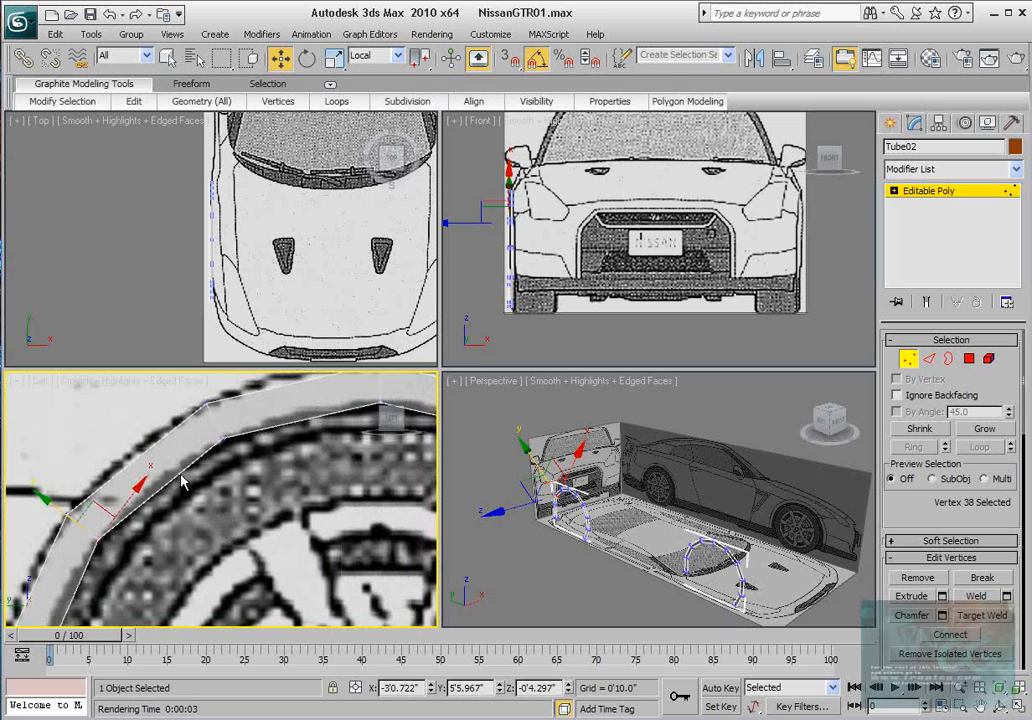
{"action": "middle_click_drag", "start_coordinate": [265, 415], "coordinate": [170, 440]}
{"action": "left_click", "coordinate": [281, 421]}
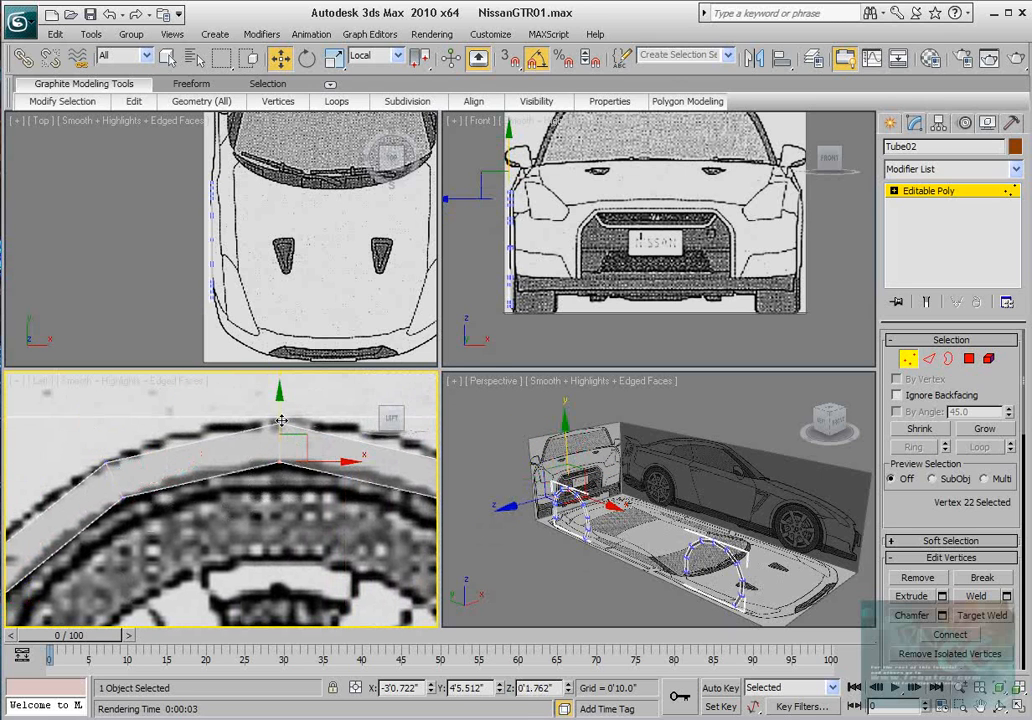
{"action": "middle_click_drag", "start_coordinate": [276, 422], "coordinate": [249, 419]}
{"action": "left_click", "coordinate": [178, 447]}
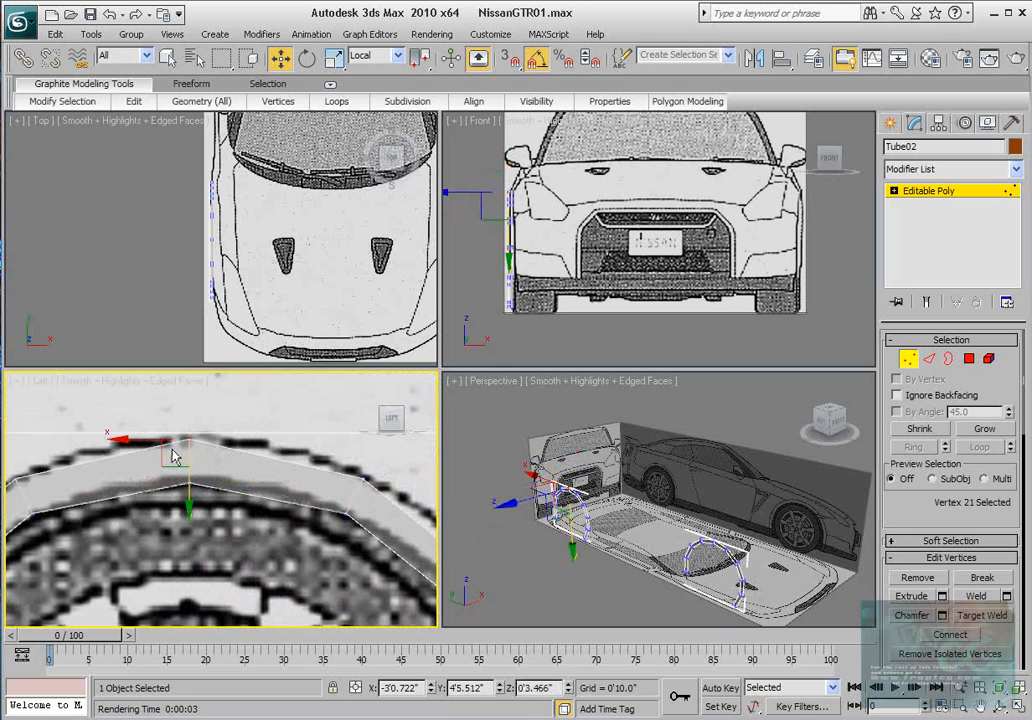
{"action": "middle_click_drag", "start_coordinate": [183, 493], "coordinate": [185, 510]}
{"action": "left_click_drag", "start_coordinate": [190, 503], "coordinate": [190, 502]}
Shift the outer and inner vertices just forward of the rear arch's crown to follow the wheel opening in the side blueprint.
{"action": "middle_click_drag", "start_coordinate": [322, 508], "coordinate": [231, 477]}
{"action": "left_click_drag", "start_coordinate": [260, 440], "coordinate": [301, 501]}
{"action": "left_click_drag", "start_coordinate": [246, 527], "coordinate": [253, 521]}
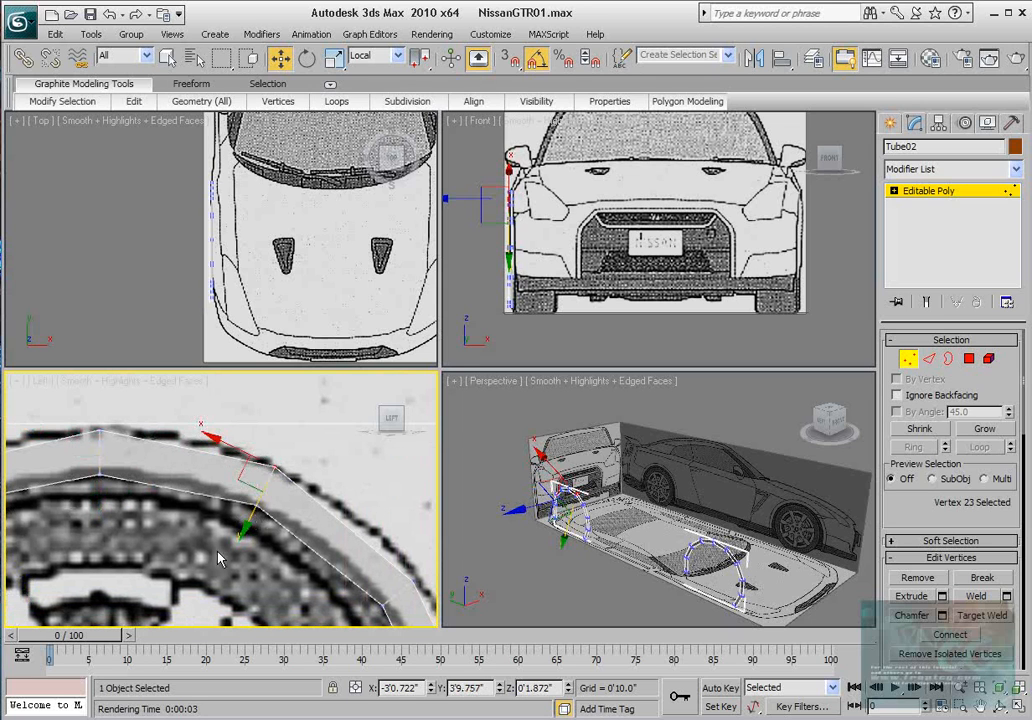
{"action": "left_click_drag", "start_coordinate": [236, 586], "coordinate": [284, 500]}
{"action": "left_click_drag", "start_coordinate": [276, 466], "coordinate": [279, 463]}
{"action": "middle_click_drag", "start_coordinate": [330, 535], "coordinate": [246, 471]}
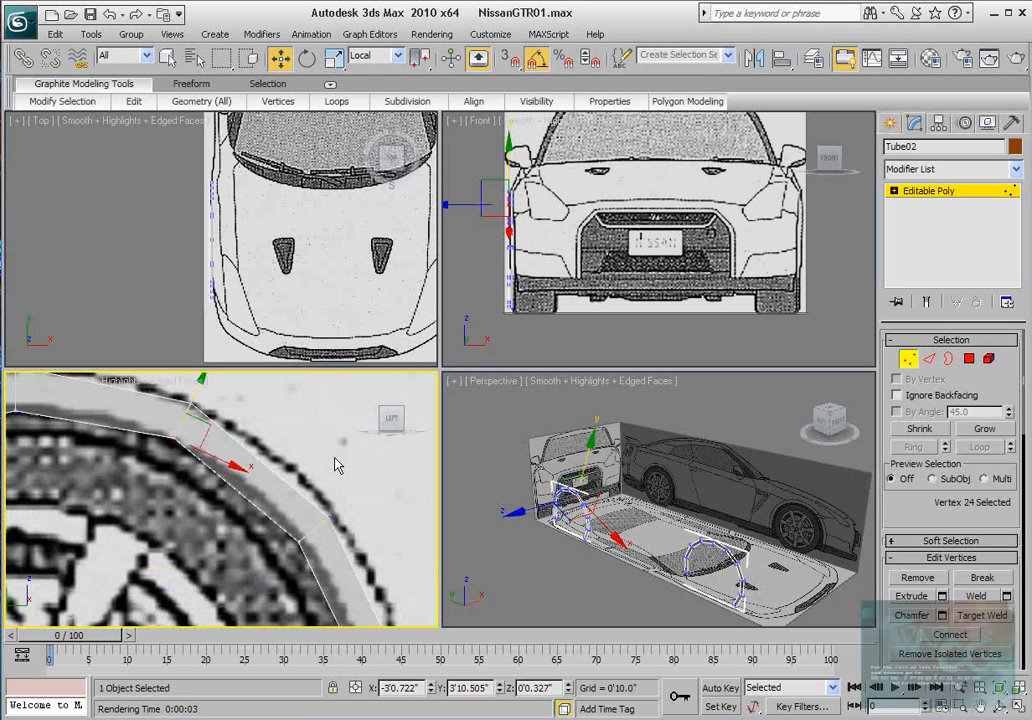
Adjust the vertices down the upper front side of the rear arch to the blueprint's fender curve.
{"action": "left_click", "coordinate": [310, 542]}
{"action": "middle_click_drag", "start_coordinate": [310, 542], "coordinate": [268, 527]}
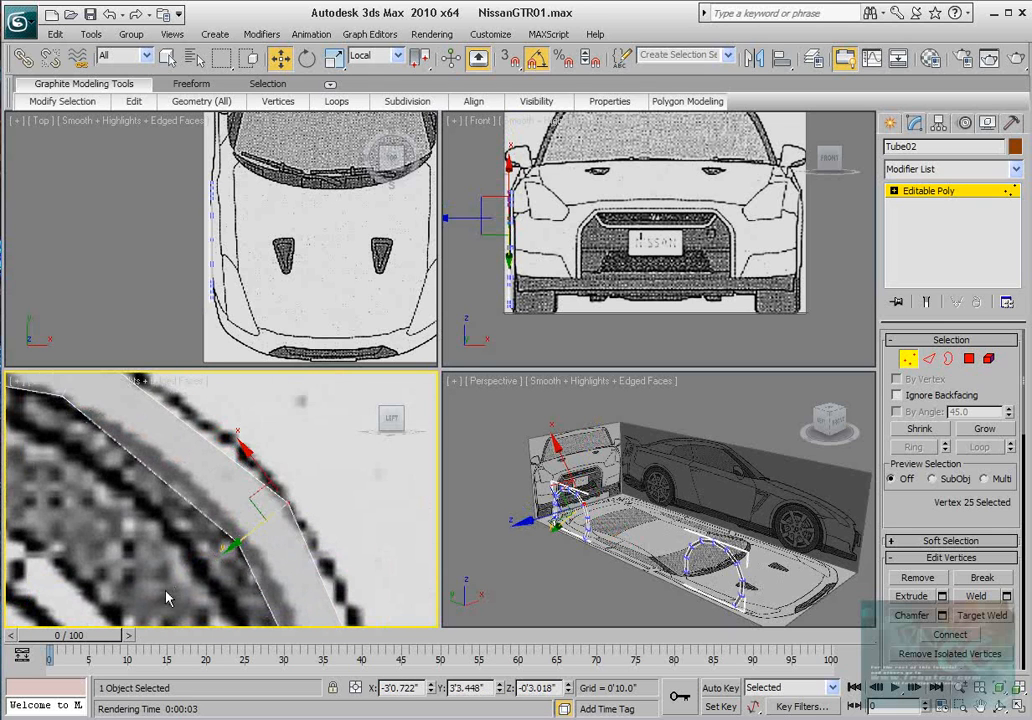
{"action": "left_click", "coordinate": [253, 533]}
{"action": "left_click_drag", "start_coordinate": [276, 518], "coordinate": [281, 513]}
{"action": "middle_click_drag", "start_coordinate": [277, 546], "coordinate": [219, 433]}
{"action": "left_click_drag", "start_coordinate": [283, 482], "coordinate": [251, 498]}
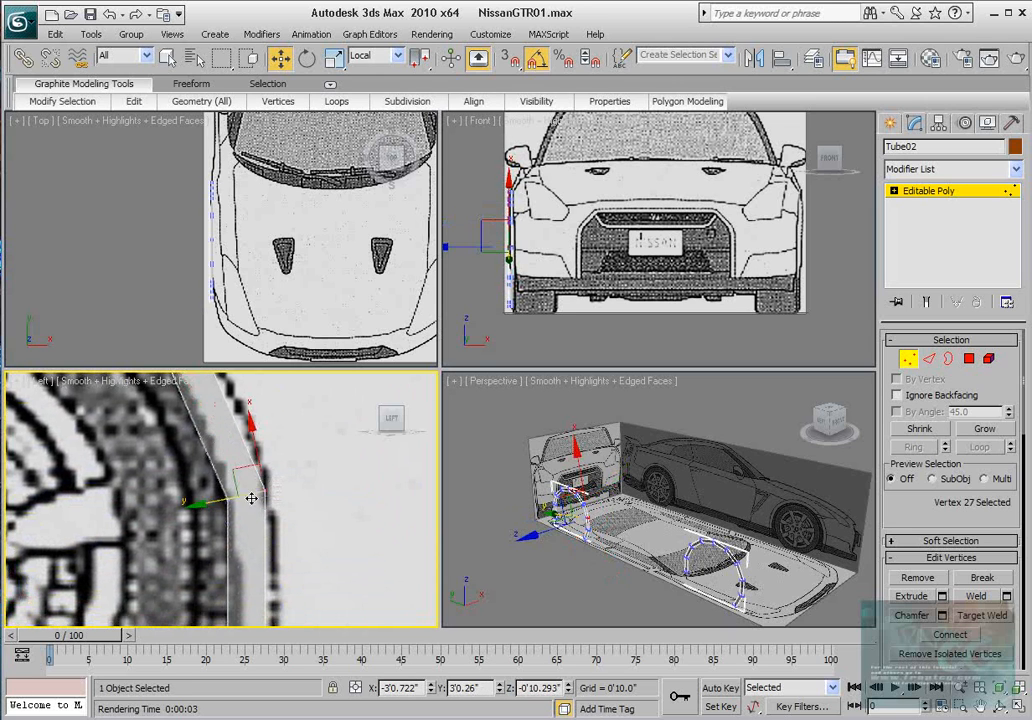
Move the outer and inner vertices on the rear arch's front side level with the upper edge of the side skirt.
{"action": "middle_click_drag", "start_coordinate": [268, 542], "coordinate": [256, 419]}
{"action": "left_click_drag", "start_coordinate": [290, 501], "coordinate": [243, 568]}
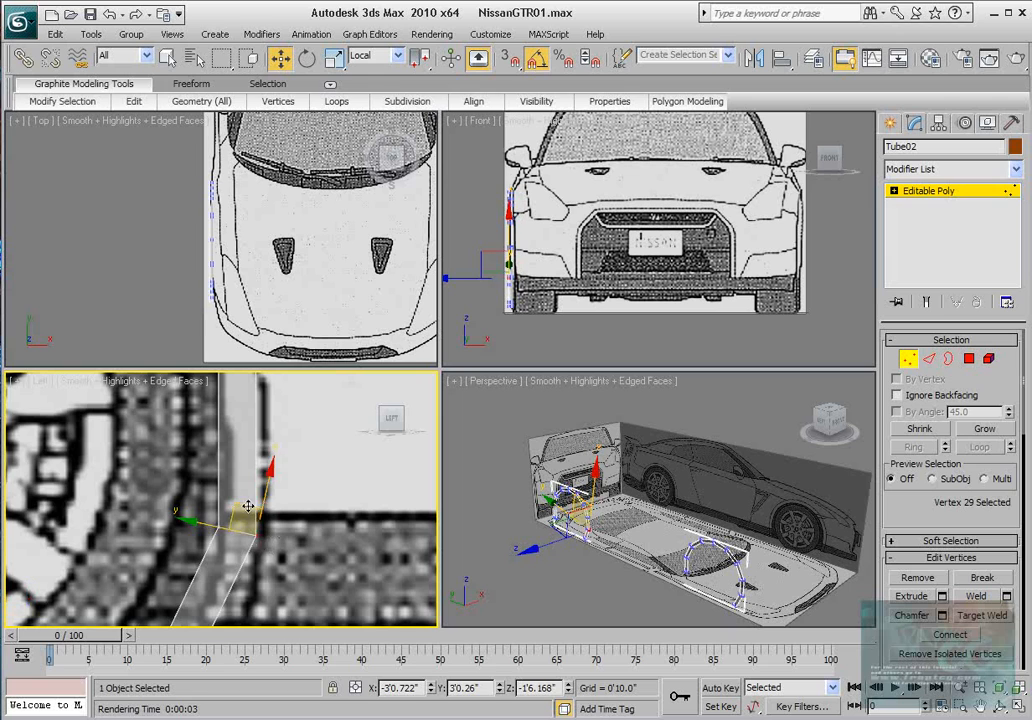
{"action": "left_click_drag", "start_coordinate": [248, 507], "coordinate": [222, 503]}
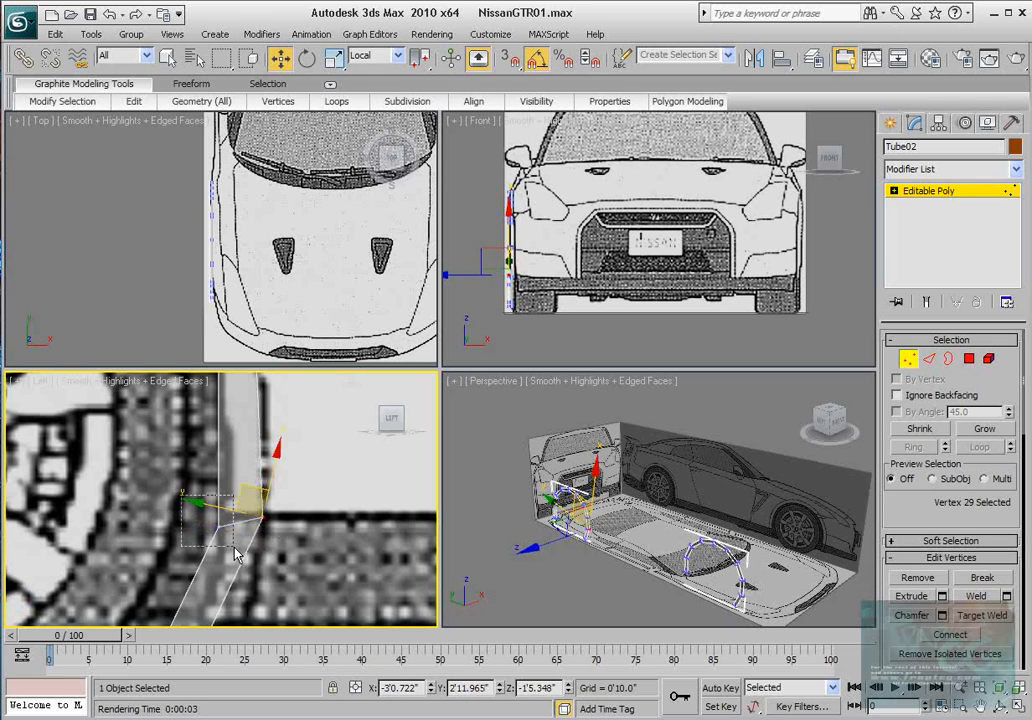
{"action": "left_click", "coordinate": [228, 530]}
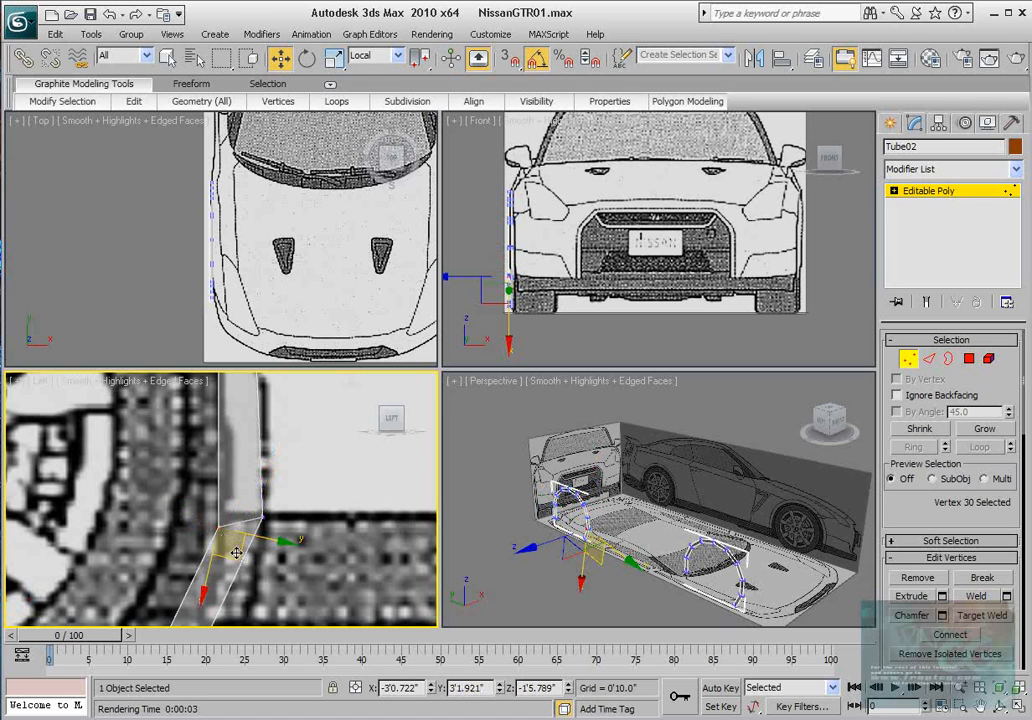
{"action": "left_click_drag", "start_coordinate": [236, 552], "coordinate": [157, 539]}
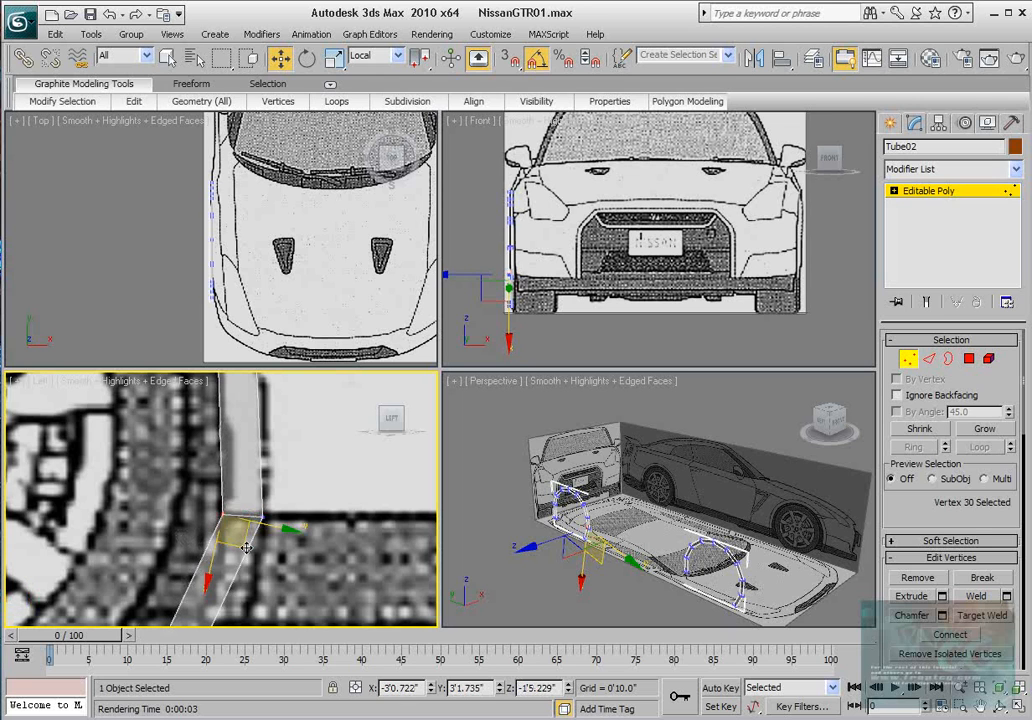
{"action": "left_click_drag", "start_coordinate": [246, 548], "coordinate": [239, 548]}
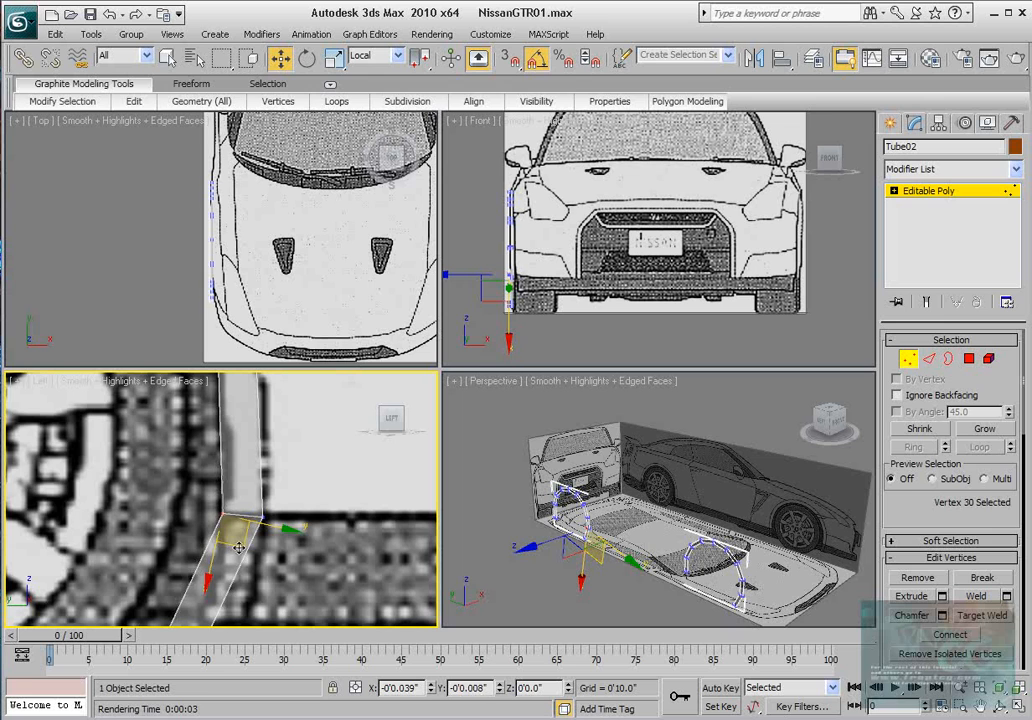
Move the two end vertices of the rear arch's front leg up onto the side skirt's lower dark band, forming a nearly straight leg.
{"action": "middle_click_drag", "start_coordinate": [239, 548], "coordinate": [233, 450]}
{"action": "left_click_drag", "start_coordinate": [240, 592], "coordinate": [147, 621]}
{"action": "left_click_drag", "start_coordinate": [175, 573], "coordinate": [199, 542]}
{"action": "left_click", "coordinate": [150, 568]}
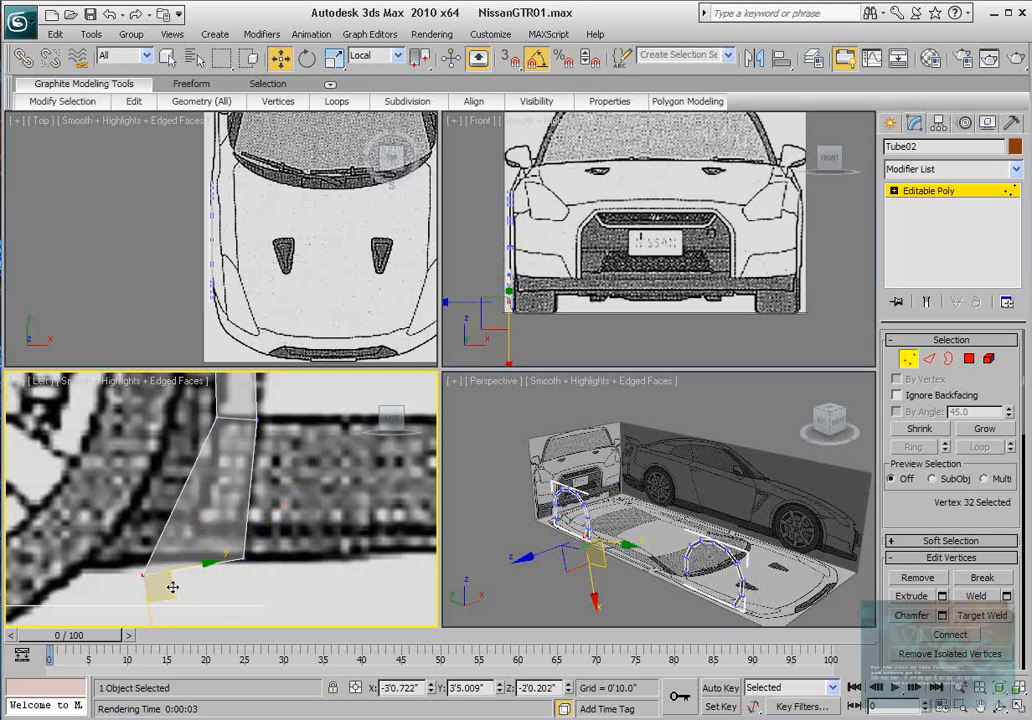
{"action": "left_click_drag", "start_coordinate": [173, 587], "coordinate": [218, 564]}
{"action": "middle_click_drag", "start_coordinate": [188, 514], "coordinate": [172, 520]}
{"action": "left_click_drag", "start_coordinate": [263, 611], "coordinate": [223, 503]}
{"action": "left_click", "coordinate": [172, 557]}
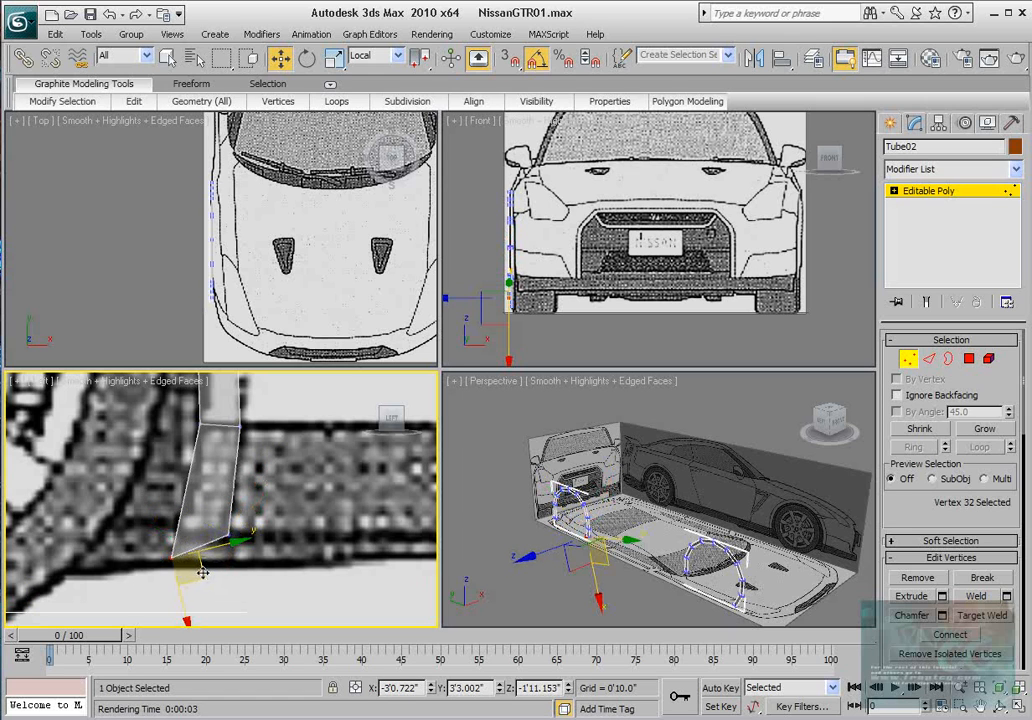
{"action": "left_click_drag", "start_coordinate": [202, 572], "coordinate": [211, 549]}
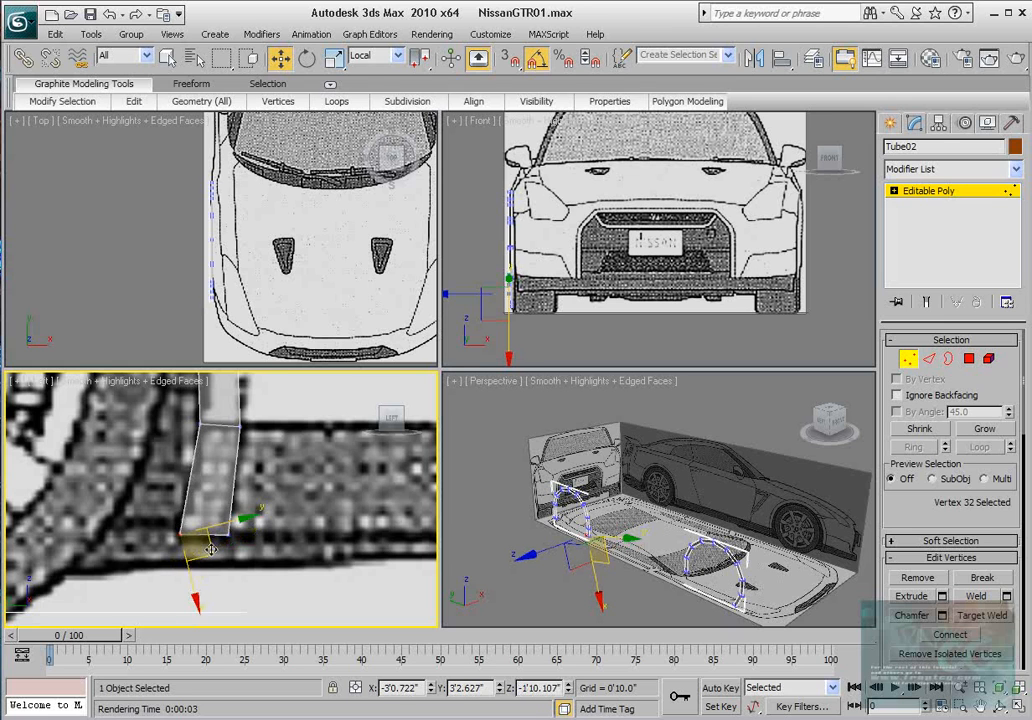
Nudge the outer vertex of the rear arch's front leg onto the side skirt's upper edge.
{"action": "scroll", "coordinate": [160, 517], "scroll_direction": "down", "scroll_amount": 4}
{"action": "scroll", "coordinate": [140, 470], "scroll_direction": "down", "scroll_amount": 3}
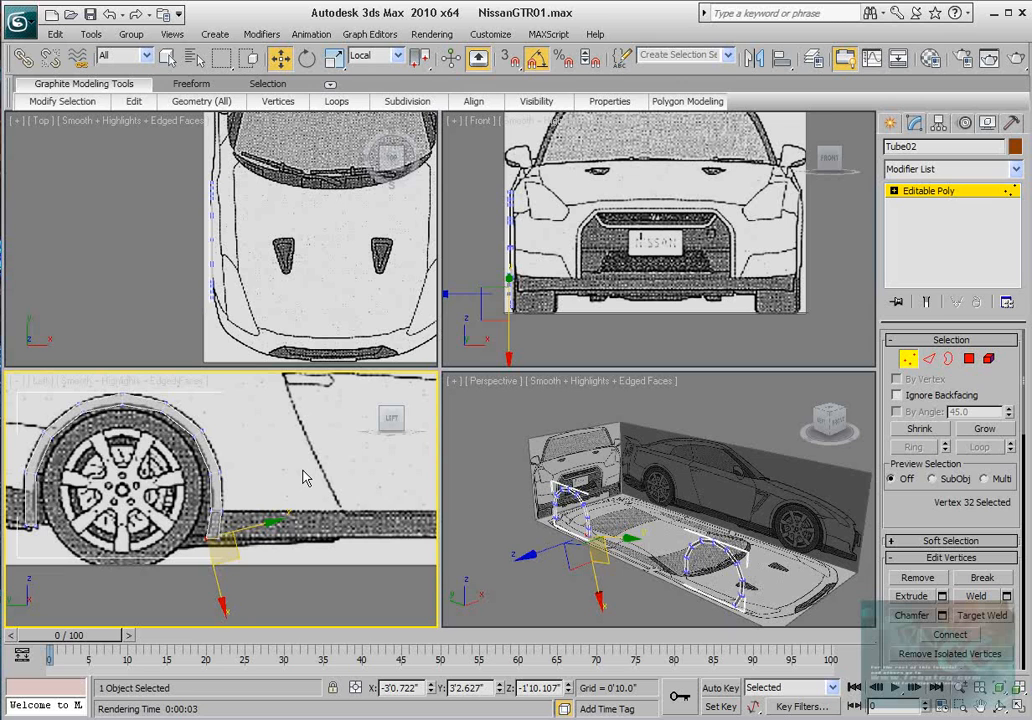
{"action": "scroll", "coordinate": [242, 488], "scroll_direction": "up", "scroll_amount": 5}
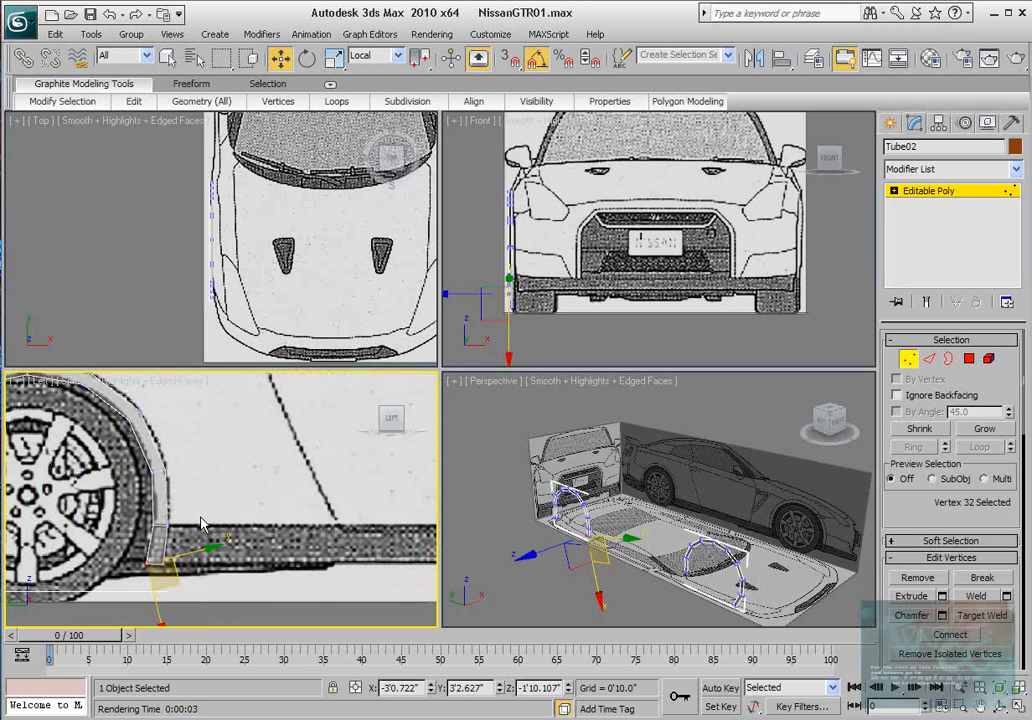
{"action": "scroll", "coordinate": [190, 525], "scroll_direction": "up", "scroll_amount": 4}
{"action": "left_click", "coordinate": [241, 515]}
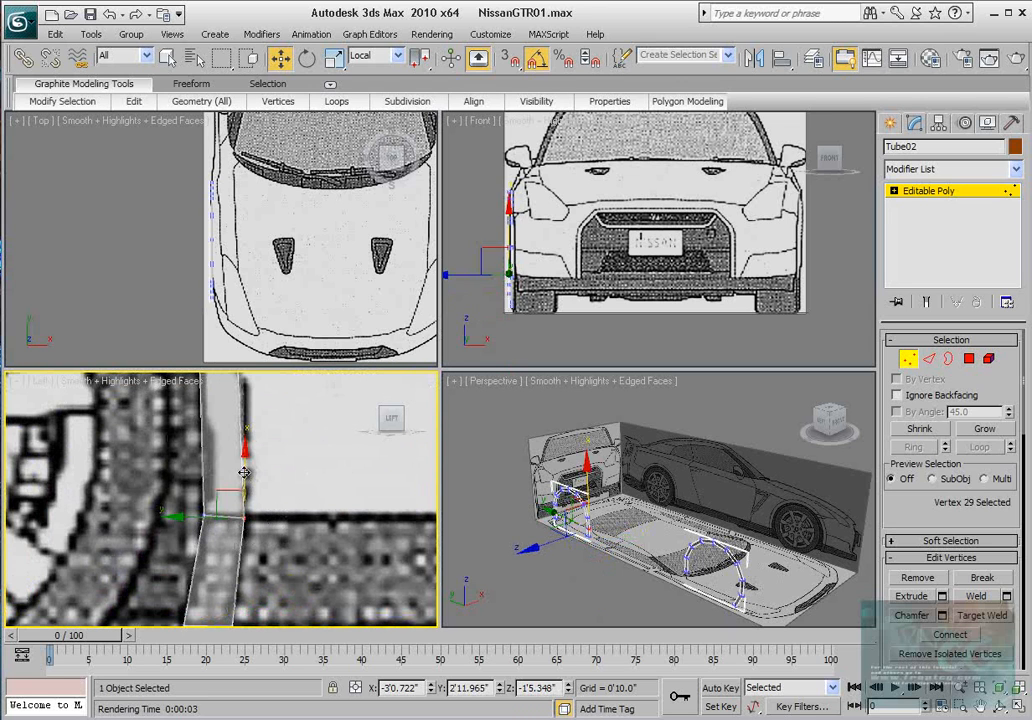
{"action": "left_click_drag", "start_coordinate": [244, 472], "coordinate": [246, 472]}
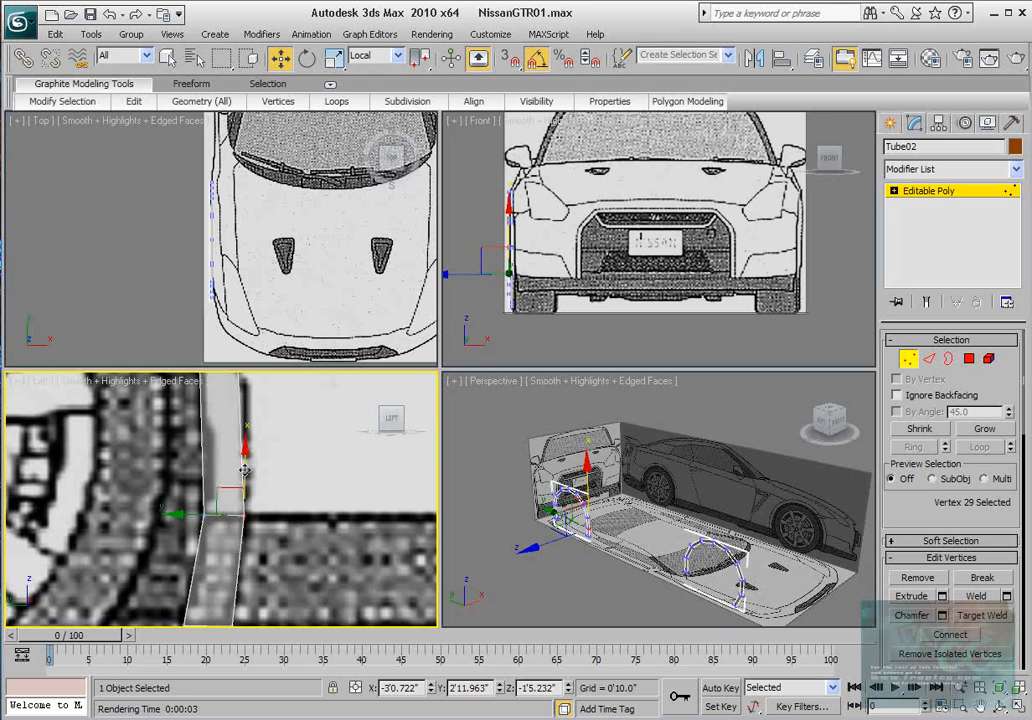
Set the reference coordinate system to View and lower the two end vertices of the front arch's rear leg to the side skirt's bottom edge.
{"action": "scroll", "coordinate": [265, 509], "scroll_direction": "down", "scroll_amount": 6}
{"action": "scroll", "coordinate": [265, 513], "scroll_direction": "up", "scroll_amount": 3}
{"action": "scroll", "coordinate": [193, 505], "scroll_direction": "up", "scroll_amount": 3}
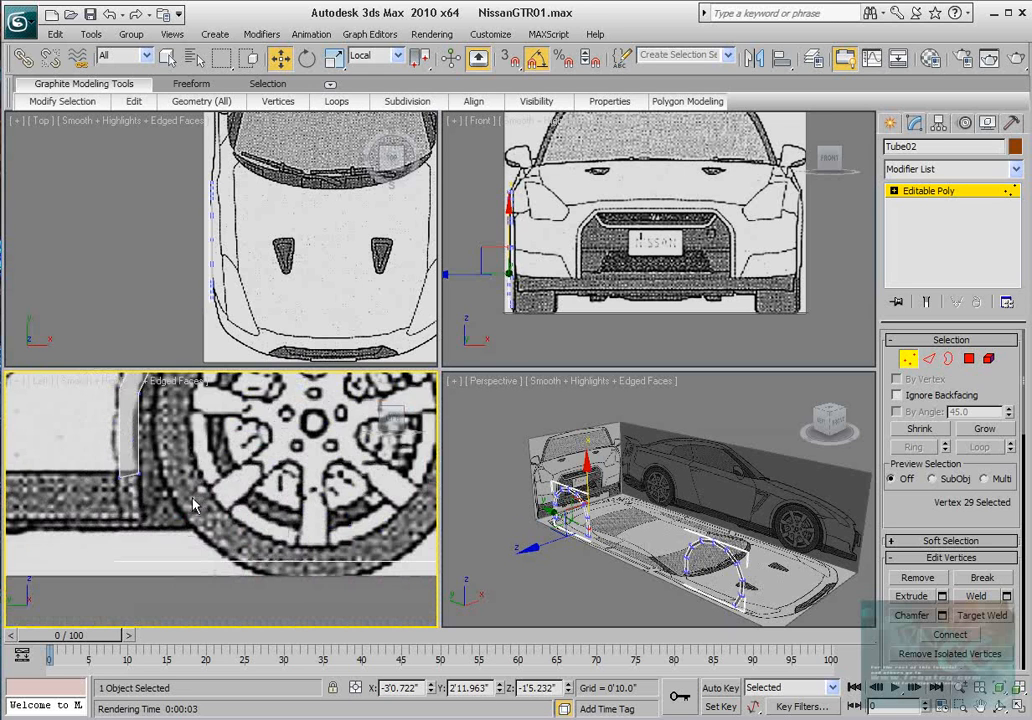
{"action": "left_click_drag", "start_coordinate": [125, 499], "coordinate": [150, 458]}
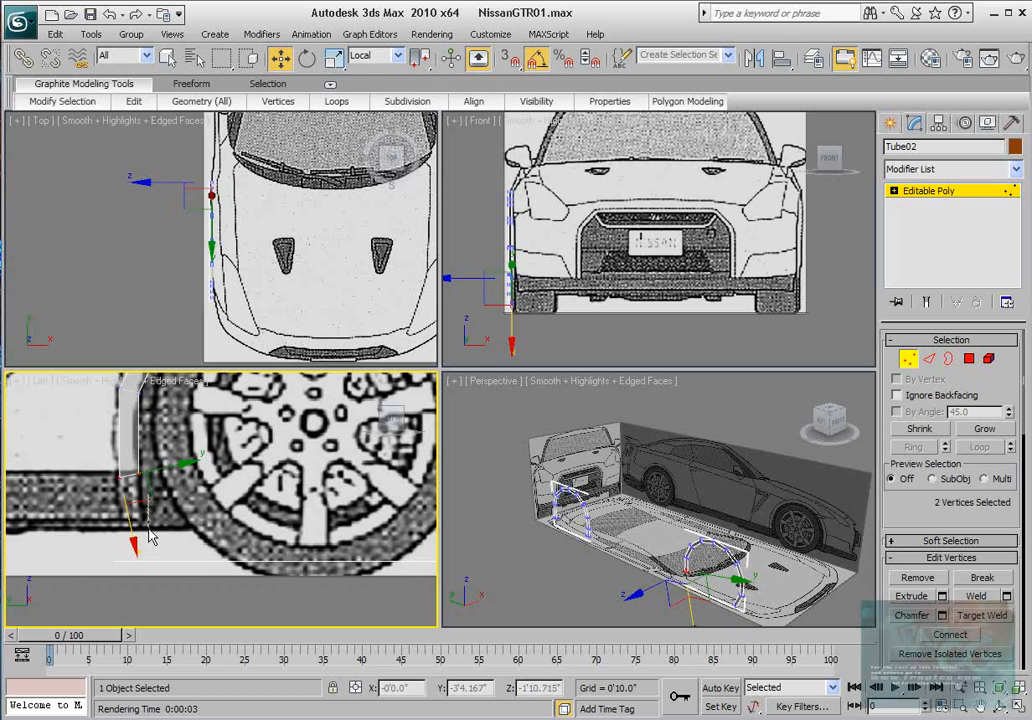
{"action": "left_click_drag", "start_coordinate": [150, 496], "coordinate": [153, 521]}
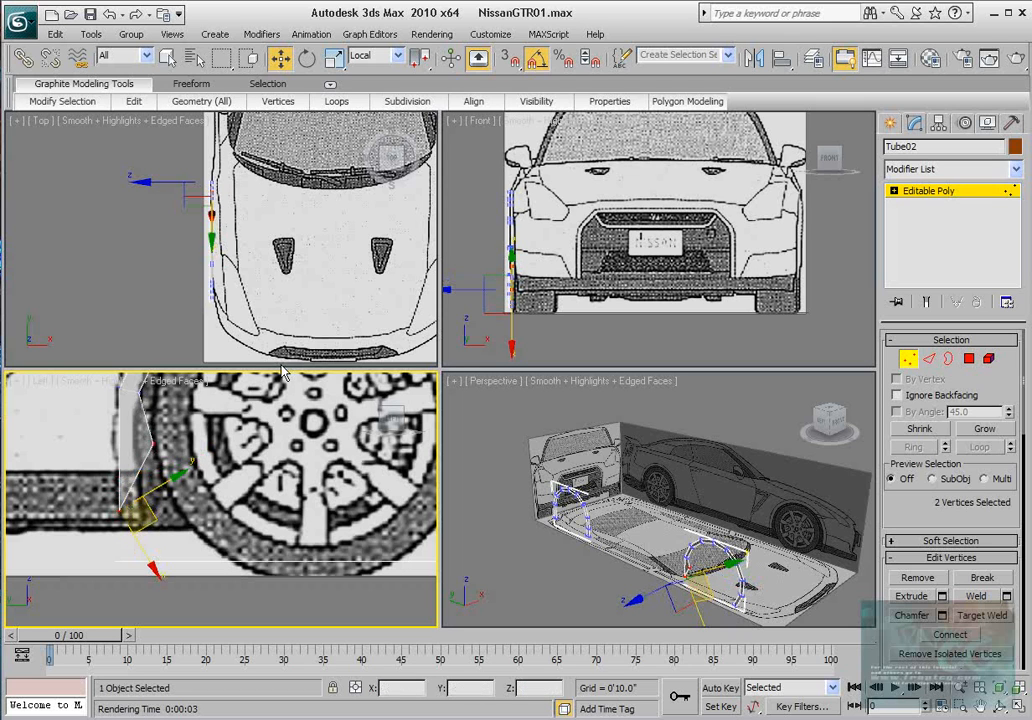
{"action": "left_click", "coordinate": [382, 55]}
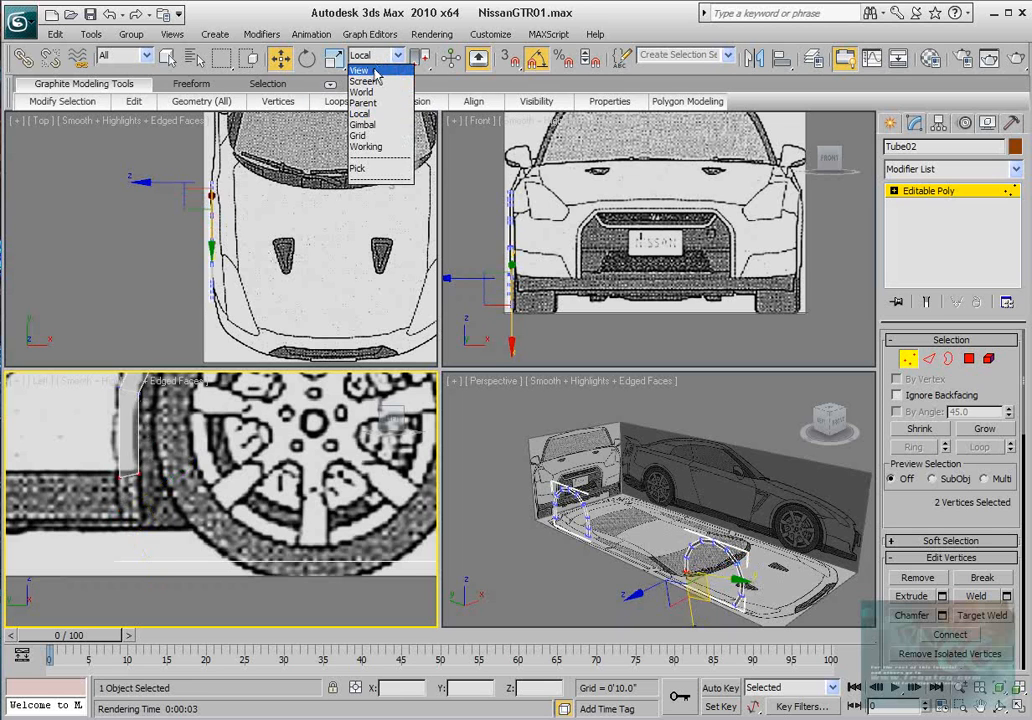
{"action": "left_click", "coordinate": [366, 71]}
{"action": "left_click_drag", "start_coordinate": [151, 446], "coordinate": [126, 512]}
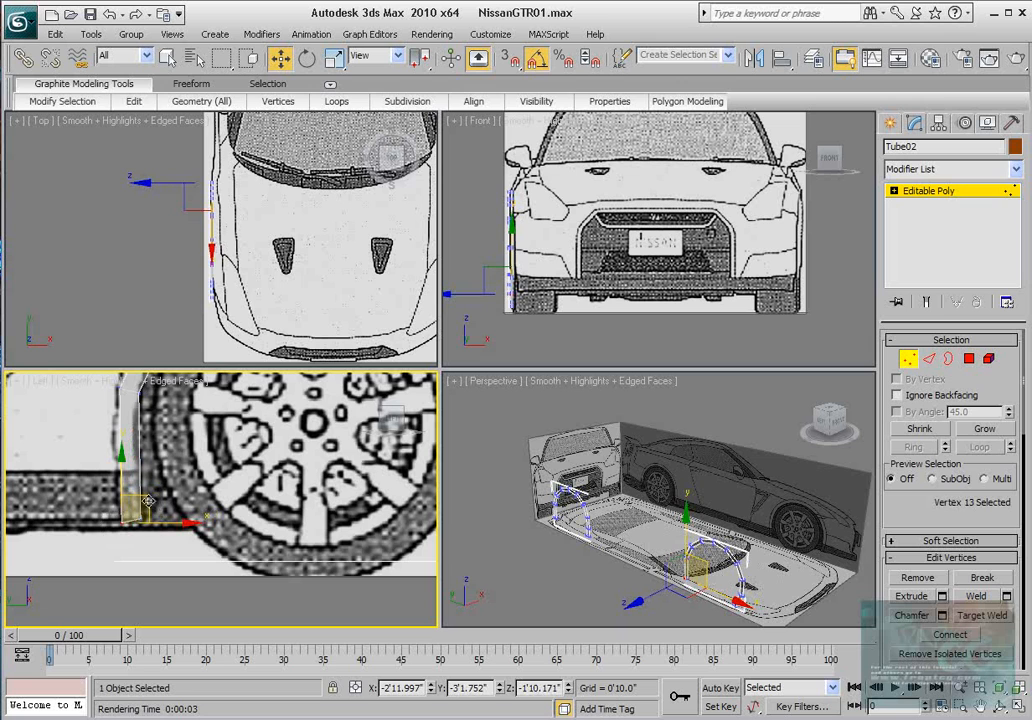
Compare the lower ends of the rear and front wheel arches against the side skirt in the side blueprint.
{"action": "scroll", "coordinate": [128, 507], "scroll_direction": "down", "scroll_amount": 5}
{"action": "scroll", "coordinate": [190, 505], "scroll_direction": "up", "scroll_amount": 3}
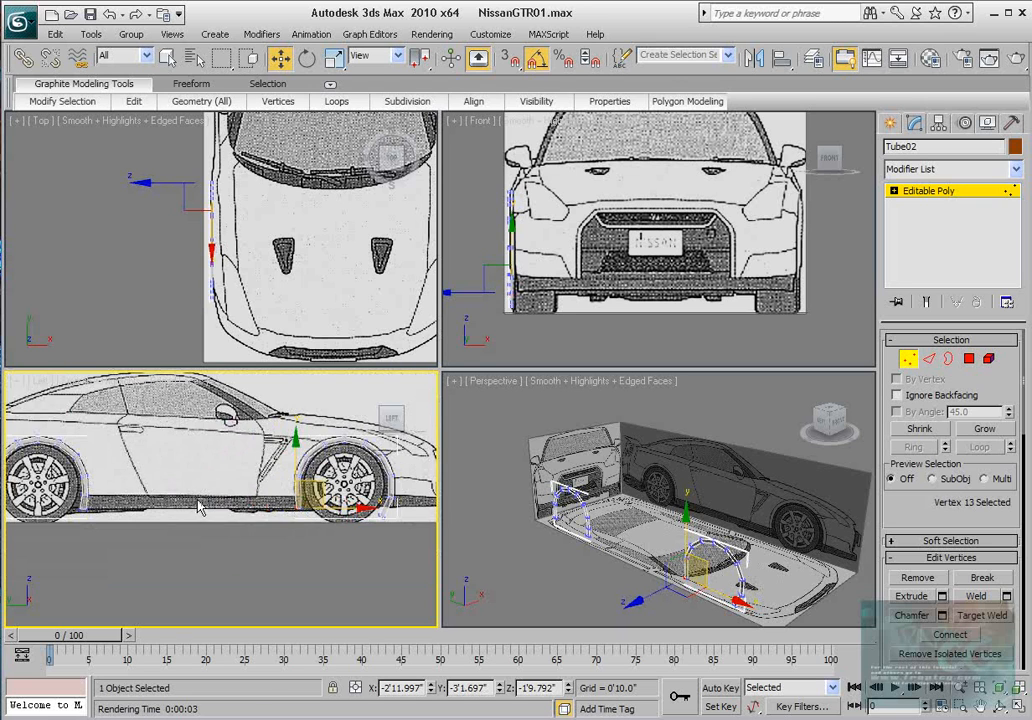
{"action": "scroll", "coordinate": [112, 512], "scroll_direction": "up", "scroll_amount": 5}
{"action": "middle_click_drag", "start_coordinate": [143, 493], "coordinate": [182, 462]}
{"action": "scroll", "coordinate": [272, 488], "scroll_direction": "down", "scroll_amount": 5}
{"action": "scroll", "coordinate": [272, 469], "scroll_direction": "up", "scroll_amount": 4}
{"action": "middle_click_drag", "start_coordinate": [285, 467], "coordinate": [209, 490]}
{"action": "scroll", "coordinate": [209, 490], "scroll_direction": "up", "scroll_amount": 2}
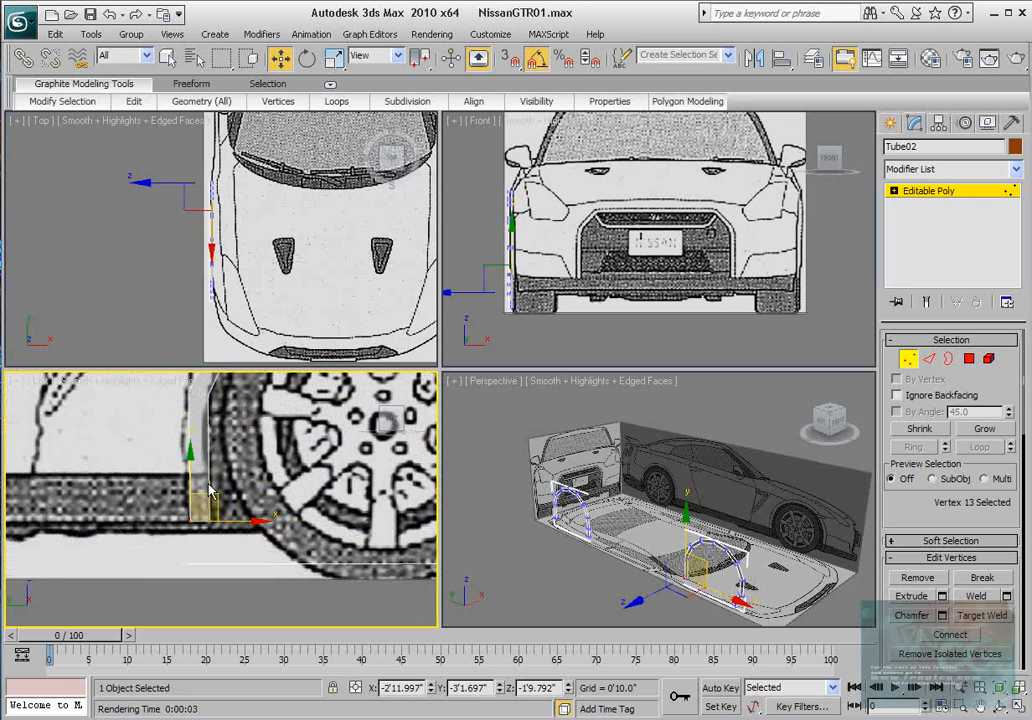
Connect the two long edges of the front arch's lowest rear segment with a new cross edge.
{"action": "left_click", "coordinate": [929, 358]}
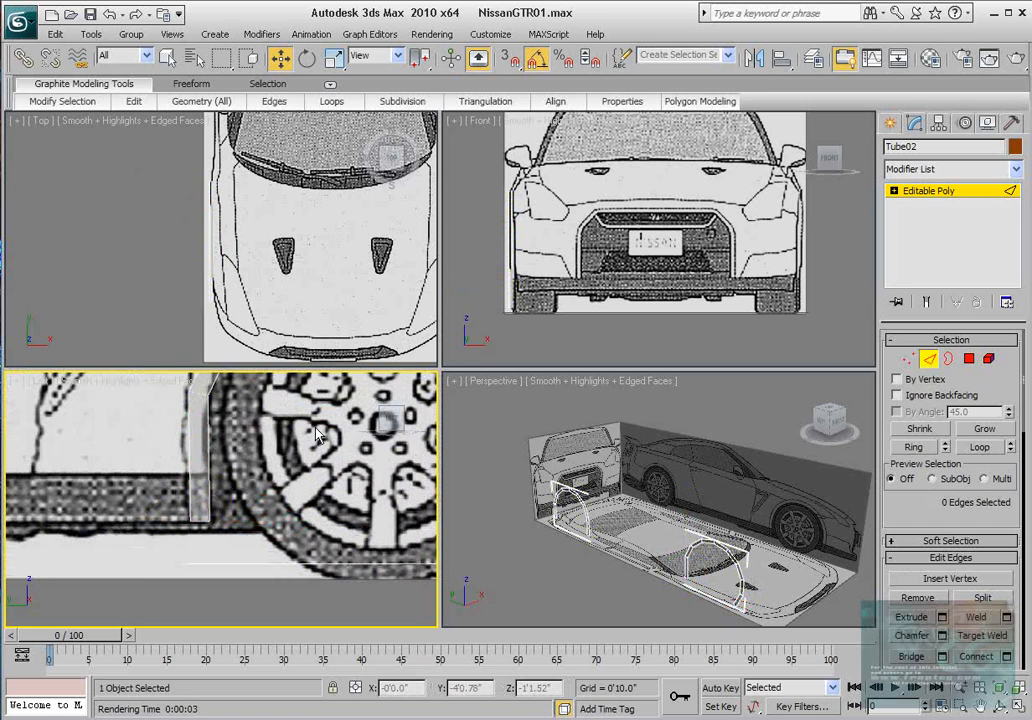
{"action": "left_click_drag", "start_coordinate": [250, 446], "coordinate": [145, 482]}
{"action": "scroll", "coordinate": [896, 511], "scroll_direction": "down", "scroll_amount": 2}
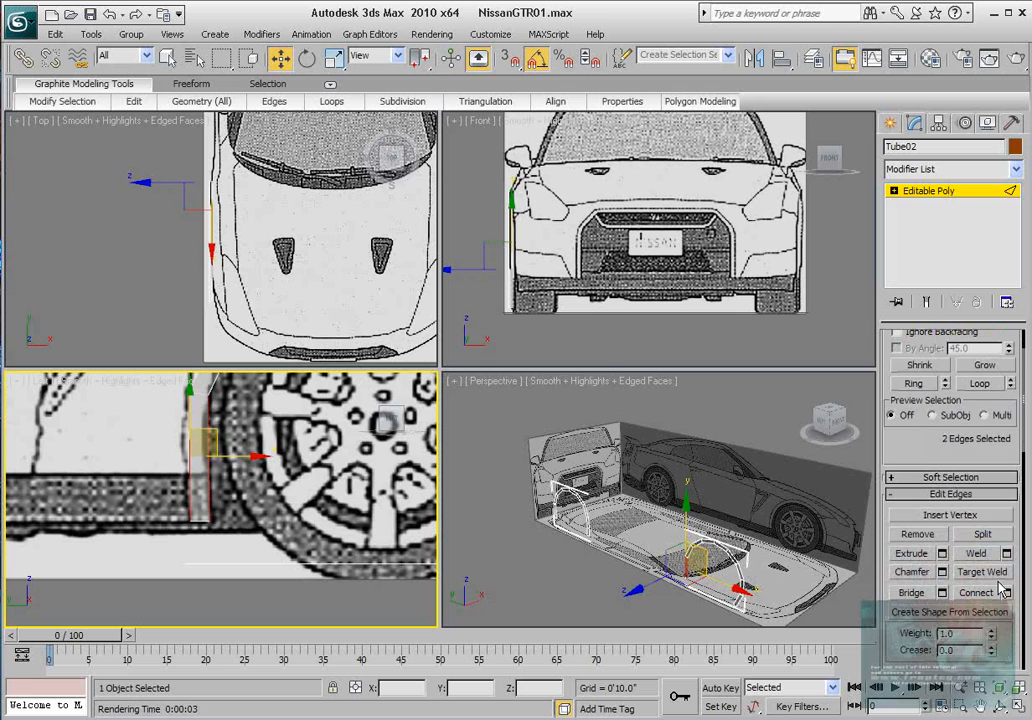
{"action": "left_click", "coordinate": [1006, 592]}
{"action": "left_click", "coordinate": [531, 400]}
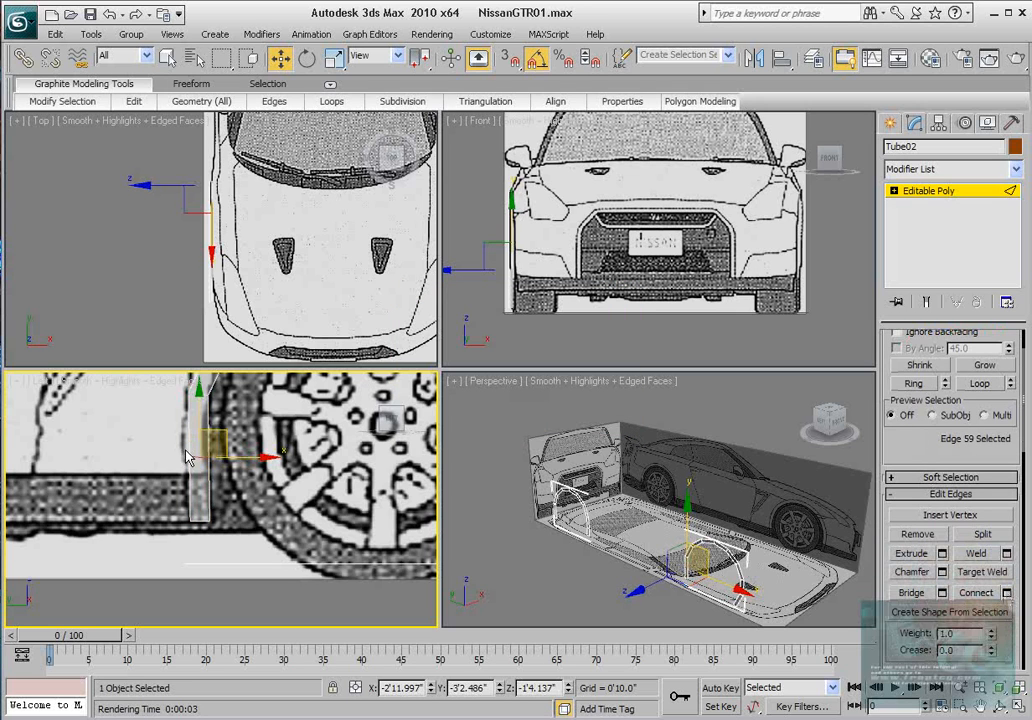
Lower the vertices of the new cross edge on the front arch's rear leg toward the side skirt's upper edge.
{"action": "scroll", "coordinate": [180, 451], "scroll_direction": "up", "scroll_amount": 1}
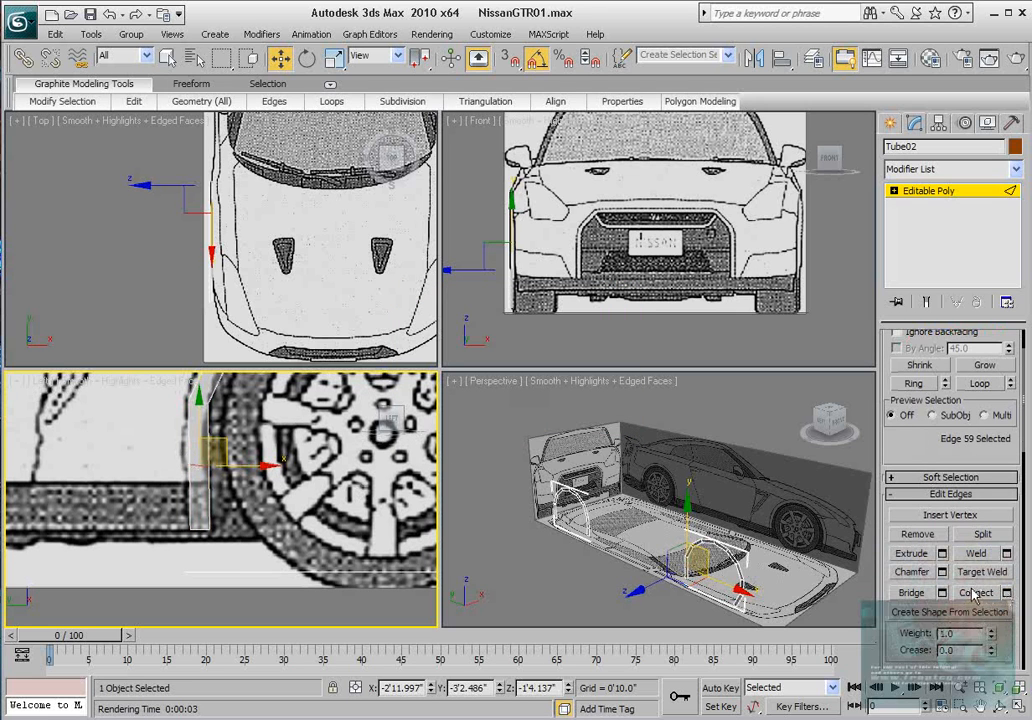
{"action": "scroll", "coordinate": [183, 481], "scroll_direction": "up", "scroll_amount": 2}
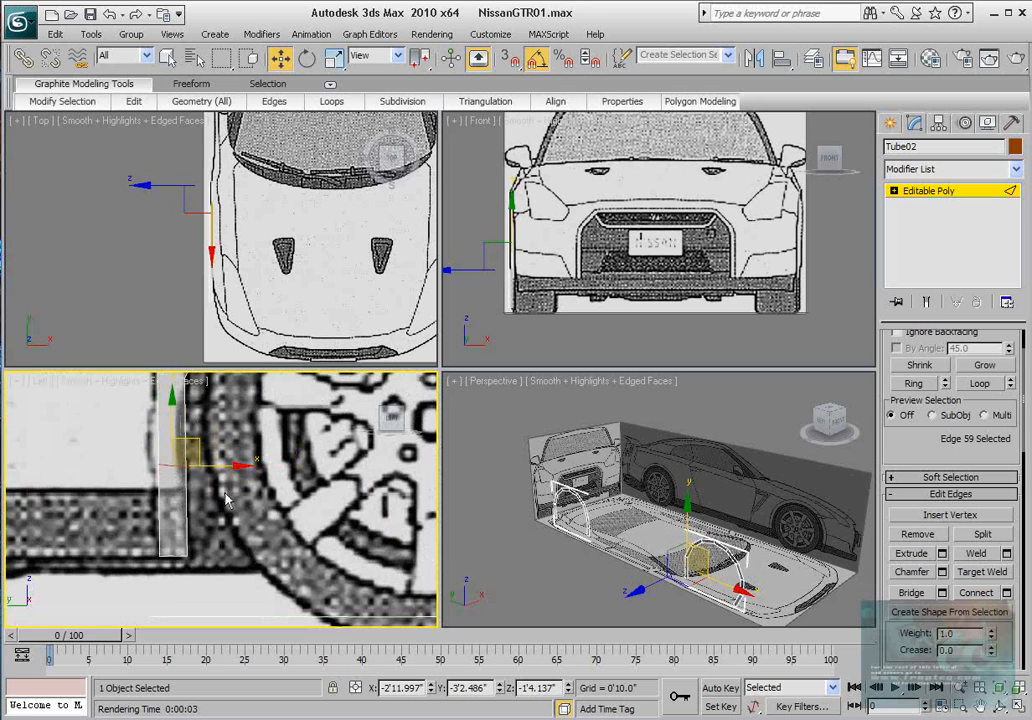
{"action": "key", "text": "1"}
{"action": "left_click", "coordinate": [181, 455]}
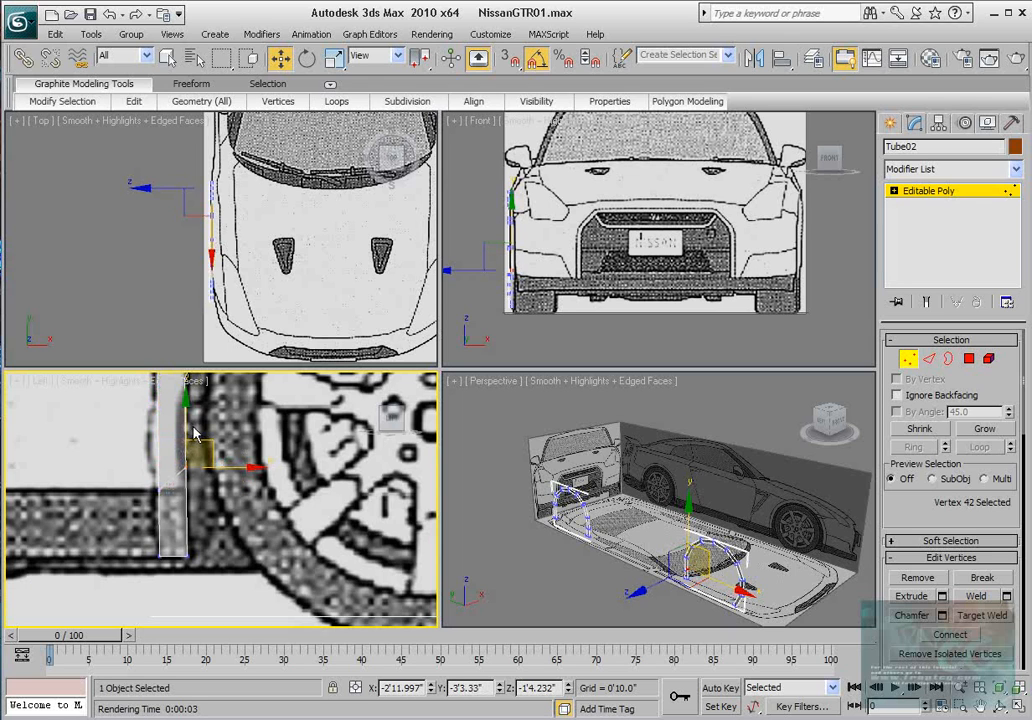
{"action": "left_click", "coordinate": [185, 420]}
{"action": "left_click_drag", "start_coordinate": [185, 420], "coordinate": [185, 463]}
Move the inner and outer vertex pairs on the upper rear side of the front arch to the blueprint's wheel opening.
{"action": "middle_click_drag", "start_coordinate": [235, 427], "coordinate": [208, 522]}
{"action": "middle_click_drag", "start_coordinate": [216, 444], "coordinate": [199, 528]}
{"action": "left_click_drag", "start_coordinate": [227, 470], "coordinate": [141, 423]}
{"action": "left_click_drag", "start_coordinate": [204, 422], "coordinate": [201, 420]}
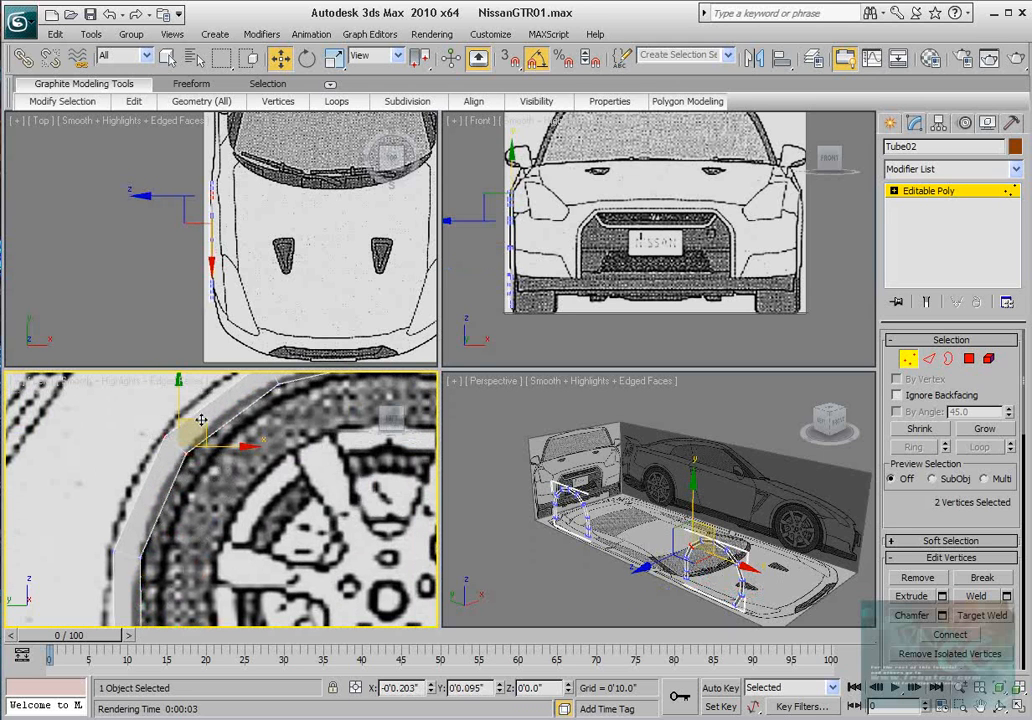
{"action": "middle_click_drag", "start_coordinate": [284, 422], "coordinate": [216, 491]}
{"action": "left_click_drag", "start_coordinate": [197, 487], "coordinate": [230, 422]}
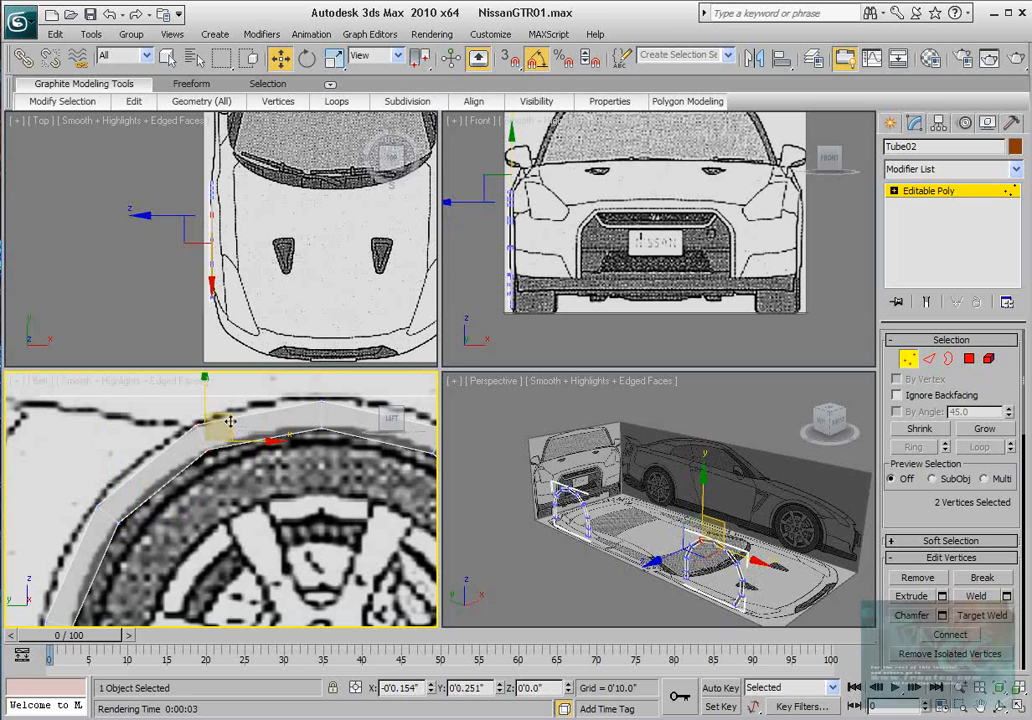
Shift the vertex pairs at the front arch's crown and just forward of it to the blueprint's fender outline.
{"action": "middle_click_drag", "start_coordinate": [272, 435], "coordinate": [177, 470]}
{"action": "left_click_drag", "start_coordinate": [208, 511], "coordinate": [243, 430]}
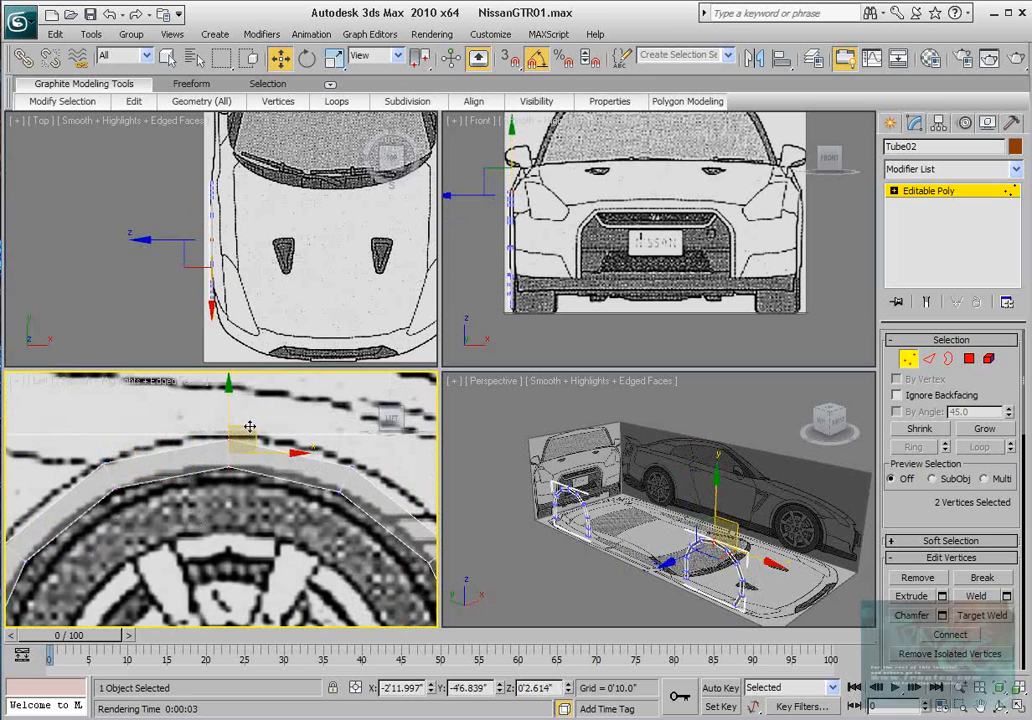
{"action": "middle_click_drag", "start_coordinate": [245, 422], "coordinate": [211, 443]}
{"action": "left_click_drag", "start_coordinate": [196, 428], "coordinate": [196, 427]}
{"action": "middle_click_drag", "start_coordinate": [283, 539], "coordinate": [228, 523]}
{"action": "left_click_drag", "start_coordinate": [206, 531], "coordinate": [288, 455]}
Move the inner and outer vertices on the upper front side of the front arch to the blueprint's fender curve.
{"action": "middle_click_drag", "start_coordinate": [359, 559], "coordinate": [298, 504]}
{"action": "left_click_drag", "start_coordinate": [272, 532], "coordinate": [295, 481]}
{"action": "left_click", "coordinate": [286, 512]}
{"action": "scroll", "coordinate": [306, 506], "scroll_direction": "up", "scroll_amount": 2}
{"action": "left_click", "coordinate": [292, 489]}
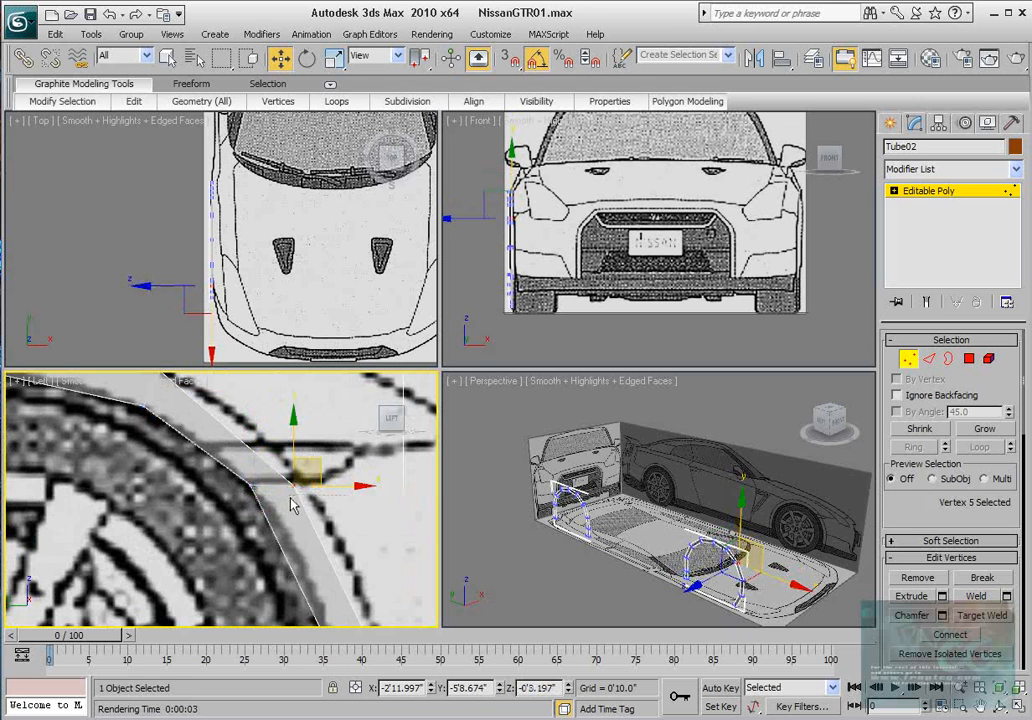
{"action": "middle_click_drag", "start_coordinate": [333, 478], "coordinate": [269, 472]}
{"action": "left_click_drag", "start_coordinate": [258, 461], "coordinate": [268, 460]}
Align the outer and inner vertices on the front arch's front side with the bumper seam line.
{"action": "middle_click_drag", "start_coordinate": [268, 517], "coordinate": [265, 491]}
{"action": "scroll", "coordinate": [265, 491], "scroll_direction": "down", "scroll_amount": 2}
{"action": "middle_click_drag", "start_coordinate": [285, 545], "coordinate": [251, 507]}
{"action": "scroll", "coordinate": [251, 507], "scroll_direction": "up", "scroll_amount": 1}
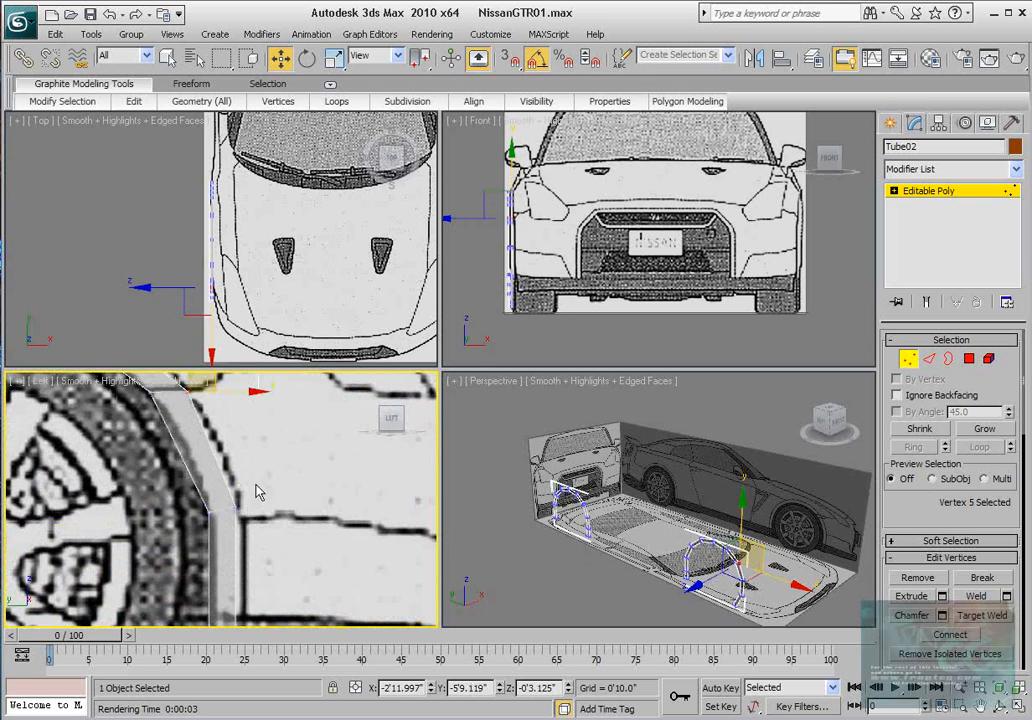
{"action": "left_click", "coordinate": [237, 508]}
{"action": "scroll", "coordinate": [251, 518], "scroll_direction": "up", "scroll_amount": 2}
{"action": "left_click_drag", "start_coordinate": [265, 487], "coordinate": [233, 511]}
{"action": "left_click", "coordinate": [204, 516]}
{"action": "middle_click_drag", "start_coordinate": [268, 556], "coordinate": [257, 525]}
{"action": "left_click", "coordinate": [238, 490]}
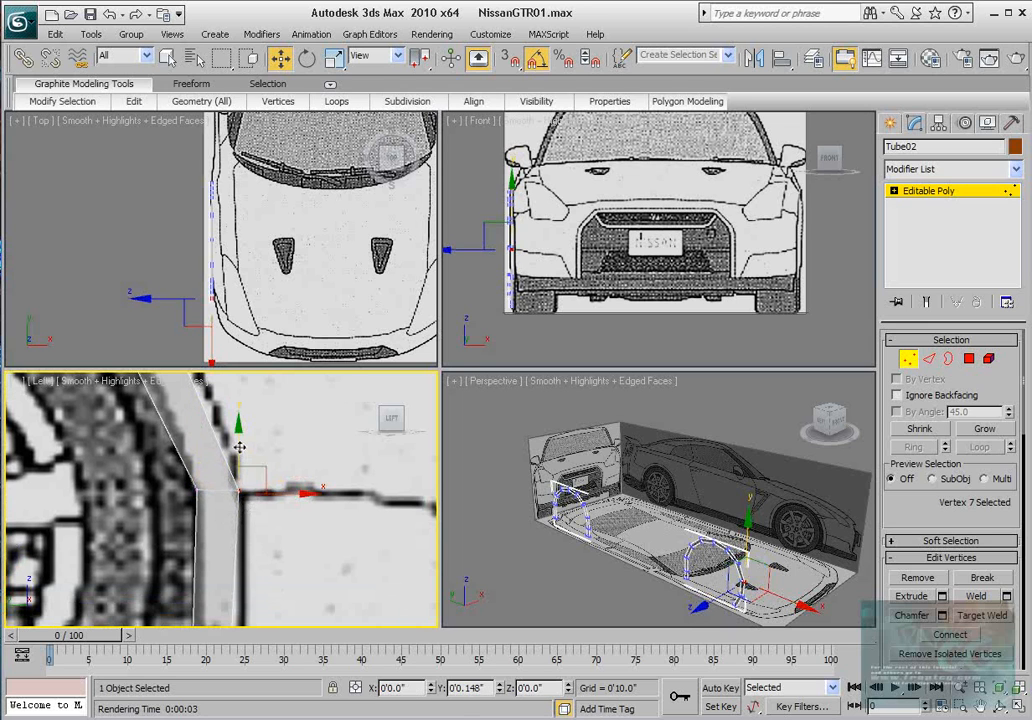
Raise the next vertex pair down the front arch's front leg to the upper edge of the dark lower bumper trim.
{"action": "middle_click_drag", "start_coordinate": [254, 604], "coordinate": [238, 497]}
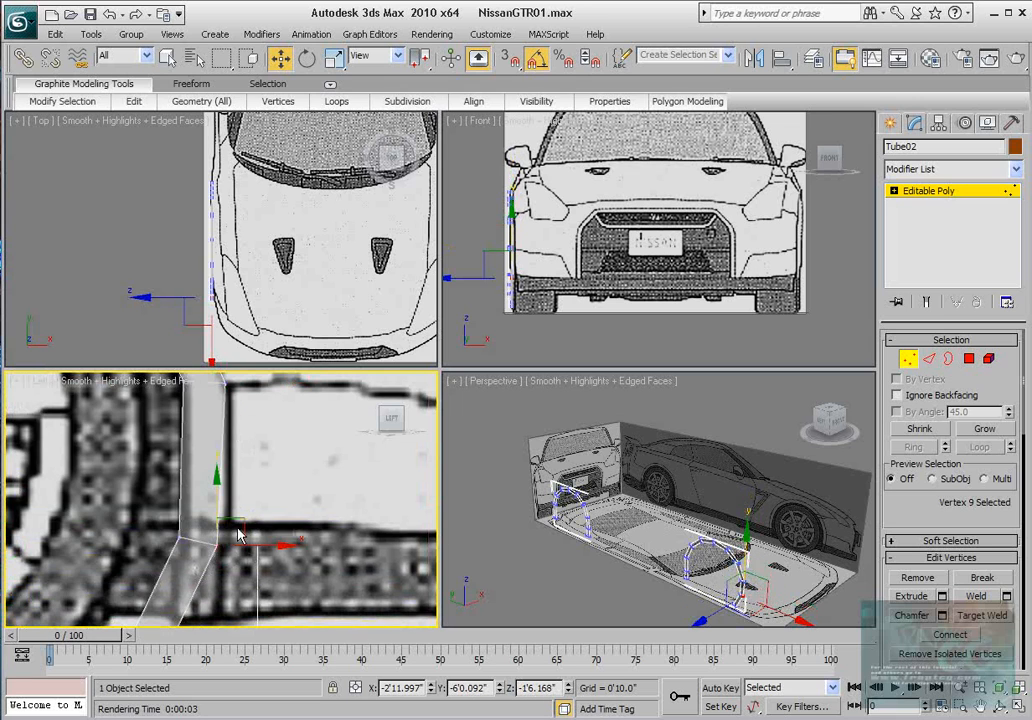
{"action": "left_click", "coordinate": [229, 512]}
{"action": "left_click", "coordinate": [181, 533]}
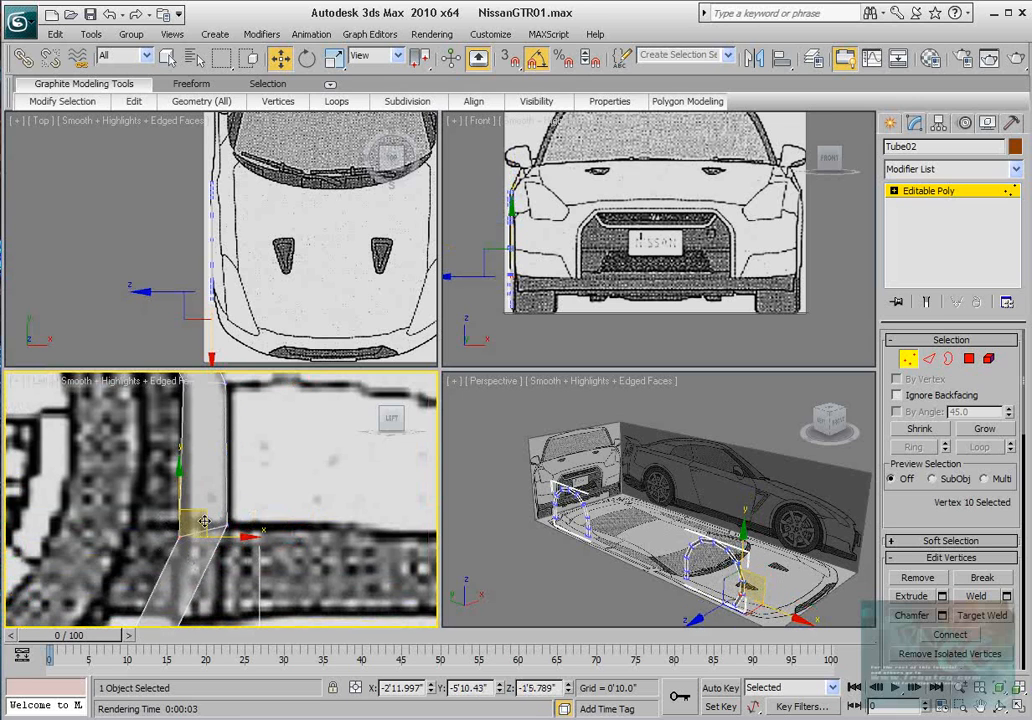
Move the two end vertices of the front arch's front leg to the bottom edge of the lower bumper trim.
{"action": "middle_click_drag", "start_coordinate": [219, 540], "coordinate": [228, 450]}
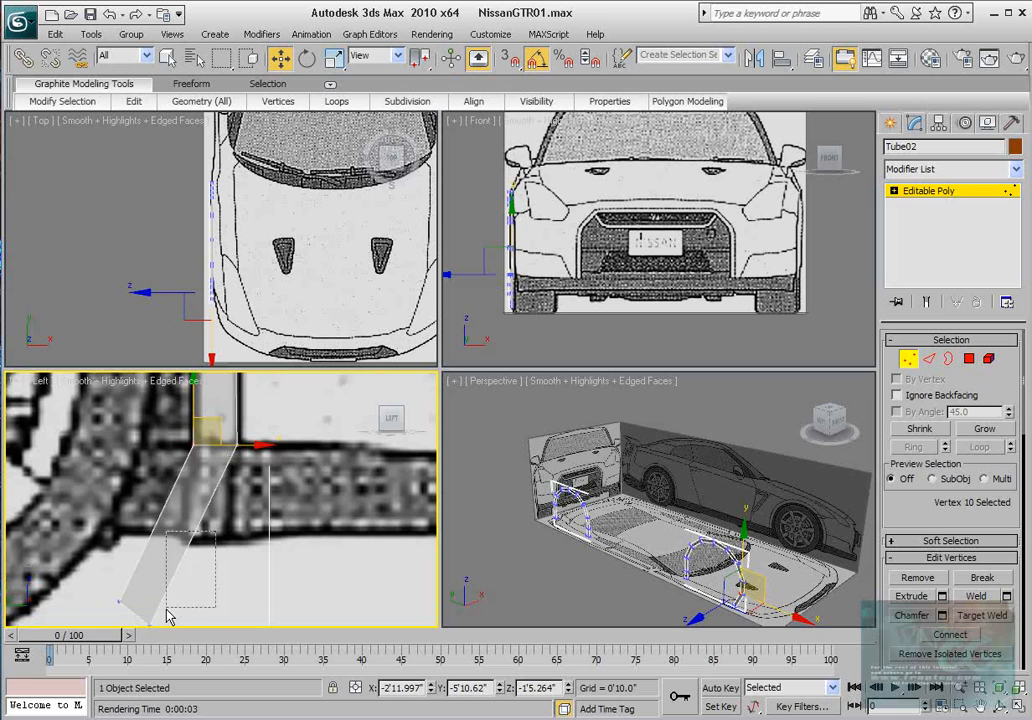
{"action": "left_click", "coordinate": [151, 618]}
{"action": "left_click_drag", "start_coordinate": [176, 607], "coordinate": [254, 517]}
{"action": "left_click_drag", "start_coordinate": [102, 538], "coordinate": [208, 516]}
{"action": "middle_click_drag", "start_coordinate": [226, 419], "coordinate": [221, 470]}
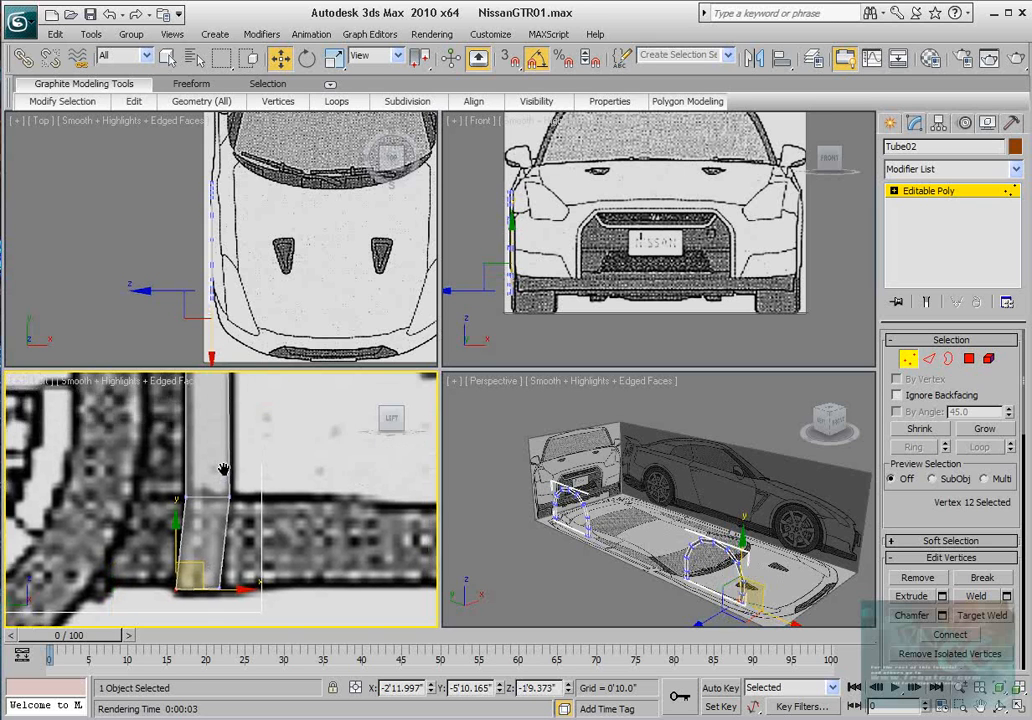
Select the four outer edges along the front side of the front wheel arch in the Left view.
{"action": "scroll", "coordinate": [218, 484], "scroll_direction": "down", "scroll_amount": 5}
{"action": "middle_click_drag", "start_coordinate": [165, 439], "coordinate": [153, 478]}
{"action": "scroll", "coordinate": [117, 444], "scroll_direction": "down", "scroll_amount": 3}
{"action": "left_click", "coordinate": [929, 358]}
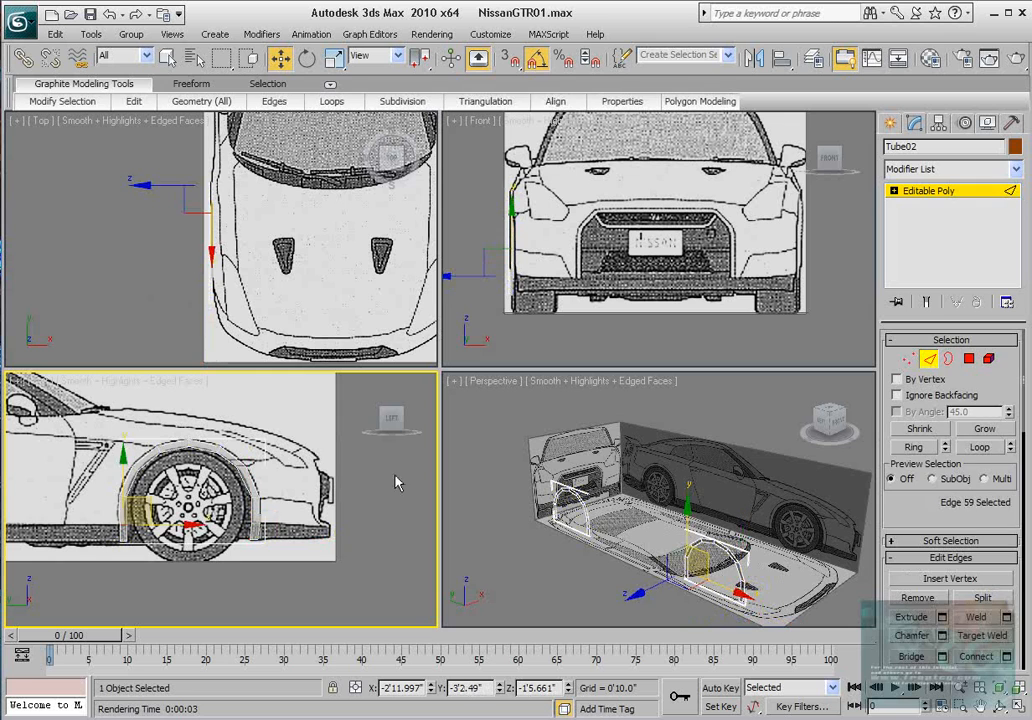
{"action": "middle_click_drag", "start_coordinate": [212, 492], "coordinate": [182, 480]}
{"action": "scroll", "coordinate": [181, 482], "scroll_direction": "up", "scroll_amount": 5}
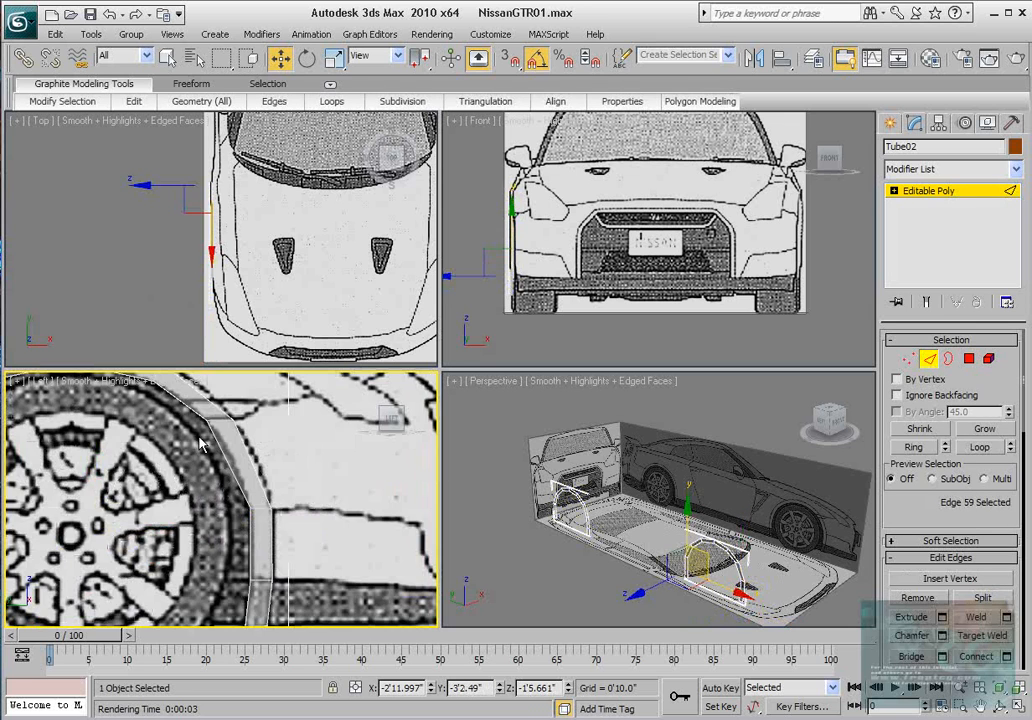
{"action": "scroll", "coordinate": [197, 438], "scroll_direction": "down", "scroll_amount": 2}
{"action": "middle_click_drag", "start_coordinate": [197, 438], "coordinate": [157, 469]}
{"action": "scroll", "coordinate": [227, 506], "scroll_direction": "up", "scroll_amount": 2}
{"action": "left_click", "coordinate": [279, 597]}
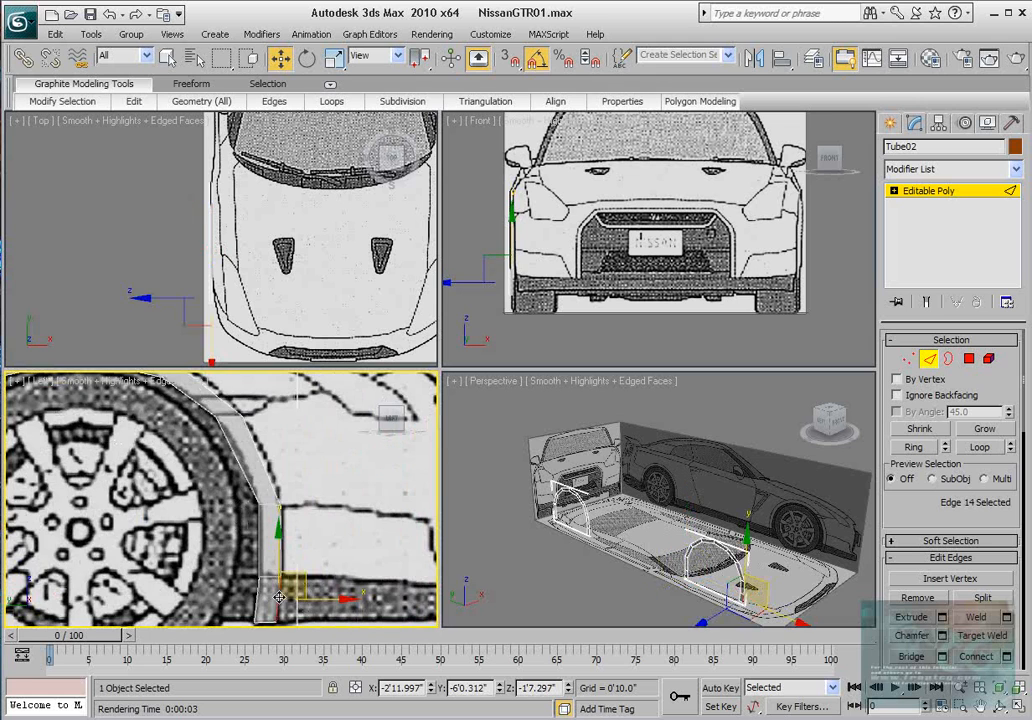
{"action": "left_click", "coordinate": [263, 472], "text": "ctrl"}
{"action": "left_click", "coordinate": [249, 432], "text": "ctrl"}
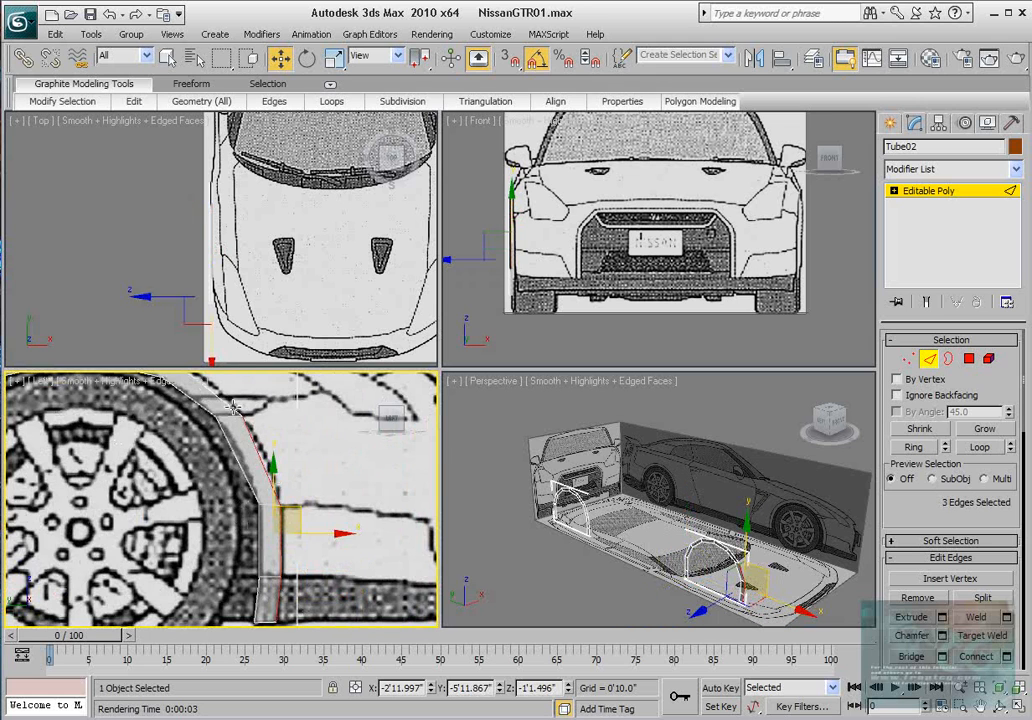
{"action": "left_click", "coordinate": [233, 405], "text": "ctrl"}
{"action": "scroll", "coordinate": [240, 450], "scroll_direction": "down", "scroll_amount": 2}
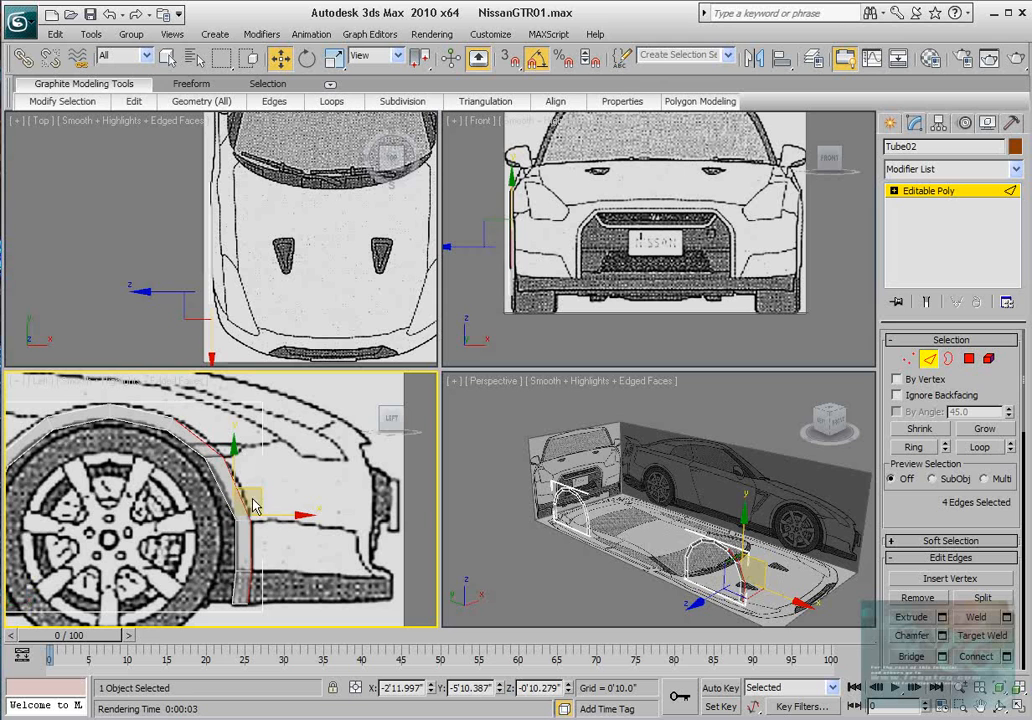
{"action": "left_click_drag", "start_coordinate": [259, 496], "coordinate": [274, 497]}
{"action": "key", "text": "ctrl+x"}
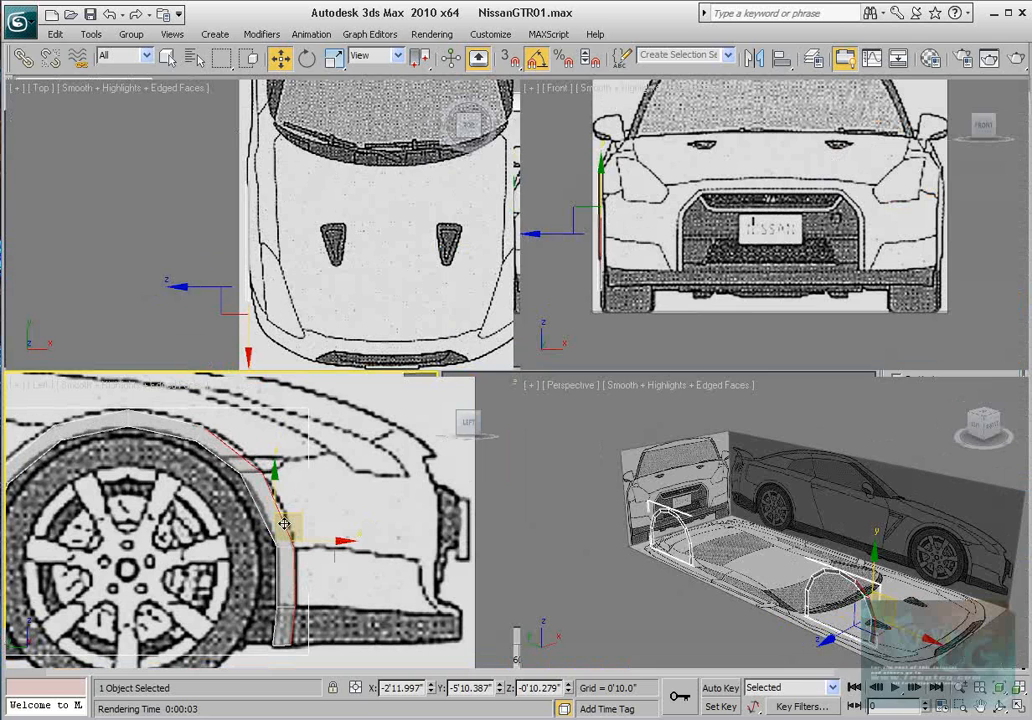
{"action": "key", "text": "ctrl+x"}
Extrude the four selected edges forward into a narrow strip about 0.9 inch wide beside the front arch.
{"action": "scroll", "coordinate": [271, 494], "scroll_direction": "up", "scroll_amount": 3}
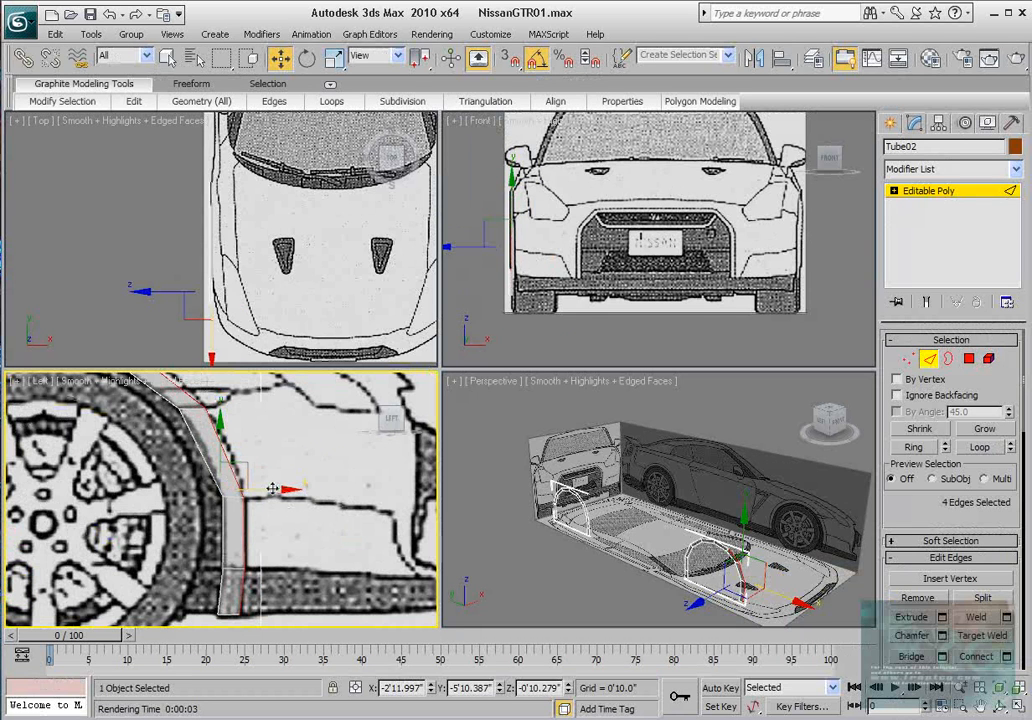
{"action": "scroll", "coordinate": [272, 489], "scroll_direction": "up", "scroll_amount": 2}
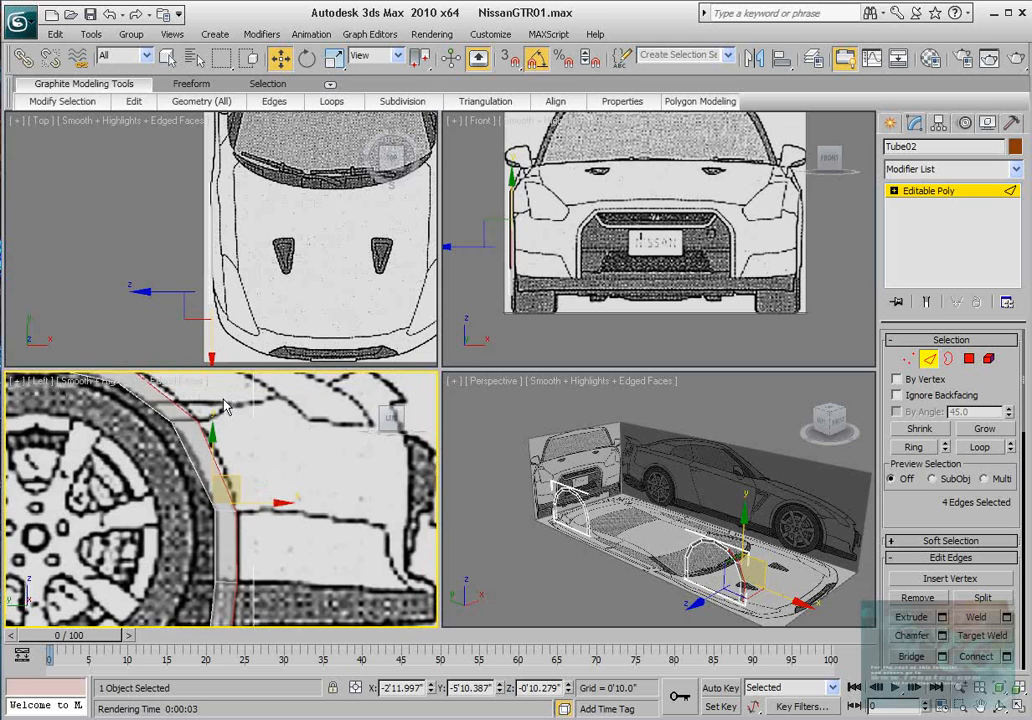
{"action": "scroll", "coordinate": [268, 490], "scroll_direction": "up", "scroll_amount": 2}
{"action": "mouse_move", "coordinate": [270, 491]}
{"action": "left_mouse_down"}
{"action": "mouse_move", "coordinate": [258, 491]}
{"action": "mouse_move", "coordinate": [287, 494]}
{"action": "left_mouse_up"}
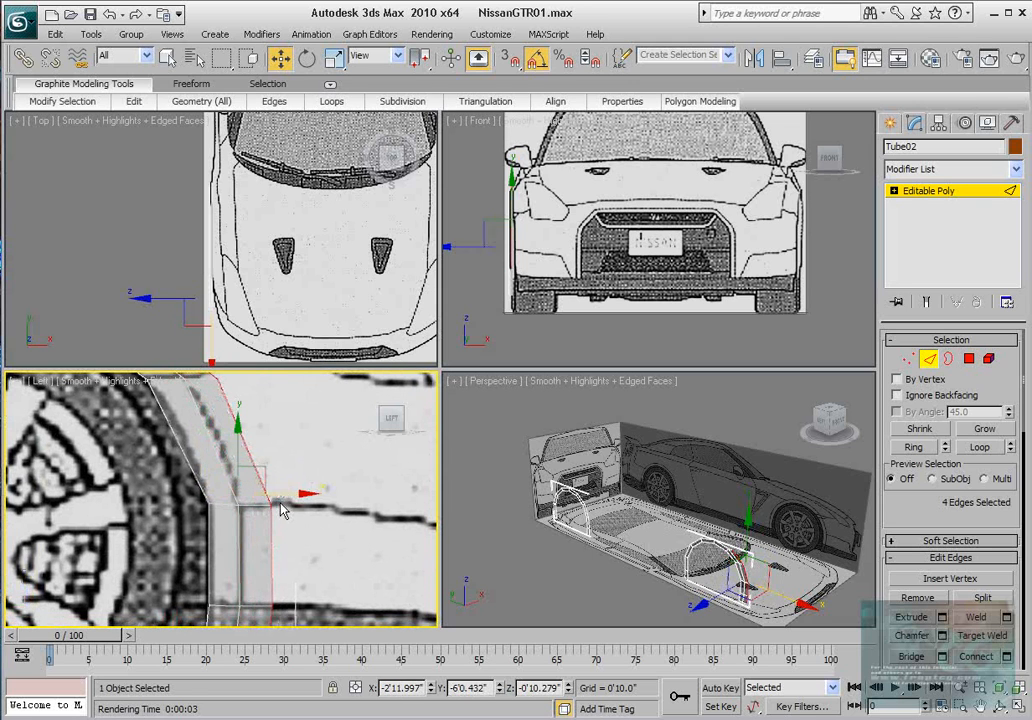
{"action": "middle_click_drag", "start_coordinate": [277, 504], "coordinate": [276, 484]}
{"action": "left_click_drag", "start_coordinate": [291, 474], "coordinate": [272, 470]}
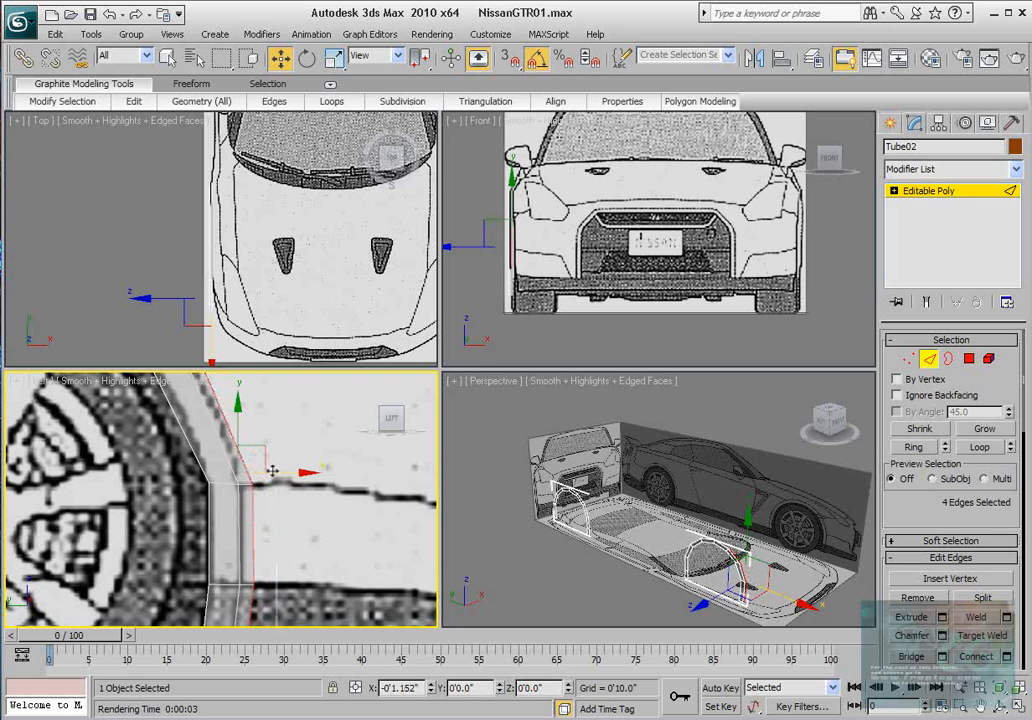
{"action": "mouse_move", "coordinate": [272, 470]}
{"action": "middle_mouse_down"}
{"action": "mouse_move", "coordinate": [272, 617]}
{"action": "mouse_move", "coordinate": [275, 462]}
{"action": "middle_mouse_up"}
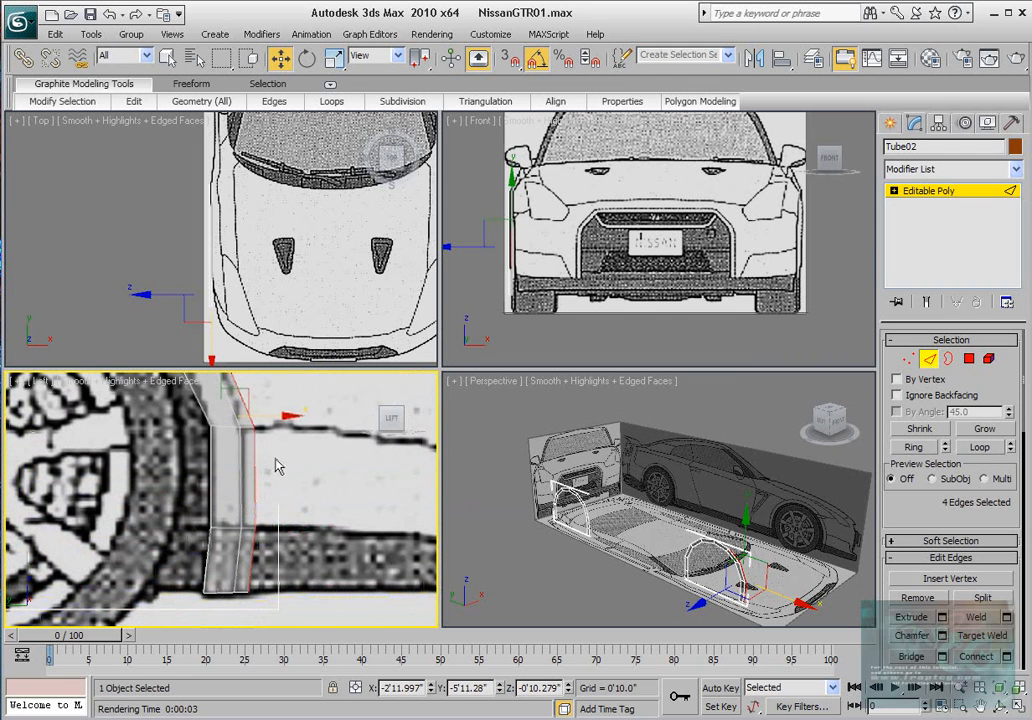
Move the strip's outer edges inward in the Top view to X -2'11.529", following the blueprint's body outline.
{"action": "scroll", "coordinate": [219, 201], "scroll_direction": "up", "scroll_amount": 4}
{"action": "middle_click_drag", "start_coordinate": [212, 292], "coordinate": [206, 172]}
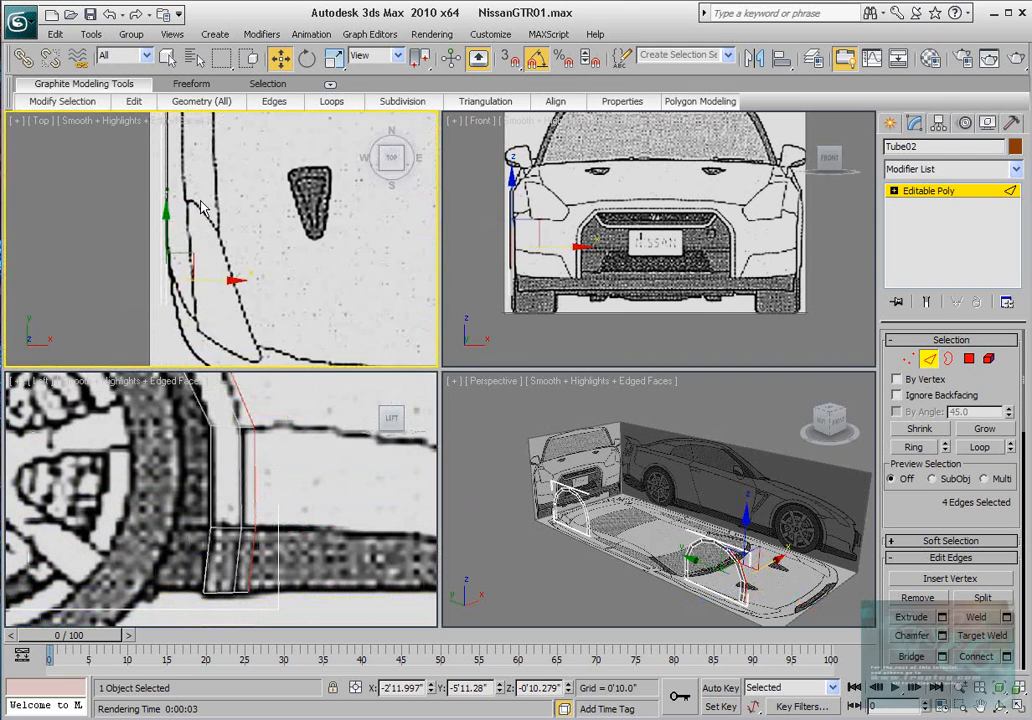
{"action": "scroll", "coordinate": [200, 258], "scroll_direction": "up", "scroll_amount": 5}
{"action": "left_click_drag", "start_coordinate": [159, 320], "coordinate": [169, 318]}
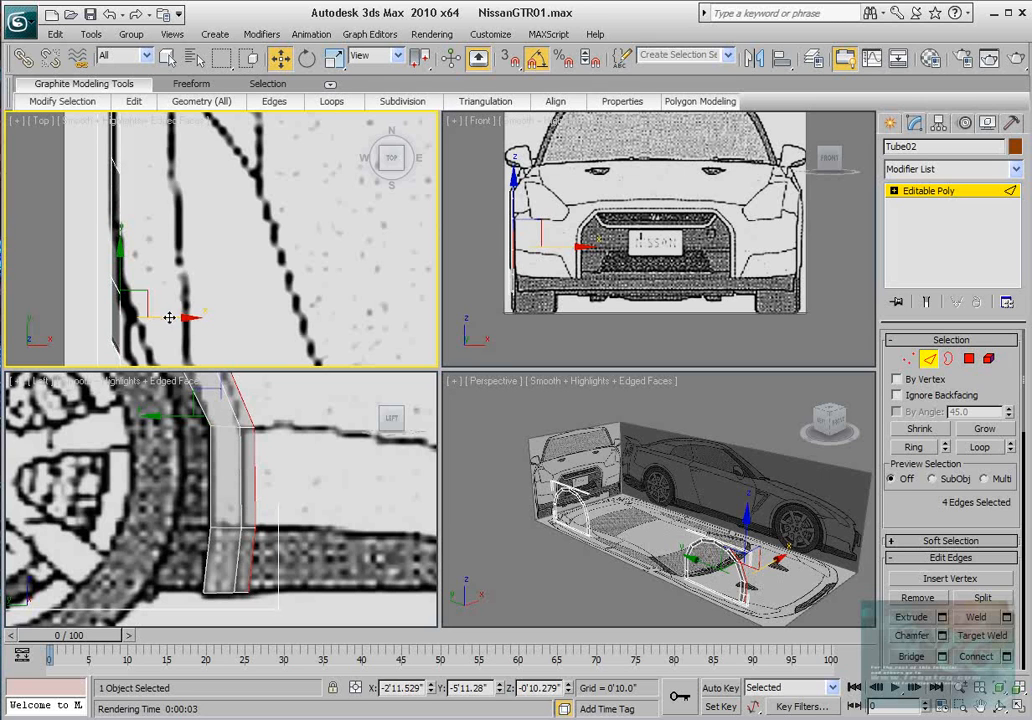
Extrude the three outer edges across the top and upper rear of the front arch upward into a narrow strip.
{"action": "middle_click_drag", "start_coordinate": [231, 450], "coordinate": [280, 578]}
{"action": "middle_click_drag", "start_coordinate": [140, 385], "coordinate": [231, 506]}
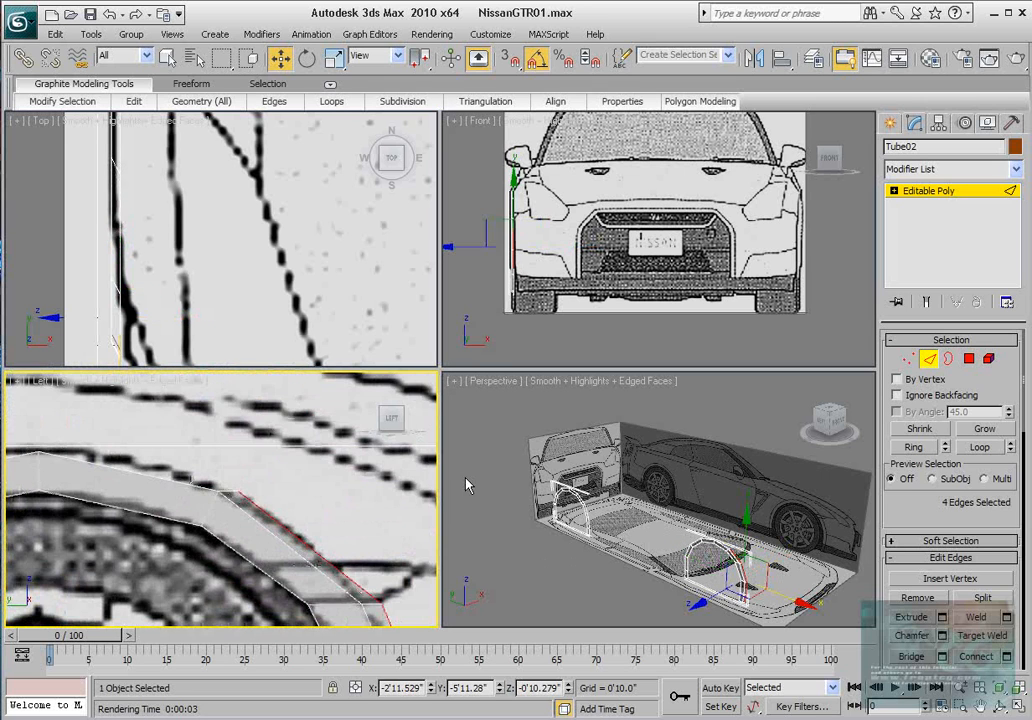
{"action": "left_click", "coordinate": [905, 360]}
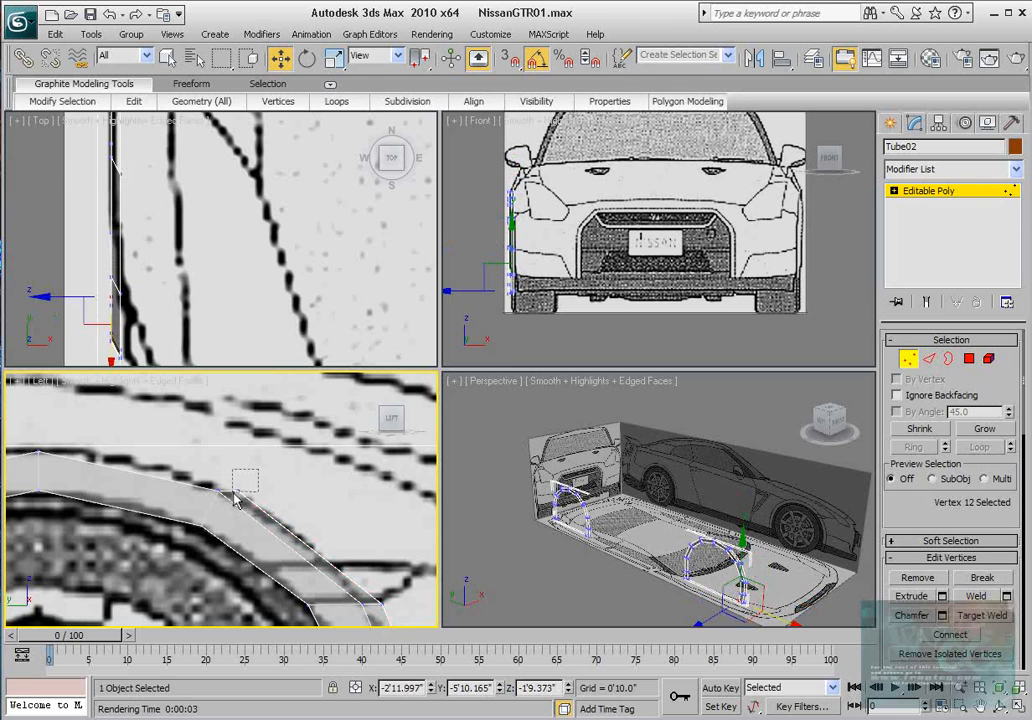
{"action": "left_click_drag", "start_coordinate": [233, 492], "coordinate": [250, 456]}
{"action": "middle_click_drag", "start_coordinate": [199, 469], "coordinate": [318, 477]}
{"action": "scroll", "coordinate": [382, 449], "scroll_direction": "down", "scroll_amount": 3}
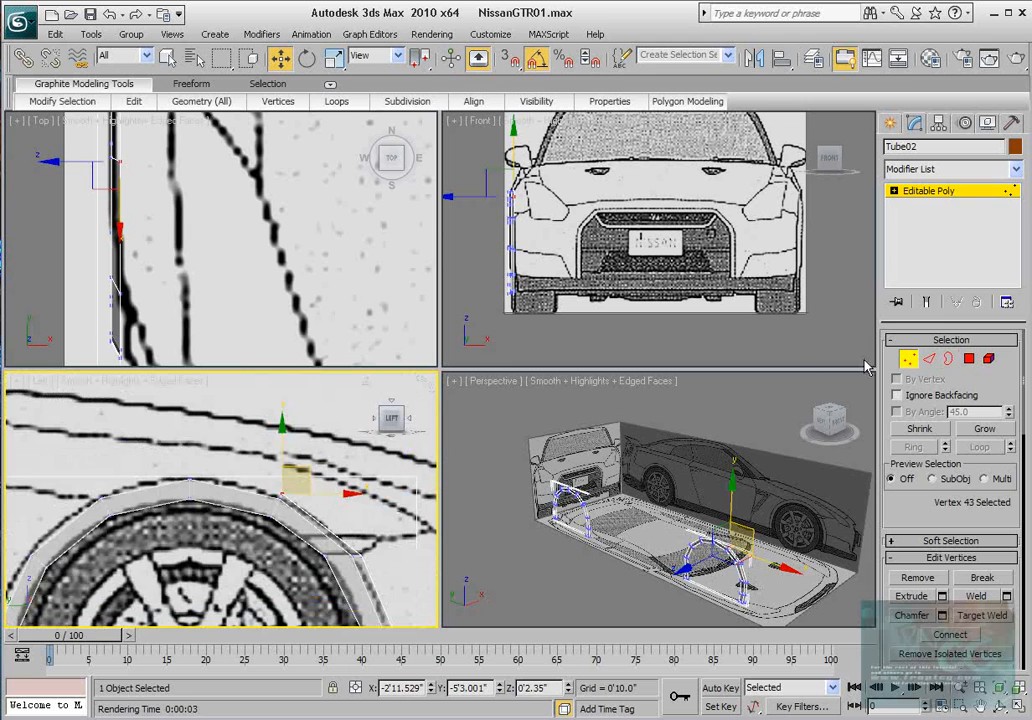
{"action": "left_click", "coordinate": [921, 359]}
{"action": "left_click", "coordinate": [240, 490]}
{"action": "left_click", "coordinate": [150, 490], "text": "ctrl"}
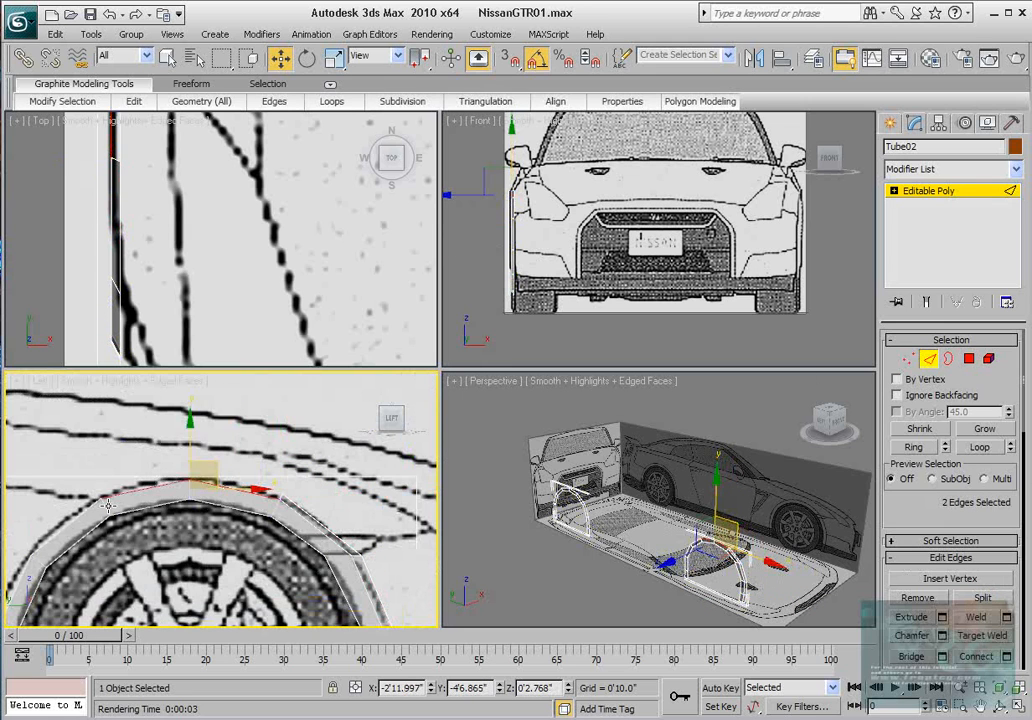
{"action": "left_click", "coordinate": [73, 516], "text": "ctrl"}
{"action": "left_click_drag", "start_coordinate": [148, 450], "coordinate": [148, 433]}
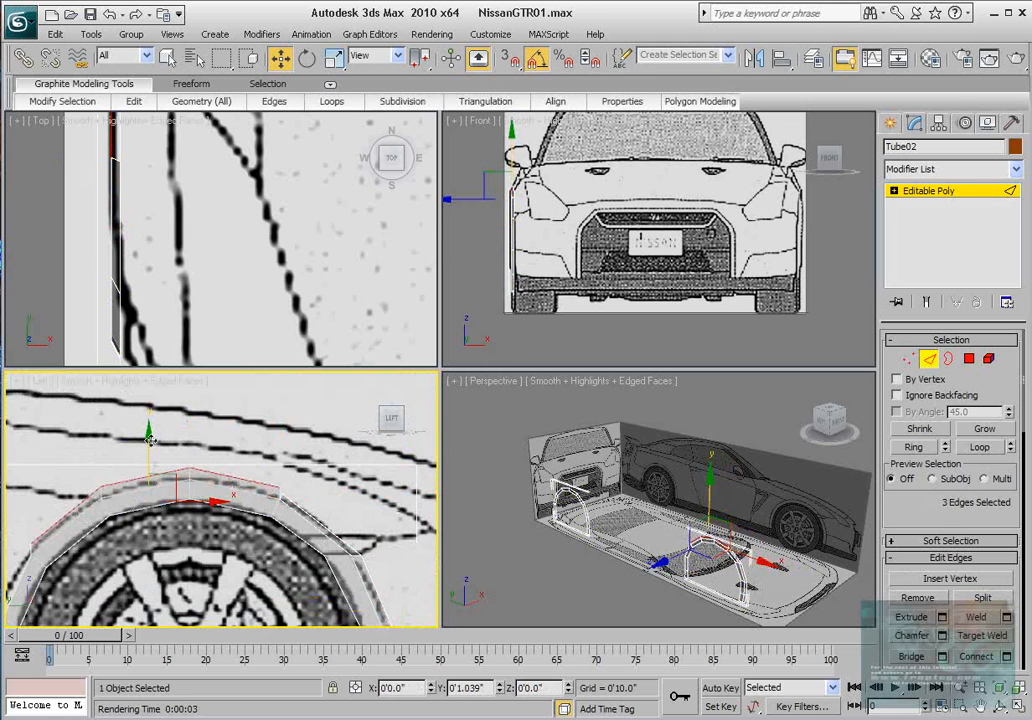
Raise the top strip's three outer edges about 0.1 inch to meet the upper end of the front strip.
{"action": "scroll", "coordinate": [91, 505], "scroll_direction": "up", "scroll_amount": 3}
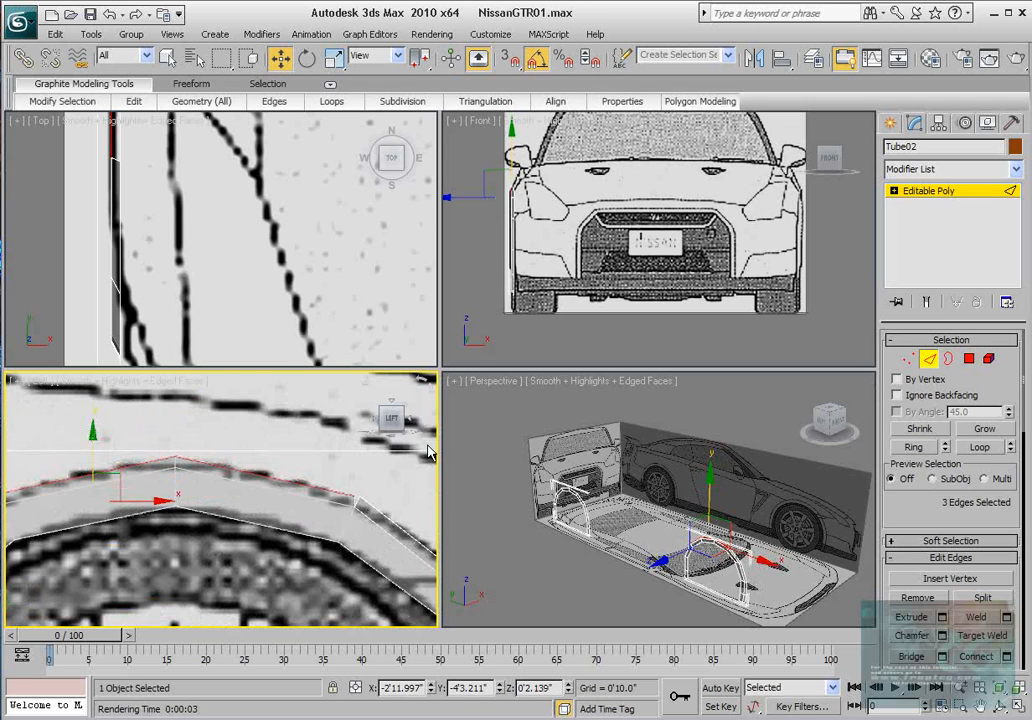
{"action": "left_click", "coordinate": [908, 358]}
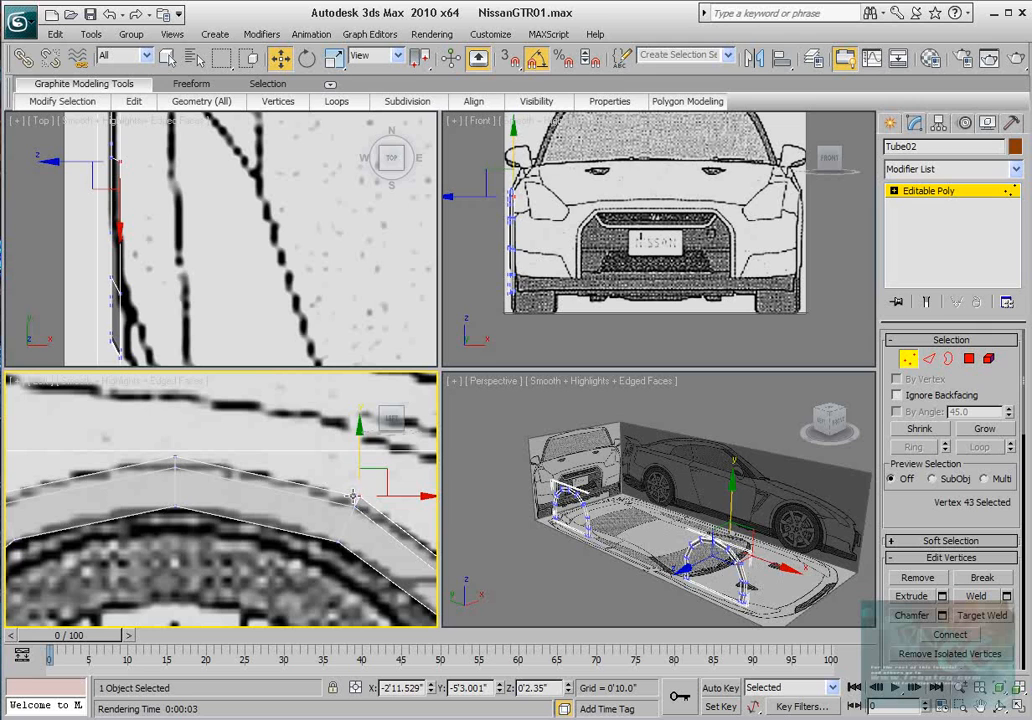
{"action": "scroll", "coordinate": [325, 487], "scroll_direction": "up", "scroll_amount": 2}
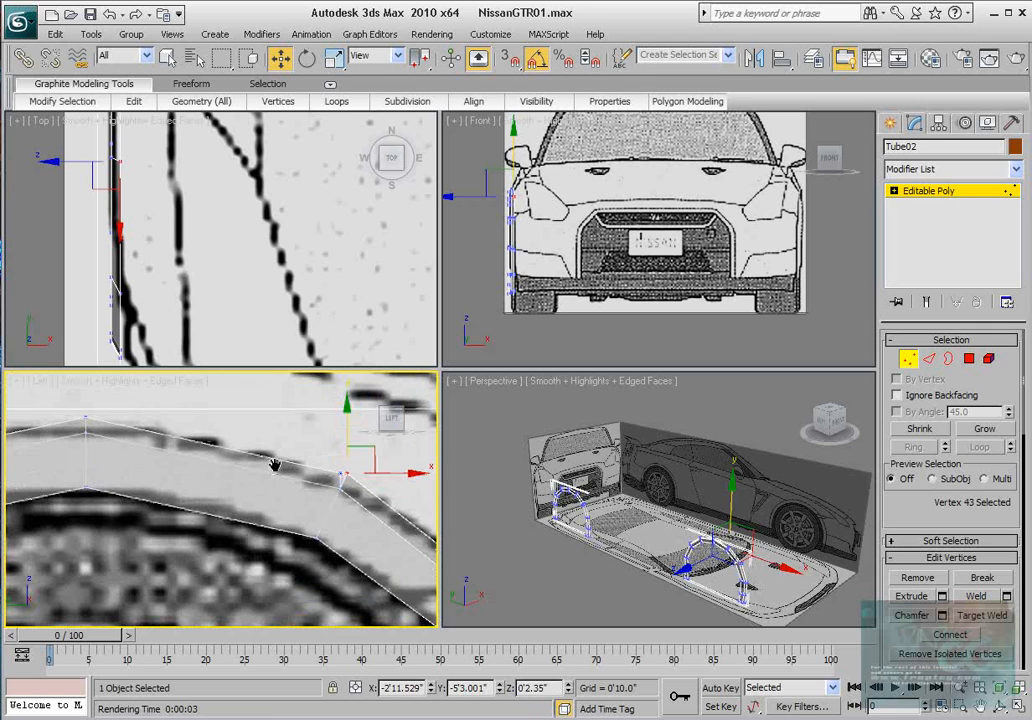
{"action": "left_click", "coordinate": [931, 359]}
{"action": "middle_click_drag", "start_coordinate": [269, 401], "coordinate": [285, 412]}
{"action": "middle_click_drag", "start_coordinate": [21, 443], "coordinate": [44, 446]}
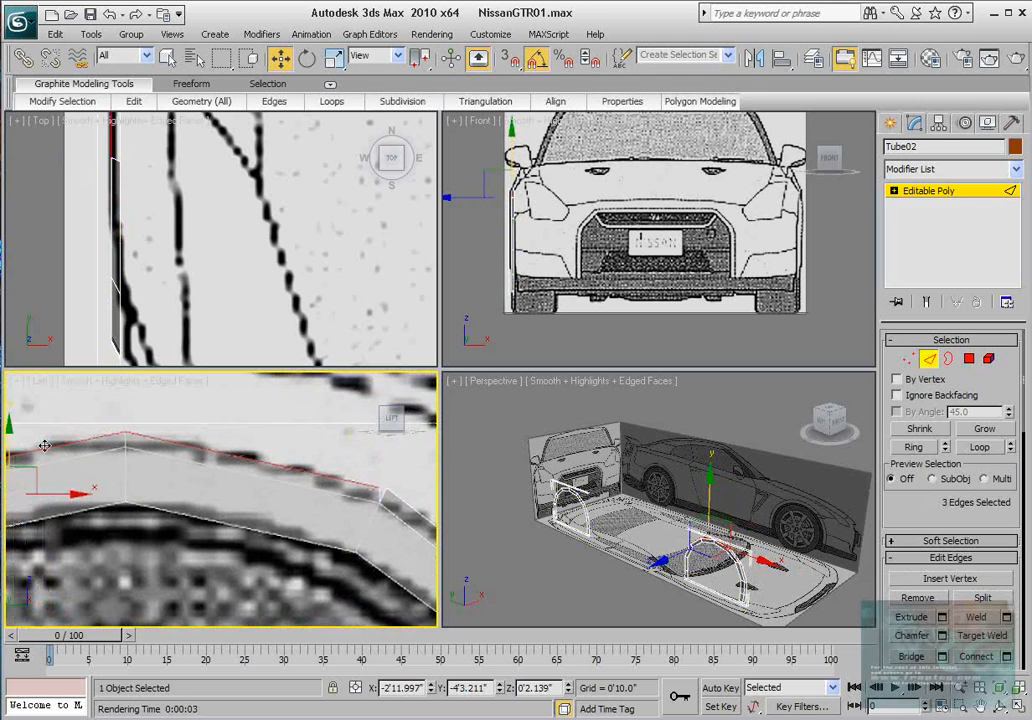
{"action": "left_click_drag", "start_coordinate": [44, 445], "coordinate": [6, 432]}
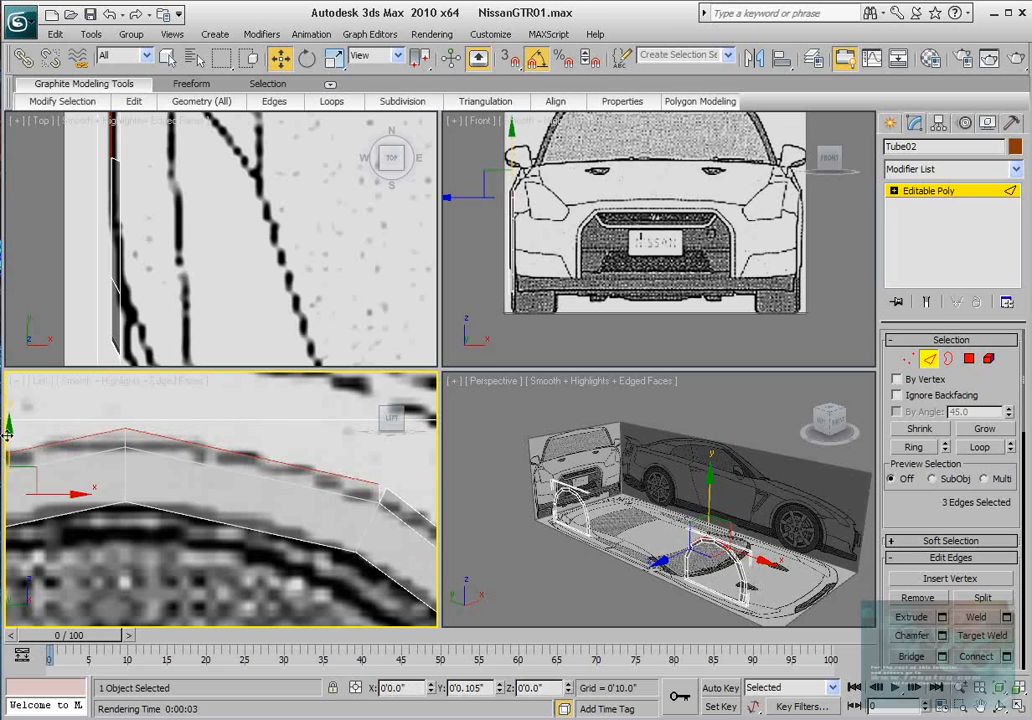
Target-weld the top strip's front end vertex to the adjoining upper end vertex of the front strip.
{"action": "left_click", "coordinate": [908, 359]}
{"action": "left_click", "coordinate": [387, 486]}
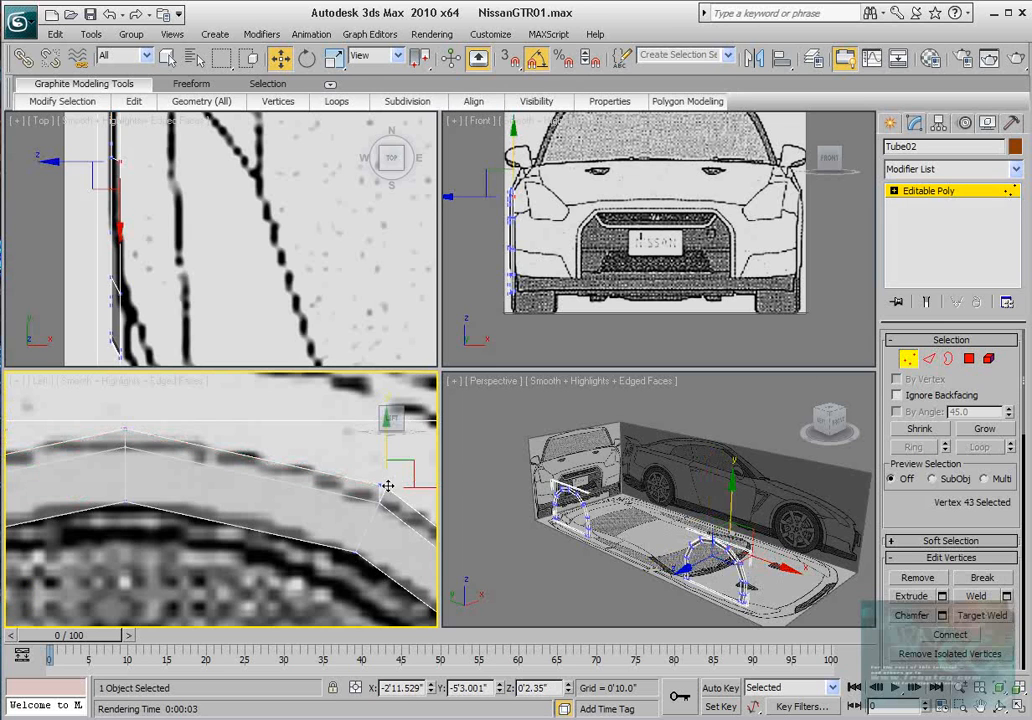
{"action": "left_click", "coordinate": [380, 487]}
{"action": "right_click", "coordinate": [379, 489]}
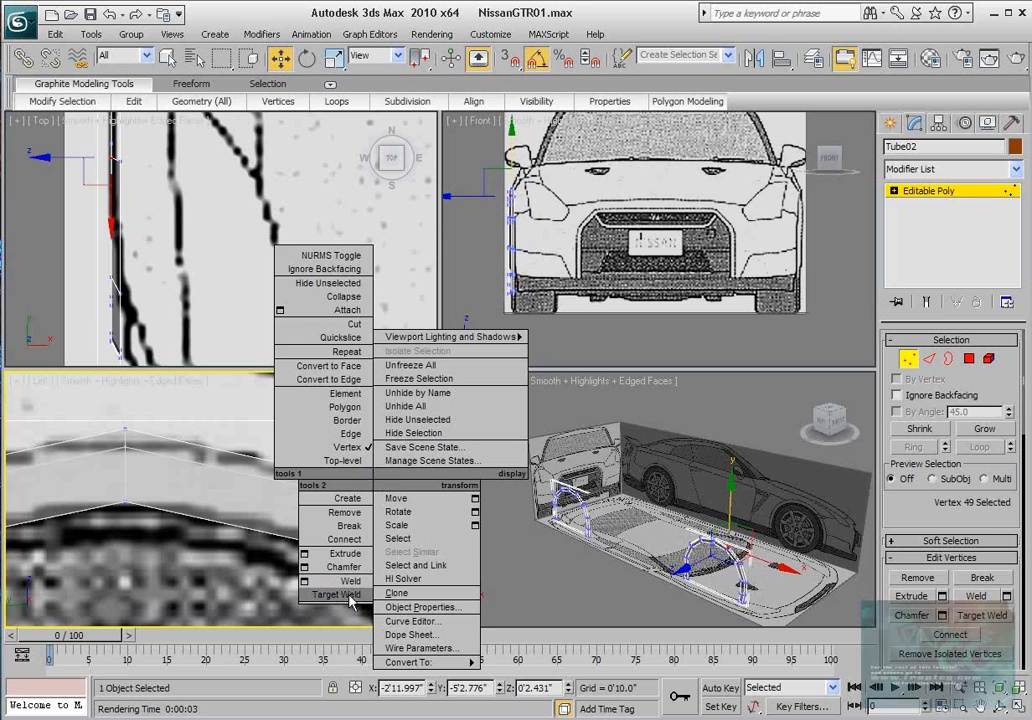
{"action": "left_click", "coordinate": [336, 594]}
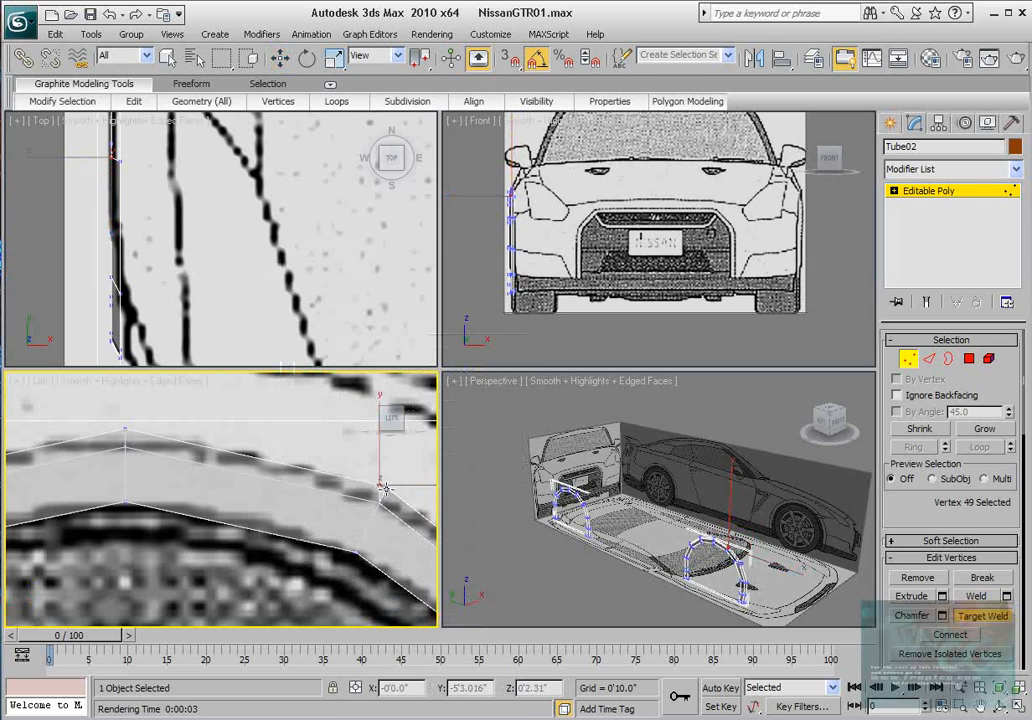
{"action": "left_click", "coordinate": [388, 488]}
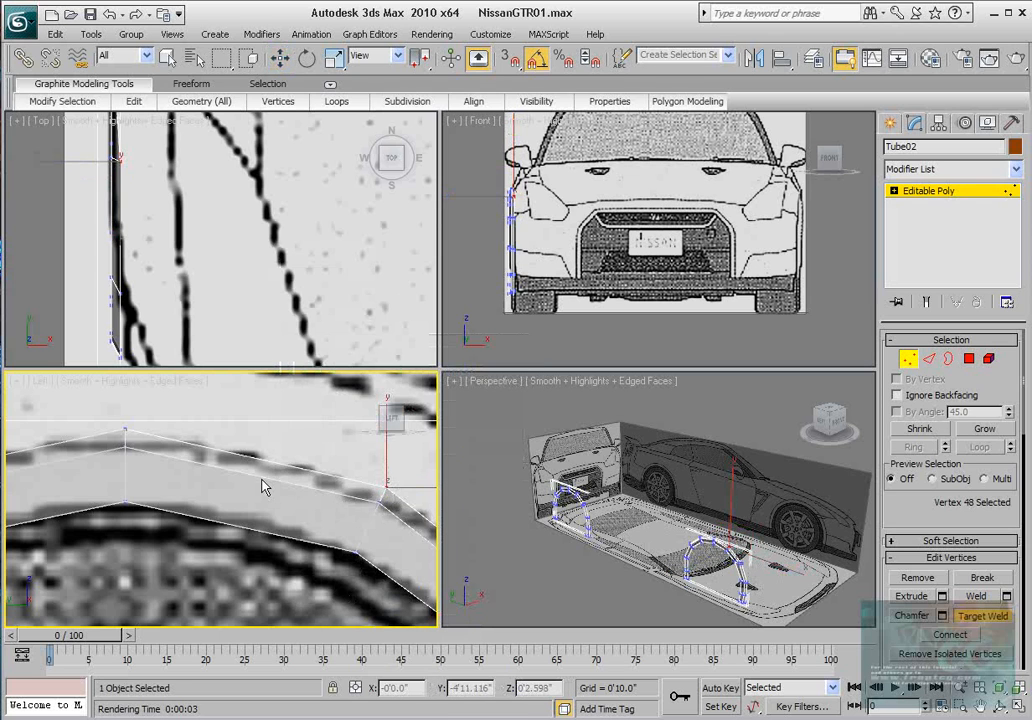
{"action": "middle_click_drag", "start_coordinate": [127, 456], "coordinate": [221, 470]}
{"action": "scroll", "coordinate": [221, 470], "scroll_direction": "down", "scroll_amount": 2}
{"action": "middle_click_drag", "start_coordinate": [136, 489], "coordinate": [166, 479]}
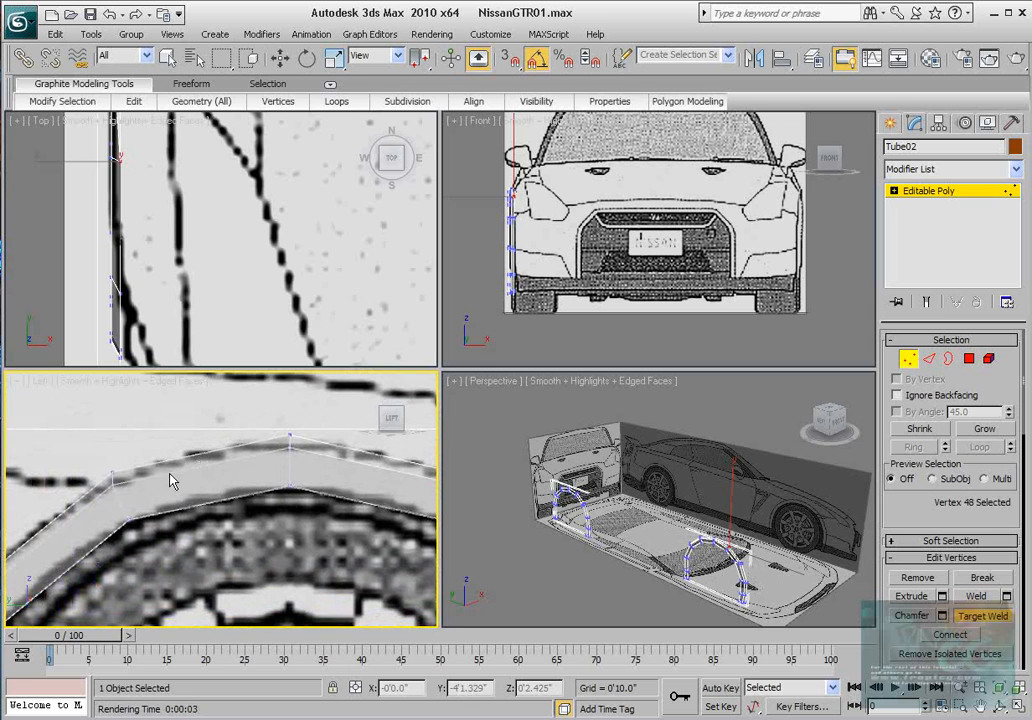
{"action": "left_click", "coordinate": [290, 438]}
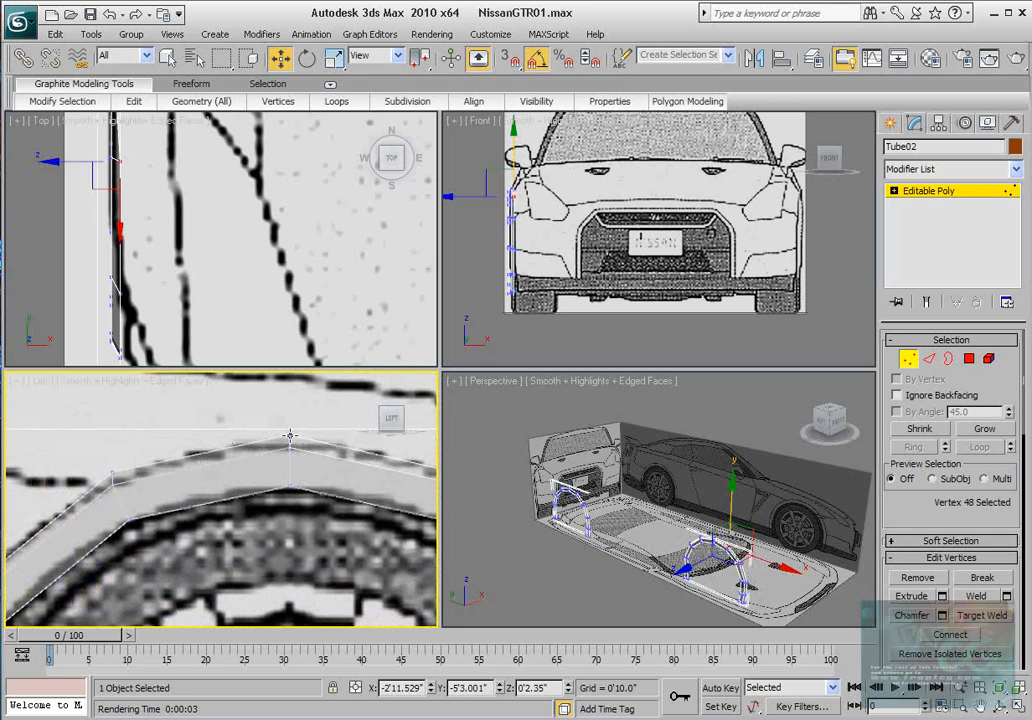
{"action": "right_click", "coordinate": [289, 434]}
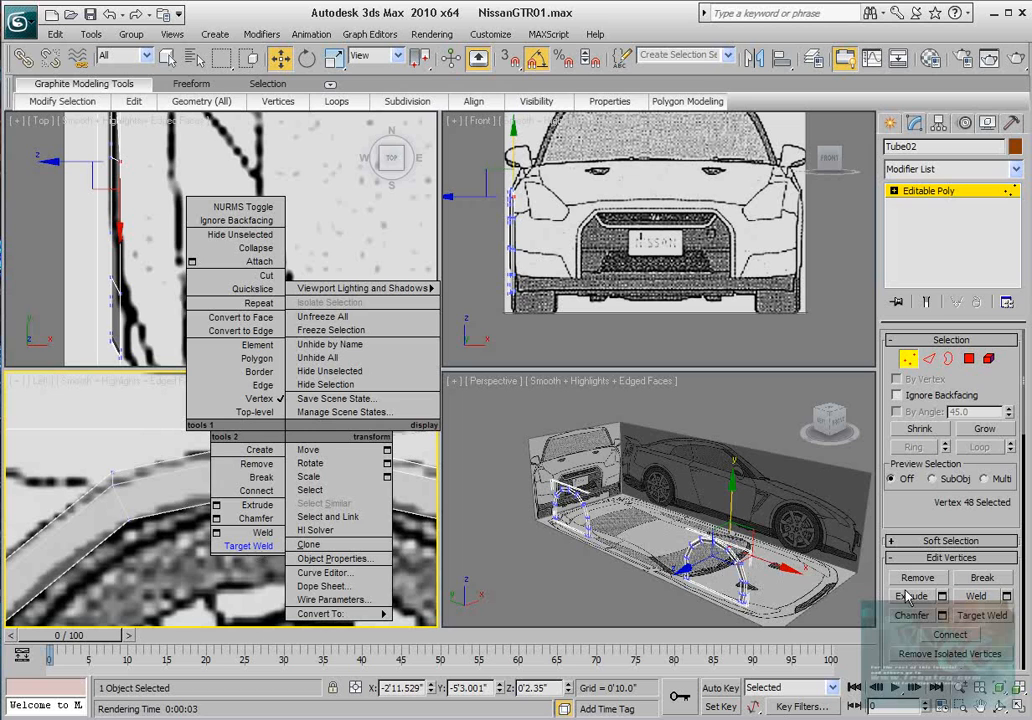
{"action": "left_click", "coordinate": [988, 630]}
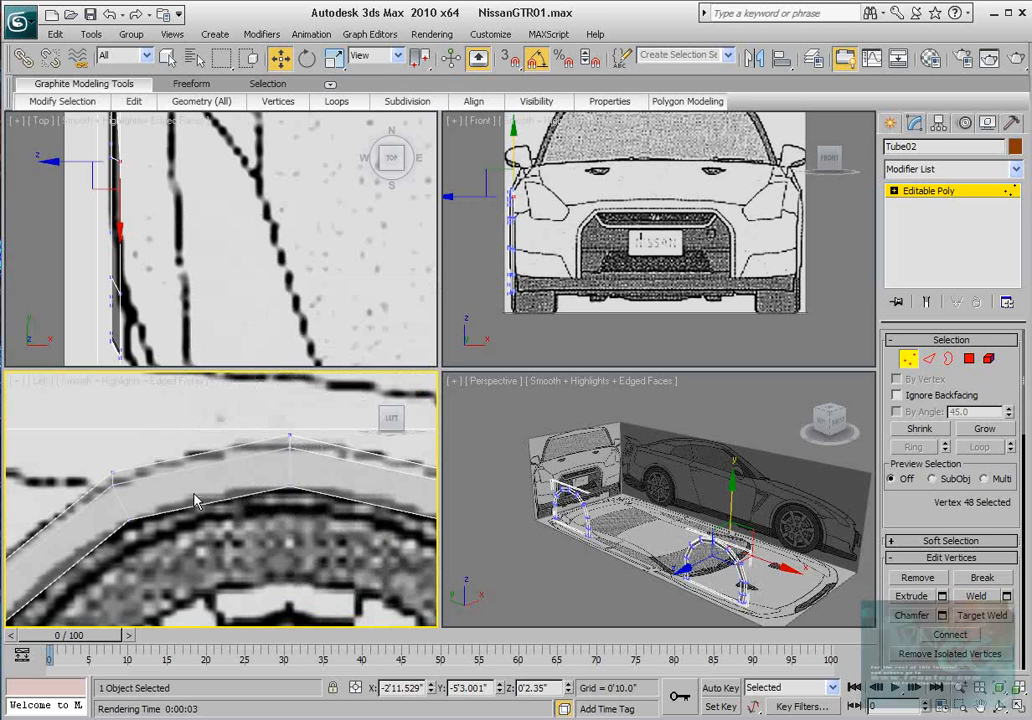
Move the two rear outer vertices of the top strip to even out its width along the arch.
{"action": "middle_click_drag", "start_coordinate": [110, 472], "coordinate": [195, 487]}
{"action": "scroll", "coordinate": [182, 485], "scroll_direction": "up", "scroll_amount": 2}
{"action": "left_click_drag", "start_coordinate": [173, 473], "coordinate": [222, 474]}
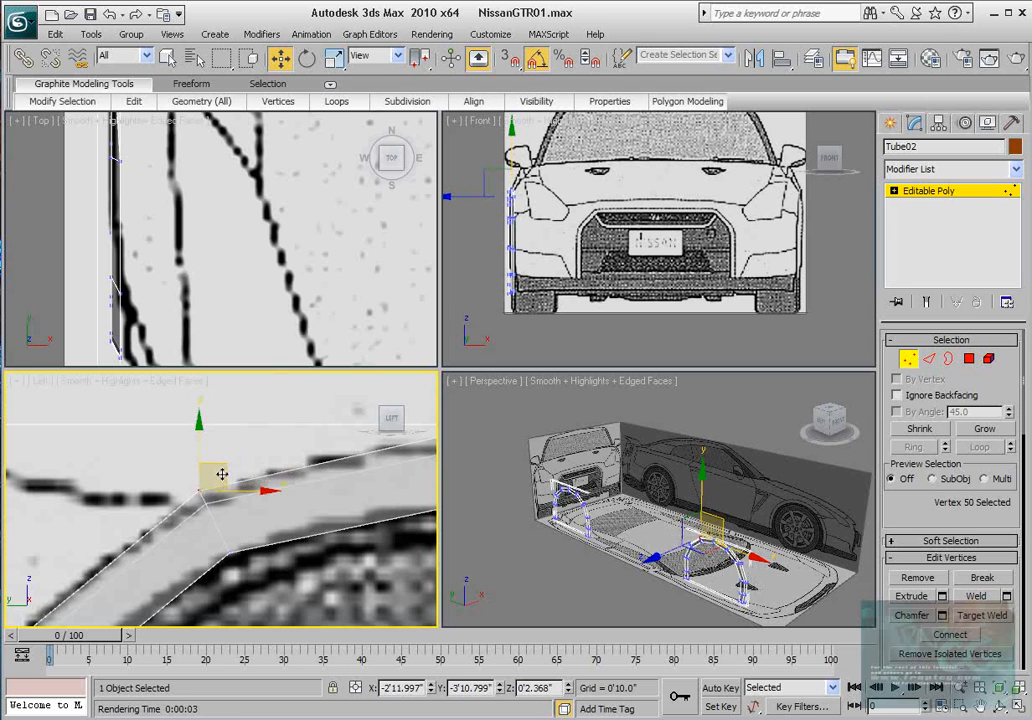
{"action": "scroll", "coordinate": [221, 497], "scroll_direction": "down", "scroll_amount": 4}
{"action": "scroll", "coordinate": [184, 525], "scroll_direction": "up", "scroll_amount": 2}
{"action": "middle_click_drag", "start_coordinate": [123, 553], "coordinate": [213, 515]}
{"action": "left_click_drag", "start_coordinate": [238, 510], "coordinate": [276, 501]}
Move the top strip's outer vertex at the arch's peak inward in the Top view to X -2'11.631".
{"action": "scroll", "coordinate": [253, 518], "scroll_direction": "up", "scroll_amount": 3}
{"action": "middle_click_drag", "start_coordinate": [311, 476], "coordinate": [146, 478]}
{"action": "scroll", "coordinate": [212, 501], "scroll_direction": "down", "scroll_amount": 3}
{"action": "scroll", "coordinate": [283, 463], "scroll_direction": "up", "scroll_amount": 2}
{"action": "left_click_drag", "start_coordinate": [263, 436], "coordinate": [290, 456]}
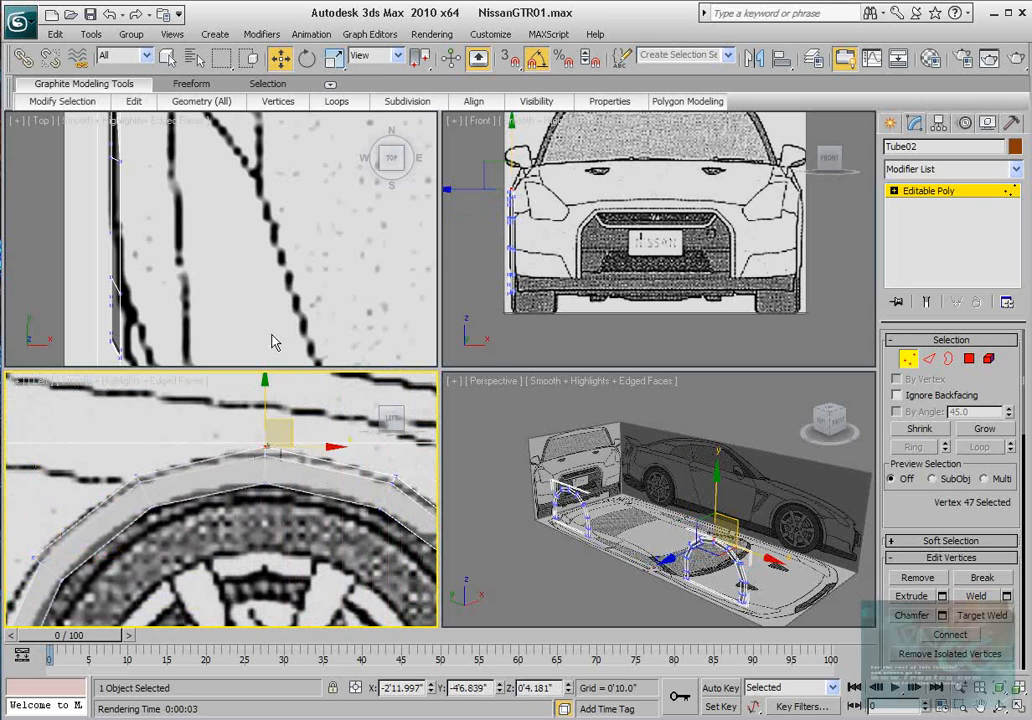
{"action": "middle_click_drag", "start_coordinate": [207, 257], "coordinate": [194, 341]}
{"action": "middle_click_drag", "start_coordinate": [139, 243], "coordinate": [157, 287]}
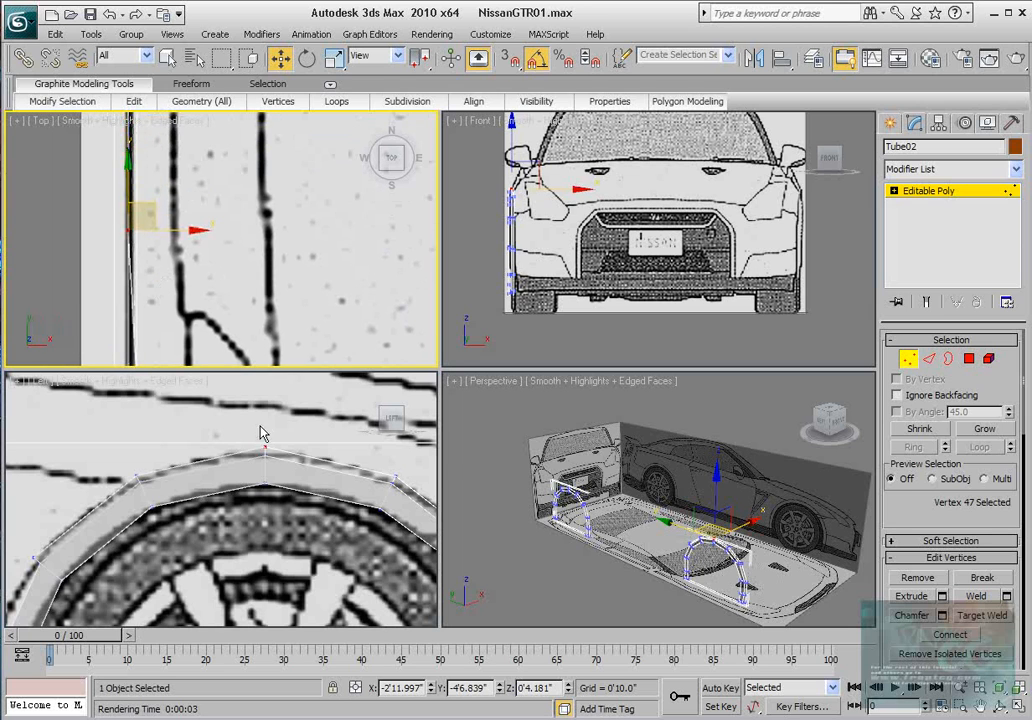
{"action": "middle_click_drag", "start_coordinate": [205, 236], "coordinate": [203, 258]}
{"action": "left_click_drag", "start_coordinate": [171, 254], "coordinate": [175, 254]}
{"action": "middle_click_drag", "start_coordinate": [130, 527], "coordinate": [155, 494]}
{"action": "scroll", "coordinate": [155, 494], "scroll_direction": "down", "scroll_amount": 3}
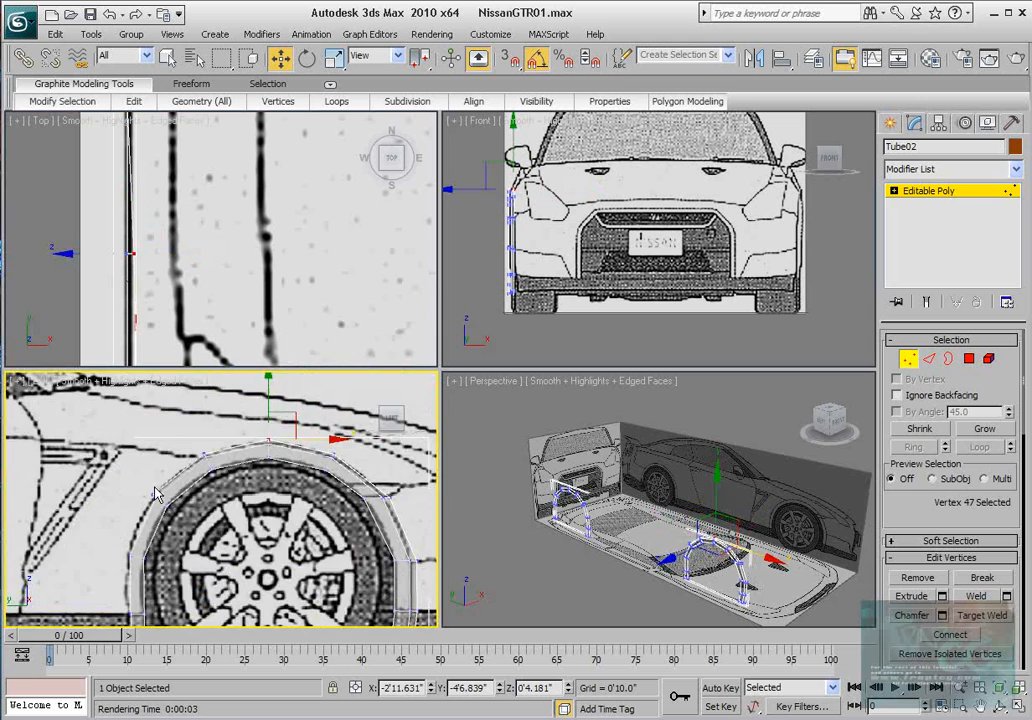
Extrude the wheel arch's three lower rear outer edges about 1.1 inches rearward into a new strip.
{"action": "scroll", "coordinate": [155, 494], "scroll_direction": "up", "scroll_amount": 3}
{"action": "left_click", "coordinate": [929, 358]}
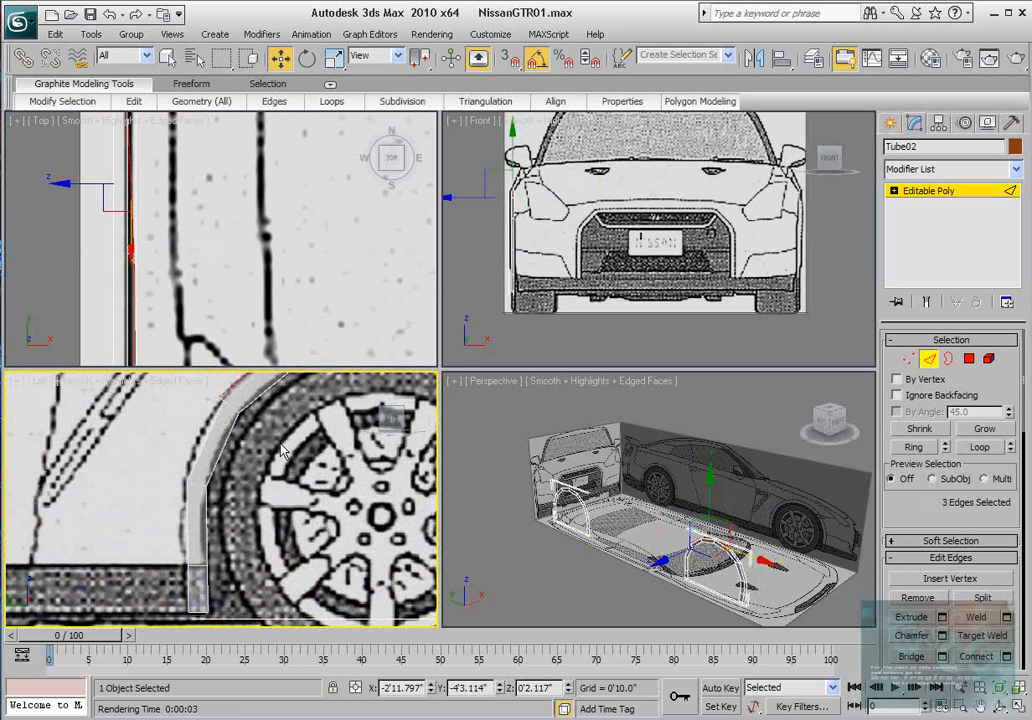
{"action": "left_click", "coordinate": [184, 516]}
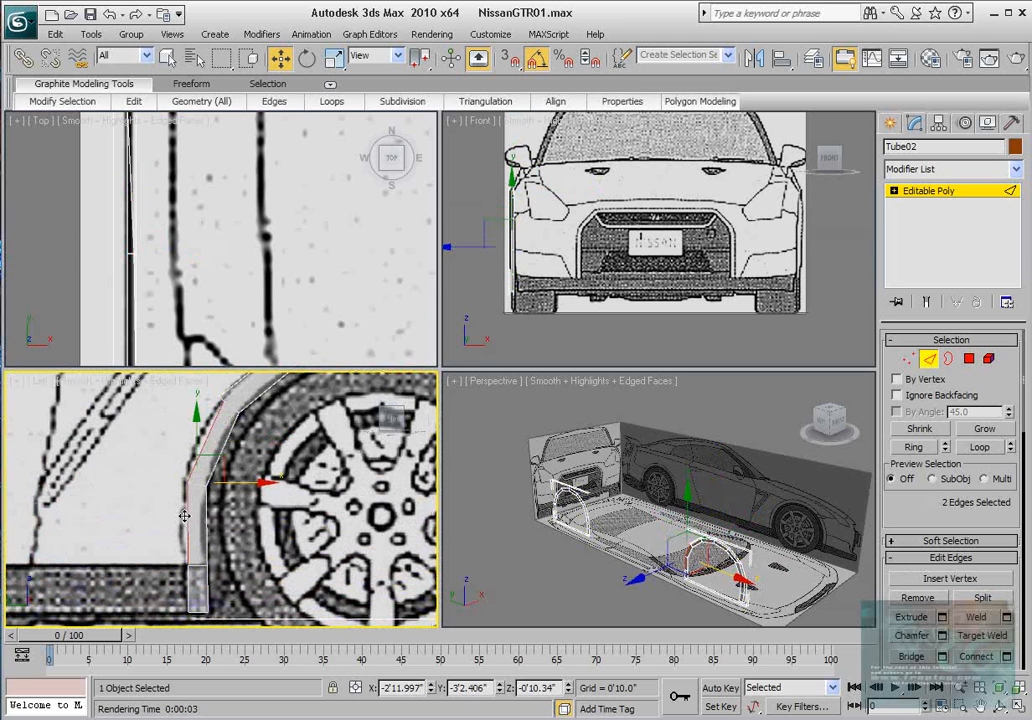
{"action": "left_click", "coordinate": [187, 594], "text": "ctrl"}
{"action": "left_click_drag", "start_coordinate": [236, 521], "coordinate": [224, 518]}
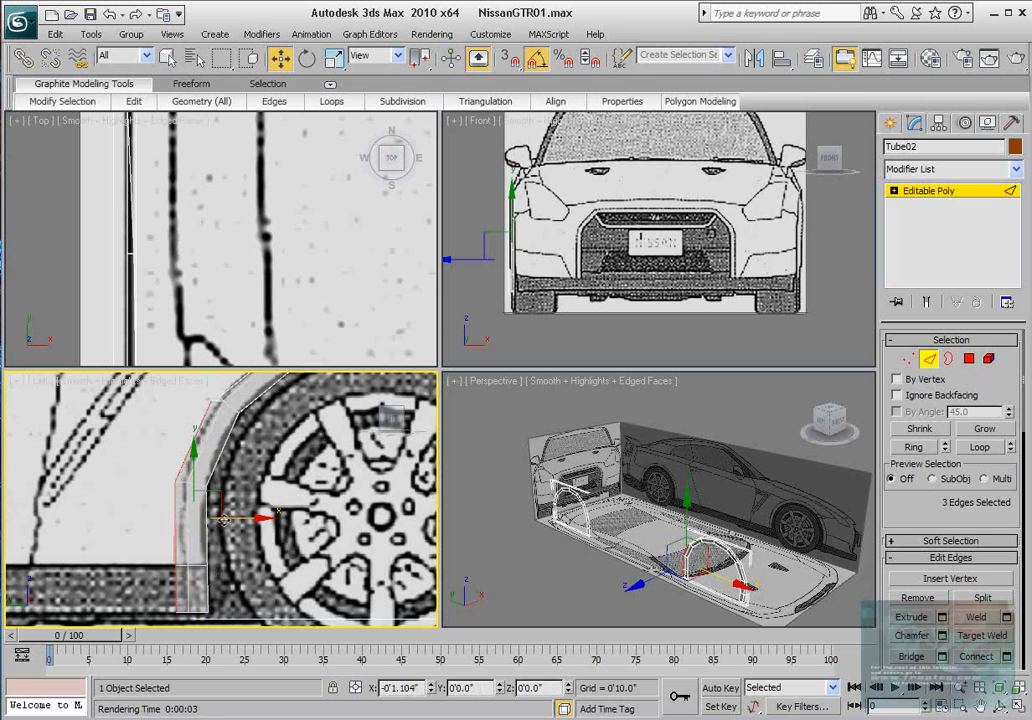
Narrow the rear strip by moving its three outer edges about 0.4 inch forward in the Left view.
{"action": "key", "text": "1"}
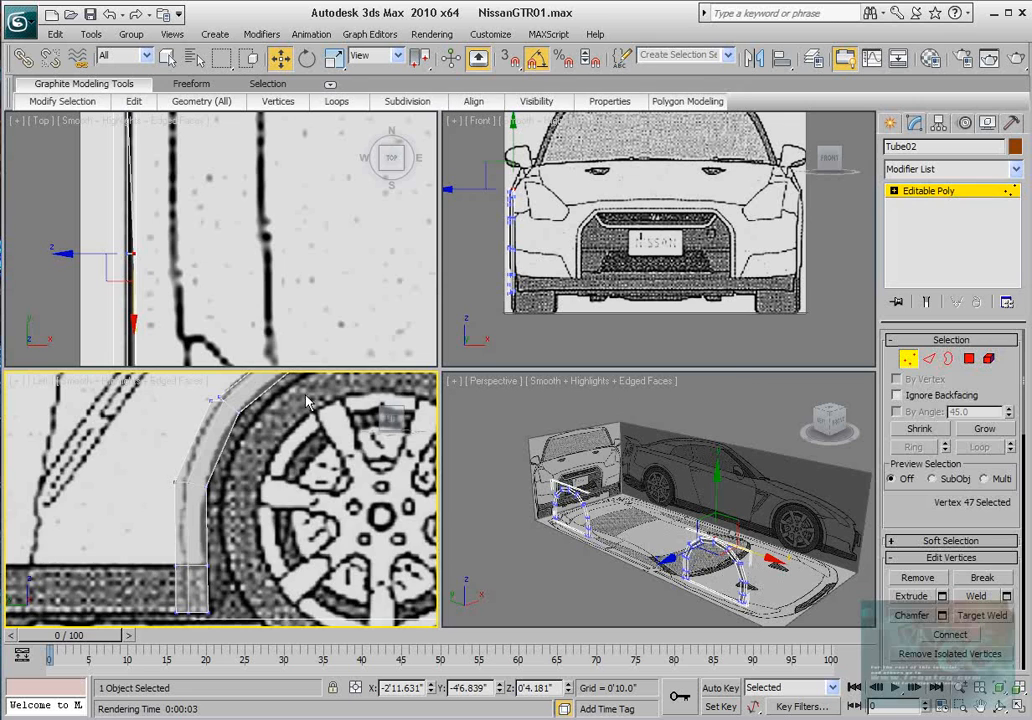
{"action": "scroll", "coordinate": [276, 489], "scroll_direction": "up", "scroll_amount": 3}
{"action": "left_click", "coordinate": [209, 452]}
{"action": "right_click", "coordinate": [208, 450]}
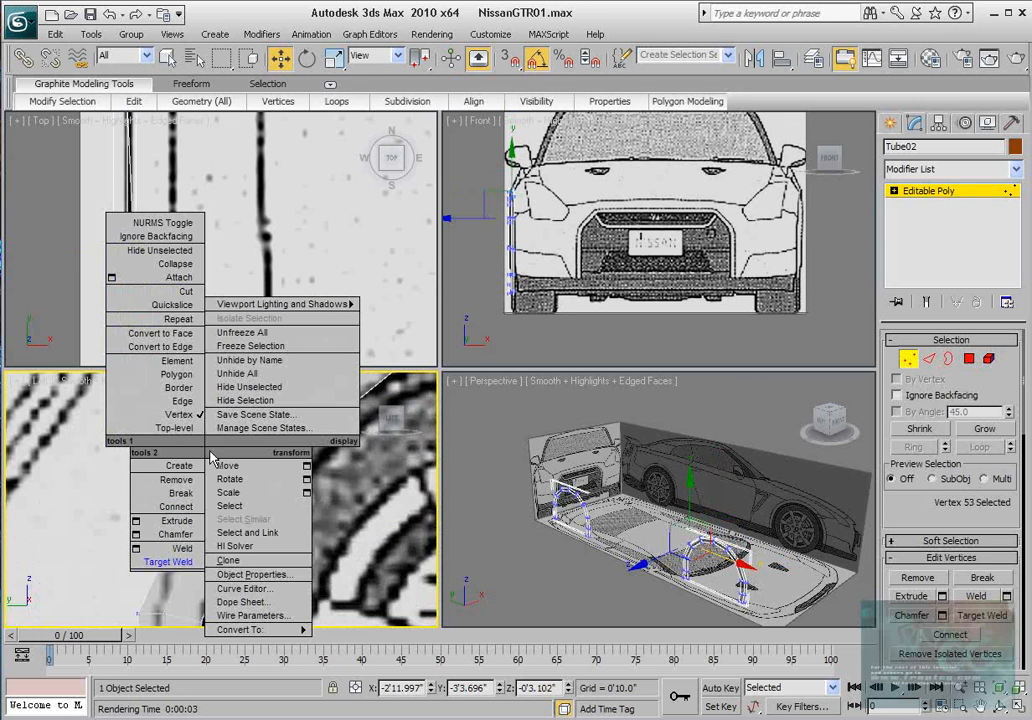
{"action": "left_click", "coordinate": [369, 513]}
{"action": "key", "text": "2"}
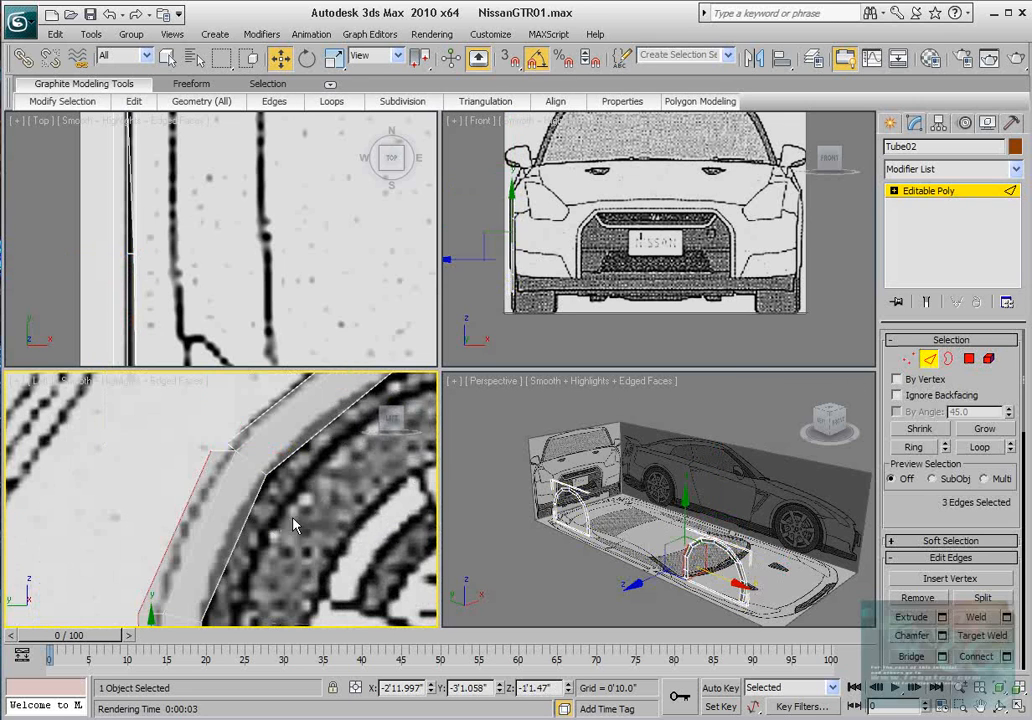
{"action": "middle_click_drag", "start_coordinate": [293, 525], "coordinate": [230, 535]}
{"action": "left_click_drag", "start_coordinate": [215, 593], "coordinate": [226, 593]}
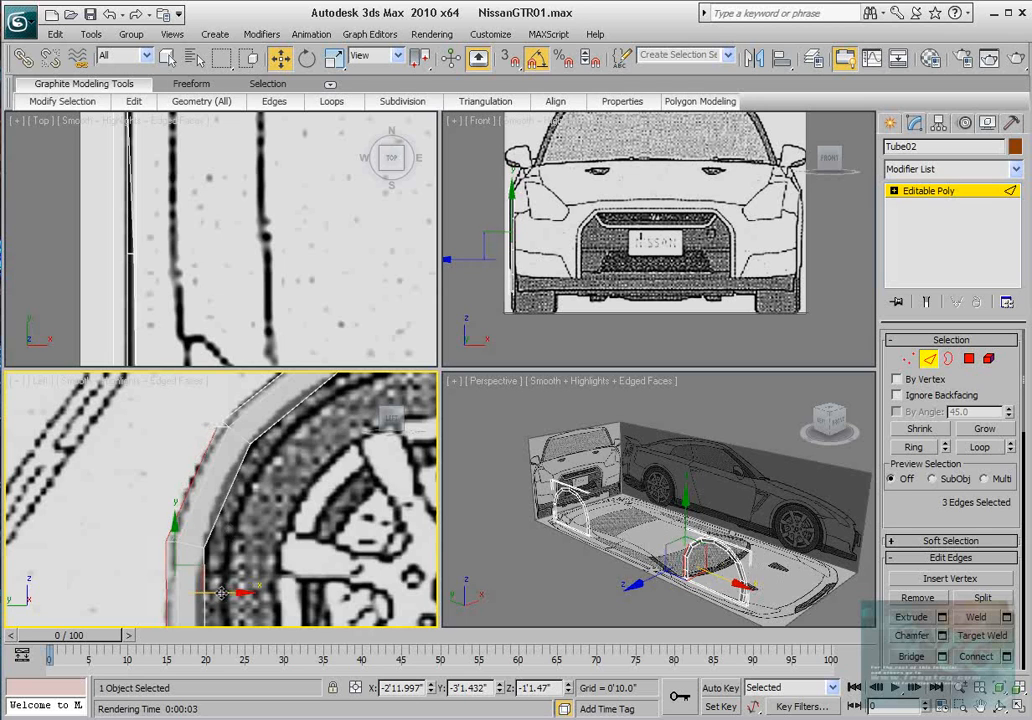
Target-weld the rear strip's upper outer vertex to the adjoining rear end vertex of the top strip.
{"action": "left_click", "coordinate": [908, 359]}
{"action": "scroll", "coordinate": [213, 445], "scroll_direction": "up", "scroll_amount": 2}
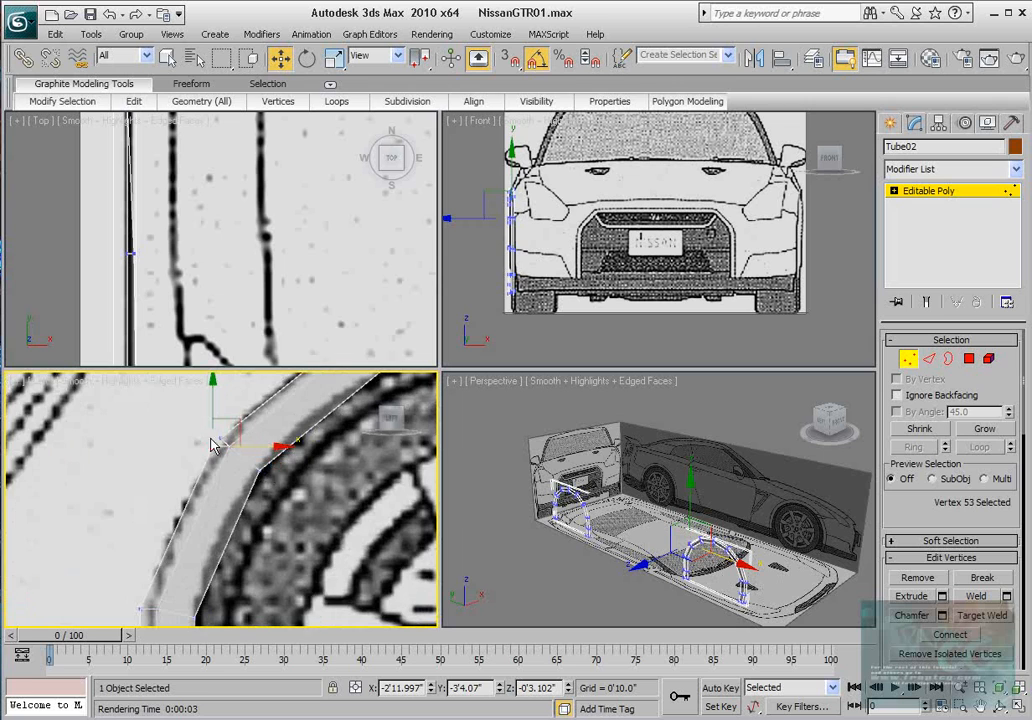
{"action": "right_click", "coordinate": [213, 448]}
{"action": "left_click", "coordinate": [174, 557]}
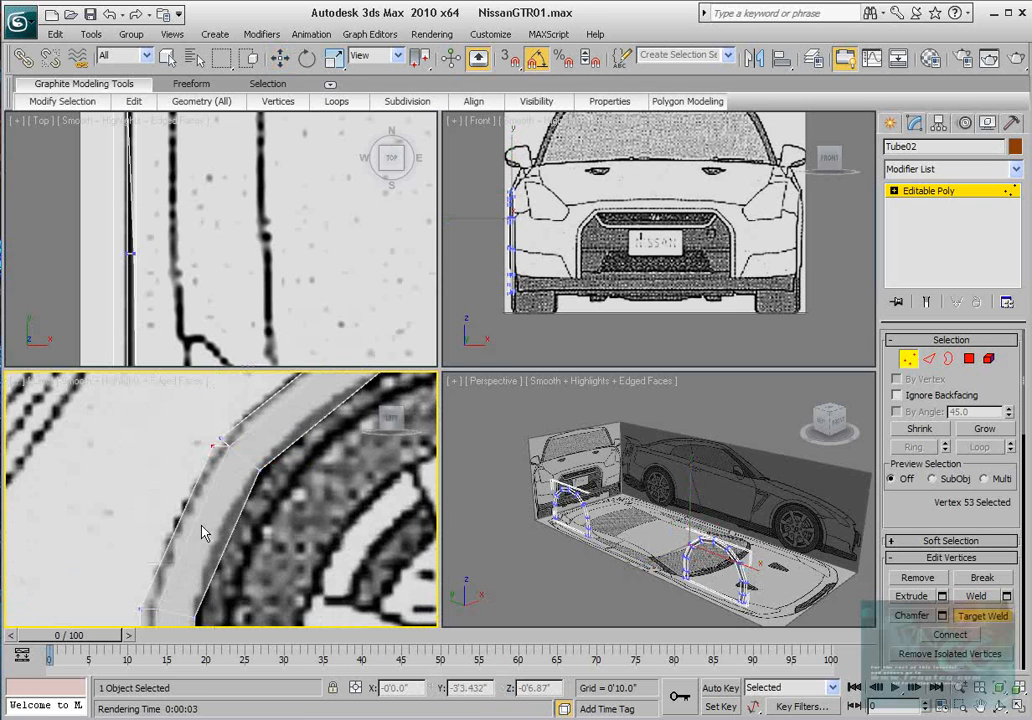
{"action": "left_click", "coordinate": [213, 446]}
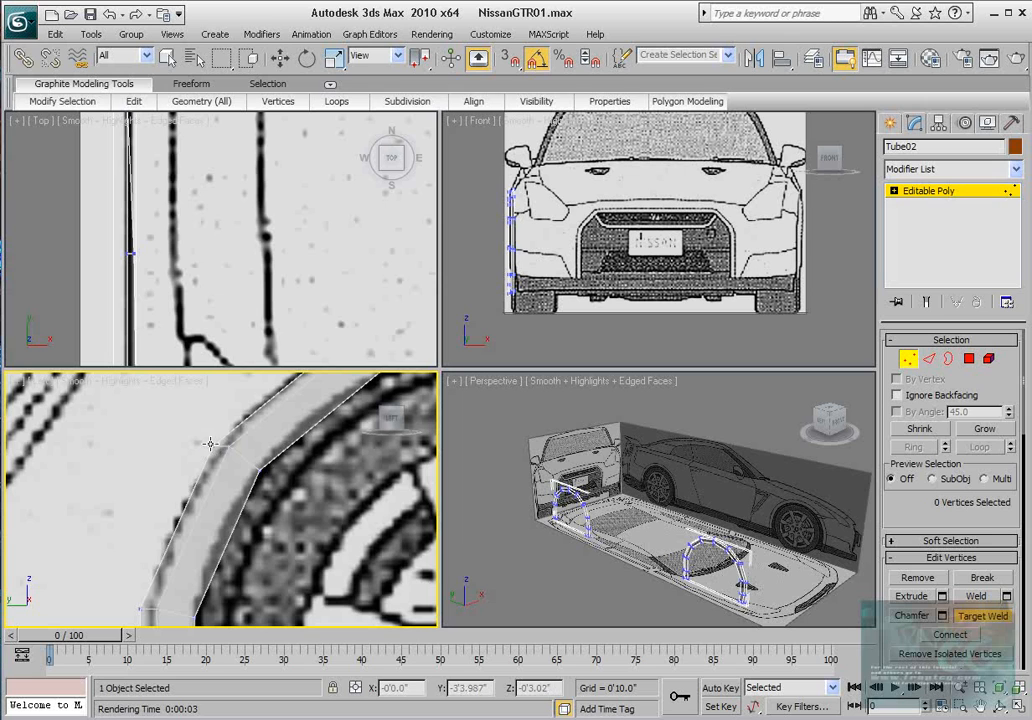
{"action": "right_click", "coordinate": [210, 444]}
Move the welded vertex to Y -3'4.183", Z -0'2.739" and adjust the two vertices at the strip's bend below it.
{"action": "left_click", "coordinate": [213, 448]}
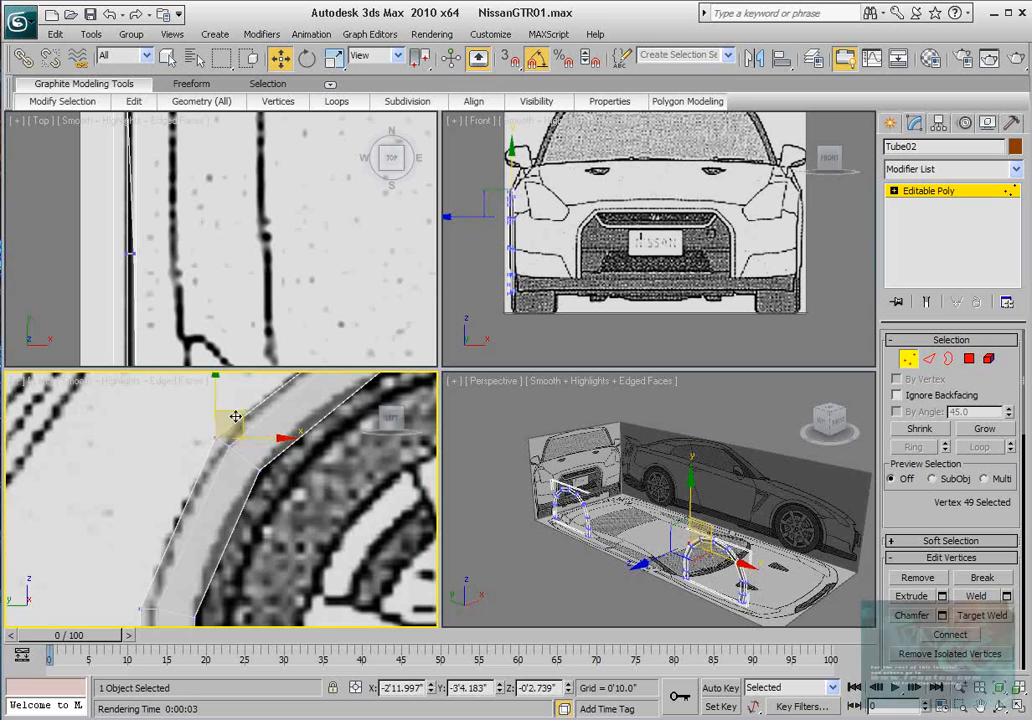
{"action": "scroll", "coordinate": [230, 456], "scroll_direction": "down", "scroll_amount": 3}
{"action": "scroll", "coordinate": [214, 431], "scroll_direction": "up", "scroll_amount": 4}
{"action": "left_click_drag", "start_coordinate": [125, 450], "coordinate": [178, 446]}
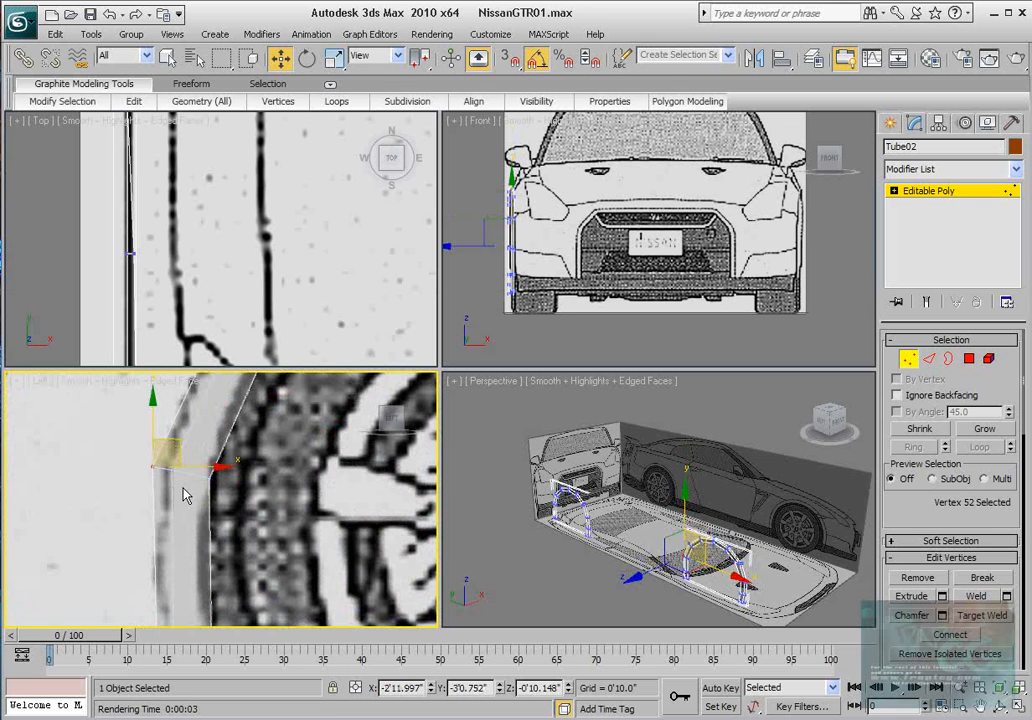
{"action": "left_click_drag", "start_coordinate": [183, 490], "coordinate": [193, 455]}
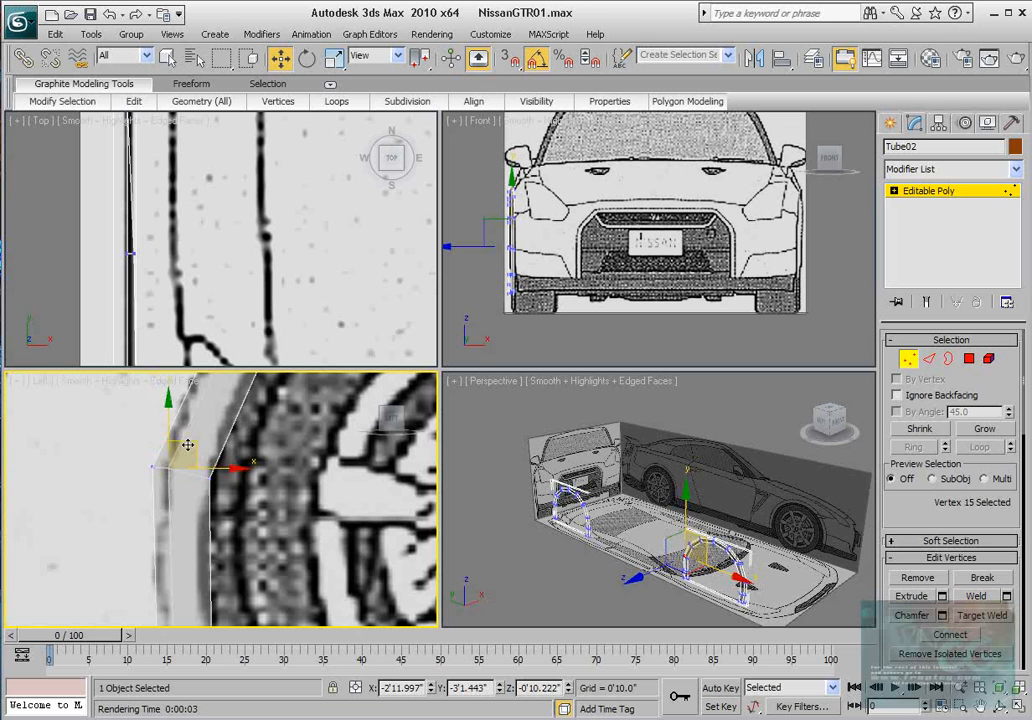
Shift the four outer vertices at the rear strip's lower end slightly rearward, to Y -3'1.019".
{"action": "scroll", "coordinate": [187, 447], "scroll_direction": "down", "scroll_amount": 2}
{"action": "middle_click_drag", "start_coordinate": [183, 492], "coordinate": [180, 415]}
{"action": "scroll", "coordinate": [176, 415], "scroll_direction": "up", "scroll_amount": 2}
{"action": "left_click_drag", "start_coordinate": [106, 498], "coordinate": [184, 636]}
{"action": "middle_click_drag", "start_coordinate": [184, 557], "coordinate": [184, 511]}
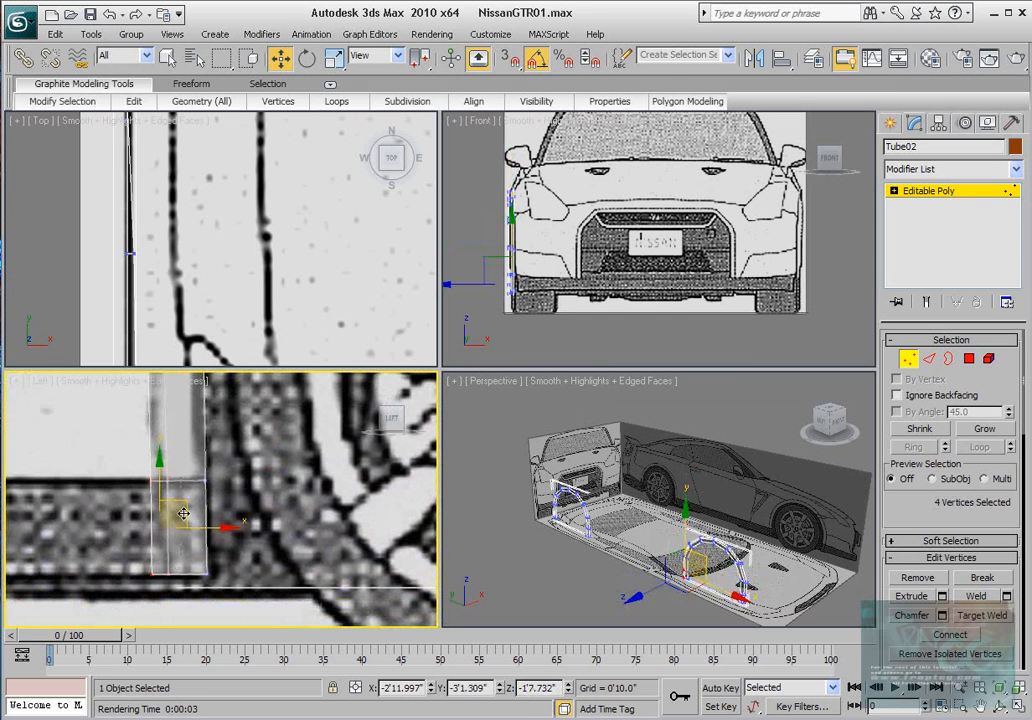
{"action": "left_click_drag", "start_coordinate": [203, 527], "coordinate": [197, 527]}
Adjust the outer vertex pairs along the arch's upper rear so the strip follows the blueprint's arch outline.
{"action": "scroll", "coordinate": [197, 527], "scroll_direction": "down", "scroll_amount": 3}
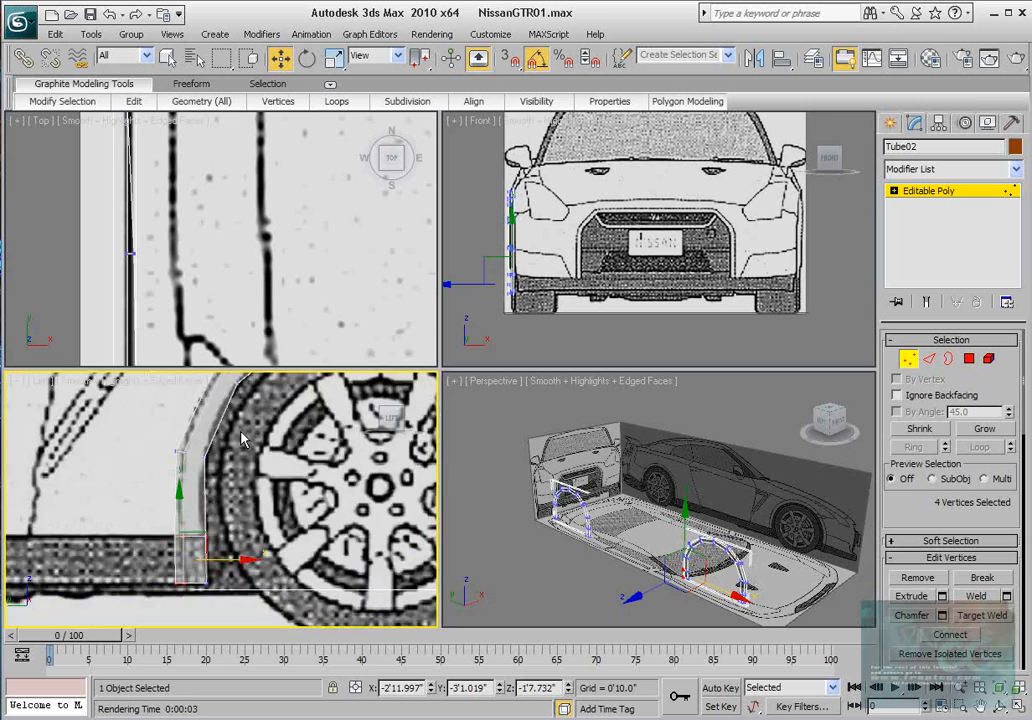
{"action": "scroll", "coordinate": [210, 550], "scroll_direction": "up", "scroll_amount": 2}
{"action": "left_click_drag", "start_coordinate": [157, 486], "coordinate": [212, 487]}
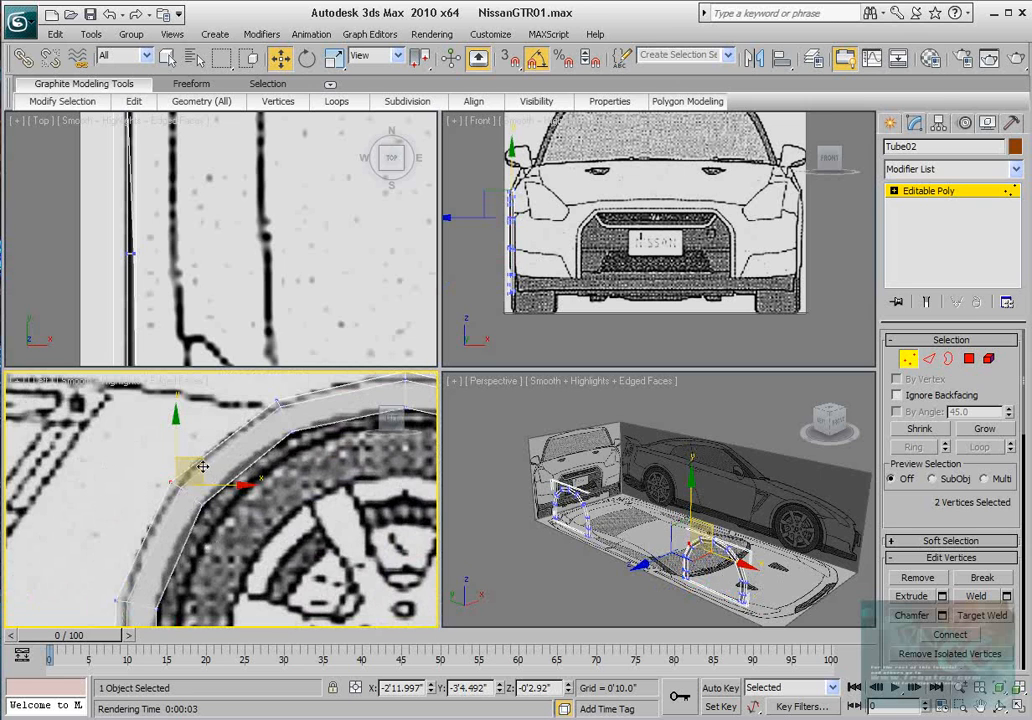
{"action": "middle_click_drag", "start_coordinate": [281, 456], "coordinate": [202, 470]}
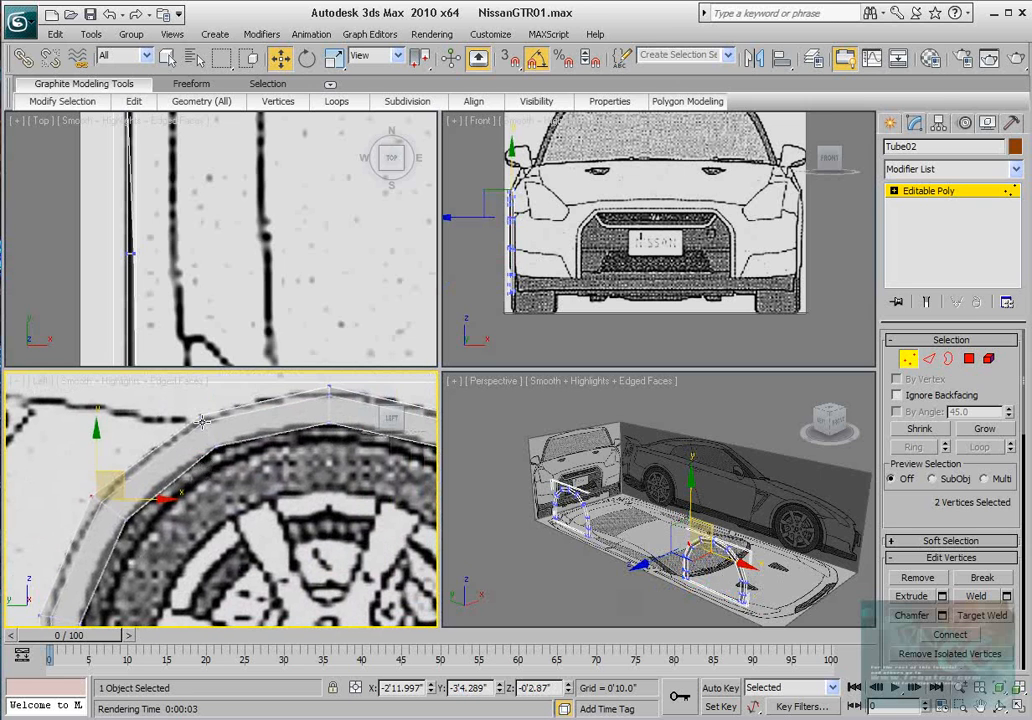
{"action": "left_click_drag", "start_coordinate": [182, 398], "coordinate": [212, 428]}
{"action": "middle_click_drag", "start_coordinate": [218, 405], "coordinate": [214, 432]}
{"action": "mouse_move", "coordinate": [218, 418]}
{"action": "left_mouse_down"}
{"action": "mouse_move", "coordinate": [210, 424]}
{"action": "mouse_move", "coordinate": [231, 462]}
{"action": "mouse_move", "coordinate": [203, 423]}
{"action": "left_mouse_up"}
{"action": "left_click", "coordinate": [205, 474]}
{"action": "left_click", "coordinate": [193, 445]}
{"action": "middle_click_drag", "start_coordinate": [257, 449], "coordinate": [200, 450]}
Extrude the front strip's three outer edges forward to Y -6'9.57" to start the bumper side panel.
{"action": "scroll", "coordinate": [200, 450], "scroll_direction": "down", "scroll_amount": 5}
{"action": "middle_click_drag", "start_coordinate": [316, 524], "coordinate": [185, 456]}
{"action": "scroll", "coordinate": [242, 499], "scroll_direction": "up", "scroll_amount": 2}
{"action": "scroll", "coordinate": [185, 456], "scroll_direction": "up", "scroll_amount": 2}
{"action": "left_click", "coordinate": [929, 358]}
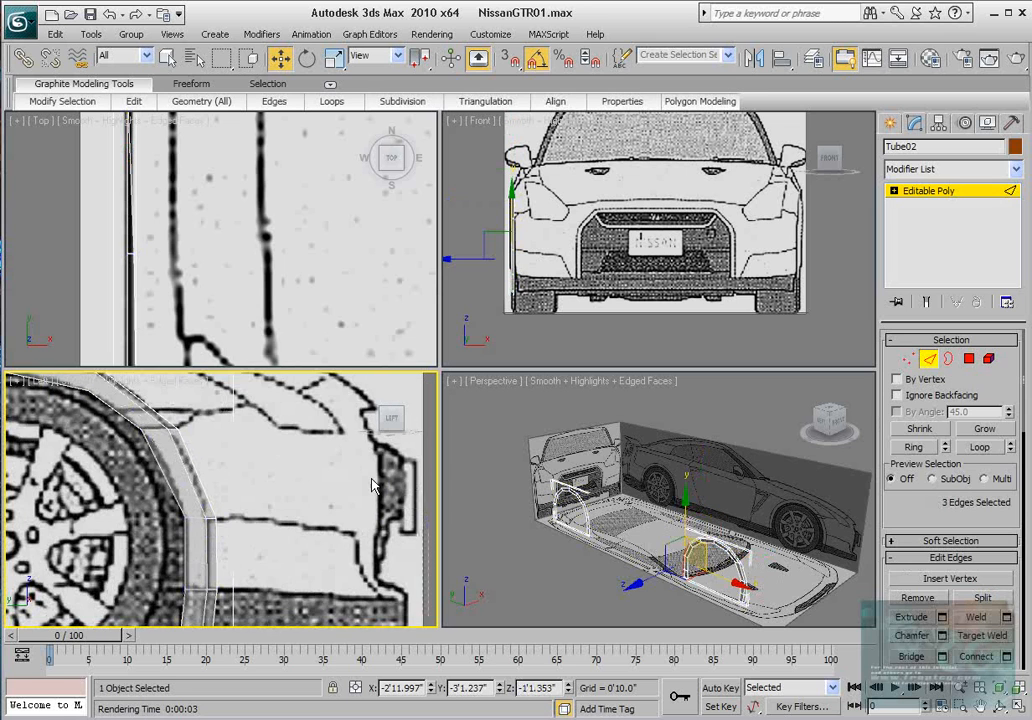
{"action": "middle_click_drag", "start_coordinate": [322, 476], "coordinate": [331, 444]}
{"action": "left_click", "coordinate": [224, 573]}
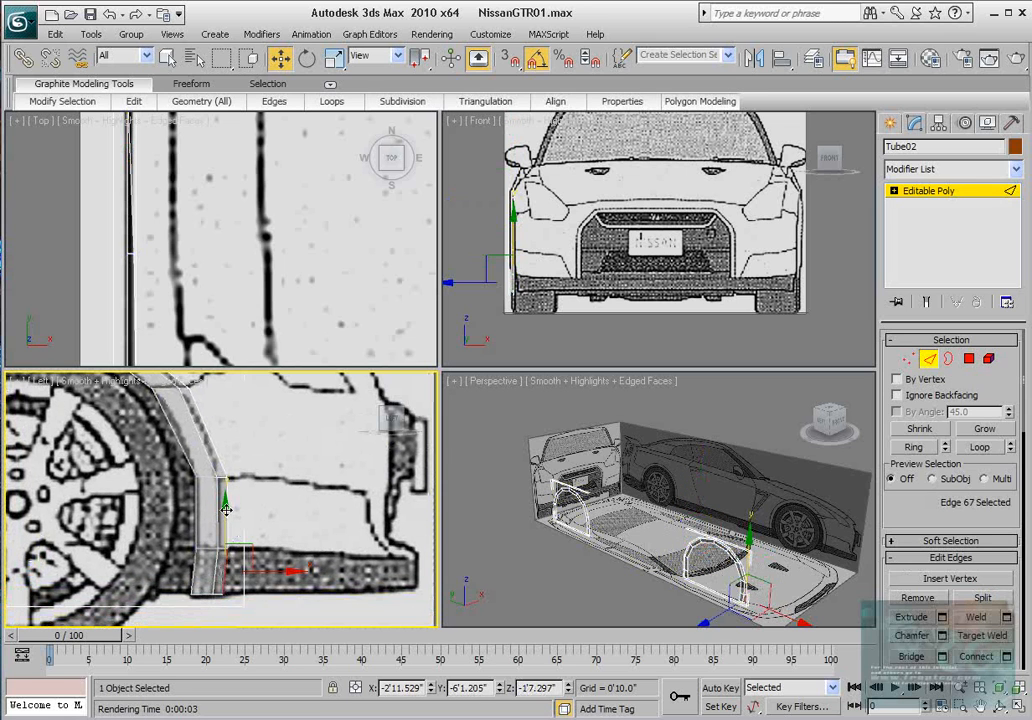
{"action": "left_click", "coordinate": [227, 513], "text": "ctrl"}
{"action": "left_click", "coordinate": [214, 445], "text": "ctrl"}
{"action": "middle_click_drag", "start_coordinate": [212, 409], "coordinate": [226, 488]}
{"action": "middle_click_drag", "start_coordinate": [283, 595], "coordinate": [273, 567]}
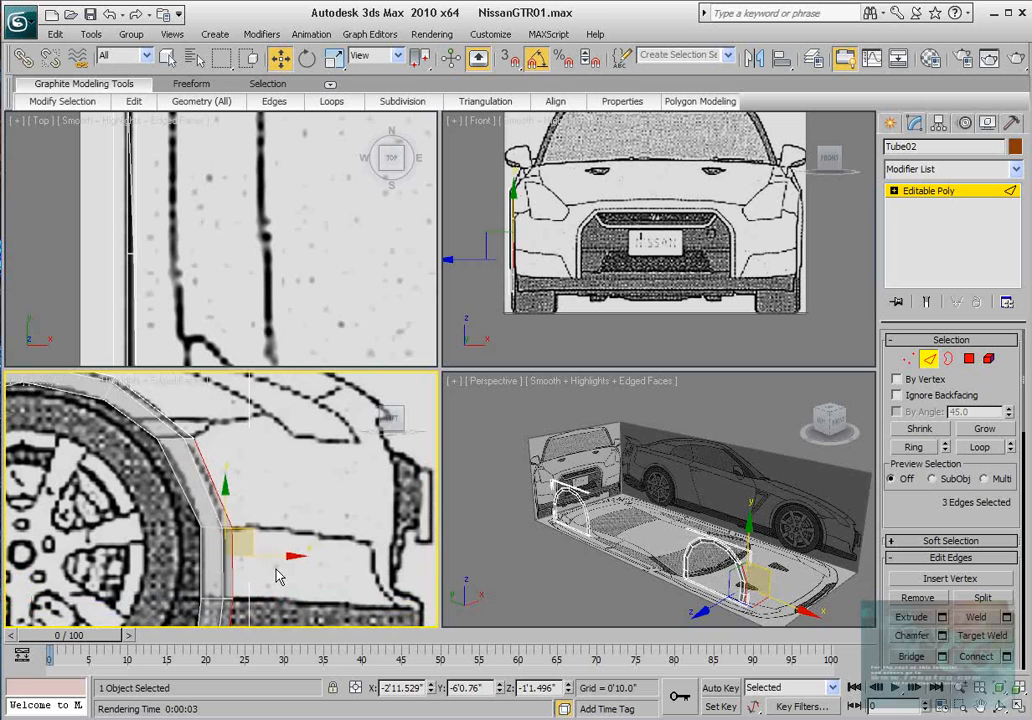
{"action": "left_click_drag", "start_coordinate": [270, 559], "coordinate": [372, 554], "text": "shift"}
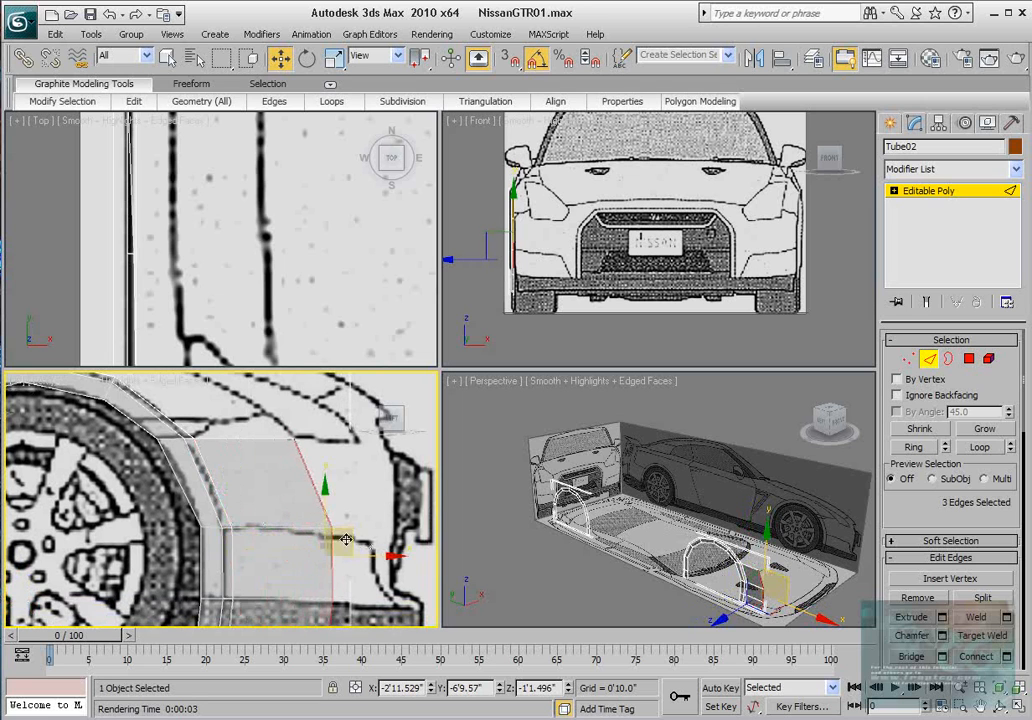
Lower the panel's two middle front vertices onto the blueprint's bumper lines, the lower one to Z -1'5.842".
{"action": "middle_click_drag", "start_coordinate": [295, 504], "coordinate": [296, 430]}
{"action": "left_click", "coordinate": [908, 358]}
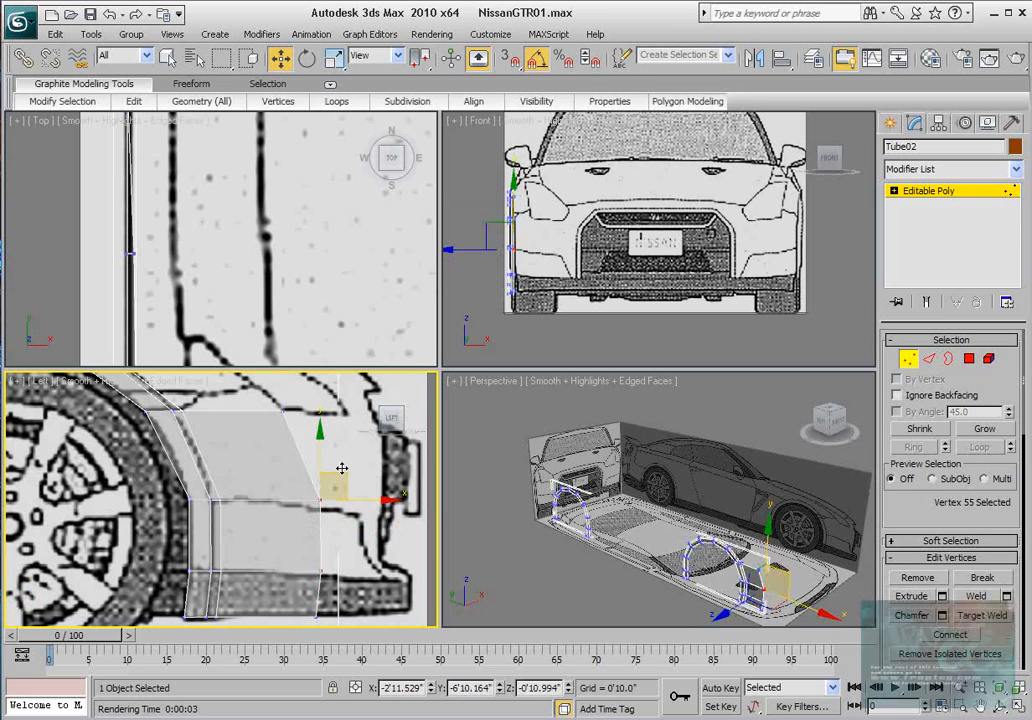
{"action": "left_click", "coordinate": [319, 576]}
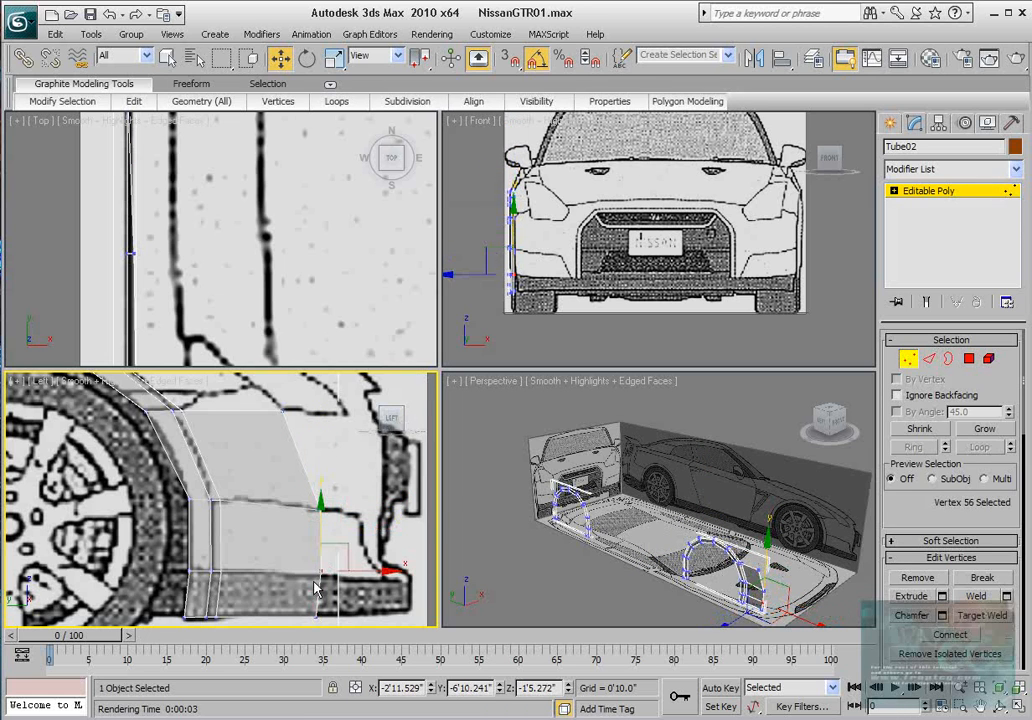
{"action": "left_click_drag", "start_coordinate": [328, 527], "coordinate": [319, 525]}
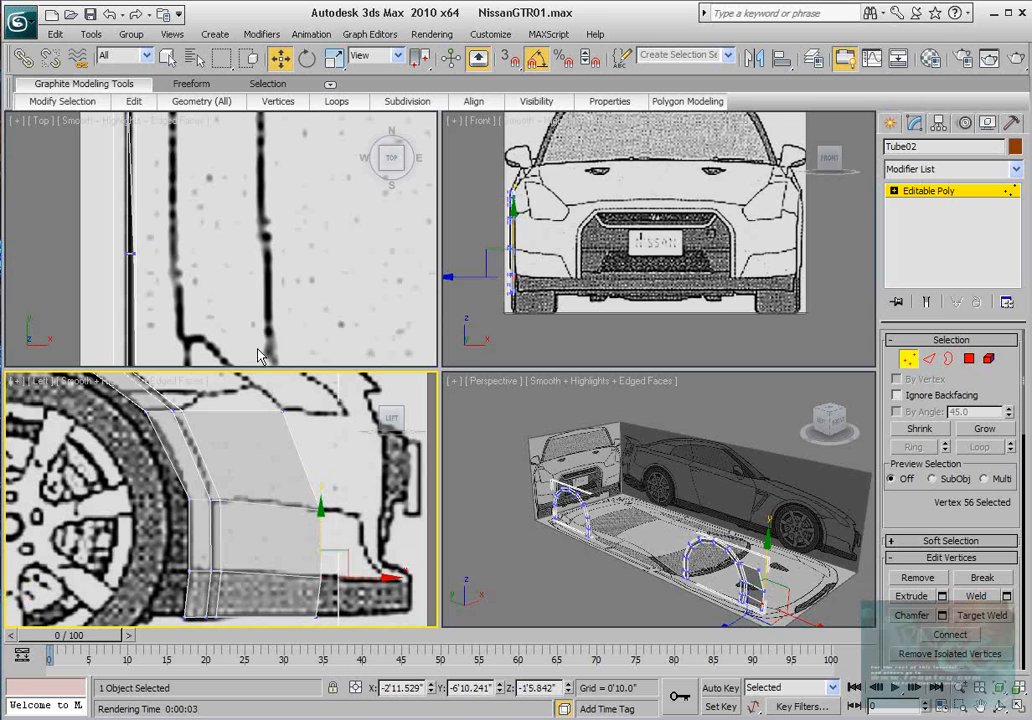
Move the panel's three front edges inward in the Top view to X -2'7.259", following the bumper's curve.
{"action": "right_click", "coordinate": [260, 350]}
{"action": "scroll", "coordinate": [260, 350], "scroll_direction": "down", "scroll_amount": 4}
{"action": "middle_click_drag", "start_coordinate": [260, 350], "coordinate": [283, 240]}
{"action": "scroll", "coordinate": [283, 240], "scroll_direction": "up", "scroll_amount": 2}
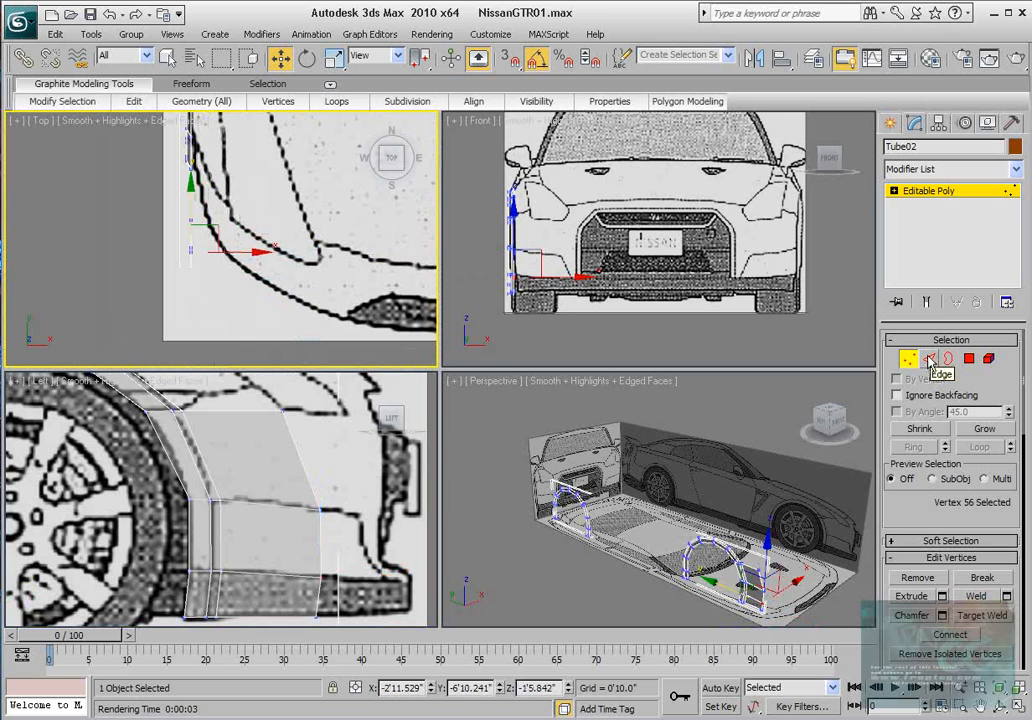
{"action": "key", "text": "2"}
{"action": "scroll", "coordinate": [258, 259], "scroll_direction": "up", "scroll_amount": 1}
{"action": "left_click_drag", "start_coordinate": [258, 259], "coordinate": [278, 259]}
{"action": "scroll", "coordinate": [606, 250], "scroll_direction": "up", "scroll_amount": 4}
{"action": "middle_click_drag", "start_coordinate": [571, 250], "coordinate": [732, 225]}
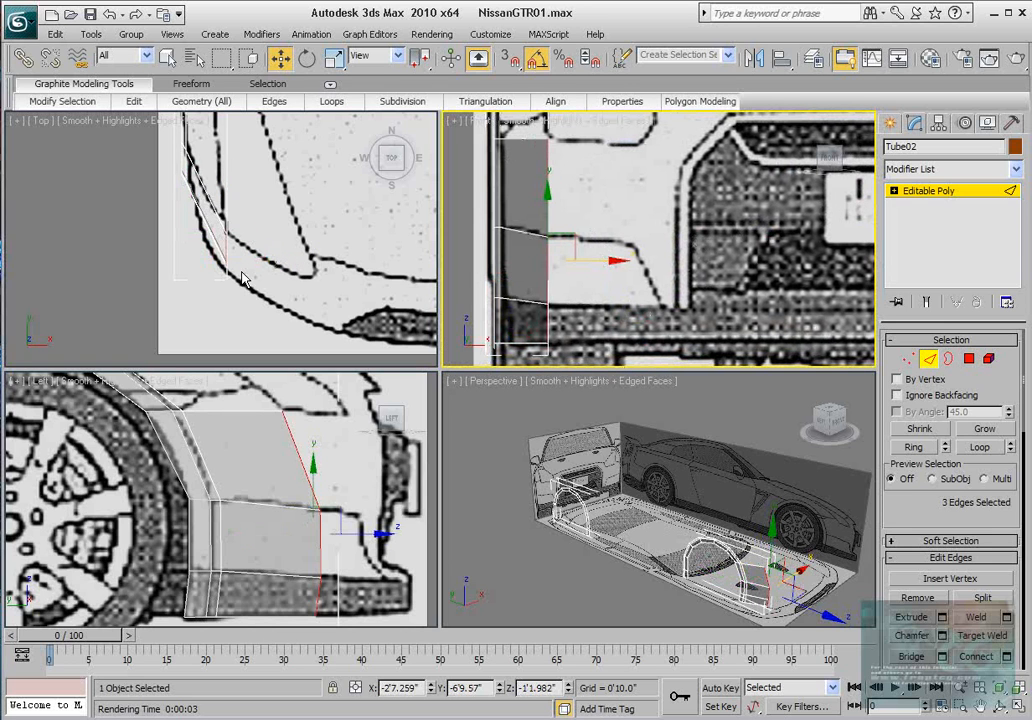
Extrude the panel's three front edges forward and inward along the bumper, placing them at X -1'11.19".
{"action": "left_click", "coordinate": [907, 360]}
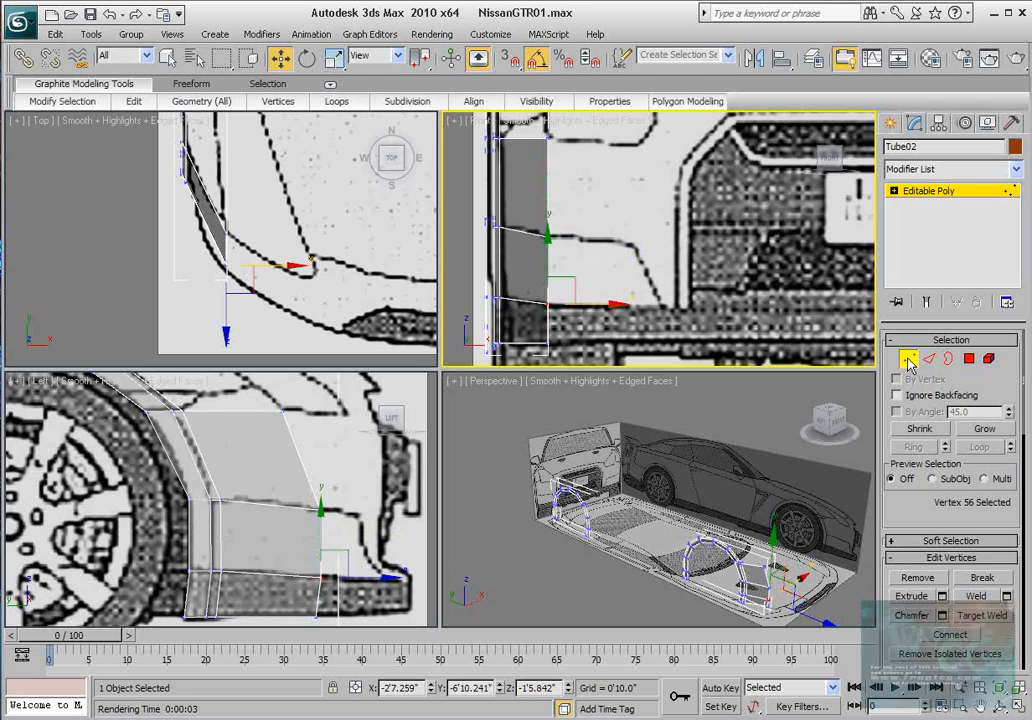
{"action": "left_click", "coordinate": [929, 358]}
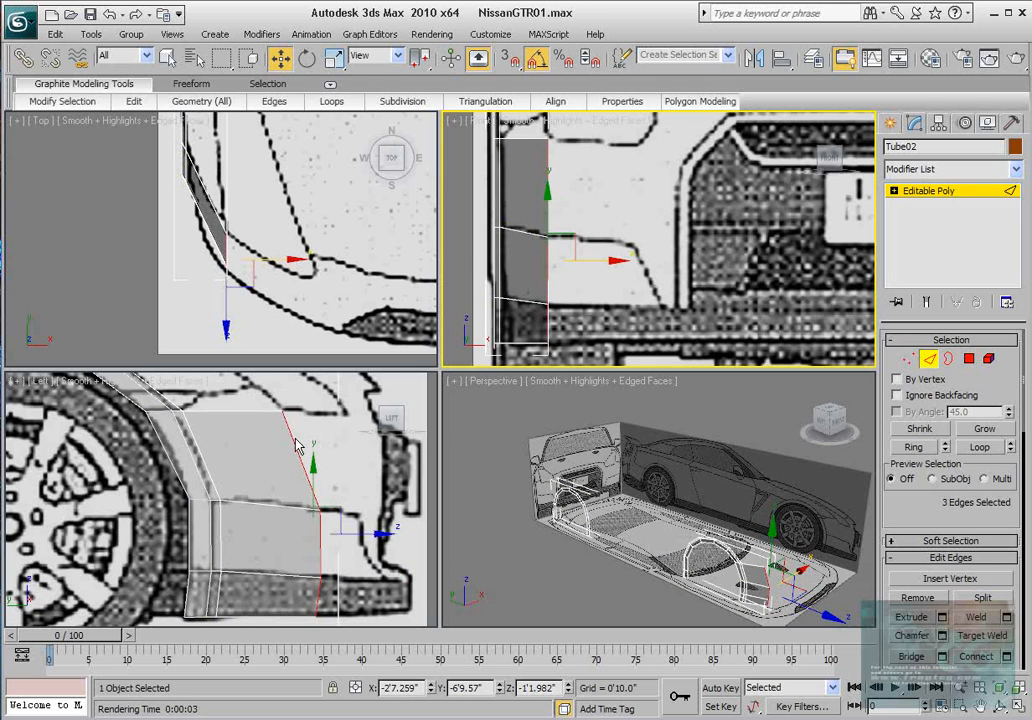
{"action": "scroll", "coordinate": [300, 449], "scroll_direction": "up", "scroll_amount": 3}
{"action": "left_click_drag", "start_coordinate": [287, 521], "coordinate": [350, 522]}
{"action": "middle_click_drag", "start_coordinate": [325, 277], "coordinate": [291, 248]}
{"action": "left_click_drag", "start_coordinate": [246, 287], "coordinate": [330, 287]}
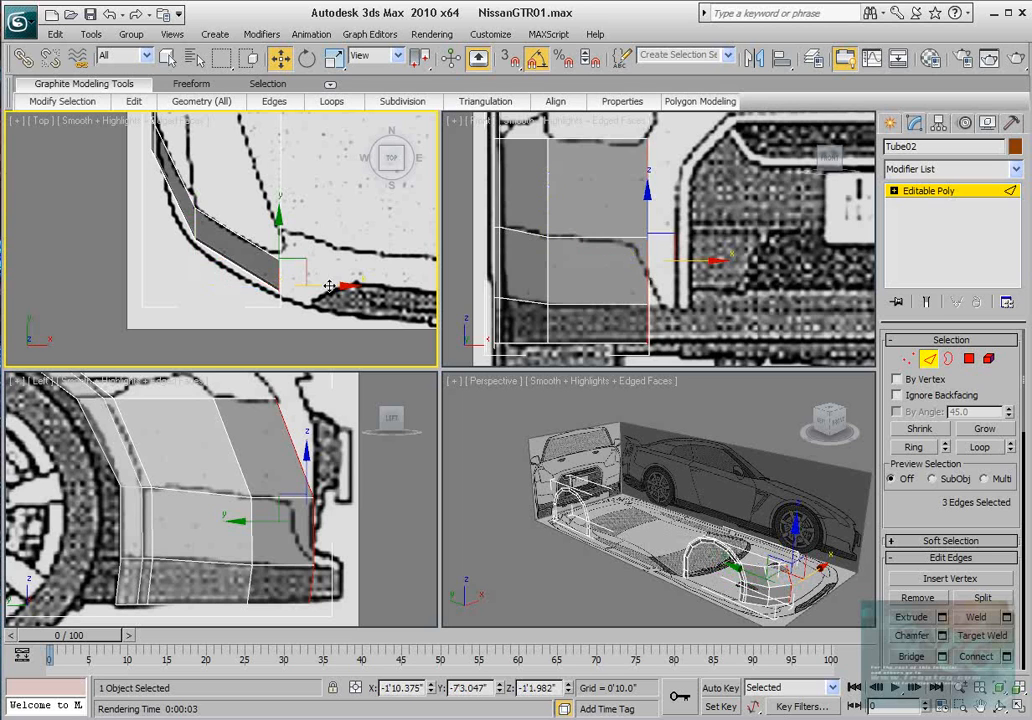
{"action": "right_click", "coordinate": [697, 258]}
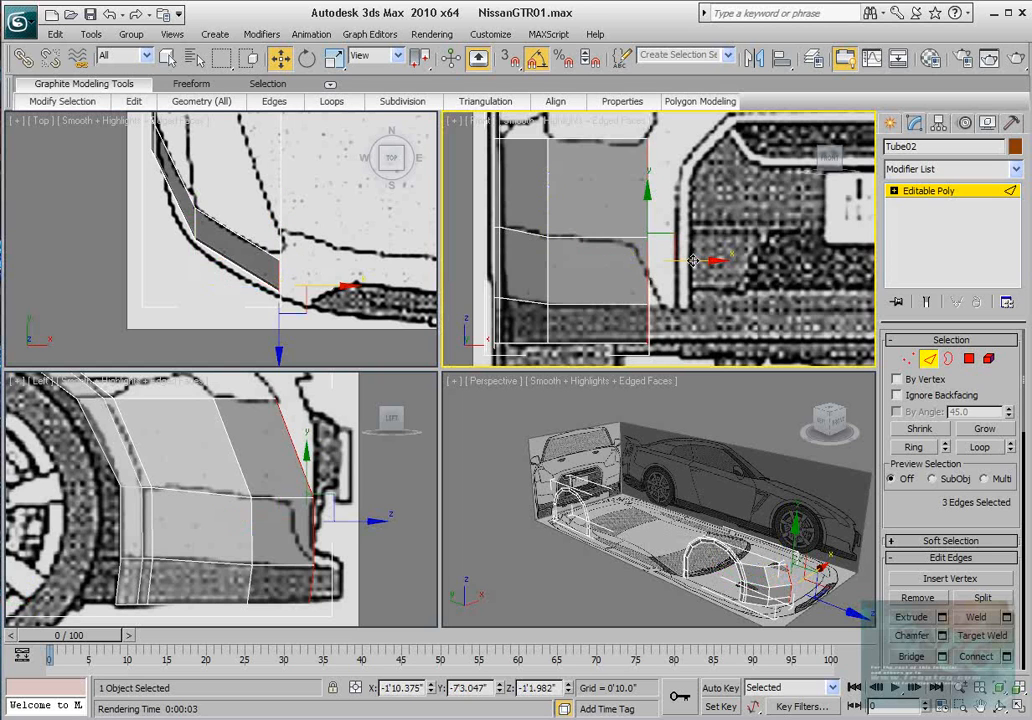
{"action": "left_click_drag", "start_coordinate": [697, 258], "coordinate": [686, 259]}
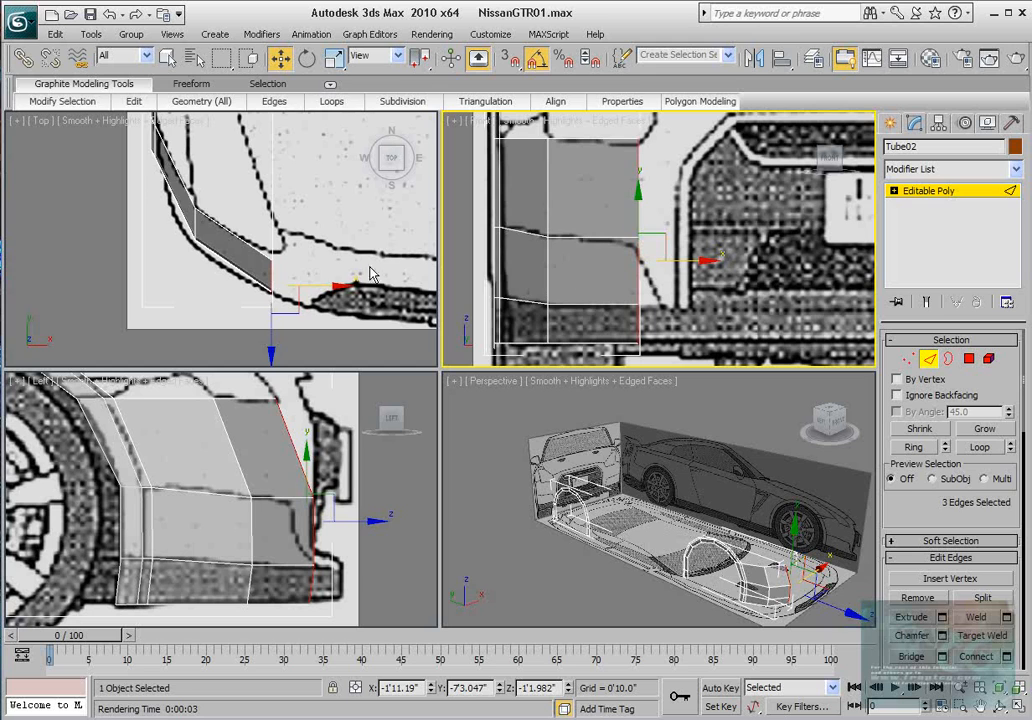
Move the new panel section's upper front vertex rearward in the Top view to fit the bumper's upper contour.
{"action": "right_click", "coordinate": [250, 218]}
{"action": "key", "text": "1"}
{"action": "left_click", "coordinate": [281, 234]}
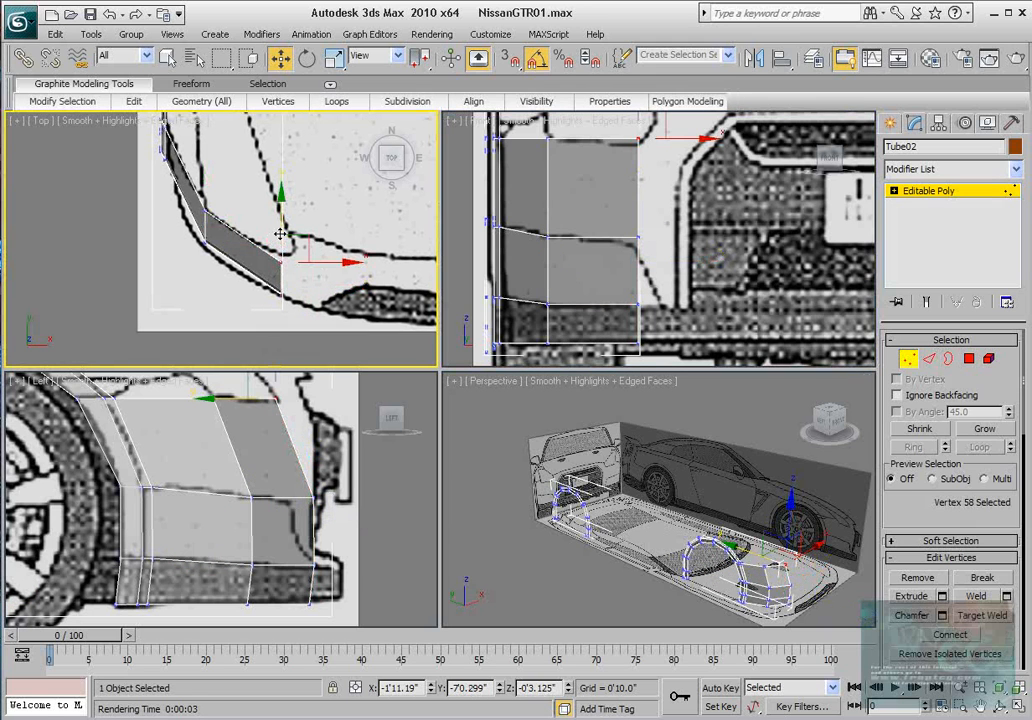
{"action": "left_click_drag", "start_coordinate": [280, 230], "coordinate": [281, 225]}
Move the front vertex on the panel's middle line about 0.6 inch rearward in the Left view.
{"action": "middle_click_drag", "start_coordinate": [285, 300], "coordinate": [295, 267]}
{"action": "left_click_drag", "start_coordinate": [322, 287], "coordinate": [272, 253]}
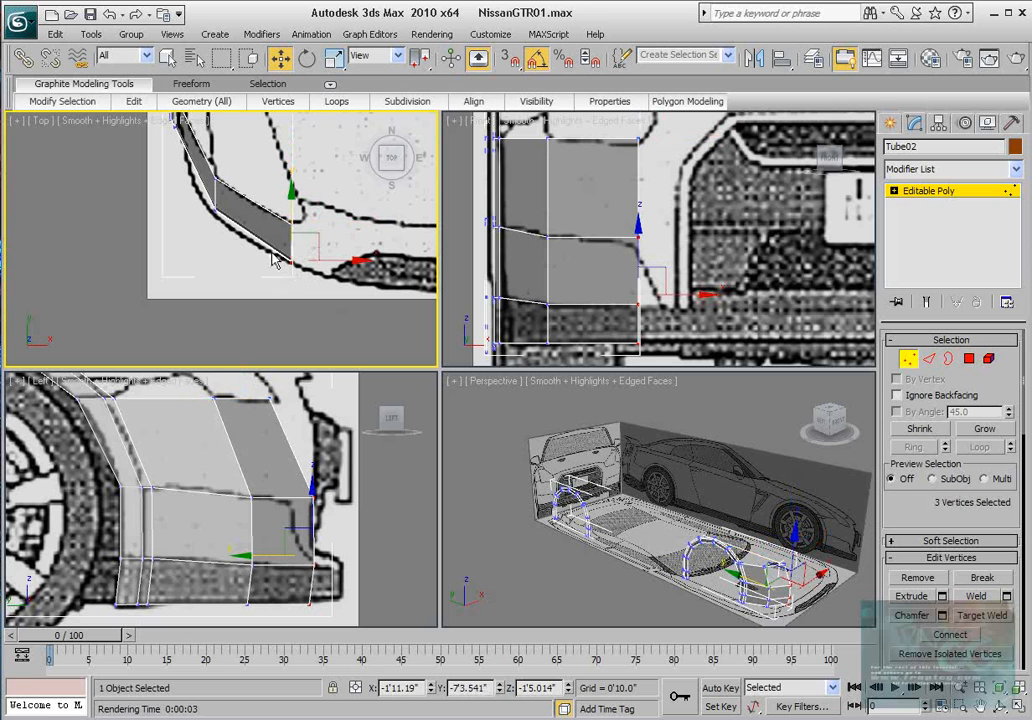
{"action": "left_click", "coordinate": [315, 498]}
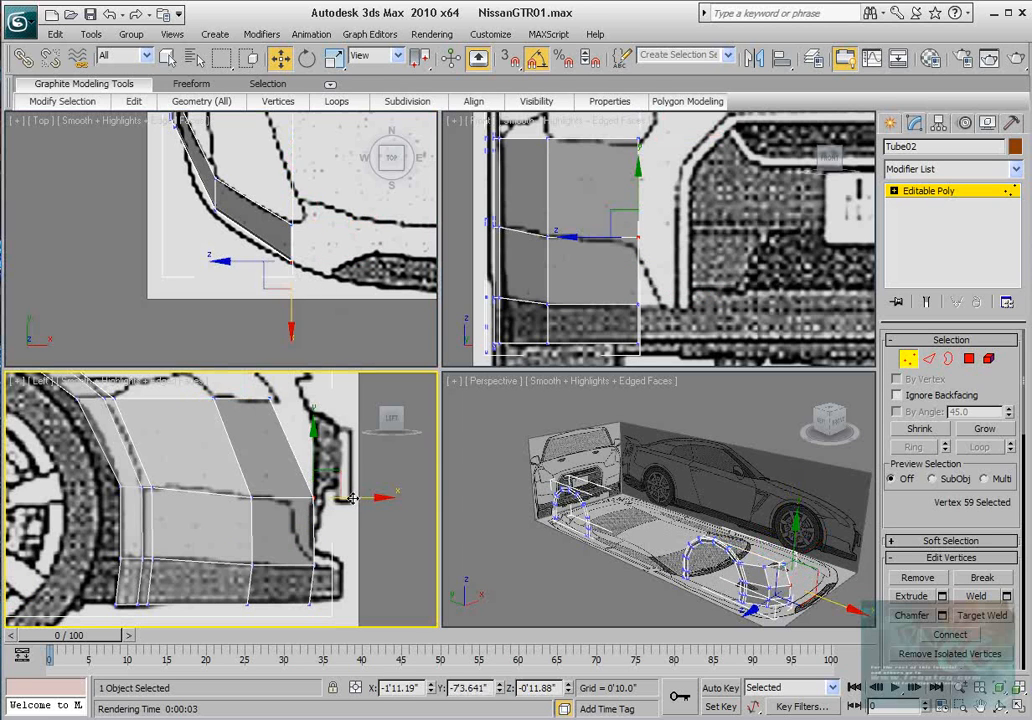
{"action": "left_click_drag", "start_coordinate": [352, 497], "coordinate": [345, 497]}
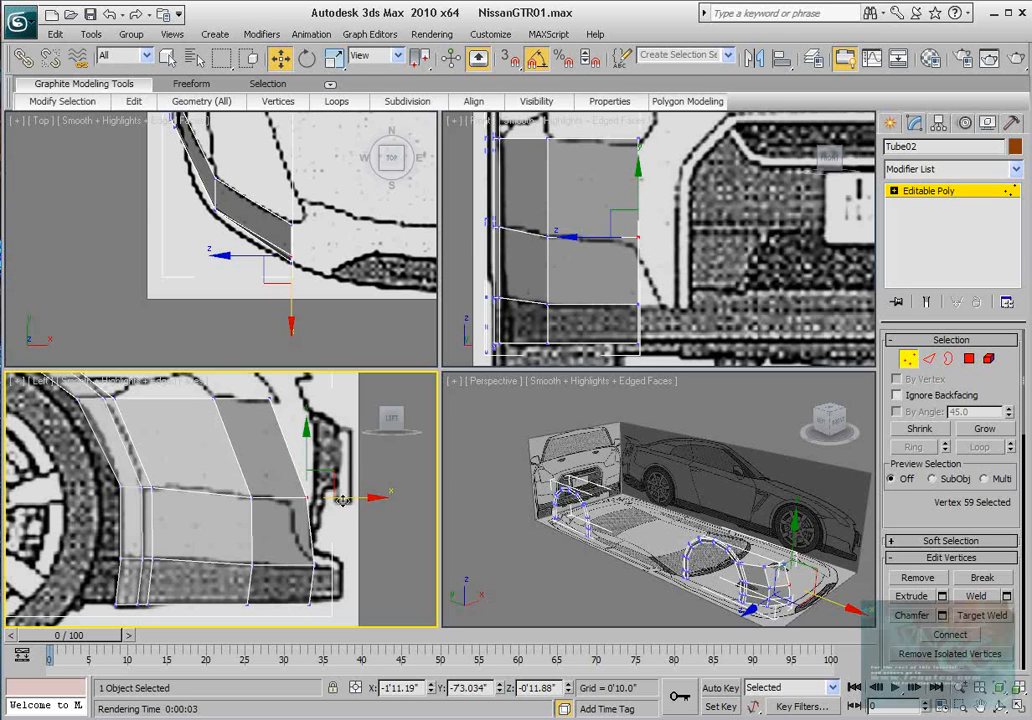
Move the middle-line front vertex to X -1'11.632", Z -1'0.475" in the Front view, and rearward to Y -7'1.541" in the Left view.
{"action": "left_click", "coordinate": [248, 497]}
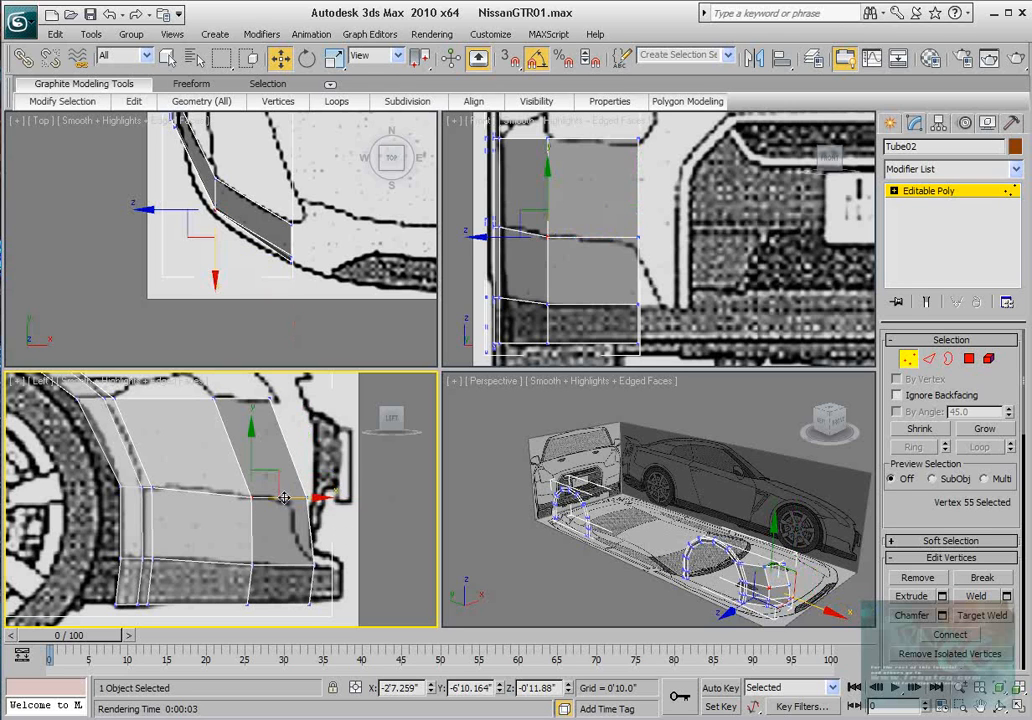
{"action": "left_click", "coordinate": [307, 498]}
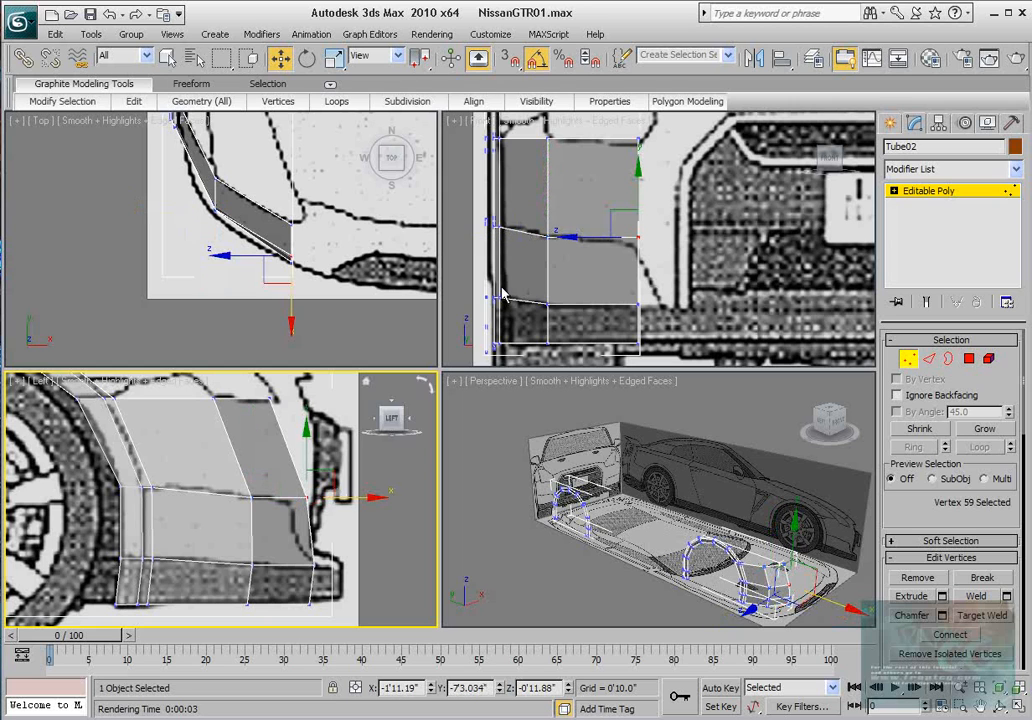
{"action": "right_click", "coordinate": [474, 212]}
{"action": "left_click_drag", "start_coordinate": [665, 221], "coordinate": [661, 222]}
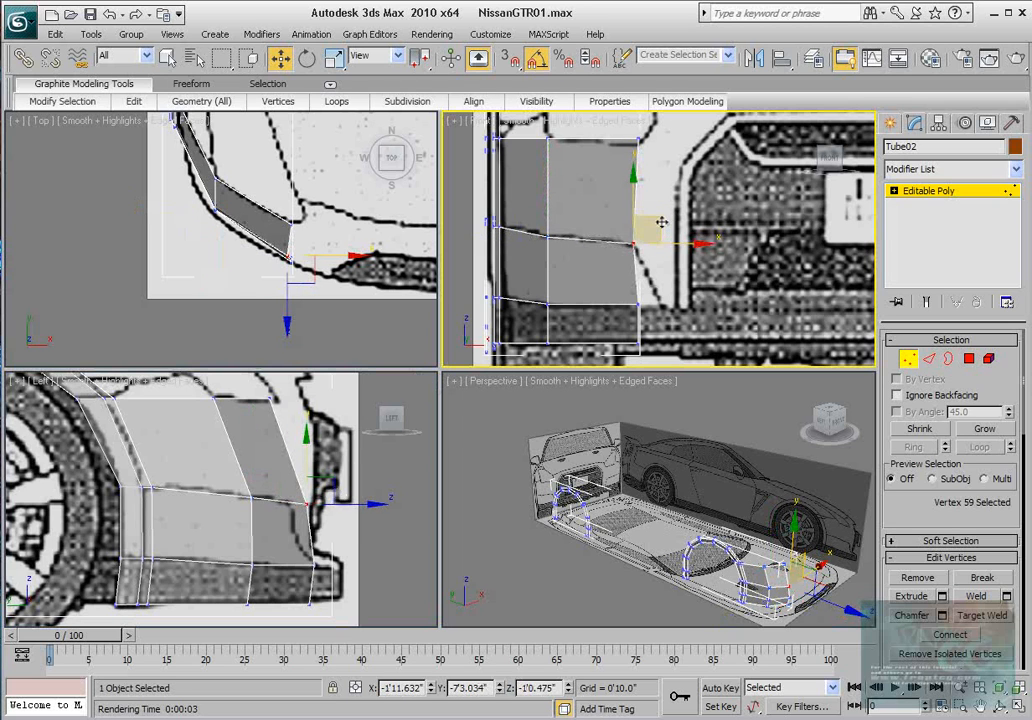
{"action": "left_click_drag", "start_coordinate": [350, 511], "coordinate": [325, 503]}
{"action": "middle_click_drag", "start_coordinate": [267, 479], "coordinate": [256, 453]}
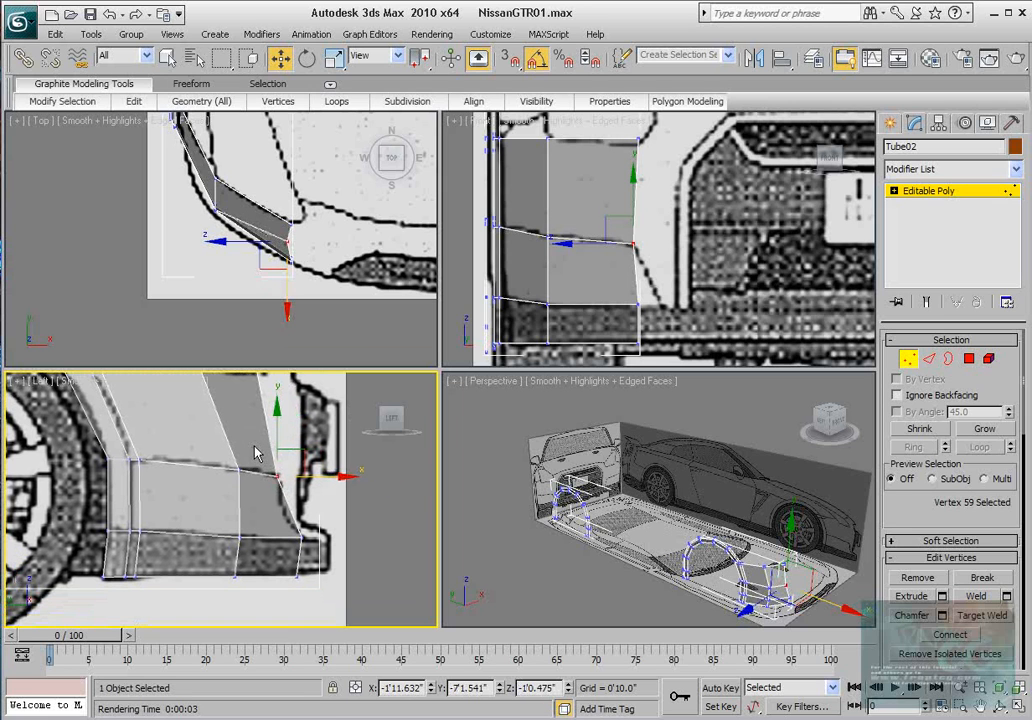
Extrude the panel's three front edges toward the grille in the Front view, make them planar in Z, and place them at X -1'7.639".
{"action": "key", "text": "2"}
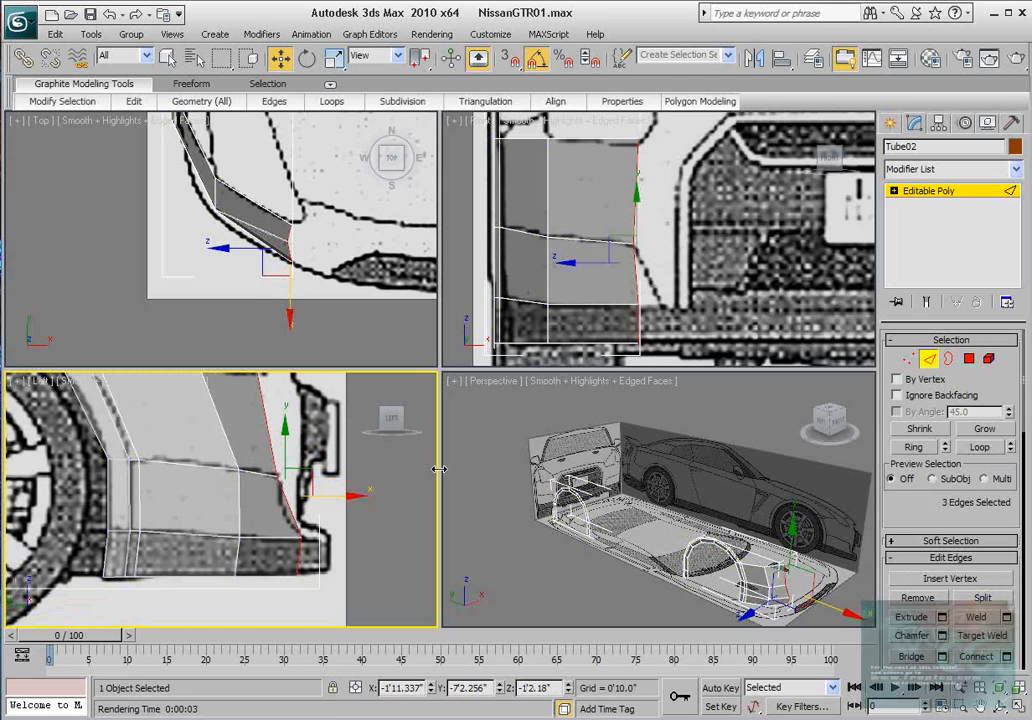
{"action": "middle_click_drag", "start_coordinate": [309, 571], "coordinate": [274, 586]}
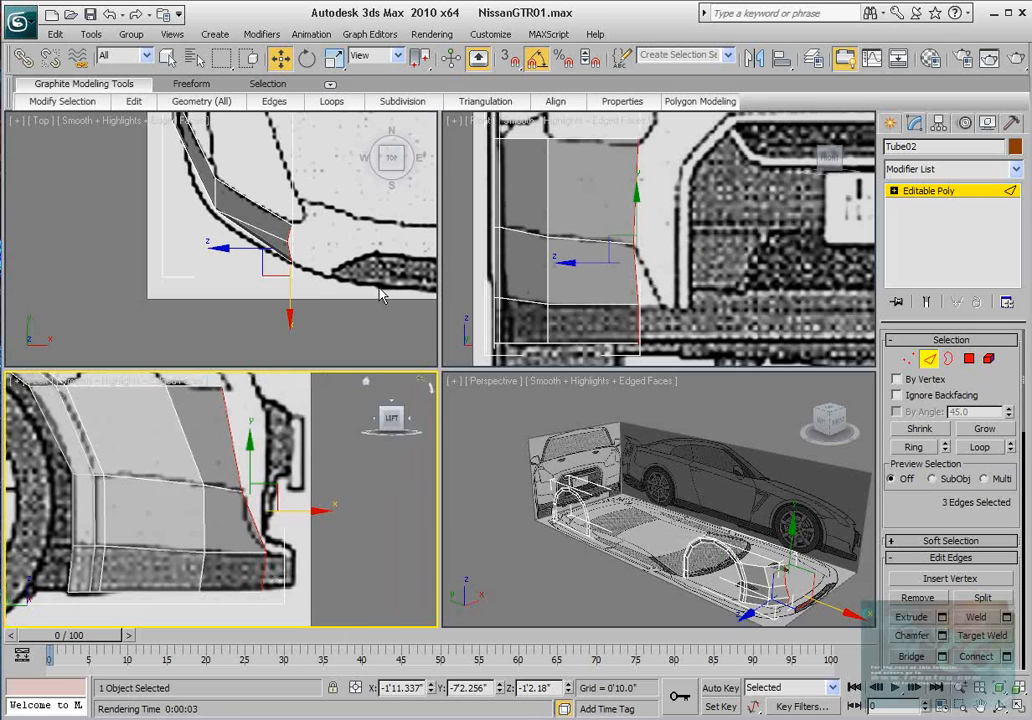
{"action": "middle_click_drag", "start_coordinate": [380, 289], "coordinate": [320, 296]}
{"action": "middle_click_drag", "start_coordinate": [643, 229], "coordinate": [597, 225]}
{"action": "left_click_drag", "start_coordinate": [638, 259], "coordinate": [705, 260], "text": "shift"}
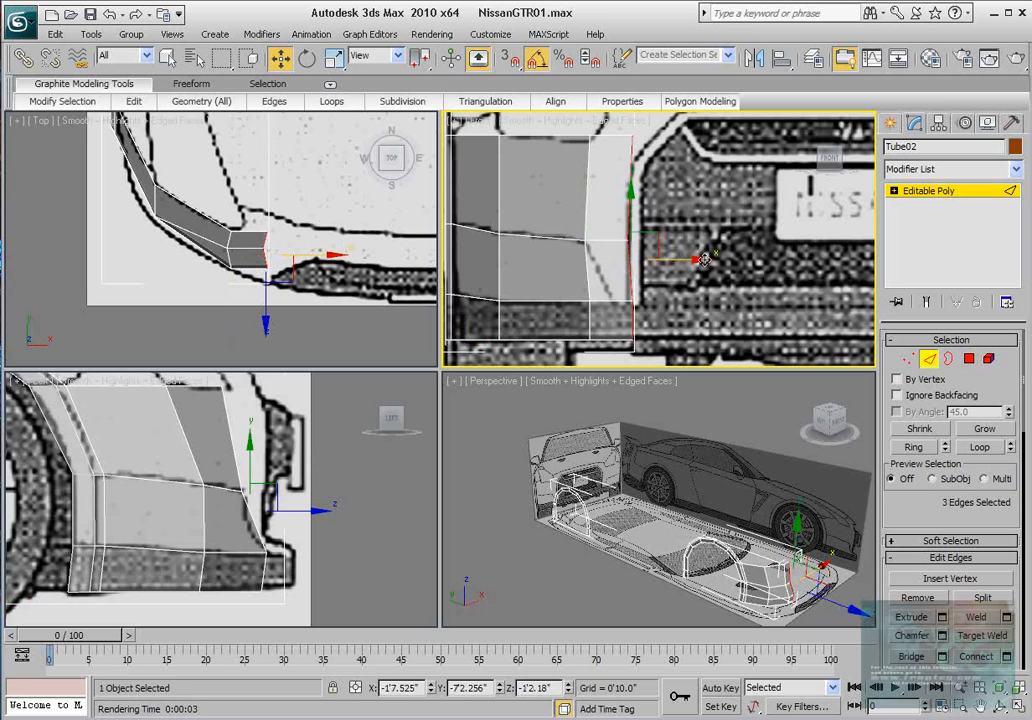
{"action": "scroll", "coordinate": [940, 494], "scroll_direction": "down", "scroll_amount": 10}
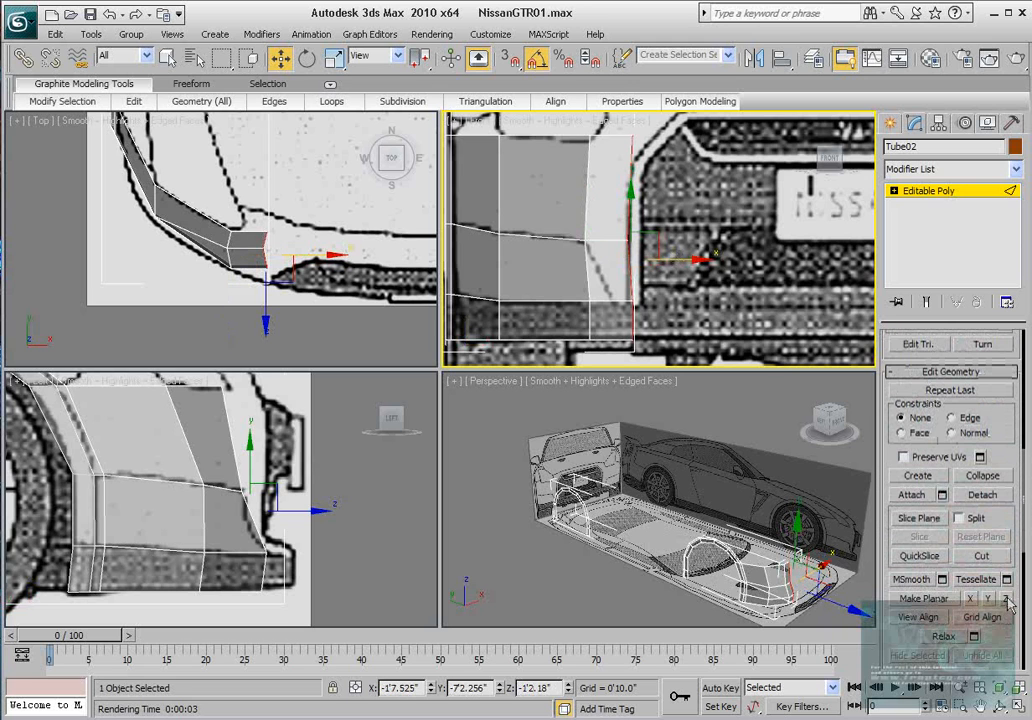
{"action": "left_click", "coordinate": [1007, 600]}
{"action": "scroll", "coordinate": [666, 250], "scroll_direction": "up", "scroll_amount": 2}
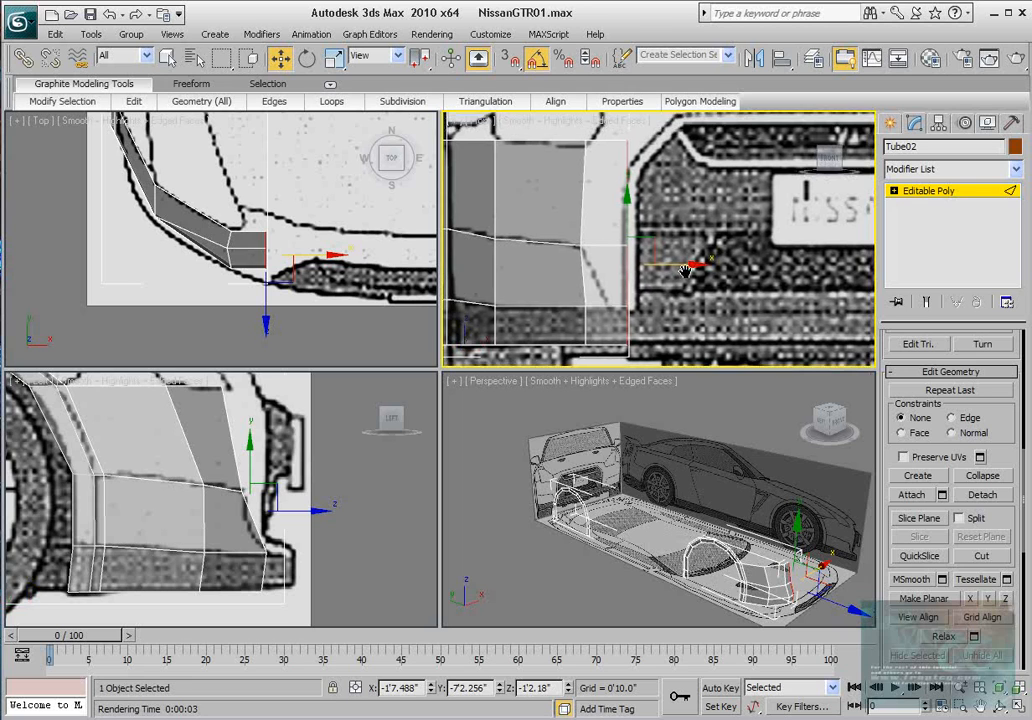
{"action": "left_click_drag", "start_coordinate": [656, 275], "coordinate": [652, 274]}
Move the three new front edges forward in the Top view to Y -7'3.739", following the bumper's curve.
{"action": "middle_click_drag", "start_coordinate": [266, 210], "coordinate": [256, 188]}
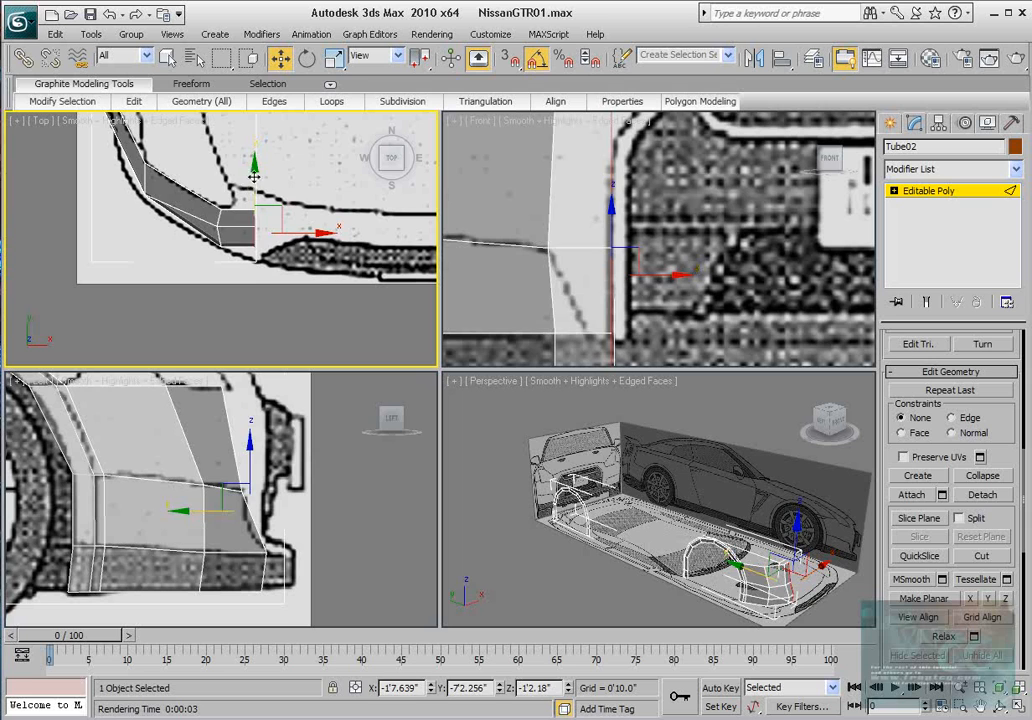
{"action": "left_click_drag", "start_coordinate": [254, 178], "coordinate": [255, 190]}
{"action": "middle_click_drag", "start_coordinate": [290, 221], "coordinate": [284, 211]}
{"action": "scroll", "coordinate": [282, 208], "scroll_direction": "up", "scroll_amount": 2}
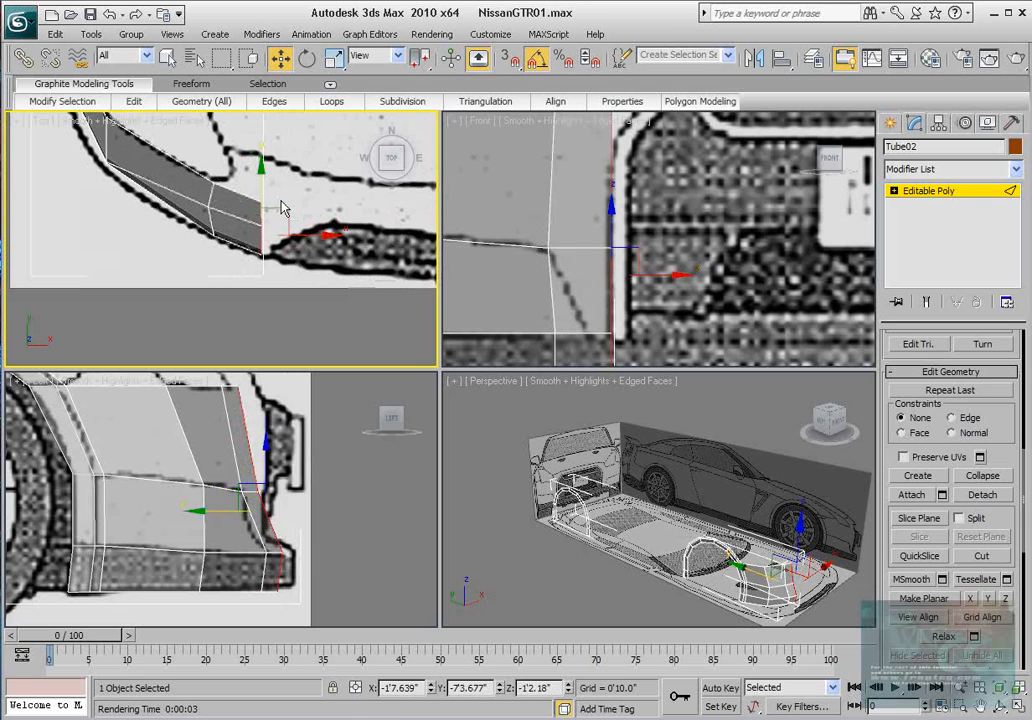
{"action": "left_click_drag", "start_coordinate": [261, 180], "coordinate": [261, 182]}
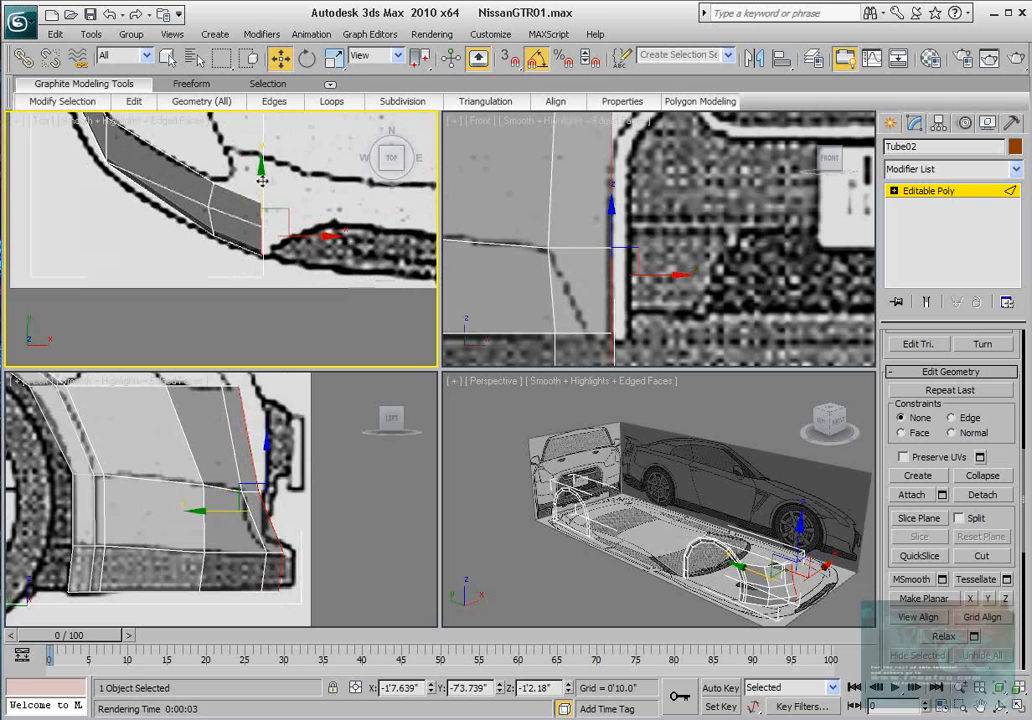
{"action": "scroll", "coordinate": [288, 228], "scroll_direction": "down", "scroll_amount": 2}
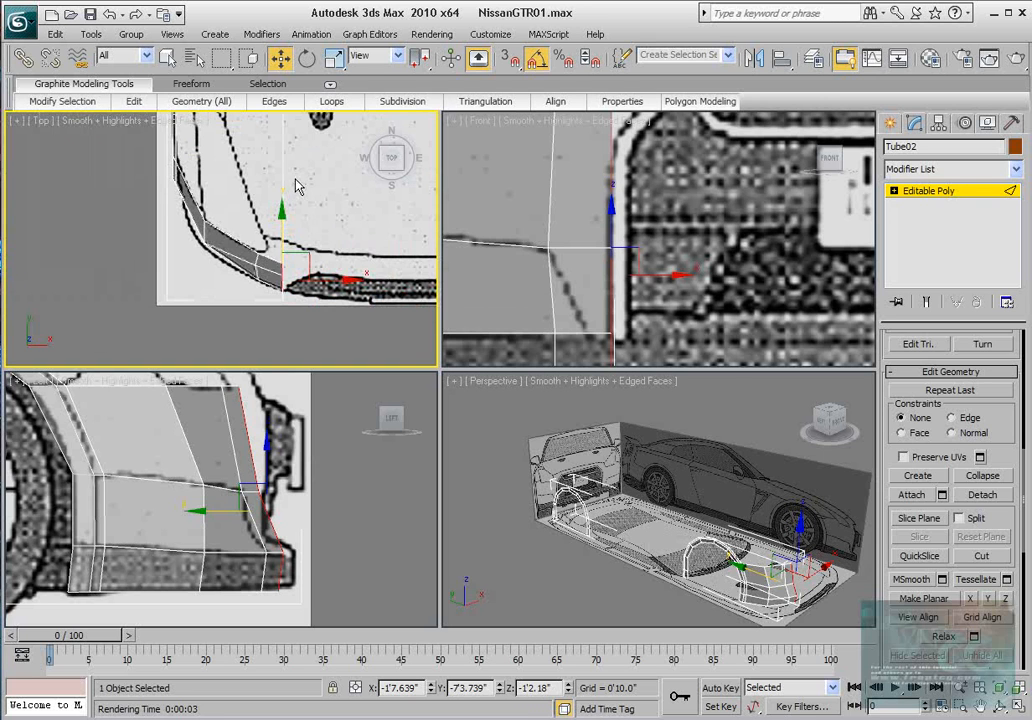
{"action": "scroll", "coordinate": [172, 488], "scroll_direction": "up", "scroll_amount": 2}
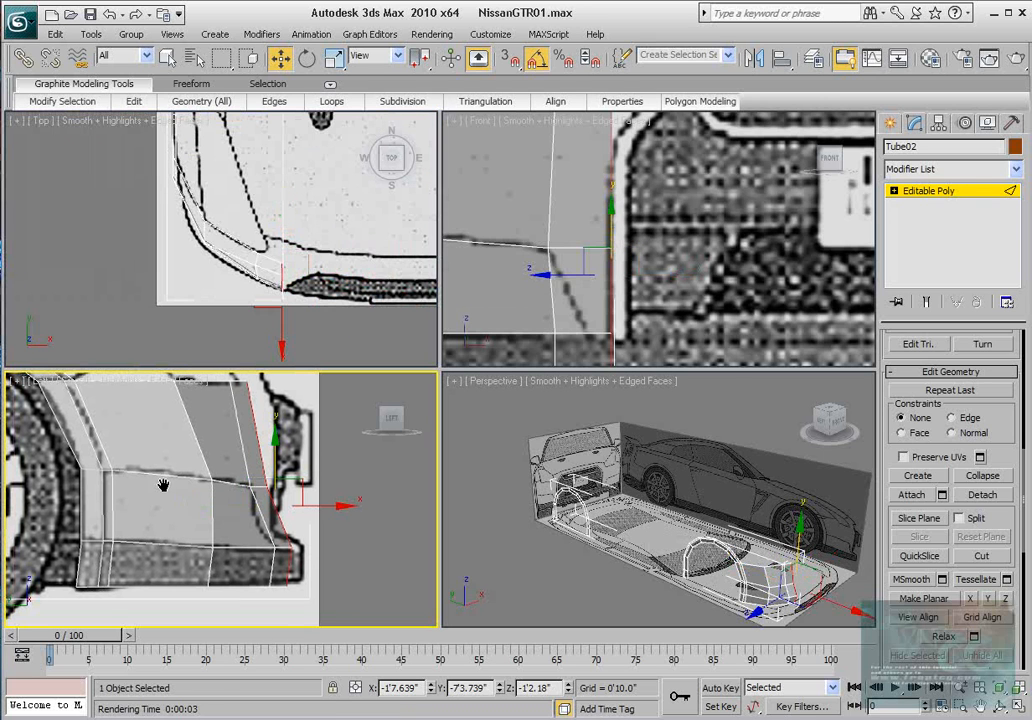
Move the three bottom vertices of the front wheel arch strip inward in the Front view to X -2'10.562".
{"action": "left_click", "coordinate": [903, 191]}
{"action": "left_click", "coordinate": [907, 357]}
{"action": "middle_click_drag", "start_coordinate": [491, 229], "coordinate": [636, 209]}
{"action": "scroll", "coordinate": [588, 226], "scroll_direction": "down", "scroll_amount": 3}
{"action": "left_click_drag", "start_coordinate": [62, 594], "coordinate": [128, 566]}
{"action": "scroll", "coordinate": [612, 270], "scroll_direction": "up", "scroll_amount": 2}
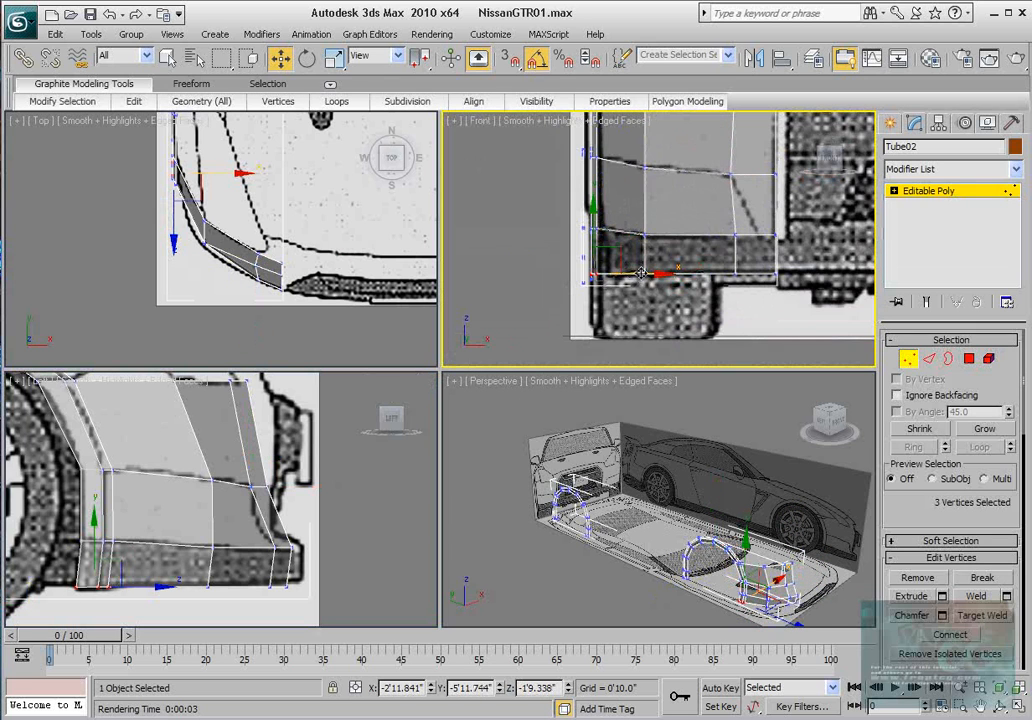
{"action": "left_click_drag", "start_coordinate": [640, 272], "coordinate": [648, 273]}
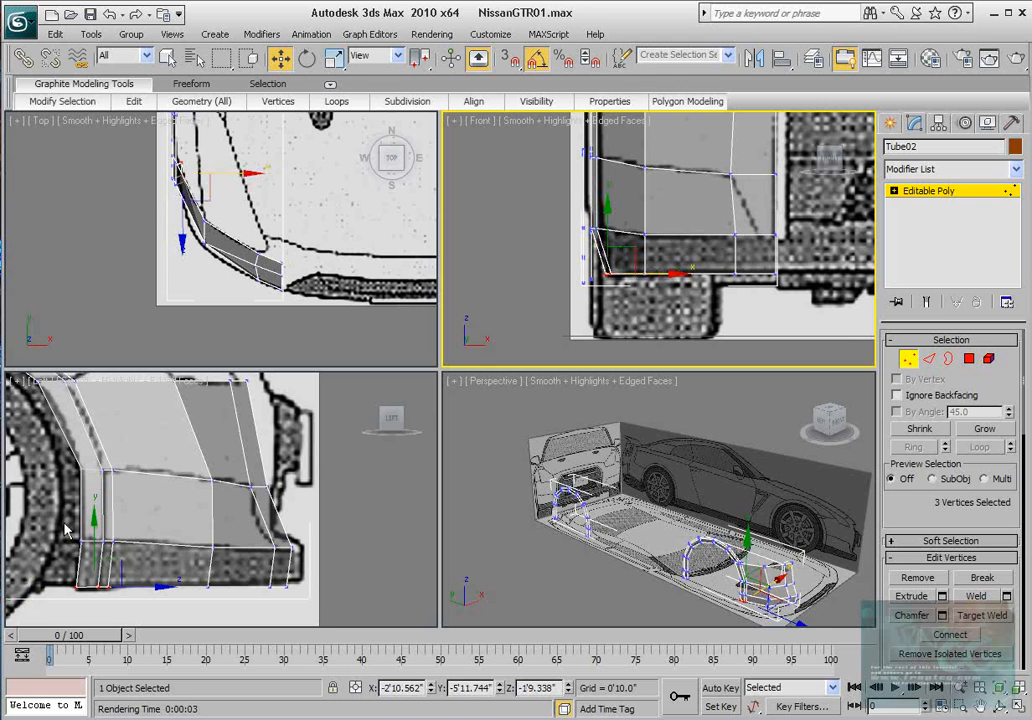
Move the arch strip's next two vertex rows above the bottom inward in the Front view to X -2'11.249" and X -2'11.407".
{"action": "left_click_drag", "start_coordinate": [64, 525], "coordinate": [128, 556]}
{"action": "scroll", "coordinate": [654, 200], "scroll_direction": "up", "scroll_amount": 2}
{"action": "middle_click_drag", "start_coordinate": [654, 200], "coordinate": [653, 247]}
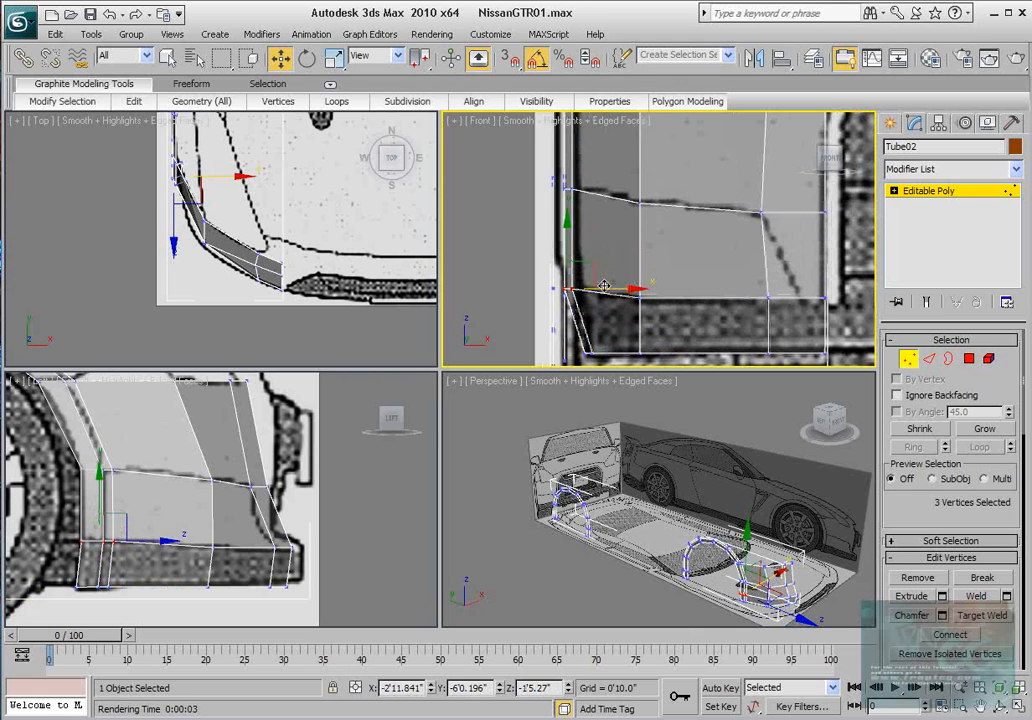
{"action": "left_click_drag", "start_coordinate": [604, 286], "coordinate": [613, 287]}
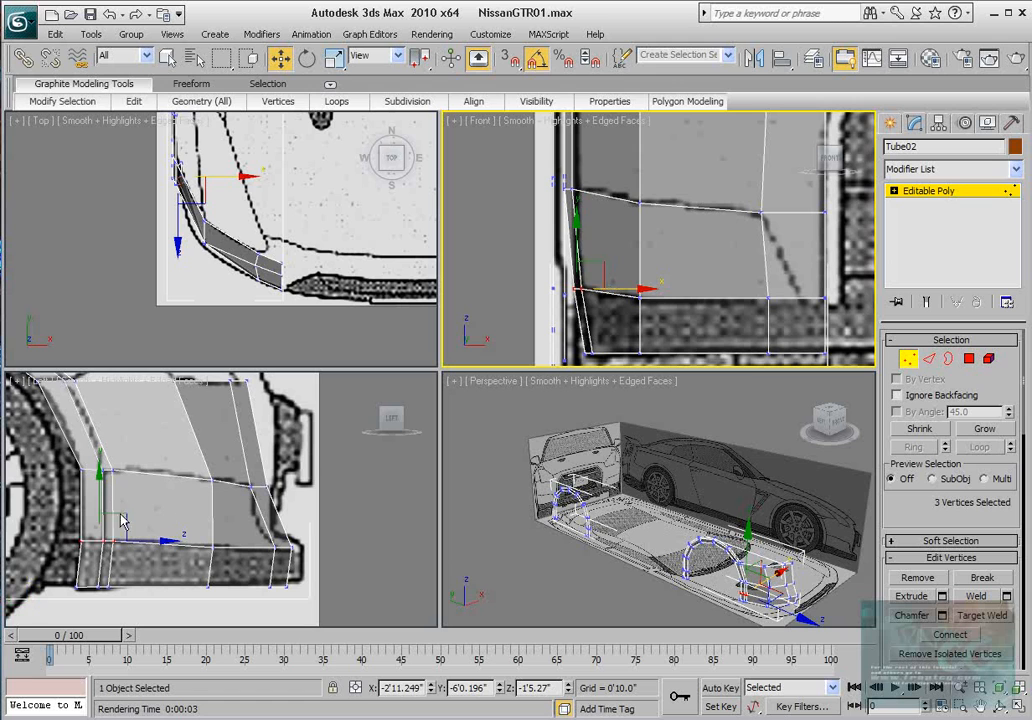
{"action": "left_click_drag", "start_coordinate": [66, 455], "coordinate": [125, 484]}
{"action": "middle_click_drag", "start_coordinate": [666, 208], "coordinate": [662, 254]}
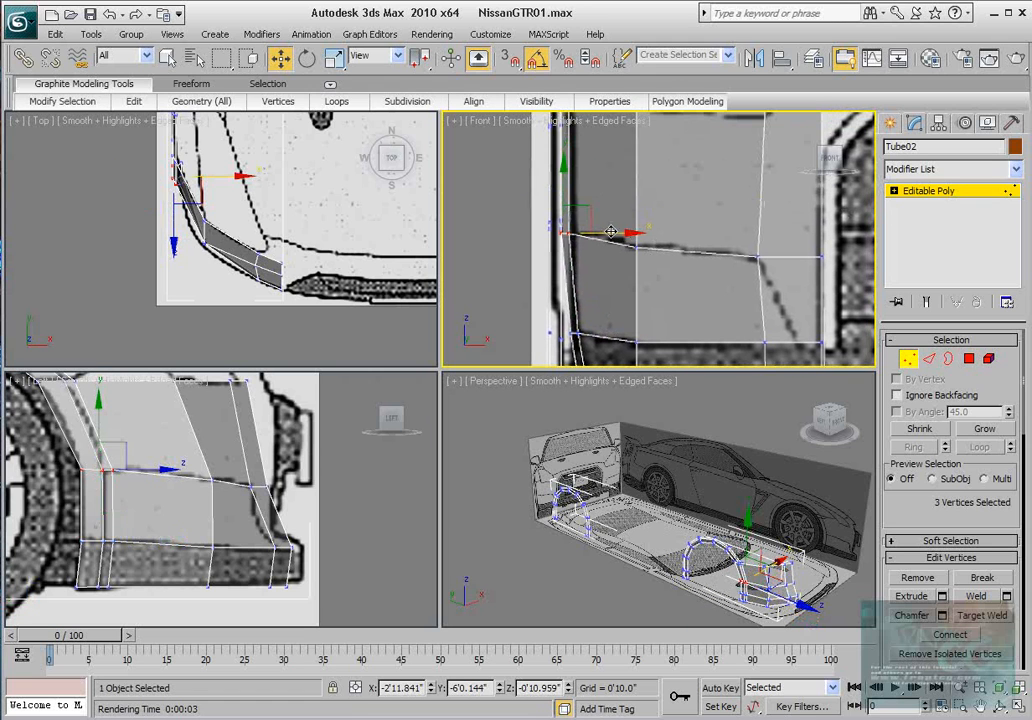
{"action": "left_click_drag", "start_coordinate": [613, 232], "coordinate": [619, 231]}
Move the arch strip's three vertices at the panel's top edge inward in the Front view to X -2'11.68".
{"action": "middle_click_drag", "start_coordinate": [631, 184], "coordinate": [482, 331]}
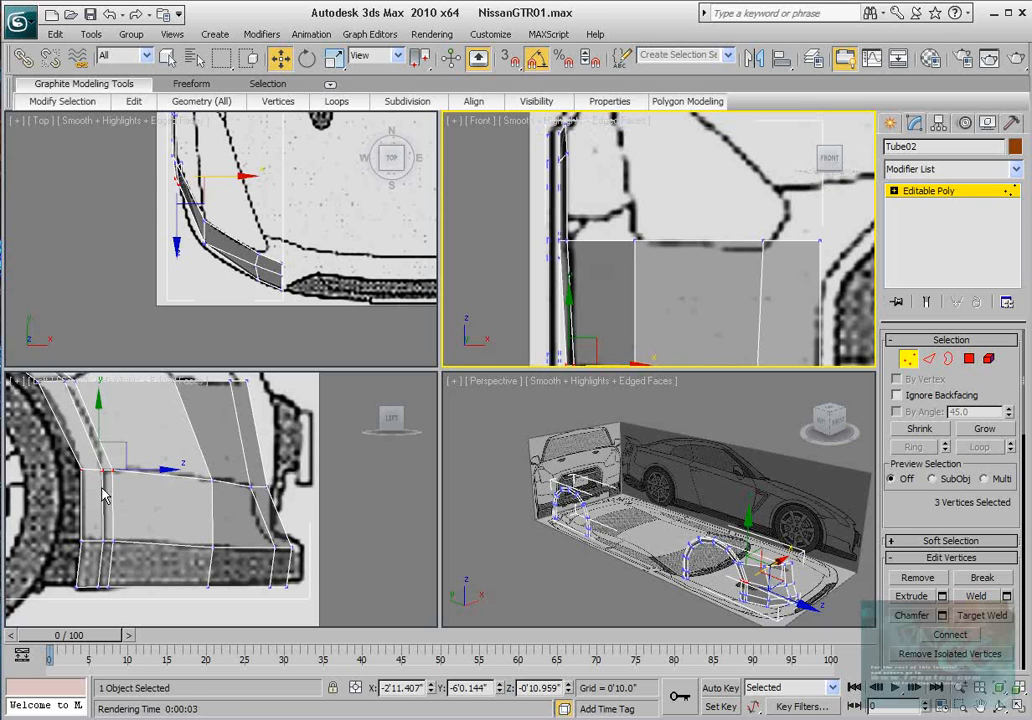
{"action": "middle_click_drag", "start_coordinate": [80, 429], "coordinate": [108, 484]}
{"action": "left_click_drag", "start_coordinate": [62, 445], "coordinate": [118, 425]}
{"action": "middle_click_drag", "start_coordinate": [631, 247], "coordinate": [633, 264]}
{"action": "scroll", "coordinate": [633, 264], "scroll_direction": "up", "scroll_amount": 2}
{"action": "left_click_drag", "start_coordinate": [566, 270], "coordinate": [569, 270]}
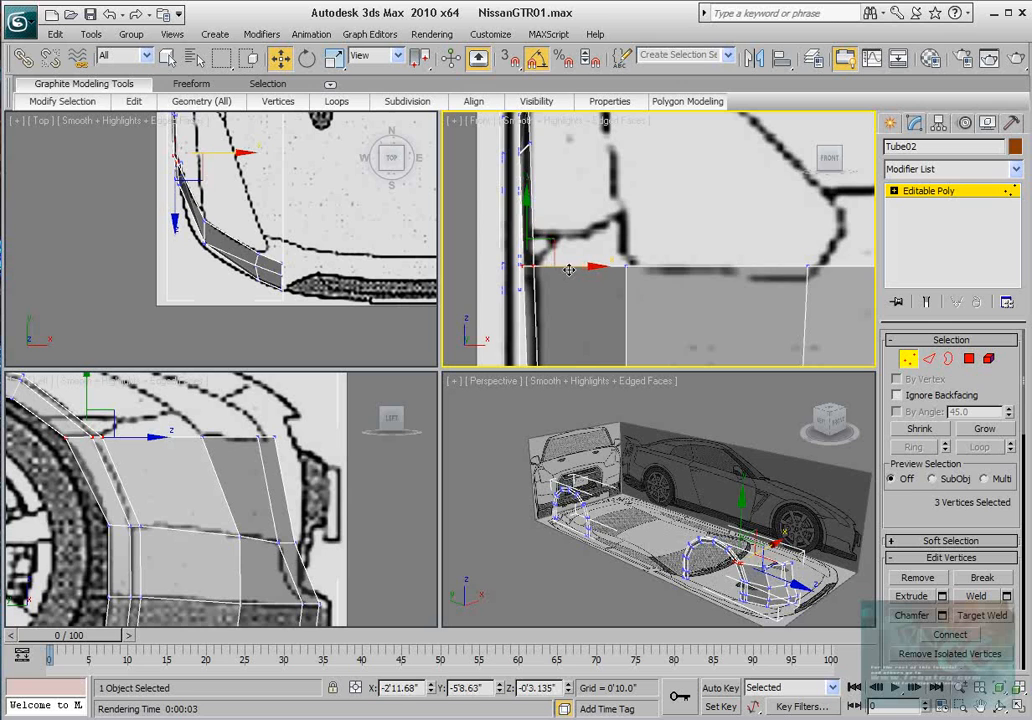
Move the three lower vertices at the panel's first bend forward in the Top view to Y -6'10.573", matching the bumper outline.
{"action": "scroll", "coordinate": [555, 281], "scroll_direction": "down", "scroll_amount": 4}
{"action": "middle_click_drag", "start_coordinate": [599, 242], "coordinate": [570, 230]}
{"action": "scroll", "coordinate": [570, 230], "scroll_direction": "down", "scroll_amount": 1}
{"action": "middle_click_drag", "start_coordinate": [244, 464], "coordinate": [236, 389]}
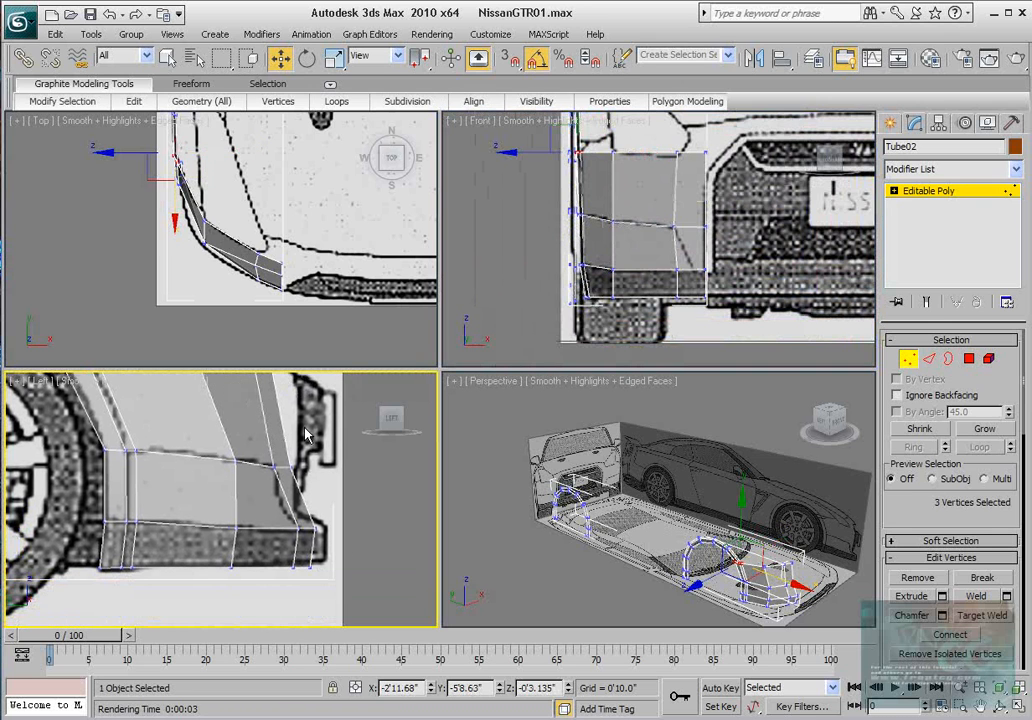
{"action": "scroll", "coordinate": [265, 235], "scroll_direction": "up", "scroll_amount": 2}
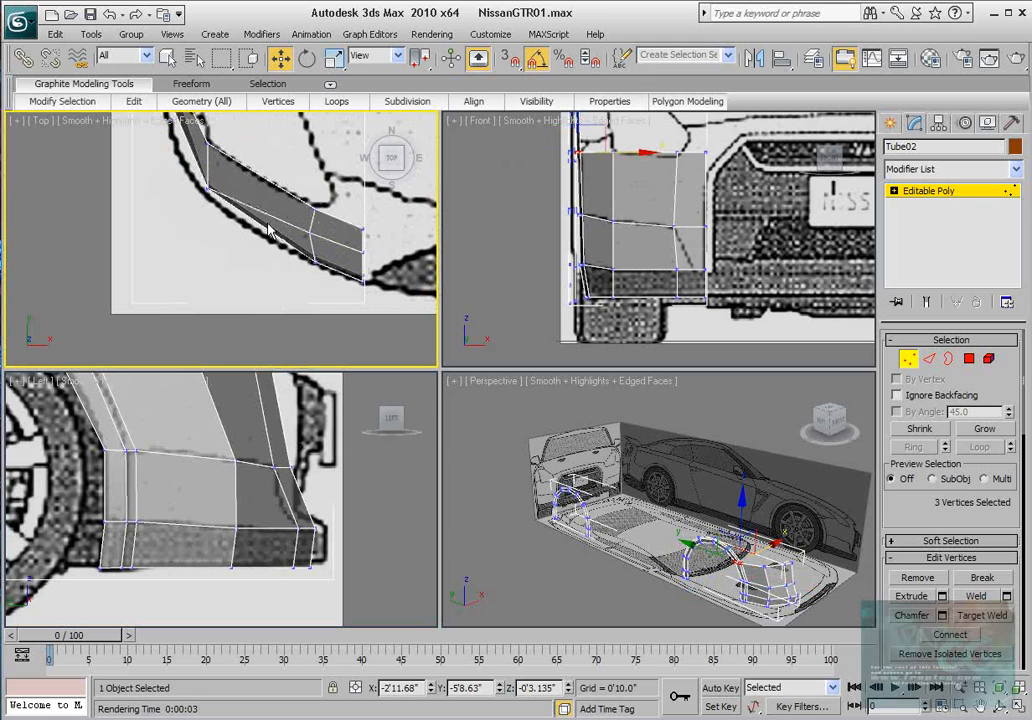
{"action": "left_click_drag", "start_coordinate": [226, 180], "coordinate": [197, 200]}
{"action": "middle_click_drag", "start_coordinate": [208, 142], "coordinate": [208, 164]}
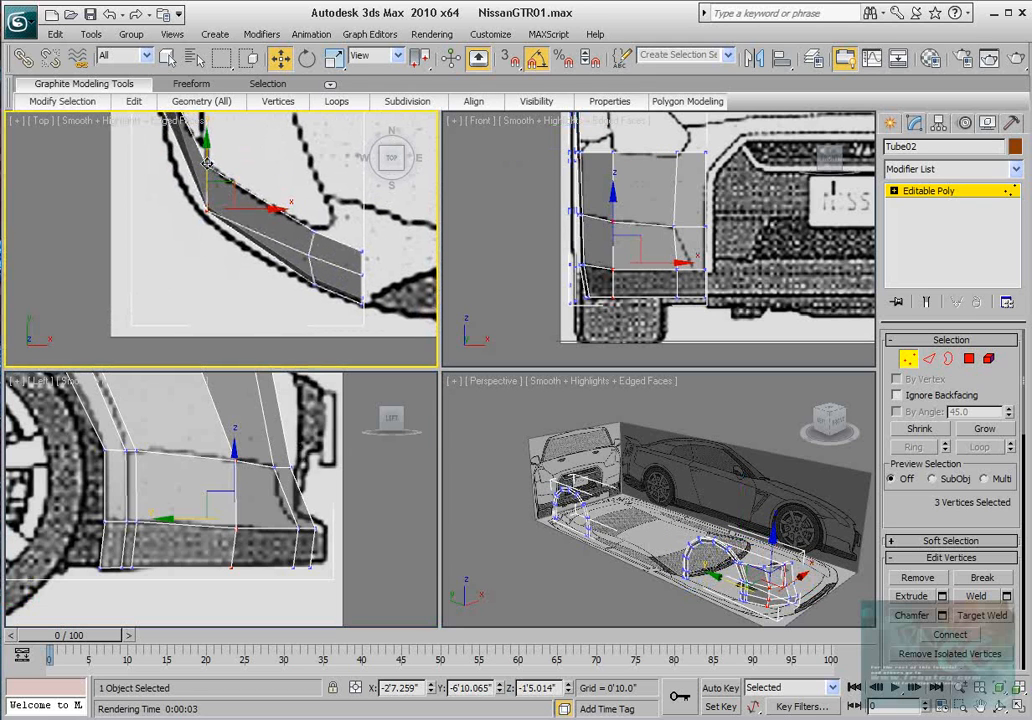
{"action": "left_click_drag", "start_coordinate": [208, 164], "coordinate": [203, 176]}
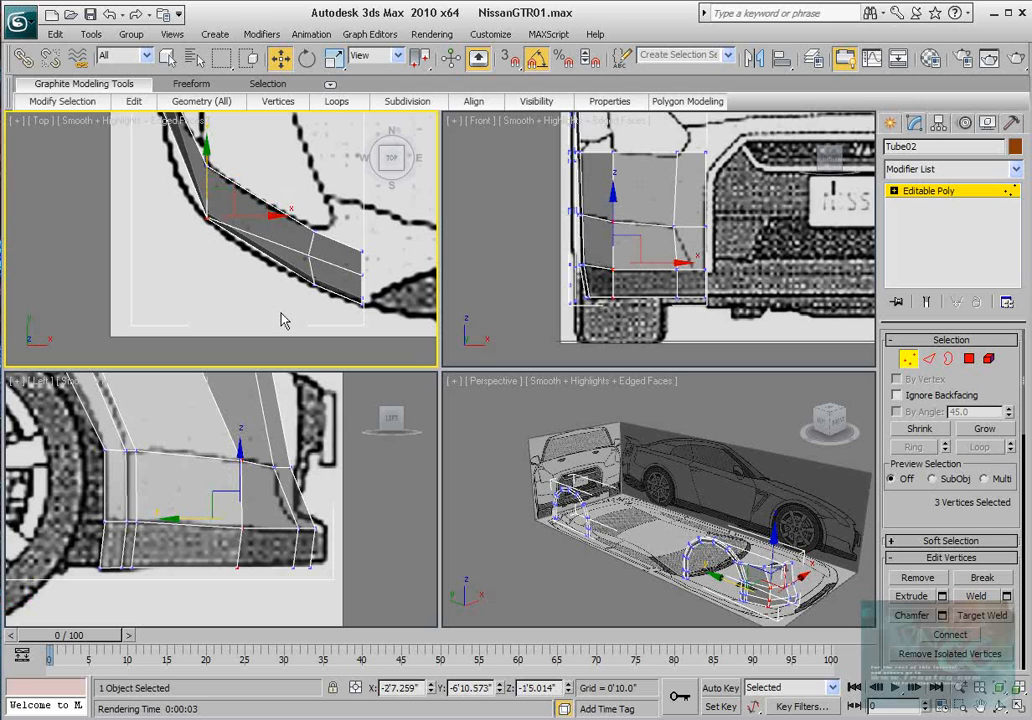
Move the middle-line vertex at the panel's first bend rearward in the Left view to Y -6'10.01".
{"action": "middle_click_drag", "start_coordinate": [315, 612], "coordinate": [280, 602]}
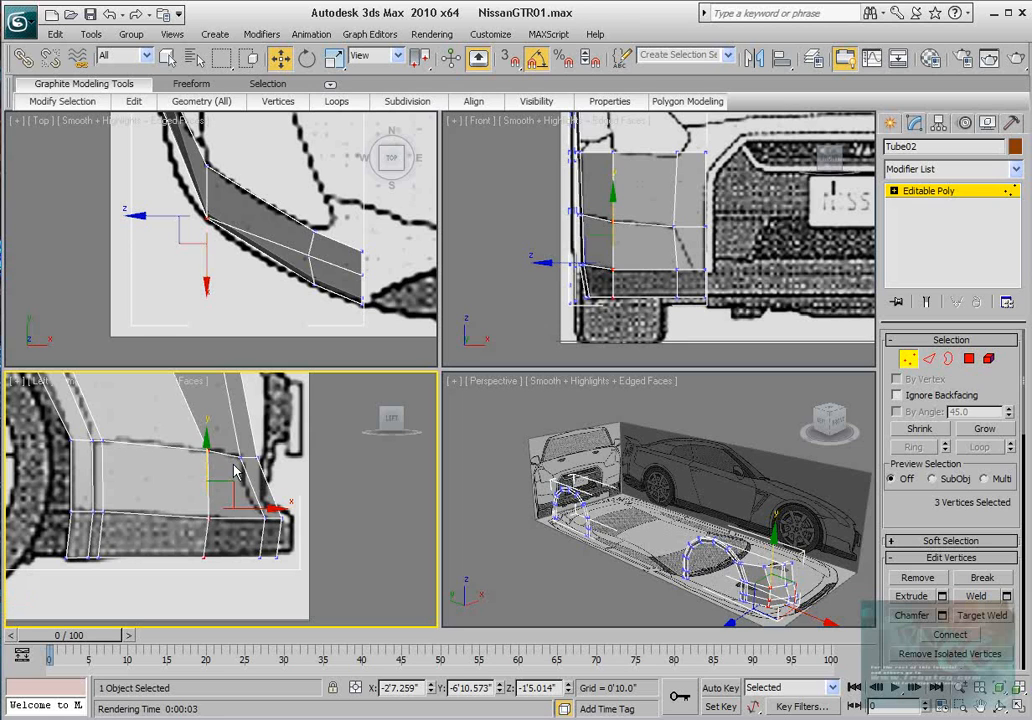
{"action": "left_click_drag", "start_coordinate": [197, 440], "coordinate": [246, 452]}
{"action": "middle_click_drag", "start_coordinate": [250, 462], "coordinate": [243, 480]}
{"action": "scroll", "coordinate": [243, 478], "scroll_direction": "down", "scroll_amount": 2}
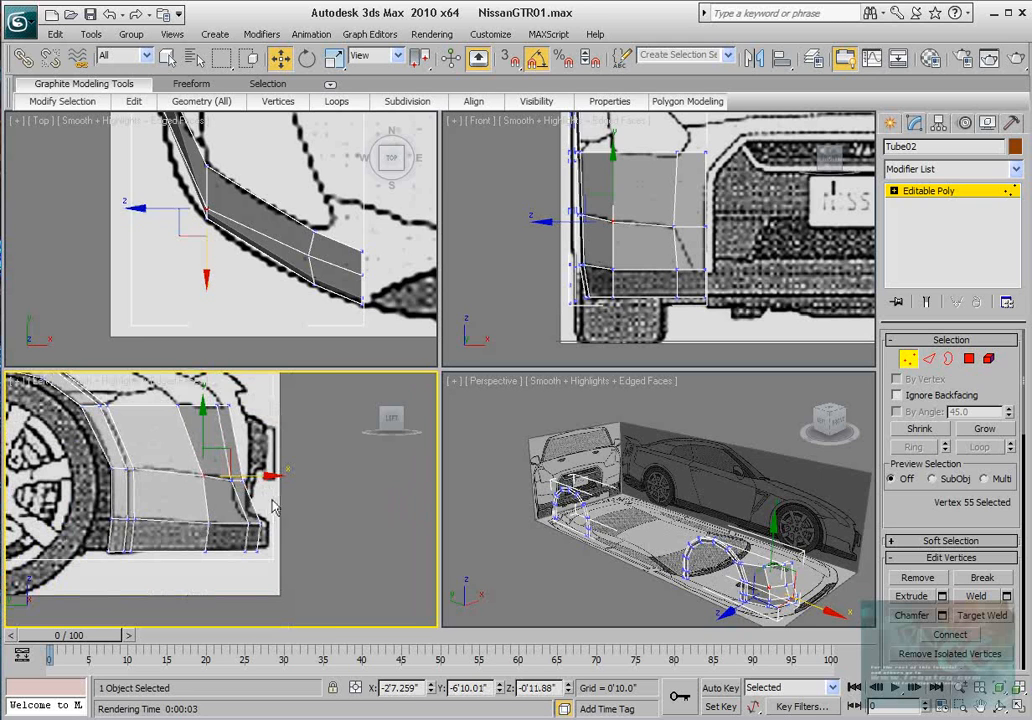
Lower the newest panel section's upper front vertex in the Front view to X -1'7.632", Z -0'6.112", beside the grille surround's corner.
{"action": "middle_click_drag", "start_coordinate": [677, 525], "coordinate": [529, 478]}
{"action": "scroll", "coordinate": [291, 506], "scroll_direction": "up", "scroll_amount": 4}
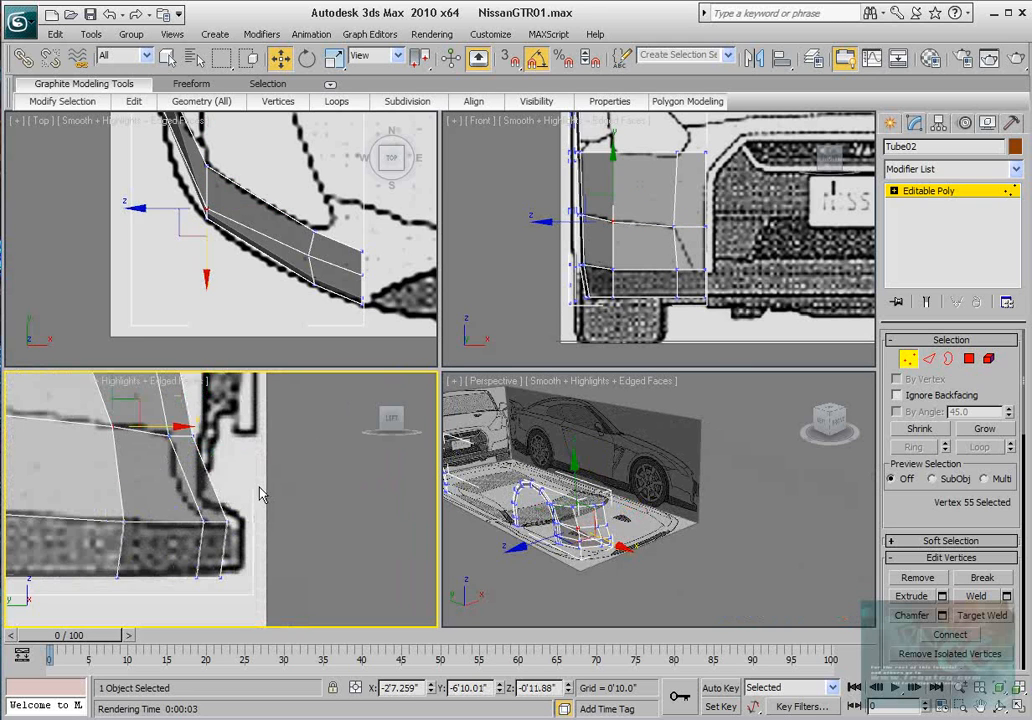
{"action": "middle_click_drag", "start_coordinate": [750, 183], "coordinate": [725, 200]}
{"action": "scroll", "coordinate": [710, 220], "scroll_direction": "up", "scroll_amount": 2}
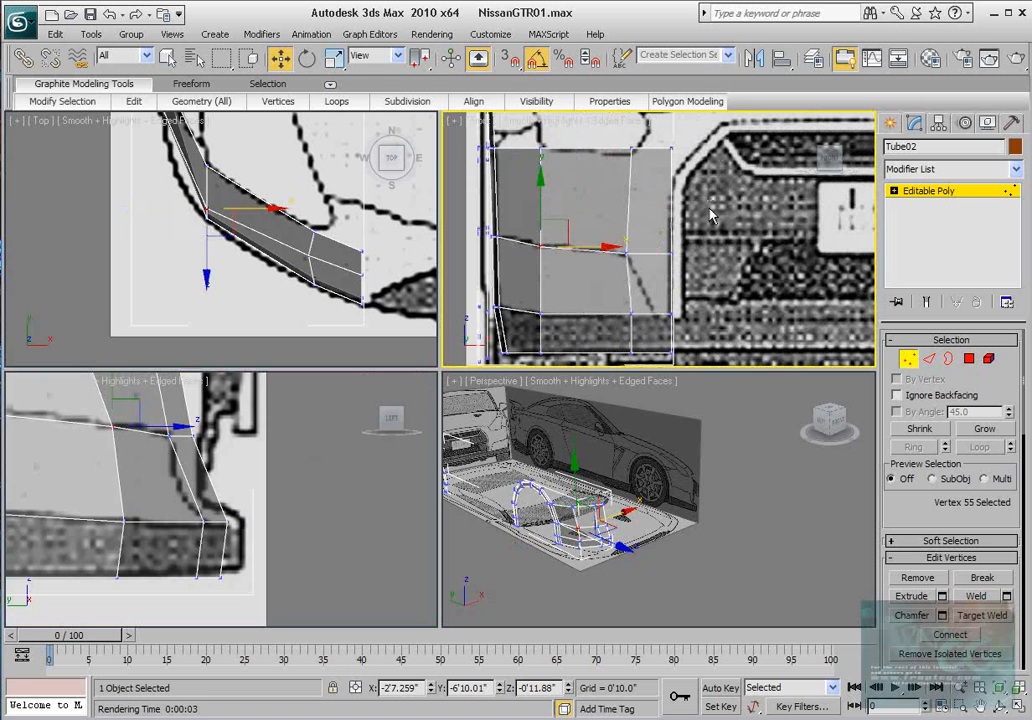
{"action": "scroll", "coordinate": [676, 259], "scroll_direction": "up", "scroll_amount": 3}
{"action": "left_click", "coordinate": [928, 359]}
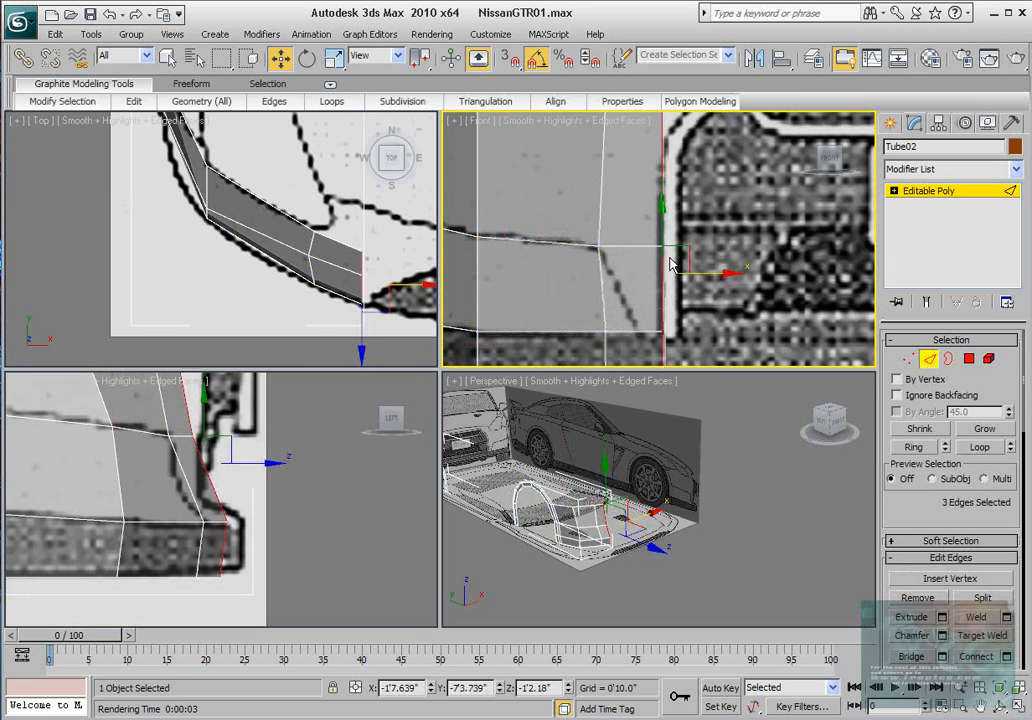
{"action": "scroll", "coordinate": [705, 295], "scroll_direction": "down", "scroll_amount": 3}
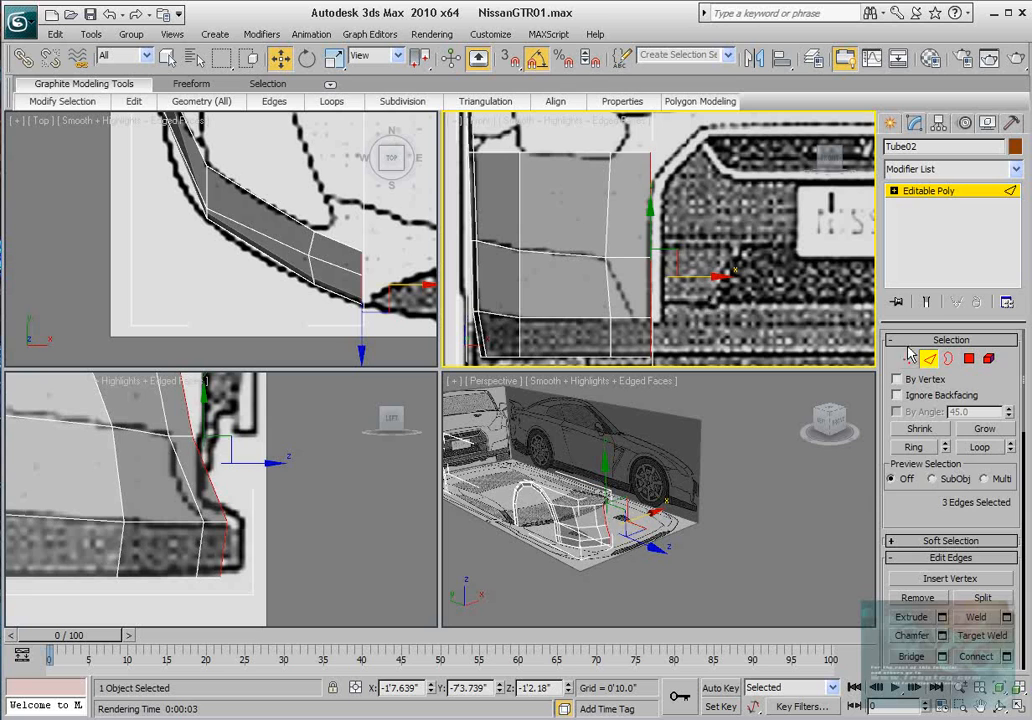
{"action": "left_click", "coordinate": [908, 358]}
{"action": "middle_click_drag", "start_coordinate": [674, 125], "coordinate": [652, 178]}
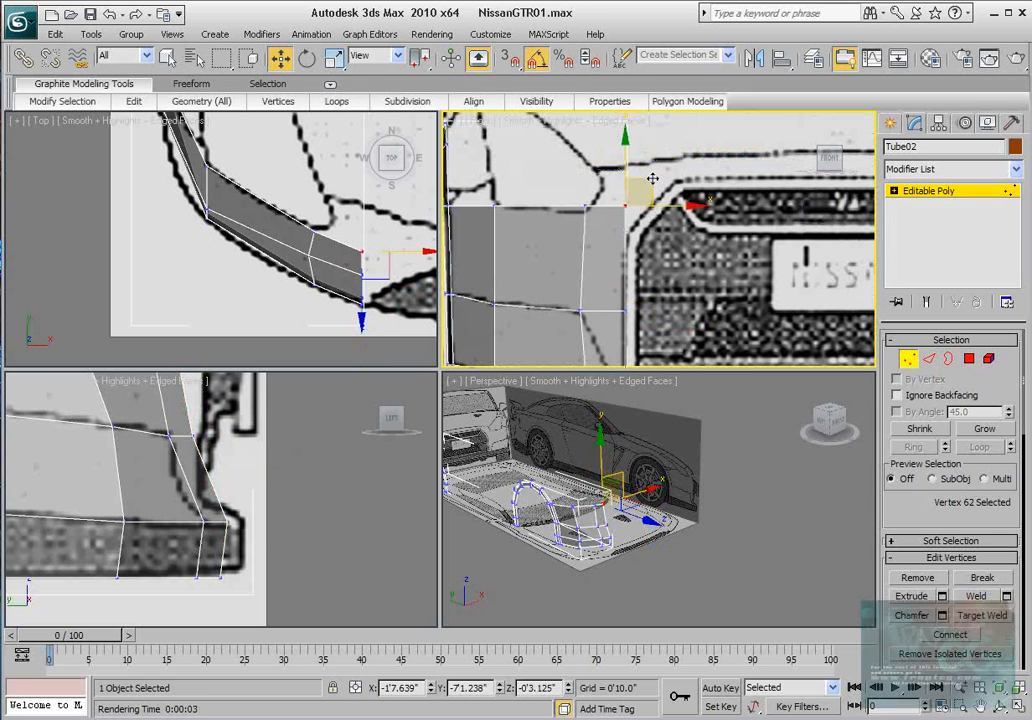
{"action": "left_click_drag", "start_coordinate": [652, 178], "coordinate": [653, 211]}
Move the newest section's upper front vertex forward to the grille in the Left view, and its middle-line front vertex forward to Y -7'3.605".
{"action": "scroll", "coordinate": [216, 222], "scroll_direction": "down", "scroll_amount": 2}
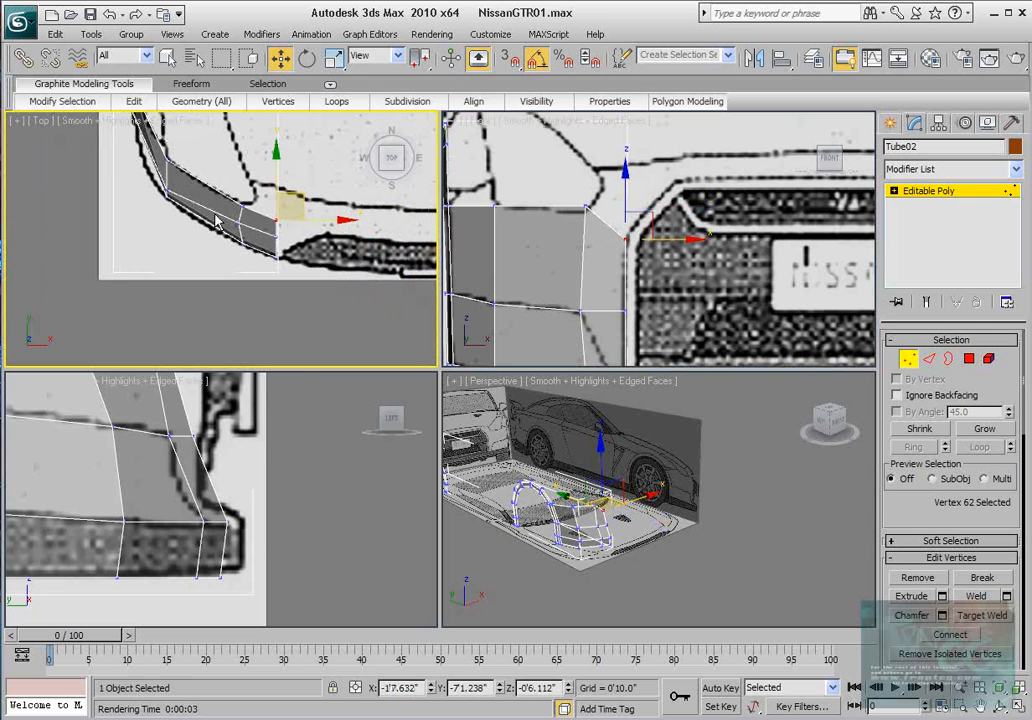
{"action": "middle_click_drag", "start_coordinate": [264, 425], "coordinate": [256, 536]}
{"action": "left_click_drag", "start_coordinate": [204, 445], "coordinate": [243, 445]}
{"action": "left_click", "coordinate": [186, 547]}
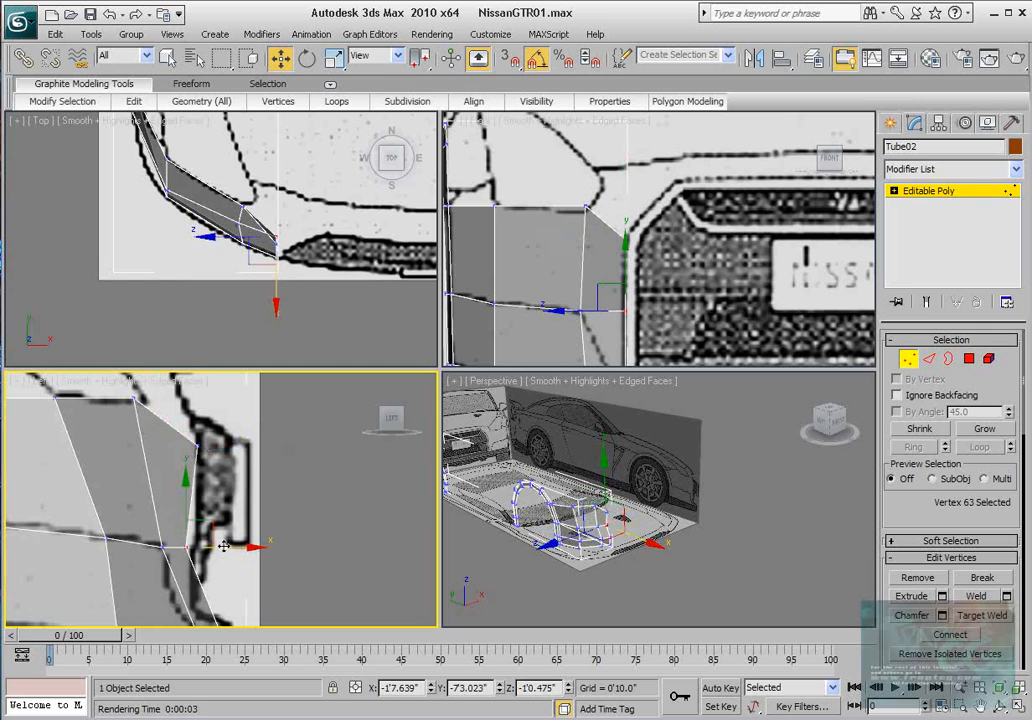
{"action": "left_click_drag", "start_coordinate": [223, 547], "coordinate": [233, 547]}
{"action": "scroll", "coordinate": [230, 482], "scroll_direction": "down", "scroll_amount": 3}
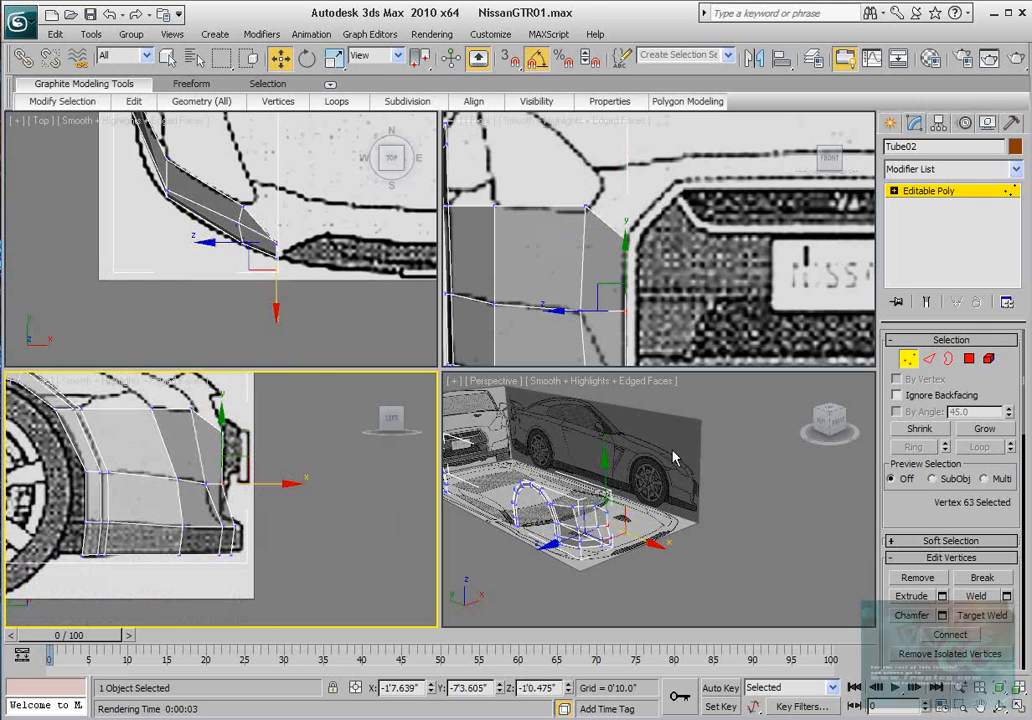
Connect the panel's vertical edges between the middle line and the lower line with 1 segment at slide -33.
{"action": "left_click", "coordinate": [929, 358]}
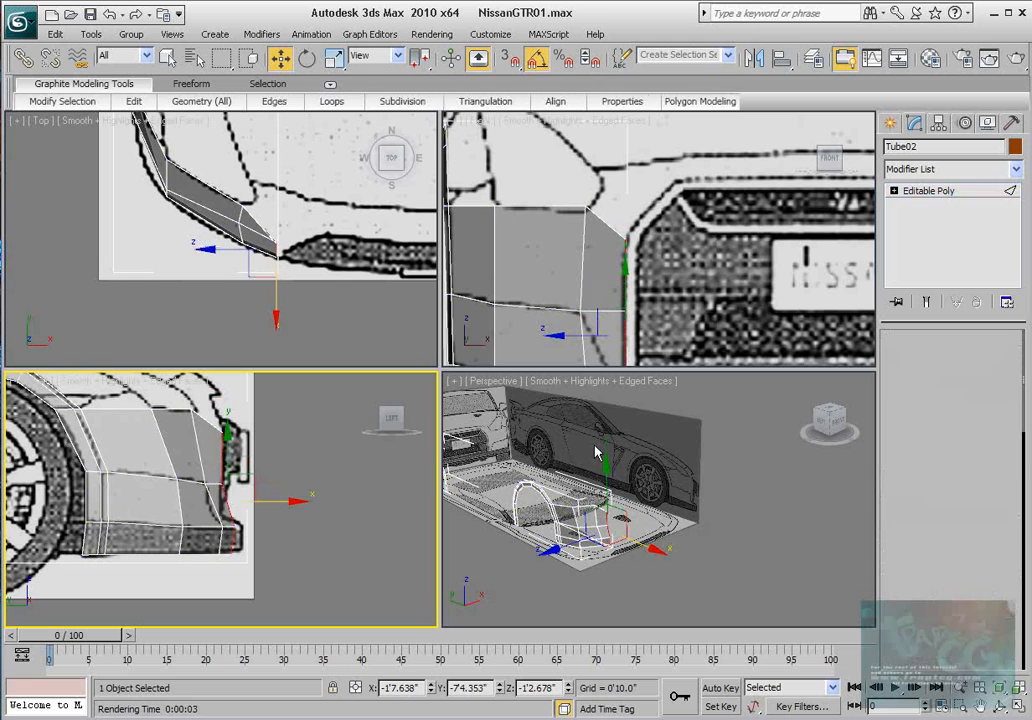
{"action": "left_click", "coordinate": [244, 508]}
{"action": "left_click", "coordinate": [930, 450]}
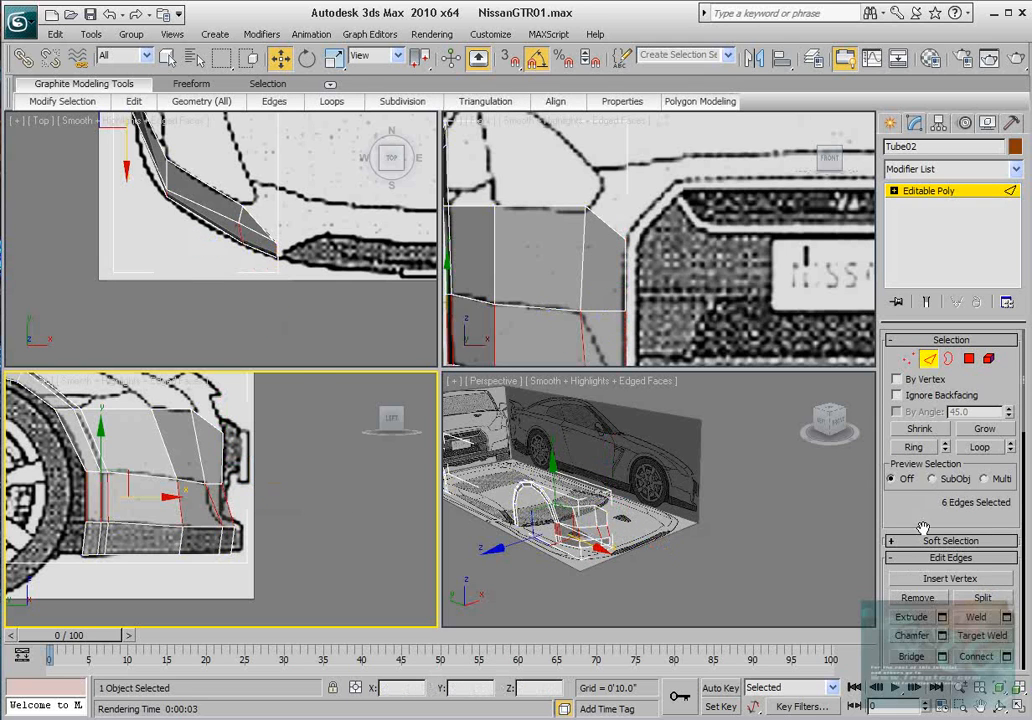
{"action": "scroll", "coordinate": [922, 536], "scroll_direction": "down", "scroll_amount": 2}
{"action": "left_click", "coordinate": [1006, 604]}
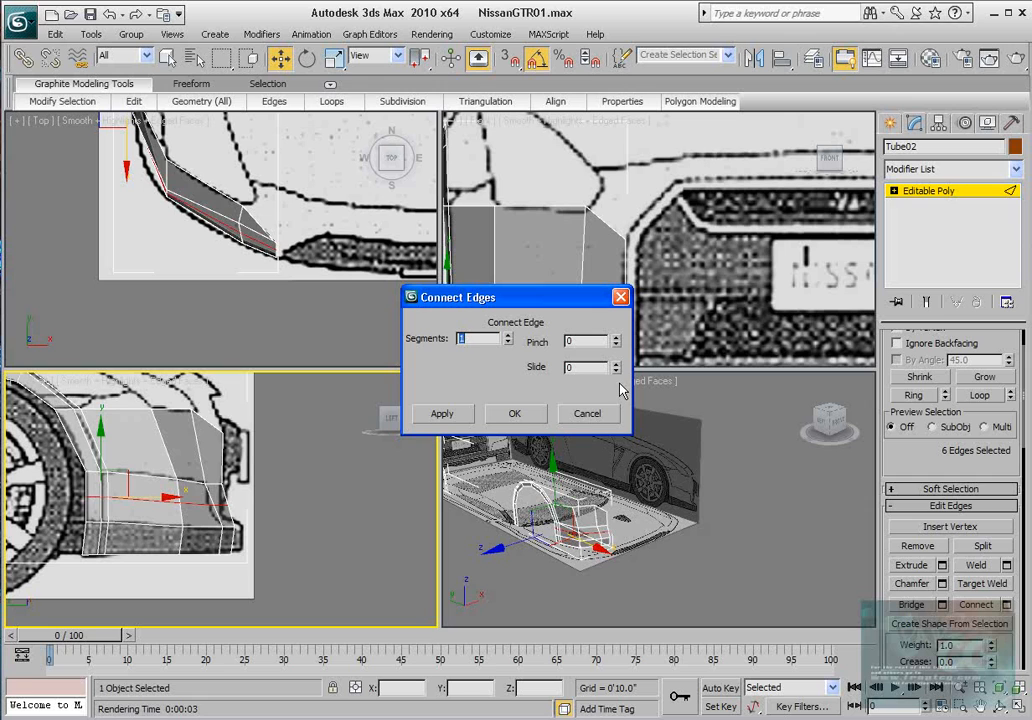
{"action": "left_click_drag", "start_coordinate": [616, 371], "coordinate": [616, 400]}
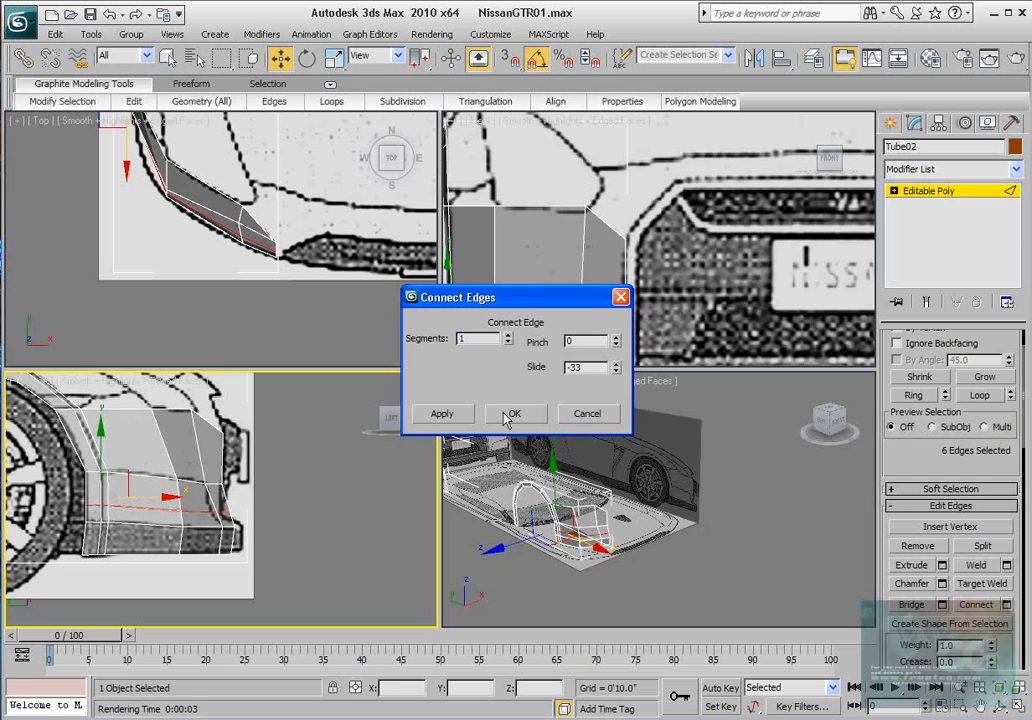
{"action": "key", "text": "Return"}
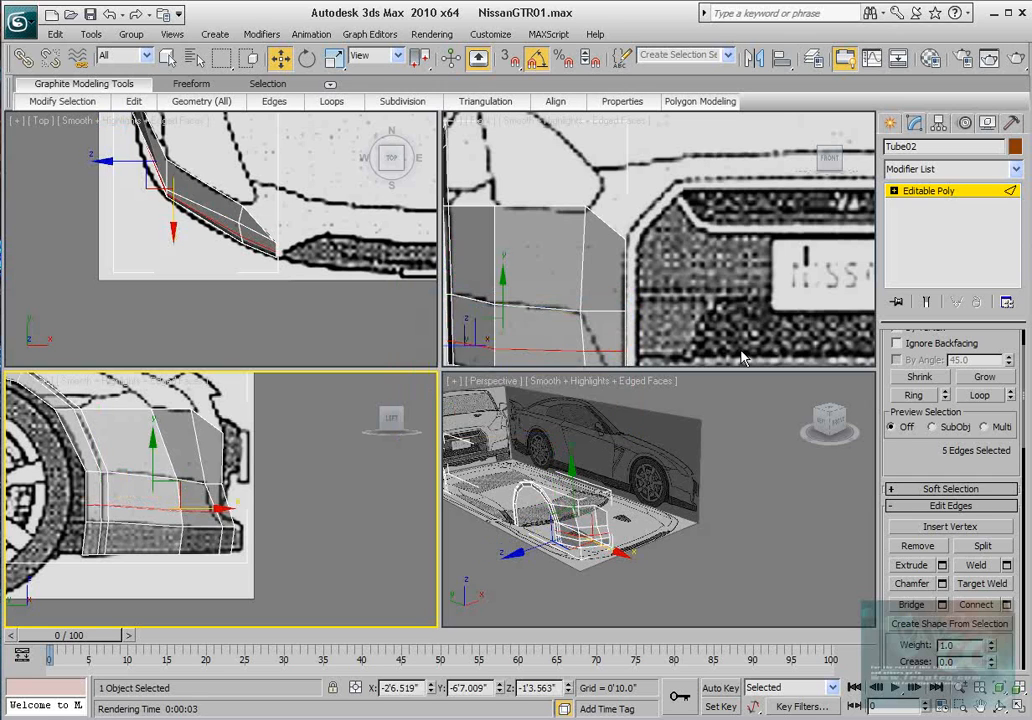
Move the new edge line's two front vertices rearward in the Left view to Y -7'2.728", following the bumper recess.
{"action": "left_click", "coordinate": [894, 191]}
{"action": "left_click", "coordinate": [931, 205]}
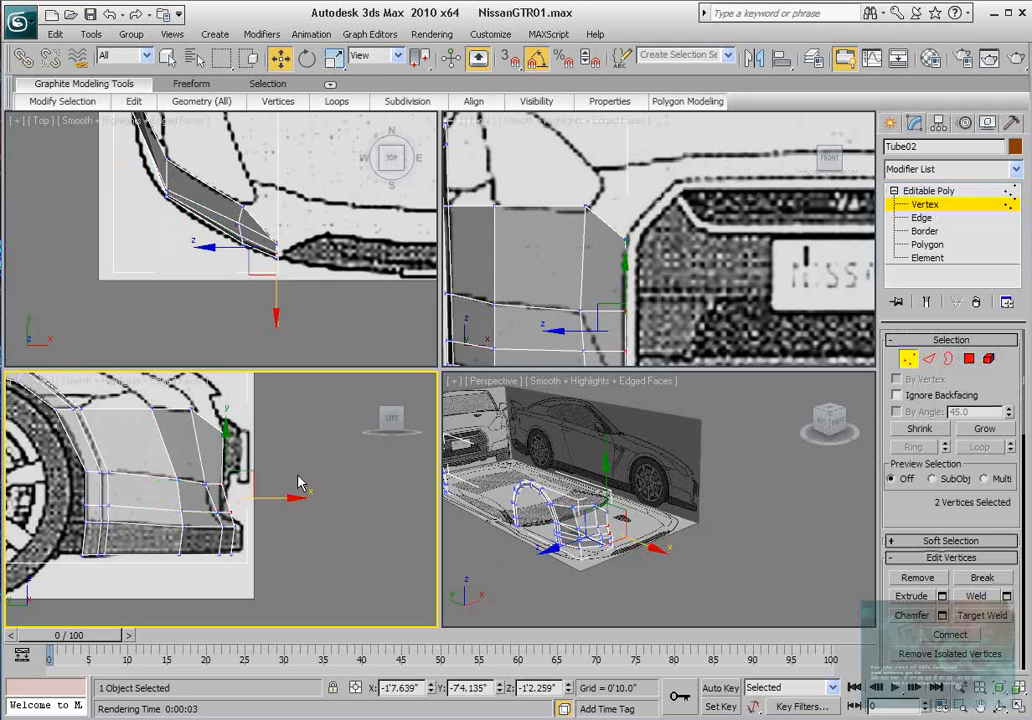
{"action": "scroll", "coordinate": [271, 476], "scroll_direction": "up", "scroll_amount": 3}
{"action": "left_click_drag", "start_coordinate": [271, 484], "coordinate": [239, 486]}
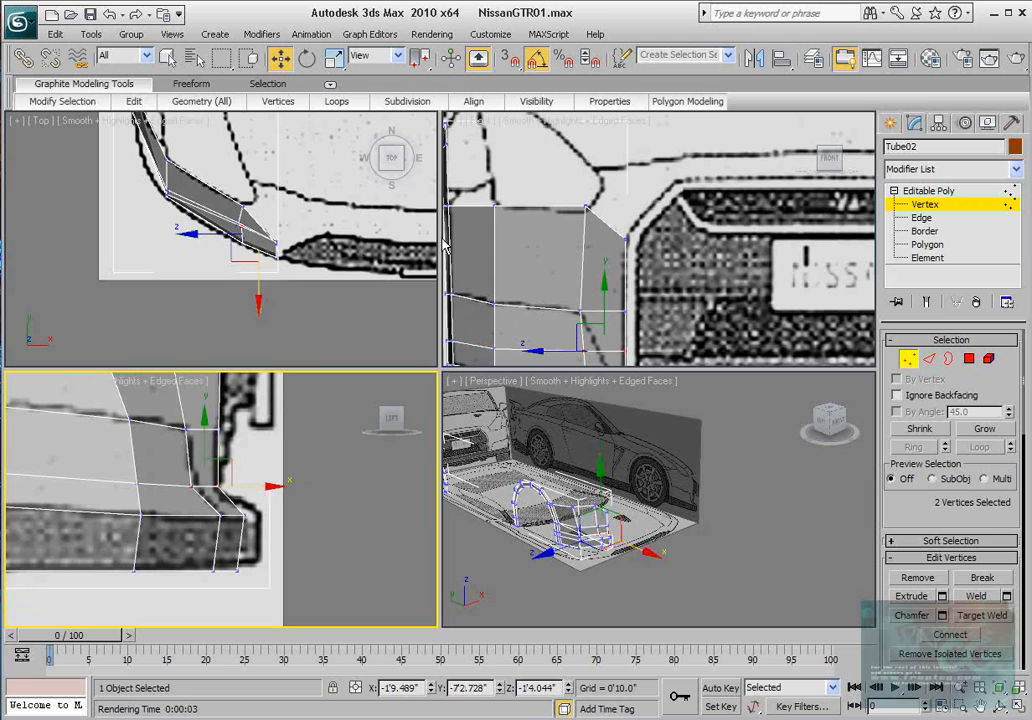
Align the second-to-last column in the Front view to the slanted crease: new line's vertex to X -1'9.956", two lower vertices to X -1'9.282".
{"action": "middle_click_drag", "start_coordinate": [682, 236], "coordinate": [690, 165]}
{"action": "scroll", "coordinate": [668, 223], "scroll_direction": "up", "scroll_amount": 2}
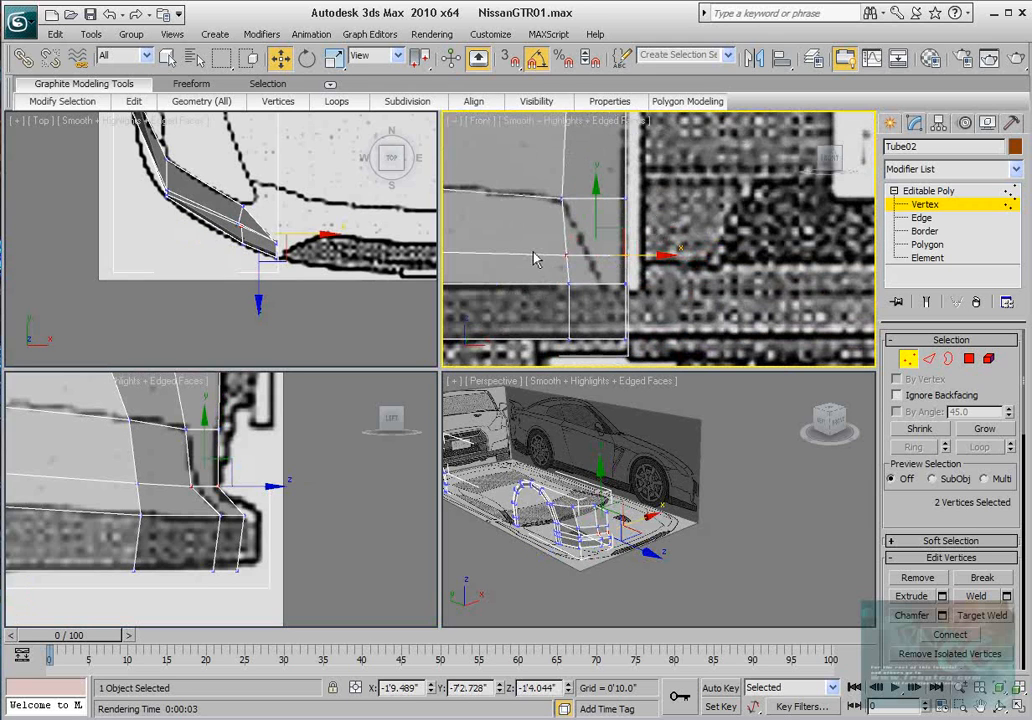
{"action": "left_click", "coordinate": [566, 256]}
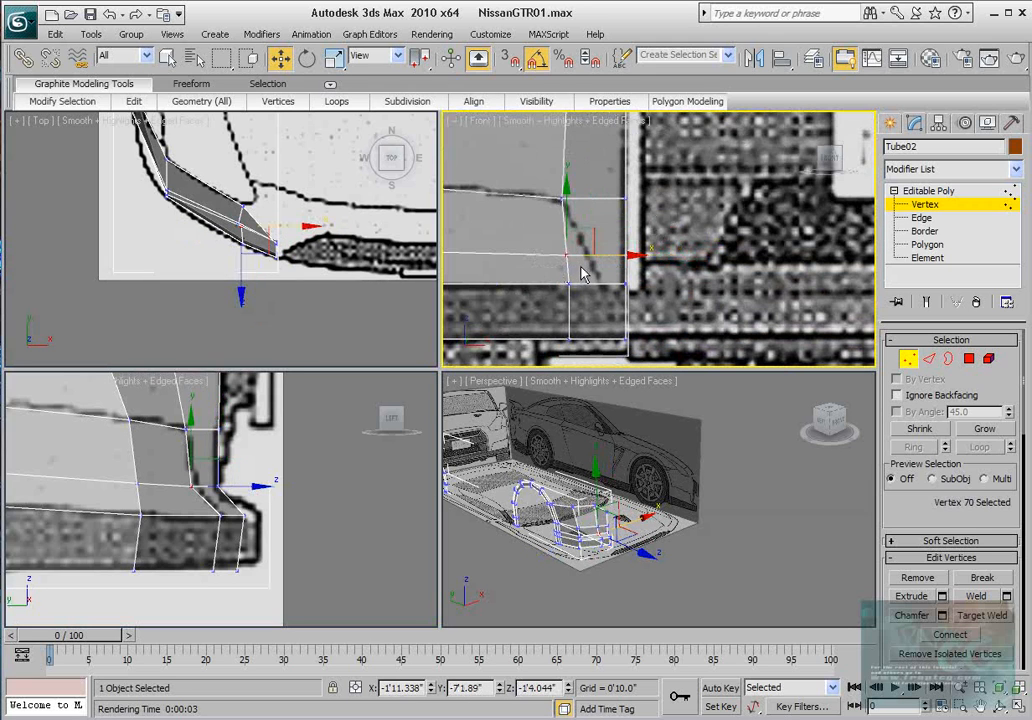
{"action": "left_click_drag", "start_coordinate": [606, 255], "coordinate": [631, 256]}
{"action": "left_click_drag", "start_coordinate": [539, 279], "coordinate": [594, 356]}
{"action": "left_click_drag", "start_coordinate": [622, 312], "coordinate": [652, 314]}
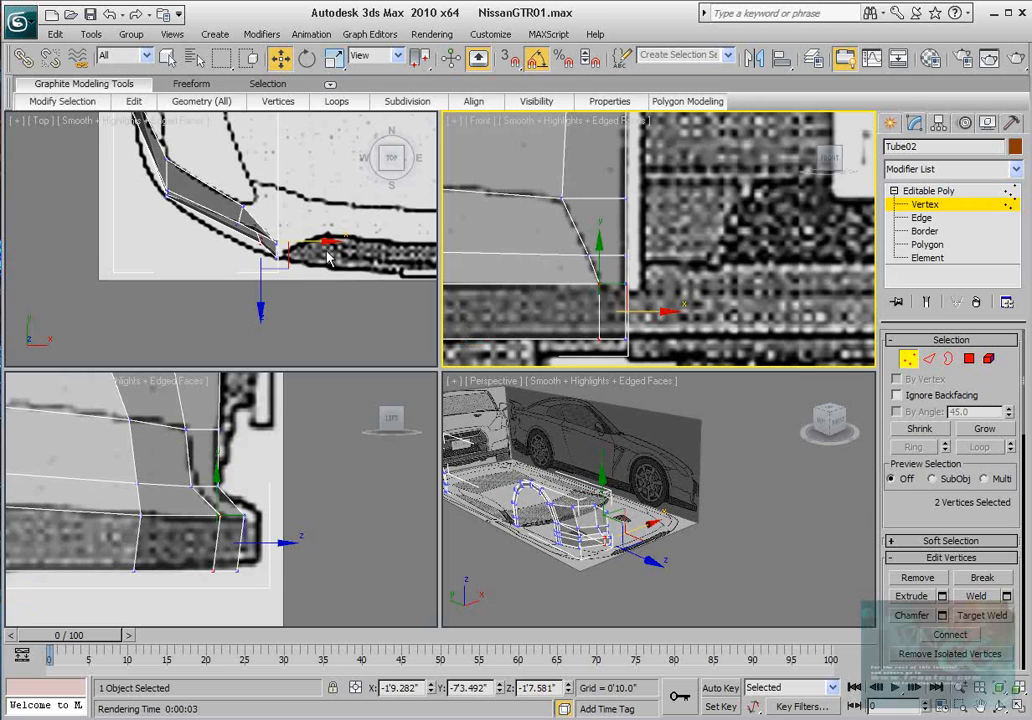
Move that column's two lower vertices forward in the Top view to Y -7'4.429" and its new-line vertex to Y -7'2.704".
{"action": "scroll", "coordinate": [242, 184], "scroll_direction": "up", "scroll_amount": 2}
{"action": "left_click_drag", "start_coordinate": [274, 202], "coordinate": [274, 227]}
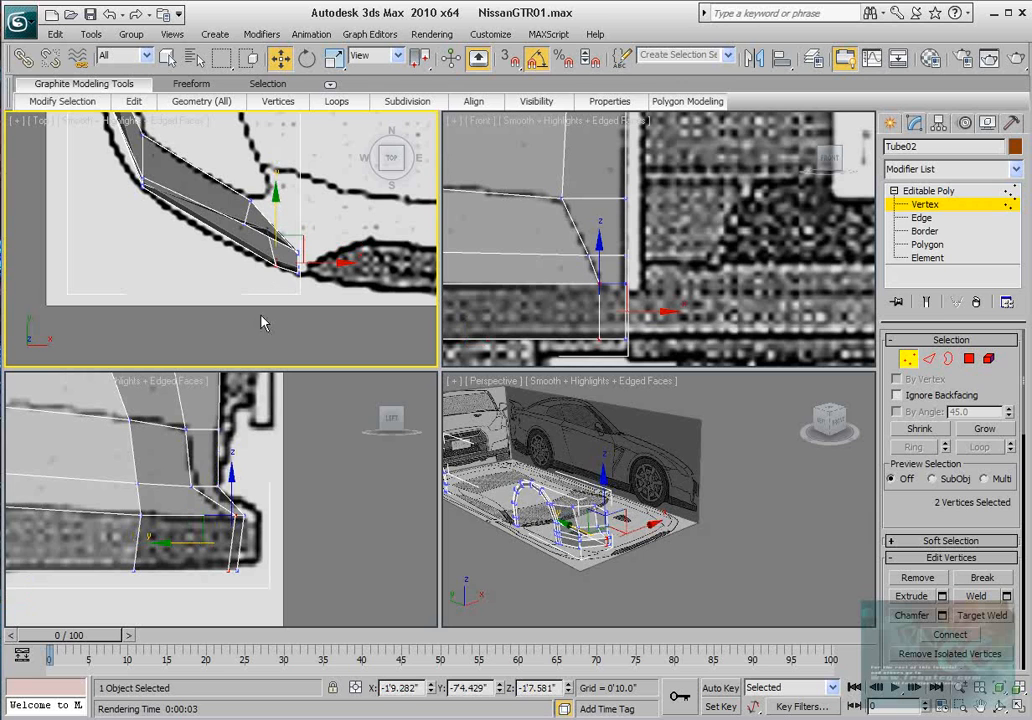
{"action": "left_click", "coordinate": [187, 483]}
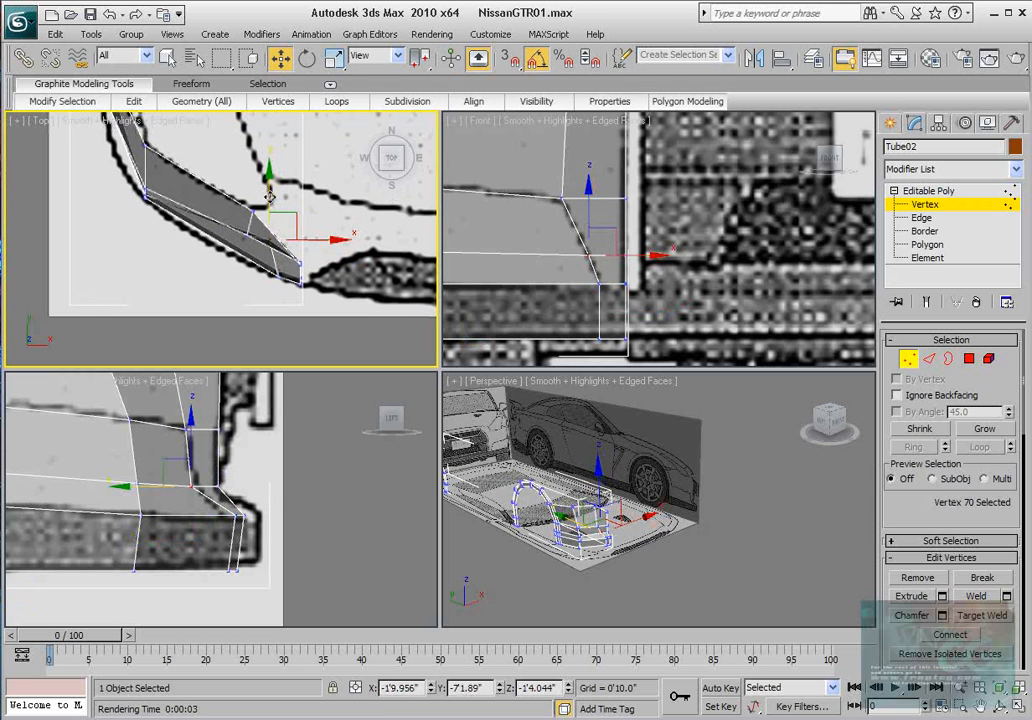
{"action": "left_click_drag", "start_coordinate": [269, 197], "coordinate": [269, 208]}
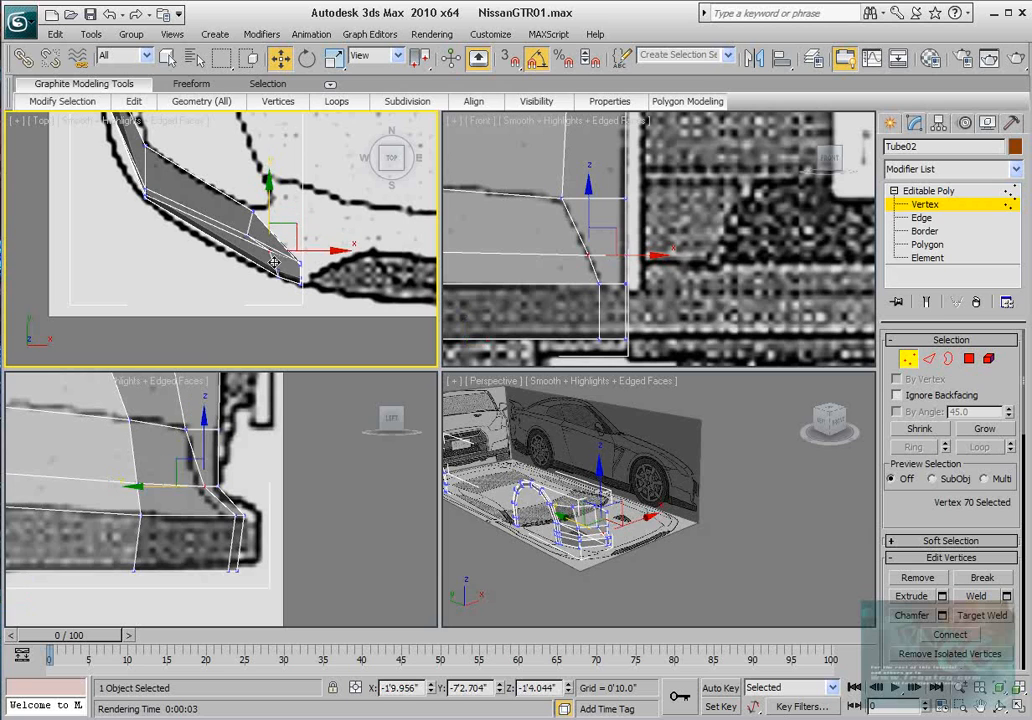
Lower the new line's two front vertices in the Left view to Z -1'4.673" and its first-bend vertex to Z -1'4.318".
{"action": "left_click_drag", "start_coordinate": [249, 470], "coordinate": [180, 508]}
{"action": "left_click_drag", "start_coordinate": [212, 429], "coordinate": [214, 448]}
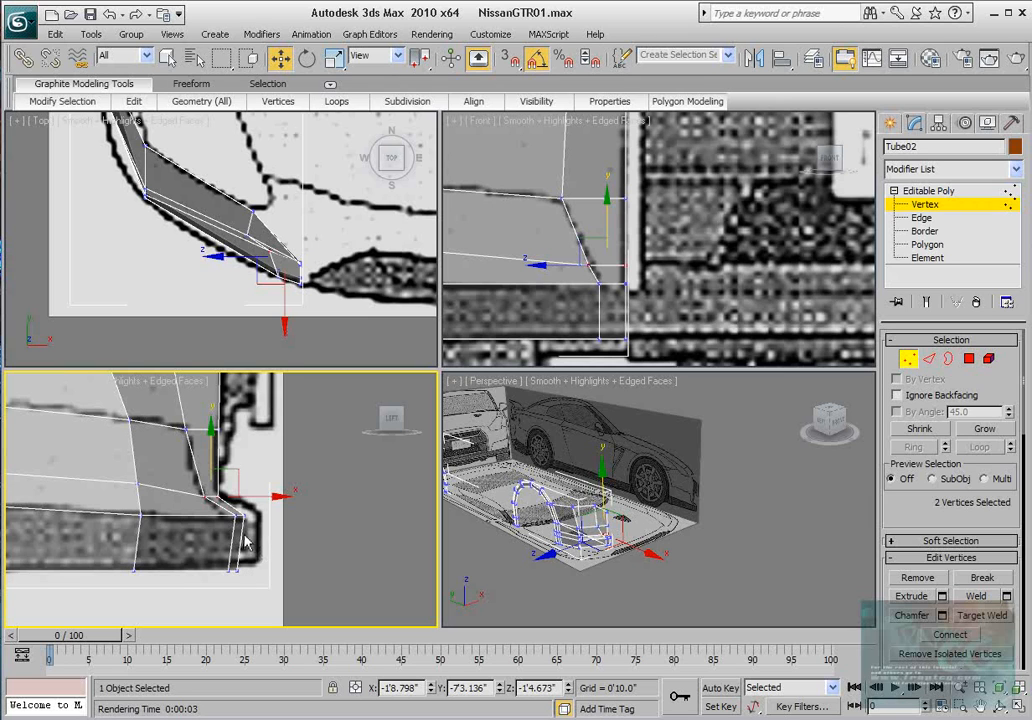
{"action": "left_click", "coordinate": [137, 433]}
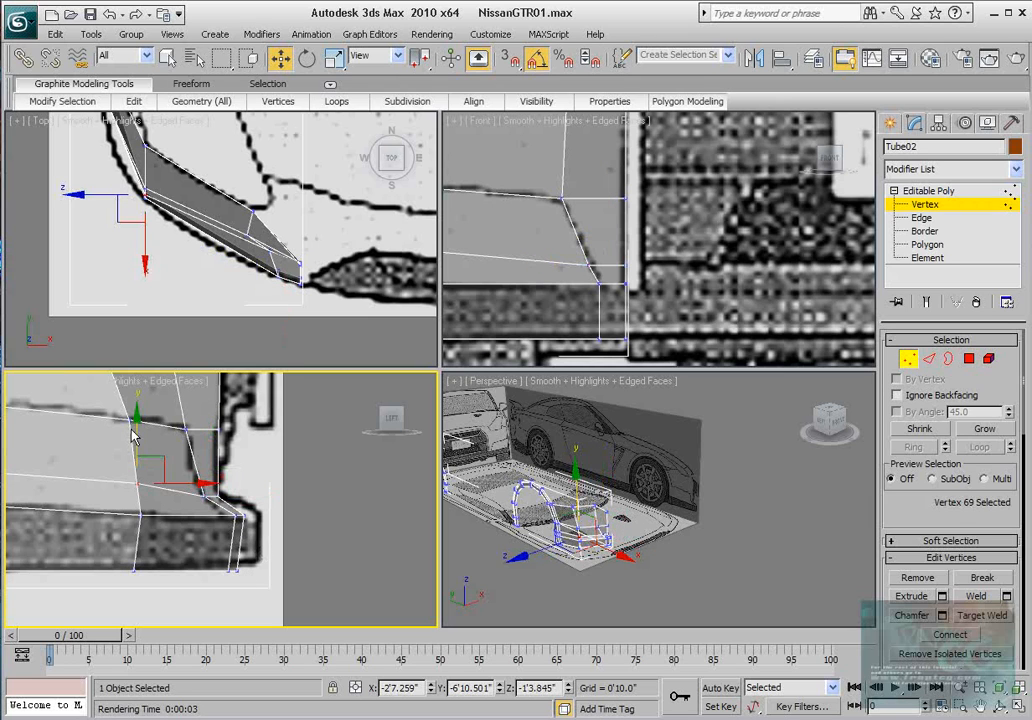
{"action": "left_click_drag", "start_coordinate": [137, 433], "coordinate": [137, 442]}
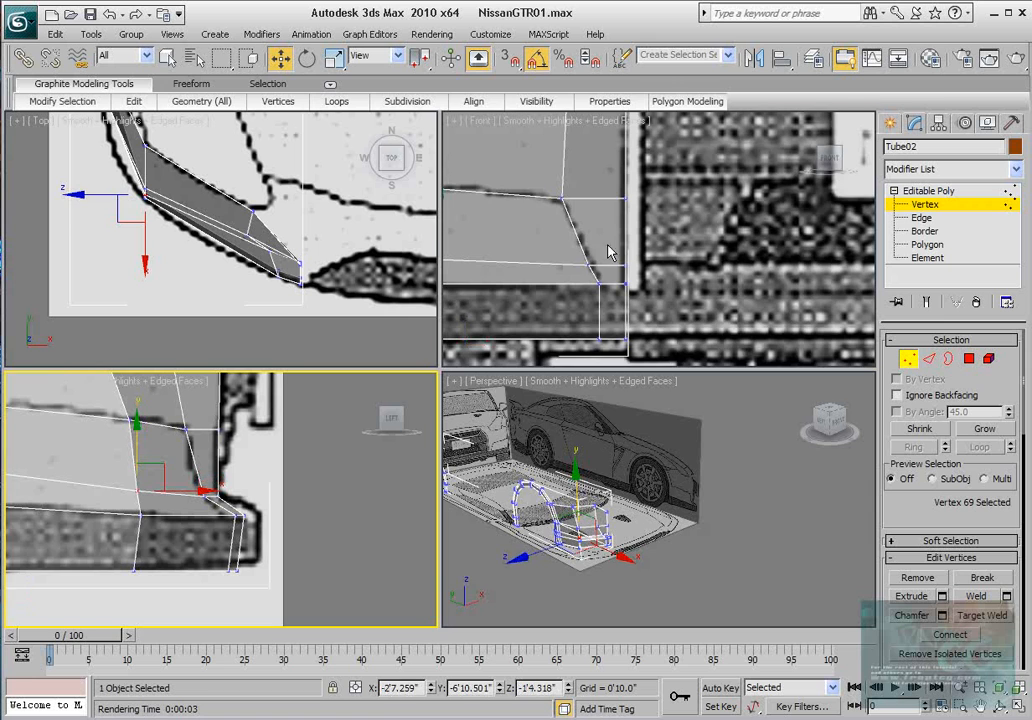
Move the new line's first-bend vertex inward in the Top view to X -2'7.073", Y -6'10.371".
{"action": "scroll", "coordinate": [668, 298], "scroll_direction": "up", "scroll_amount": 3}
{"action": "middle_click_drag", "start_coordinate": [559, 537], "coordinate": [539, 579], "text": "alt"}
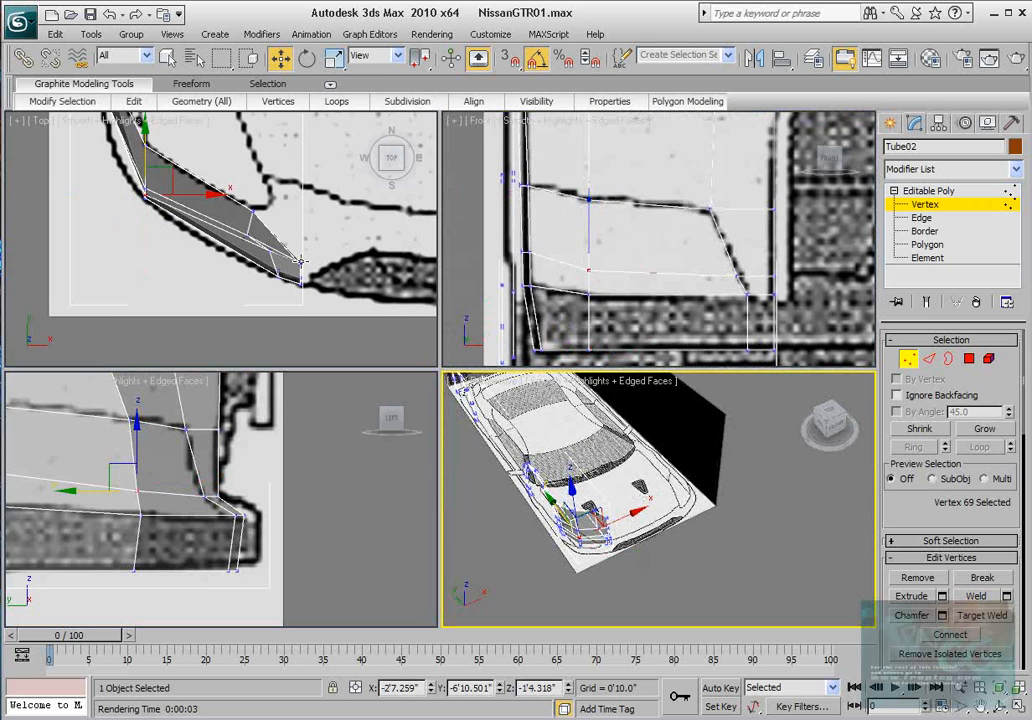
{"action": "scroll", "coordinate": [135, 148], "scroll_direction": "up", "scroll_amount": 2}
{"action": "left_click_drag", "start_coordinate": [161, 196], "coordinate": [175, 186]}
{"action": "middle_click_drag", "start_coordinate": [643, 514], "coordinate": [633, 501], "text": "alt"}
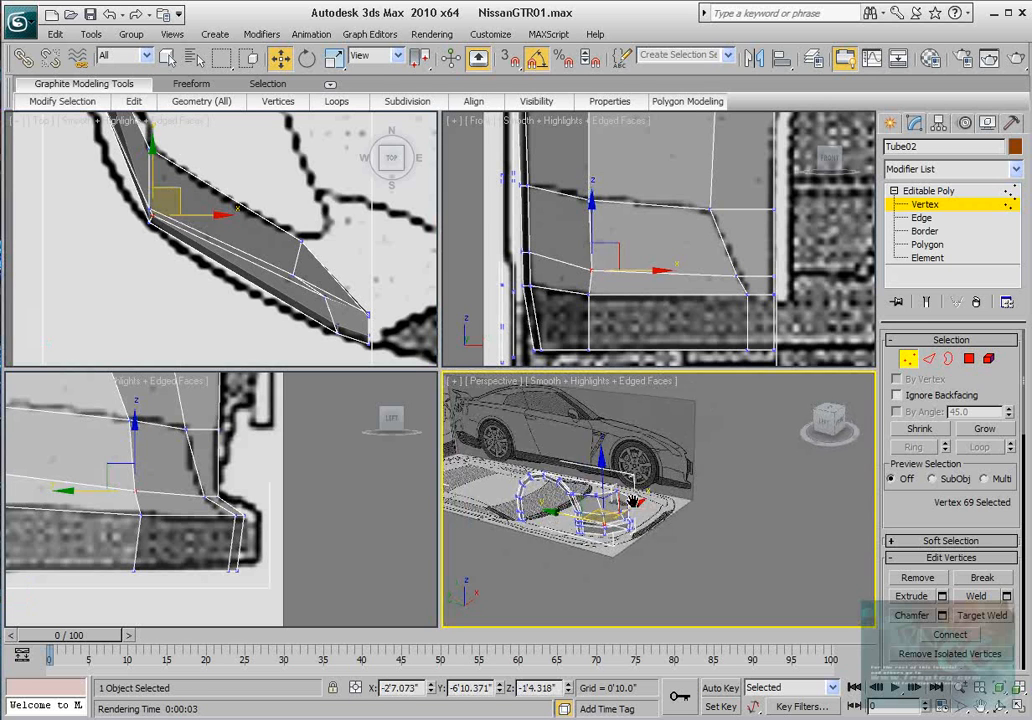
{"action": "scroll", "coordinate": [633, 501], "scroll_direction": "up", "scroll_amount": 6}
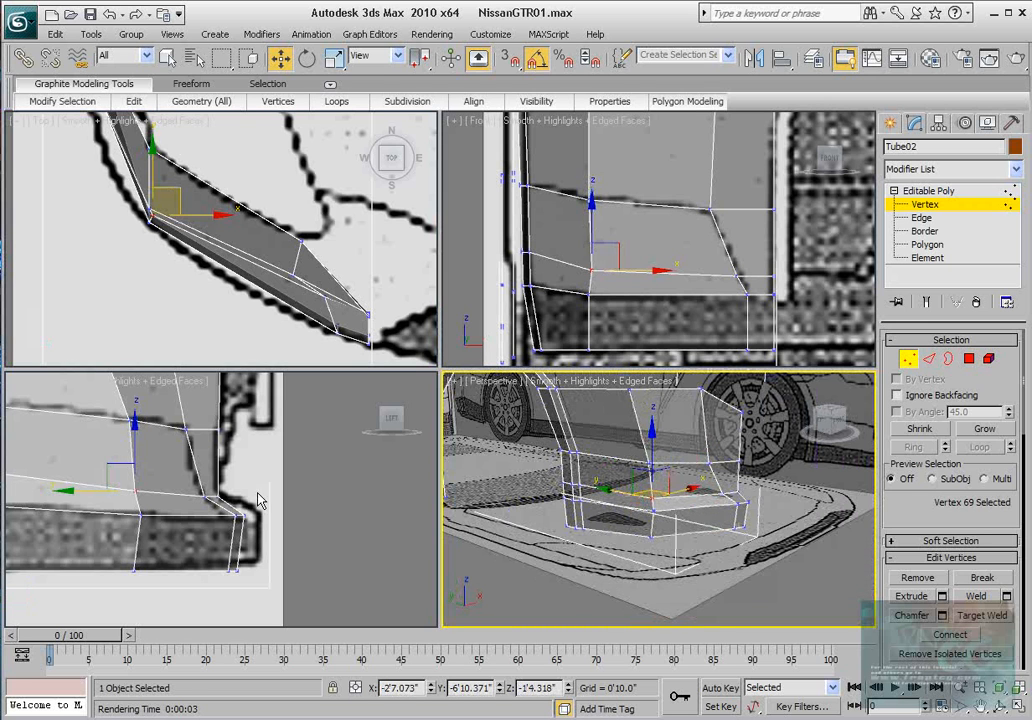
{"action": "middle_click_drag", "start_coordinate": [311, 335], "coordinate": [255, 315]}
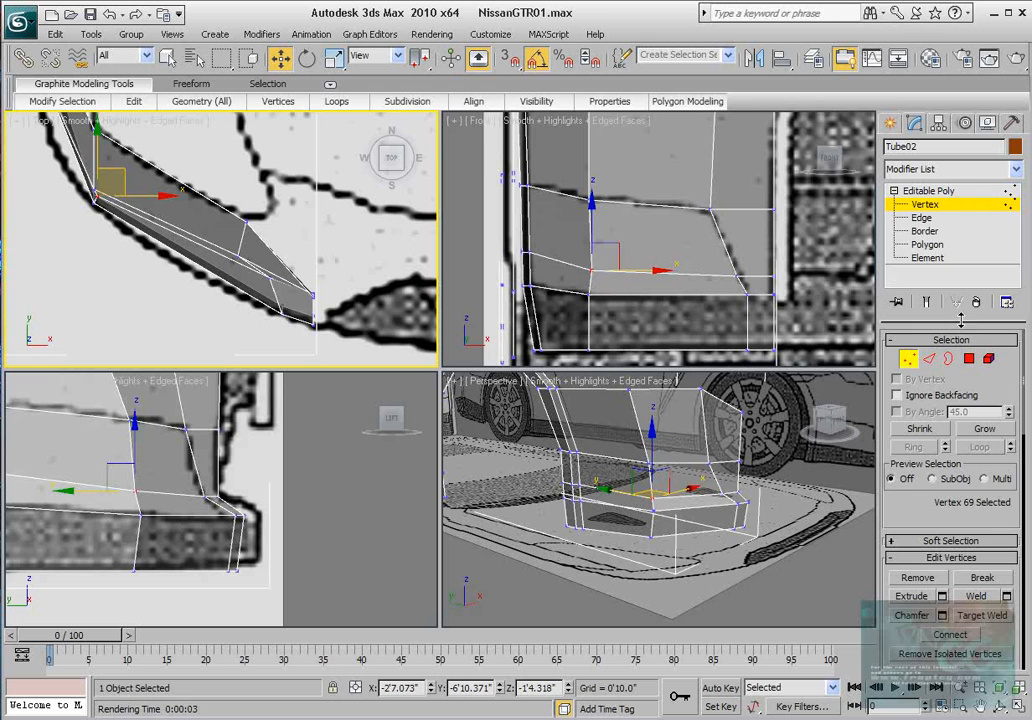
Extend the panel's four open front edges sideways in the Front view as a narrow strip to X -1'6.66", across the grille frame.
{"action": "left_click", "coordinate": [928, 359]}
{"action": "middle_click_drag", "start_coordinate": [736, 264], "coordinate": [636, 235]}
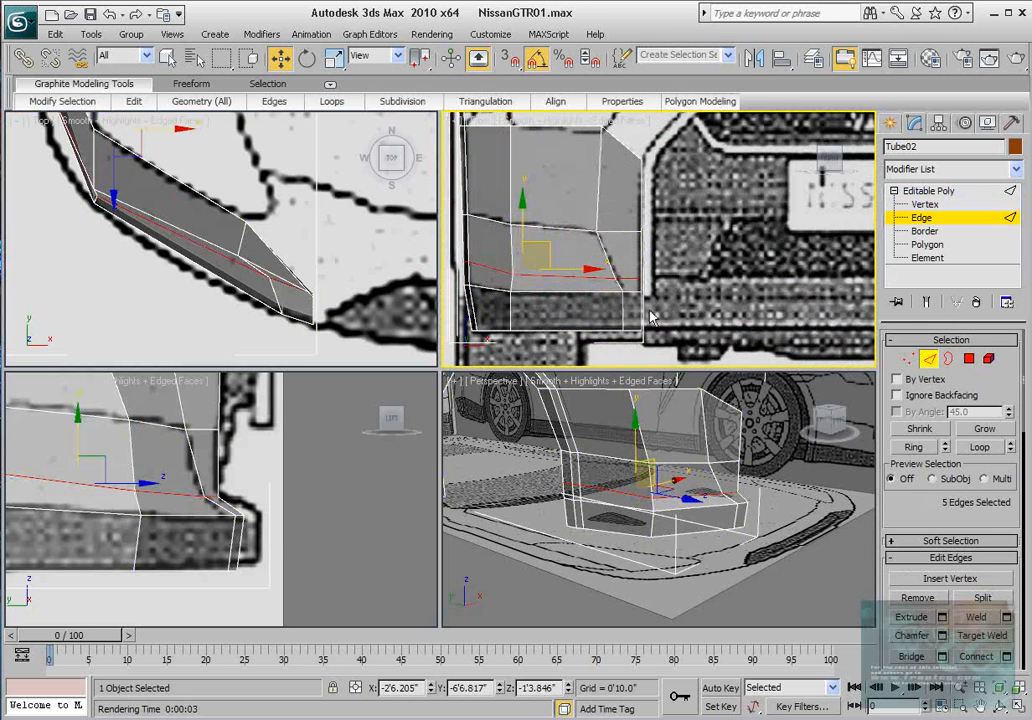
{"action": "left_click", "coordinate": [645, 310]}
{"action": "left_click", "coordinate": [646, 250], "text": "ctrl"}
{"action": "left_click", "coordinate": [644, 208], "text": "ctrl"}
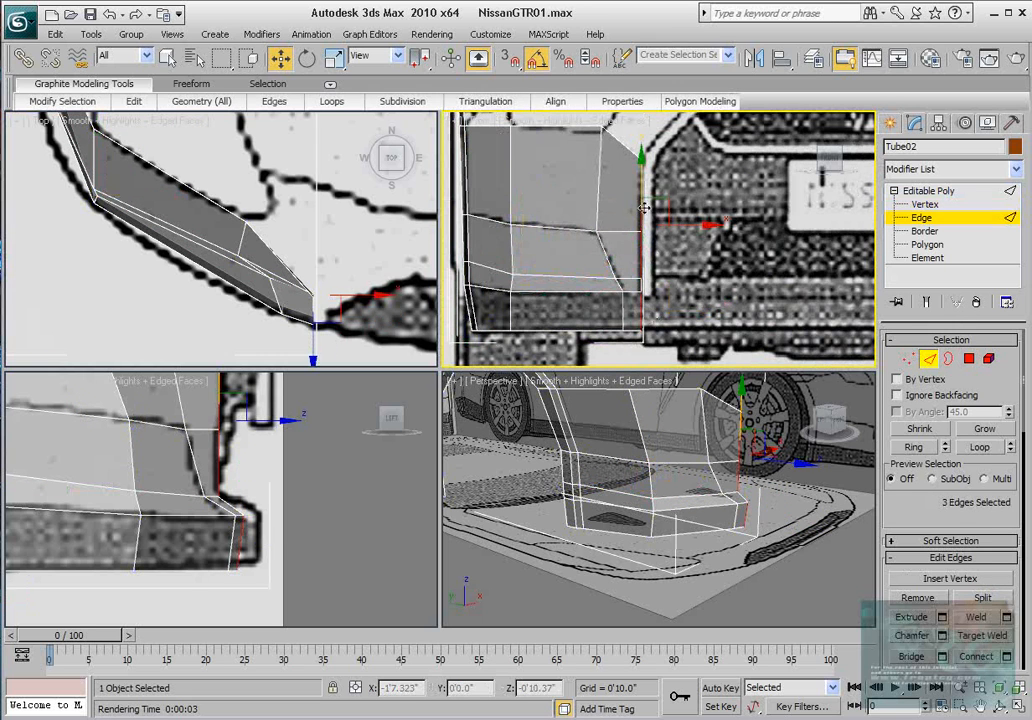
{"action": "left_click", "coordinate": [644, 282], "text": "ctrl"}
{"action": "middle_click_drag", "start_coordinate": [676, 281], "coordinate": [645, 276]}
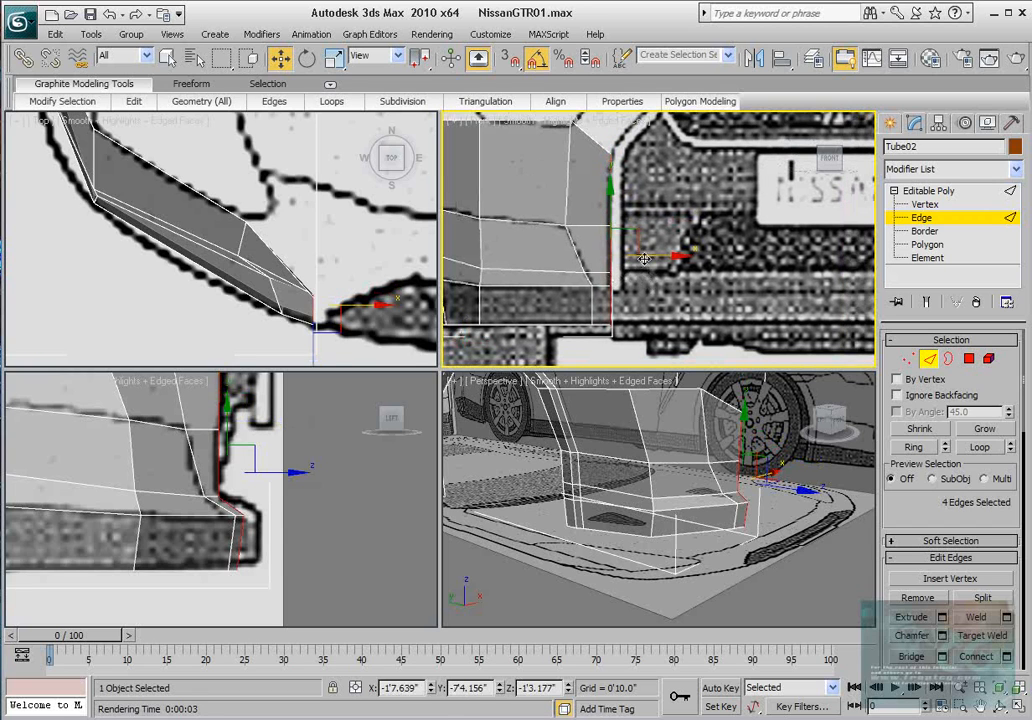
{"action": "left_click_drag", "start_coordinate": [645, 258], "coordinate": [690, 254]}
{"action": "scroll", "coordinate": [425, 362], "scroll_direction": "up", "scroll_amount": 5}
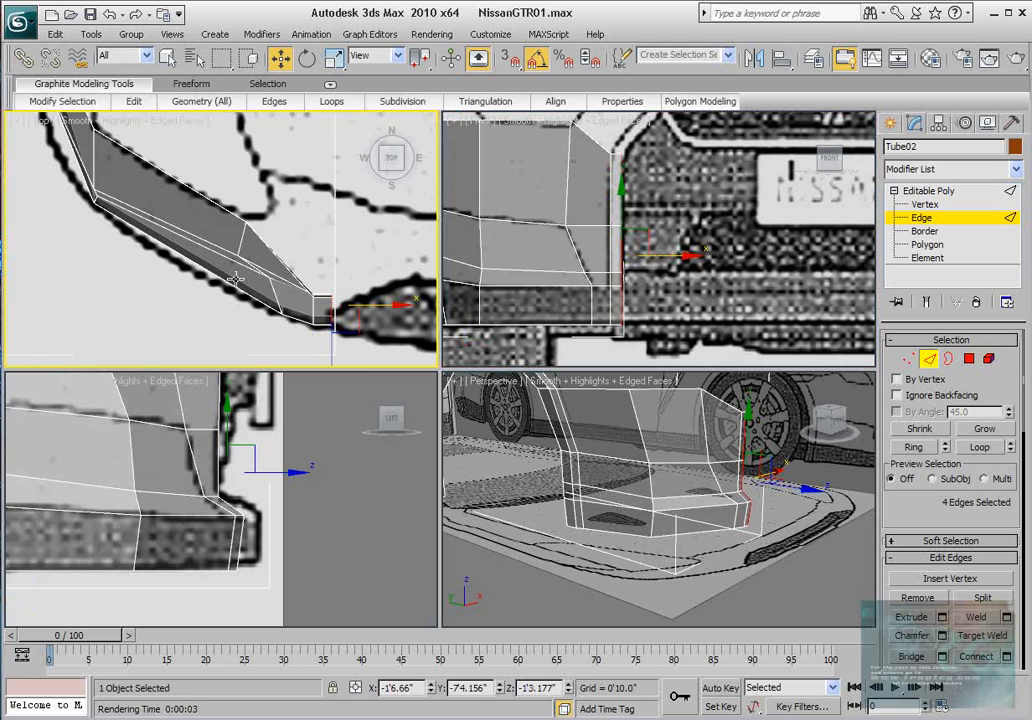
{"action": "left_click_drag", "start_coordinate": [240, 205], "coordinate": [240, 208]}
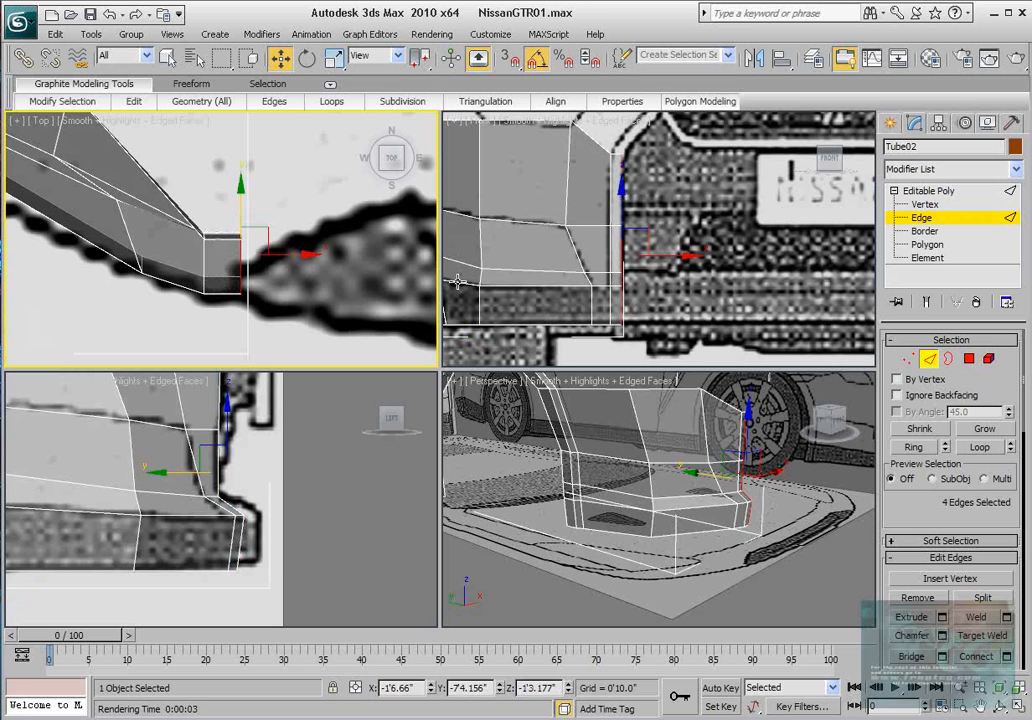
Move the new strip's two lowest outer vertices forward in the Top view to Y -7'5.214", matching the bumper outline.
{"action": "key", "text": "1"}
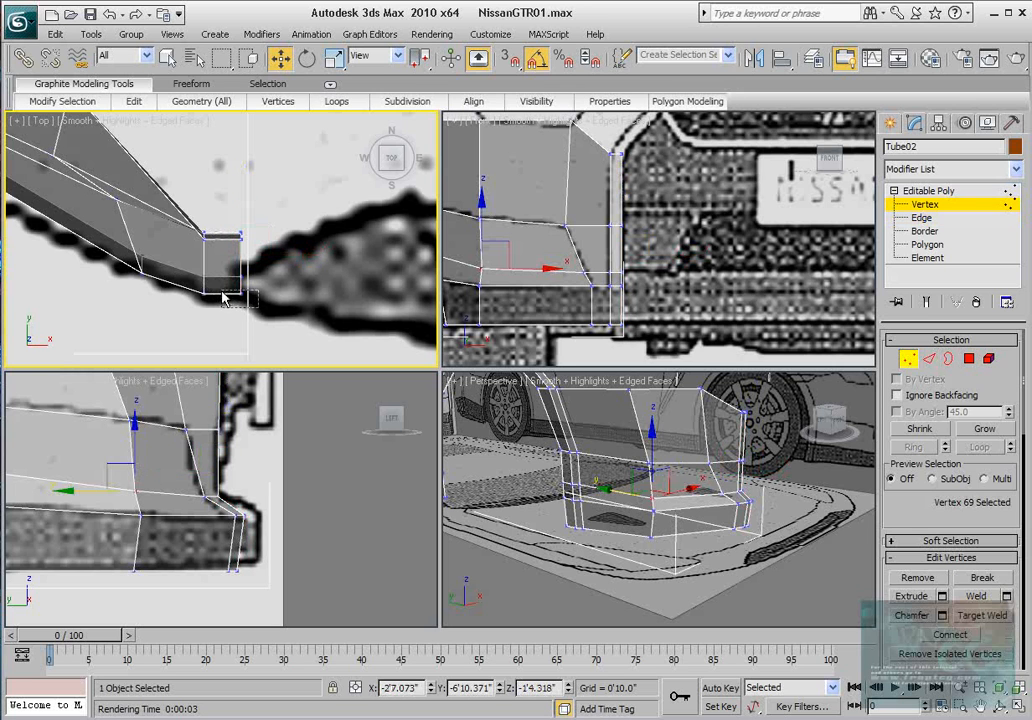
{"action": "scroll", "coordinate": [740, 520], "scroll_direction": "up", "scroll_amount": 3}
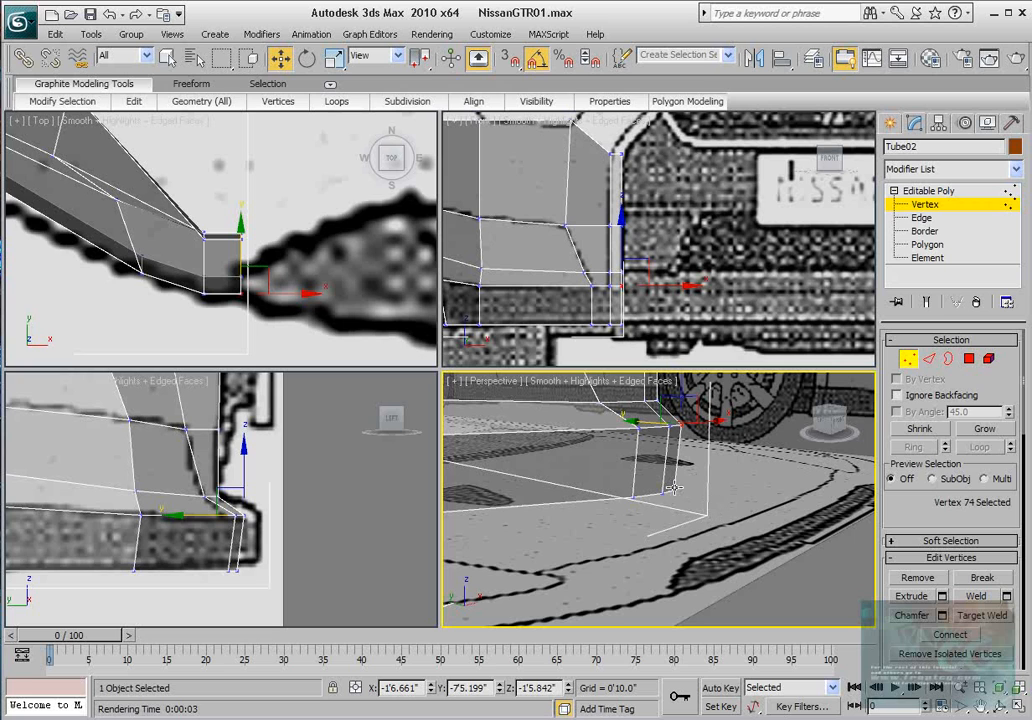
{"action": "left_click", "coordinate": [673, 492], "text": "ctrl"}
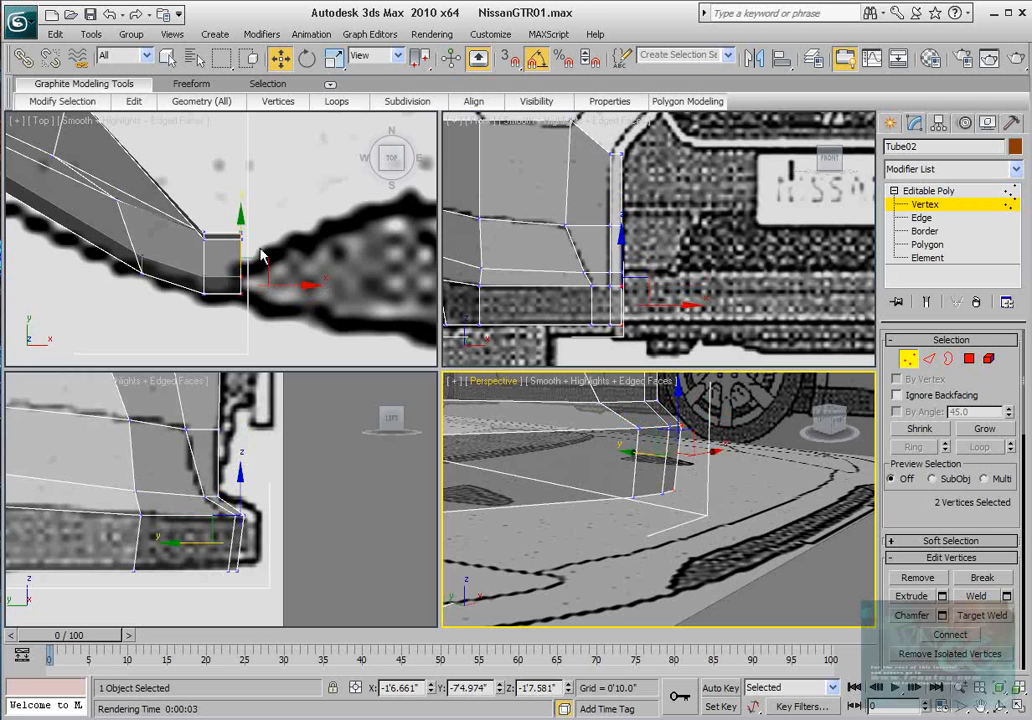
{"action": "middle_click_drag", "start_coordinate": [237, 235], "coordinate": [234, 225]}
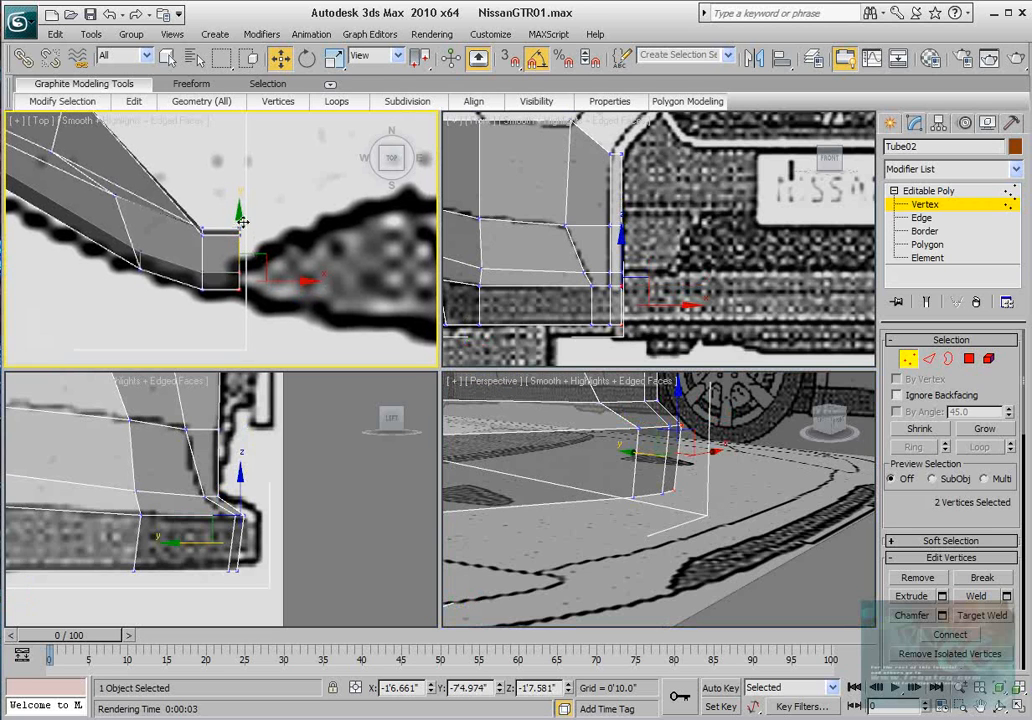
{"action": "left_click_drag", "start_coordinate": [242, 221], "coordinate": [243, 231]}
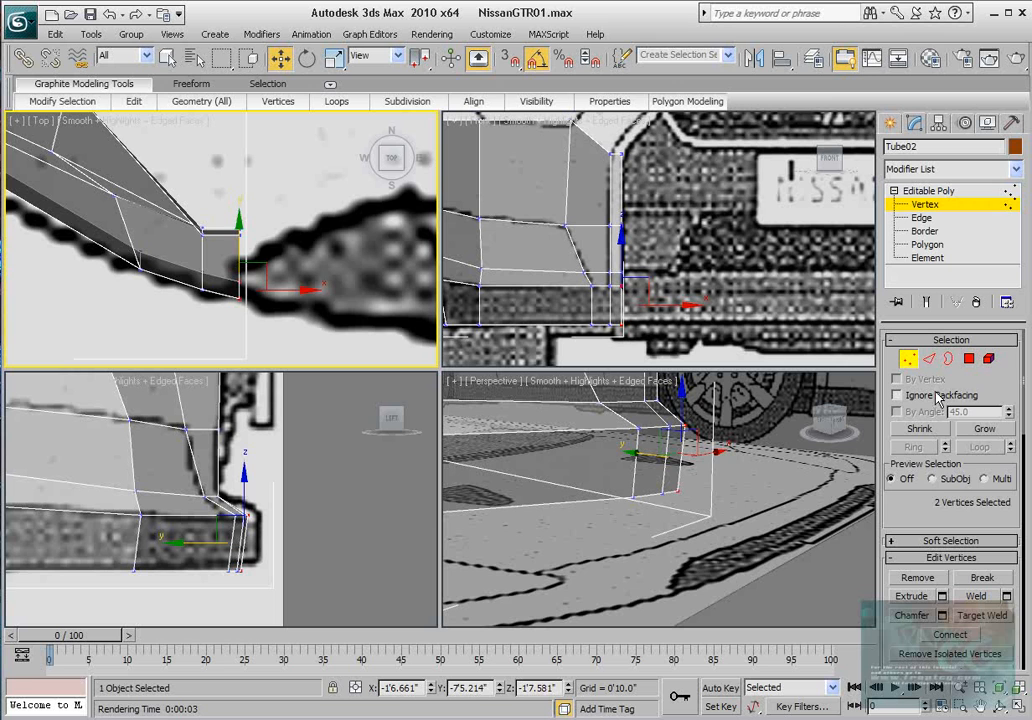
Lower the strip's upper outer vertex in the Front view to X -1'6.692", Z -0'7.001", following the grille surround's corner.
{"action": "left_click", "coordinate": [928, 361]}
{"action": "scroll", "coordinate": [311, 262], "scroll_direction": "down", "scroll_amount": 2}
{"action": "middle_click_drag", "start_coordinate": [311, 264], "coordinate": [305, 285]}
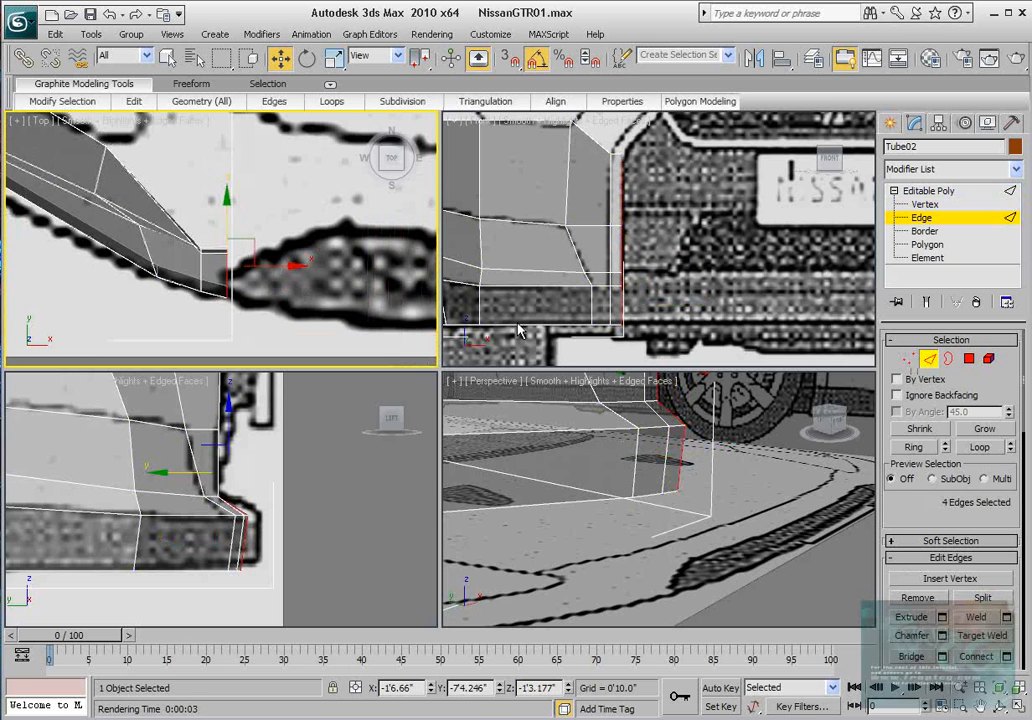
{"action": "middle_click_drag", "start_coordinate": [643, 420], "coordinate": [643, 489], "text": "alt"}
{"action": "middle_click_drag", "start_coordinate": [674, 243], "coordinate": [617, 262]}
{"action": "scroll", "coordinate": [594, 242], "scroll_direction": "up", "scroll_amount": 3}
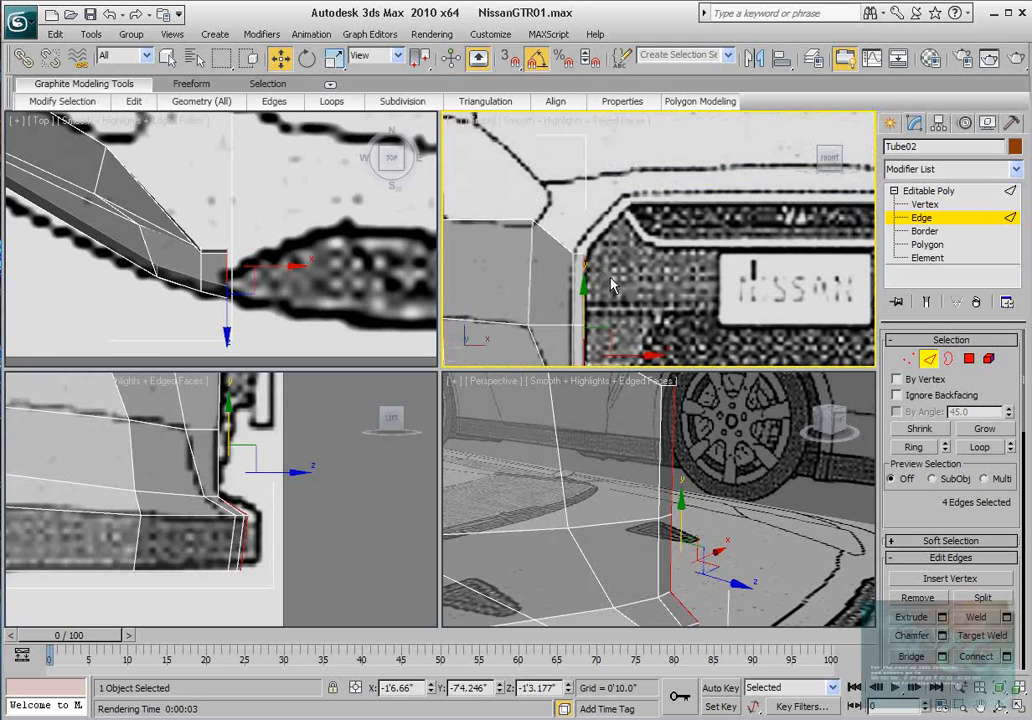
{"action": "key", "text": "1"}
{"action": "left_click", "coordinate": [553, 257]}
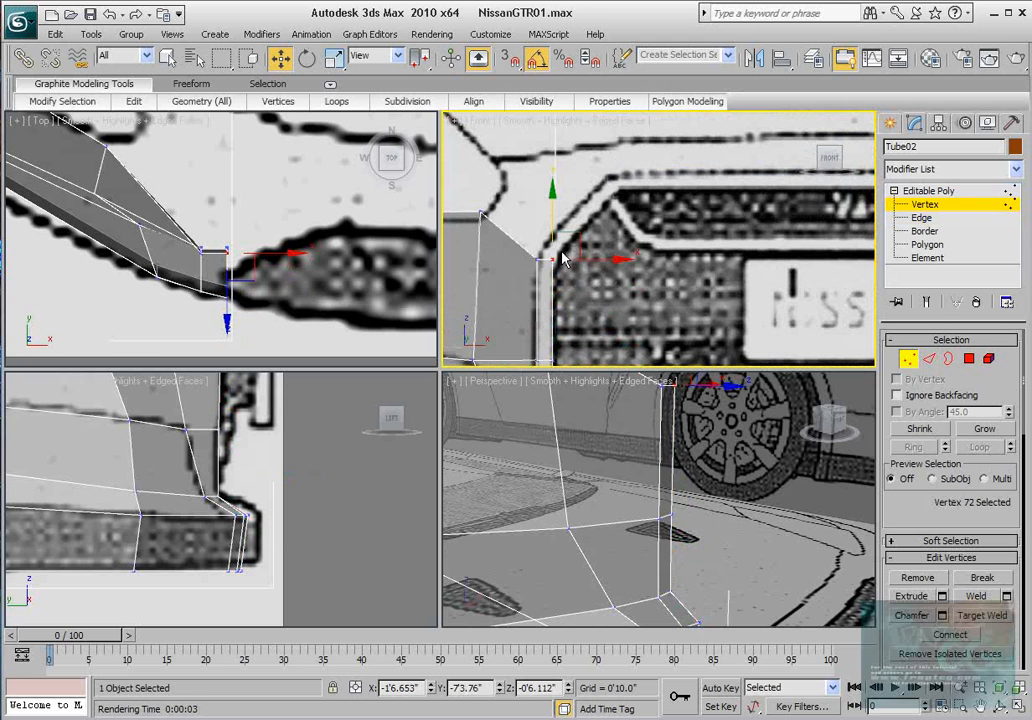
{"action": "left_click_drag", "start_coordinate": [580, 243], "coordinate": [579, 246]}
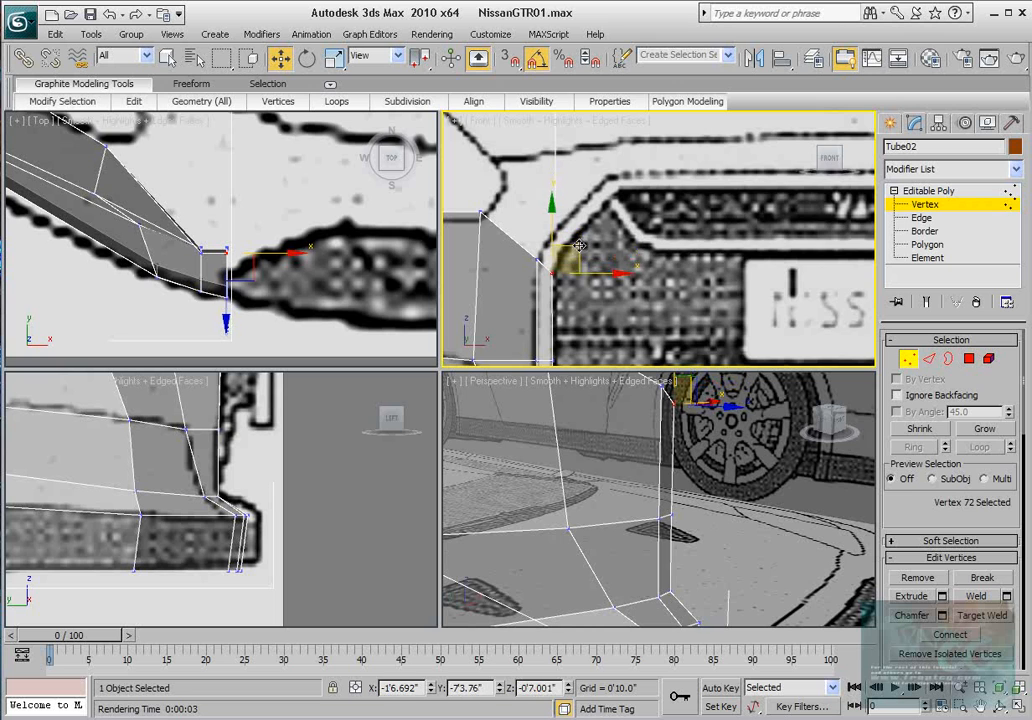
{"action": "middle_click_drag", "start_coordinate": [577, 264], "coordinate": [654, 182]}
{"action": "scroll", "coordinate": [651, 198], "scroll_direction": "down", "scroll_amount": 2}
{"action": "scroll", "coordinate": [651, 198], "scroll_direction": "up", "scroll_amount": 2}
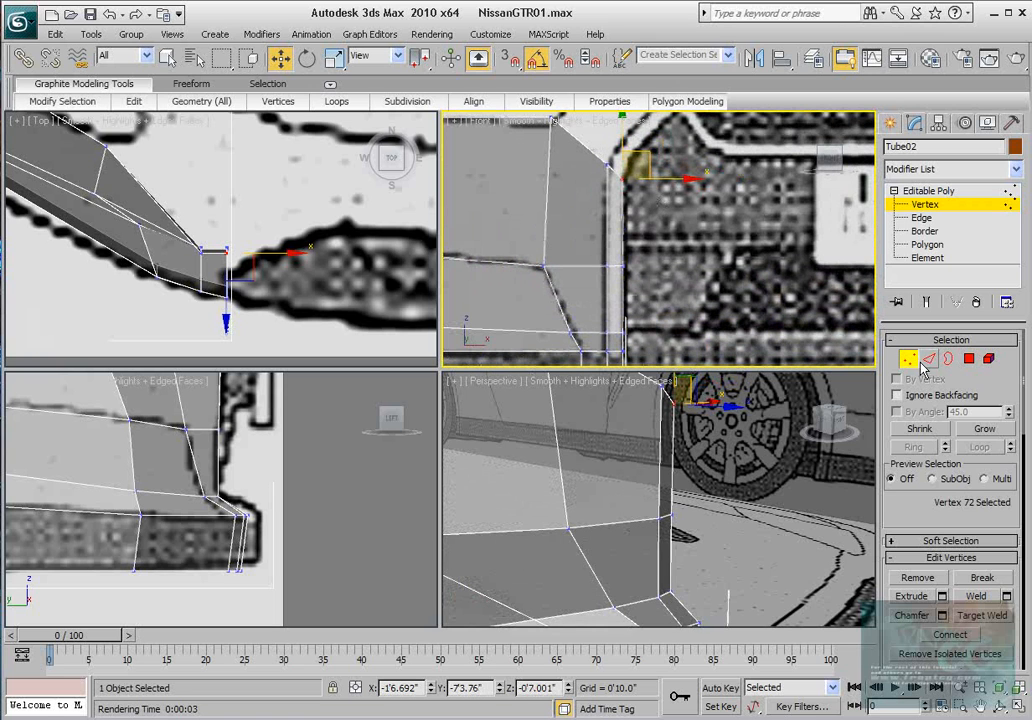
Extend the panel's two short upper edges beside the grille diagonally up and inward in the Front view.
{"action": "left_click", "coordinate": [929, 359]}
{"action": "middle_click_drag", "start_coordinate": [622, 142], "coordinate": [627, 204]}
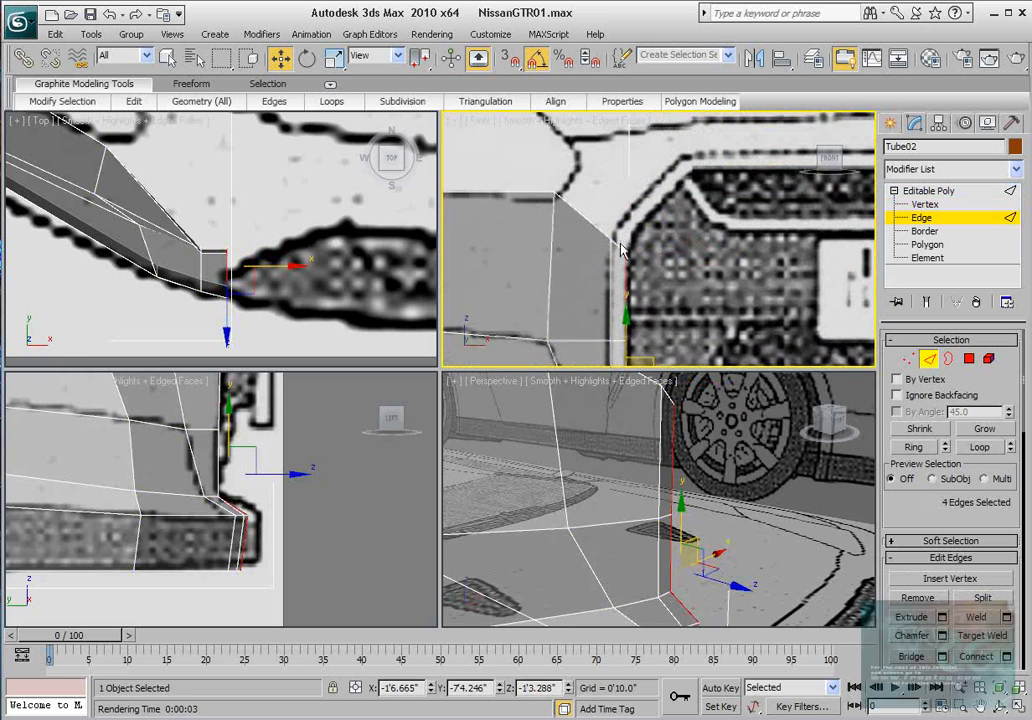
{"action": "left_click", "coordinate": [584, 216]}
{"action": "left_click", "coordinate": [581, 214], "text": "ctrl"}
{"action": "left_click_drag", "start_coordinate": [628, 206], "coordinate": [655, 174], "text": "shift"}
Move the new strip's two inner vertices to the grille surround's upper corner and its outer vertex to X -1'9.328", Z -0'0.929" in the Front view.
{"action": "key", "text": "1"}
{"action": "left_click", "coordinate": [632, 232]}
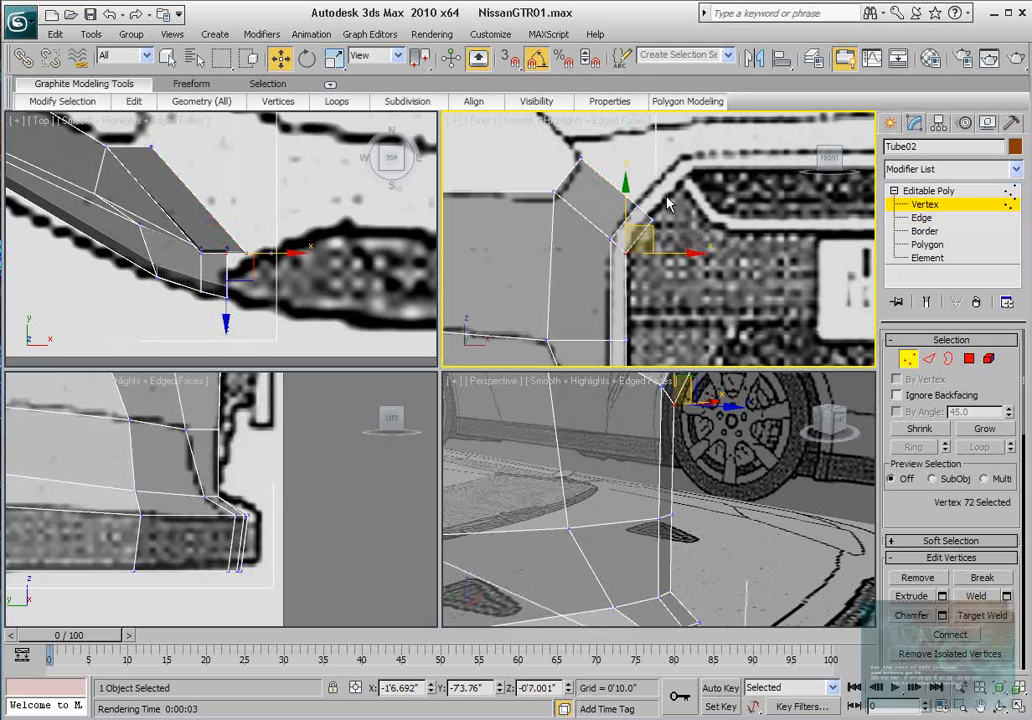
{"action": "left_click_drag", "start_coordinate": [632, 228], "coordinate": [714, 152]}
{"action": "left_click", "coordinate": [582, 158]}
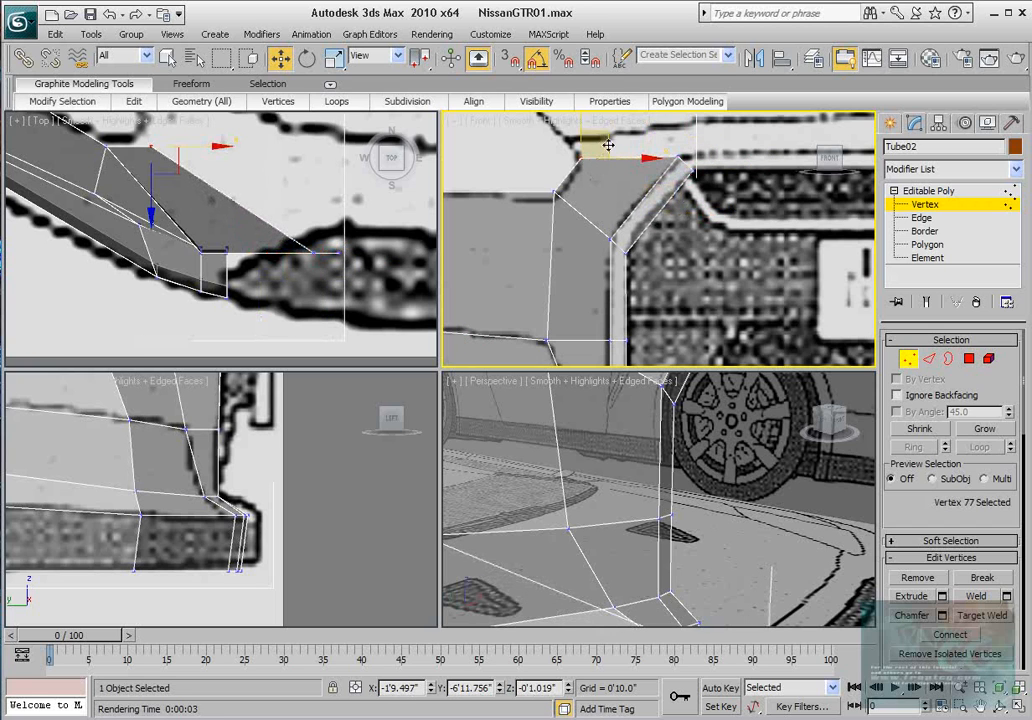
{"action": "left_click_drag", "start_coordinate": [608, 145], "coordinate": [610, 144]}
Move the two vertices at the grille surround's upper corner in the Left view to Y -7'2.178", following the bumper profile.
{"action": "middle_click_drag", "start_coordinate": [242, 404], "coordinate": [232, 499]}
{"action": "middle_click_drag", "start_coordinate": [262, 446], "coordinate": [250, 544]}
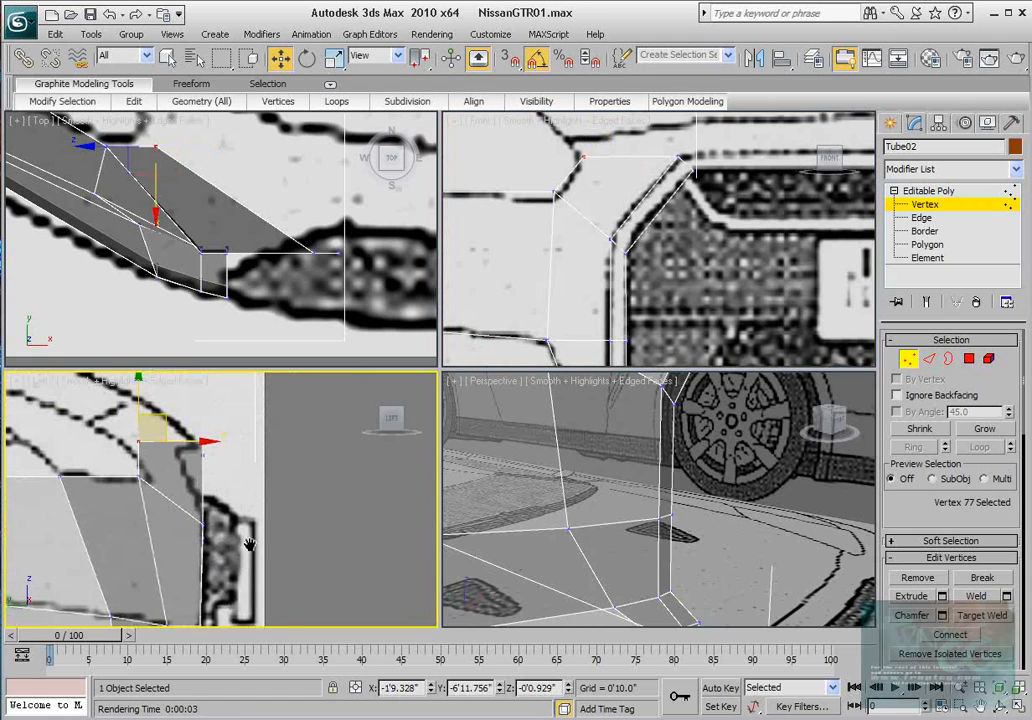
{"action": "scroll", "coordinate": [236, 468], "scroll_direction": "up", "scroll_amount": 2}
{"action": "middle_click_drag", "start_coordinate": [236, 468], "coordinate": [256, 481]}
{"action": "left_click_drag", "start_coordinate": [247, 433], "coordinate": [220, 464]}
{"action": "left_click_drag", "start_coordinate": [157, 480], "coordinate": [210, 452]}
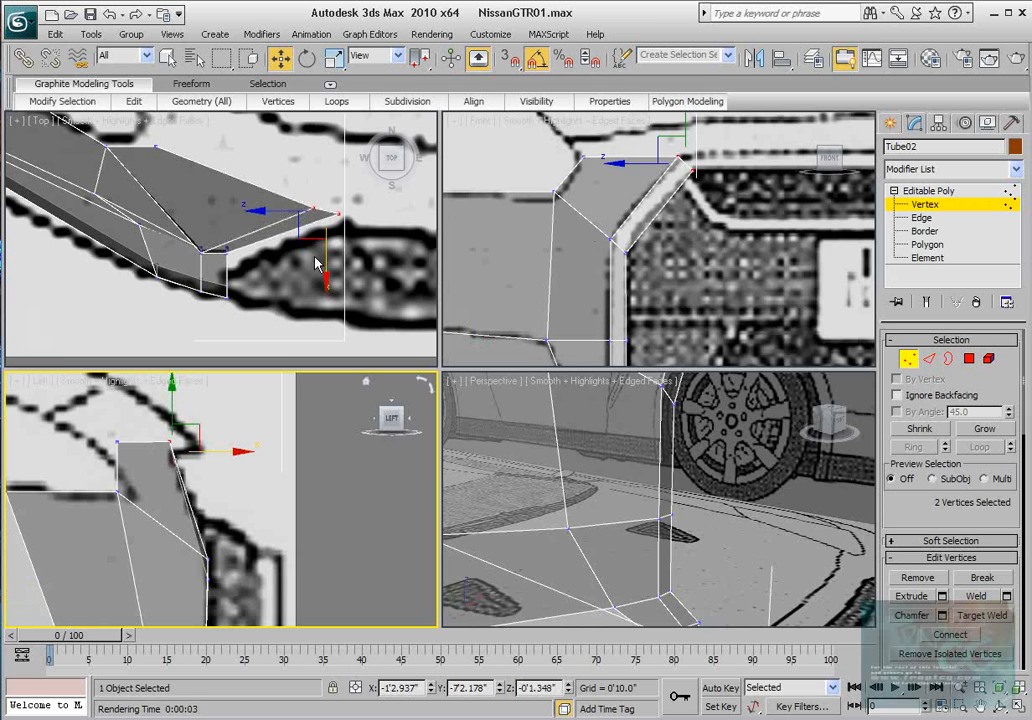
Move the new panel's upper outer vertex in the Top view to X -1'9.576", Y -6'11.098", following the headlight outline.
{"action": "middle_click_drag", "start_coordinate": [608, 189], "coordinate": [598, 228]}
{"action": "scroll", "coordinate": [598, 228], "scroll_direction": "up", "scroll_amount": 2}
{"action": "left_click", "coordinate": [552, 181]}
{"action": "middle_click_drag", "start_coordinate": [235, 180], "coordinate": [237, 228]}
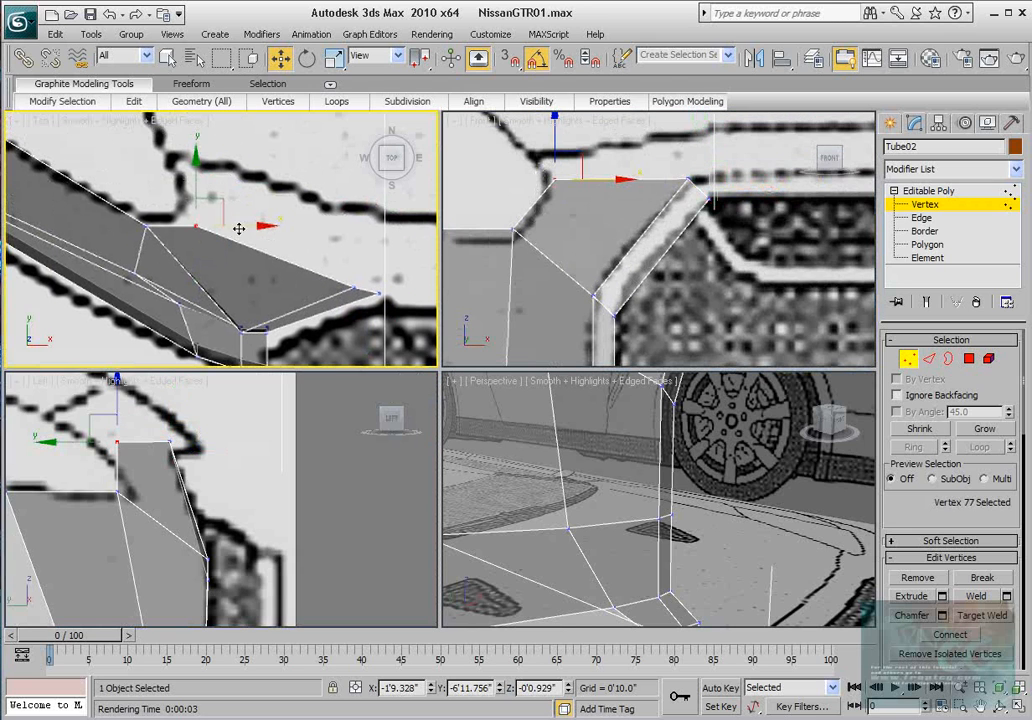
{"action": "left_click_drag", "start_coordinate": [214, 205], "coordinate": [215, 186]}
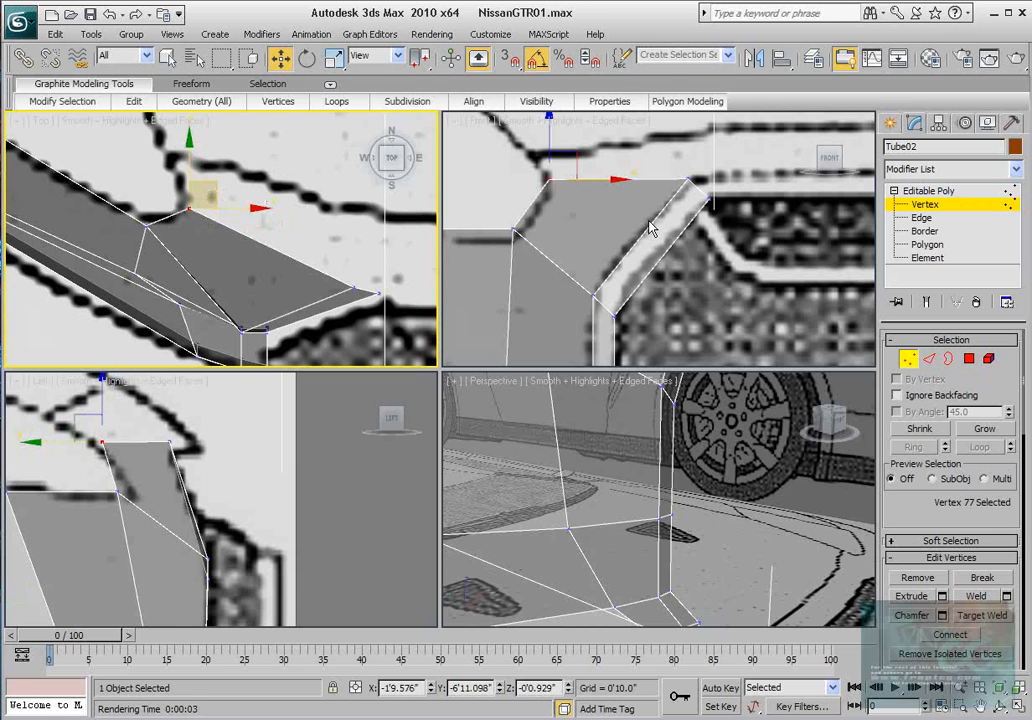
Nudge the strip's innermost tip vertex slightly down and outward in the Front view to fit the grille surround's upper corner.
{"action": "scroll", "coordinate": [649, 228], "scroll_direction": "down", "scroll_amount": 3}
{"action": "middle_click_drag", "start_coordinate": [649, 228], "coordinate": [637, 296]}
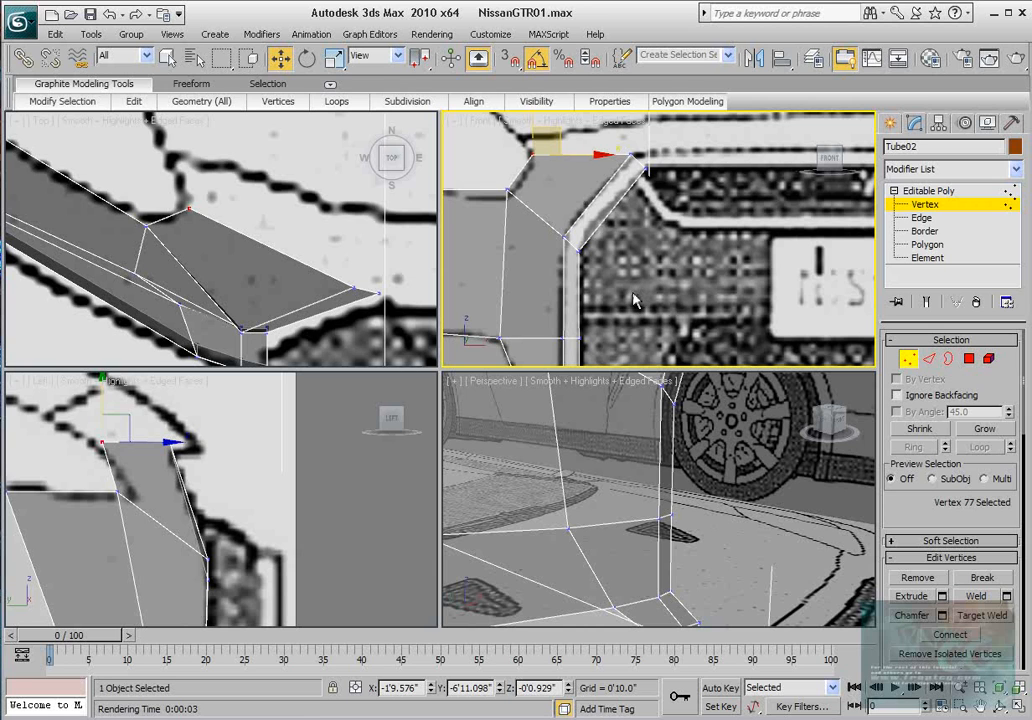
{"action": "middle_click_drag", "start_coordinate": [642, 230], "coordinate": [619, 290]}
{"action": "scroll", "coordinate": [597, 256], "scroll_direction": "down", "scroll_amount": 2}
{"action": "scroll", "coordinate": [614, 257], "scroll_direction": "up", "scroll_amount": 2}
{"action": "scroll", "coordinate": [627, 291], "scroll_direction": "up", "scroll_amount": 2}
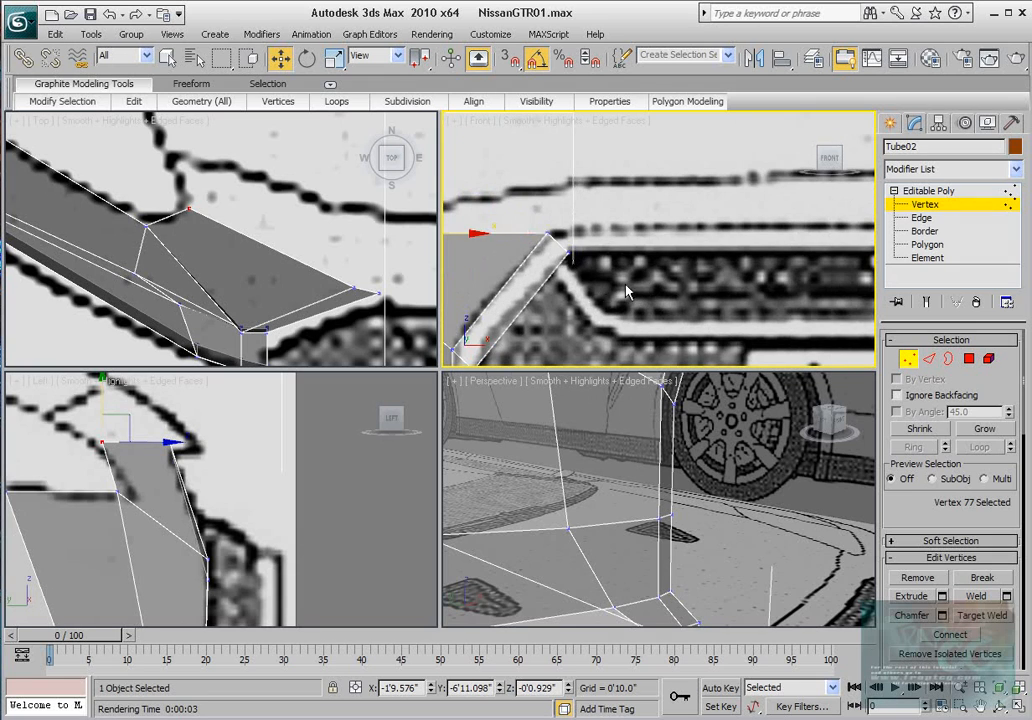
{"action": "left_click", "coordinate": [568, 250]}
{"action": "left_click_drag", "start_coordinate": [596, 242], "coordinate": [591, 244]}
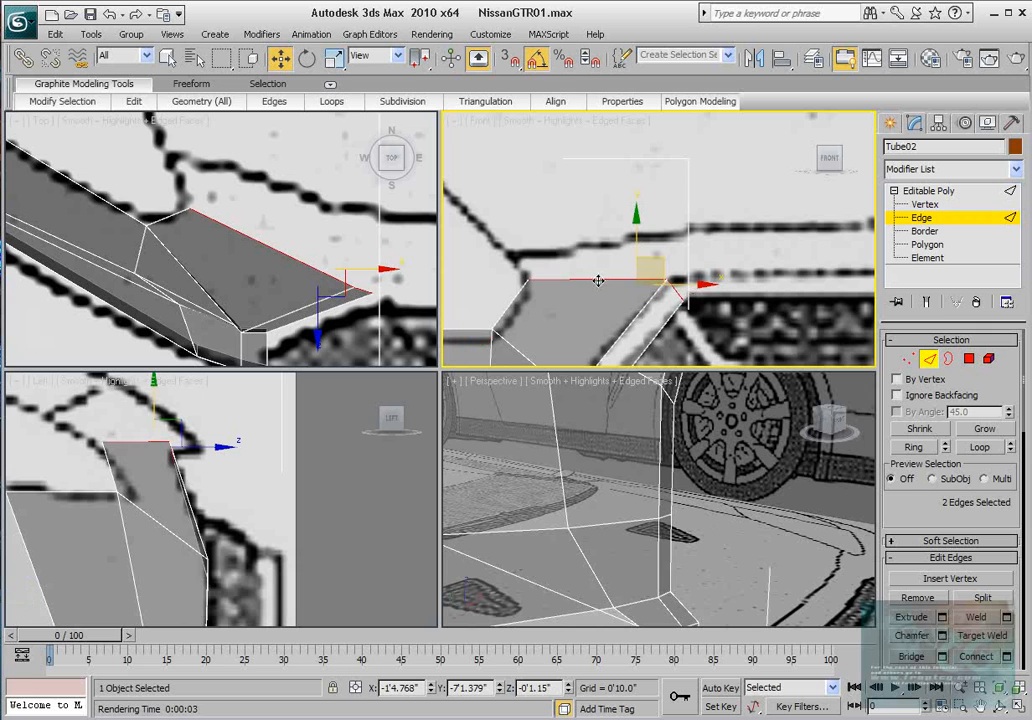
Extend the panel's top edge upward to Z 0'0.096" in the Front view, and move its outer vertex to the hood and headlight corner in the Top view.
{"action": "left_click", "coordinate": [598, 279]}
{"action": "left_click_drag", "start_coordinate": [599, 237], "coordinate": [599, 214], "text": "shift"}
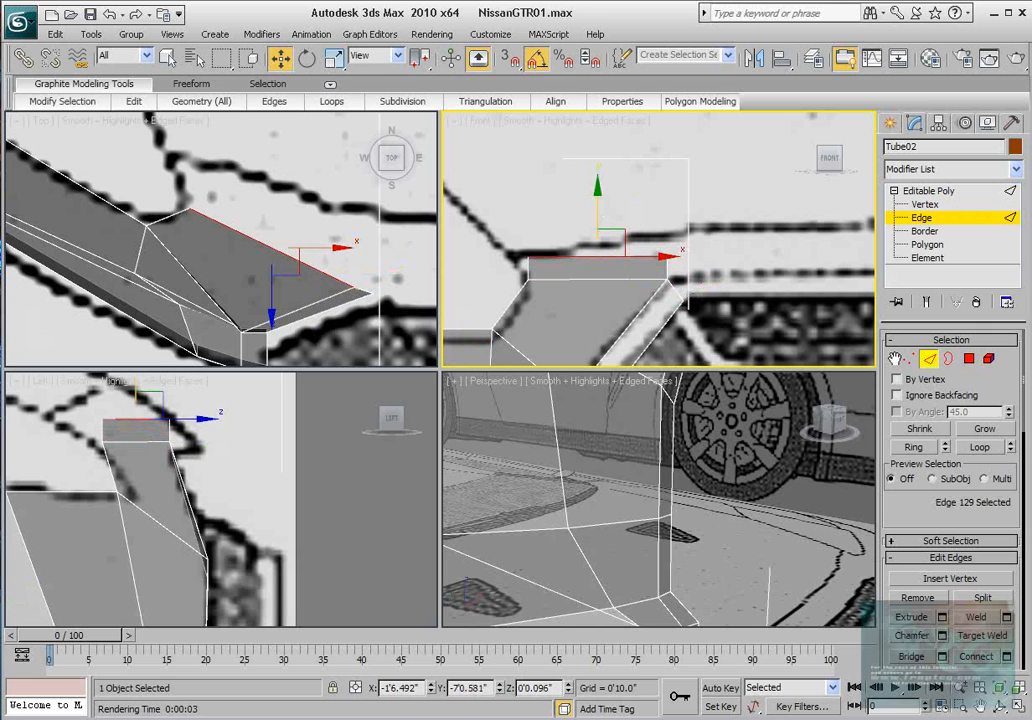
{"action": "left_click", "coordinate": [906, 358]}
{"action": "left_click_drag", "start_coordinate": [508, 240], "coordinate": [555, 270]}
{"action": "right_click", "coordinate": [285, 209]}
{"action": "middle_click_drag", "start_coordinate": [200, 177], "coordinate": [216, 212]}
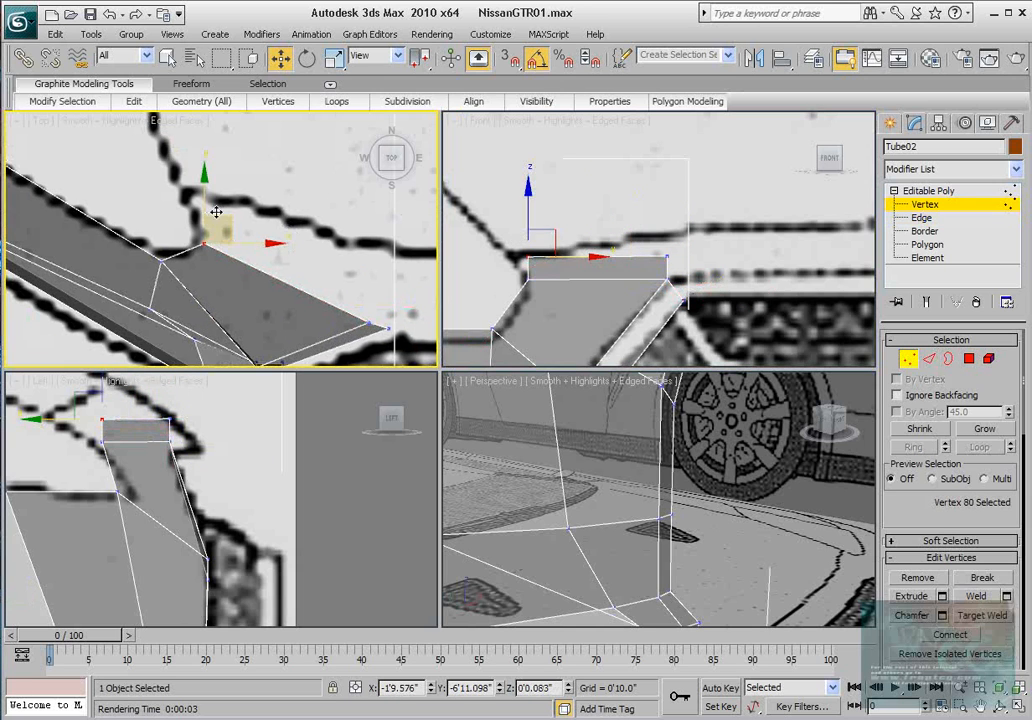
{"action": "left_click_drag", "start_coordinate": [216, 212], "coordinate": [208, 166]}
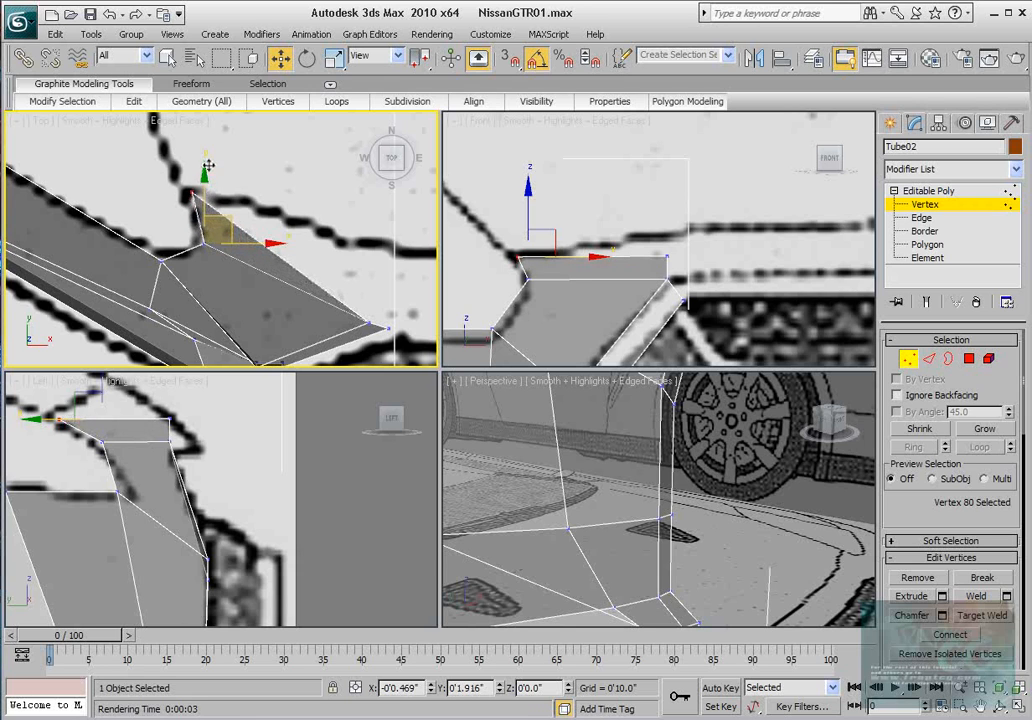
Move the new face's inner top vertex onto the hood line in the Front view, at X -1'5.046", Z 0'0.82".
{"action": "right_click", "coordinate": [587, 230]}
{"action": "left_click", "coordinate": [665, 253]}
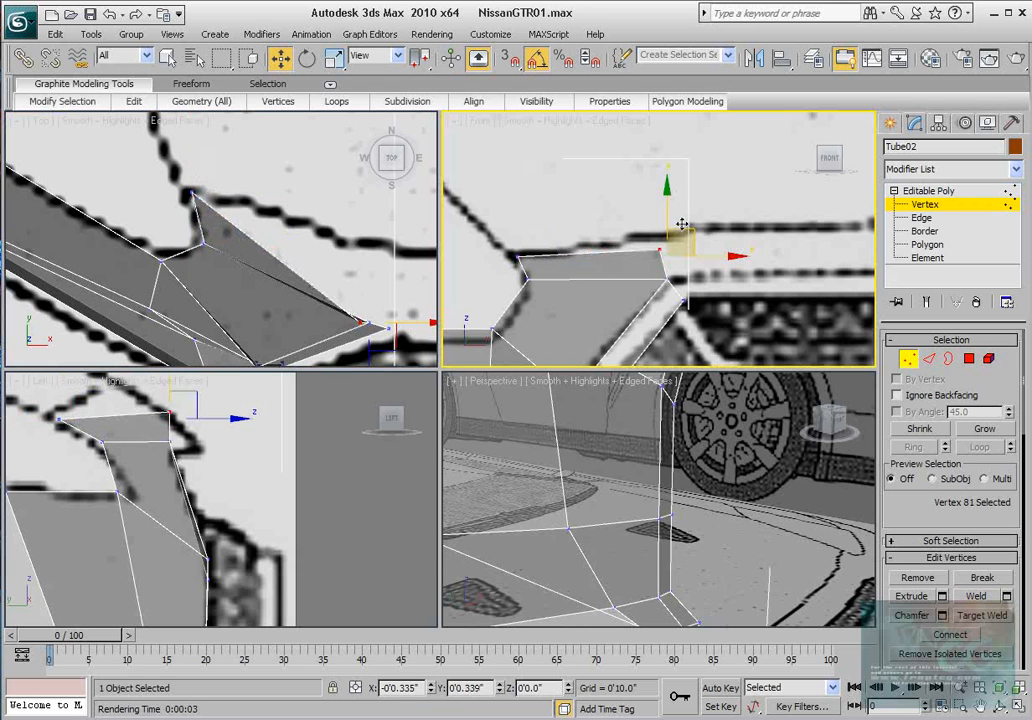
{"action": "left_click_drag", "start_coordinate": [681, 224], "coordinate": [495, 247]}
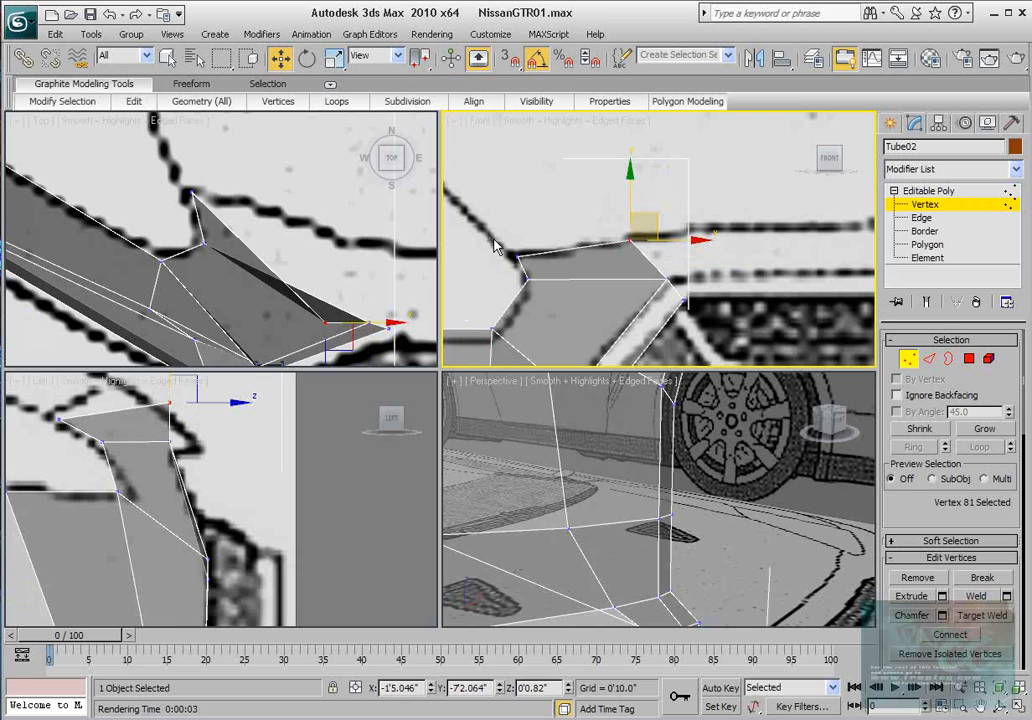
Move the inner top vertex back to Y -6'10.141" in the Left view, and nudge the outer top vertex outward in the Top view.
{"action": "middle_click_drag", "start_coordinate": [208, 438], "coordinate": [260, 481]}
{"action": "left_click_drag", "start_coordinate": [276, 447], "coordinate": [157, 433]}
{"action": "left_click", "coordinate": [111, 463]}
{"action": "middle_click_drag", "start_coordinate": [200, 218], "coordinate": [206, 230]}
{"action": "left_click_drag", "start_coordinate": [231, 193], "coordinate": [223, 192]}
{"action": "left_click", "coordinate": [133, 445]}
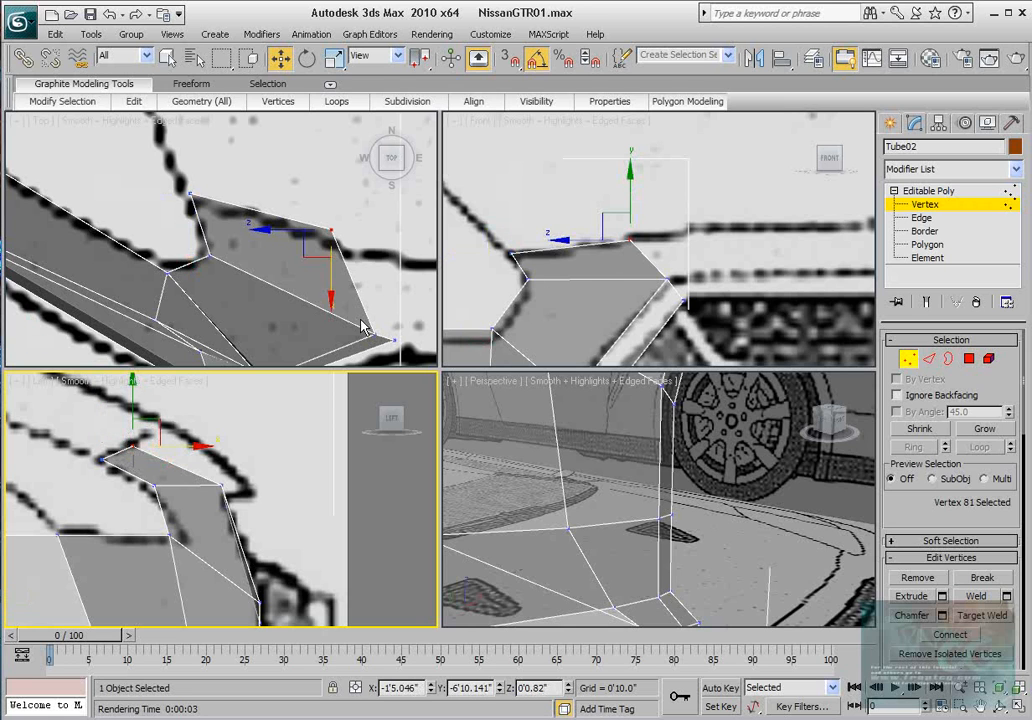
Extrude the two front edges at the upper corner of the grille sideways toward the car's centre line in the Front view.
{"action": "left_click", "coordinate": [928, 359]}
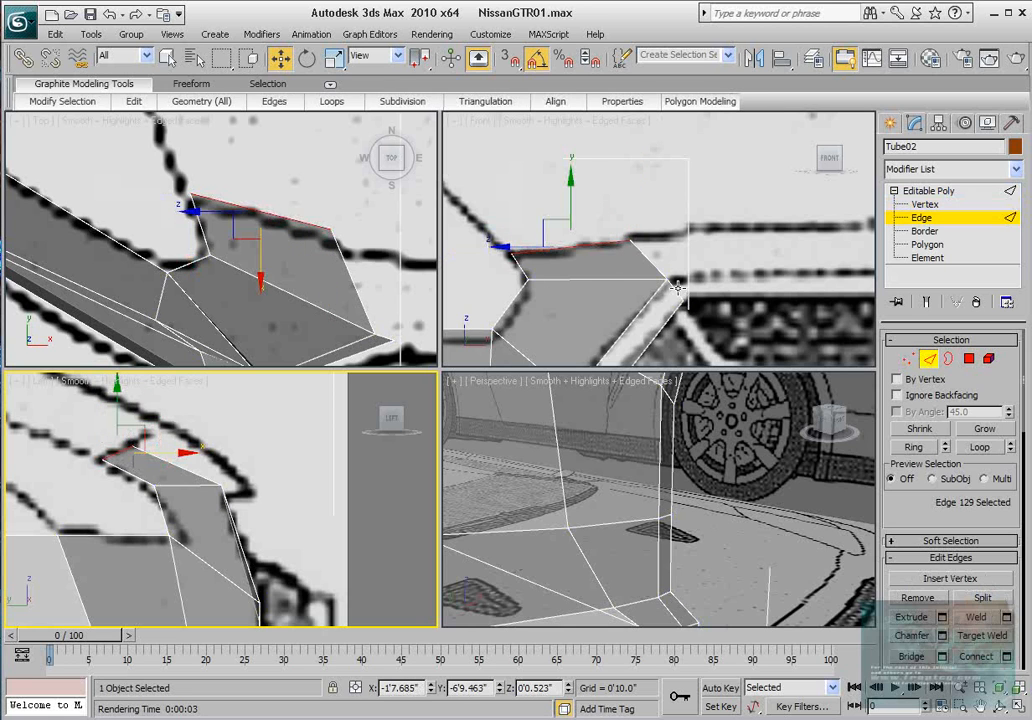
{"action": "left_click", "coordinate": [663, 271]}
{"action": "left_click", "coordinate": [653, 263], "text": "ctrl"}
{"action": "middle_click_drag", "start_coordinate": [739, 278], "coordinate": [629, 266]}
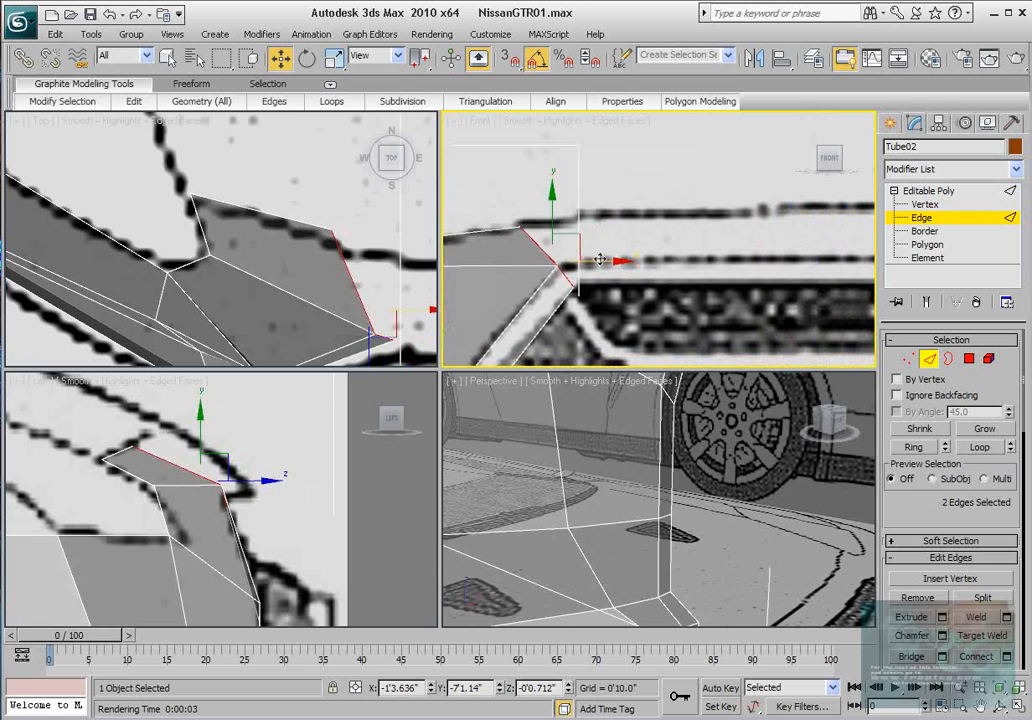
{"action": "left_click_drag", "start_coordinate": [600, 260], "coordinate": [829, 259]}
Make the extruded upper bumper edges planar in X and set their X position to 0.
{"action": "scroll", "coordinate": [930, 517], "scroll_direction": "down", "scroll_amount": 10}
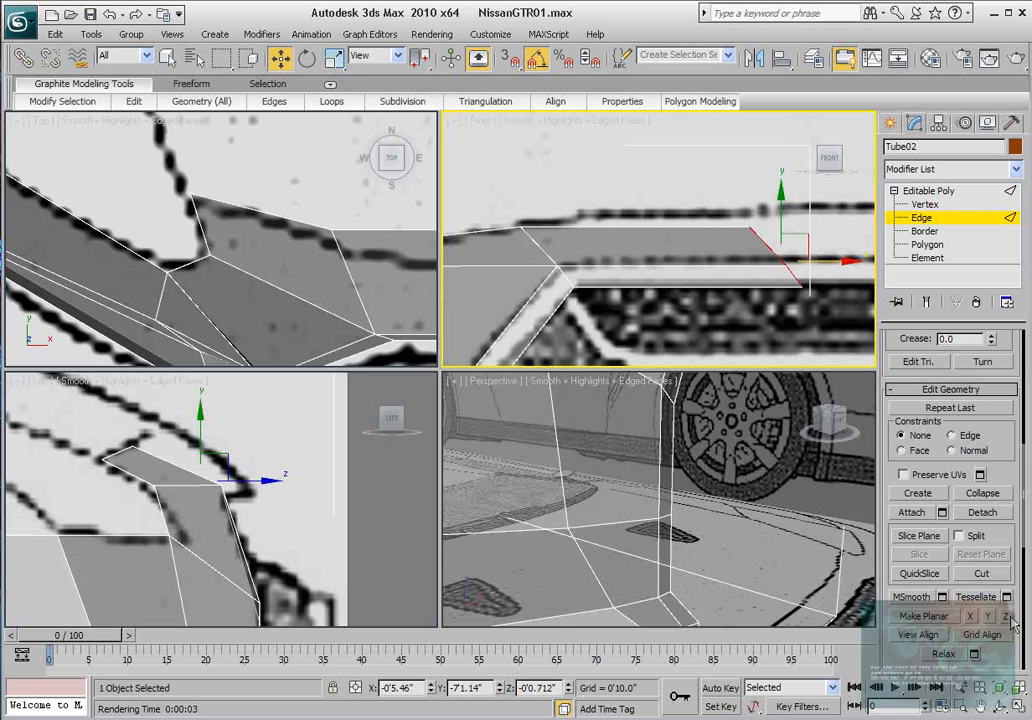
{"action": "middle_click_drag", "start_coordinate": [764, 266], "coordinate": [761, 246]}
{"action": "key", "text": "z"}
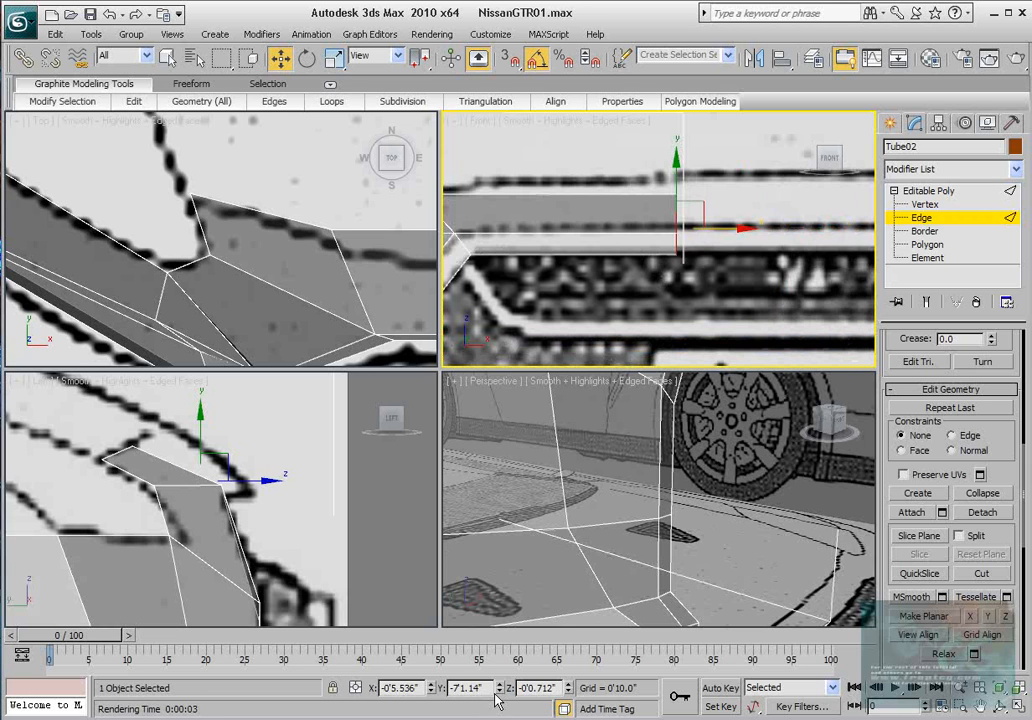
{"action": "right_click", "coordinate": [432, 689]}
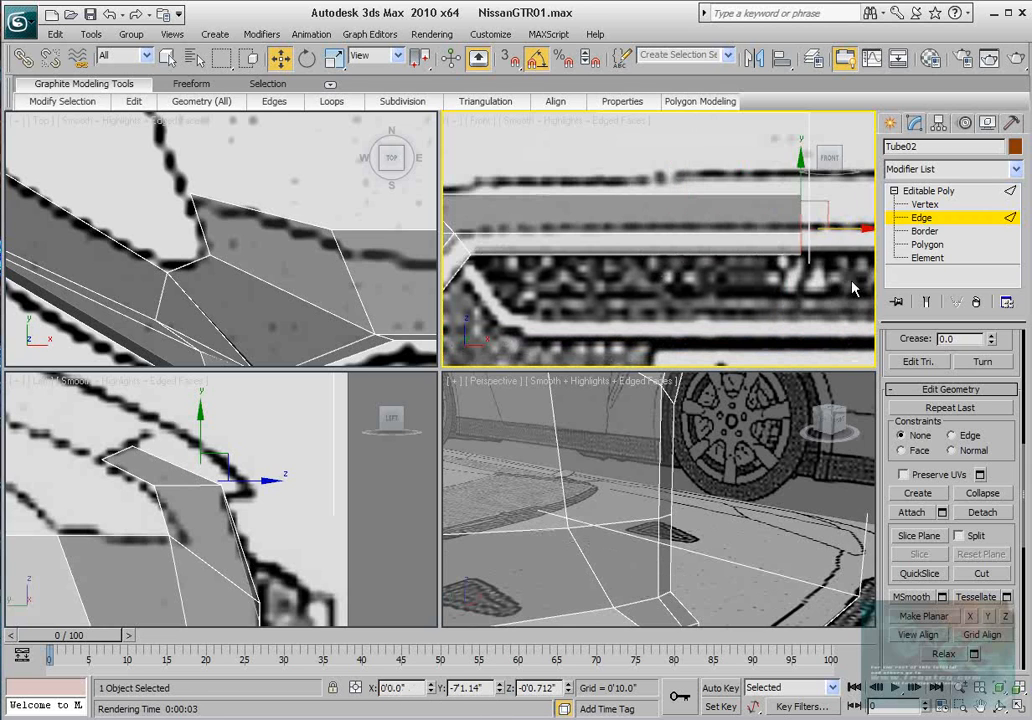
Raise the upper centre edges slightly to Z -0'0.546", and shift them forward to the nose outline in the Left view.
{"action": "middle_click_drag", "start_coordinate": [852, 288], "coordinate": [668, 300]}
{"action": "scroll", "coordinate": [686, 300], "scroll_direction": "up", "scroll_amount": 2}
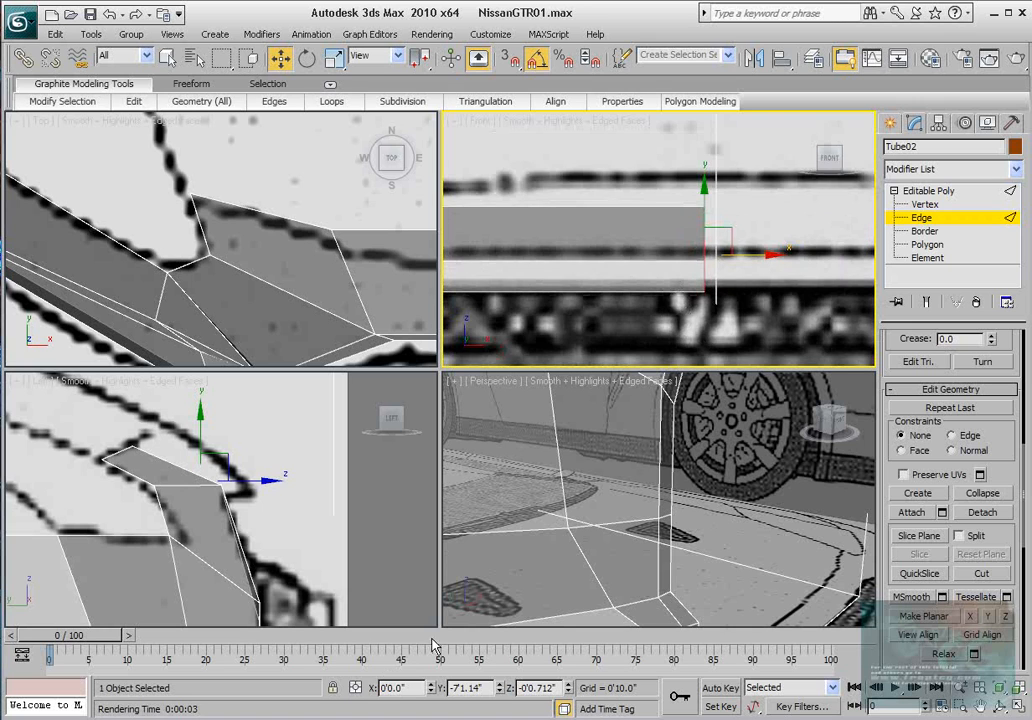
{"action": "scroll", "coordinate": [686, 256], "scroll_direction": "down", "scroll_amount": 5}
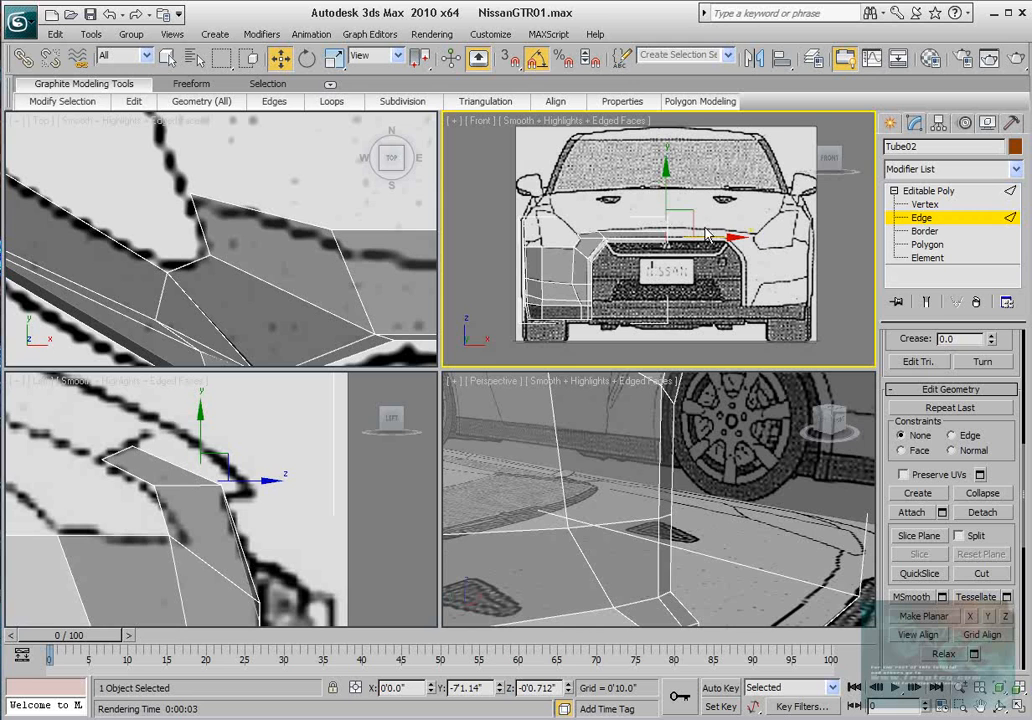
{"action": "middle_click_drag", "start_coordinate": [666, 198], "coordinate": [664, 201]}
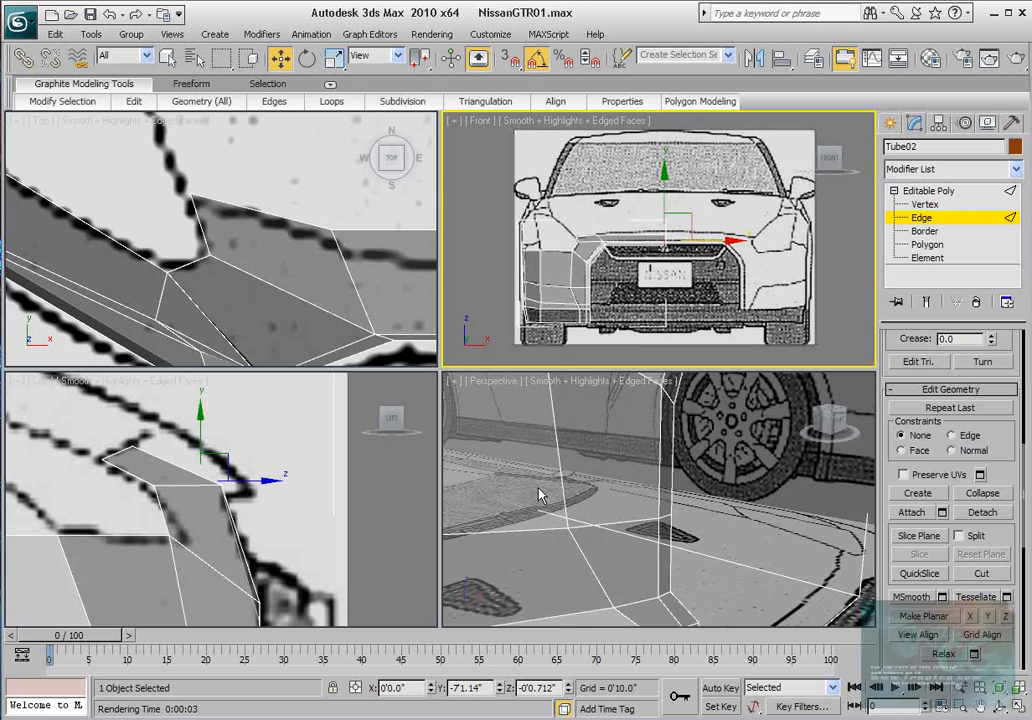
{"action": "scroll", "coordinate": [673, 180], "scroll_direction": "up", "scroll_amount": 6}
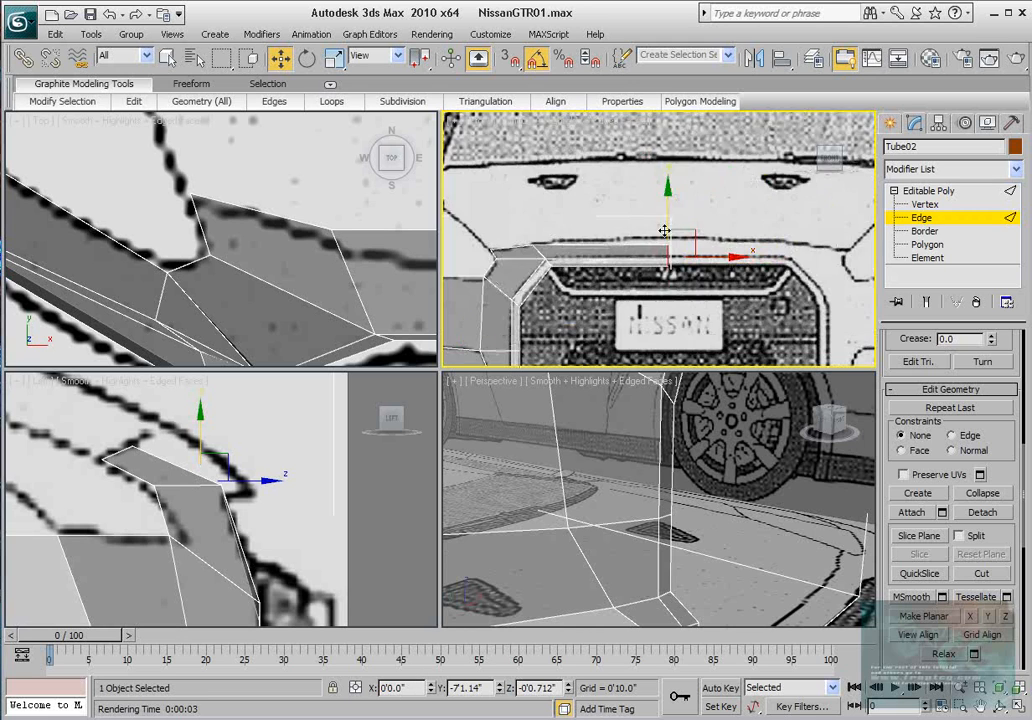
{"action": "left_click", "coordinate": [678, 237]}
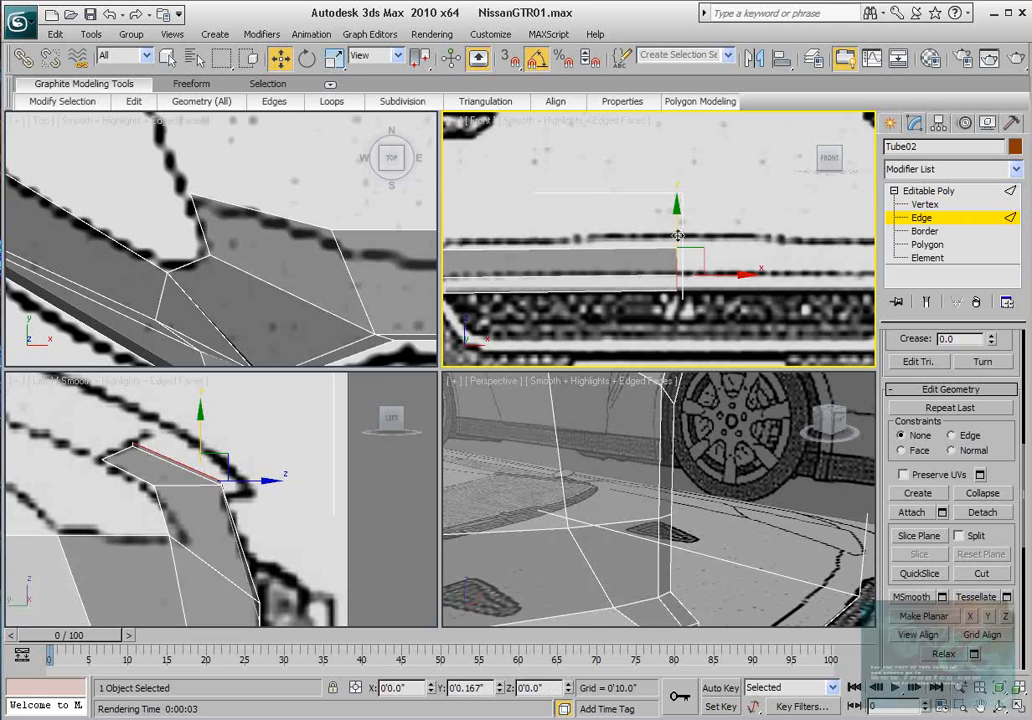
{"action": "left_click_drag", "start_coordinate": [678, 237], "coordinate": [681, 269]}
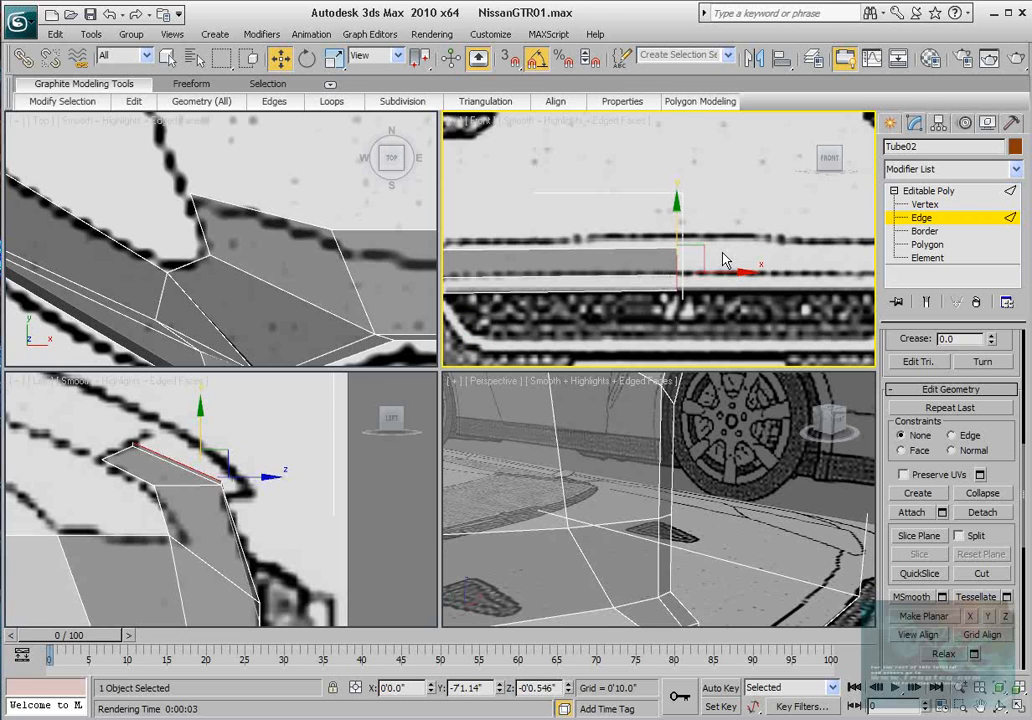
{"action": "right_click", "coordinate": [272, 492]}
{"action": "scroll", "coordinate": [224, 481], "scroll_direction": "up", "scroll_amount": 2}
{"action": "left_click_drag", "start_coordinate": [245, 474], "coordinate": [282, 479]}
Move the top centre vertex onto the hood outline at Y -6'11.642", Z 0'1.765", and shift the bottom centre vertex back about 0.159".
{"action": "left_click", "coordinate": [922, 204]}
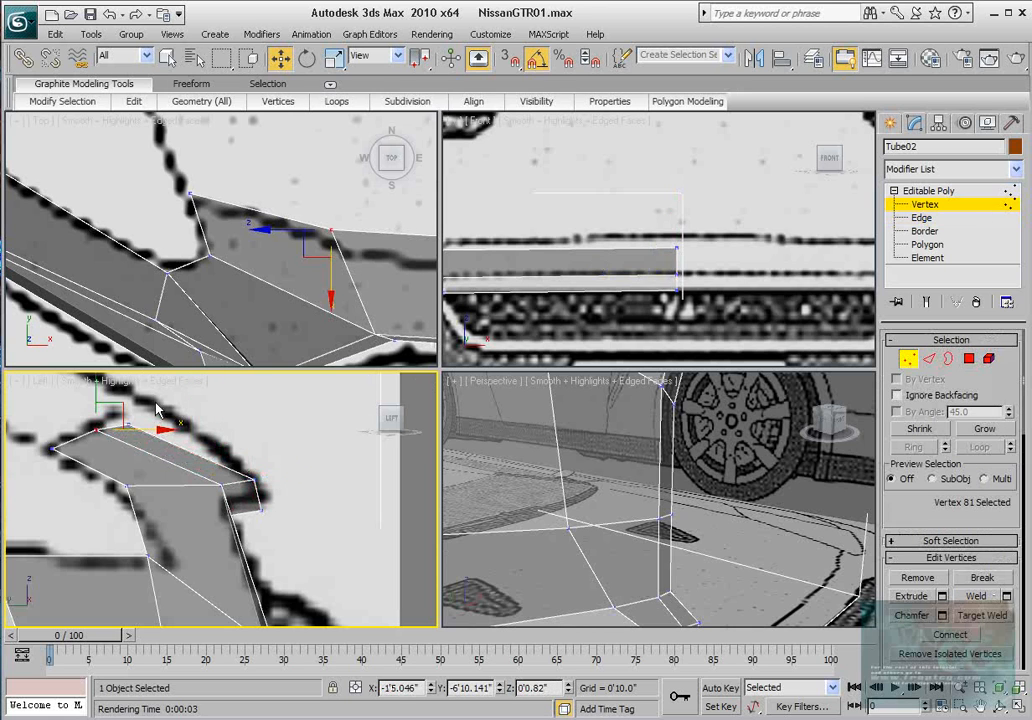
{"action": "left_click", "coordinate": [130, 424]}
{"action": "left_click_drag", "start_coordinate": [163, 404], "coordinate": [180, 364]}
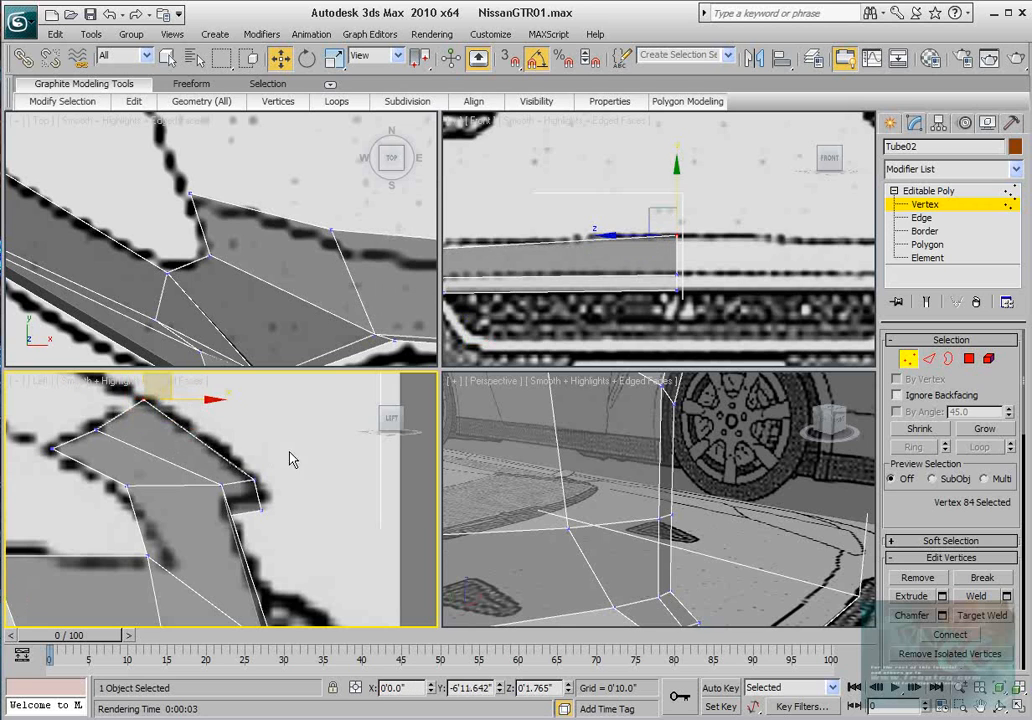
{"action": "left_click", "coordinate": [260, 509]}
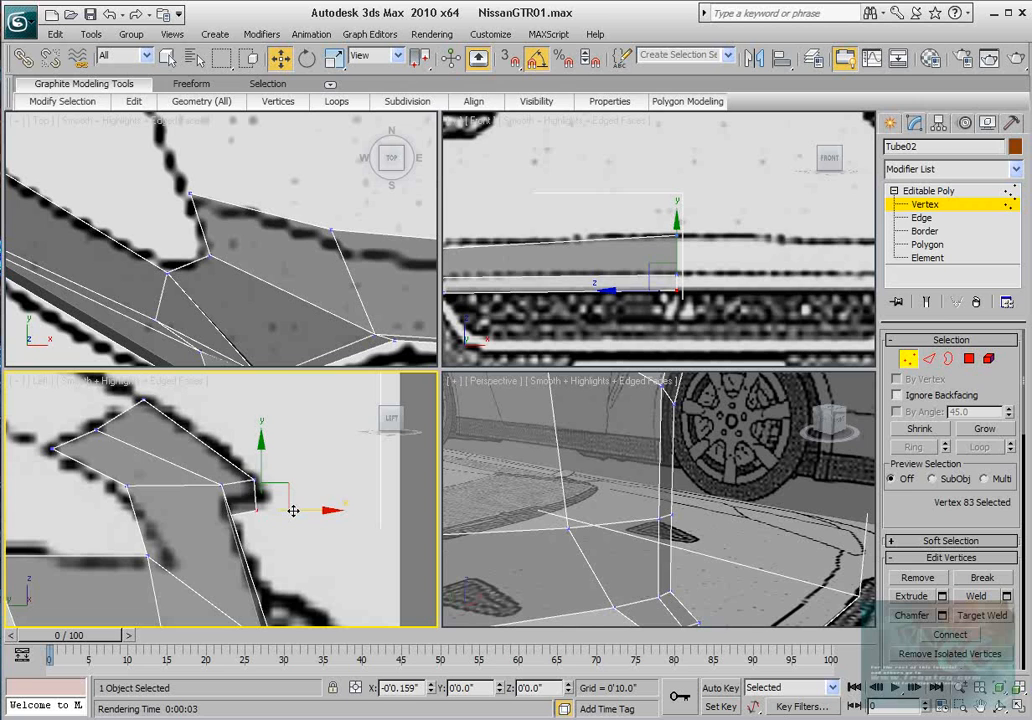
{"action": "left_click_drag", "start_coordinate": [293, 511], "coordinate": [288, 511]}
Move the two lower centre vertices forward to the grille border and the top centre vertex onto the hood line in the Top view.
{"action": "middle_click_drag", "start_coordinate": [612, 280], "coordinate": [608, 276]}
{"action": "scroll", "coordinate": [607, 275], "scroll_direction": "up", "scroll_amount": 2}
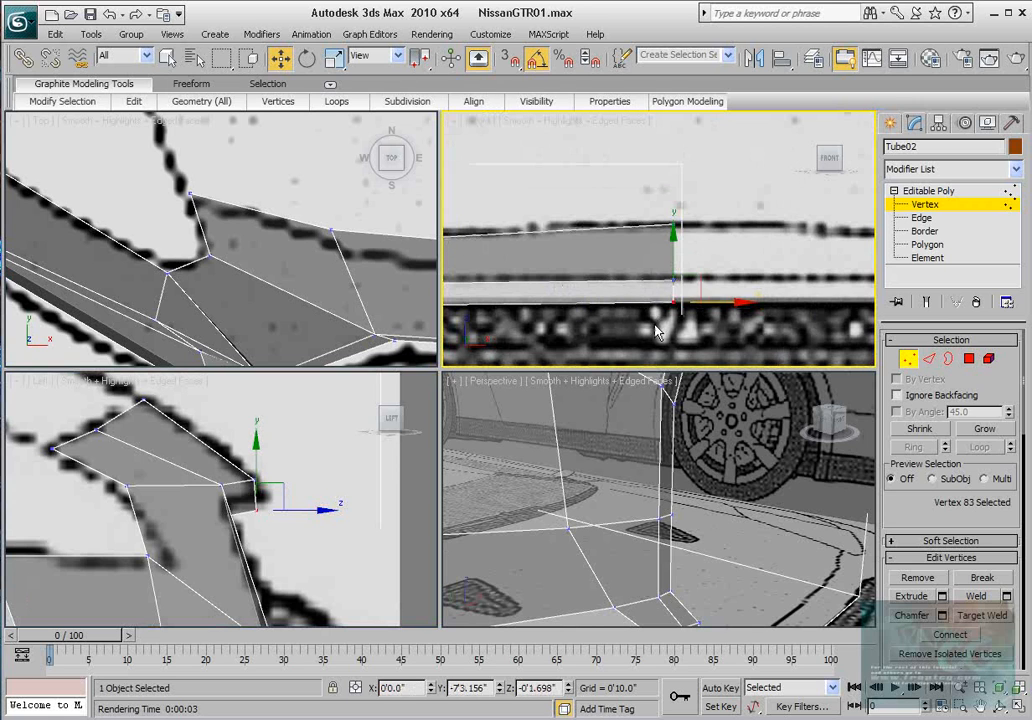
{"action": "left_click_drag", "start_coordinate": [654, 326], "coordinate": [675, 242]}
{"action": "right_click", "coordinate": [640, 468]}
{"action": "scroll", "coordinate": [640, 468], "scroll_direction": "down", "scroll_amount": 5}
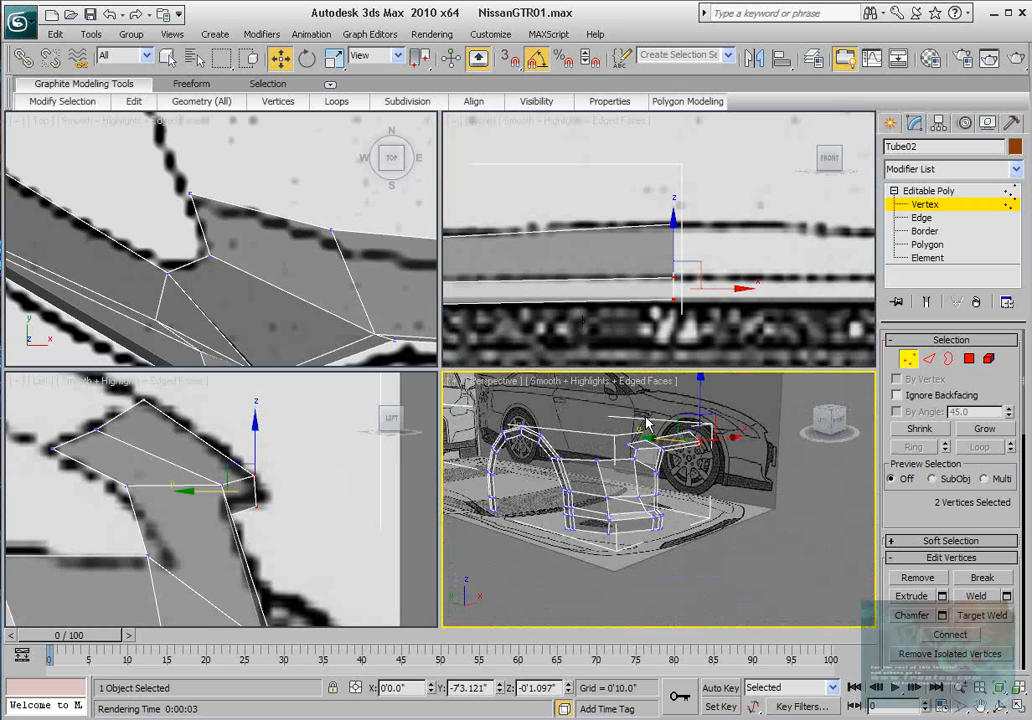
{"action": "right_click", "coordinate": [339, 314]}
{"action": "scroll", "coordinate": [339, 314], "scroll_direction": "down", "scroll_amount": 3}
{"action": "middle_click_drag", "start_coordinate": [369, 316], "coordinate": [288, 290]}
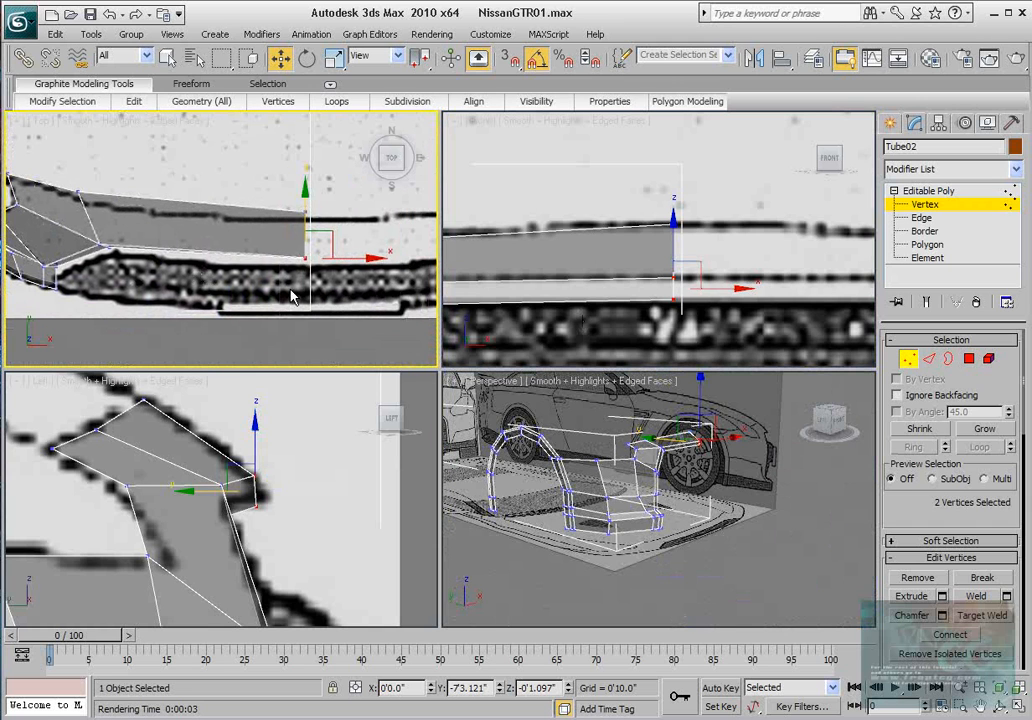
{"action": "left_click_drag", "start_coordinate": [285, 289], "coordinate": [307, 215]}
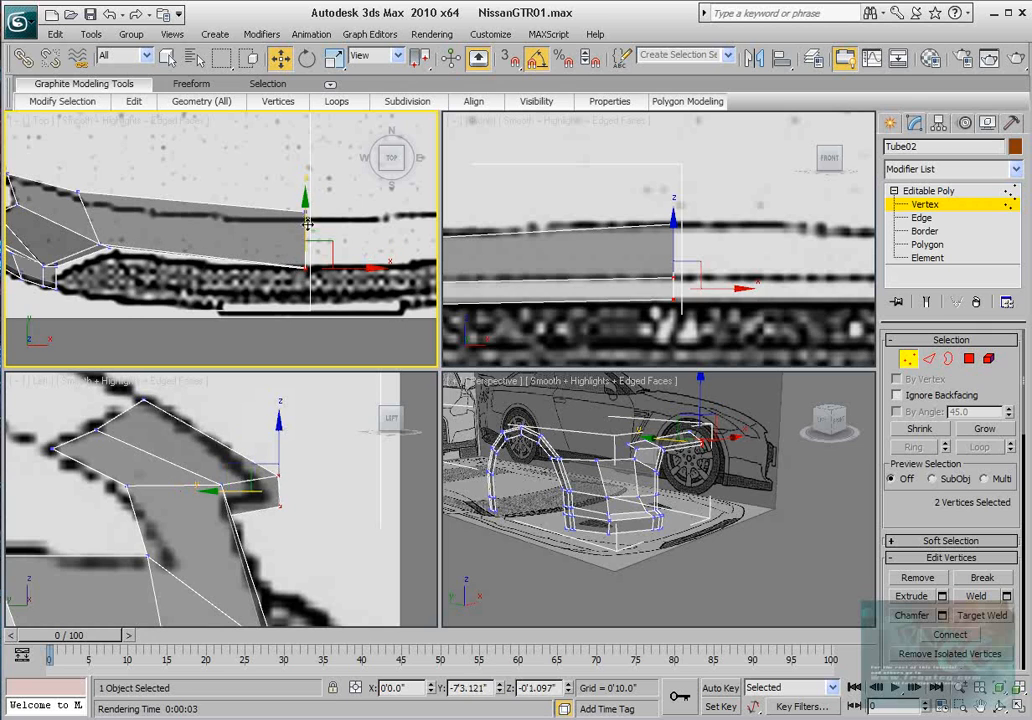
{"action": "left_click", "coordinate": [305, 212]}
{"action": "middle_click_drag", "start_coordinate": [305, 212], "coordinate": [303, 224]}
{"action": "left_click_drag", "start_coordinate": [304, 181], "coordinate": [304, 236]}
Extrude the two inner edges at the bottom of the bumper sideways toward the car's centre line in the Front view.
{"action": "middle_click_drag", "start_coordinate": [290, 285], "coordinate": [289, 248]}
{"action": "middle_click_drag", "start_coordinate": [244, 485], "coordinate": [244, 414]}
{"action": "scroll", "coordinate": [244, 414], "scroll_direction": "down", "scroll_amount": 3}
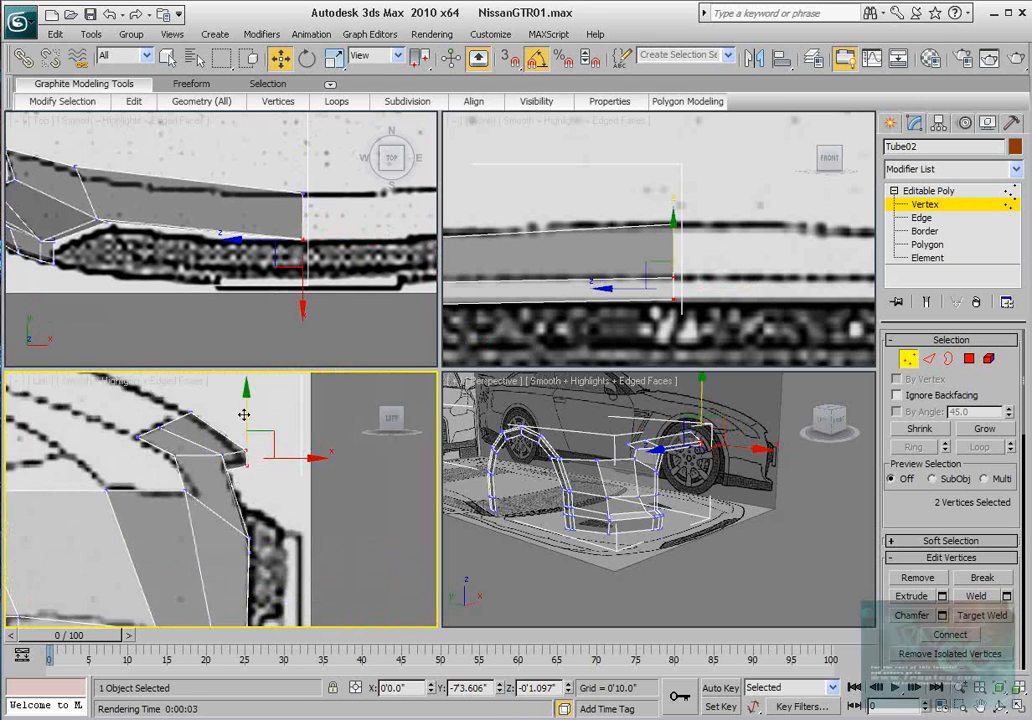
{"action": "middle_click_drag", "start_coordinate": [262, 462], "coordinate": [260, 350]}
{"action": "middle_click_drag", "start_coordinate": [300, 456], "coordinate": [298, 408]}
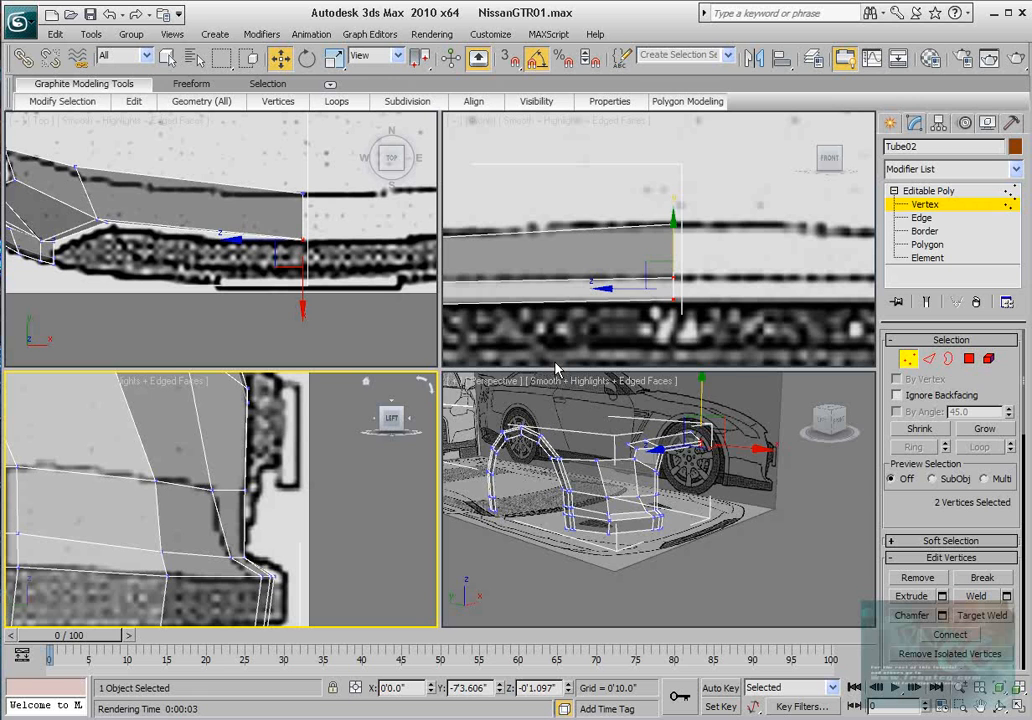
{"action": "left_click", "coordinate": [929, 358]}
{"action": "scroll", "coordinate": [636, 240], "scroll_direction": "down", "scroll_amount": 4}
{"action": "middle_click_drag", "start_coordinate": [673, 226], "coordinate": [680, 181]}
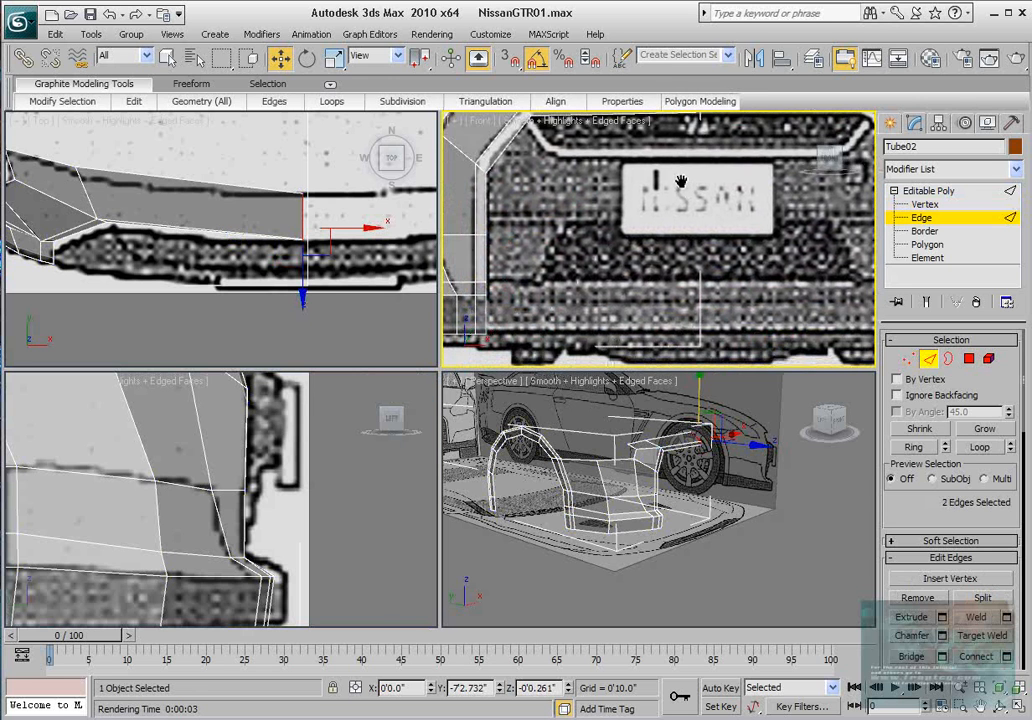
{"action": "scroll", "coordinate": [519, 230], "scroll_direction": "up", "scroll_amount": 6}
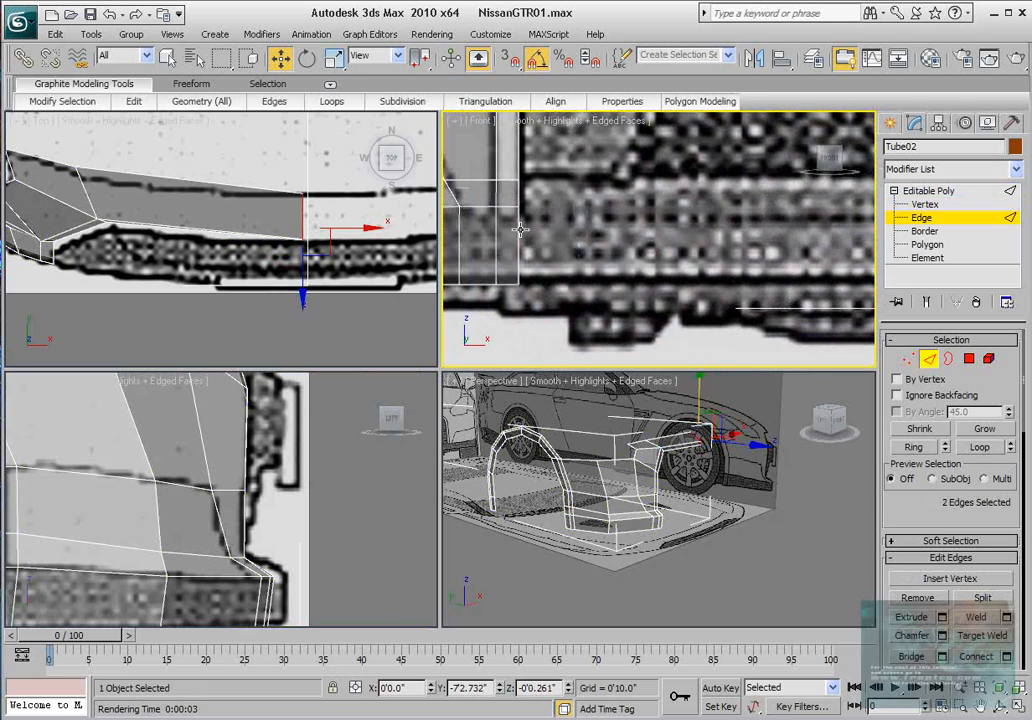
{"action": "left_click", "coordinate": [520, 229]}
{"action": "left_click", "coordinate": [519, 197], "text": "ctrl"}
{"action": "scroll", "coordinate": [564, 233], "scroll_direction": "down", "scroll_amount": 2}
{"action": "middle_click_drag", "start_coordinate": [582, 244], "coordinate": [577, 263]}
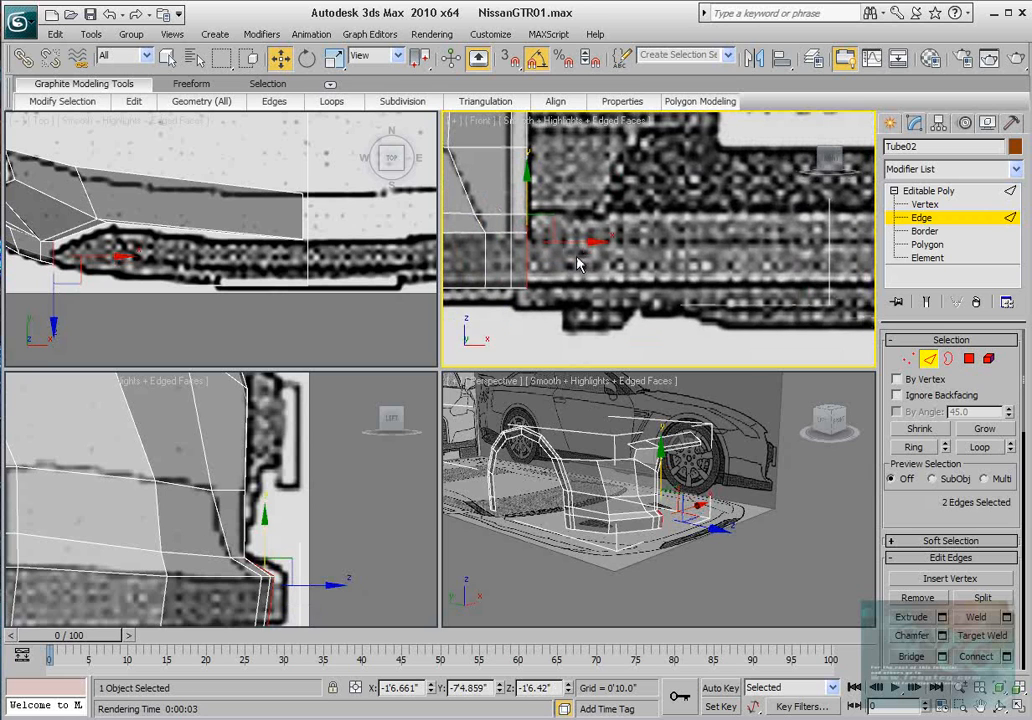
{"action": "left_click_drag", "start_coordinate": [577, 263], "coordinate": [781, 282]}
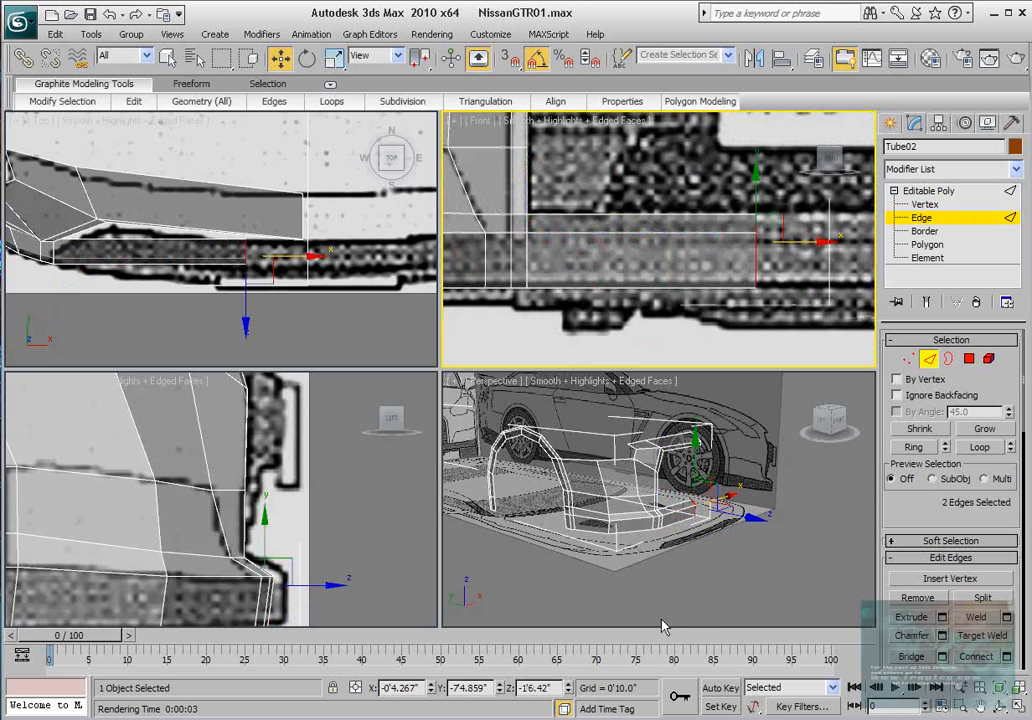
Set the X position of the extruded lower bumper edges to 0.
{"action": "right_click", "coordinate": [430, 690]}
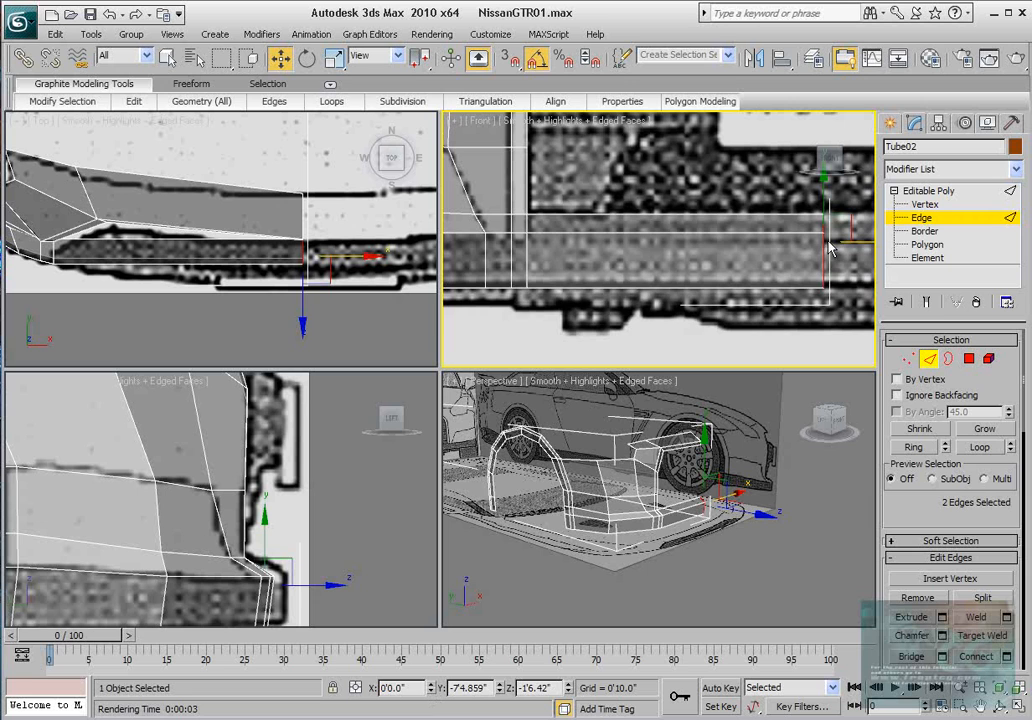
{"action": "middle_click_drag", "start_coordinate": [814, 262], "coordinate": [661, 267]}
{"action": "scroll", "coordinate": [950, 558], "scroll_direction": "down", "scroll_amount": 10}
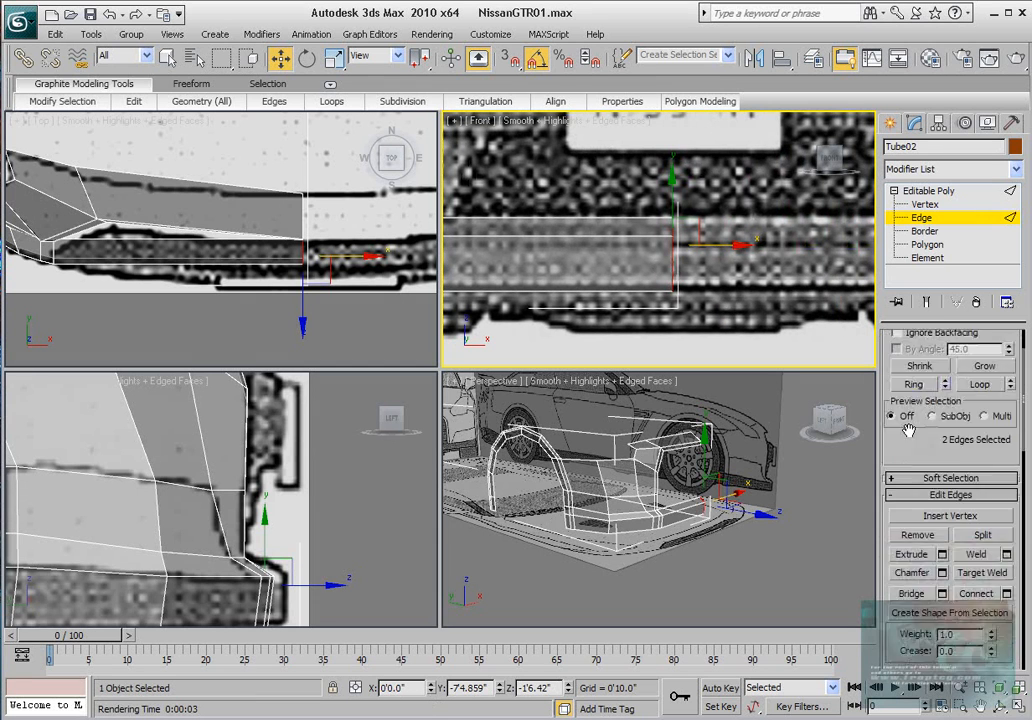
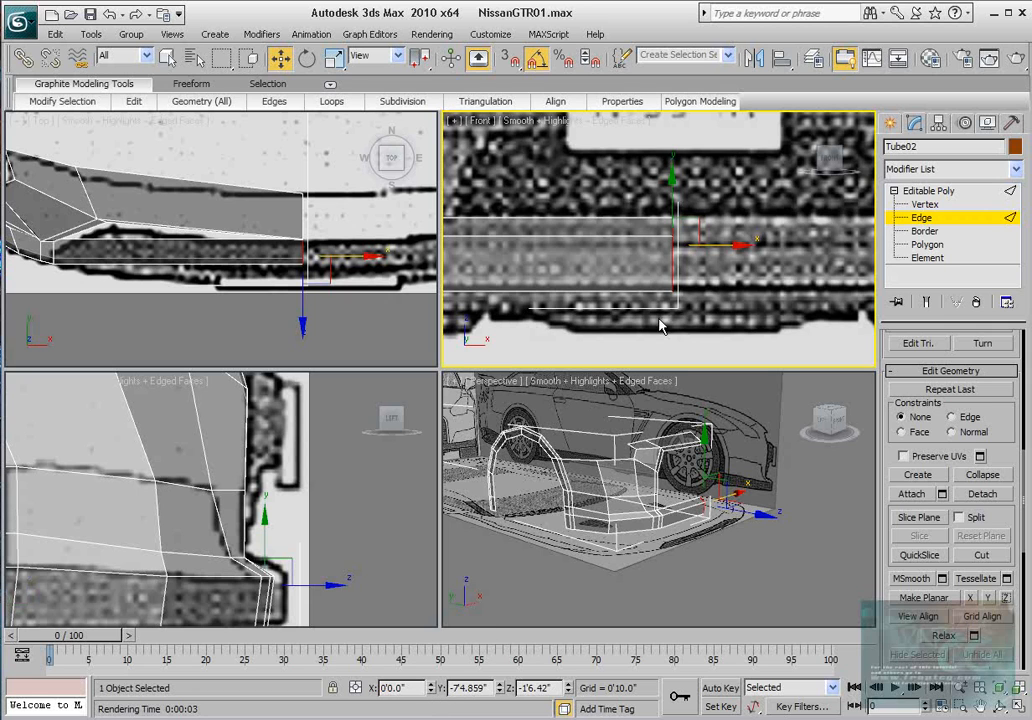
Move the lower centre edges forward about 0.88" in the Left view, and fit the bottom centre vertex to the front lip outline at Z -1'9.051".
{"action": "middle_click_drag", "start_coordinate": [707, 235], "coordinate": [697, 259]}
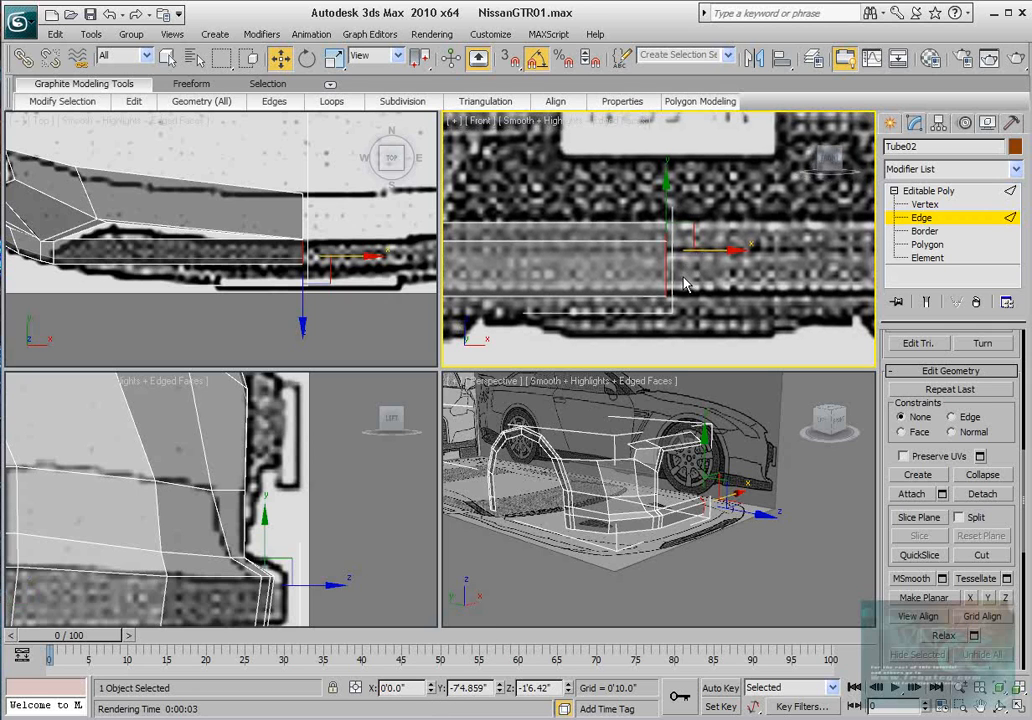
{"action": "middle_click_drag", "start_coordinate": [325, 591], "coordinate": [360, 491]}
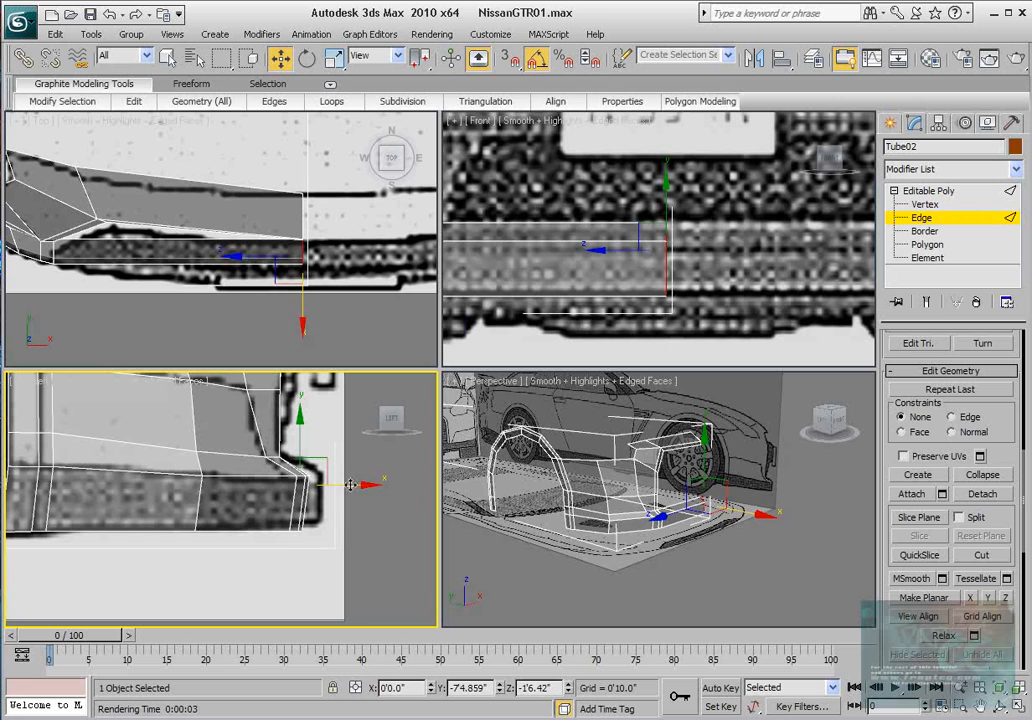
{"action": "left_click_drag", "start_coordinate": [350, 484], "coordinate": [365, 484]}
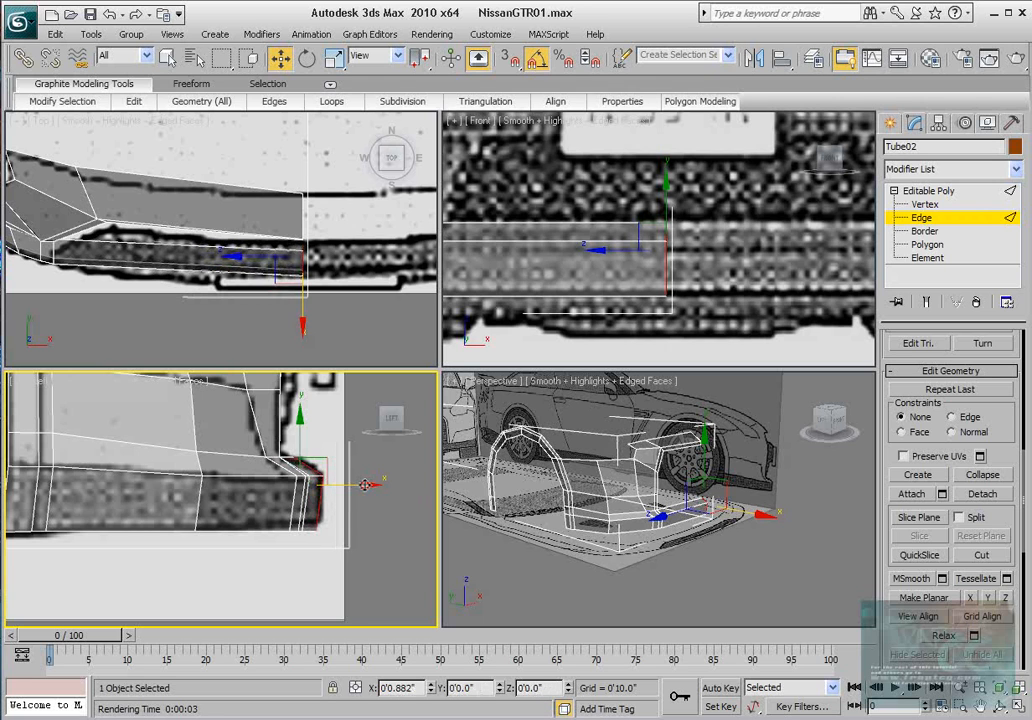
{"action": "key", "text": "1"}
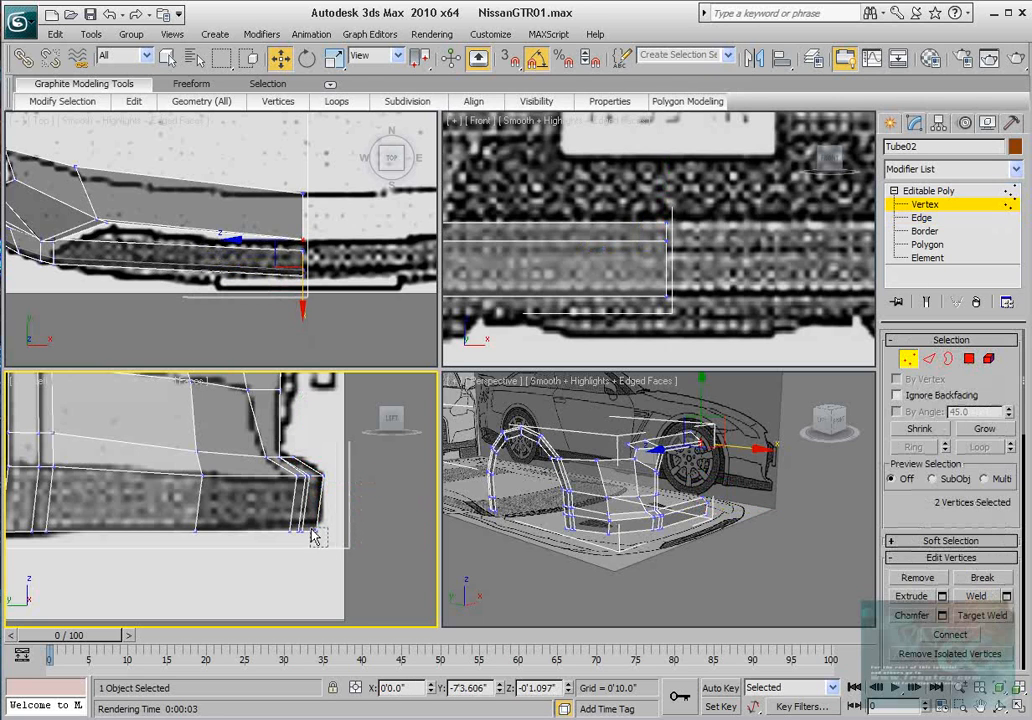
{"action": "left_click", "coordinate": [313, 533]}
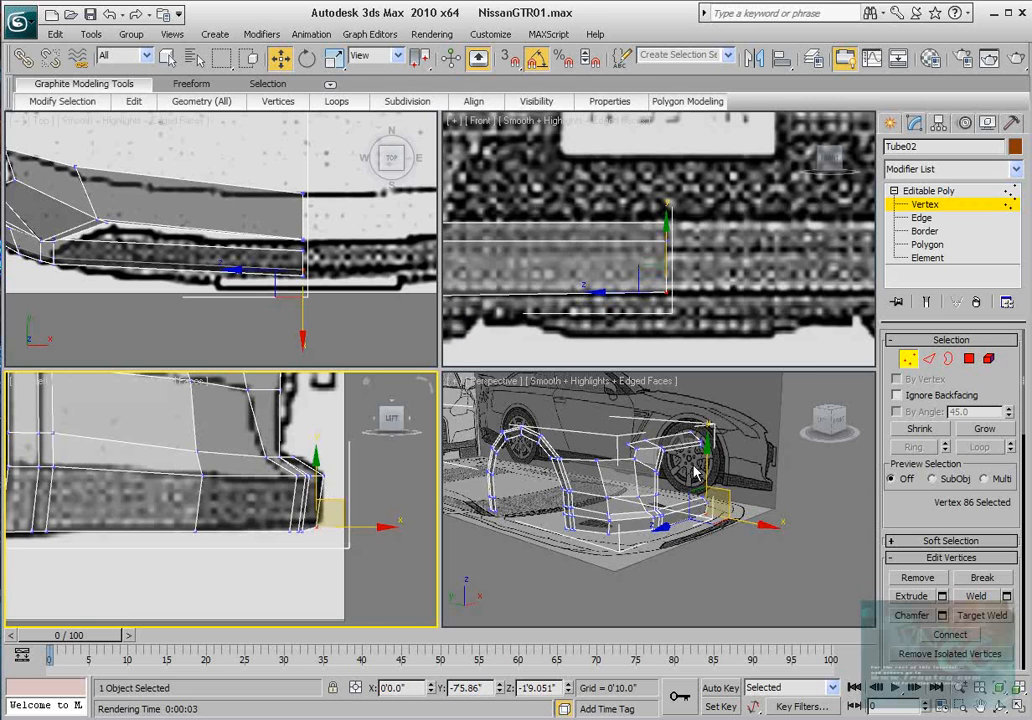
Fit the two upper corner vertices and the side vertices of the grille opening to the blueprint's grille outline in the Top view.
{"action": "scroll", "coordinate": [695, 473], "scroll_direction": "up", "scroll_amount": 5}
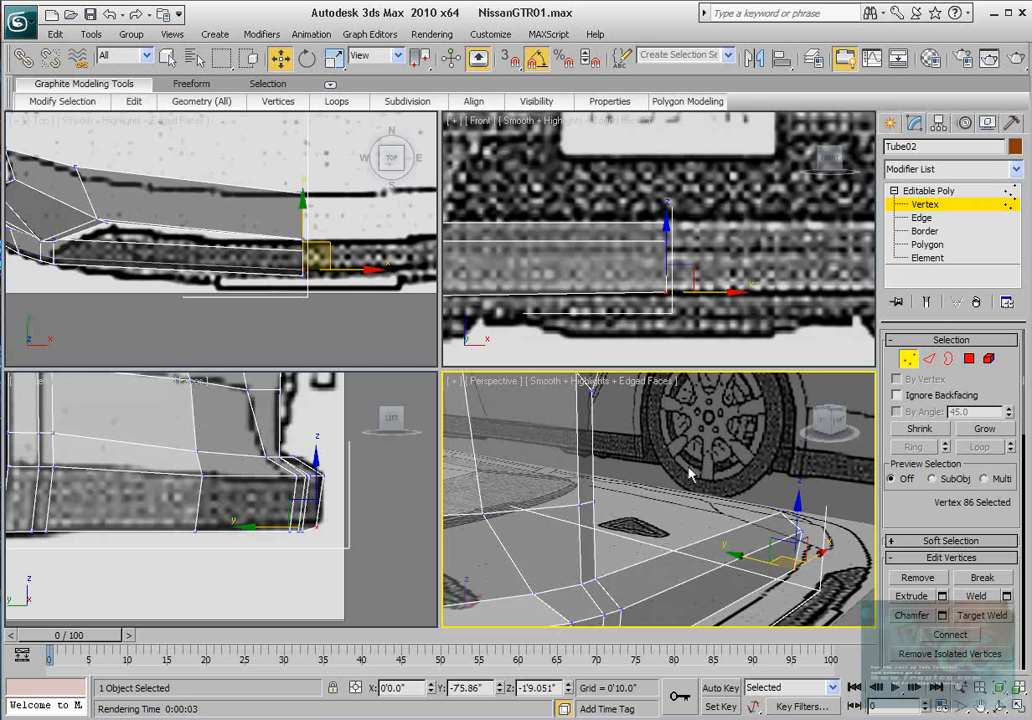
{"action": "left_click", "coordinate": [929, 358]}
{"action": "scroll", "coordinate": [755, 466], "scroll_direction": "down", "scroll_amount": 5}
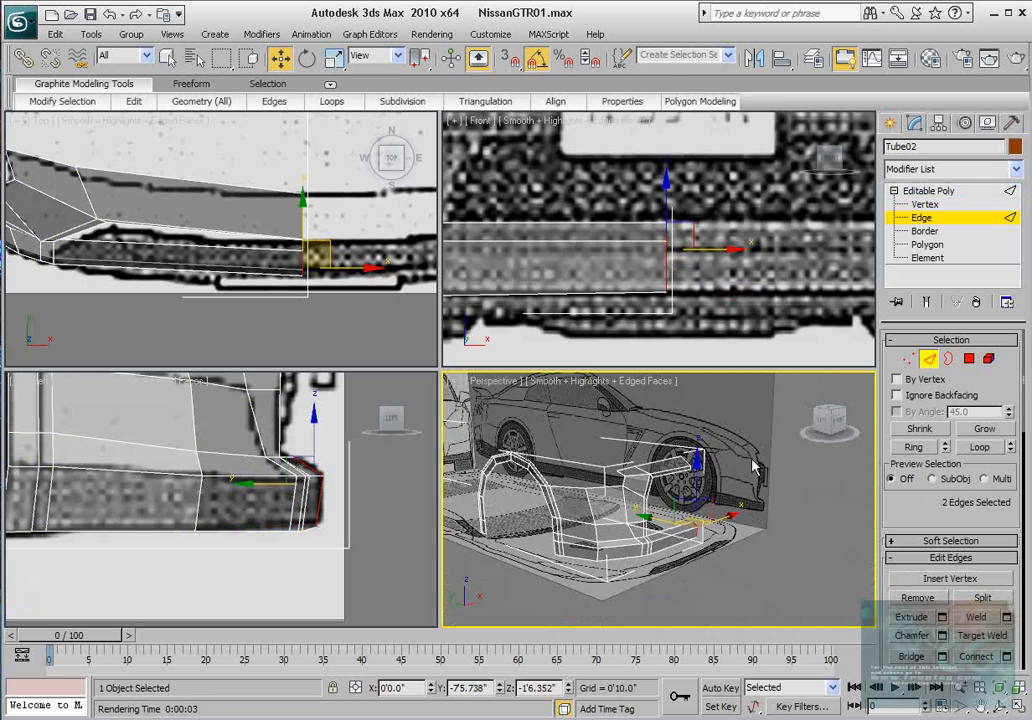
{"action": "middle_click_drag", "start_coordinate": [728, 473], "coordinate": [650, 482], "text": "alt"}
{"action": "scroll", "coordinate": [683, 250], "scroll_direction": "down", "scroll_amount": 2}
{"action": "middle_click_drag", "start_coordinate": [668, 252], "coordinate": [678, 312]}
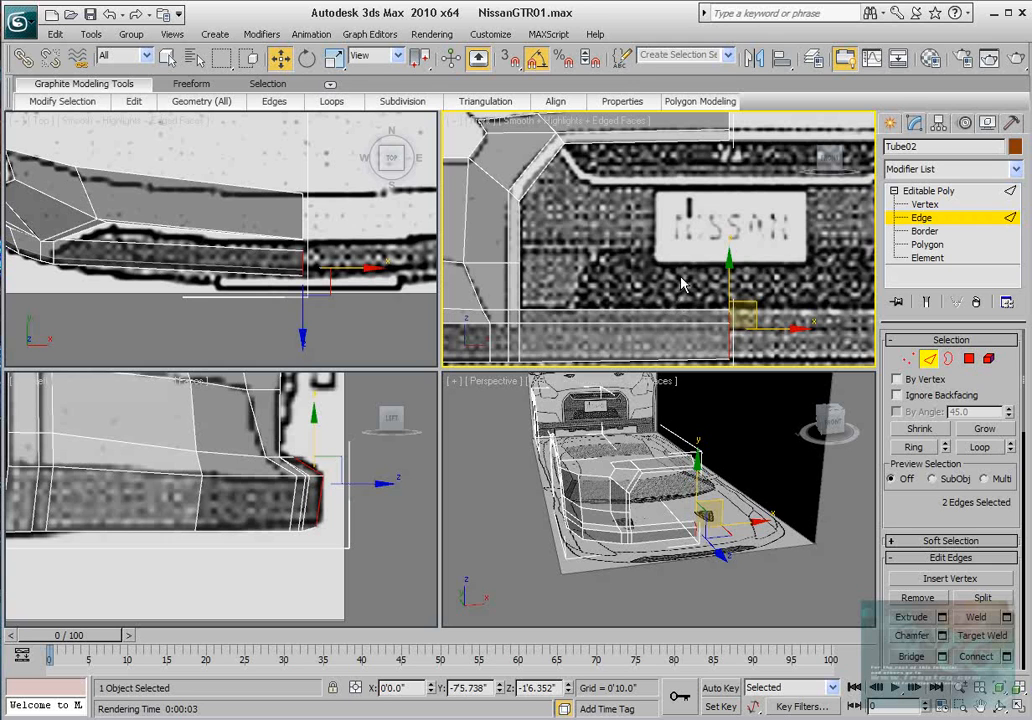
{"action": "middle_click_drag", "start_coordinate": [687, 275], "coordinate": [684, 287]}
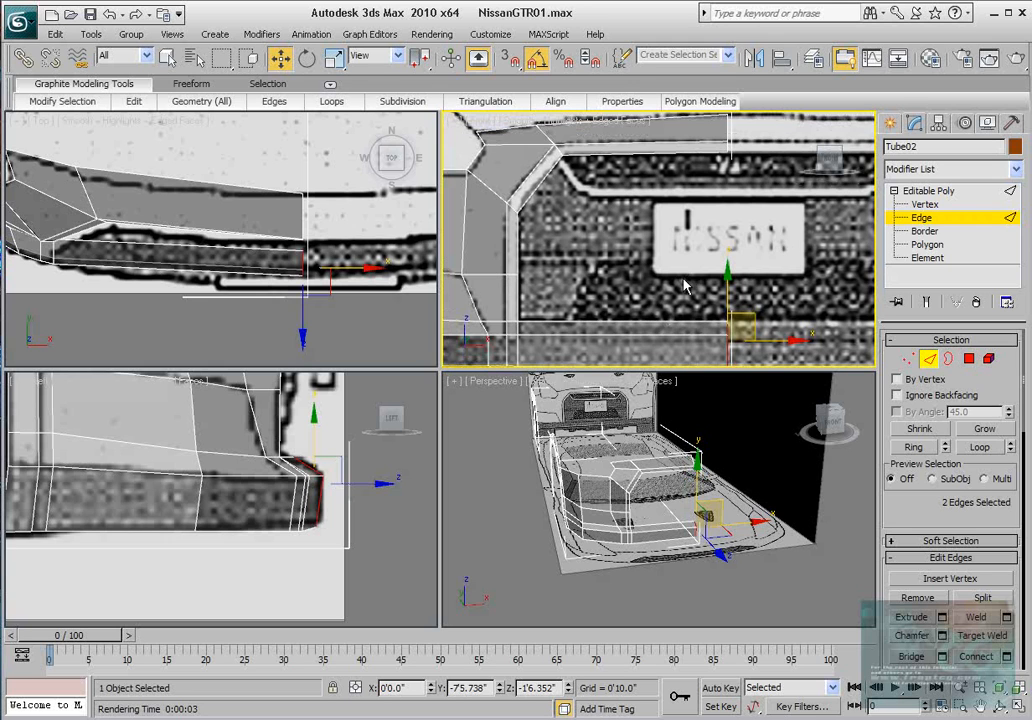
{"action": "middle_click_drag", "start_coordinate": [268, 250], "coordinate": [343, 237]}
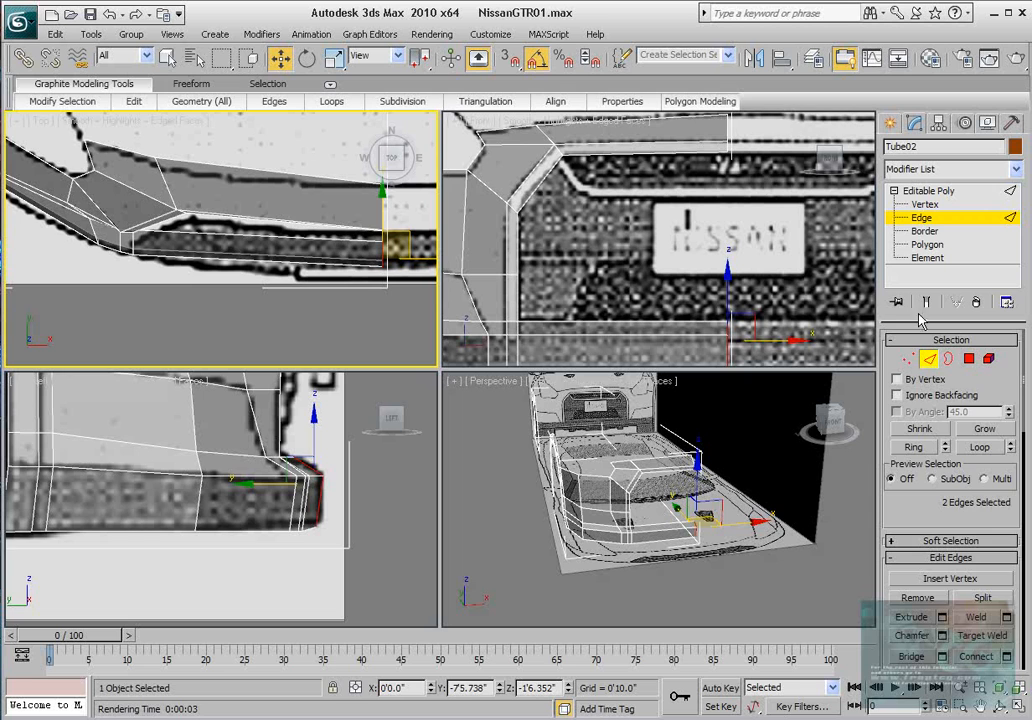
{"action": "left_click", "coordinate": [907, 358]}
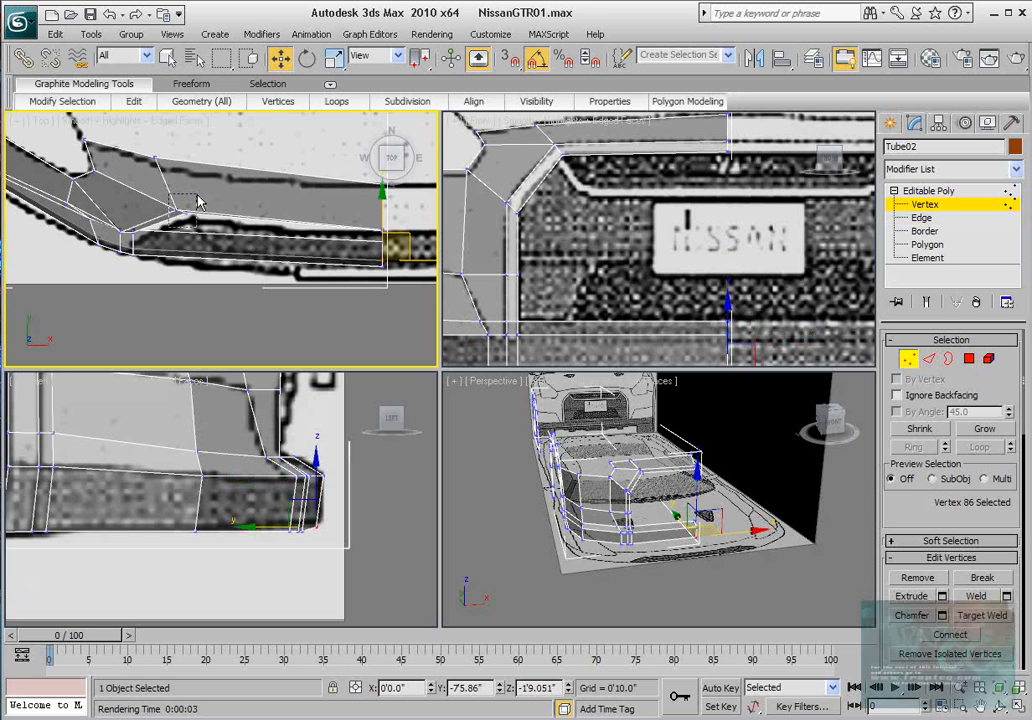
{"action": "left_click_drag", "start_coordinate": [197, 203], "coordinate": [182, 177]}
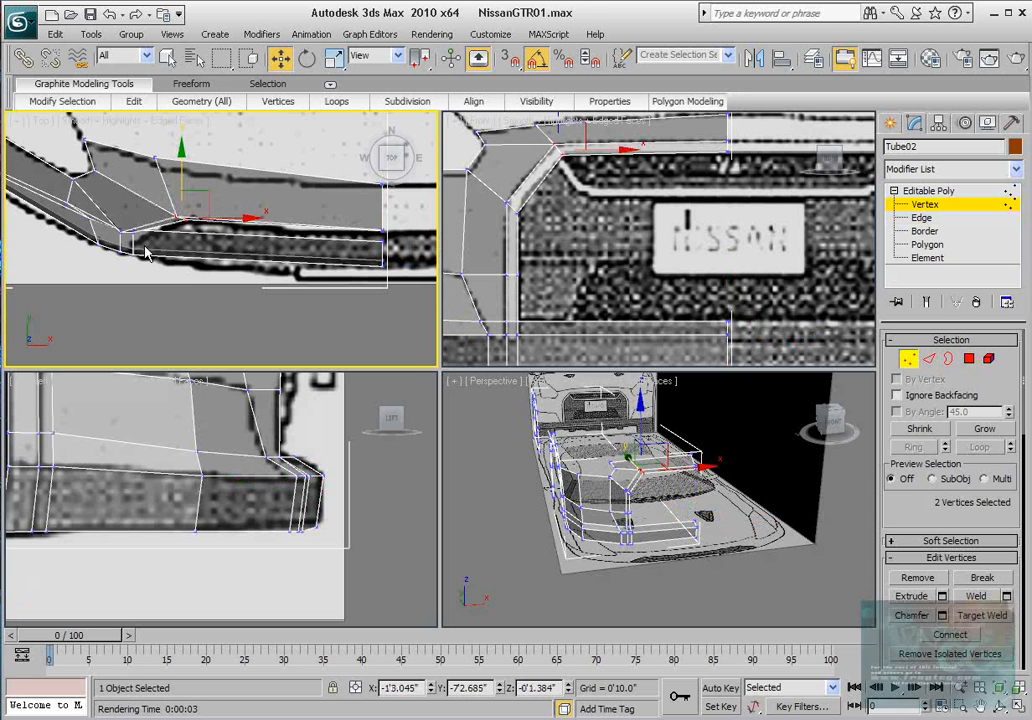
{"action": "left_click_drag", "start_coordinate": [147, 238], "coordinate": [125, 201]}
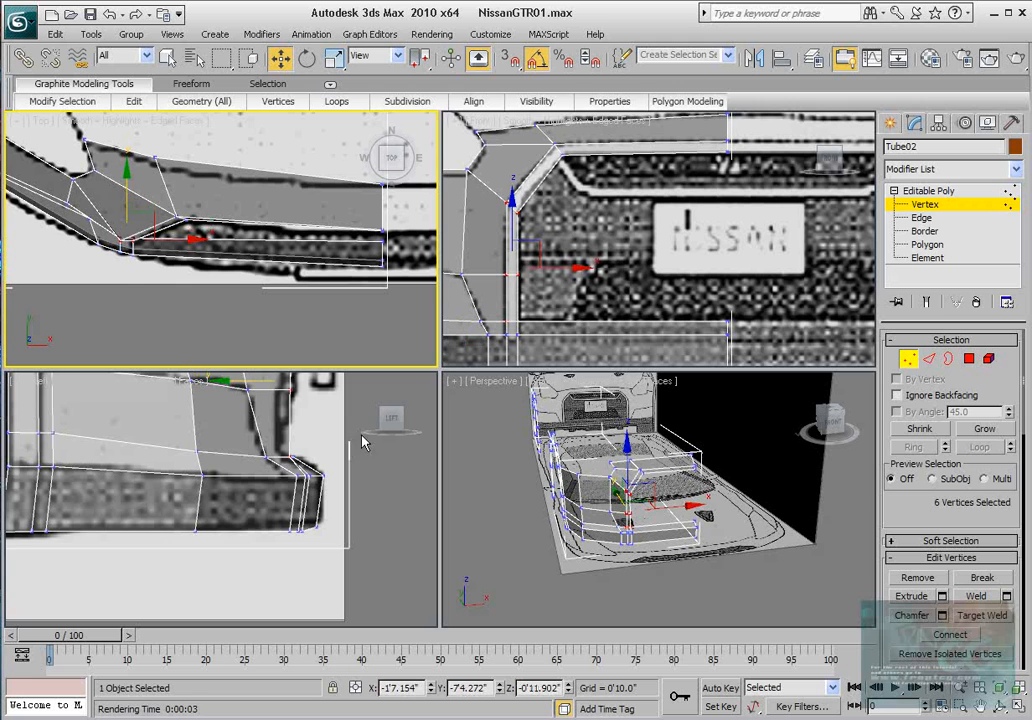
Move the two lower corner vertices of the grille opening backward to about Y -7'3.718" in the Left view.
{"action": "middle_click_drag", "start_coordinate": [296, 421], "coordinate": [276, 459]}
{"action": "left_click_drag", "start_coordinate": [280, 448], "coordinate": [261, 412]}
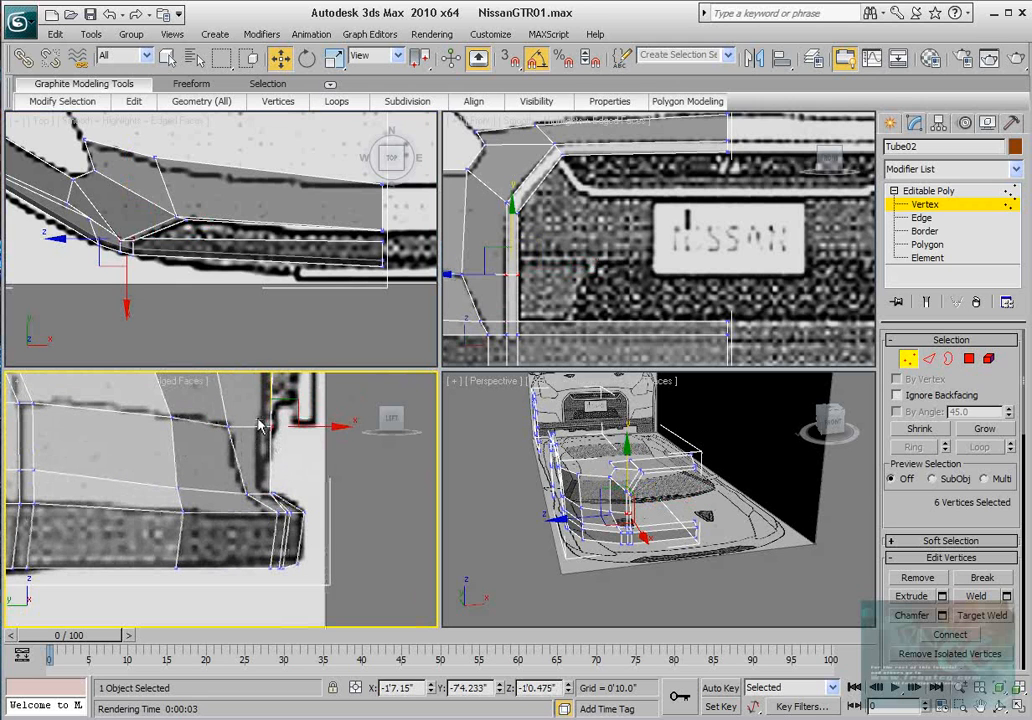
{"action": "middle_click_drag", "start_coordinate": [322, 425], "coordinate": [325, 492]}
{"action": "left_click", "coordinate": [282, 529]}
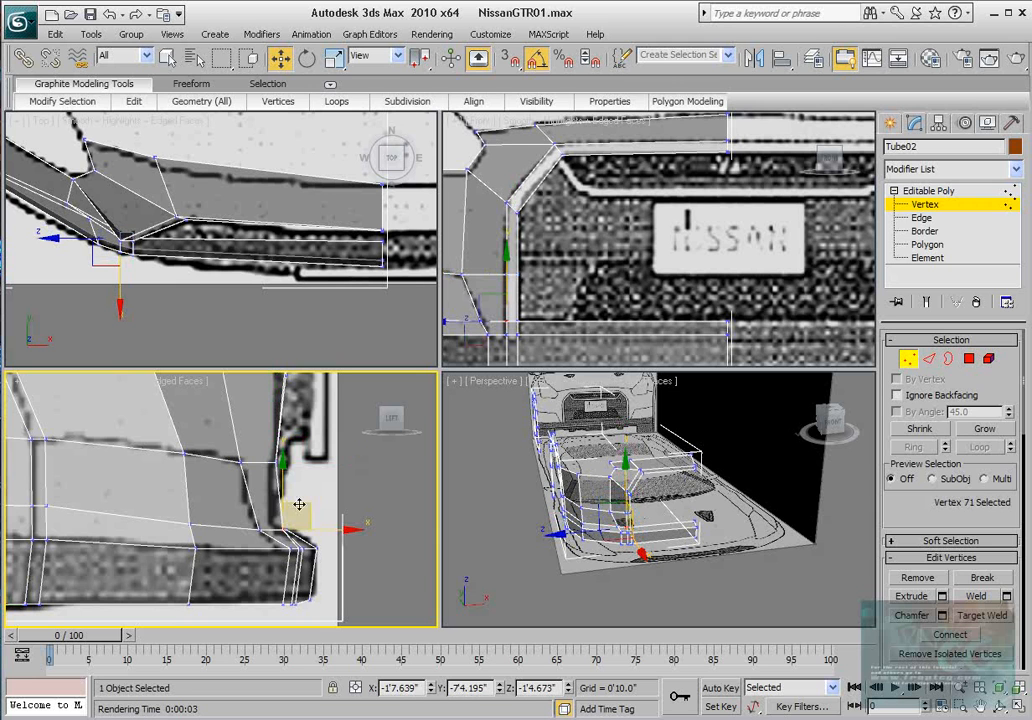
{"action": "scroll", "coordinate": [650, 538], "scroll_direction": "up", "scroll_amount": 5}
{"action": "middle_click_drag", "start_coordinate": [590, 507], "coordinate": [608, 511]}
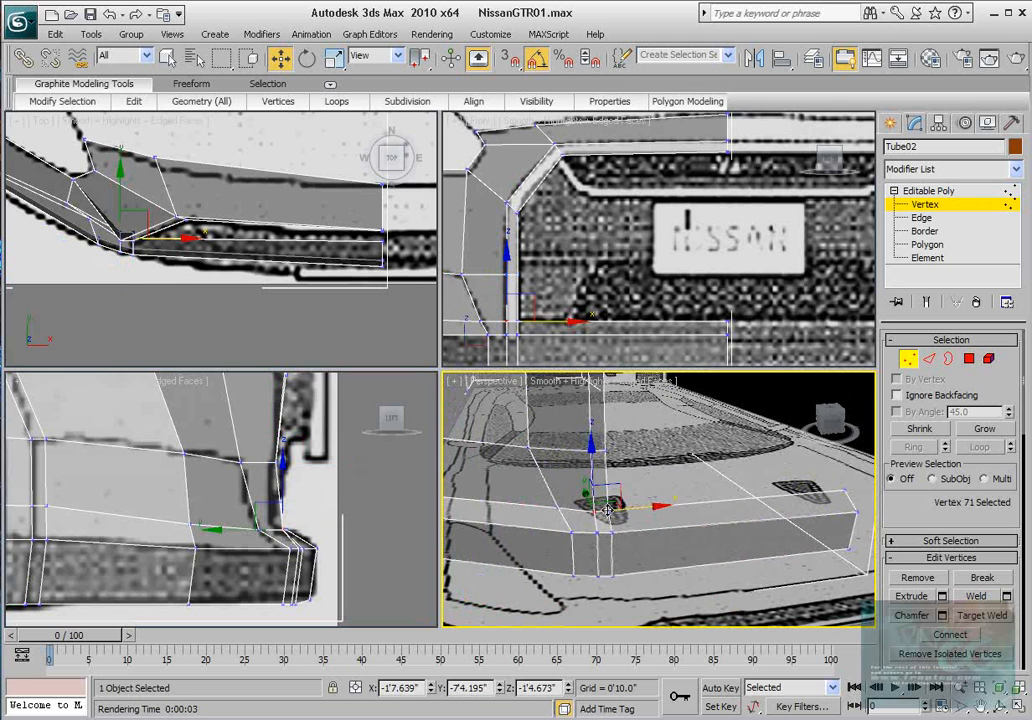
{"action": "left_click", "coordinate": [606, 512], "text": "ctrl"}
{"action": "middle_click_drag", "start_coordinate": [280, 532], "coordinate": [281, 528]}
{"action": "left_click_drag", "start_coordinate": [322, 526], "coordinate": [311, 524]}
{"action": "middle_click_drag", "start_coordinate": [613, 568], "coordinate": [811, 405], "text": "alt"}
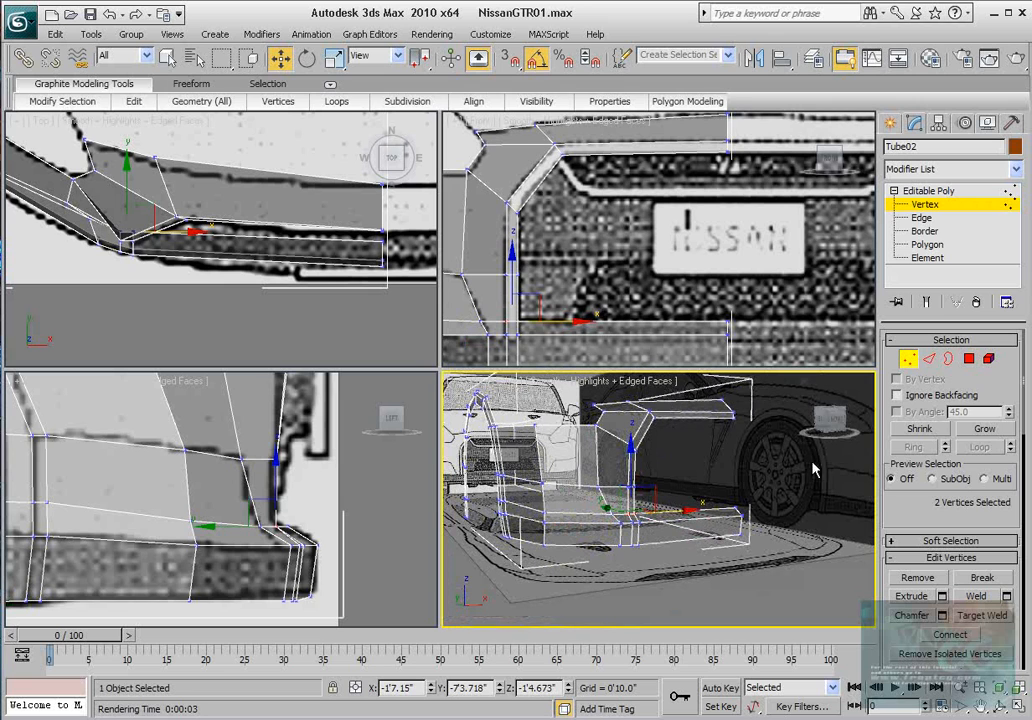
Connect the three long edges of the lower bumper strip with 2 segments and a slide of 0.
{"action": "left_click", "coordinate": [929, 358]}
{"action": "middle_click_drag", "start_coordinate": [717, 503], "coordinate": [645, 525], "text": "alt"}
{"action": "scroll", "coordinate": [643, 535], "scroll_direction": "up", "scroll_amount": 3}
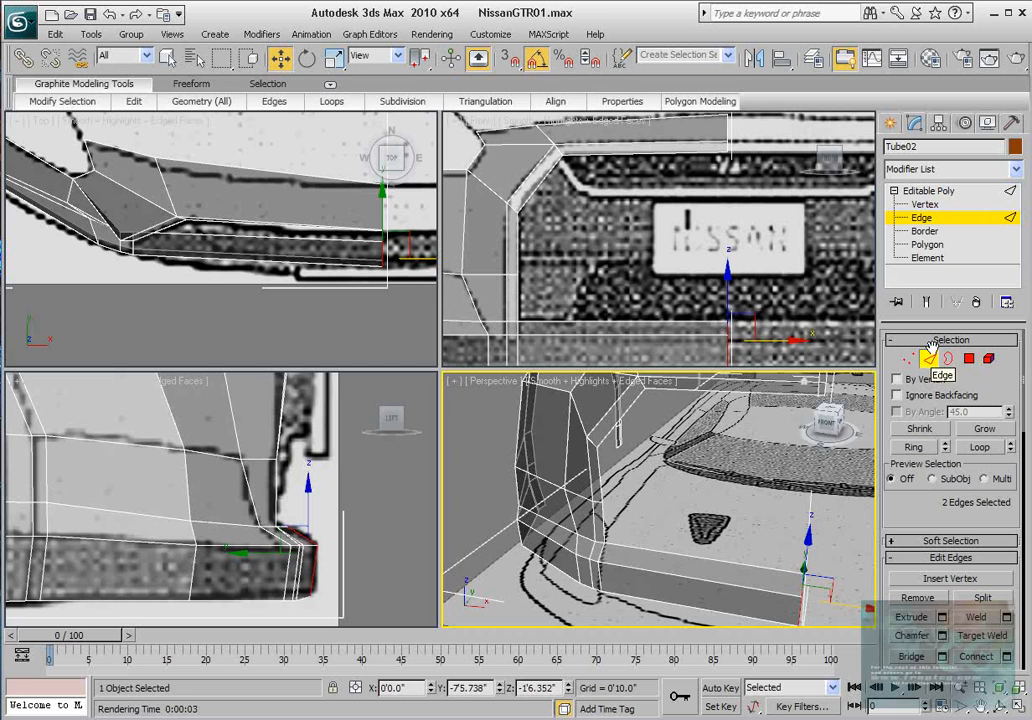
{"action": "left_click_drag", "start_coordinate": [711, 505], "coordinate": [703, 620]}
{"action": "middle_click_drag", "start_coordinate": [700, 590], "coordinate": [680, 565], "text": "alt"}
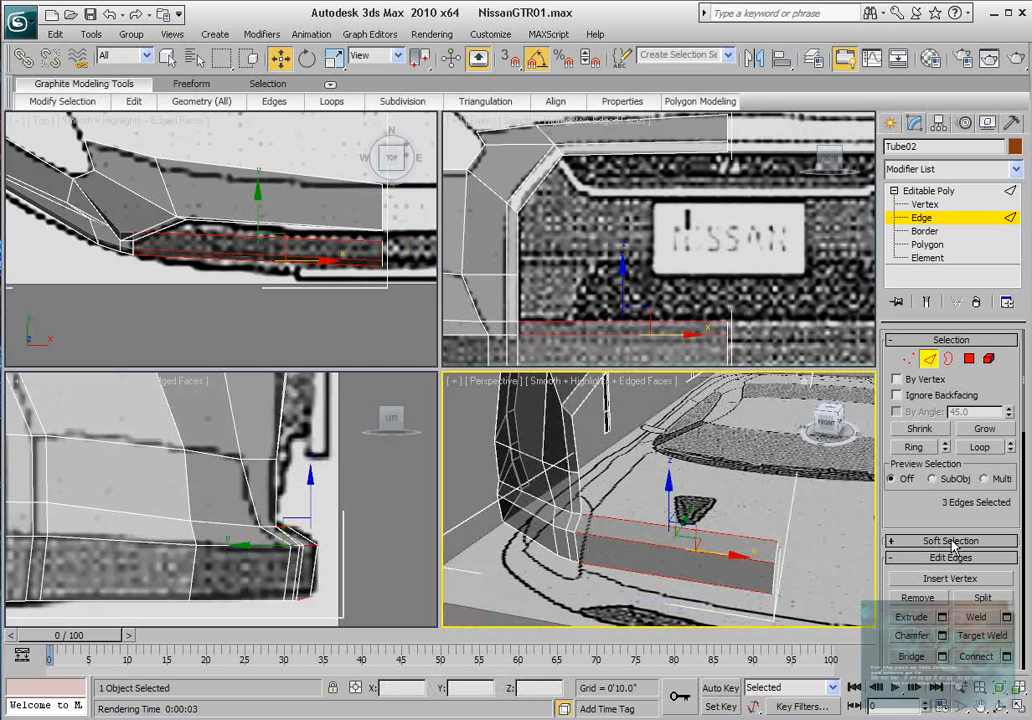
{"action": "scroll", "coordinate": [1024, 622], "scroll_direction": "down", "scroll_amount": 3}
{"action": "left_click", "coordinate": [1007, 588]}
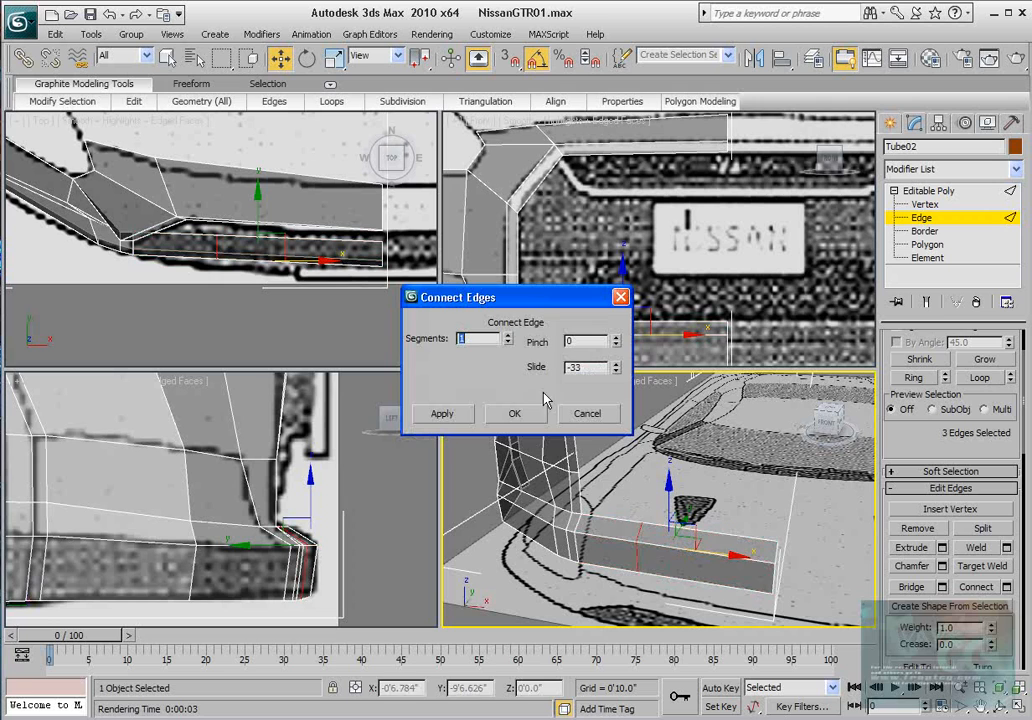
{"action": "left_click", "coordinate": [508, 336]}
{"action": "right_click", "coordinate": [616, 368]}
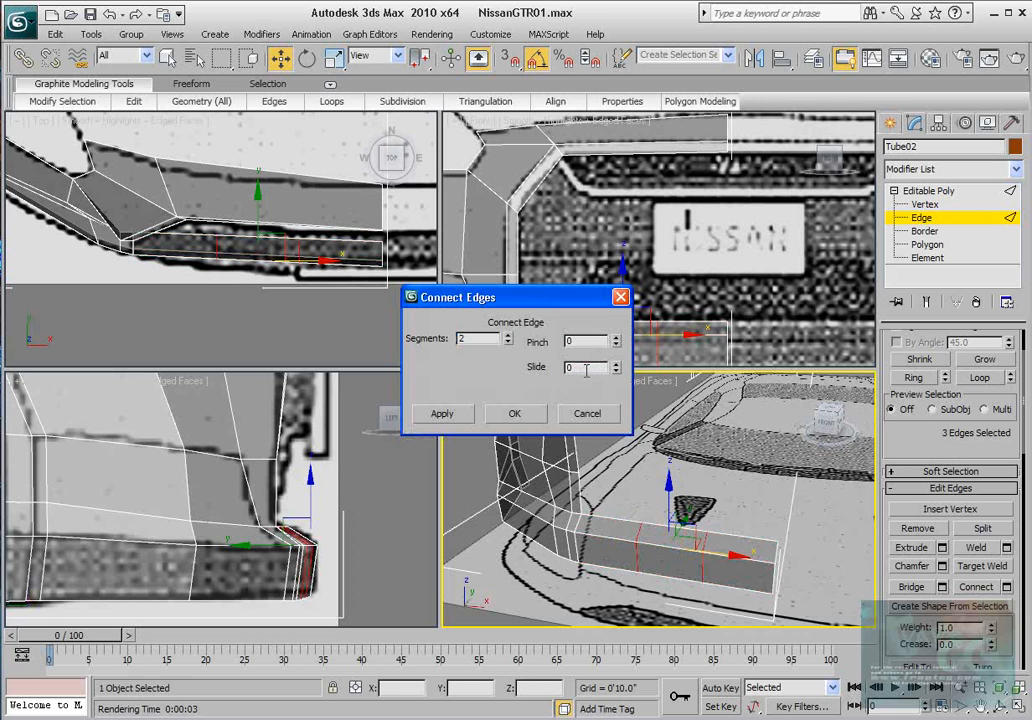
{"action": "left_click", "coordinate": [514, 418]}
Move the new dividing edges of the lower bumper strip slightly forward along the front curve in the Top view.
{"action": "middle_click_drag", "start_coordinate": [296, 210], "coordinate": [299, 209]}
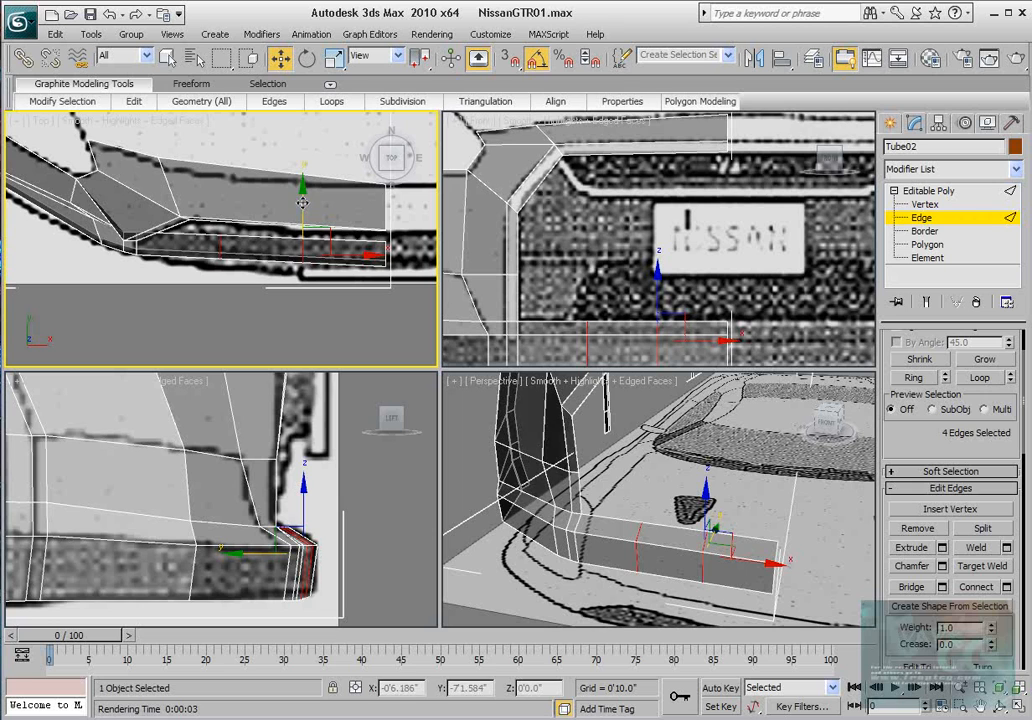
{"action": "left_click_drag", "start_coordinate": [303, 203], "coordinate": [303, 209]}
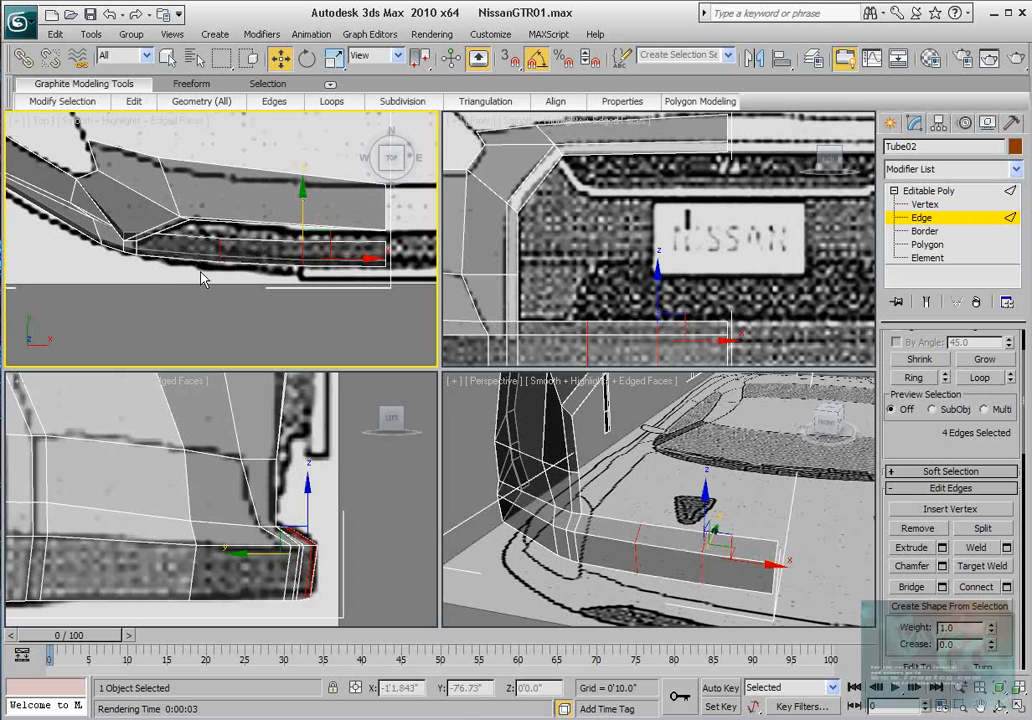
{"action": "middle_click_drag", "start_coordinate": [709, 498], "coordinate": [700, 497]}
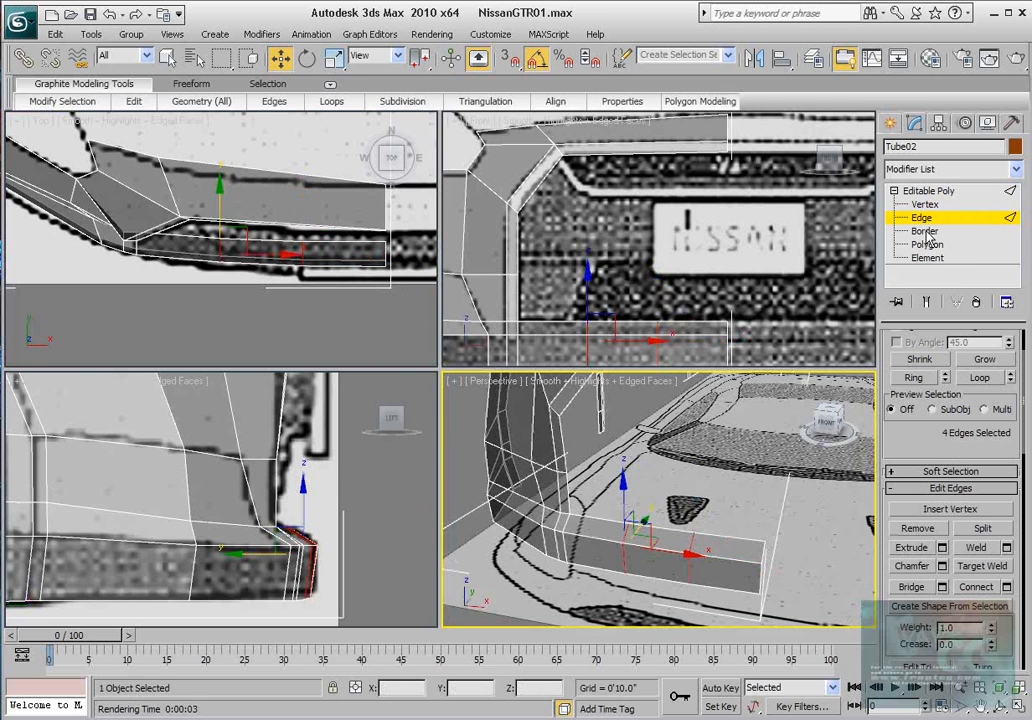
Extrude the seven inner edges around the grille opening backward into the car to form the grille recess.
{"action": "left_click", "coordinate": [707, 534]}
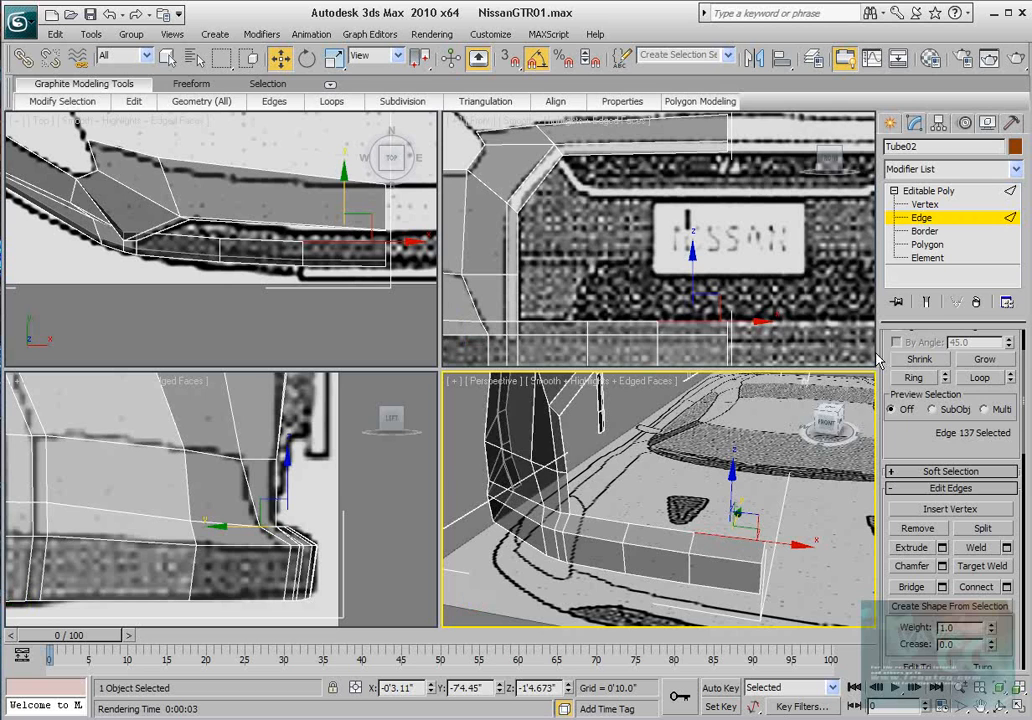
{"action": "left_click", "coordinate": [565, 487], "text": "ctrl"}
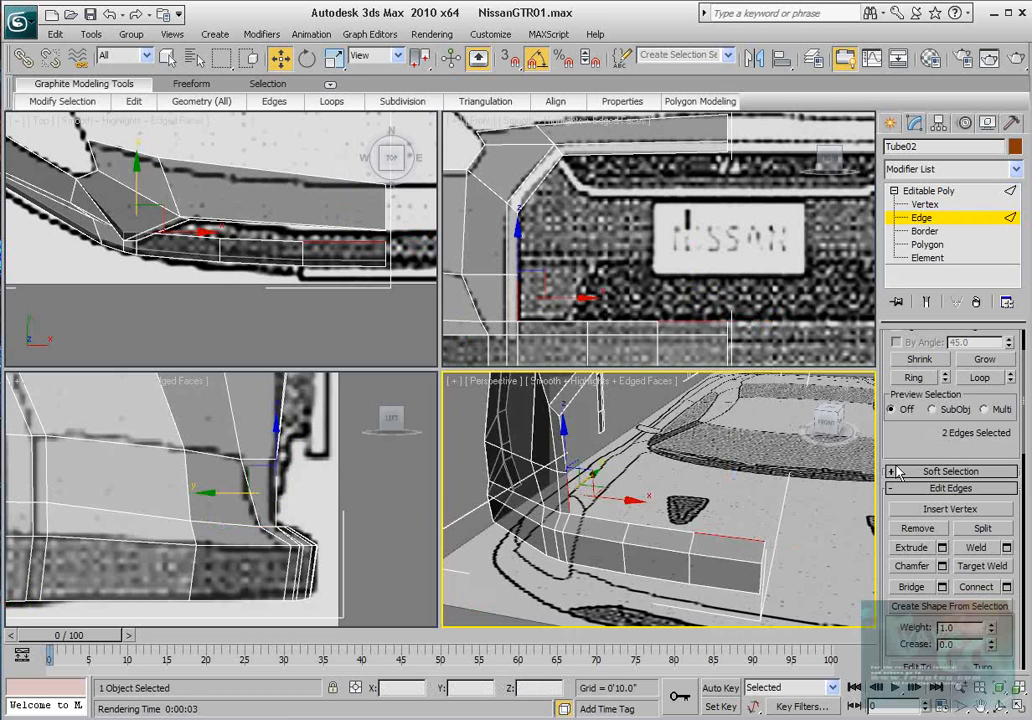
{"action": "left_click", "coordinate": [978, 378]}
{"action": "left_click_drag", "start_coordinate": [542, 580], "coordinate": [574, 537], "text": "alt"}
{"action": "left_click_drag", "start_coordinate": [486, 558], "coordinate": [523, 442], "text": "alt"}
{"action": "left_click_drag", "start_coordinate": [549, 527], "coordinate": [566, 505], "text": "alt"}
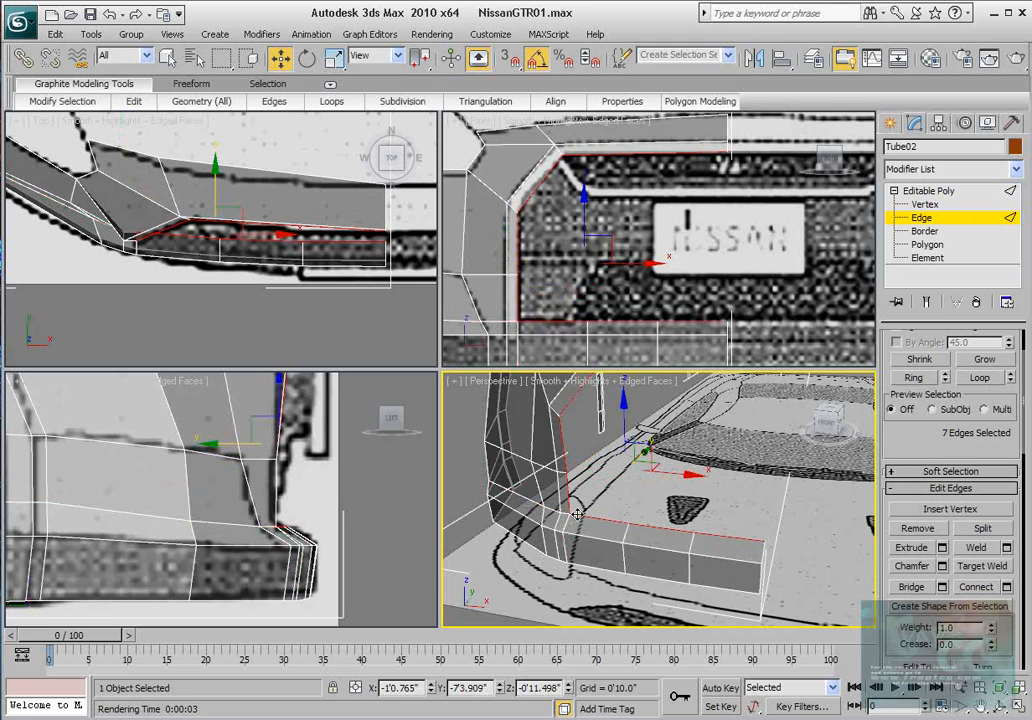
{"action": "middle_click_drag", "start_coordinate": [588, 499], "coordinate": [583, 533]}
{"action": "scroll", "coordinate": [211, 224], "scroll_direction": "down", "scroll_amount": 4}
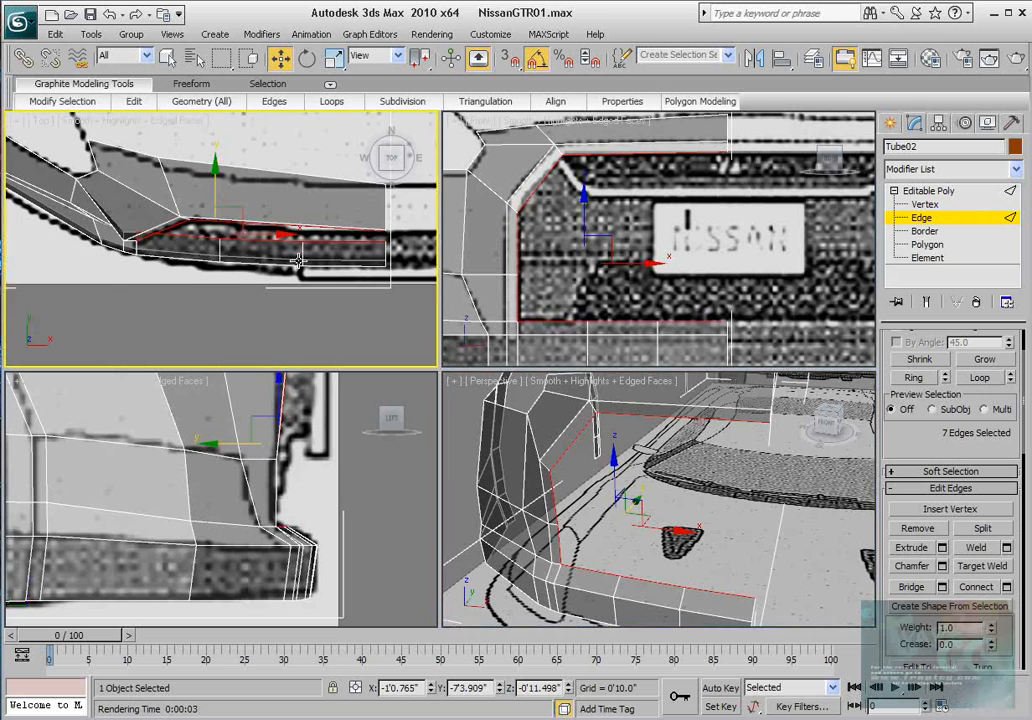
{"action": "left_click_drag", "start_coordinate": [211, 224], "coordinate": [202, 197], "text": "shift"}
{"action": "middle_click_drag", "start_coordinate": [706, 514], "coordinate": [661, 507], "text": "alt"}
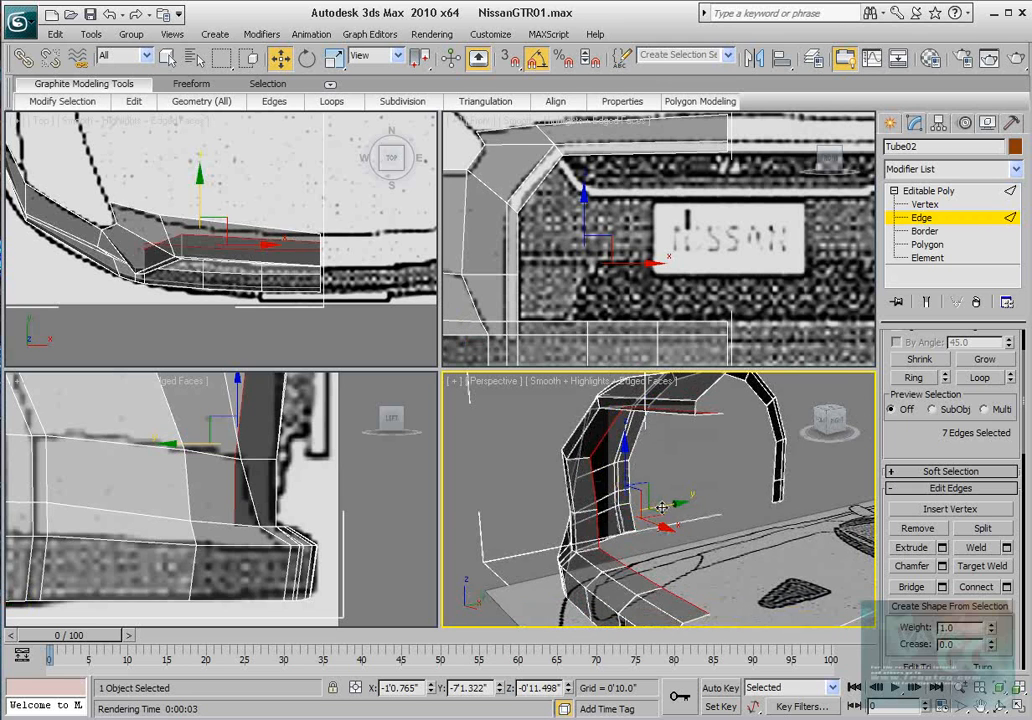
{"action": "left_click_drag", "start_coordinate": [669, 507], "coordinate": [672, 506]}
{"action": "middle_click_drag", "start_coordinate": [781, 567], "coordinate": [744, 537], "text": "alt"}
{"action": "middle_click_drag", "start_coordinate": [590, 480], "coordinate": [632, 525]}
{"action": "scroll", "coordinate": [463, 511], "scroll_direction": "down", "scroll_amount": 3}
Connect the lengthwise edges of the wheel arch strip near the fender seam with 1 segment.
{"action": "scroll", "coordinate": [226, 544], "scroll_direction": "down", "scroll_amount": 6}
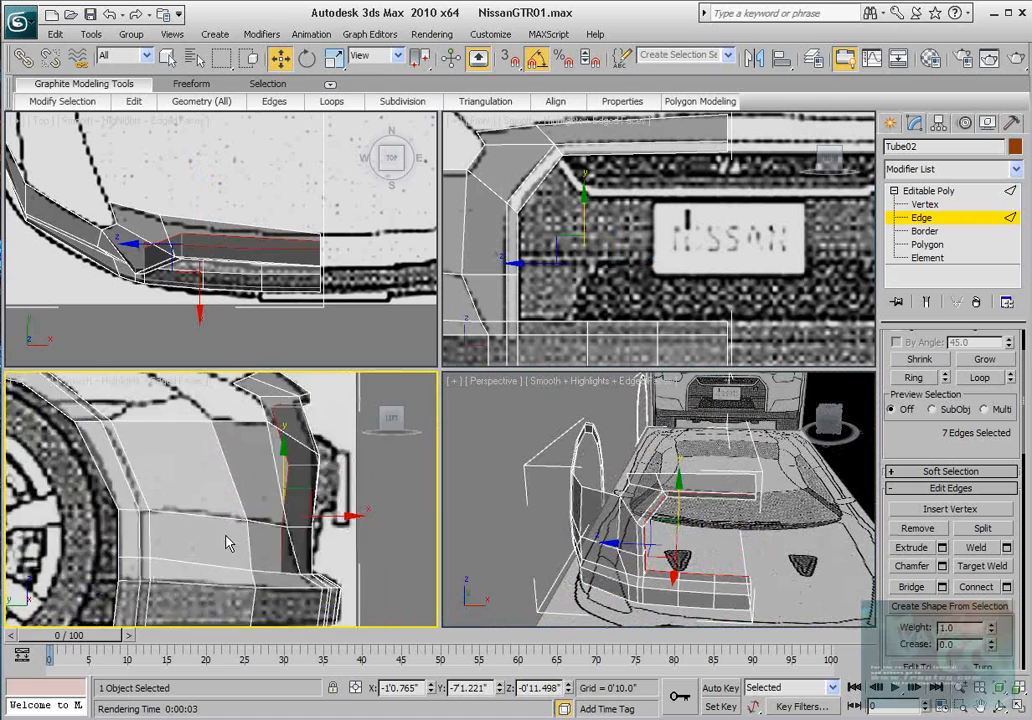
{"action": "scroll", "coordinate": [191, 488], "scroll_direction": "up", "scroll_amount": 3}
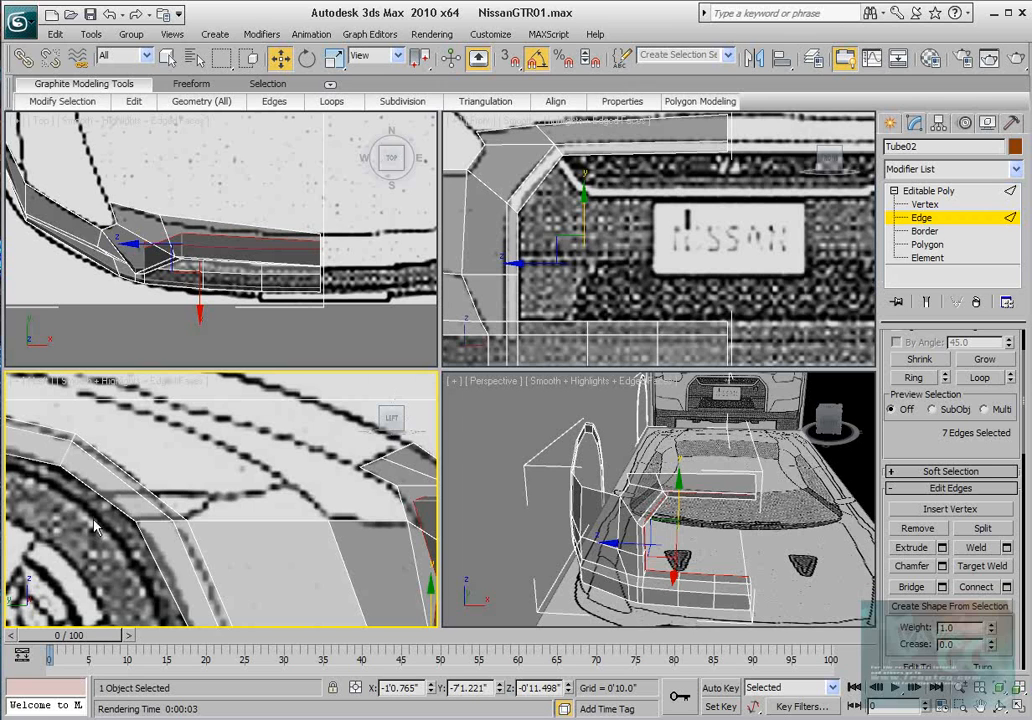
{"action": "left_click", "coordinate": [108, 492]}
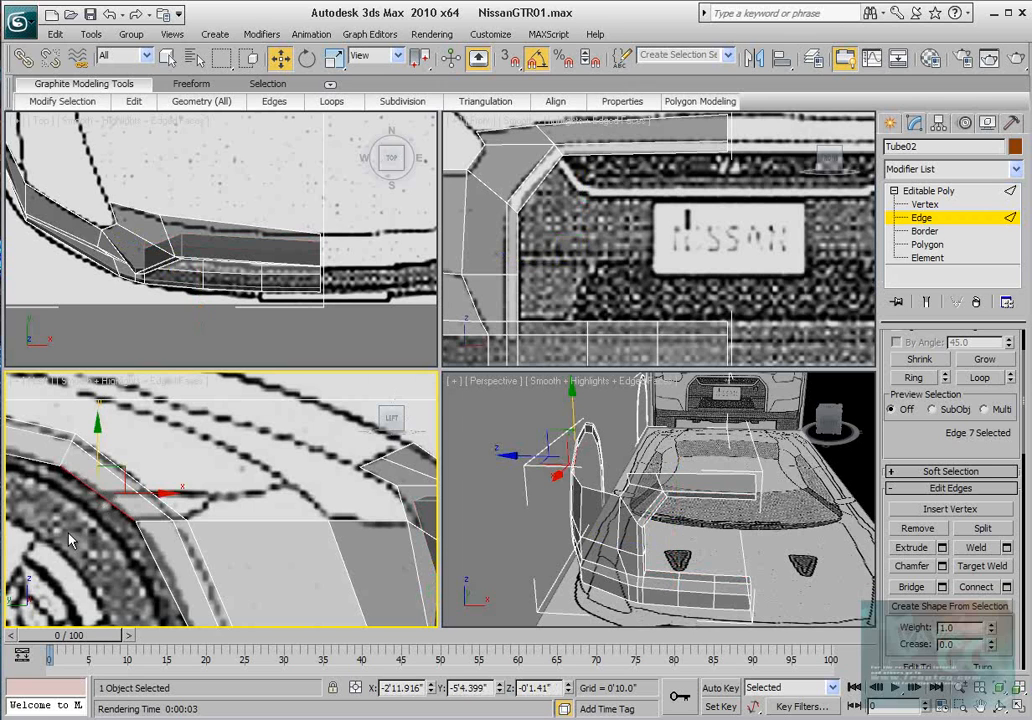
{"action": "double_click", "coordinate": [125, 470]}
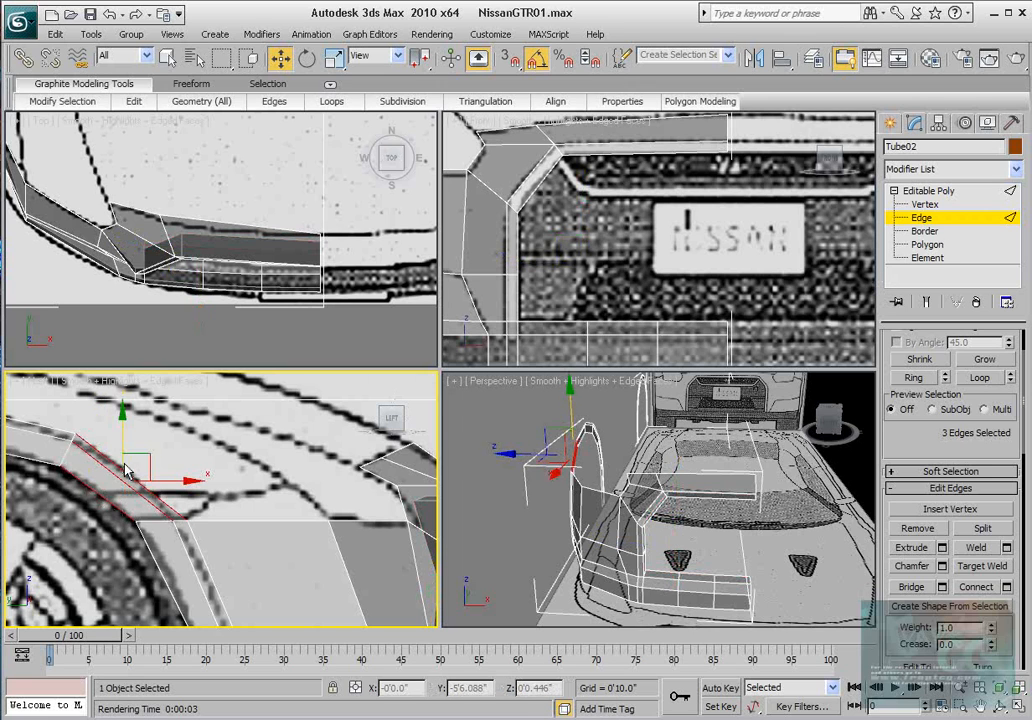
{"action": "left_click", "coordinate": [942, 566]}
{"action": "left_click", "coordinate": [588, 367]}
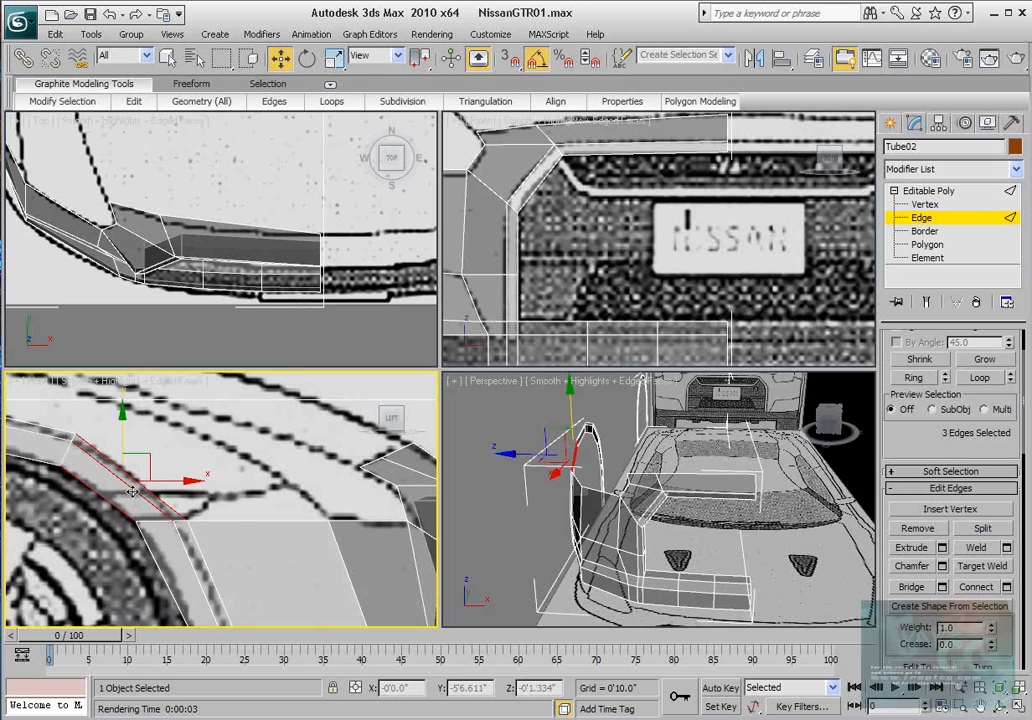
{"action": "right_click", "coordinate": [128, 486]}
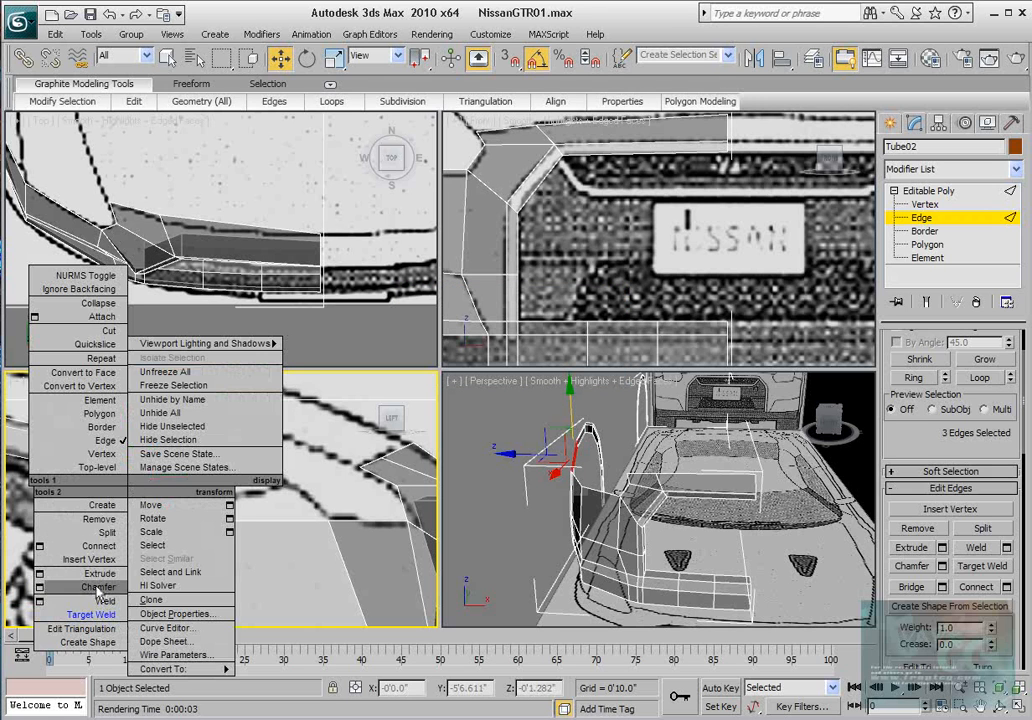
{"action": "left_click", "coordinate": [40, 546]}
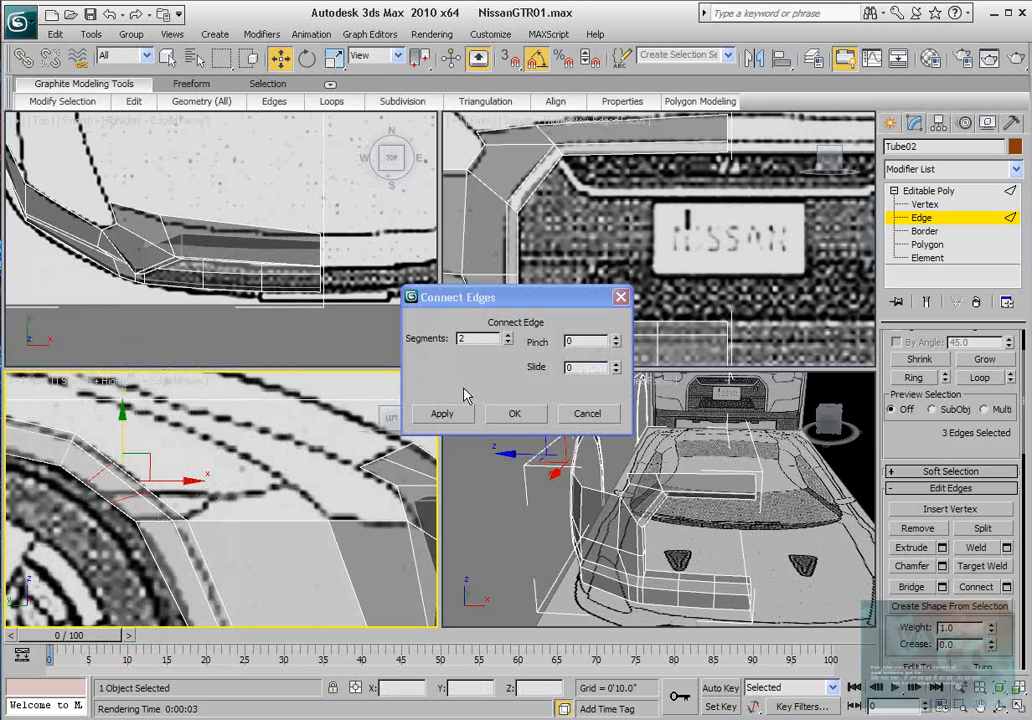
{"action": "left_click", "coordinate": [508, 344]}
{"action": "left_click", "coordinate": [536, 410]}
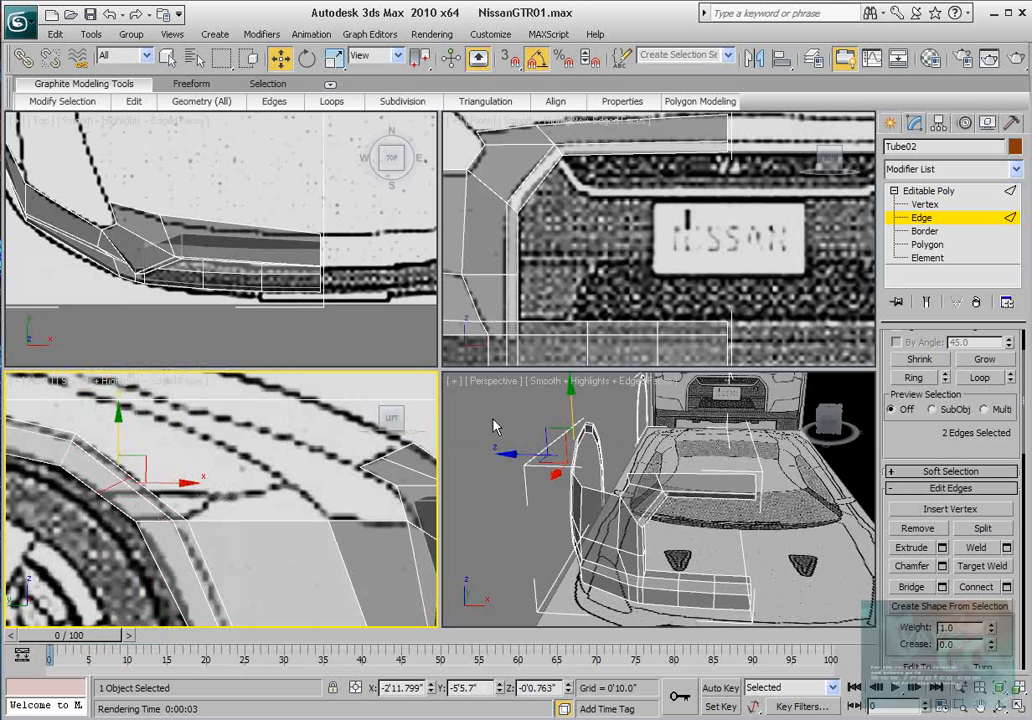
Move the new wheel arch vertices down onto the blueprint's fender seam in the Left view, the middle one by about 0.82" down and 0.34" forward.
{"action": "scroll", "coordinate": [300, 470], "scroll_direction": "up", "scroll_amount": 3}
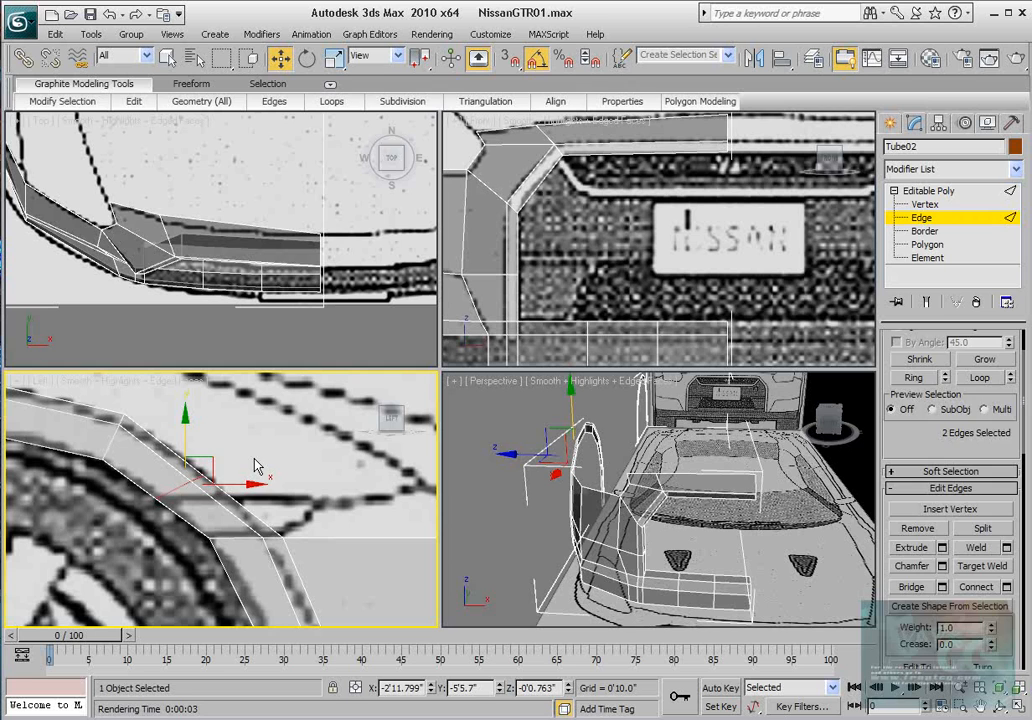
{"action": "key", "text": "1"}
{"action": "left_click_drag", "start_coordinate": [199, 482], "coordinate": [257, 476]}
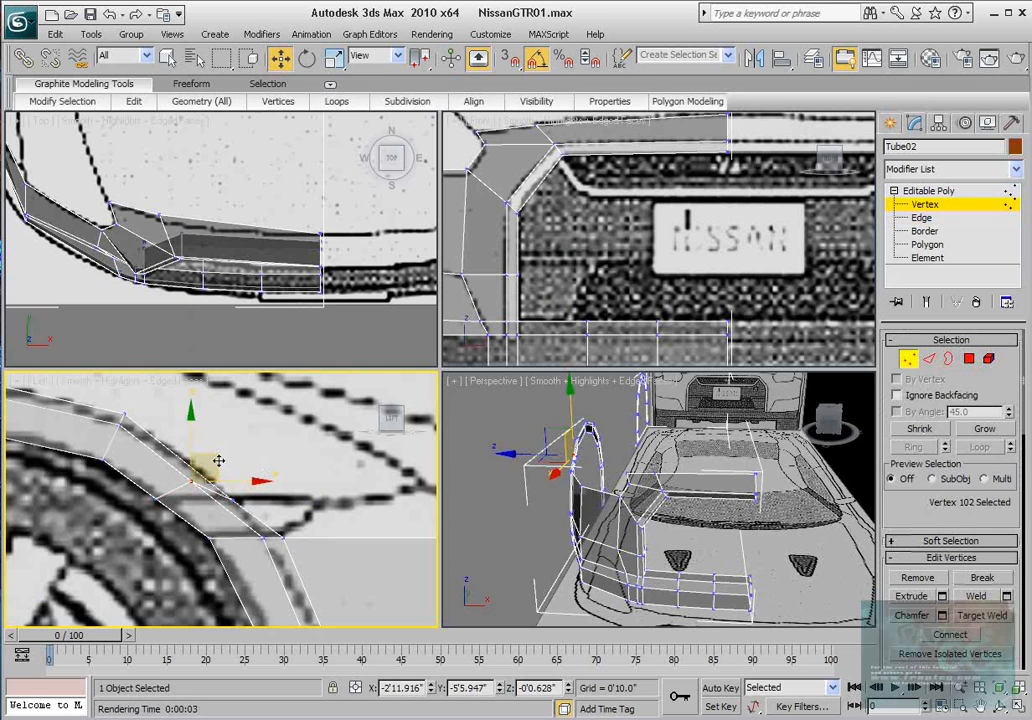
{"action": "left_click", "coordinate": [195, 476]}
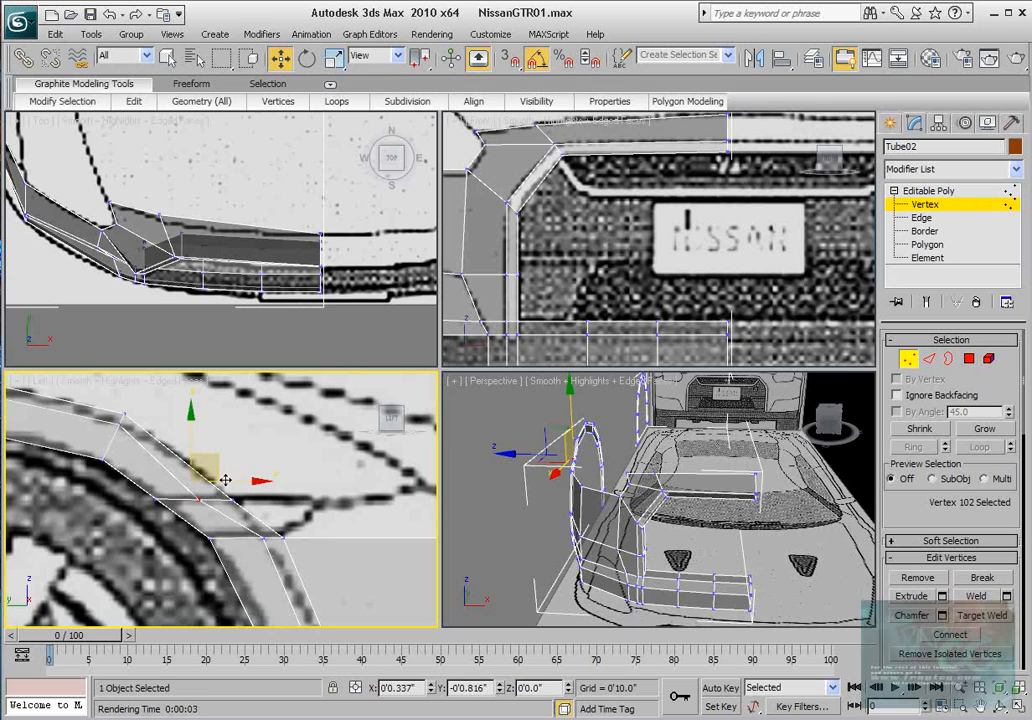
Move the middle seam vertex of the wheel arch strip forward along the fender seam, close to the strip's outer edge, in the Left view.
{"action": "left_click_drag", "start_coordinate": [226, 480], "coordinate": [234, 480]}
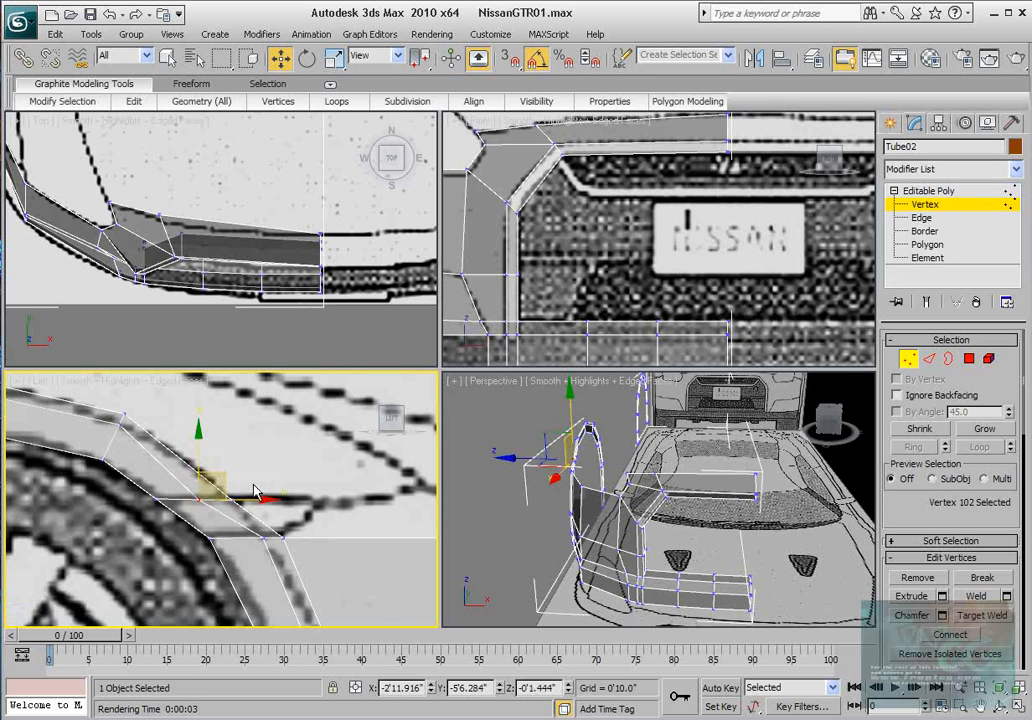
{"action": "scroll", "coordinate": [254, 488], "scroll_direction": "down", "scroll_amount": 3}
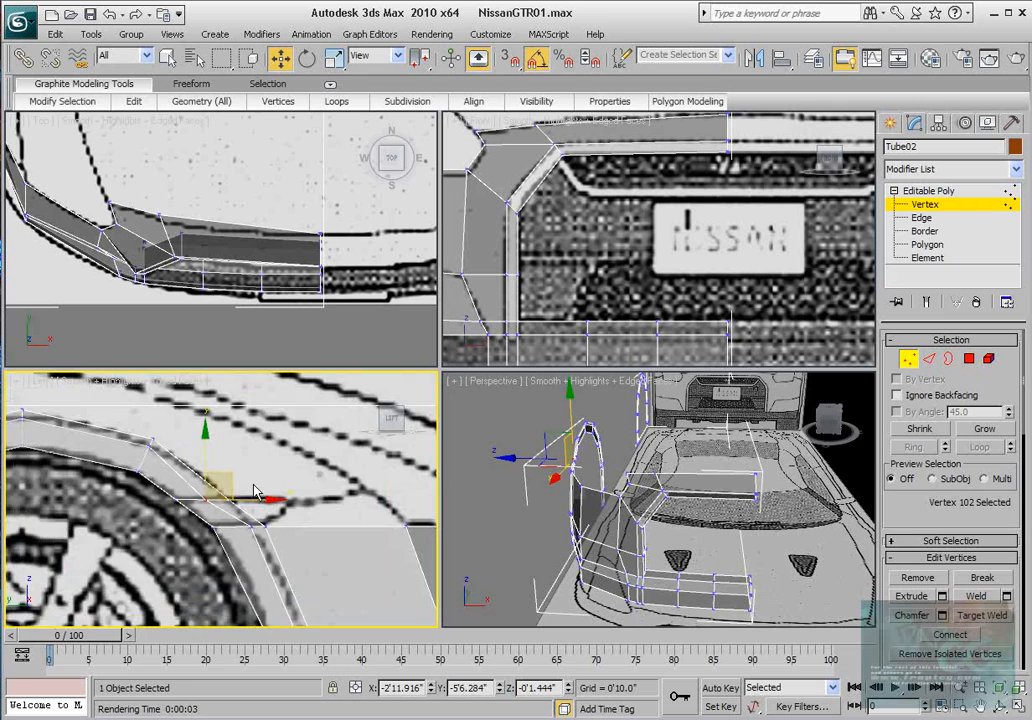
{"action": "middle_click_drag", "start_coordinate": [265, 466], "coordinate": [244, 445]}
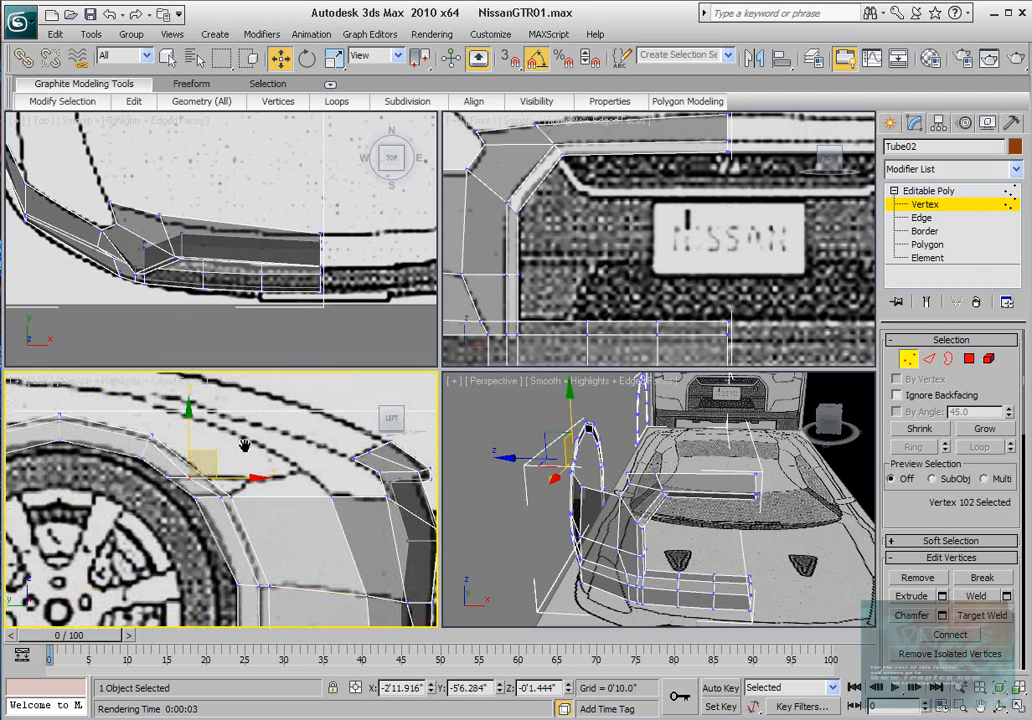
{"action": "left_click", "coordinate": [929, 359]}
{"action": "scroll", "coordinate": [232, 498], "scroll_direction": "up", "scroll_amount": 2}
{"action": "scroll", "coordinate": [249, 512], "scroll_direction": "up", "scroll_amount": 2}
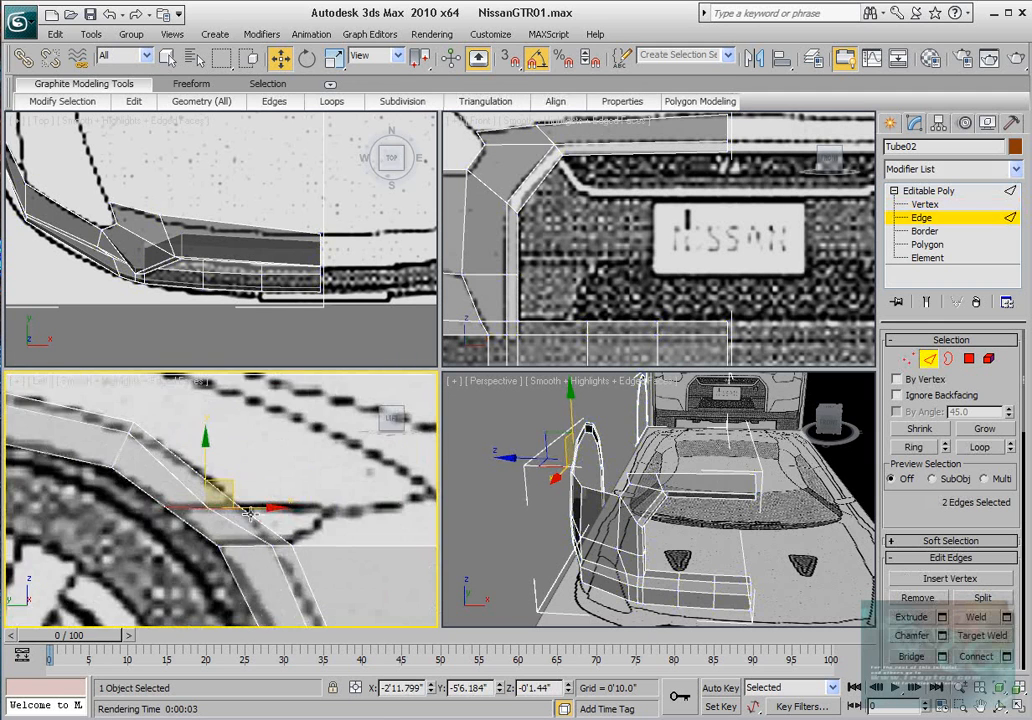
{"action": "left_click", "coordinate": [907, 359]}
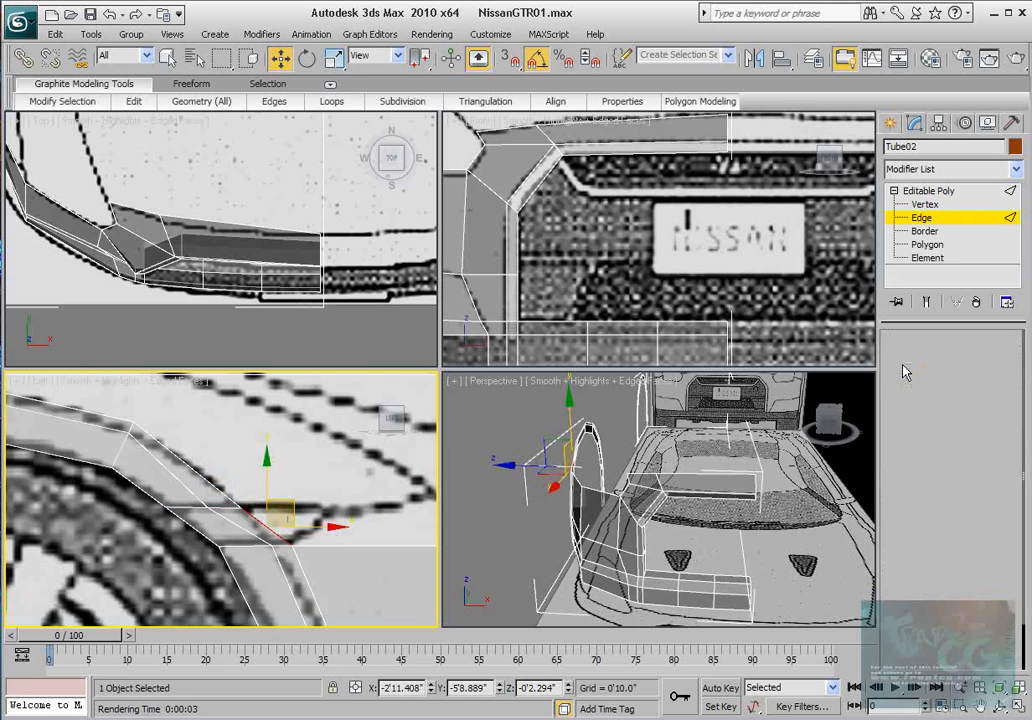
{"action": "left_click_drag", "start_coordinate": [208, 507], "coordinate": [272, 502]}
{"action": "scroll", "coordinate": [300, 500], "scroll_direction": "up", "scroll_amount": 2}
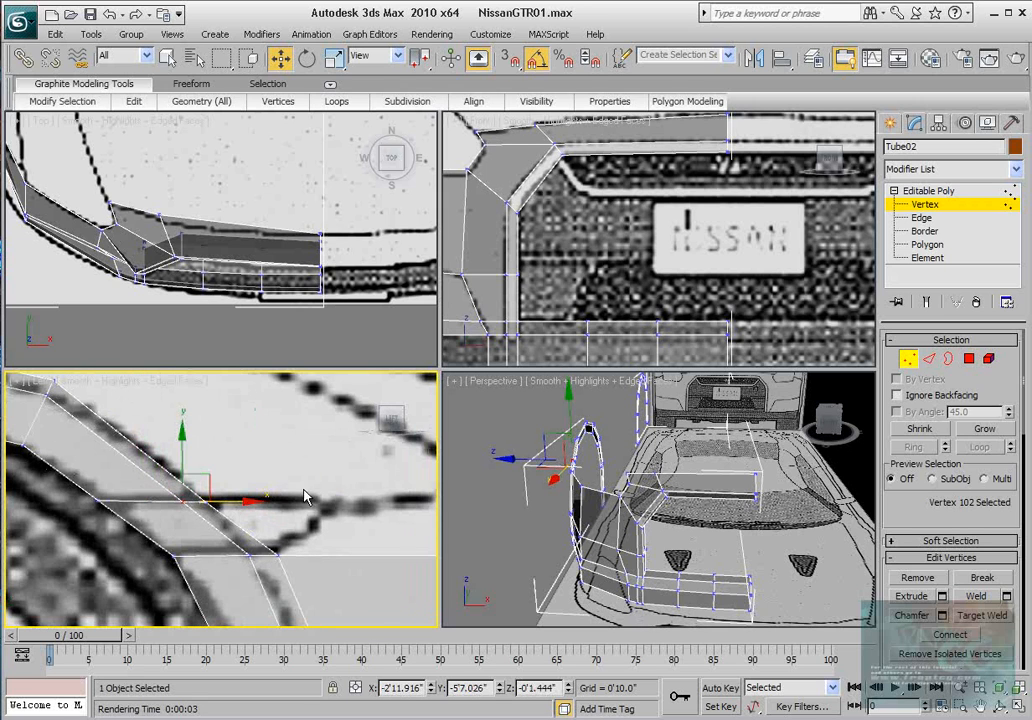
Move the inner seam vertex of the wheel arch strip slightly forward along the blueprint's fender seam in the Left view.
{"action": "key", "text": "2"}
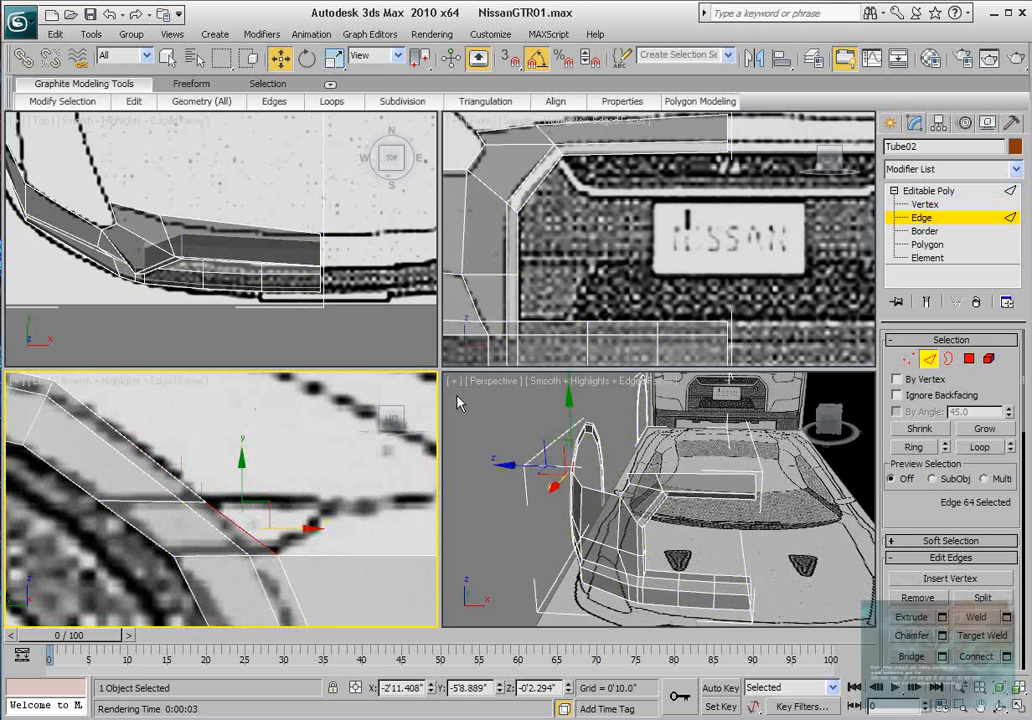
{"action": "key", "text": "1"}
{"action": "left_click_drag", "start_coordinate": [75, 523], "coordinate": [161, 500]}
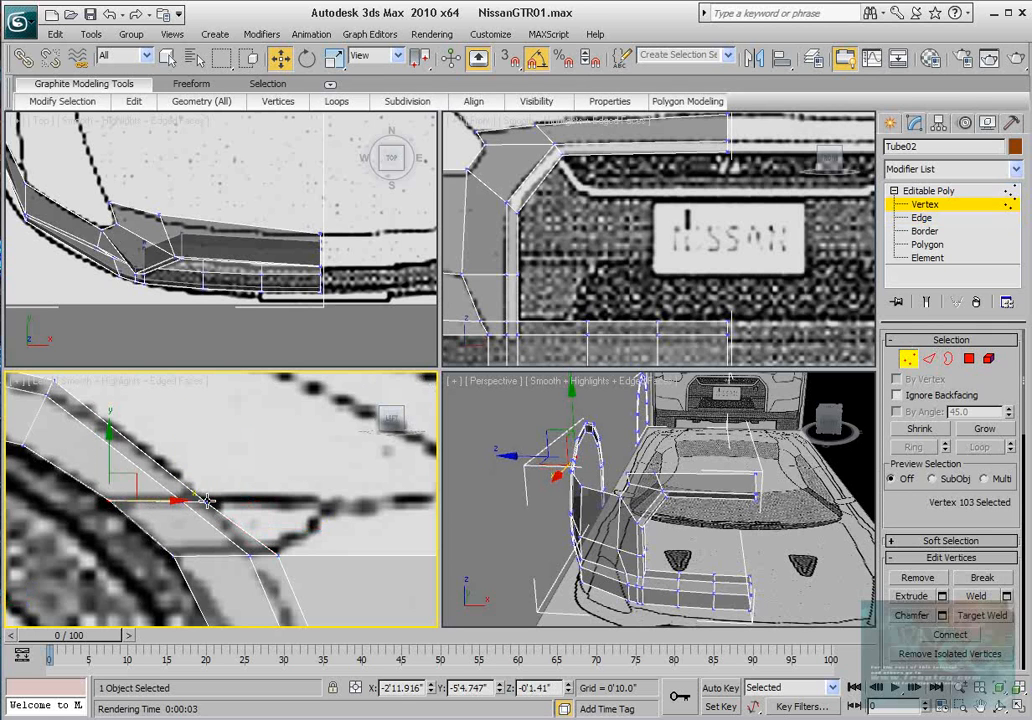
Extrude the two outer wheel arch edges above and below the fender seam about 7" forward in the Left view.
{"action": "left_click", "coordinate": [928, 358]}
{"action": "left_click", "coordinate": [172, 472], "text": "ctrl"}
{"action": "middle_click_drag", "start_coordinate": [209, 475], "coordinate": [205, 502]}
{"action": "scroll", "coordinate": [205, 502], "scroll_direction": "down", "scroll_amount": 3}
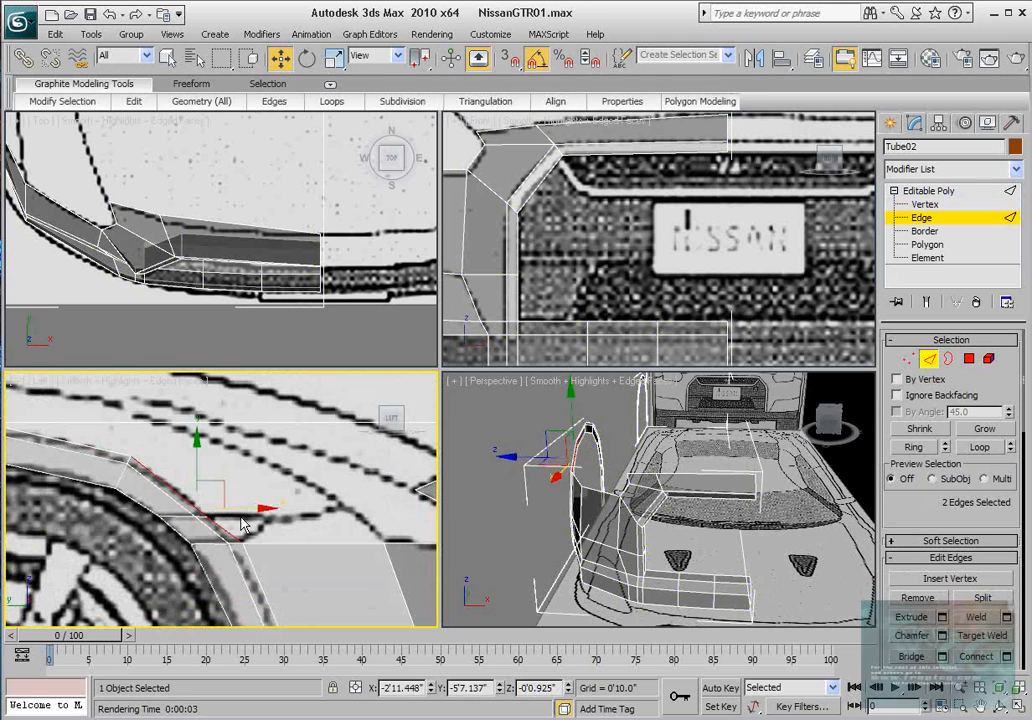
{"action": "left_click_drag", "start_coordinate": [241, 524], "coordinate": [350, 502]}
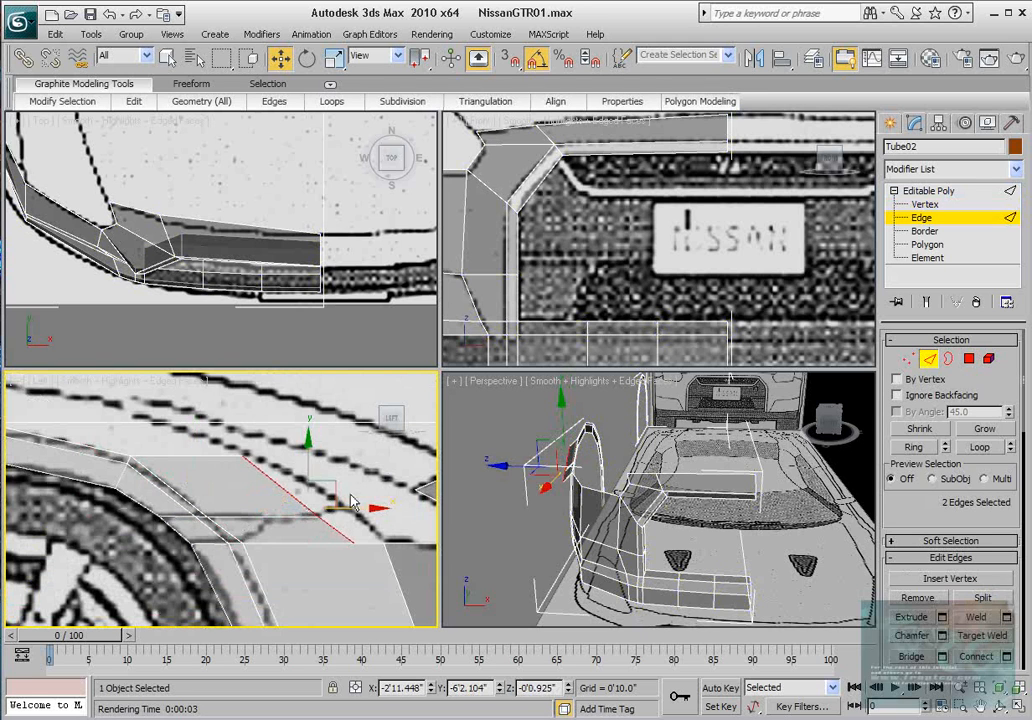
Target-weld the lowest vertex of the newly extruded faces to the bumper's upper side corner vertex.
{"action": "left_click", "coordinate": [907, 360]}
{"action": "left_click", "coordinate": [352, 544]}
{"action": "right_click", "coordinate": [352, 546]}
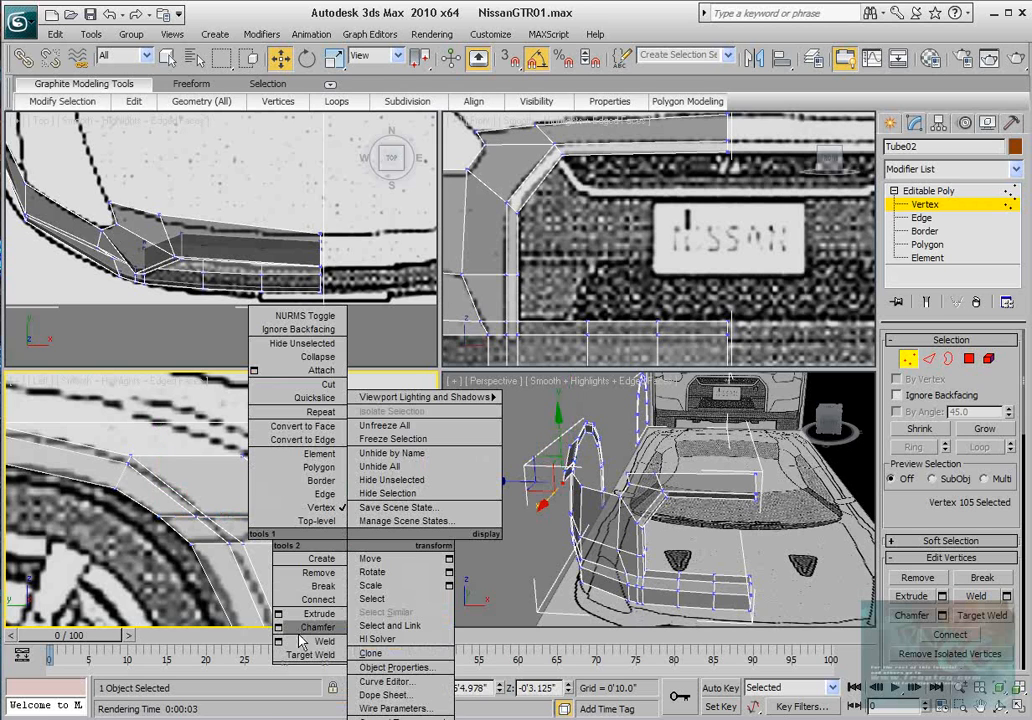
{"action": "left_click", "coordinate": [310, 654]}
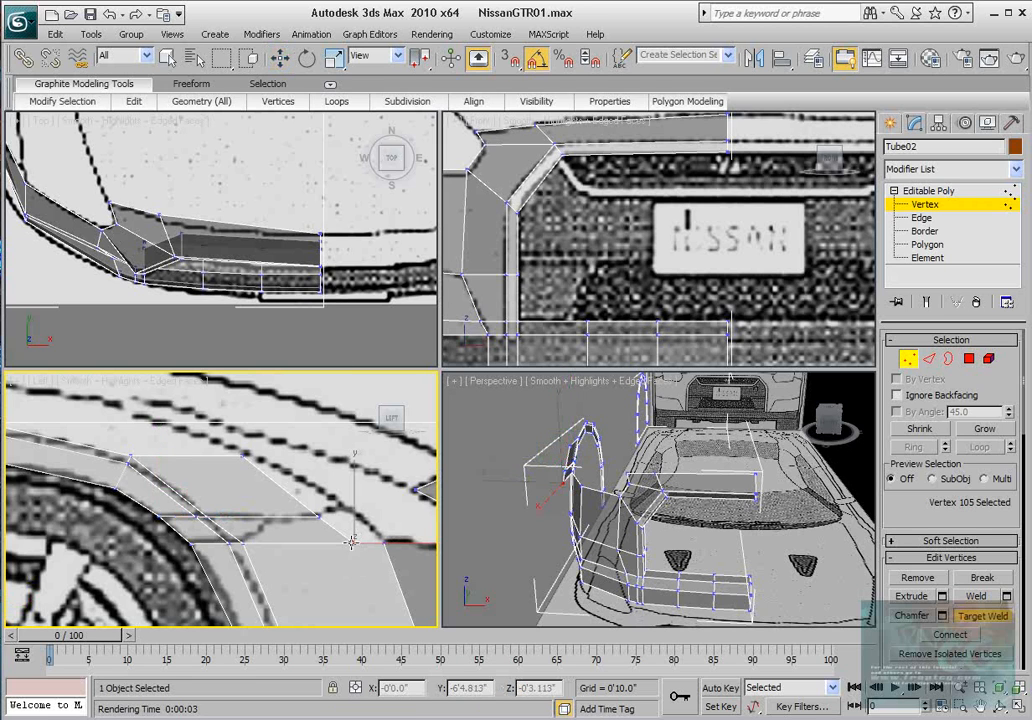
{"action": "left_click", "coordinate": [382, 543]}
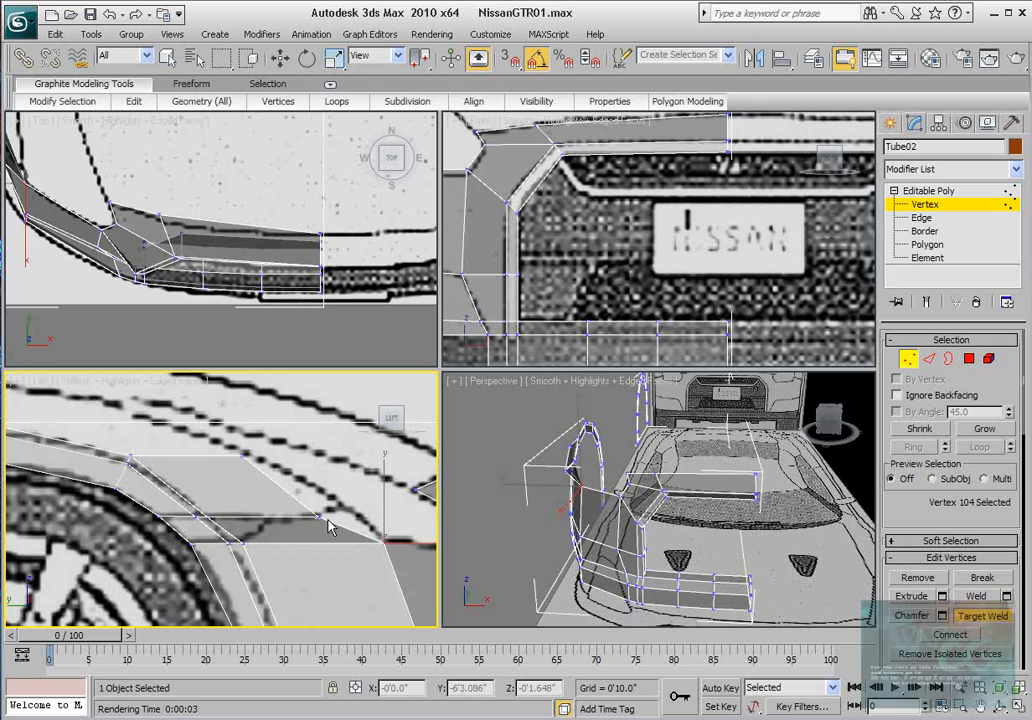
In the Left view, move the extruded faces' middle vertex forward onto the fender seam and the top one about 6.1" back and 2.35" up.
{"action": "key", "text": "w"}
{"action": "left_click", "coordinate": [319, 517]}
{"action": "left_click_drag", "start_coordinate": [349, 495], "coordinate": [376, 486]}
{"action": "middle_click_drag", "start_coordinate": [597, 186], "coordinate": [739, 255]}
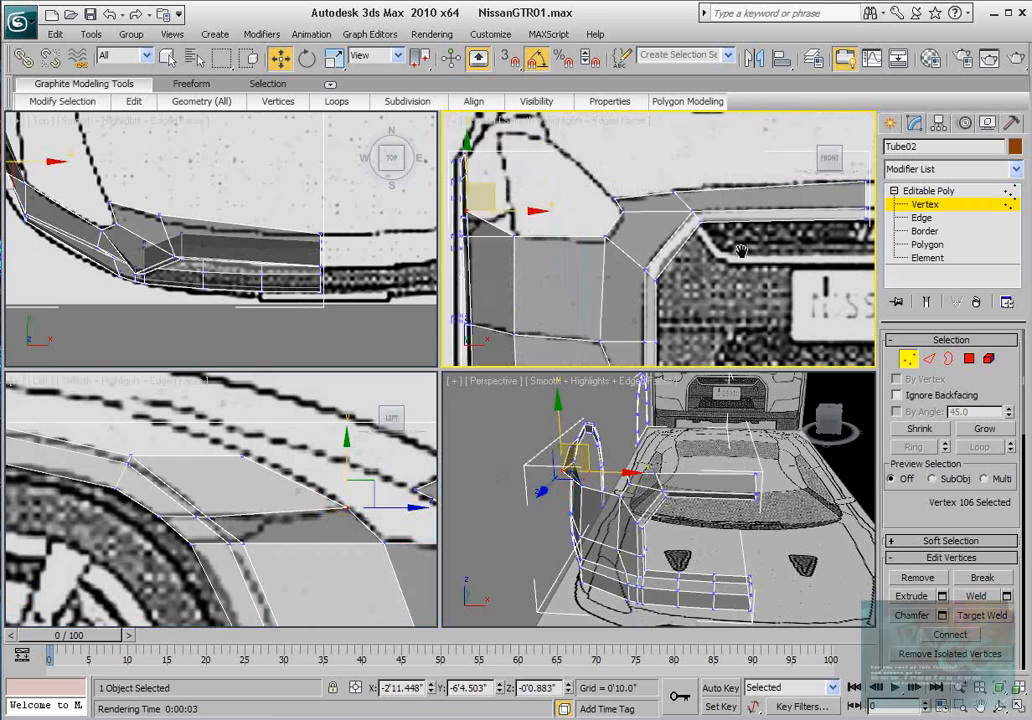
{"action": "scroll", "coordinate": [739, 255], "scroll_direction": "down", "scroll_amount": 3}
{"action": "left_click", "coordinate": [246, 452]}
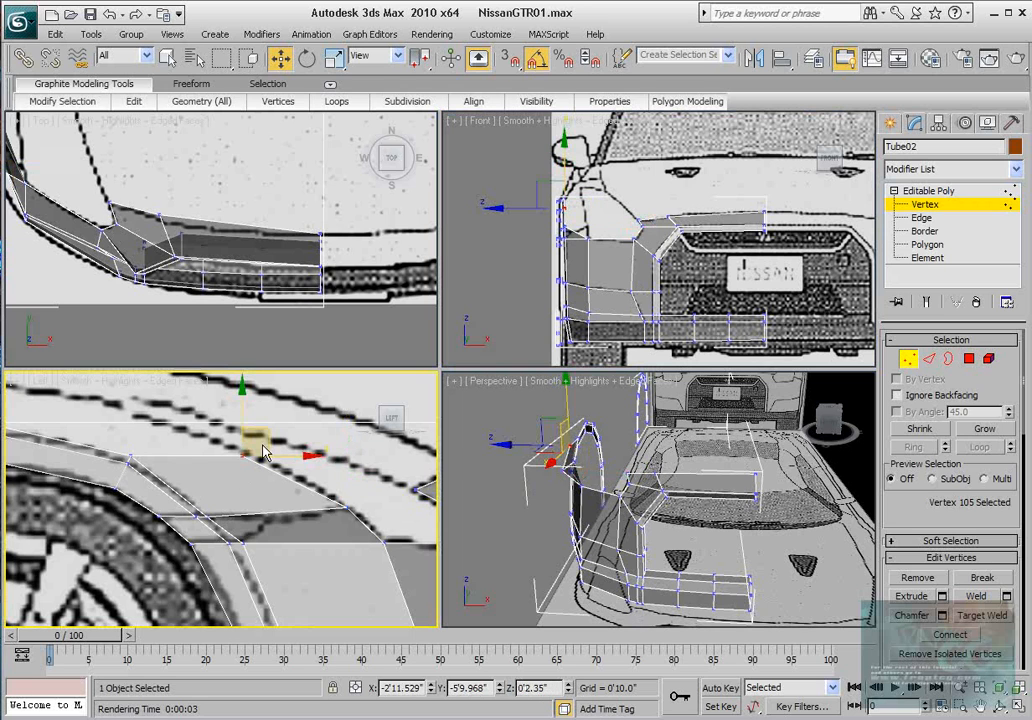
{"action": "left_click_drag", "start_coordinate": [267, 438], "coordinate": [169, 399]}
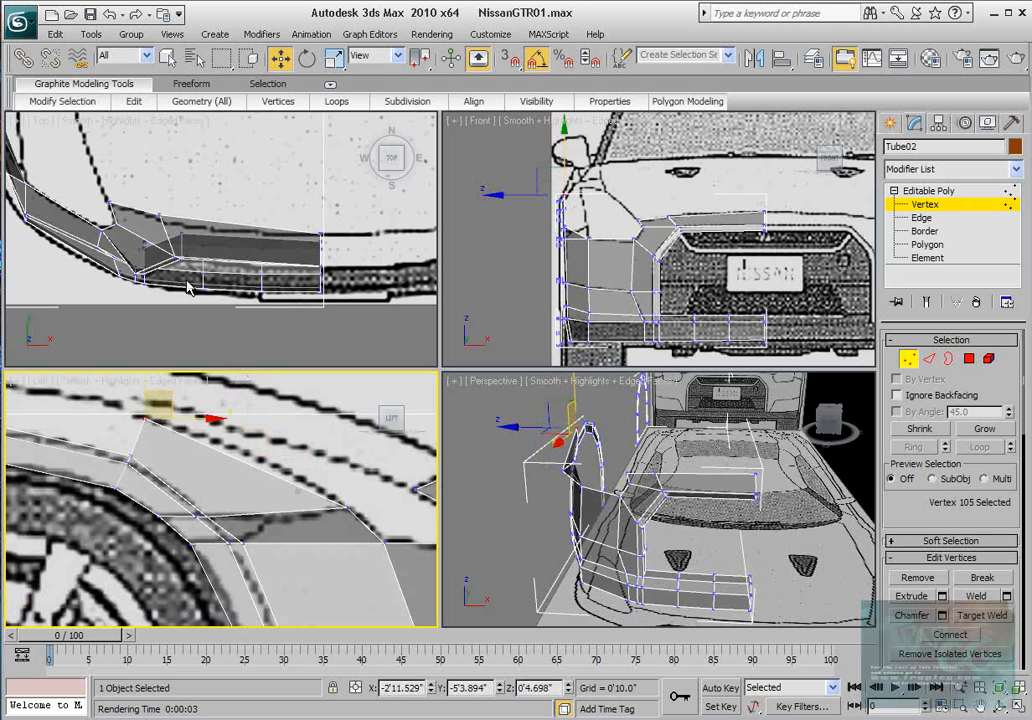
Move the front seam vertex of the new fender faces inward onto the blueprint's body line in the Top view.
{"action": "middle_click_drag", "start_coordinate": [146, 189], "coordinate": [330, 251]}
{"action": "left_click", "coordinate": [146, 236]}
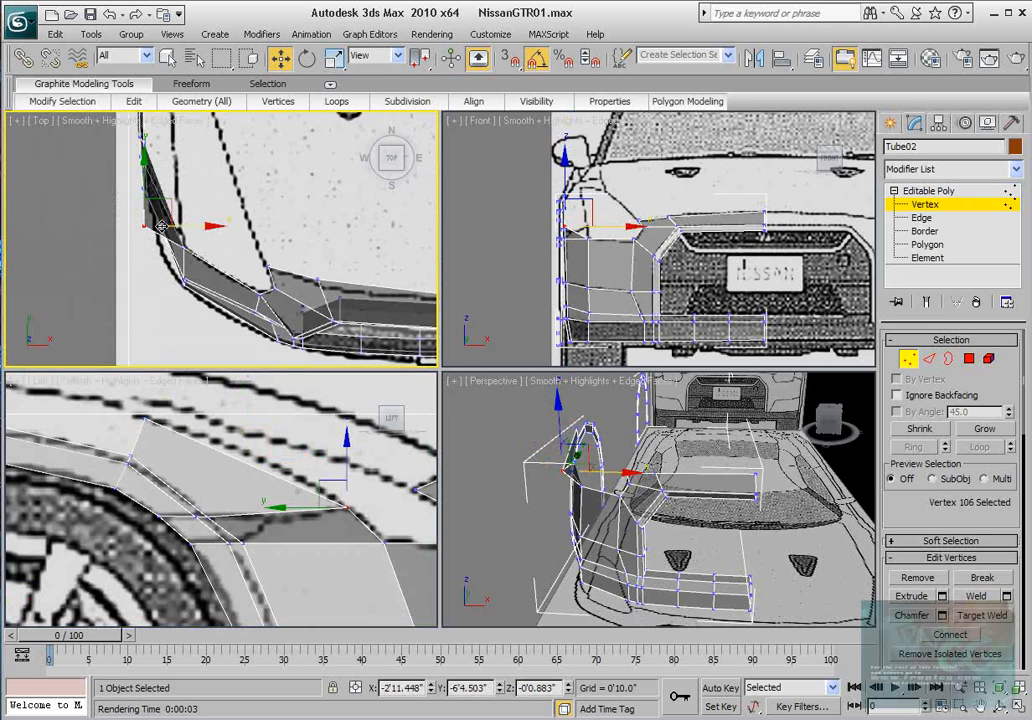
{"action": "left_click_drag", "start_coordinate": [201, 226], "coordinate": [232, 226]}
{"action": "middle_click_drag", "start_coordinate": [198, 223], "coordinate": [234, 273]}
Move the top vertex of the new fender faces about 3.1" inward to match the headlight outline in the Top and Front views.
{"action": "left_click", "coordinate": [145, 419]}
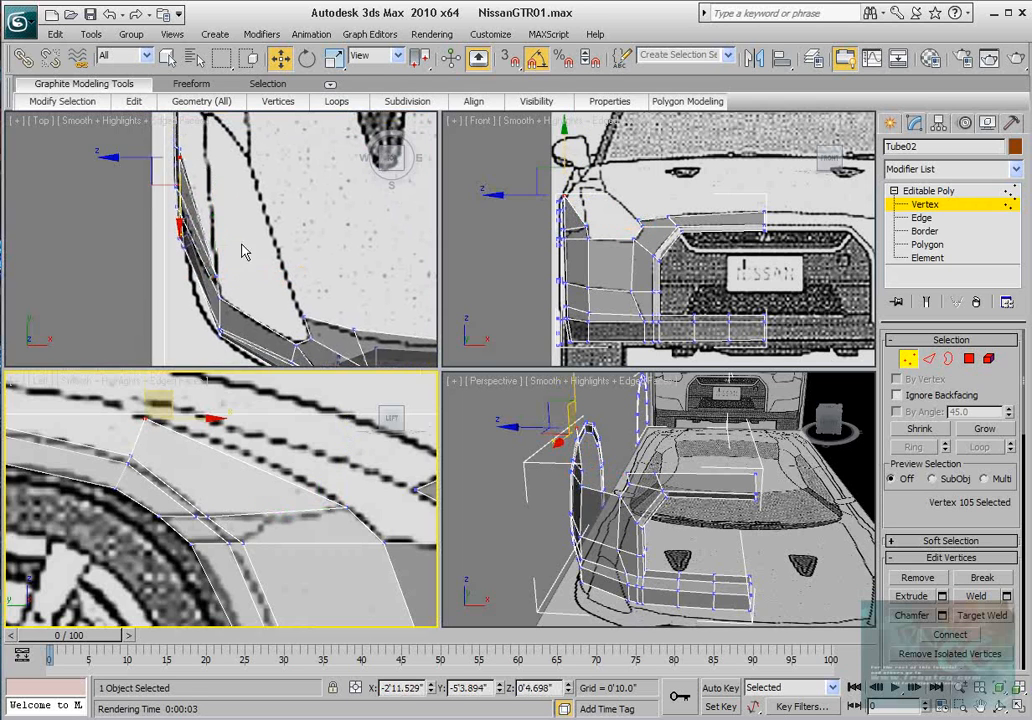
{"action": "middle_click_drag", "start_coordinate": [245, 203], "coordinate": [249, 306]}
{"action": "left_click_drag", "start_coordinate": [240, 262], "coordinate": [268, 262]}
{"action": "scroll", "coordinate": [594, 244], "scroll_direction": "up", "scroll_amount": 4}
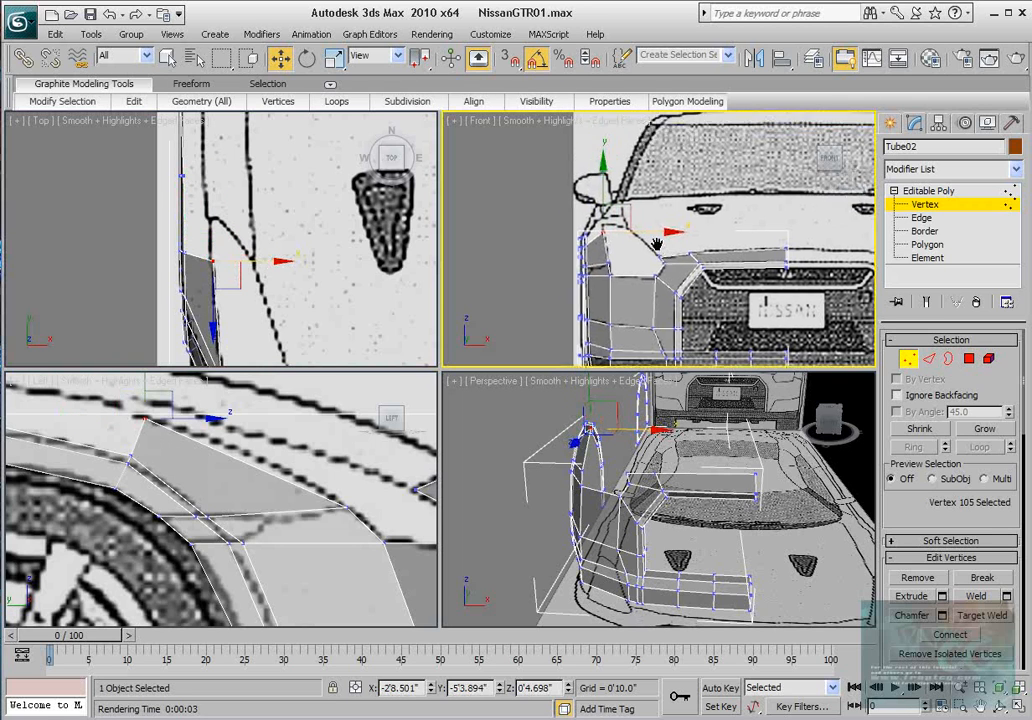
{"action": "left_click_drag", "start_coordinate": [583, 223], "coordinate": [585, 223]}
{"action": "scroll", "coordinate": [287, 525], "scroll_direction": "down", "scroll_amount": 6}
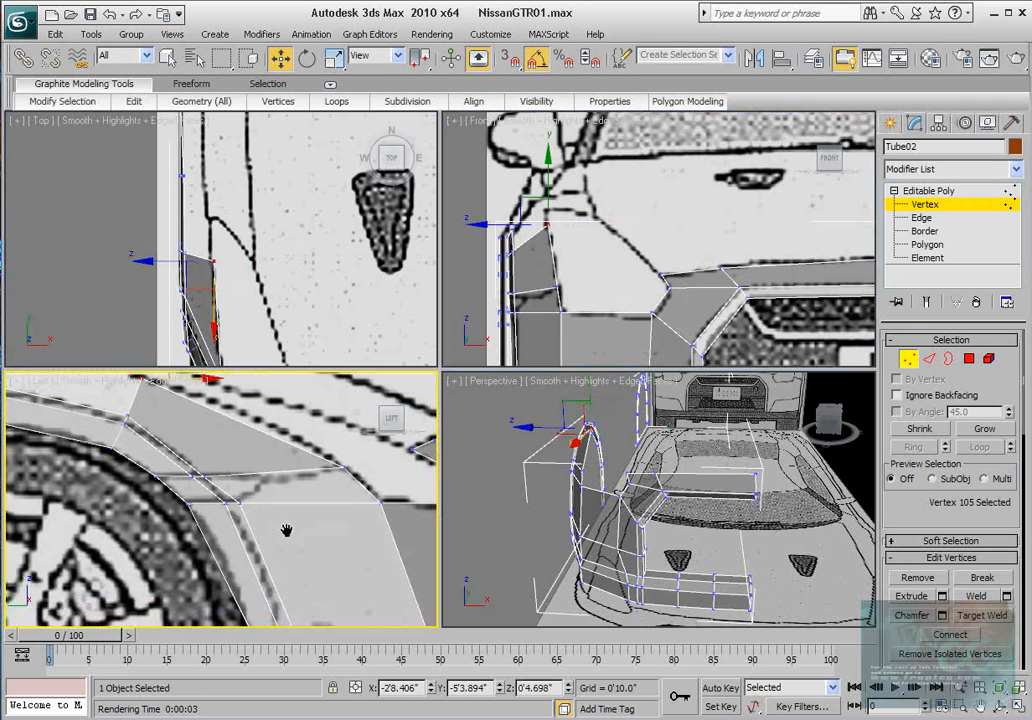
Extrude the two outer edges above the wheel, at the crown of the arch, about 2" upward in the Left view.
{"action": "middle_click_drag", "start_coordinate": [292, 492], "coordinate": [230, 515]}
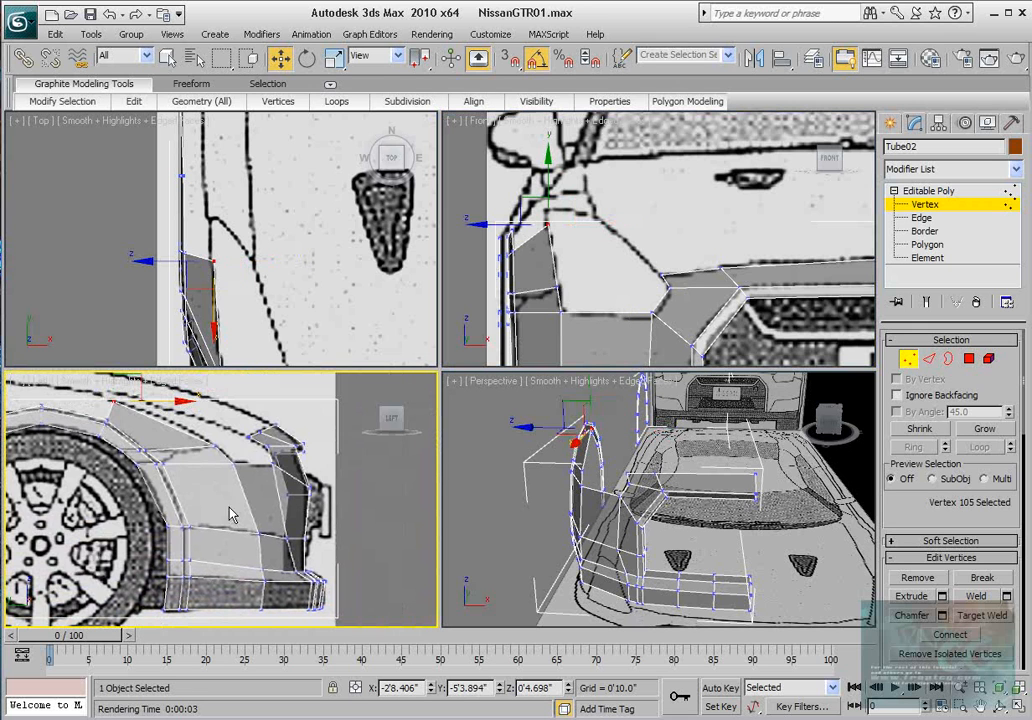
{"action": "scroll", "coordinate": [180, 425], "scroll_direction": "up", "scroll_amount": 5}
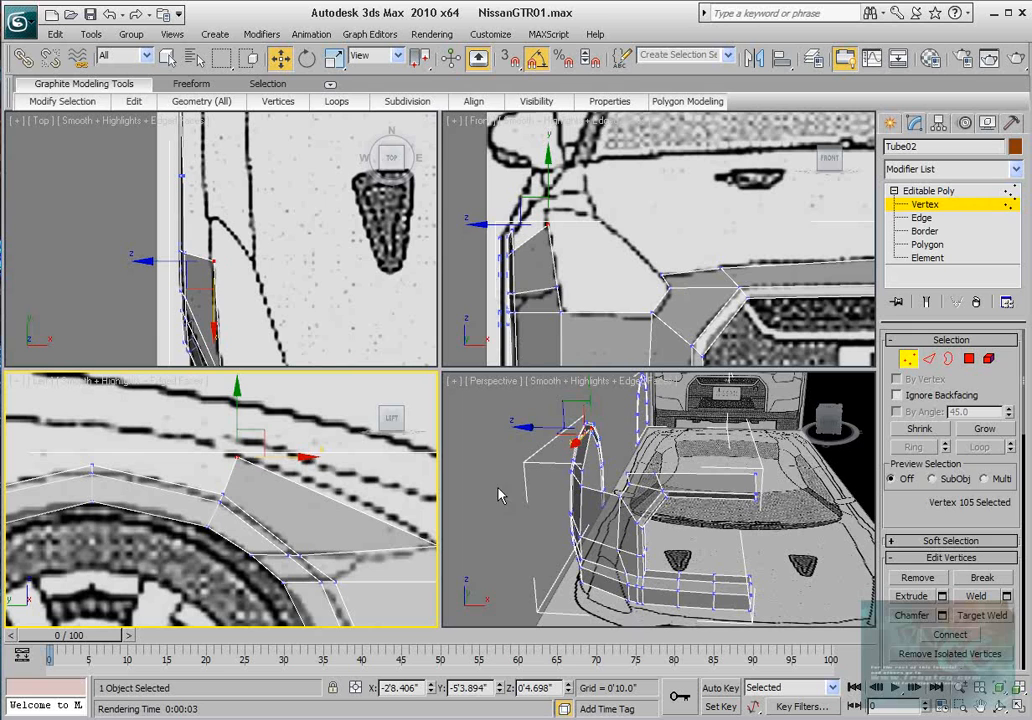
{"action": "left_click", "coordinate": [929, 358]}
{"action": "left_click", "coordinate": [273, 468]}
{"action": "left_click", "coordinate": [149, 512]}
{"action": "left_click", "coordinate": [151, 488], "text": "ctrl"}
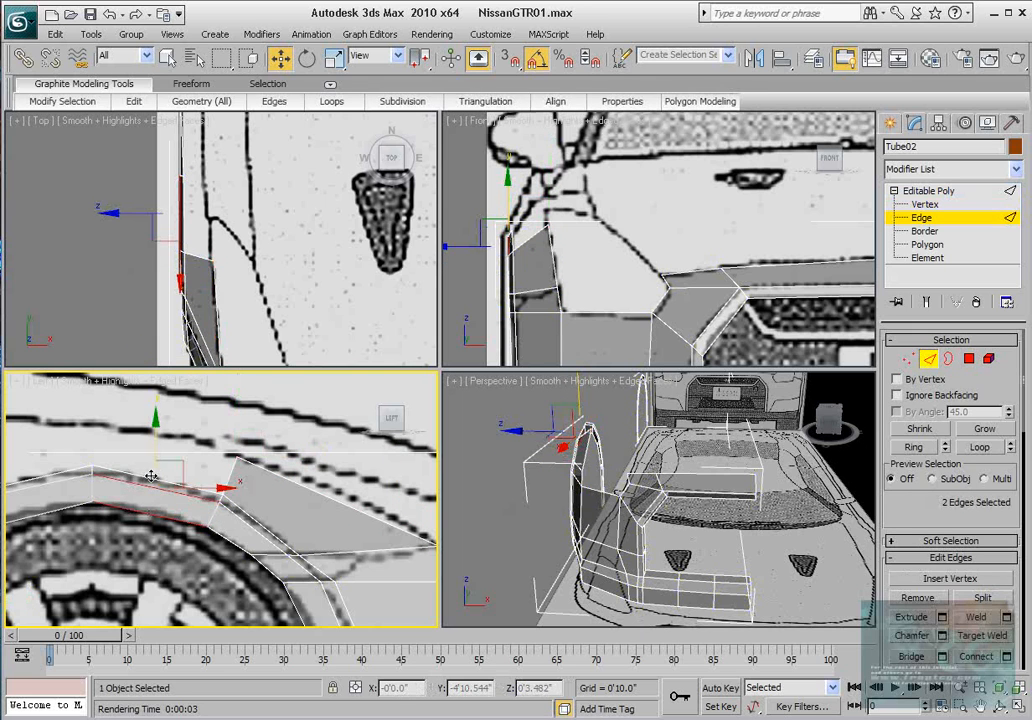
{"action": "left_click", "coordinate": [150, 478], "text": "ctrl"}
{"action": "left_click", "coordinate": [140, 475]}
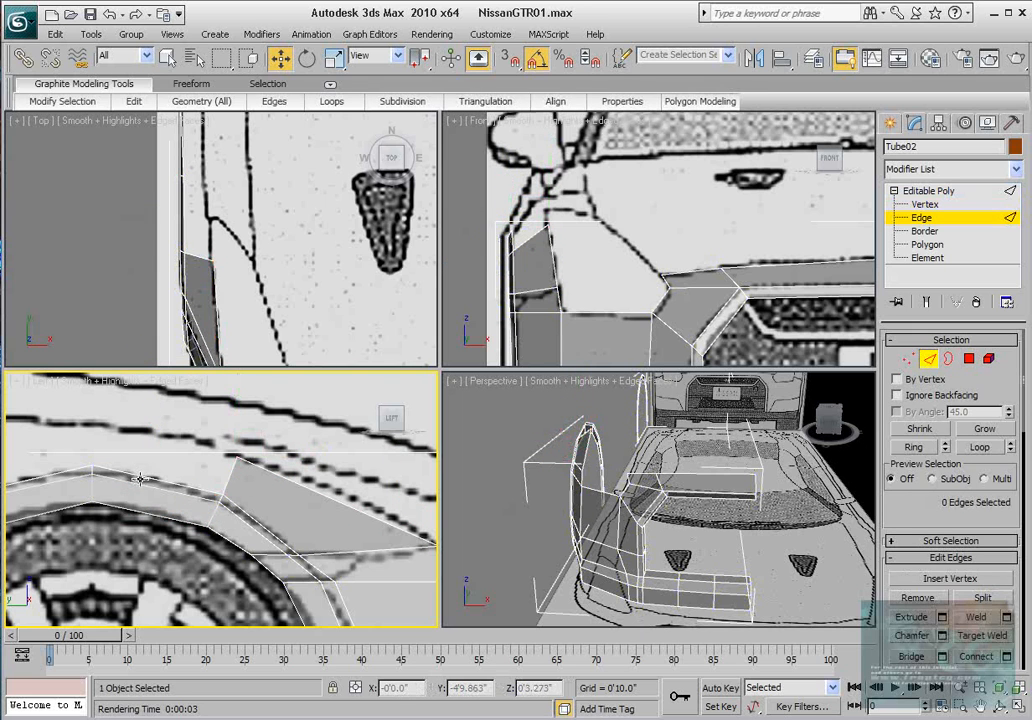
{"action": "left_click", "coordinate": [140, 478]}
{"action": "scroll", "coordinate": [131, 475], "scroll_direction": "down", "scroll_amount": 3}
{"action": "middle_click_drag", "start_coordinate": [91, 482], "coordinate": [171, 492]}
{"action": "left_click", "coordinate": [169, 492], "text": "ctrl"}
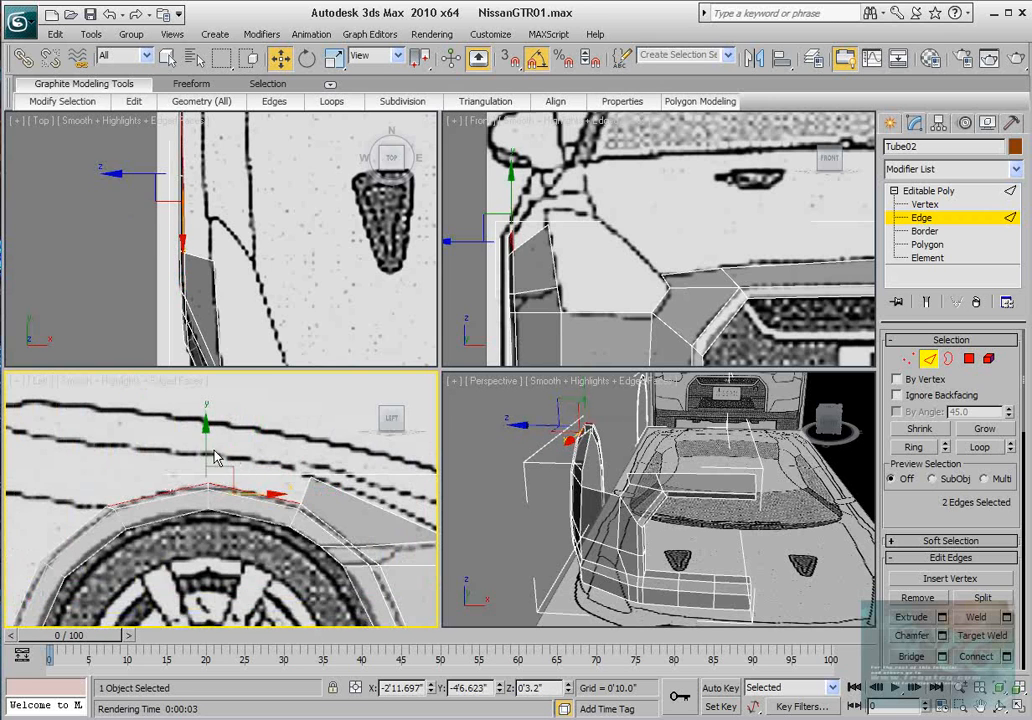
{"action": "left_click_drag", "start_coordinate": [215, 457], "coordinate": [215, 433]}
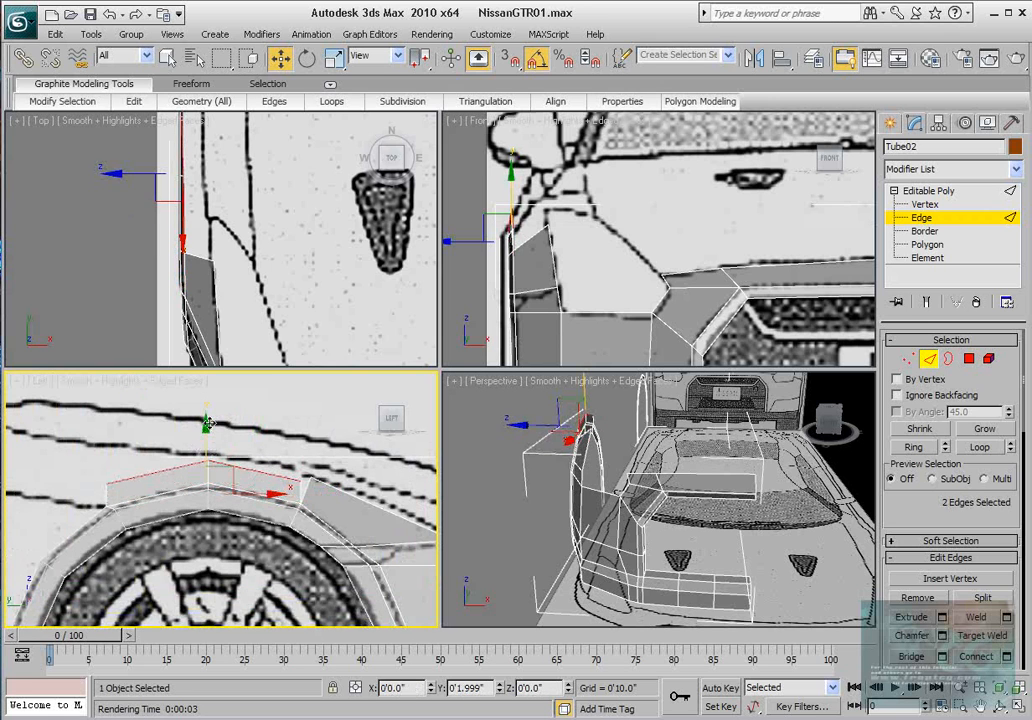
Target-weld the front vertex of the strip extruded above the wheel to the top vertex of the fender faces.
{"action": "left_click", "coordinate": [908, 358]}
{"action": "scroll", "coordinate": [297, 528], "scroll_direction": "up", "scroll_amount": 2}
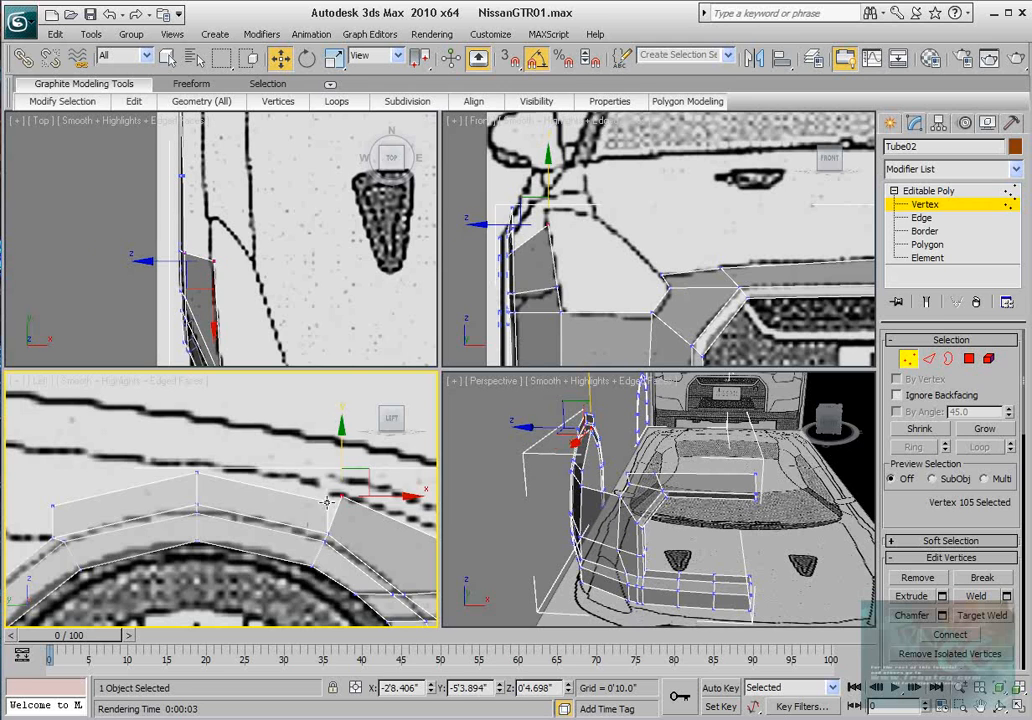
{"action": "left_click", "coordinate": [327, 502]}
{"action": "right_click", "coordinate": [327, 502]}
{"action": "left_click", "coordinate": [295, 615]}
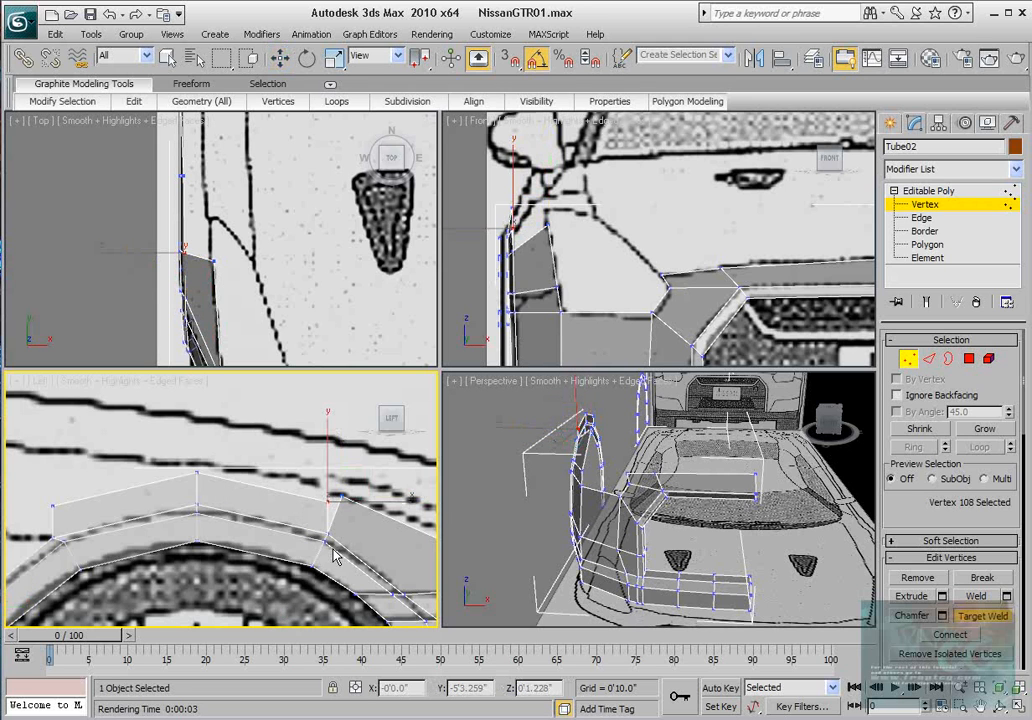
{"action": "left_click", "coordinate": [343, 495]}
{"action": "scroll", "coordinate": [278, 317], "scroll_direction": "down", "scroll_amount": 2}
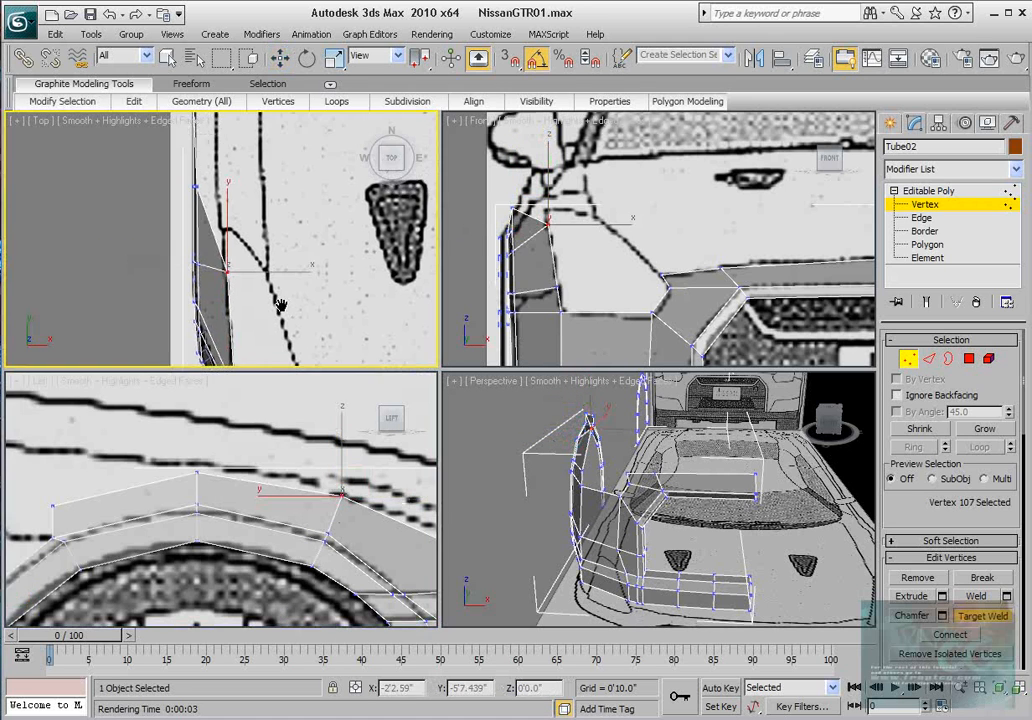
Move the strip's upper vertex above the wheel center about 2.2" inward onto the blueprint's fender line in the Top view.
{"action": "scroll", "coordinate": [278, 317], "scroll_direction": "up", "scroll_amount": 3}
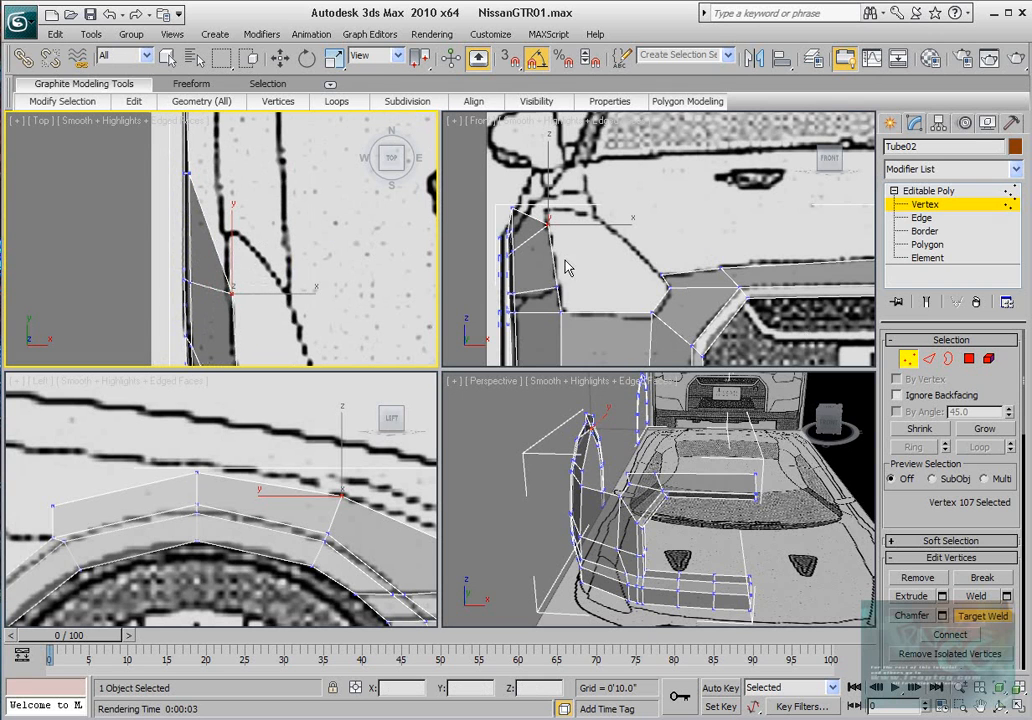
{"action": "left_click", "coordinate": [198, 473]}
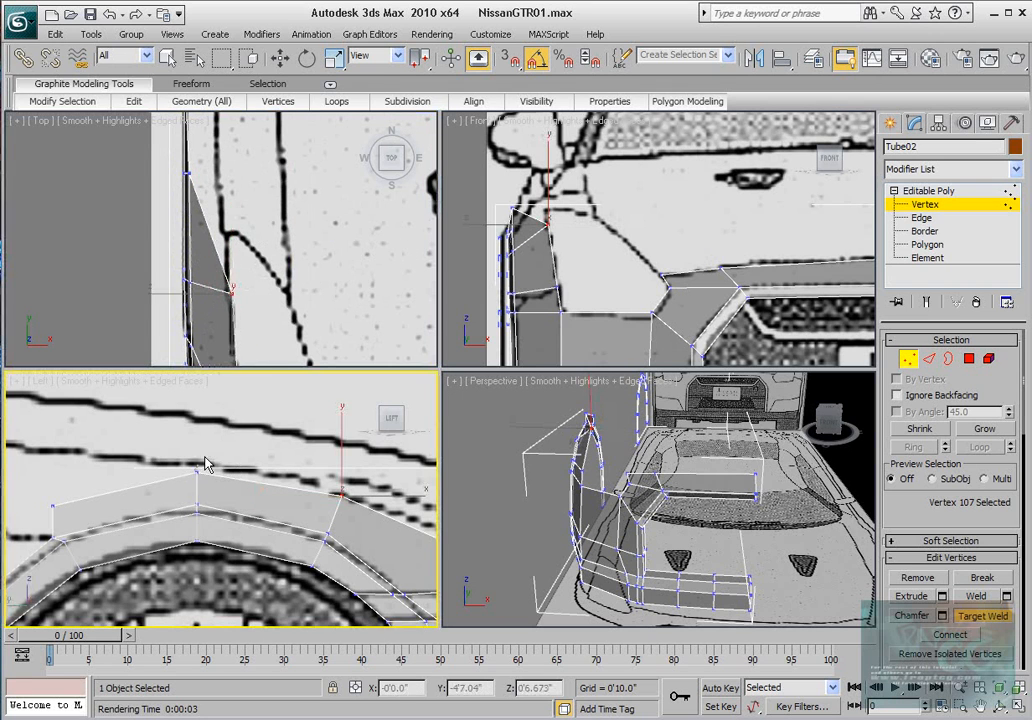
{"action": "key", "text": "w"}
{"action": "left_click", "coordinate": [195, 469]}
{"action": "middle_click_drag", "start_coordinate": [288, 225], "coordinate": [290, 255]}
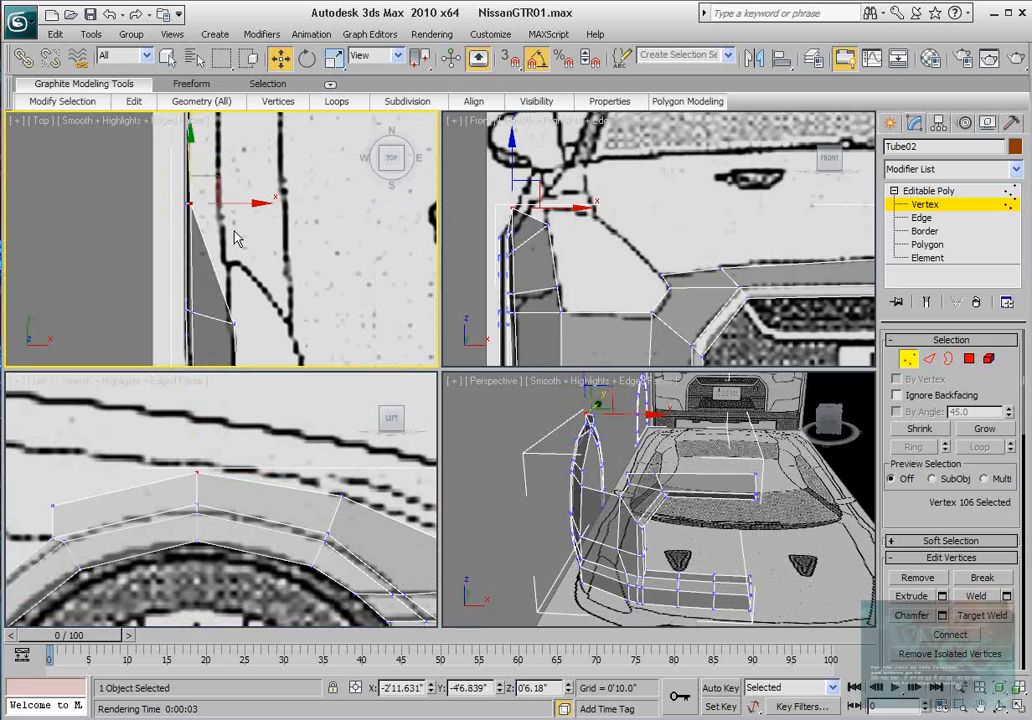
{"action": "left_click_drag", "start_coordinate": [234, 207], "coordinate": [290, 205]}
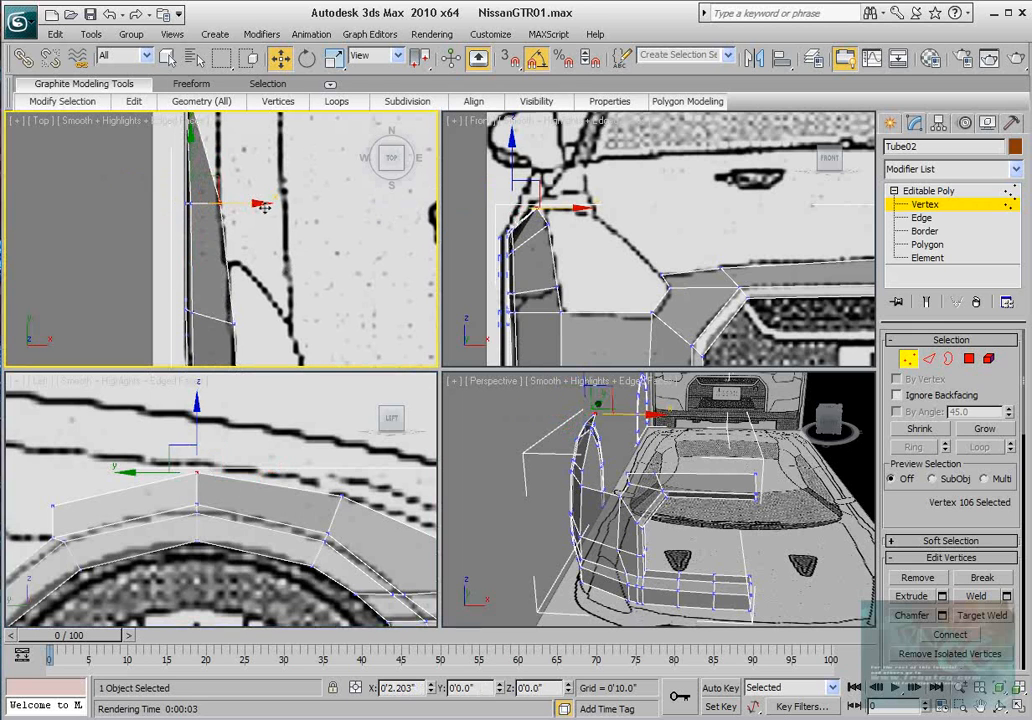
Try to move the upper strip's rearmost vertex inward in the Top view, undo the move, and inspect the fender in Perspective.
{"action": "left_click", "coordinate": [51, 508]}
{"action": "middle_click_drag", "start_coordinate": [272, 142], "coordinate": [265, 269]}
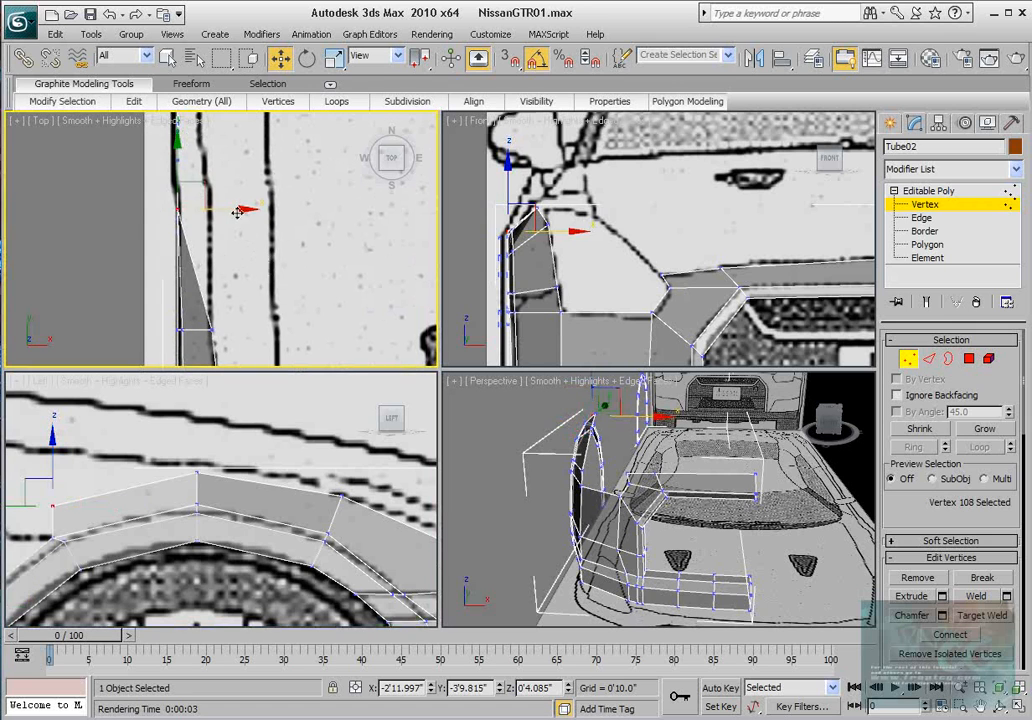
{"action": "left_click_drag", "start_coordinate": [237, 212], "coordinate": [243, 212]}
{"action": "key", "text": "ctrl+z"}
{"action": "middle_click_drag", "start_coordinate": [626, 494], "coordinate": [555, 514], "text": "alt"}
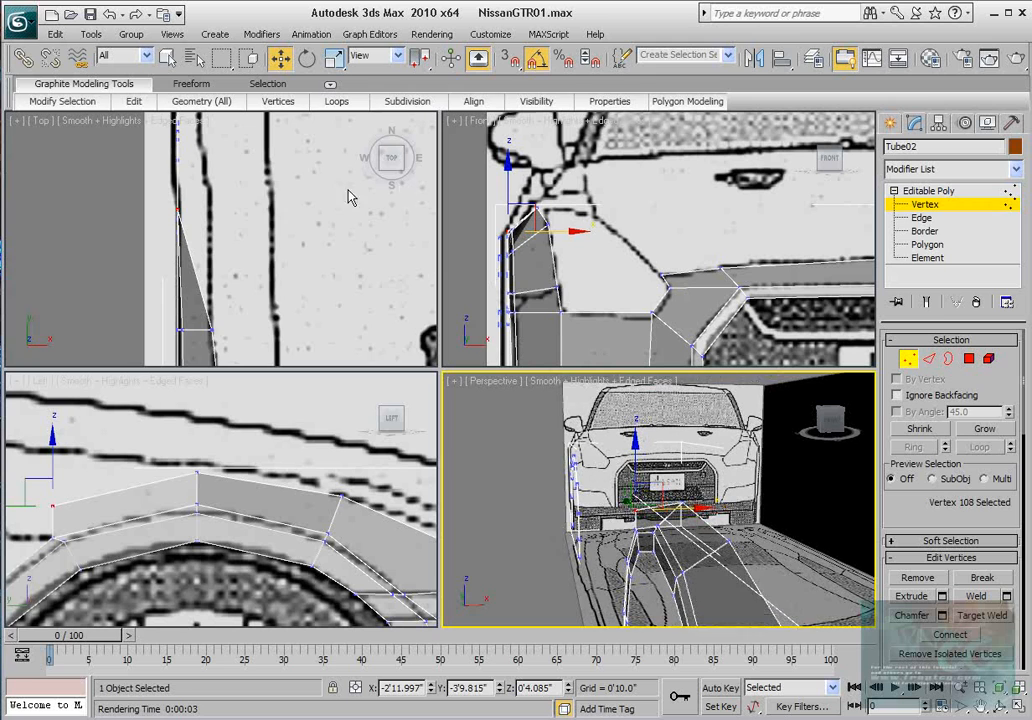
Move the upper strip's rearmost vertex about 2.3" inward onto the blueprint's fender line in the Top view.
{"action": "middle_click_drag", "start_coordinate": [210, 238], "coordinate": [226, 270]}
{"action": "left_click_drag", "start_coordinate": [239, 241], "coordinate": [267, 241]}
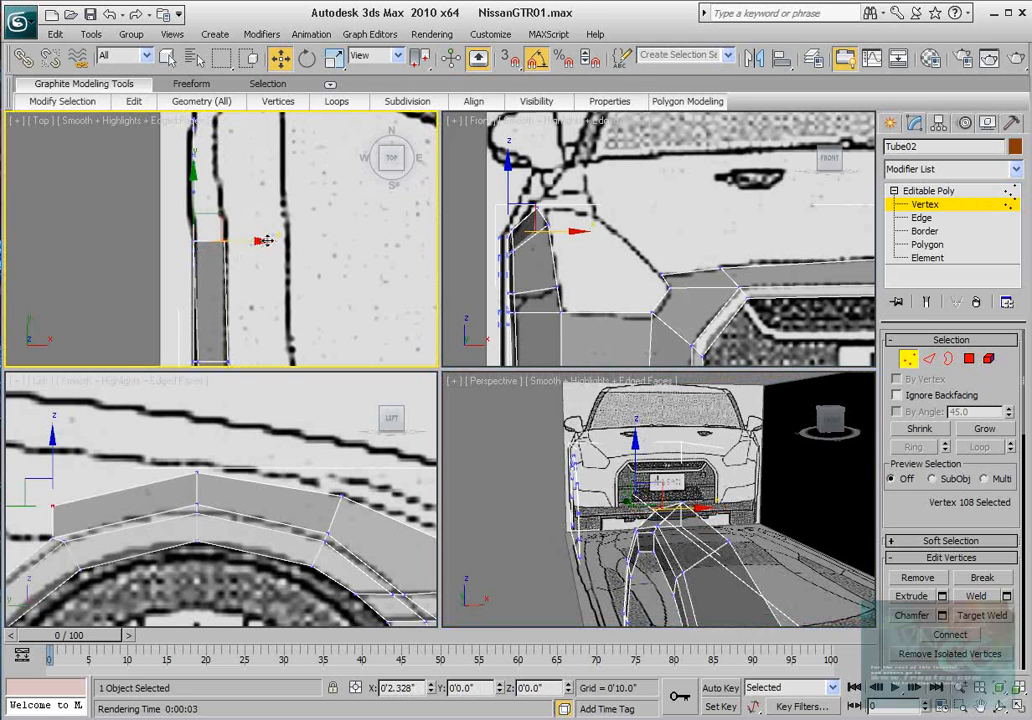
{"action": "scroll", "coordinate": [267, 241], "scroll_direction": "down", "scroll_amount": 2}
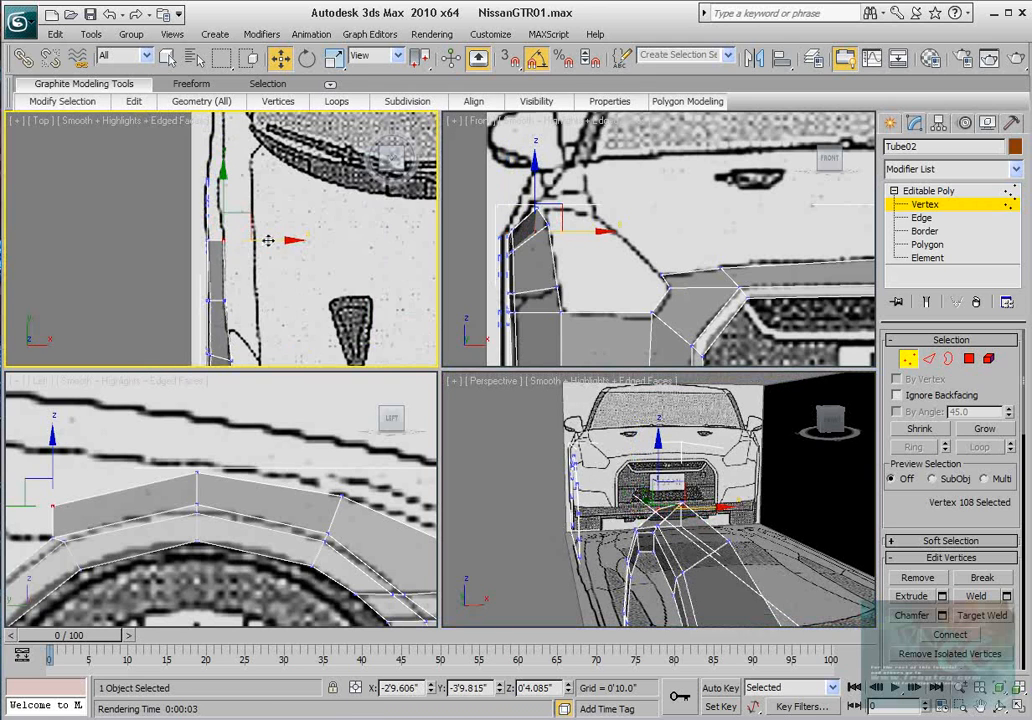
{"action": "scroll", "coordinate": [225, 297], "scroll_direction": "up", "scroll_amount": 2}
{"action": "left_click_drag", "start_coordinate": [247, 301], "coordinate": [291, 295]}
{"action": "scroll", "coordinate": [238, 476], "scroll_direction": "down", "scroll_amount": 2}
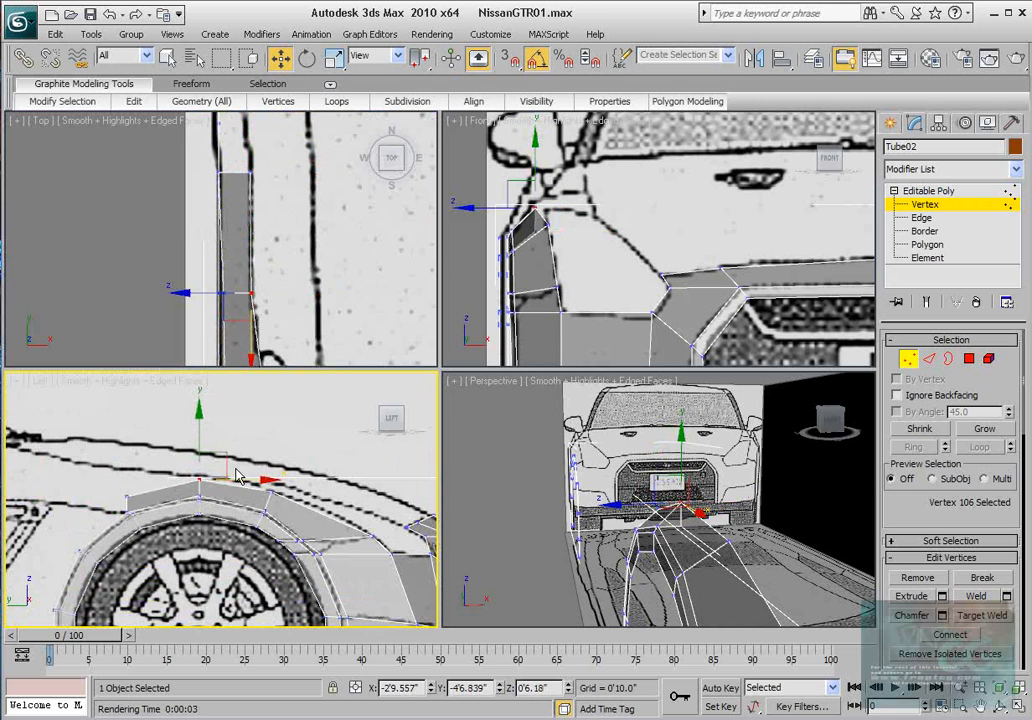
Examine the fender strip and bumper against the blueprints in the Left, Perspective and Top views.
{"action": "scroll", "coordinate": [283, 505], "scroll_direction": "down", "scroll_amount": 2}
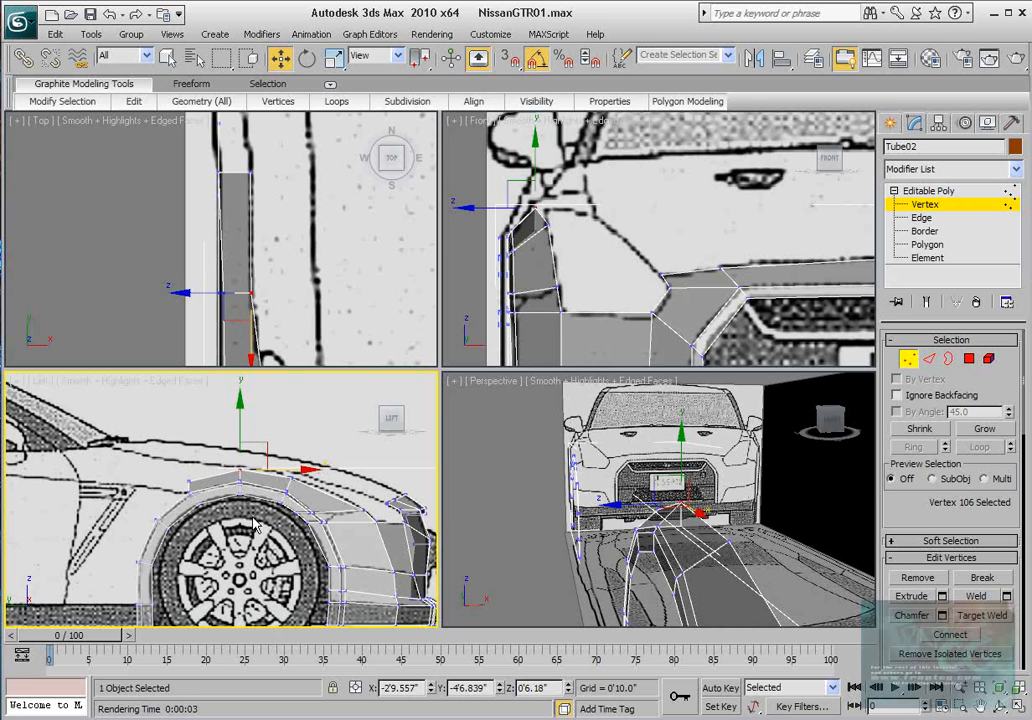
{"action": "middle_click_drag", "start_coordinate": [607, 573], "coordinate": [688, 521], "text": "alt"}
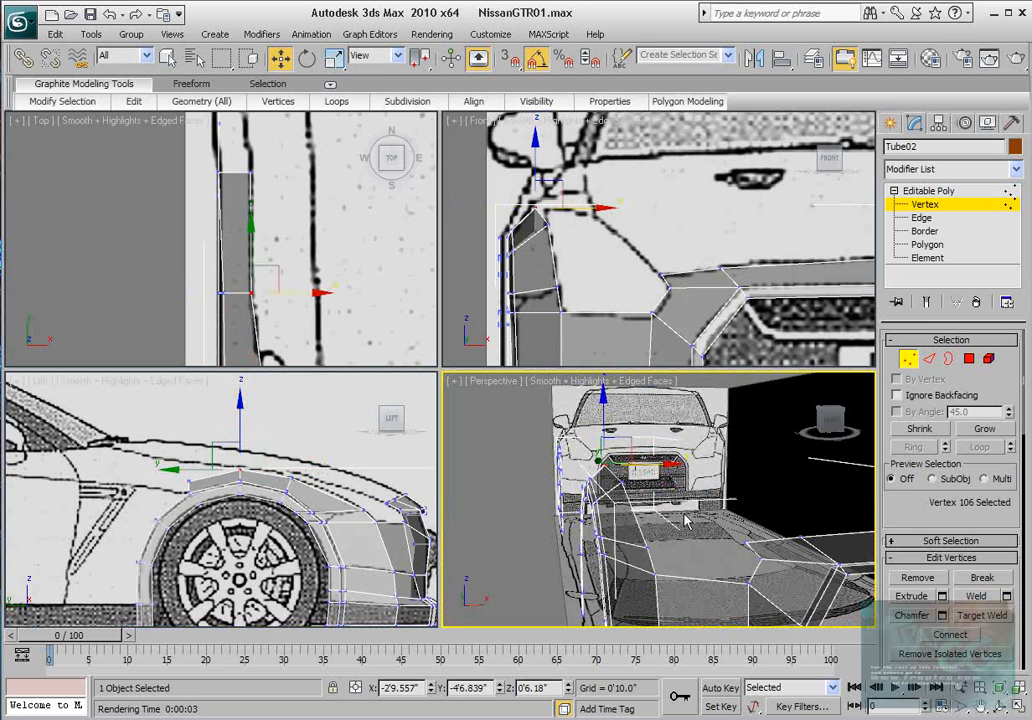
{"action": "middle_click_drag", "start_coordinate": [800, 553], "coordinate": [600, 545], "text": "alt"}
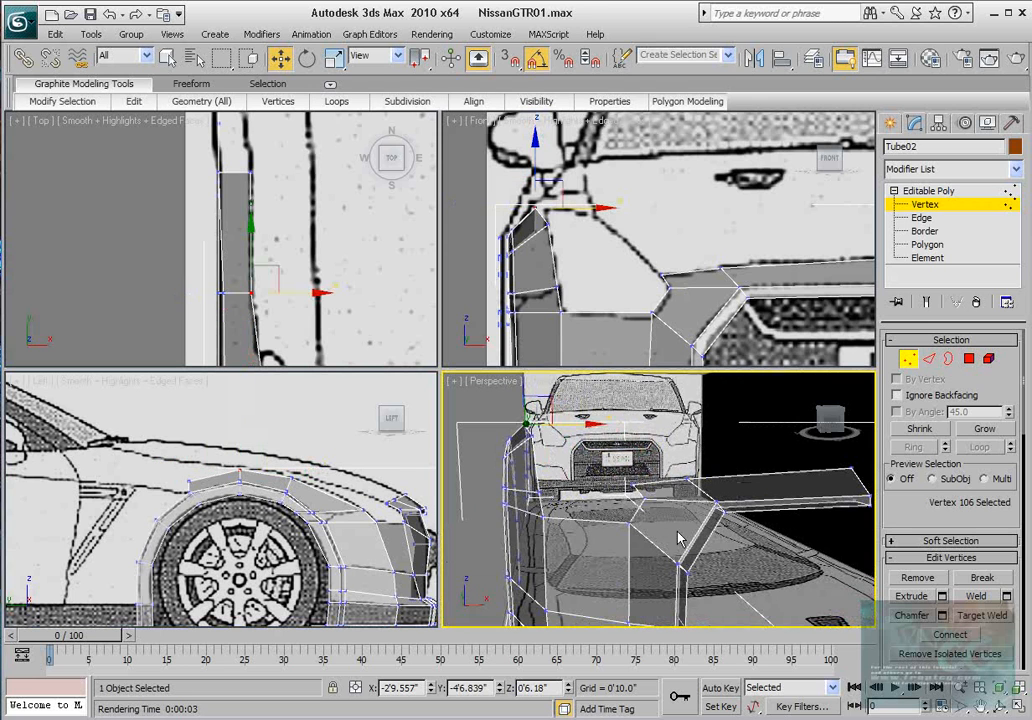
{"action": "middle_click_drag", "start_coordinate": [330, 530], "coordinate": [271, 520]}
{"action": "scroll", "coordinate": [271, 520], "scroll_direction": "up", "scroll_amount": 2}
{"action": "middle_click_drag", "start_coordinate": [707, 499], "coordinate": [651, 511]}
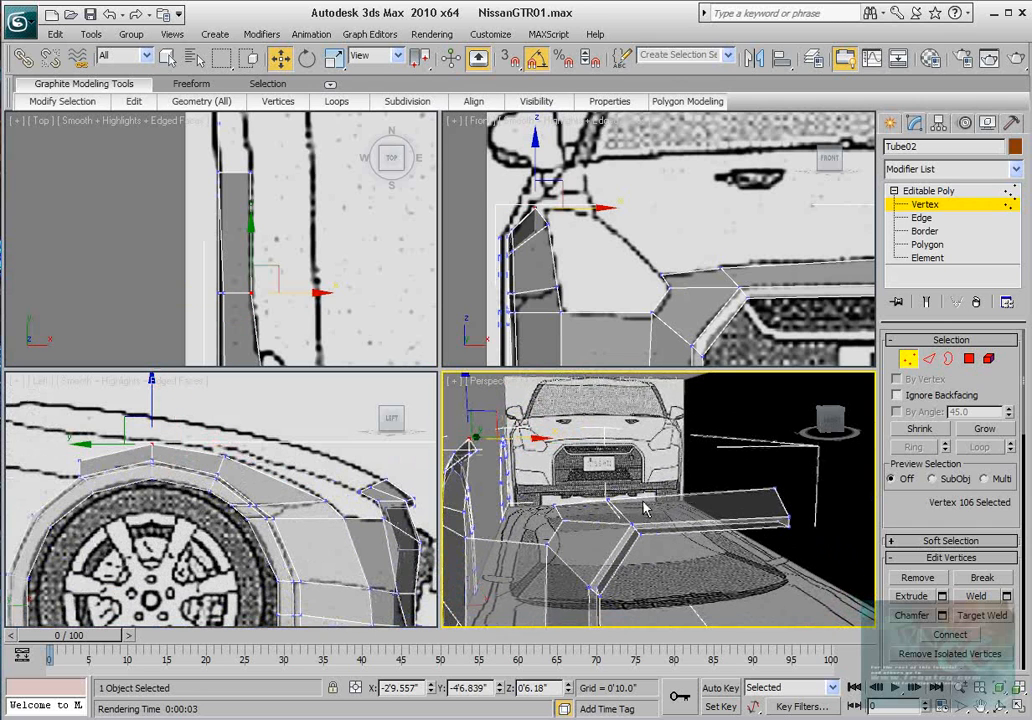
{"action": "middle_click_drag", "start_coordinate": [353, 231], "coordinate": [289, 139]}
{"action": "scroll", "coordinate": [341, 230], "scroll_direction": "down", "scroll_amount": 3}
{"action": "scroll", "coordinate": [289, 139], "scroll_direction": "up", "scroll_amount": 1}
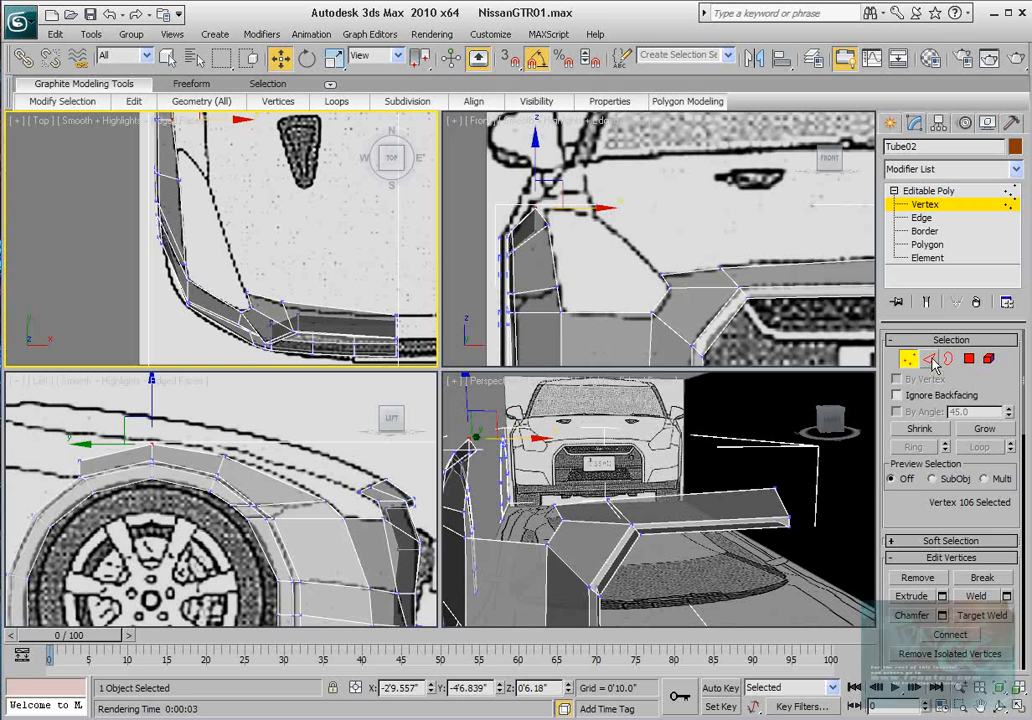
Extrude the two rear edges of the bumper's upper faces about 1'6.9" rearward over the hood in the Top view.
{"action": "left_click", "coordinate": [930, 359]}
{"action": "left_click", "coordinate": [323, 306]}
{"action": "left_click", "coordinate": [270, 301], "text": "ctrl"}
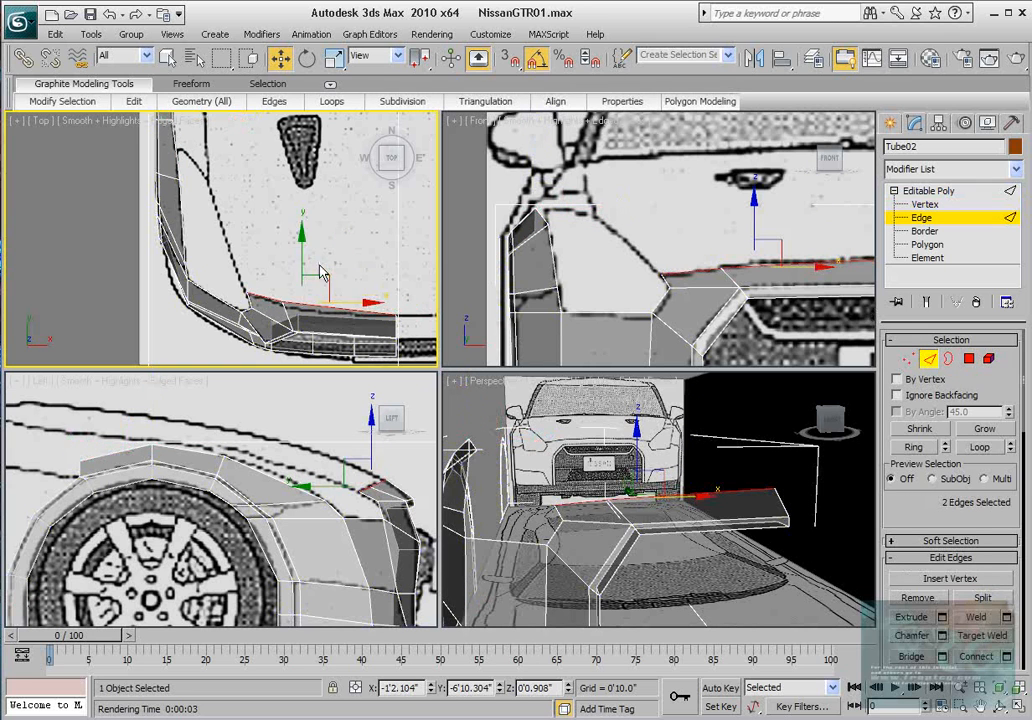
{"action": "middle_click_drag", "start_coordinate": [321, 266], "coordinate": [319, 288]}
{"action": "left_click_drag", "start_coordinate": [297, 281], "coordinate": [301, 151], "text": "shift"}
{"action": "middle_click_drag", "start_coordinate": [328, 221], "coordinate": [332, 265]}
{"action": "left_click_drag", "start_coordinate": [922, 507], "coordinate": [922, 374]}
{"action": "scroll", "coordinate": [897, 412], "scroll_direction": "up", "scroll_amount": 3}
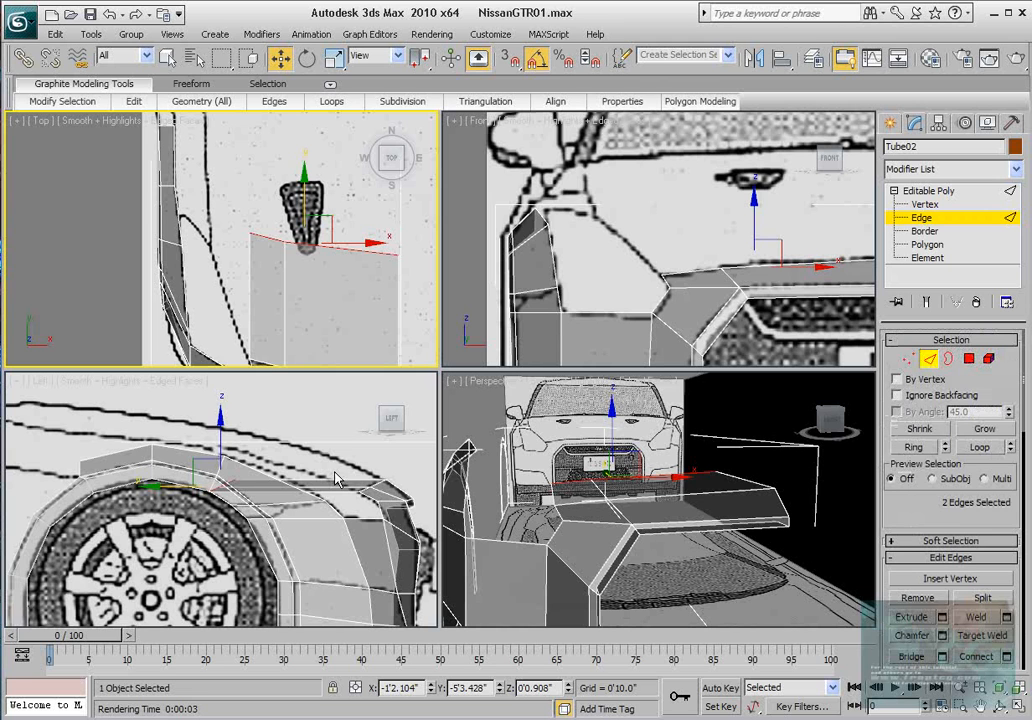
Move the extruded hood edges up and back to the base of the windshield in the Left view.
{"action": "middle_click_drag", "start_coordinate": [224, 448], "coordinate": [256, 480]}
{"action": "left_click_drag", "start_coordinate": [256, 480], "coordinate": [260, 415]}
{"action": "middle_click_drag", "start_coordinate": [279, 455], "coordinate": [330, 471]}
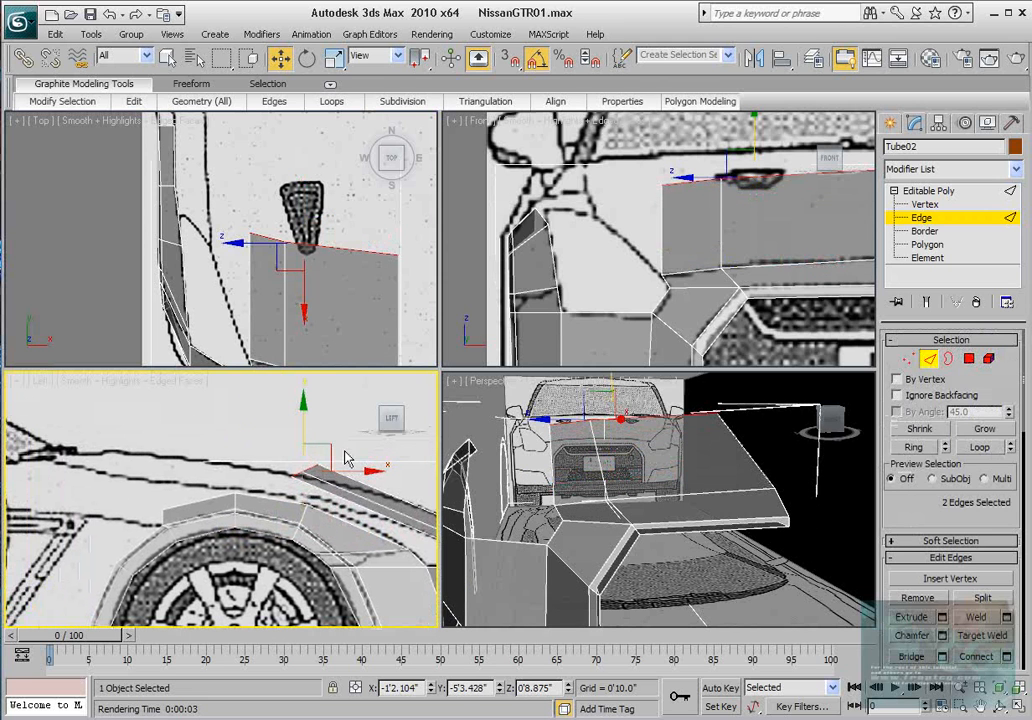
{"action": "left_click_drag", "start_coordinate": [329, 451], "coordinate": [121, 437]}
Adjust the hood's rear centerline vertex in the Top and Left views to match the blueprint's hood line at the windshield.
{"action": "left_click", "coordinate": [909, 360]}
{"action": "middle_click_drag", "start_coordinate": [268, 187], "coordinate": [214, 339]}
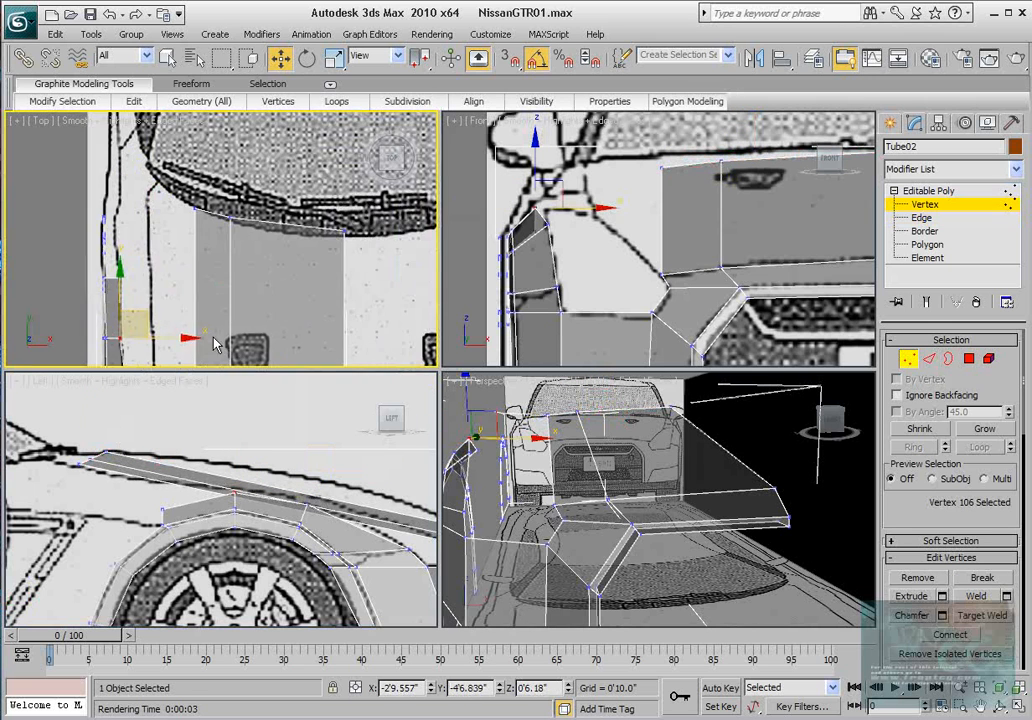
{"action": "scroll", "coordinate": [323, 242], "scroll_direction": "up", "scroll_amount": 2}
{"action": "middle_click_drag", "start_coordinate": [323, 242], "coordinate": [279, 260]}
{"action": "left_click", "coordinate": [307, 241]}
{"action": "left_click_drag", "start_coordinate": [307, 191], "coordinate": [307, 198]}
{"action": "middle_click_drag", "start_coordinate": [134, 446], "coordinate": [235, 456]}
{"action": "scroll", "coordinate": [235, 456], "scroll_direction": "up", "scroll_amount": 3}
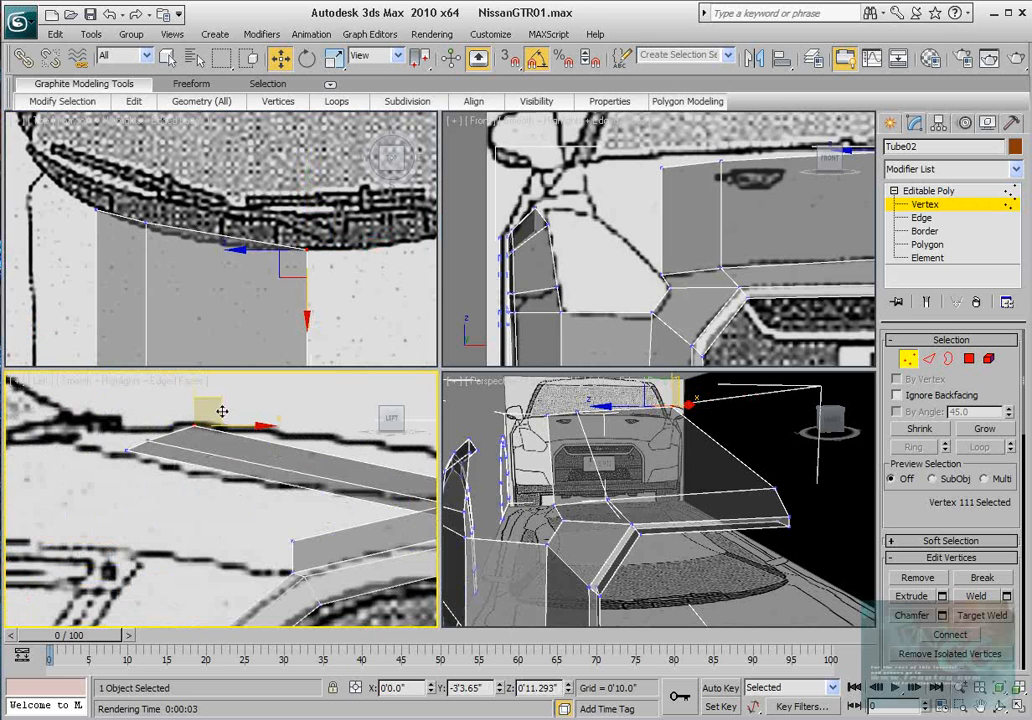
{"action": "left_click_drag", "start_coordinate": [222, 411], "coordinate": [212, 408]}
{"action": "middle_click_drag", "start_coordinate": [317, 221], "coordinate": [316, 240]}
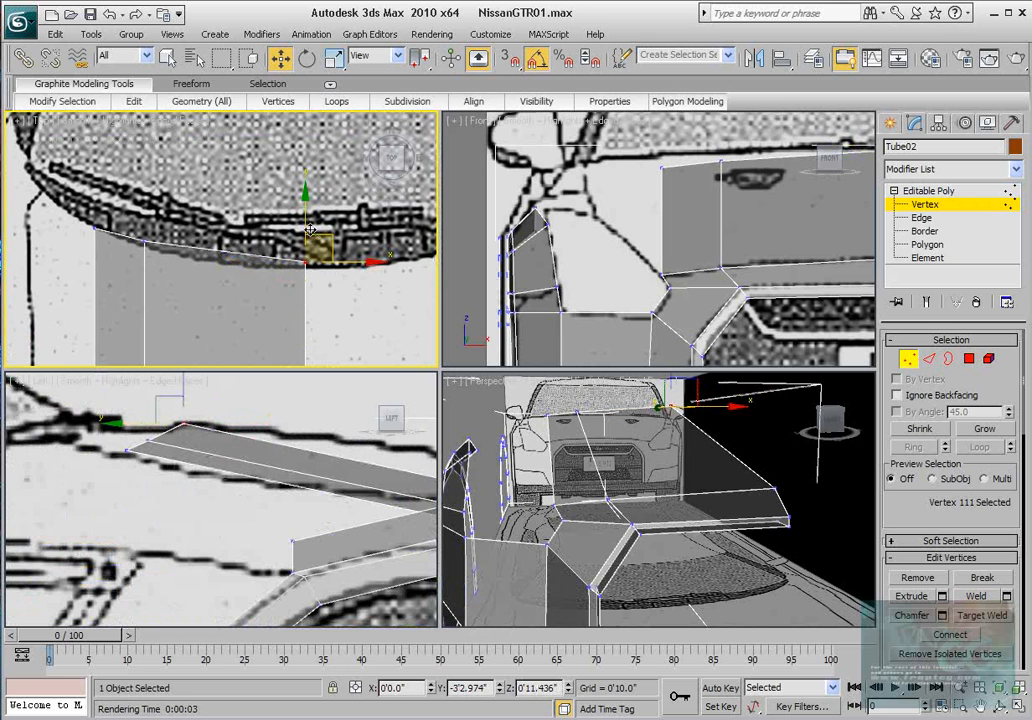
Move the hood's rear outer corner vertex about 7.1" outward and 2.1" rearward in the Top view.
{"action": "left_click", "coordinate": [145, 242]}
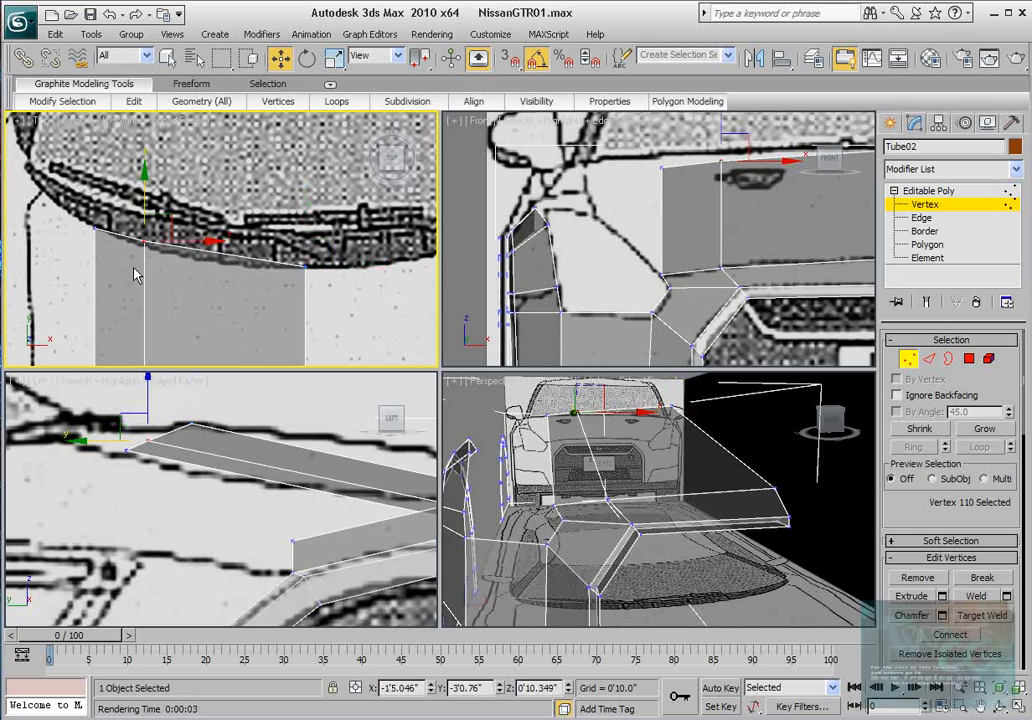
{"action": "middle_click_drag", "start_coordinate": [170, 263], "coordinate": [262, 293]}
{"action": "left_click_drag", "start_coordinate": [163, 245], "coordinate": [220, 289]}
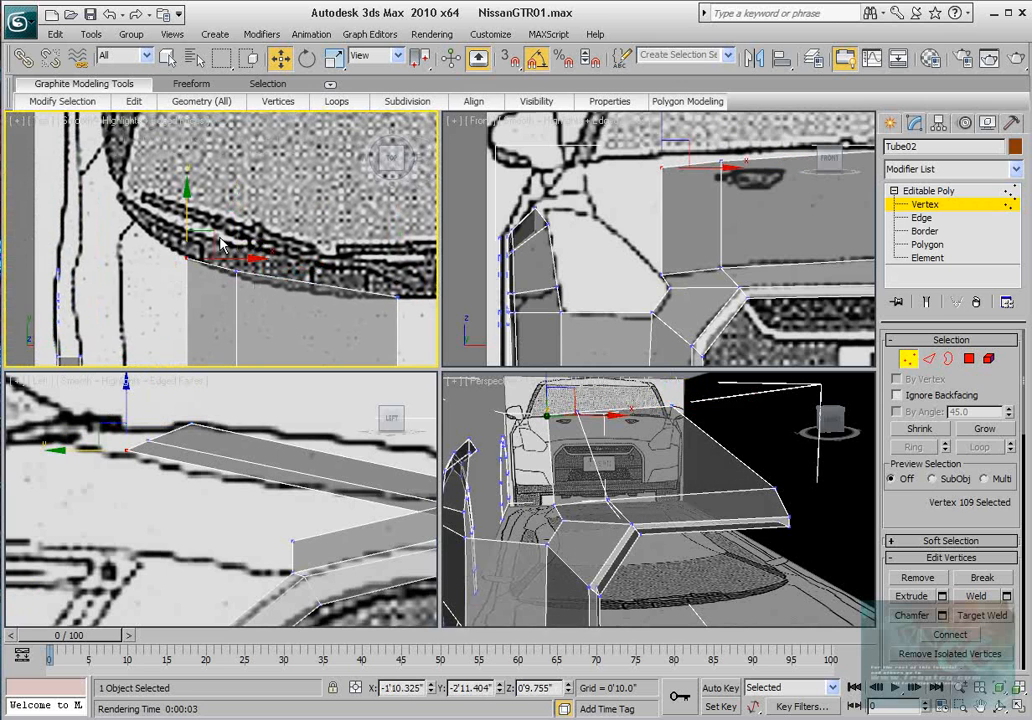
{"action": "left_click_drag", "start_coordinate": [205, 240], "coordinate": [139, 220]}
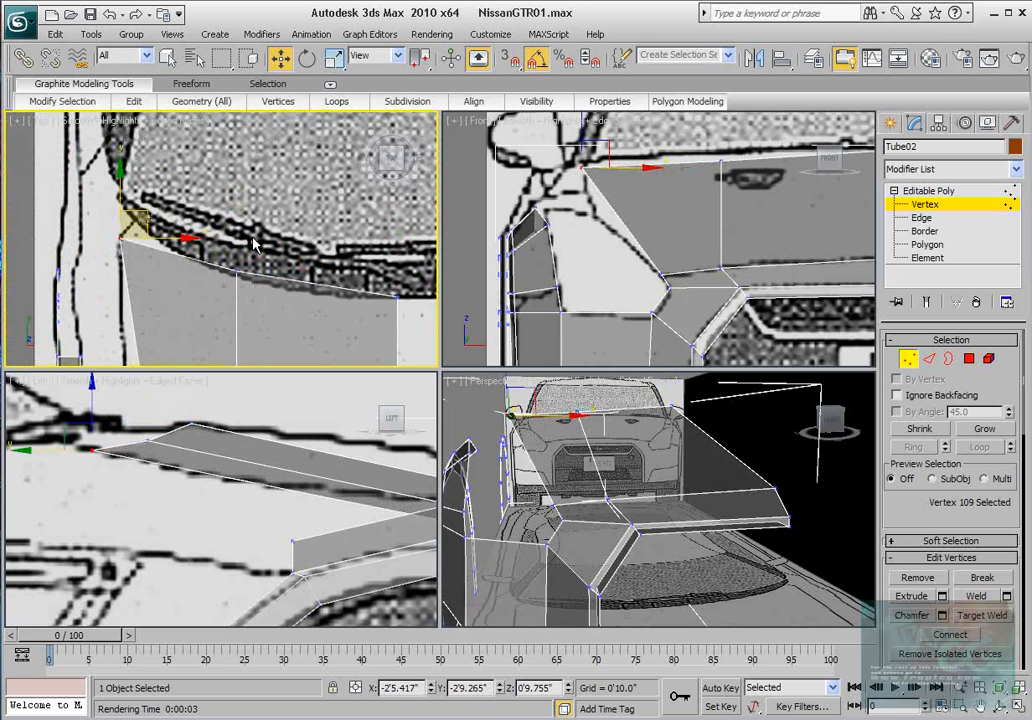
Move the neighboring rear hood vertex about 10.8" outward and 5.3" rearward to the windshield corner, and raise it about 0.2" in the Left view.
{"action": "left_click", "coordinate": [236, 271]}
{"action": "left_click_drag", "start_coordinate": [261, 244], "coordinate": [159, 194]}
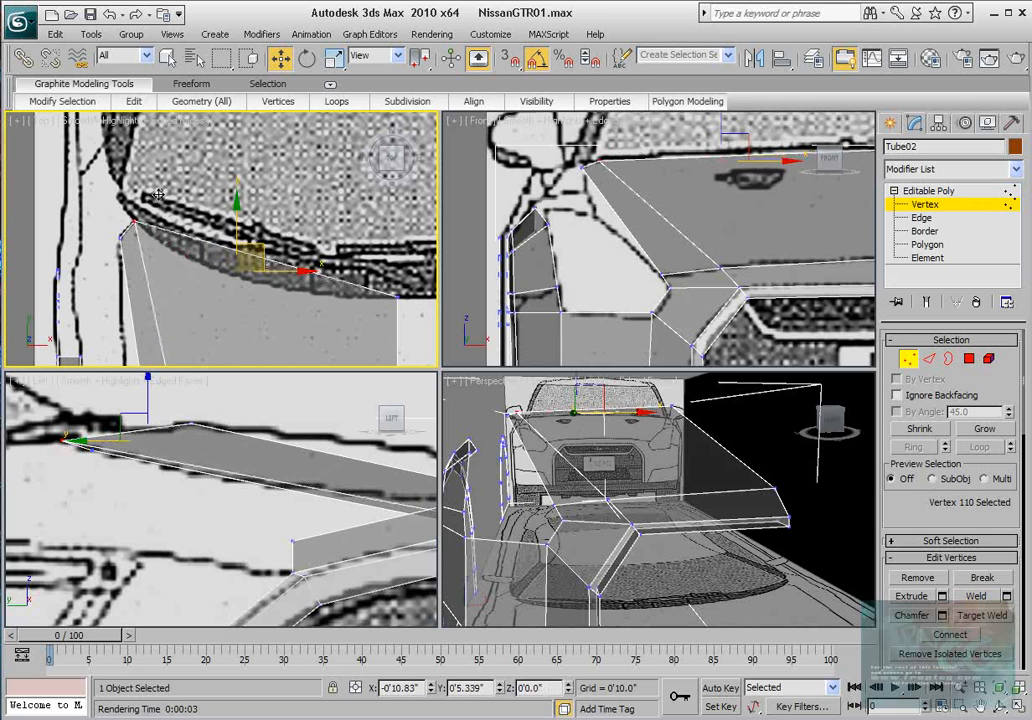
{"action": "scroll", "coordinate": [159, 194], "scroll_direction": "down", "scroll_amount": 6}
{"action": "scroll", "coordinate": [232, 254], "scroll_direction": "up", "scroll_amount": 5}
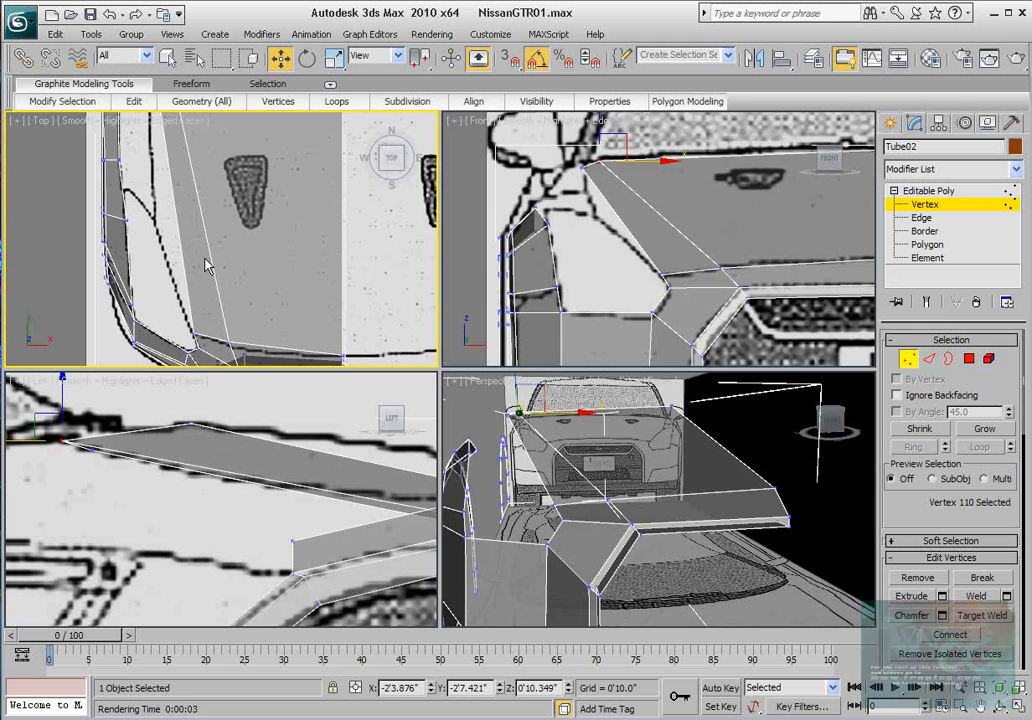
{"action": "middle_click_drag", "start_coordinate": [205, 265], "coordinate": [268, 358]}
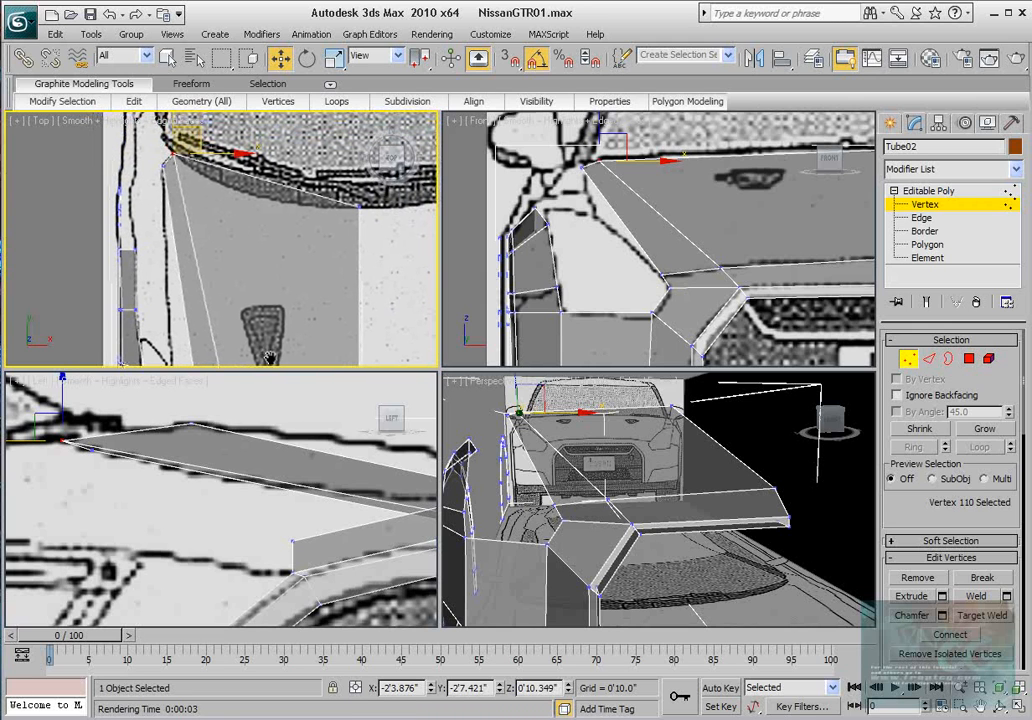
{"action": "scroll", "coordinate": [147, 471], "scroll_direction": "up", "scroll_amount": 2}
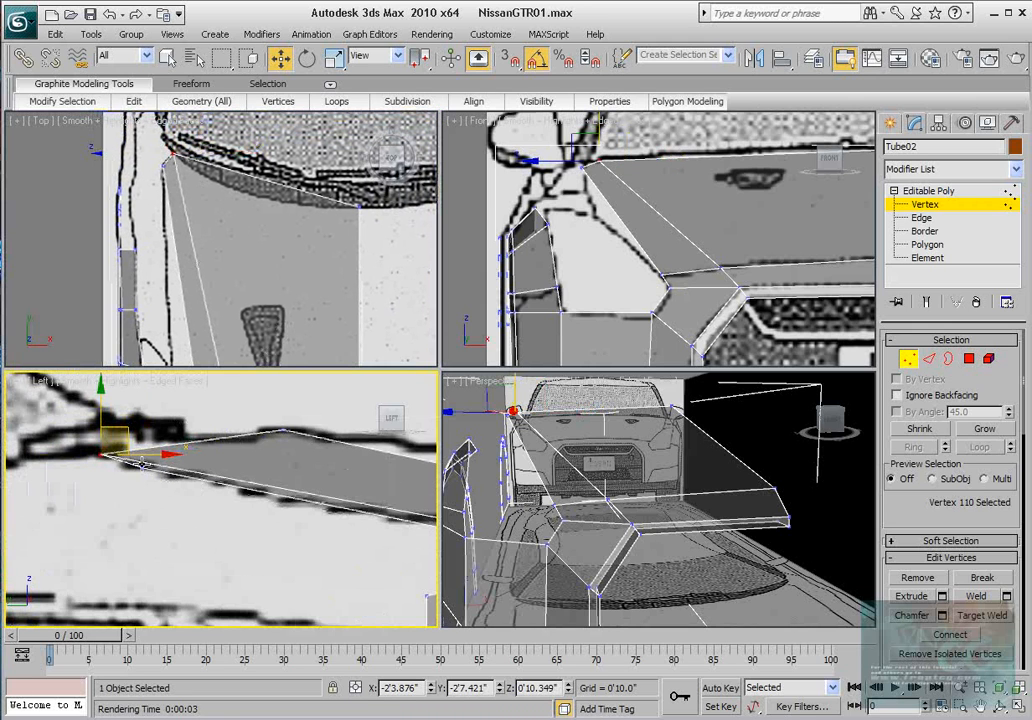
{"action": "middle_click_drag", "start_coordinate": [134, 514], "coordinate": [246, 530]}
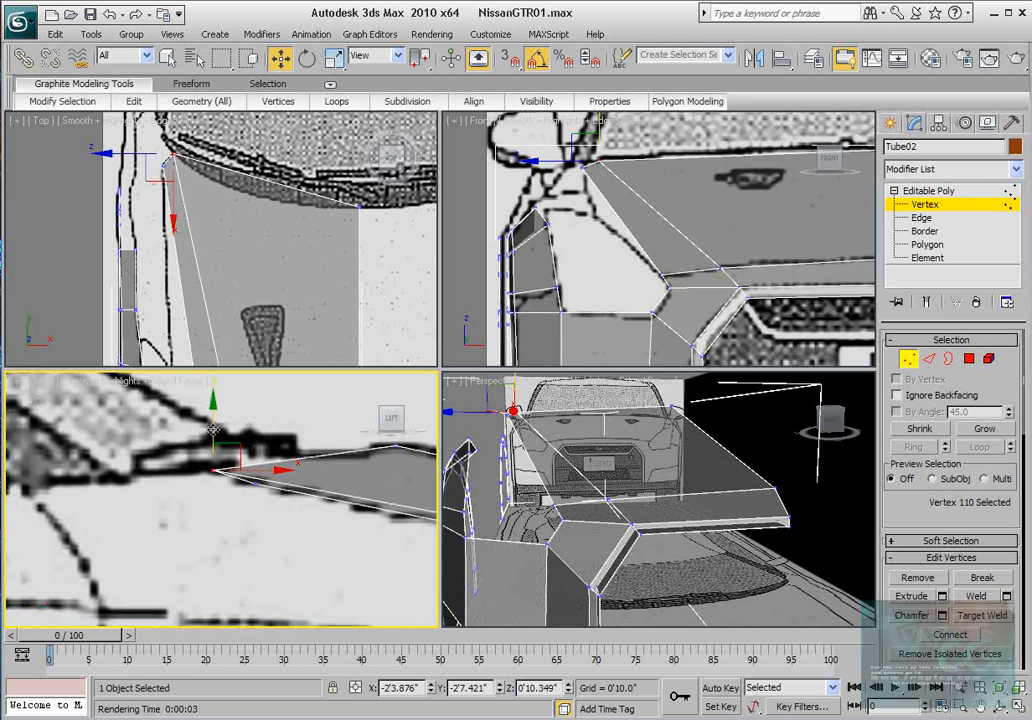
{"action": "left_click_drag", "start_coordinate": [213, 430], "coordinate": [253, 505]}
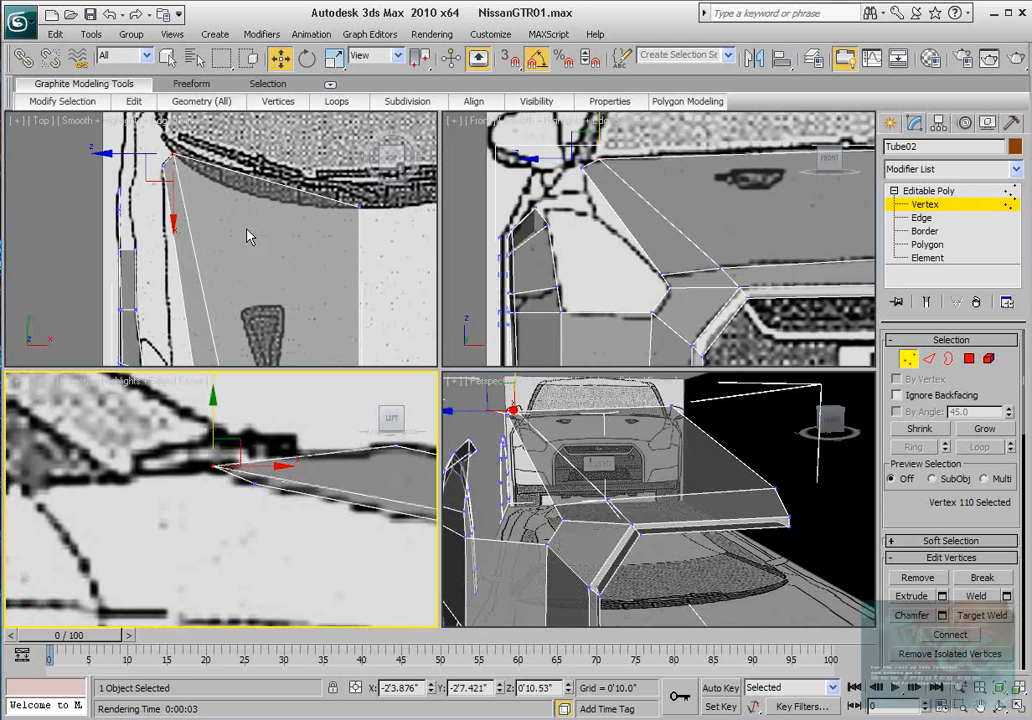
Connect the ring of three lengthwise hood edges with 1 segment and a slide of 28.
{"action": "left_click", "coordinate": [928, 359]}
{"action": "middle_click_drag", "start_coordinate": [602, 225], "coordinate": [500, 223]}
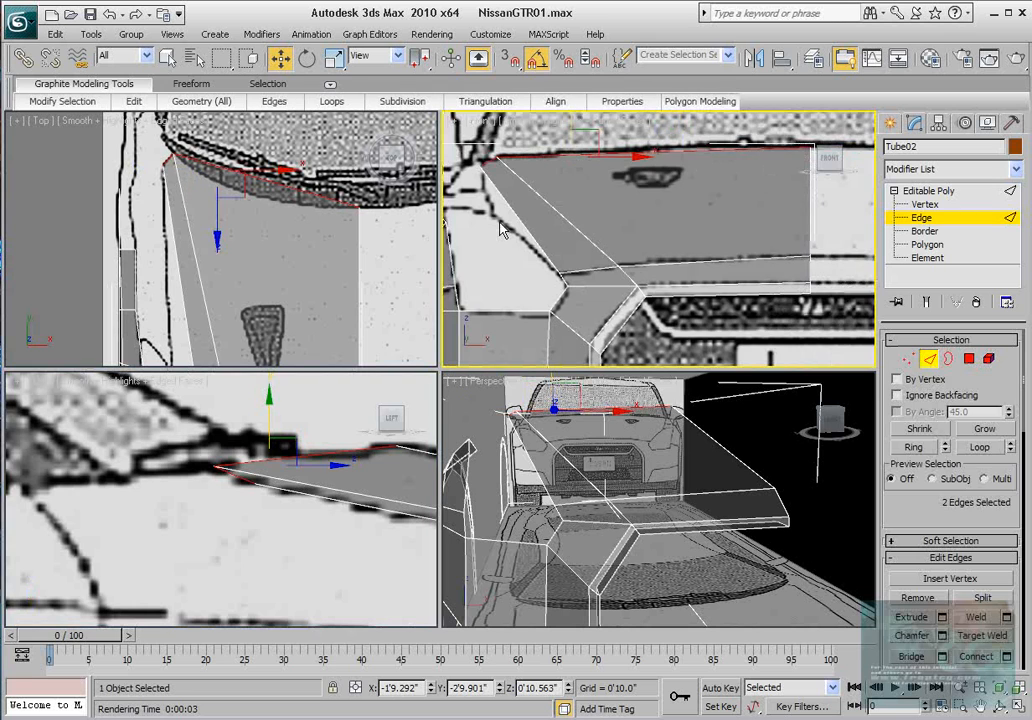
{"action": "left_click", "coordinate": [808, 218]}
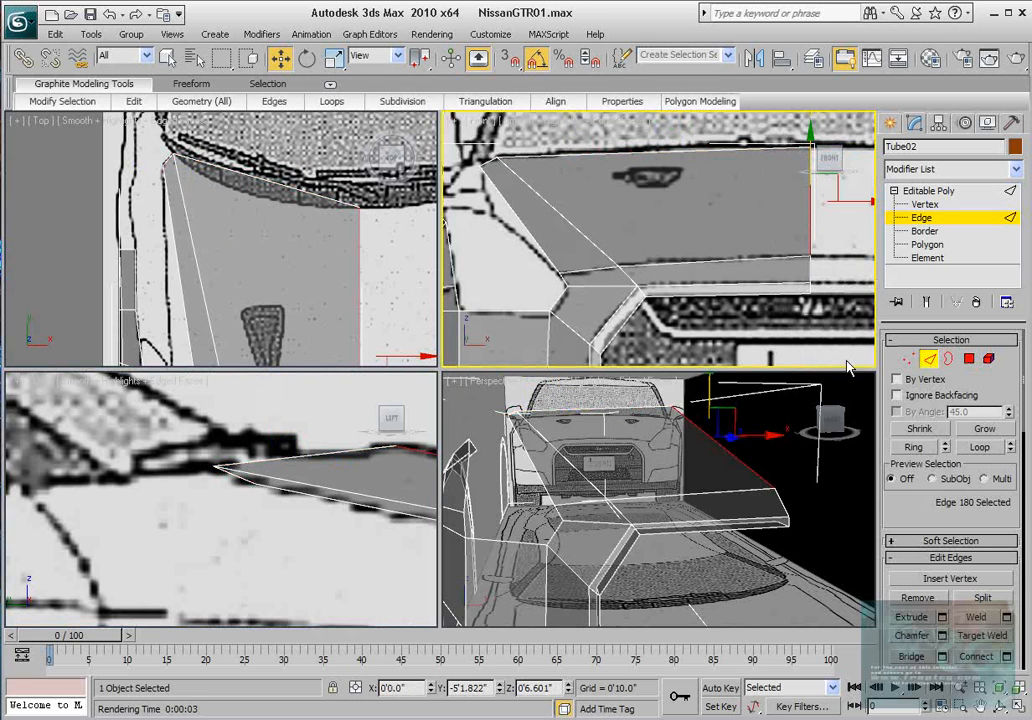
{"action": "left_click", "coordinate": [912, 447]}
{"action": "scroll", "coordinate": [1013, 586], "scroll_direction": "down", "scroll_amount": 3}
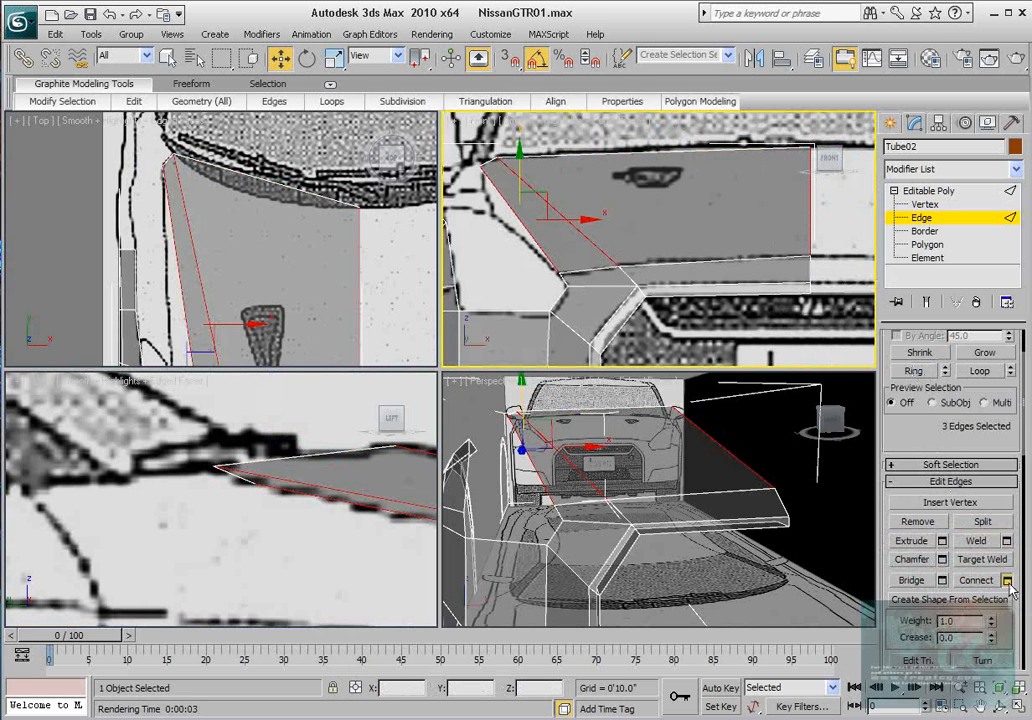
{"action": "left_click", "coordinate": [1007, 581]}
{"action": "middle_click_drag", "start_coordinate": [276, 304], "coordinate": [265, 234]}
{"action": "scroll", "coordinate": [265, 234], "scroll_direction": "down", "scroll_amount": 3}
{"action": "scroll", "coordinate": [228, 234], "scroll_direction": "up", "scroll_amount": 3}
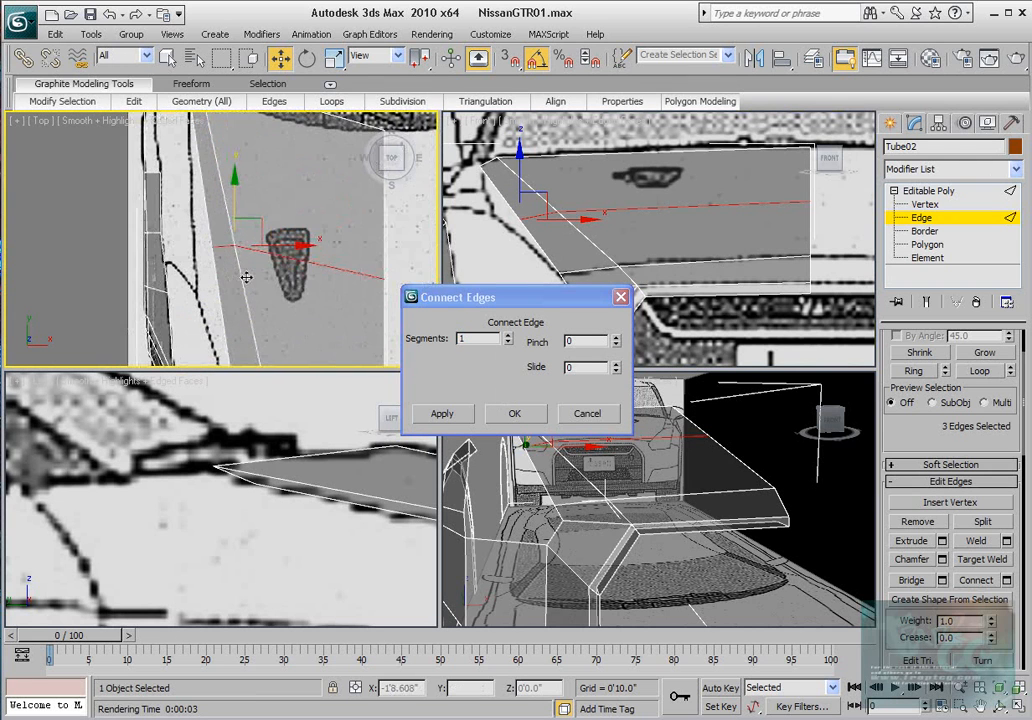
{"action": "left_click_drag", "start_coordinate": [616, 372], "coordinate": [594, 325]}
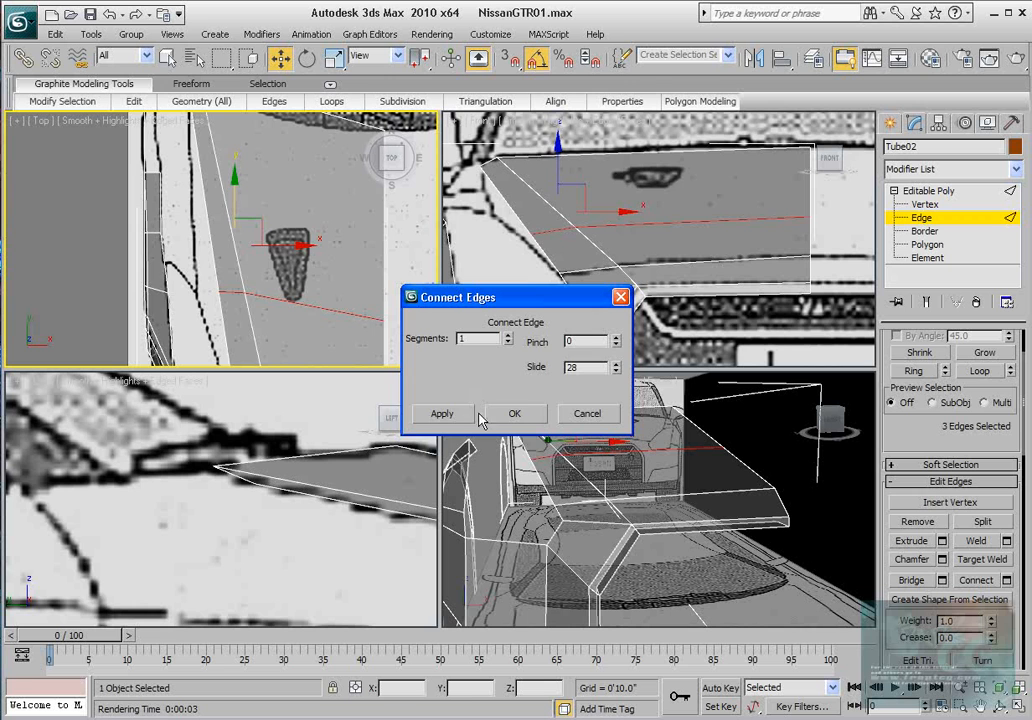
{"action": "left_click", "coordinate": [513, 415]}
Raise the new crosswise hood edges toward the blueprint's hood profile in the Left view.
{"action": "middle_click_drag", "start_coordinate": [378, 354], "coordinate": [320, 330]}
{"action": "middle_click", "coordinate": [272, 474]}
{"action": "scroll", "coordinate": [272, 474], "scroll_direction": "down", "scroll_amount": 4}
{"action": "middle_click_drag", "start_coordinate": [330, 484], "coordinate": [258, 492]}
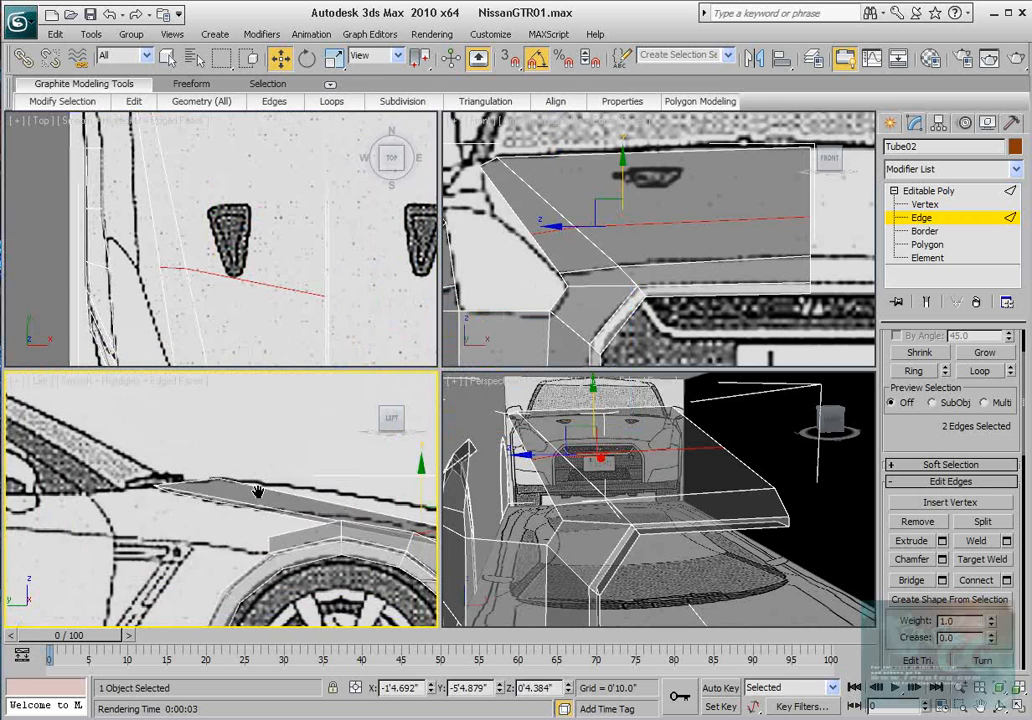
{"action": "scroll", "coordinate": [258, 492], "scroll_direction": "up", "scroll_amount": 3}
{"action": "left_click_drag", "start_coordinate": [207, 453], "coordinate": [209, 414]}
Move the crosswise row's outer vertex outward to the hood's side line and shift its neighbor slightly forward in the Top view.
{"action": "left_click", "coordinate": [934, 205]}
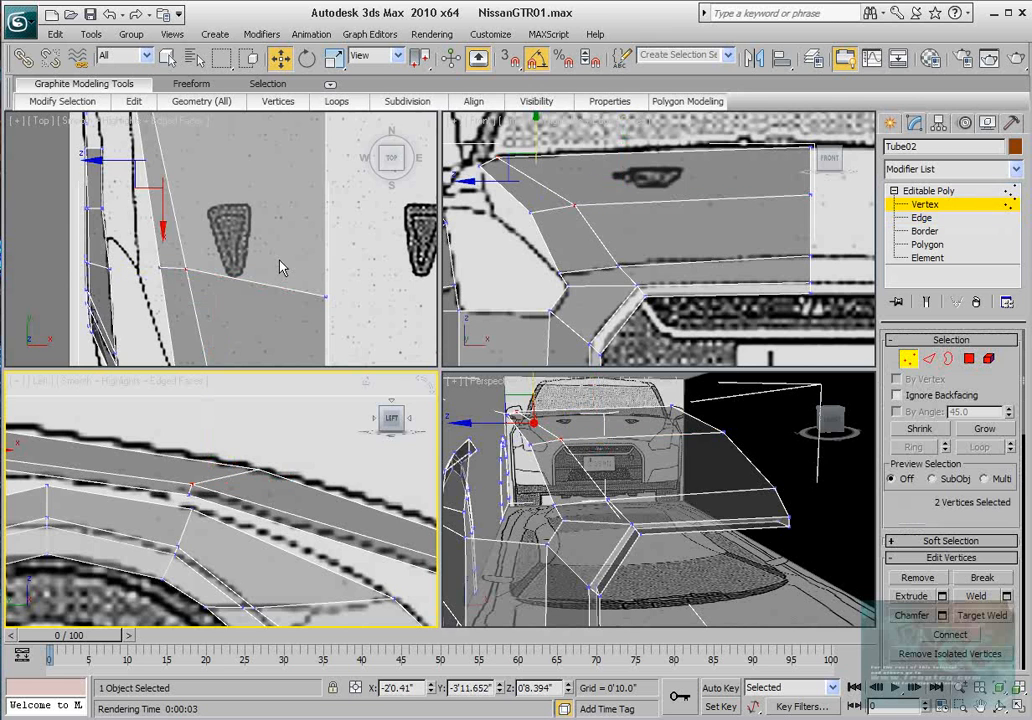
{"action": "left_click_drag", "start_coordinate": [352, 270], "coordinate": [286, 332]}
{"action": "middle_click_drag", "start_coordinate": [304, 313], "coordinate": [273, 323]}
{"action": "left_click", "coordinate": [128, 279]}
{"action": "middle_click_drag", "start_coordinate": [149, 274], "coordinate": [200, 276]}
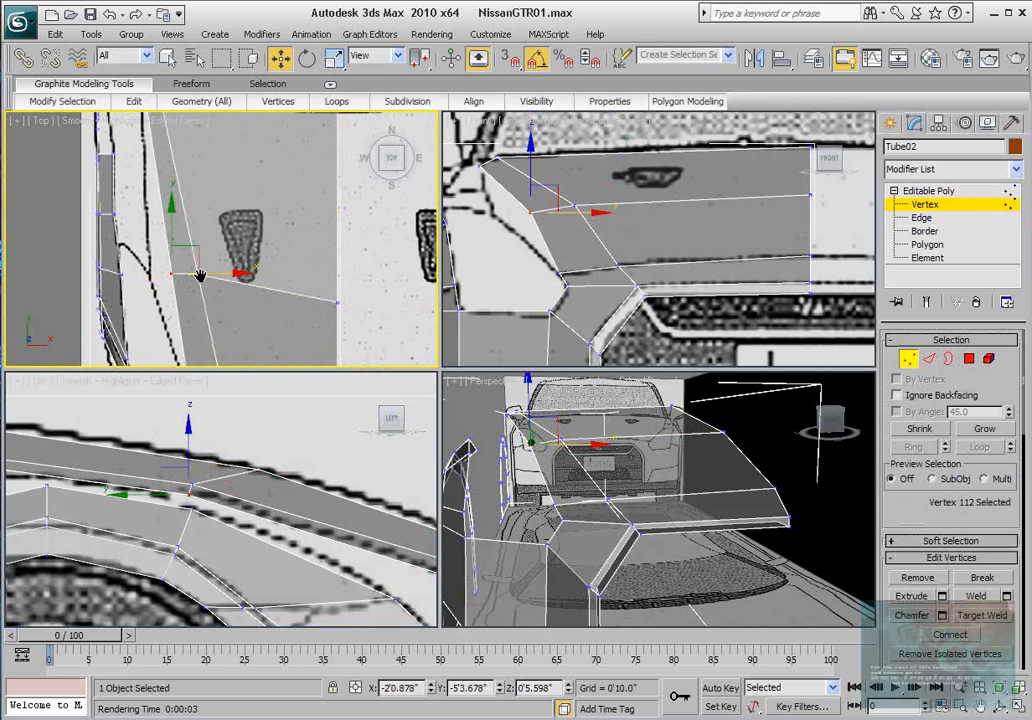
{"action": "scroll", "coordinate": [200, 276], "scroll_direction": "up", "scroll_amount": 2}
{"action": "mouse_move", "coordinate": [189, 261]}
{"action": "left_mouse_down"}
{"action": "mouse_move", "coordinate": [144, 275]}
{"action": "mouse_move", "coordinate": [224, 272]}
{"action": "mouse_move", "coordinate": [203, 240]}
{"action": "mouse_move", "coordinate": [203, 251]}
{"action": "left_mouse_up"}
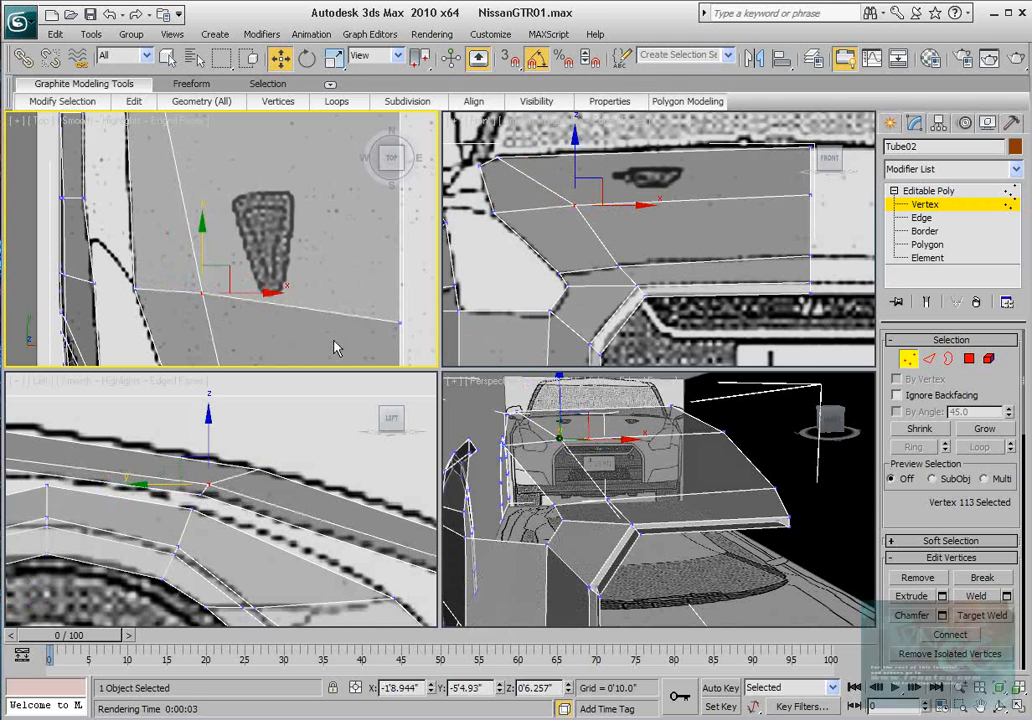
Shift the crosswise row's centerline vertex rearward in the Top view, and raise it and the neighboring vertex about 0.4" each in the Left view.
{"action": "left_click_drag", "start_coordinate": [362, 346], "coordinate": [405, 265]}
{"action": "middle_click_drag", "start_coordinate": [232, 434], "coordinate": [250, 442]}
{"action": "left_click_drag", "start_coordinate": [243, 432], "coordinate": [243, 422]}
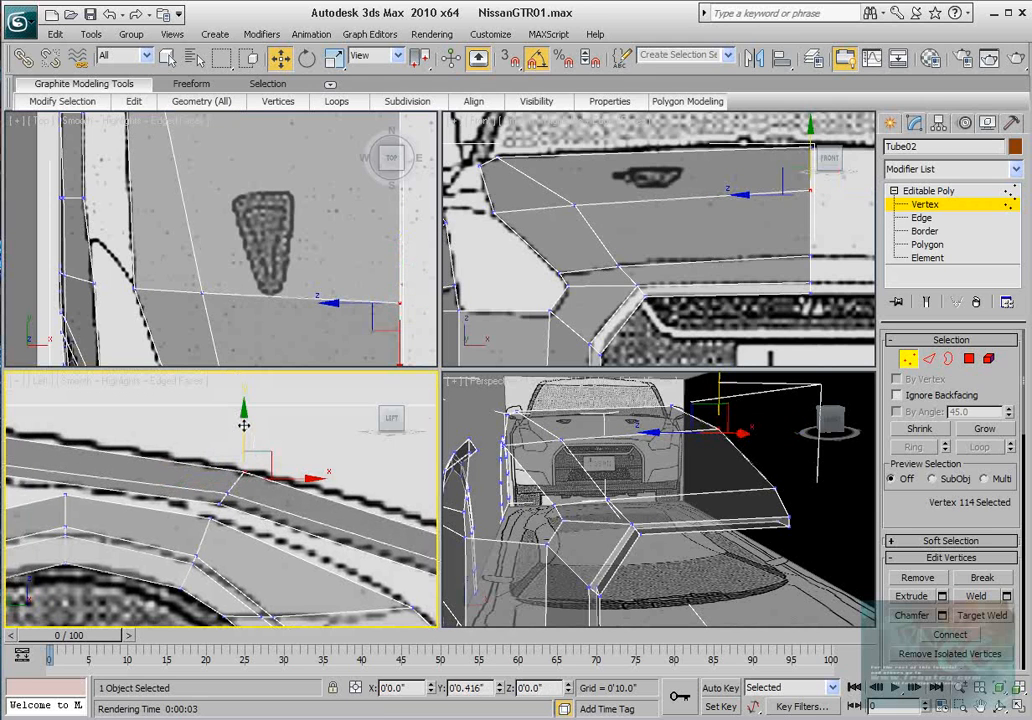
{"action": "left_click", "coordinate": [228, 489]}
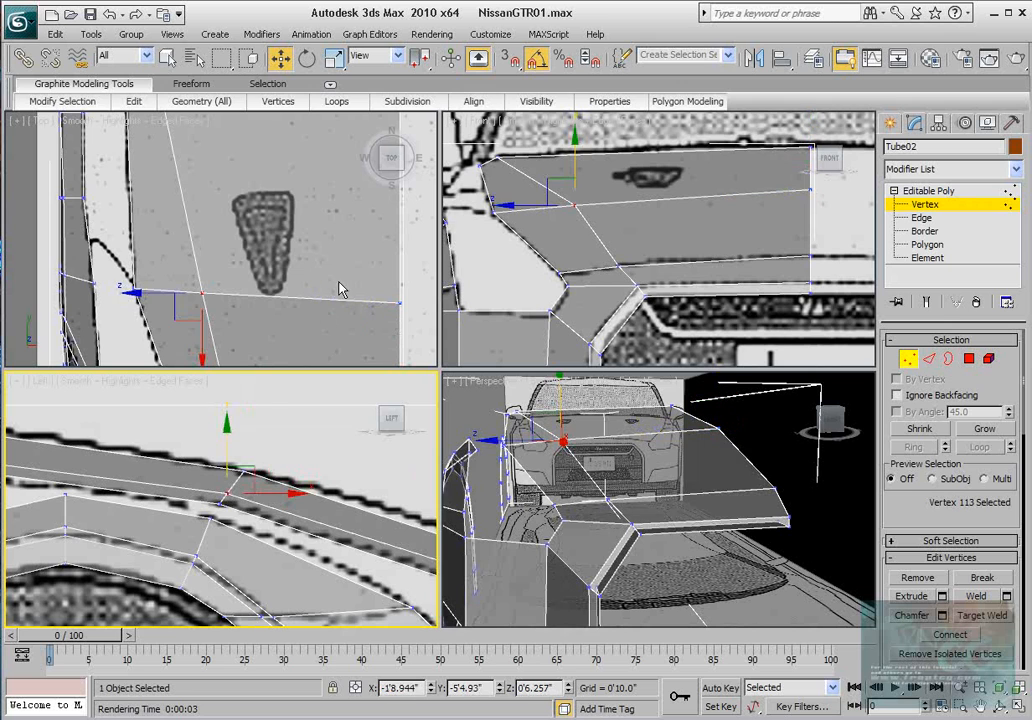
{"action": "scroll", "coordinate": [240, 445], "scroll_direction": "down", "scroll_amount": 4}
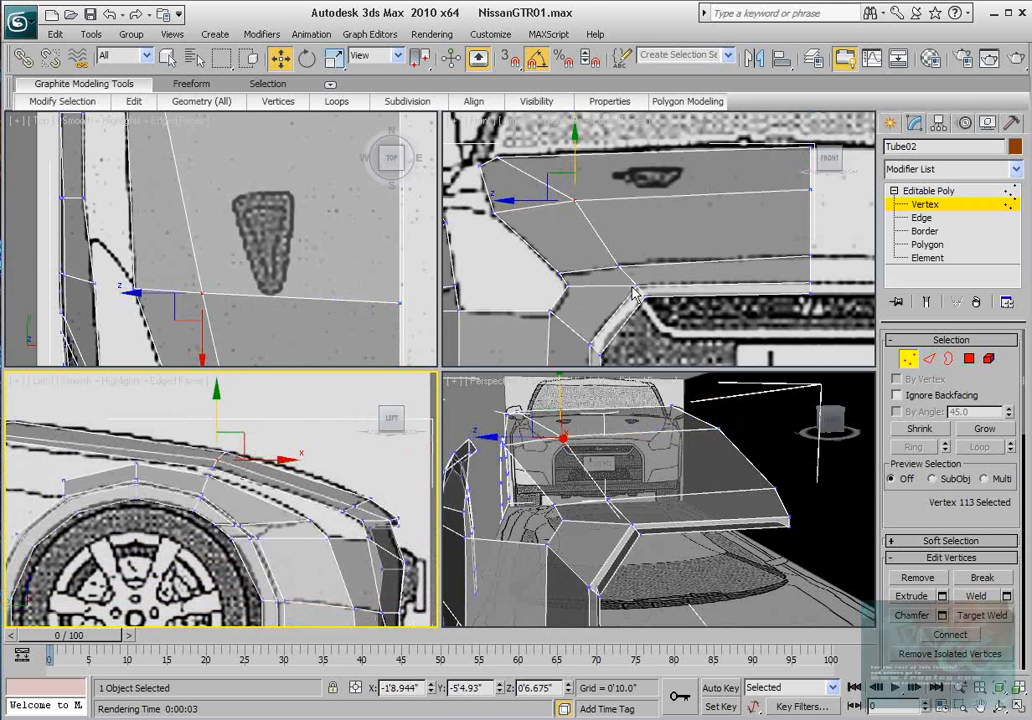
Examine the crosswise row's outer hood vertex and the neighboring fender against the blueprints in the Top, Left and Perspective views.
{"action": "scroll", "coordinate": [612, 522], "scroll_direction": "down", "scroll_amount": 5}
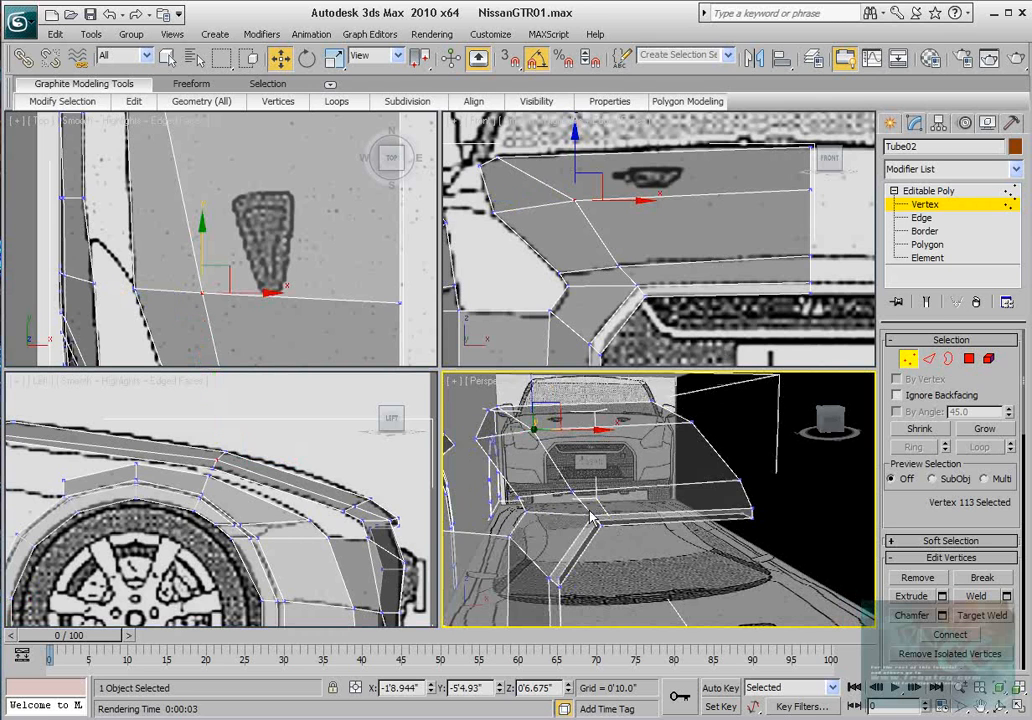
{"action": "middle_click_drag", "start_coordinate": [110, 232], "coordinate": [184, 251]}
{"action": "left_click", "coordinate": [173, 277]}
{"action": "scroll", "coordinate": [186, 286], "scroll_direction": "up", "scroll_amount": 2}
{"action": "scroll", "coordinate": [223, 280], "scroll_direction": "down", "scroll_amount": 5}
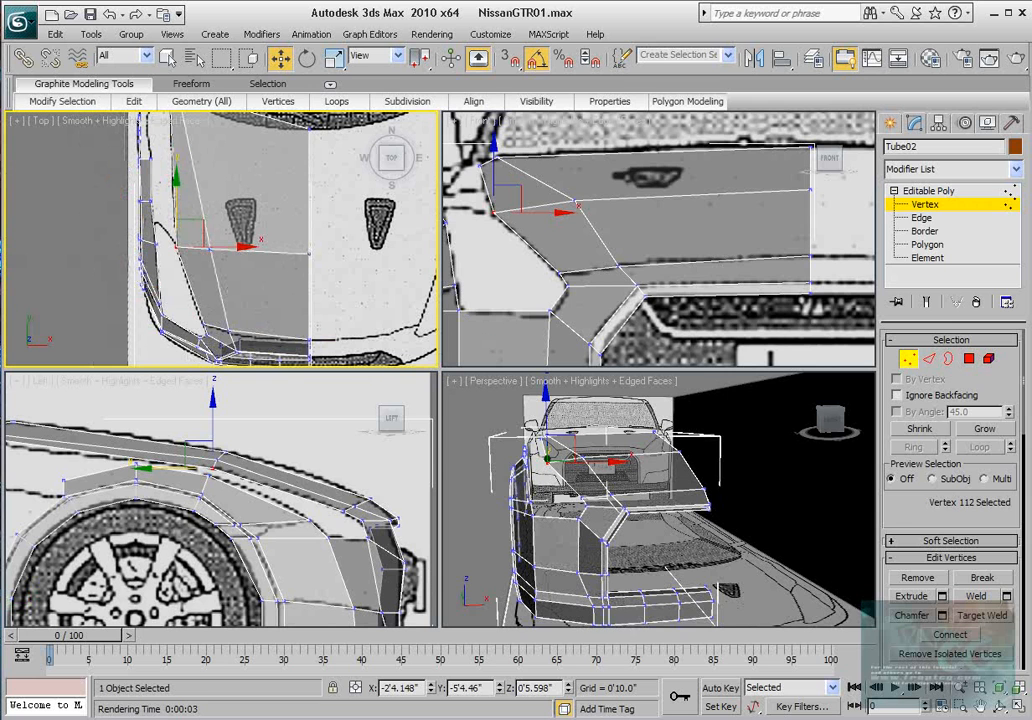
{"action": "key", "text": "alt+Tab"}
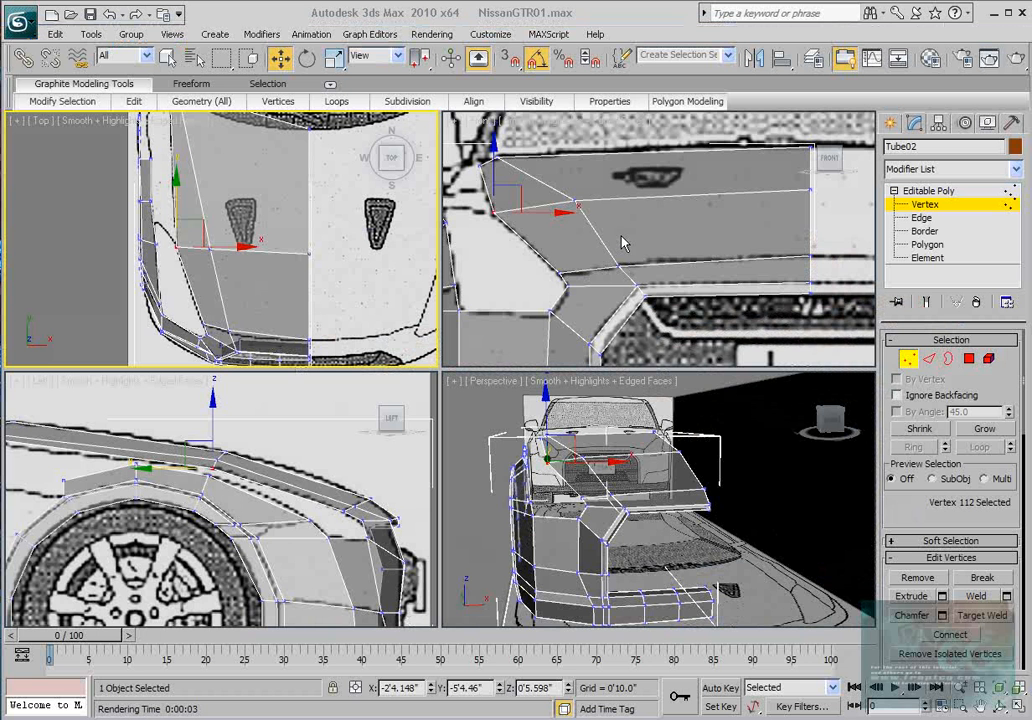
{"action": "scroll", "coordinate": [207, 247], "scroll_direction": "up", "scroll_amount": 3}
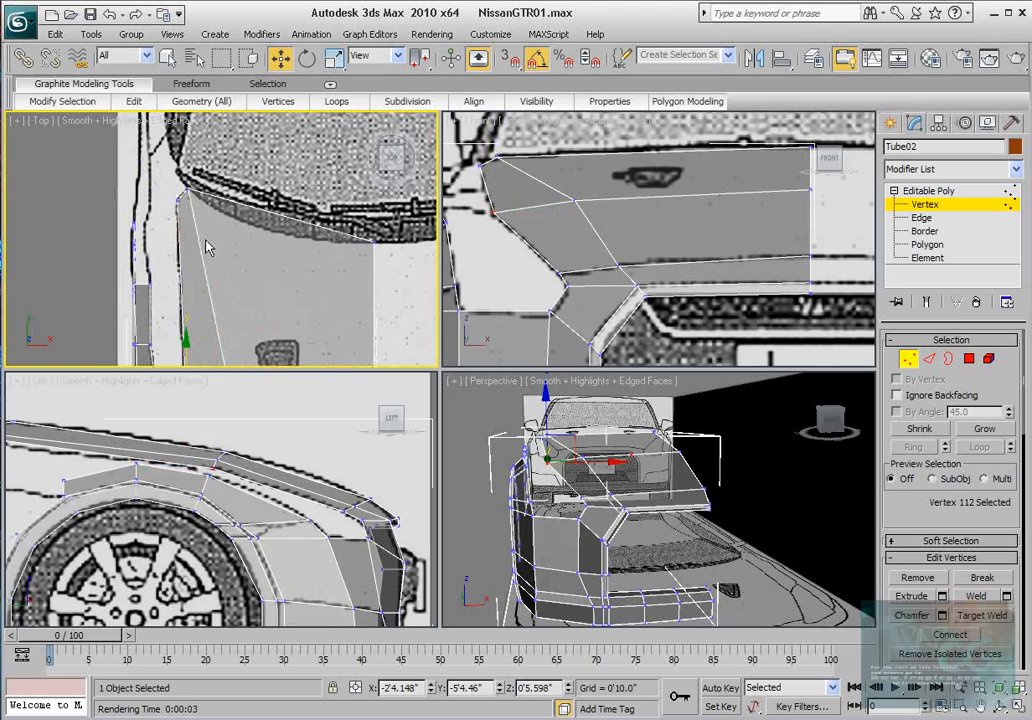
{"action": "scroll", "coordinate": [207, 247], "scroll_direction": "up", "scroll_amount": 2}
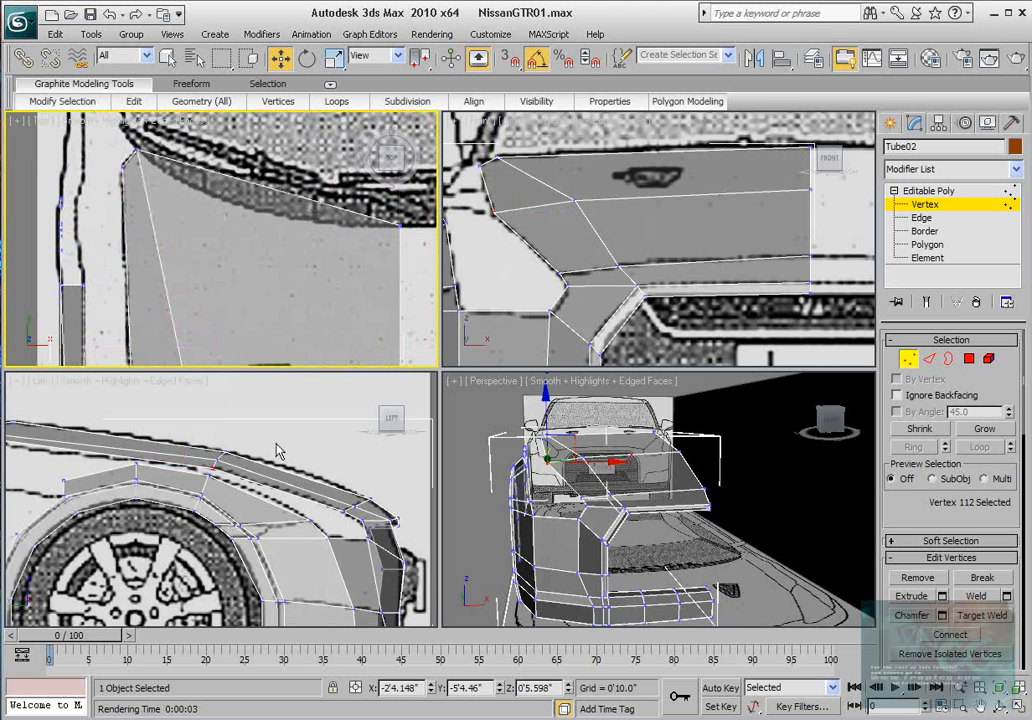
{"action": "scroll", "coordinate": [281, 451], "scroll_direction": "up", "scroll_amount": 2}
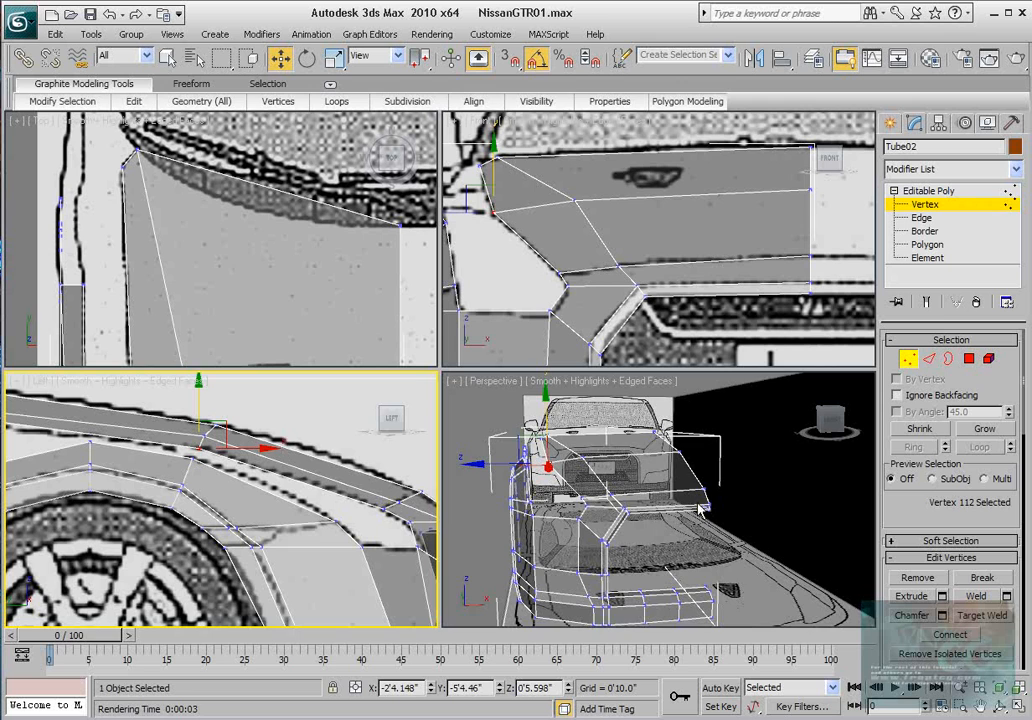
{"action": "scroll", "coordinate": [700, 508], "scroll_direction": "up", "scroll_amount": 3}
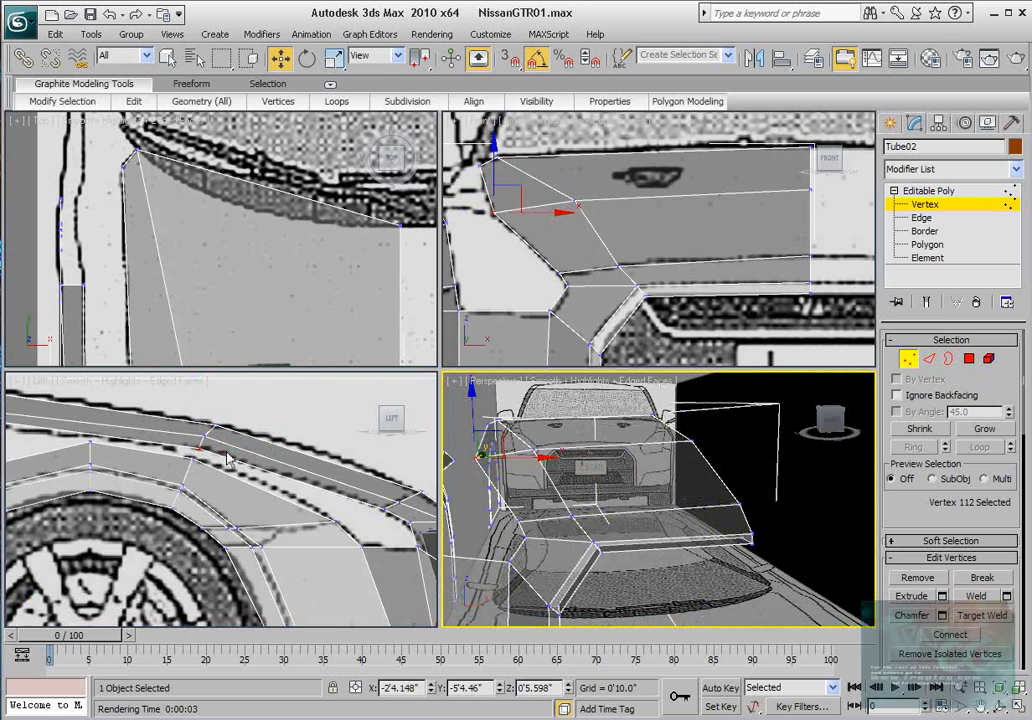
{"action": "scroll", "coordinate": [228, 458], "scroll_direction": "up", "scroll_amount": 3}
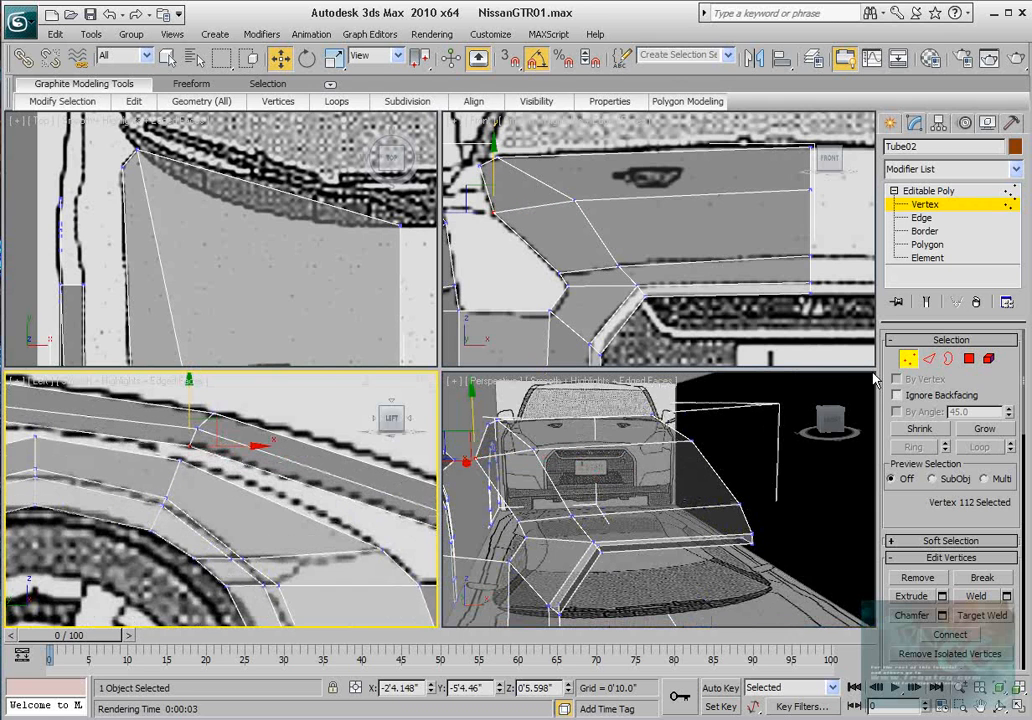
Connect the ring of four edges on the fender above the front of the wheel arch with 1 segment and a slide of 0.
{"action": "left_click", "coordinate": [929, 358]}
{"action": "left_click", "coordinate": [178, 546]}
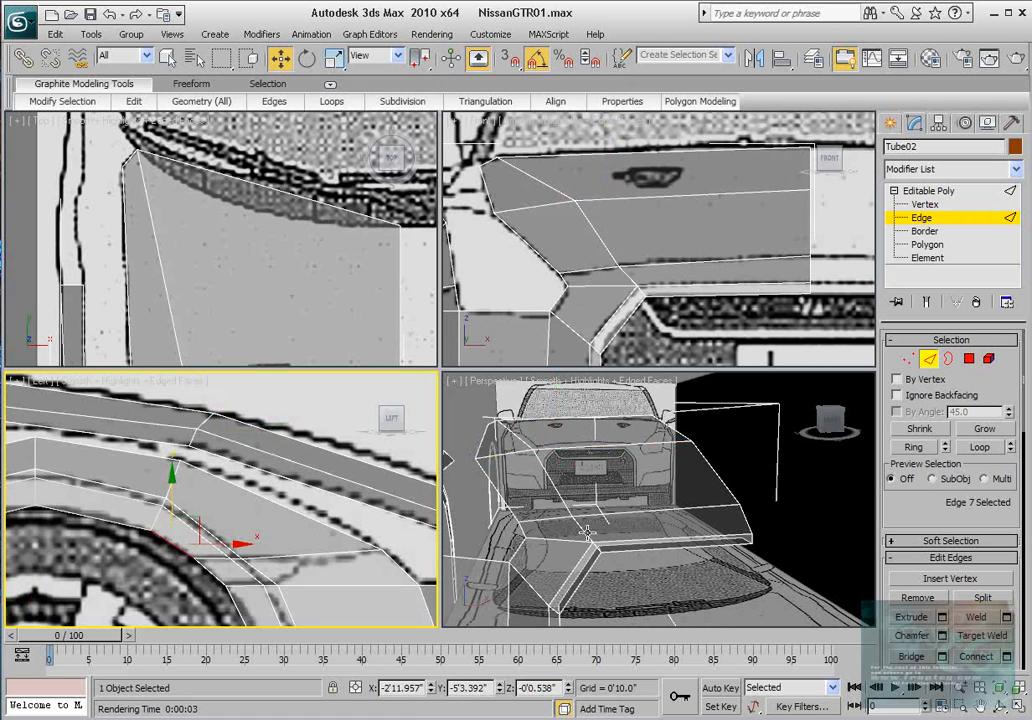
{"action": "left_click", "coordinate": [925, 451]}
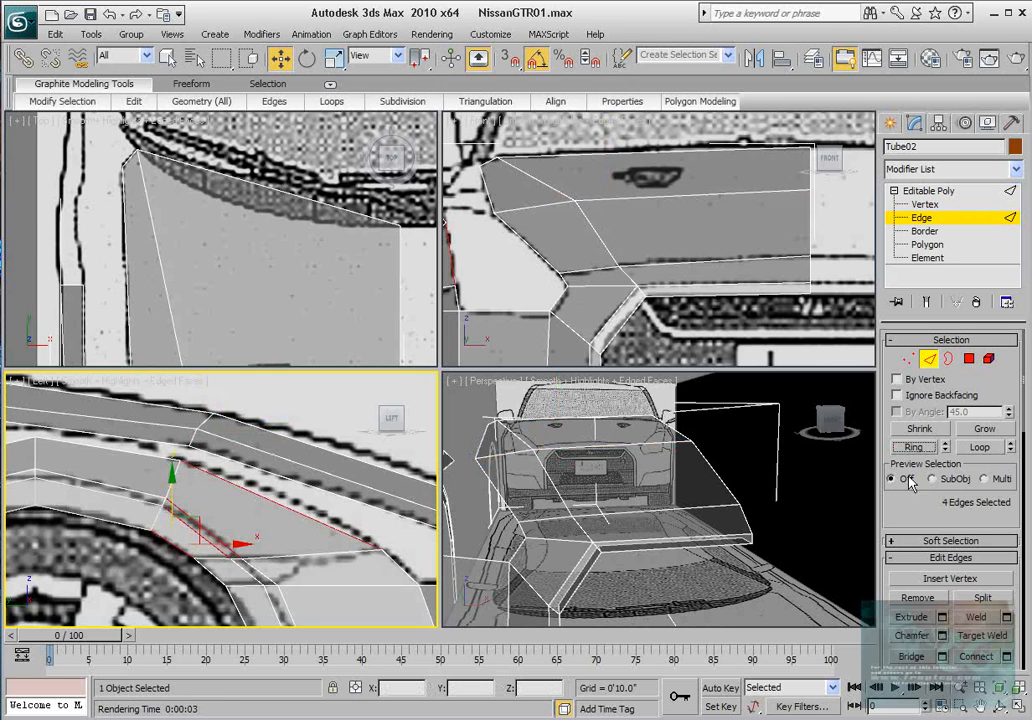
{"action": "left_click_drag", "start_coordinate": [928, 515], "coordinate": [928, 421]}
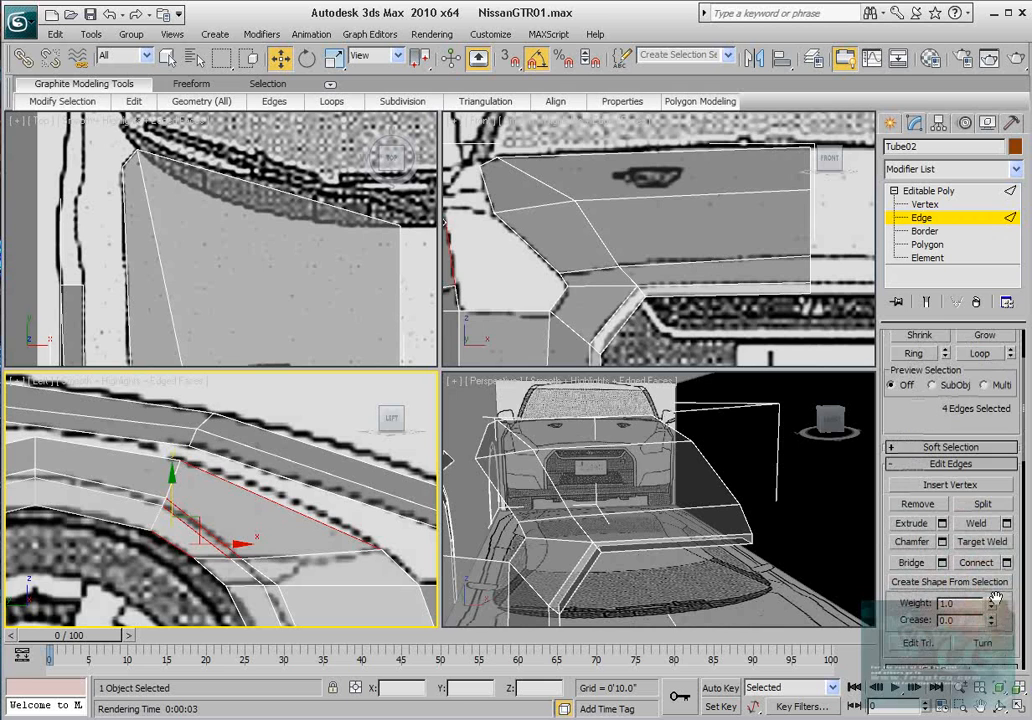
{"action": "left_click", "coordinate": [1006, 562]}
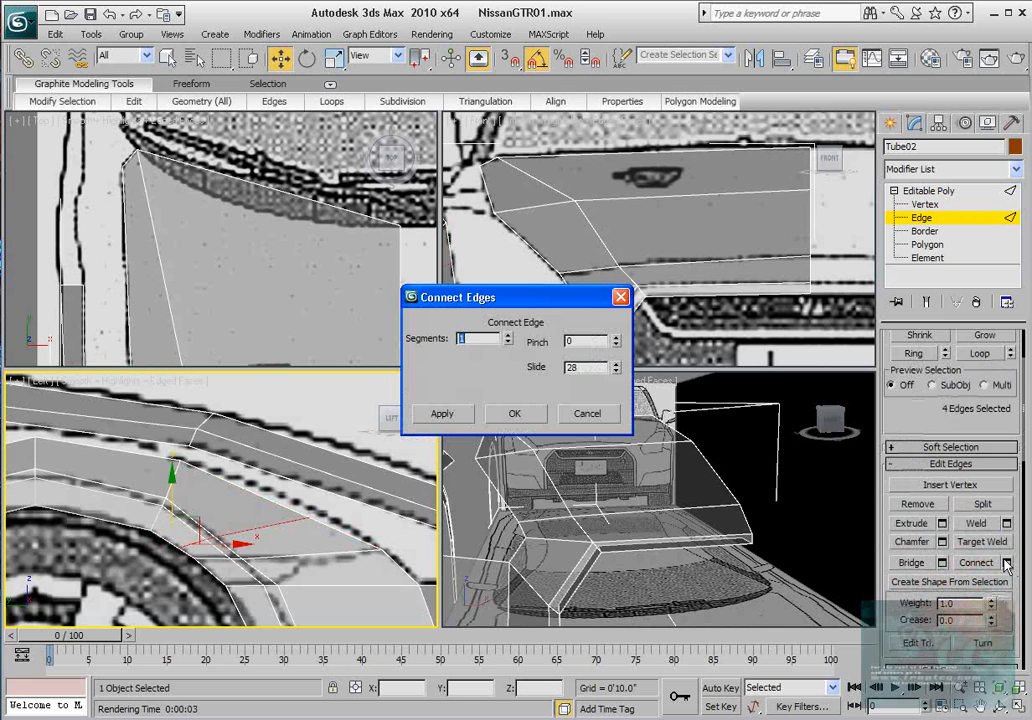
{"action": "right_click", "coordinate": [615, 367]}
{"action": "left_click", "coordinate": [543, 415]}
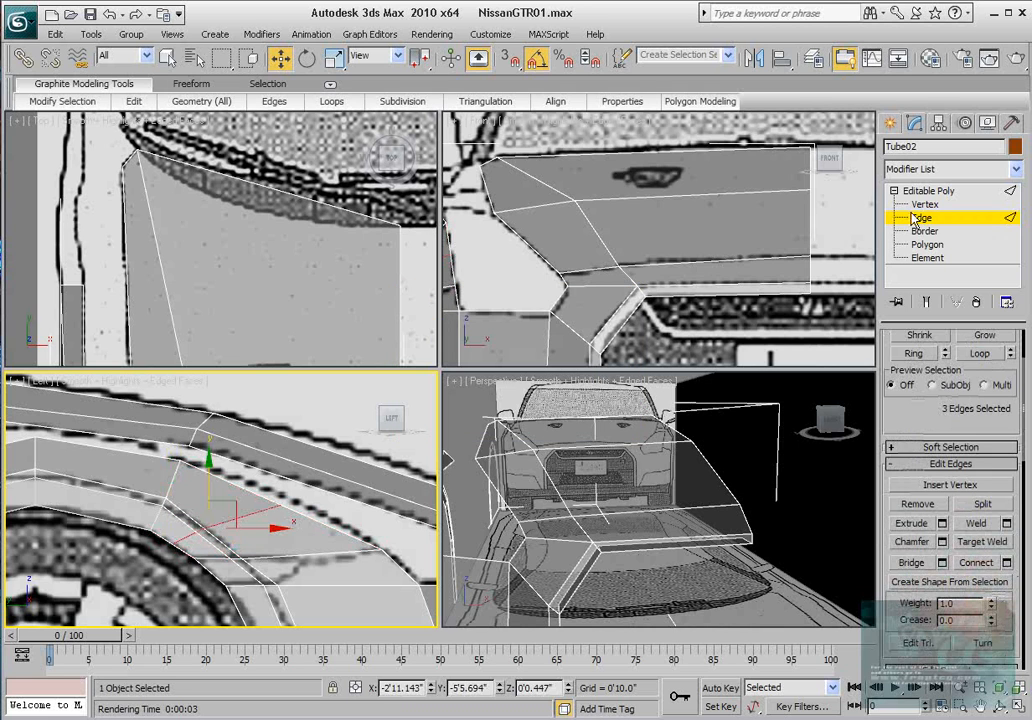
Move the upper vertex of the new fender row up and forward toward the fender's top line in the Left view.
{"action": "key", "text": "1"}
{"action": "left_click_drag", "start_coordinate": [305, 500], "coordinate": [264, 517]}
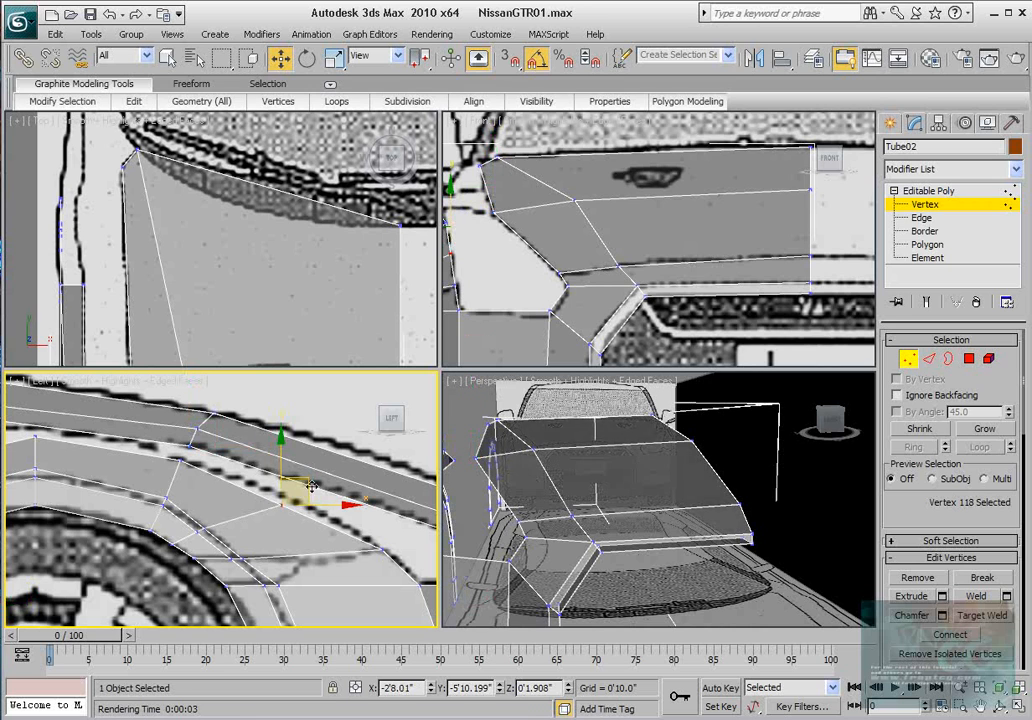
{"action": "left_click_drag", "start_coordinate": [310, 487], "coordinate": [321, 480]}
Move the new row's two middle vertices onto the arch crease and shift the next vertex pair ahead of them forward in the Left view.
{"action": "middle_click_drag", "start_coordinate": [224, 523], "coordinate": [263, 491]}
{"action": "scroll", "coordinate": [263, 491], "scroll_direction": "up", "scroll_amount": 3}
{"action": "left_click_drag", "start_coordinate": [225, 526], "coordinate": [294, 469]}
{"action": "left_click_drag", "start_coordinate": [148, 476], "coordinate": [291, 476]}
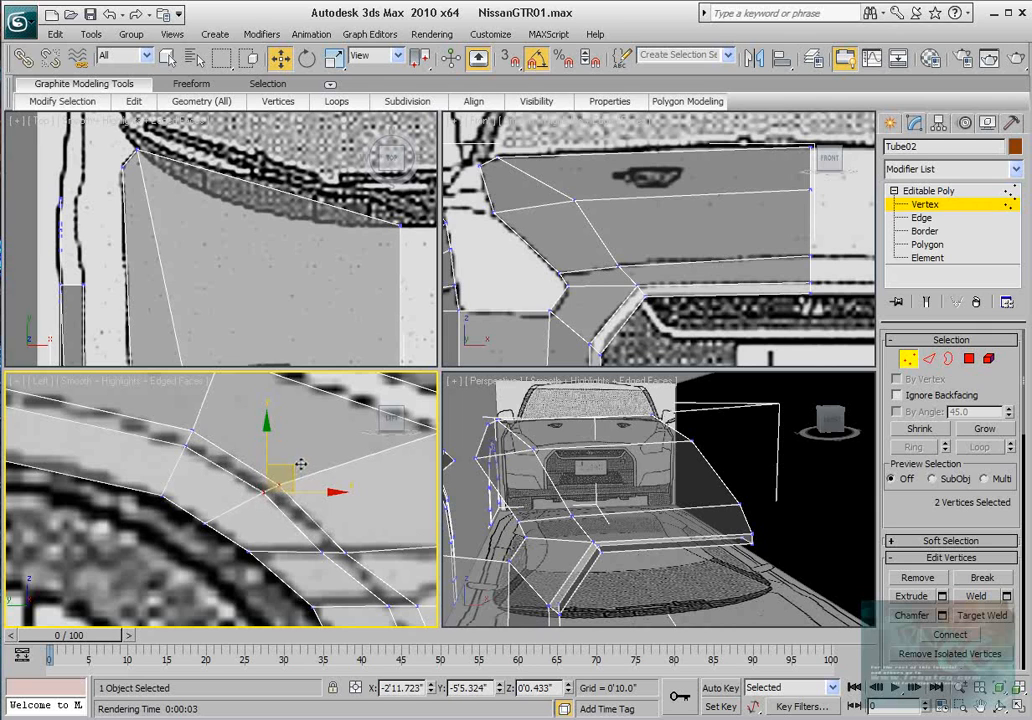
{"action": "left_click_drag", "start_coordinate": [300, 537], "coordinate": [391, 548]}
{"action": "middle_click_drag", "start_coordinate": [356, 563], "coordinate": [311, 523]}
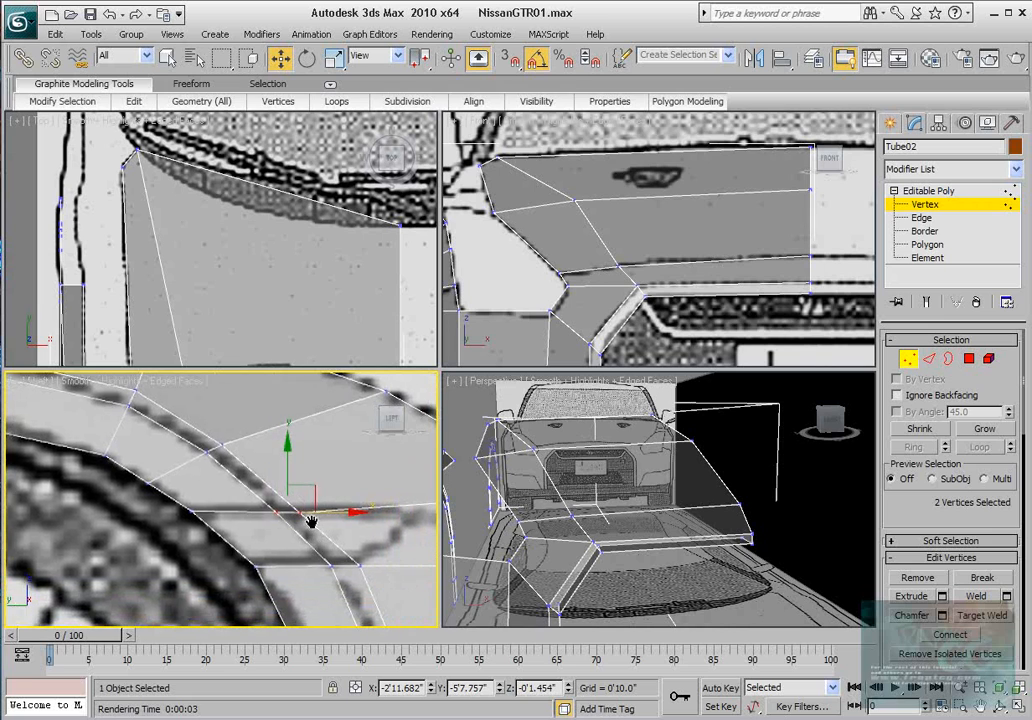
{"action": "middle_click_drag", "start_coordinate": [202, 478], "coordinate": [221, 495]}
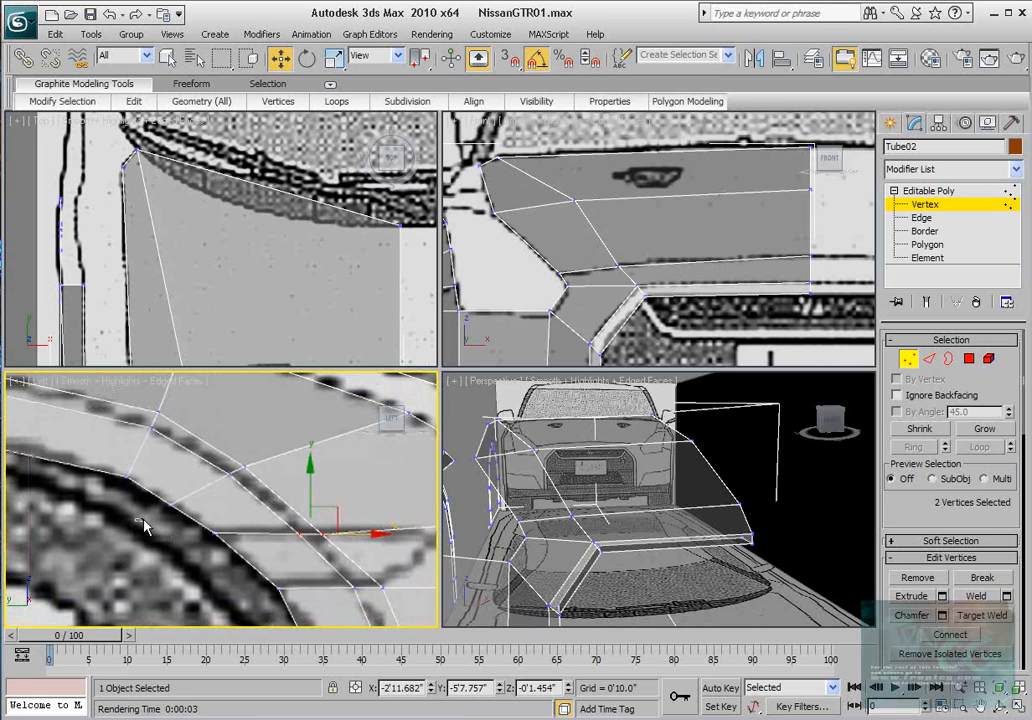
Nudge three vertices along the wheel-arch opening onto the blueprint's arch outline in the Left view.
{"action": "left_click", "coordinate": [172, 492]}
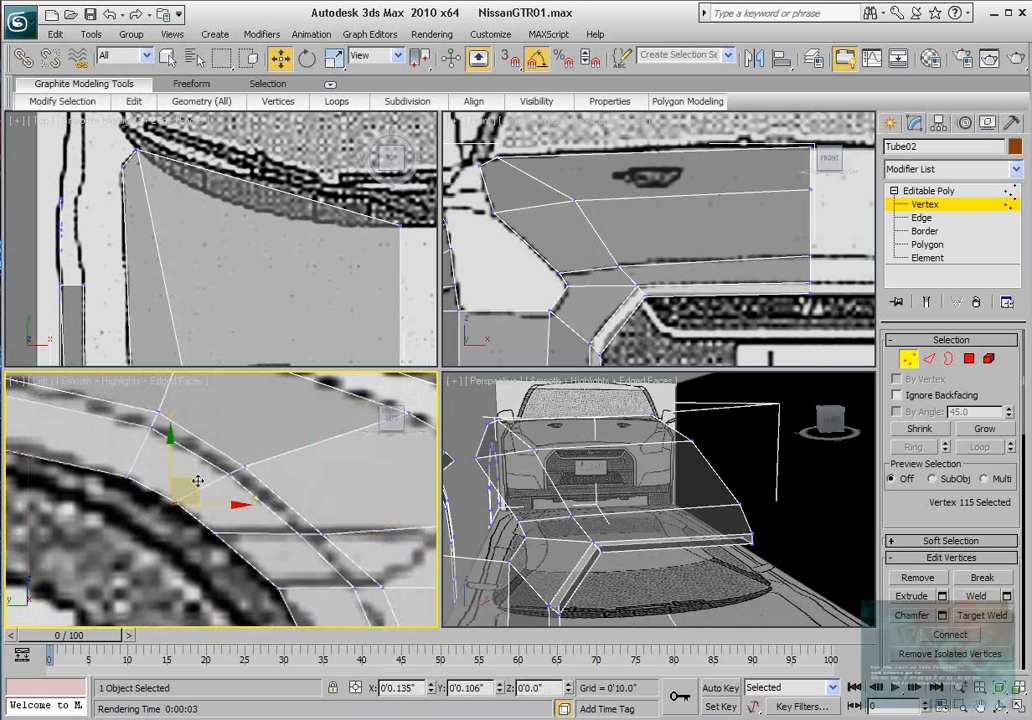
{"action": "left_click", "coordinate": [213, 533]}
{"action": "left_click_drag", "start_coordinate": [256, 535], "coordinate": [261, 535]}
{"action": "middle_click_drag", "start_coordinate": [116, 491], "coordinate": [187, 505]}
{"action": "left_click", "coordinate": [199, 489]}
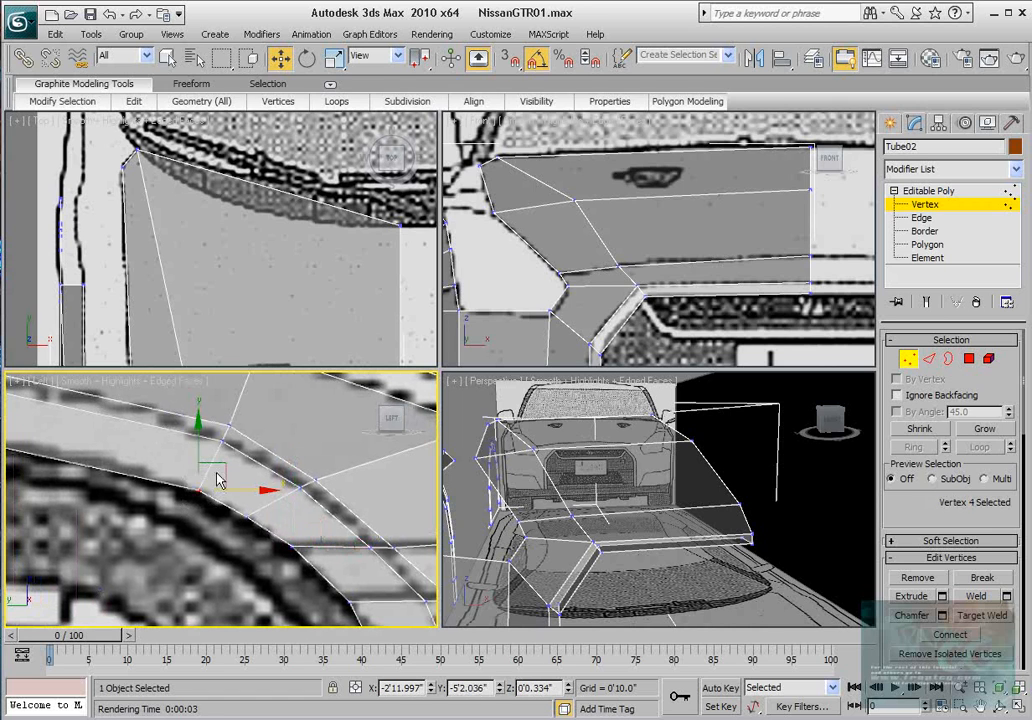
{"action": "left_click_drag", "start_coordinate": [219, 461], "coordinate": [219, 456]}
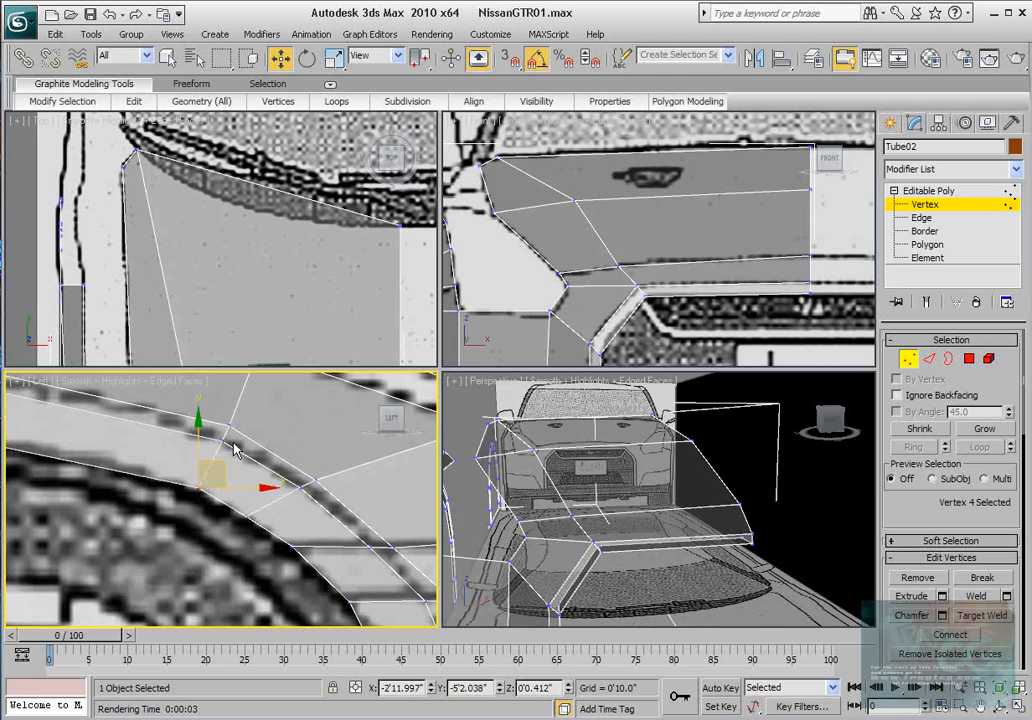
Select the three lengthwise hood edges between the crosswise row and the hood's front row.
{"action": "scroll", "coordinate": [237, 447], "scroll_direction": "down", "scroll_amount": 2}
{"action": "middle_click_drag", "start_coordinate": [285, 470], "coordinate": [175, 461]}
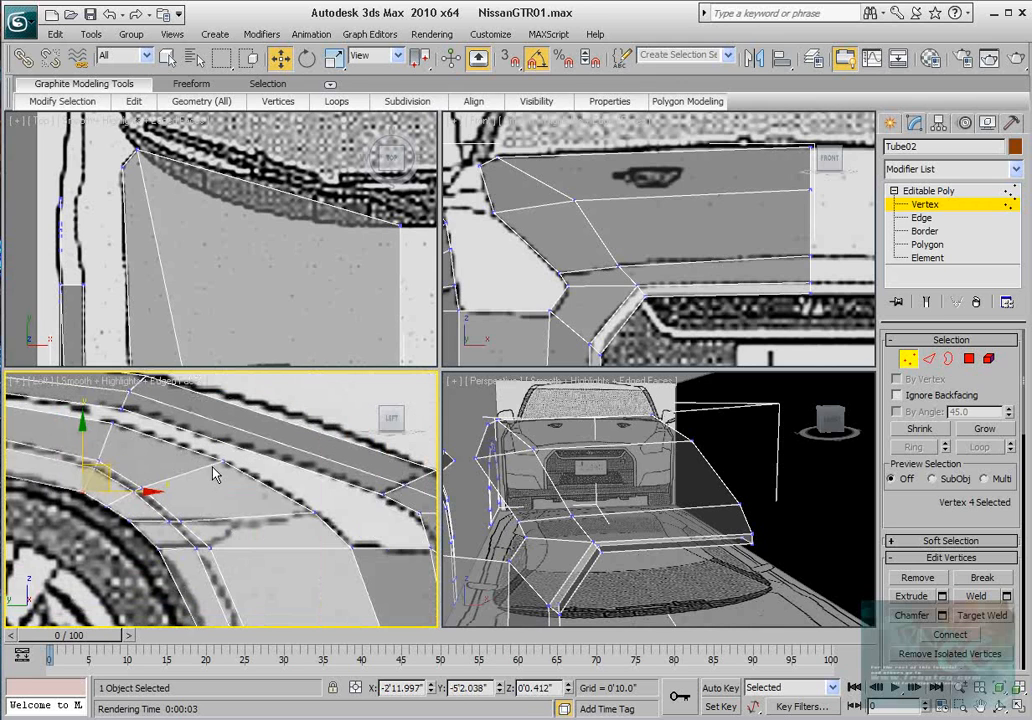
{"action": "middle_click_drag", "start_coordinate": [314, 446], "coordinate": [232, 467]}
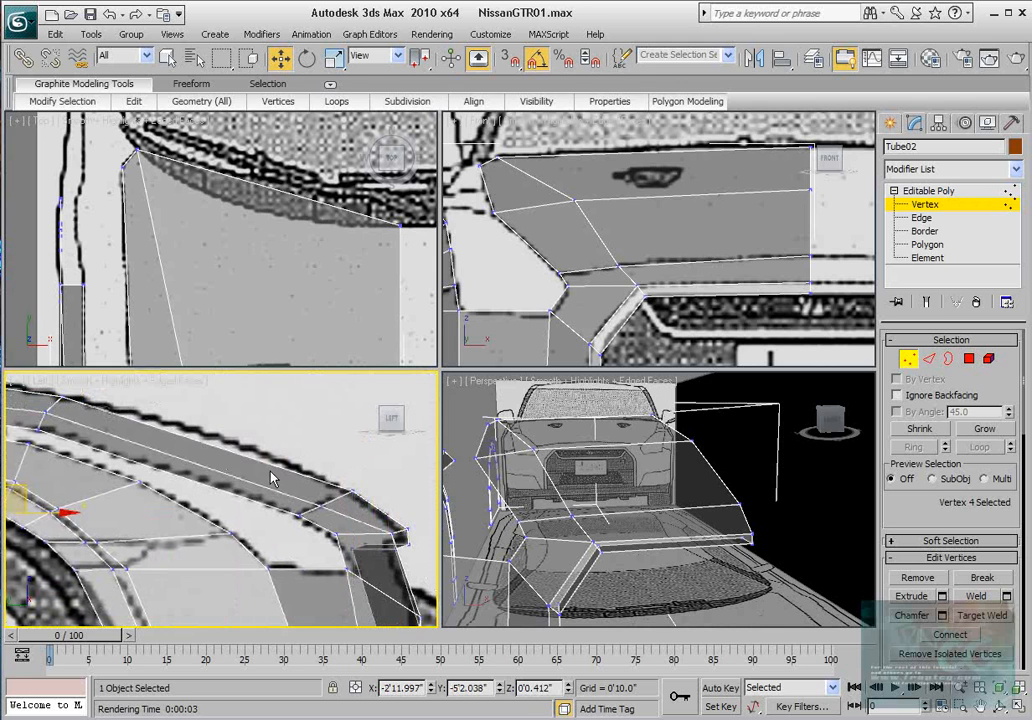
{"action": "left_click", "coordinate": [926, 358]}
{"action": "left_click_drag", "start_coordinate": [293, 414], "coordinate": [241, 482]}
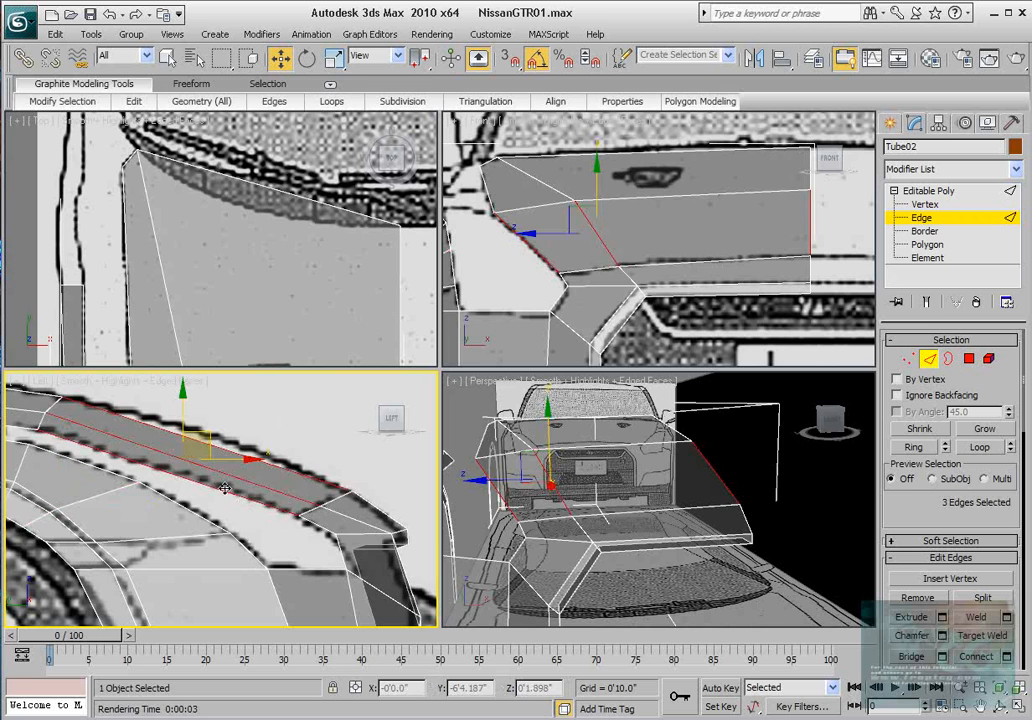
Try connecting the three selected hood edges with 1 segment, pinch 0 and slide 0, and undo it.
{"action": "left_click", "coordinate": [1007, 657]}
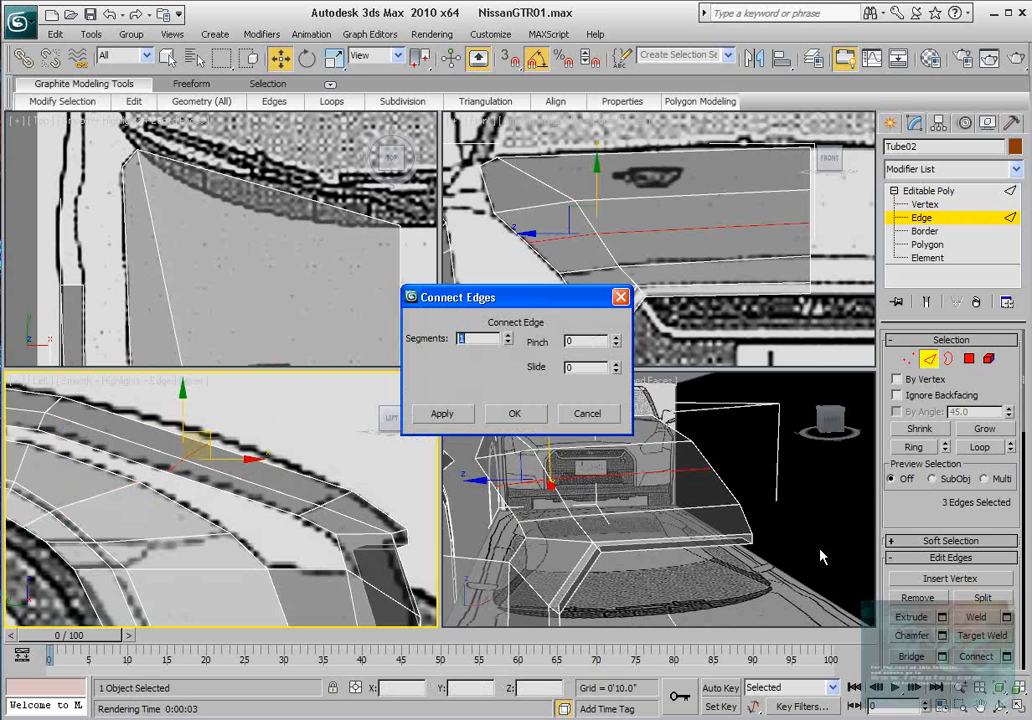
{"action": "left_click", "coordinate": [512, 416]}
{"action": "middle_click_drag", "start_coordinate": [230, 447], "coordinate": [245, 452]}
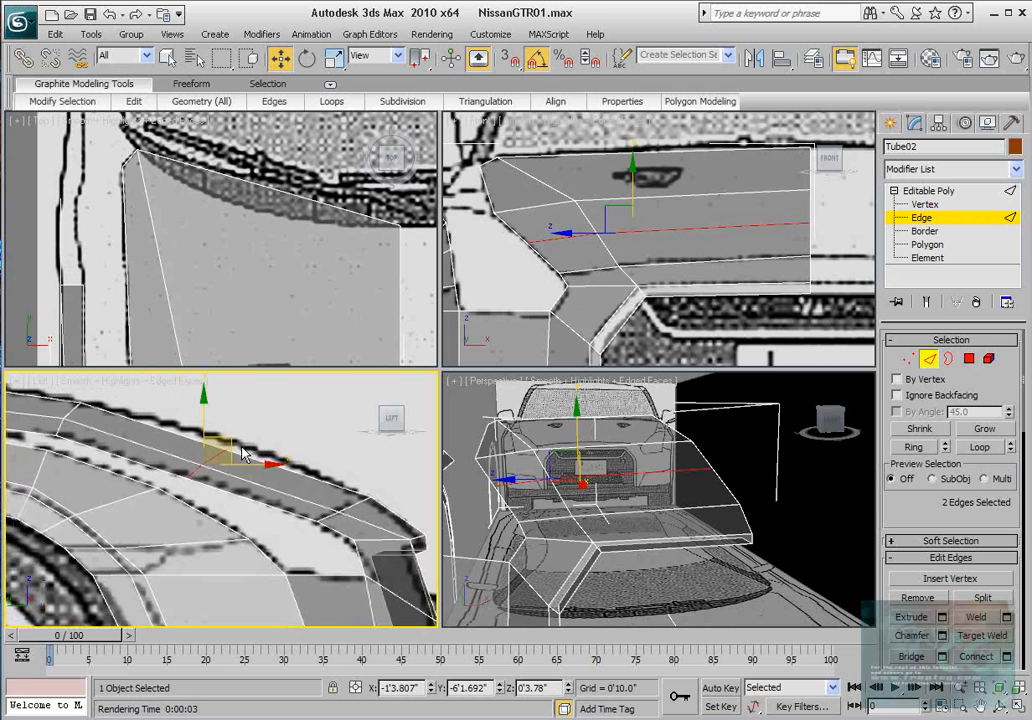
{"action": "key", "text": "ctrl+z"}
Flow Connect the three selected hood edges and nudge the new row's outer vertex onto the hood's side line in the Left view.
{"action": "mouse_move", "coordinate": [323, 108]}
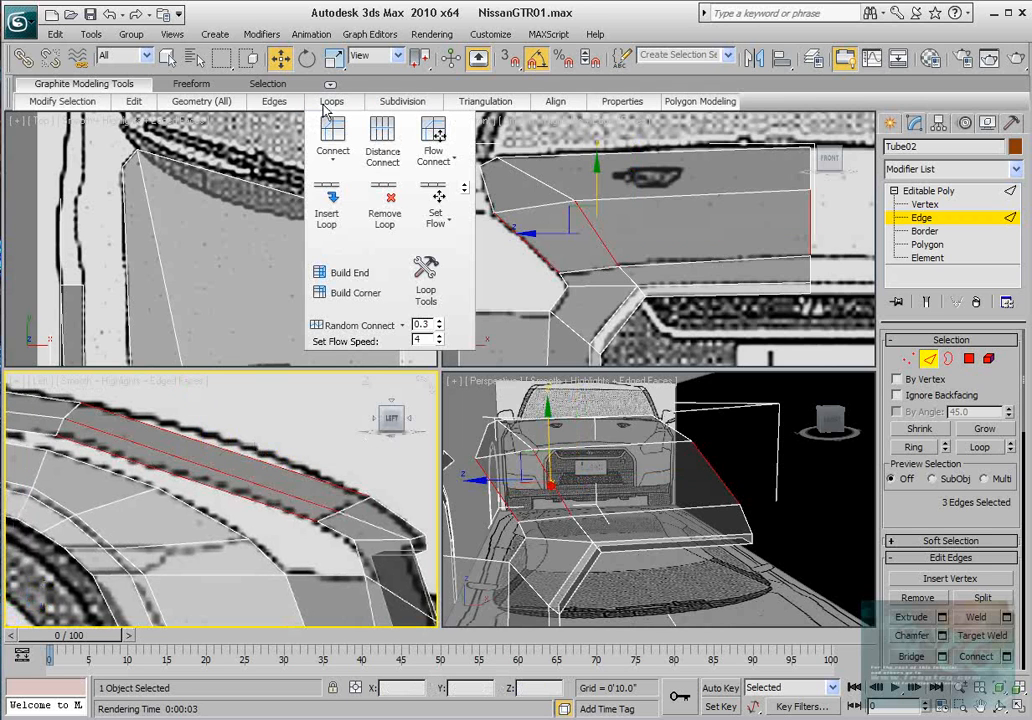
{"action": "left_click", "coordinate": [436, 135]}
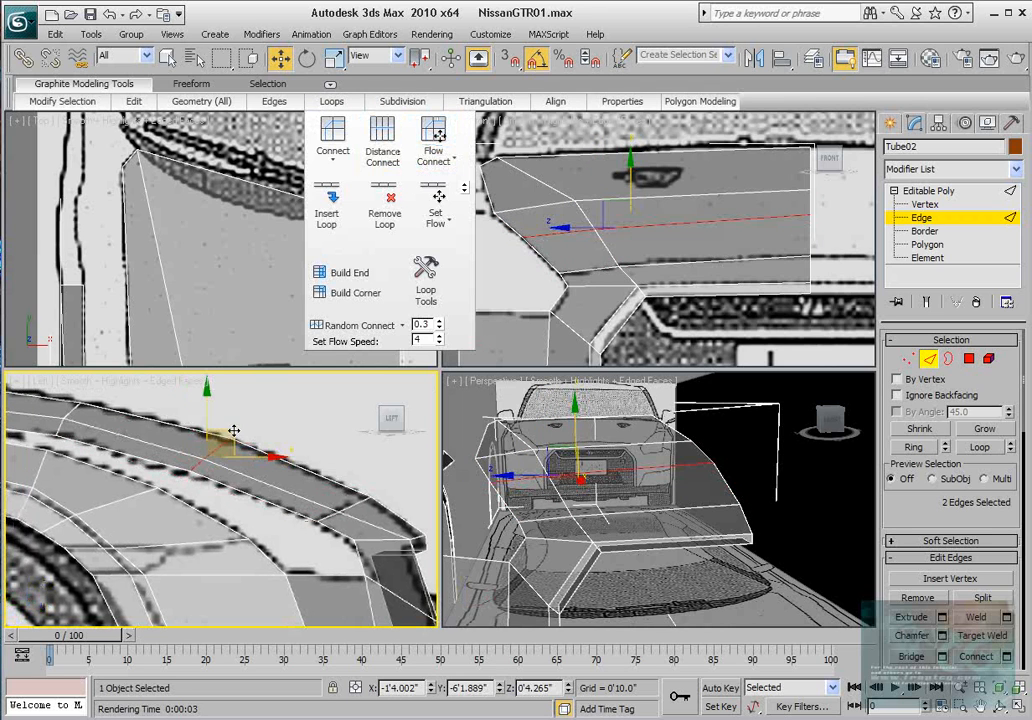
{"action": "key", "text": "1"}
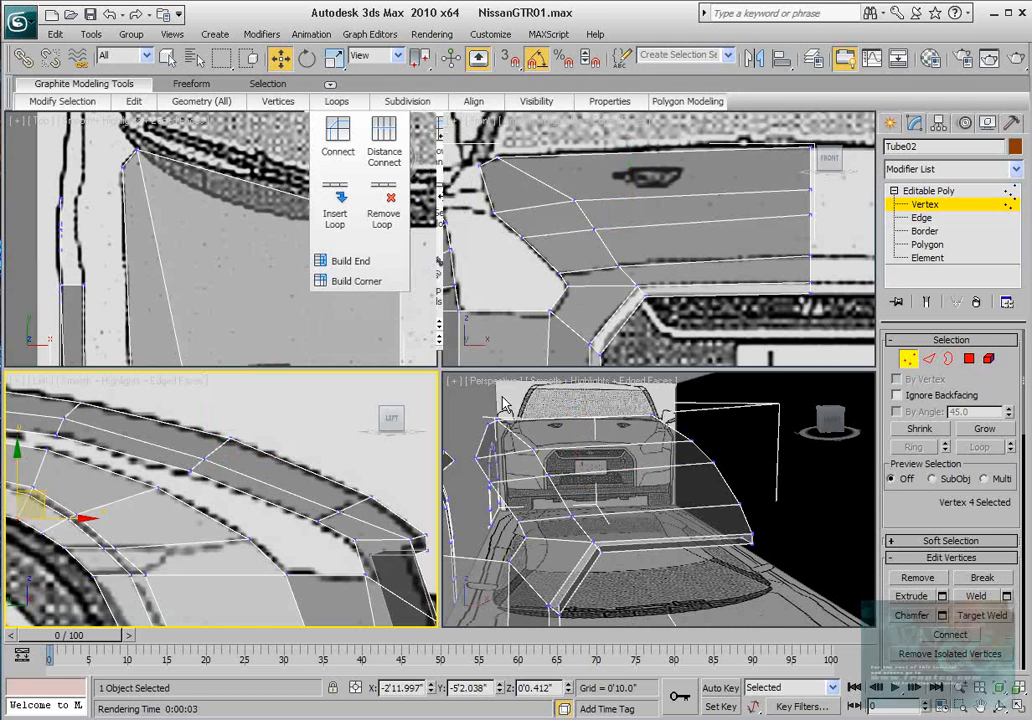
{"action": "scroll", "coordinate": [242, 484], "scroll_direction": "up", "scroll_amount": 2}
{"action": "left_click_drag", "start_coordinate": [276, 457], "coordinate": [273, 440]}
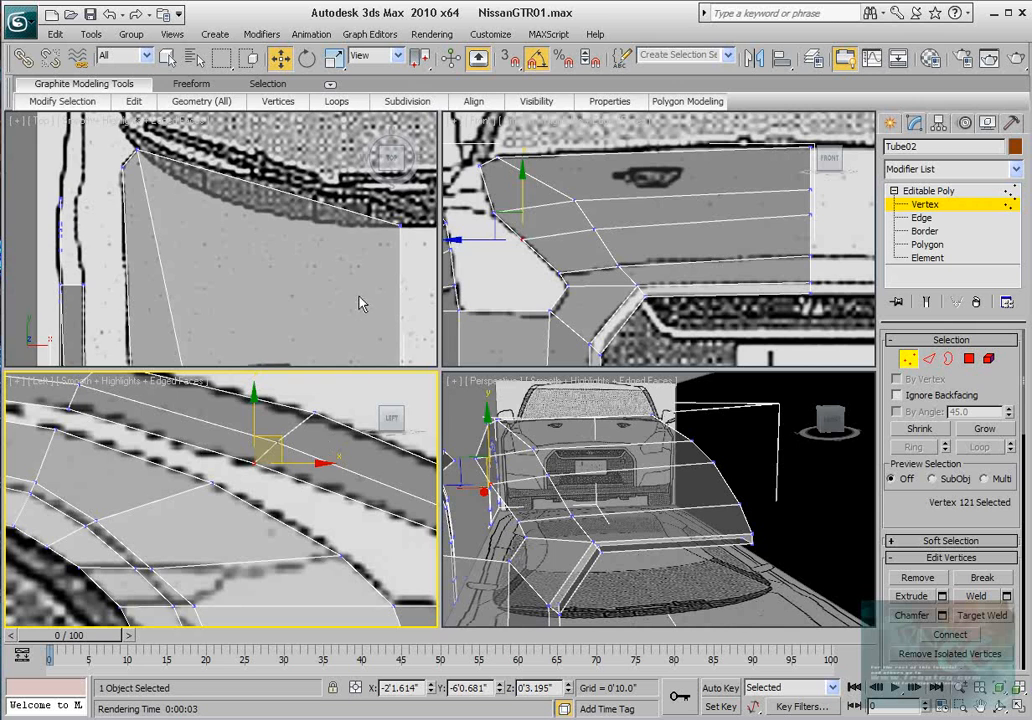
Compare the refined hood, fender and wheel arch with the blueprints in the Top, Front, Left and Perspective views.
{"action": "scroll", "coordinate": [350, 294], "scroll_direction": "down", "scroll_amount": 2}
{"action": "middle_click_drag", "start_coordinate": [335, 291], "coordinate": [343, 180]}
{"action": "scroll", "coordinate": [290, 260], "scroll_direction": "up", "scroll_amount": 2}
{"action": "scroll", "coordinate": [295, 290], "scroll_direction": "down", "scroll_amount": 3}
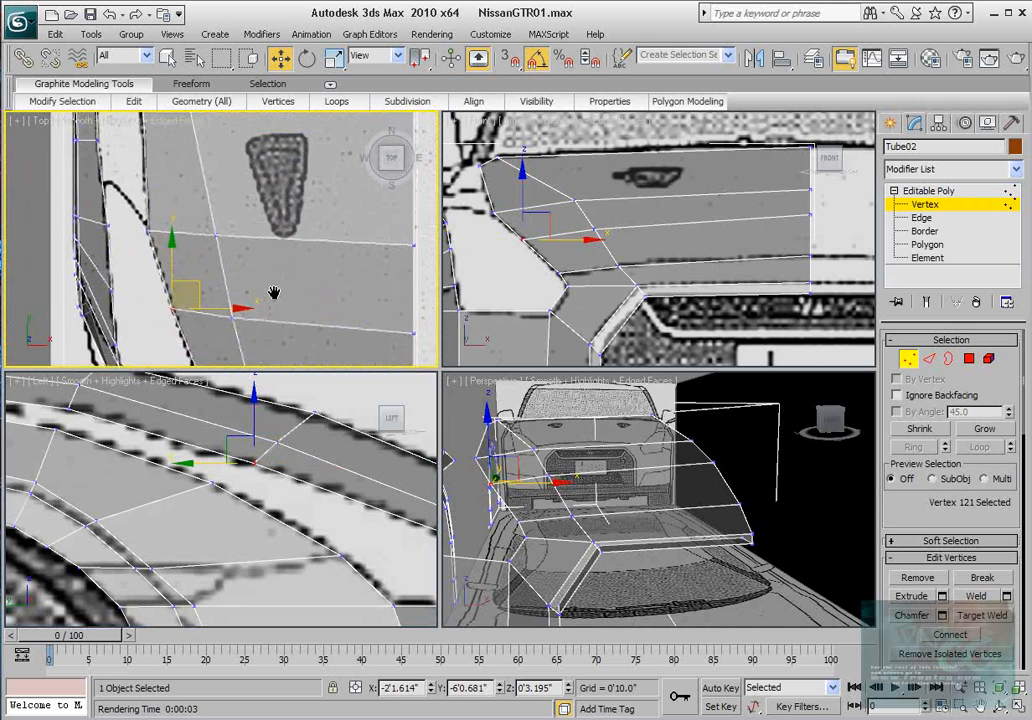
{"action": "middle_click_drag", "start_coordinate": [571, 262], "coordinate": [575, 277]}
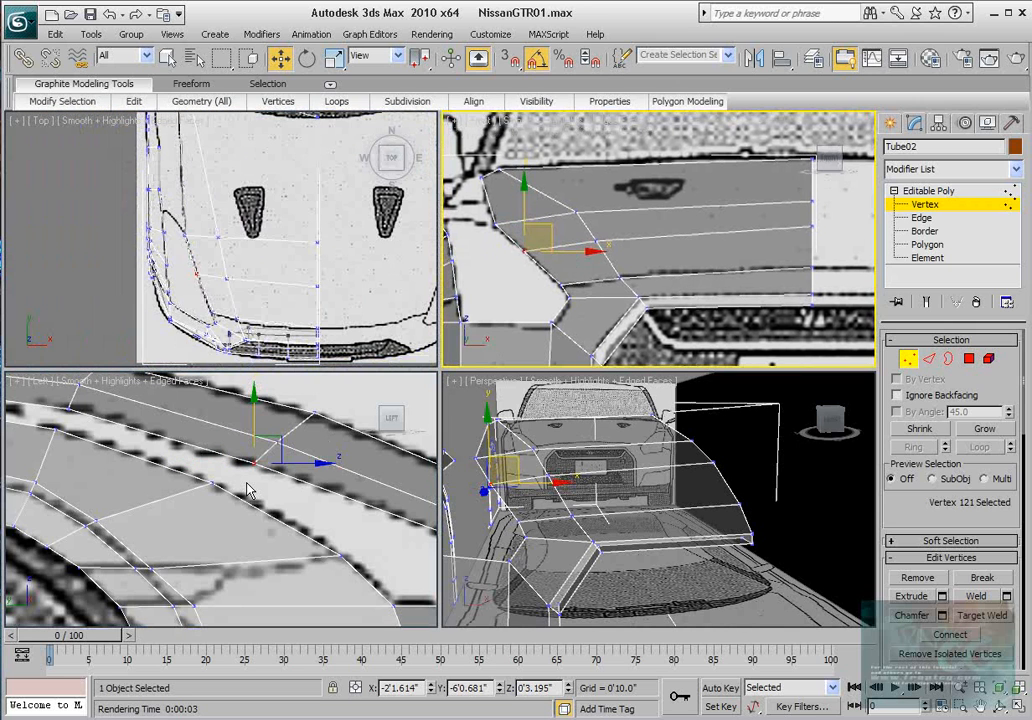
{"action": "scroll", "coordinate": [248, 490], "scroll_direction": "down", "scroll_amount": 3}
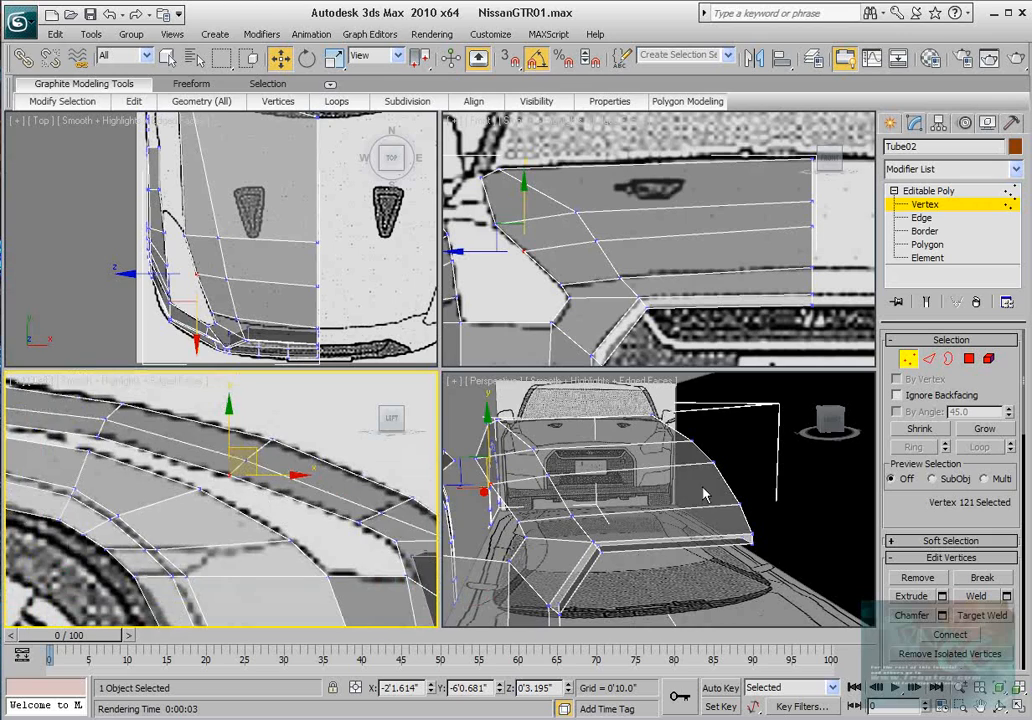
{"action": "middle_click_drag", "start_coordinate": [704, 494], "coordinate": [665, 504], "text": "alt"}
{"action": "middle_click_drag", "start_coordinate": [110, 490], "coordinate": [246, 505]}
{"action": "middle_click_drag", "start_coordinate": [173, 466], "coordinate": [249, 488]}
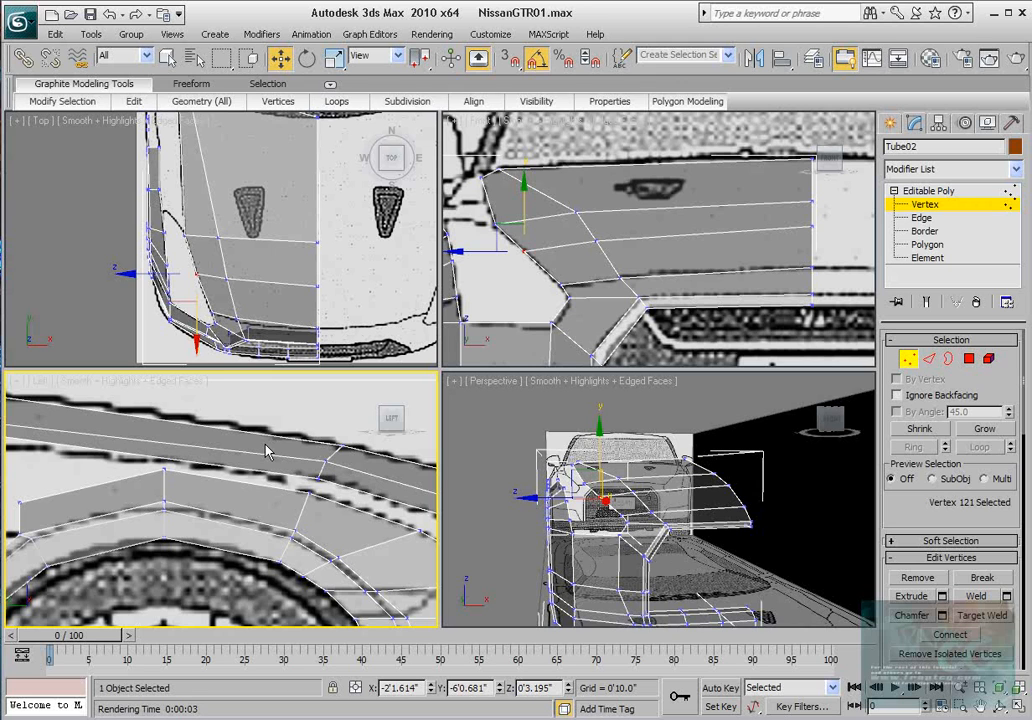
{"action": "scroll", "coordinate": [240, 470], "scroll_direction": "down", "scroll_amount": 3}
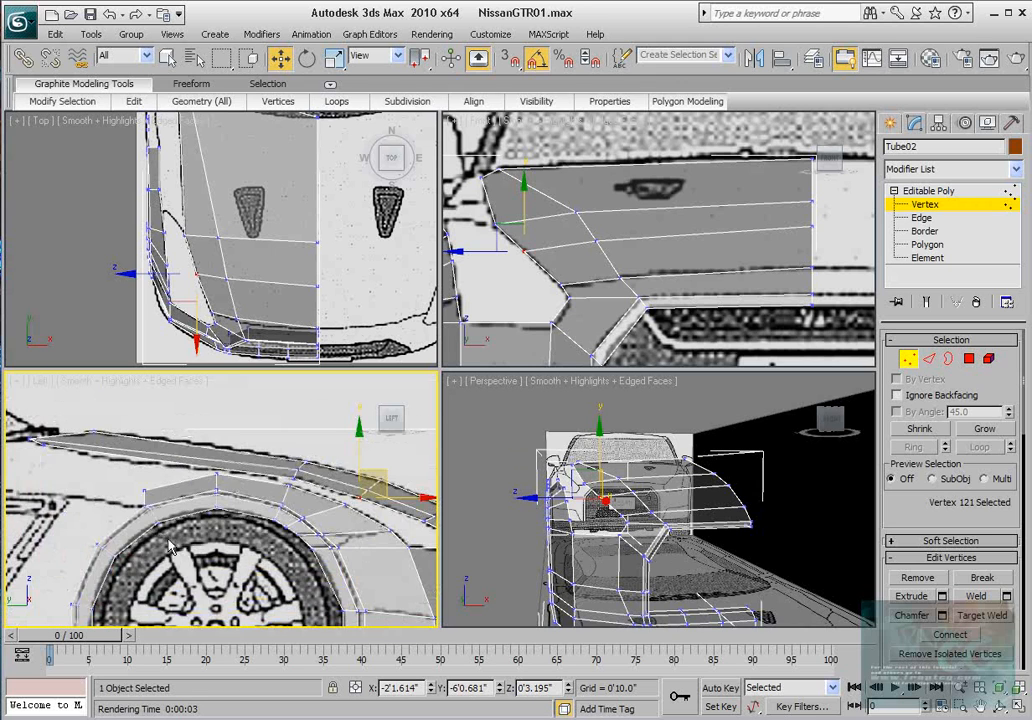
{"action": "middle_click_drag", "start_coordinate": [165, 612], "coordinate": [130, 535]}
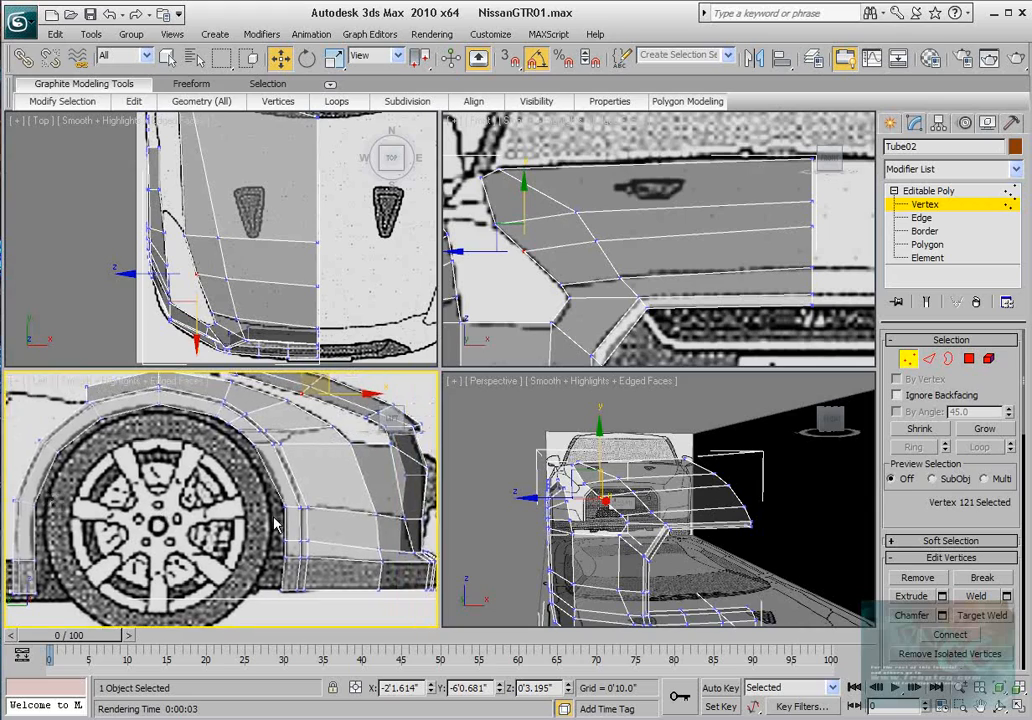
Select the three lengthwise edges of the hood's rear section and connect them with a new crosswise edge row.
{"action": "middle_click_drag", "start_coordinate": [274, 524], "coordinate": [222, 531]}
{"action": "right_click", "coordinate": [608, 523]}
{"action": "mouse_move", "coordinate": [604, 521]}
{"action": "middle_mouse_down", "text": "alt"}
{"action": "mouse_move", "coordinate": [558, 544]}
{"action": "mouse_move", "coordinate": [652, 587]}
{"action": "mouse_move", "coordinate": [597, 489]}
{"action": "mouse_move", "coordinate": [624, 524]}
{"action": "middle_mouse_up", "text": "alt"}
{"action": "middle_click_drag", "start_coordinate": [270, 264], "coordinate": [323, 333]}
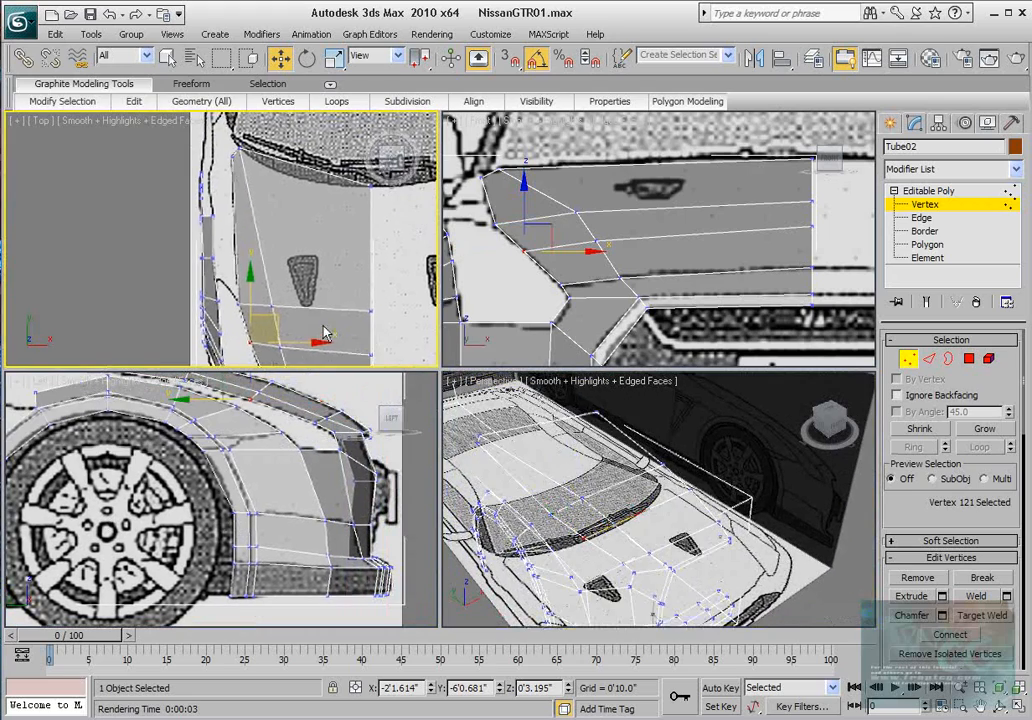
{"action": "scroll", "coordinate": [258, 288], "scroll_direction": "up", "scroll_amount": 3}
{"action": "scroll", "coordinate": [258, 288], "scroll_direction": "up", "scroll_amount": 2}
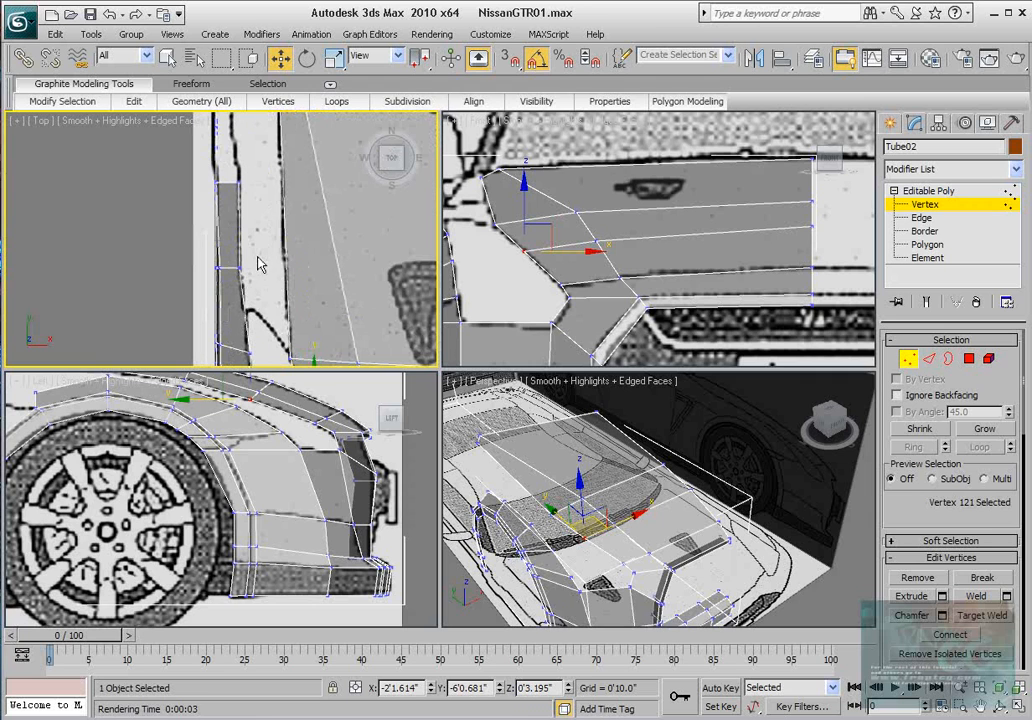
{"action": "scroll", "coordinate": [254, 249], "scroll_direction": "up", "scroll_amount": 2}
{"action": "middle_click_drag", "start_coordinate": [275, 248], "coordinate": [213, 258]}
{"action": "scroll", "coordinate": [199, 253], "scroll_direction": "down", "scroll_amount": 2}
{"action": "left_click", "coordinate": [930, 359]}
{"action": "scroll", "coordinate": [226, 234], "scroll_direction": "down", "scroll_amount": 2}
{"action": "left_click_drag", "start_coordinate": [371, 248], "coordinate": [184, 262]}
{"action": "middle_click_drag", "start_coordinate": [98, 376], "coordinate": [234, 492]}
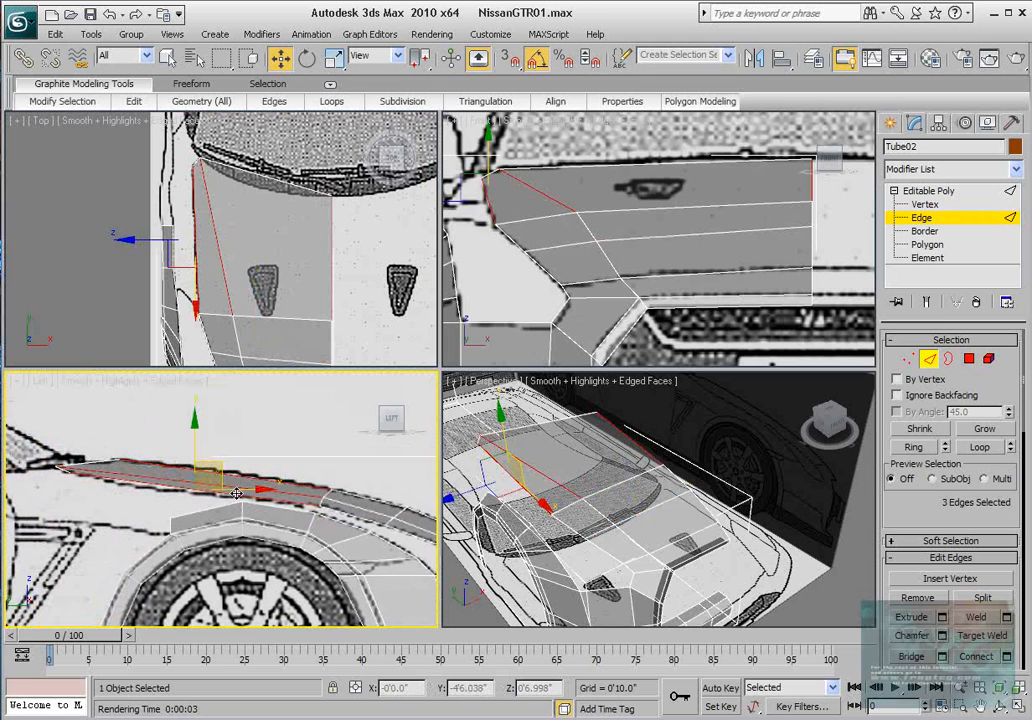
{"action": "scroll", "coordinate": [935, 497], "scroll_direction": "down", "scroll_amount": 2}
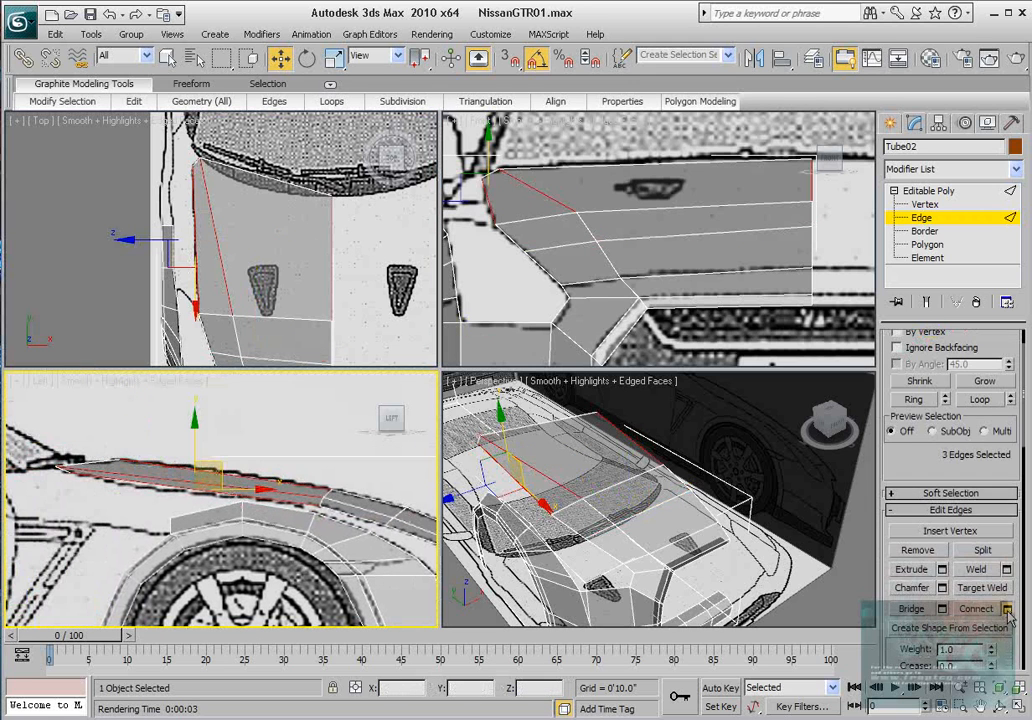
{"action": "left_click", "coordinate": [1006, 608]}
{"action": "left_click", "coordinate": [514, 413]}
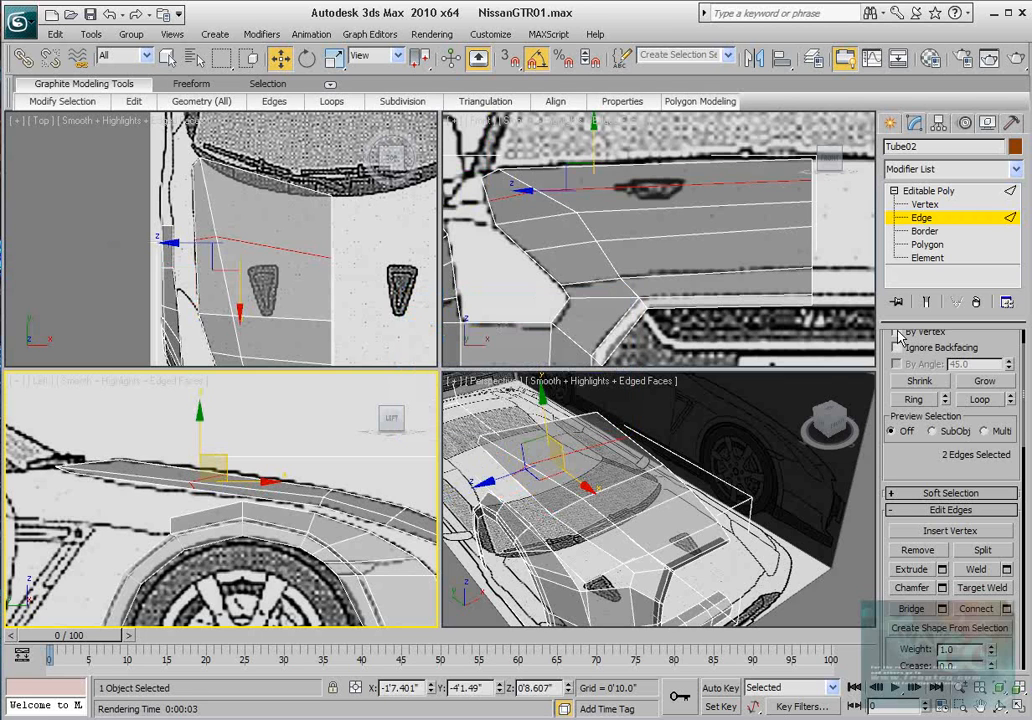
Raise the new hood row to the blueprint's hood line in the Left view and shift its inner vertex slightly forward in the Top view.
{"action": "scroll", "coordinate": [300, 470], "scroll_direction": "up", "scroll_amount": 2}
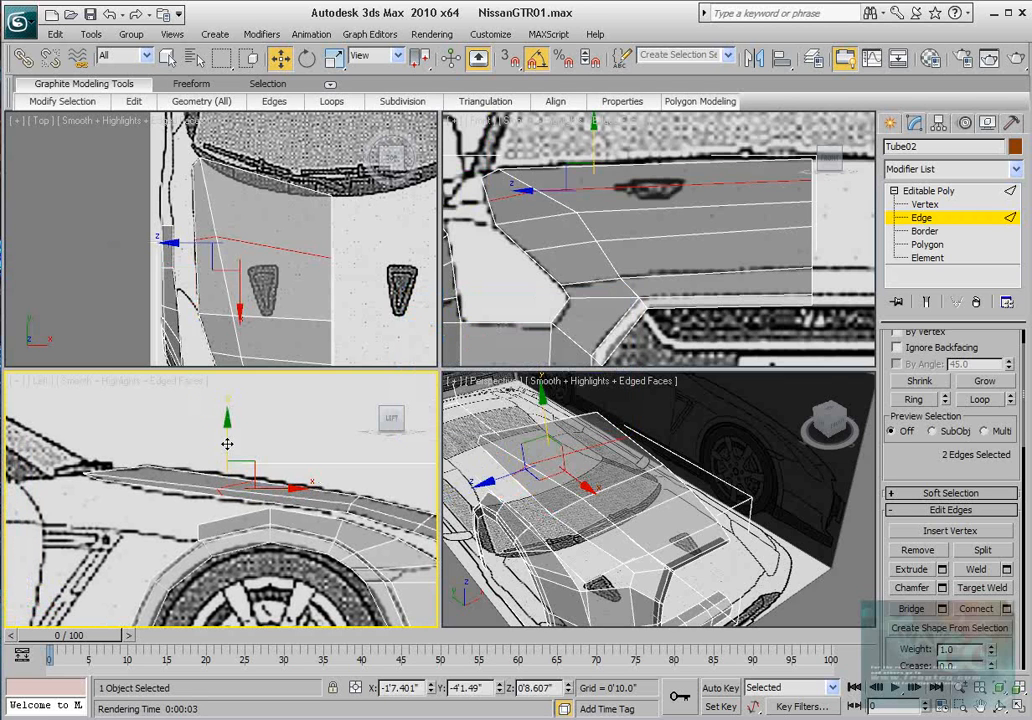
{"action": "left_click_drag", "start_coordinate": [227, 442], "coordinate": [227, 441]}
{"action": "scroll", "coordinate": [251, 464], "scroll_direction": "up", "scroll_amount": 2}
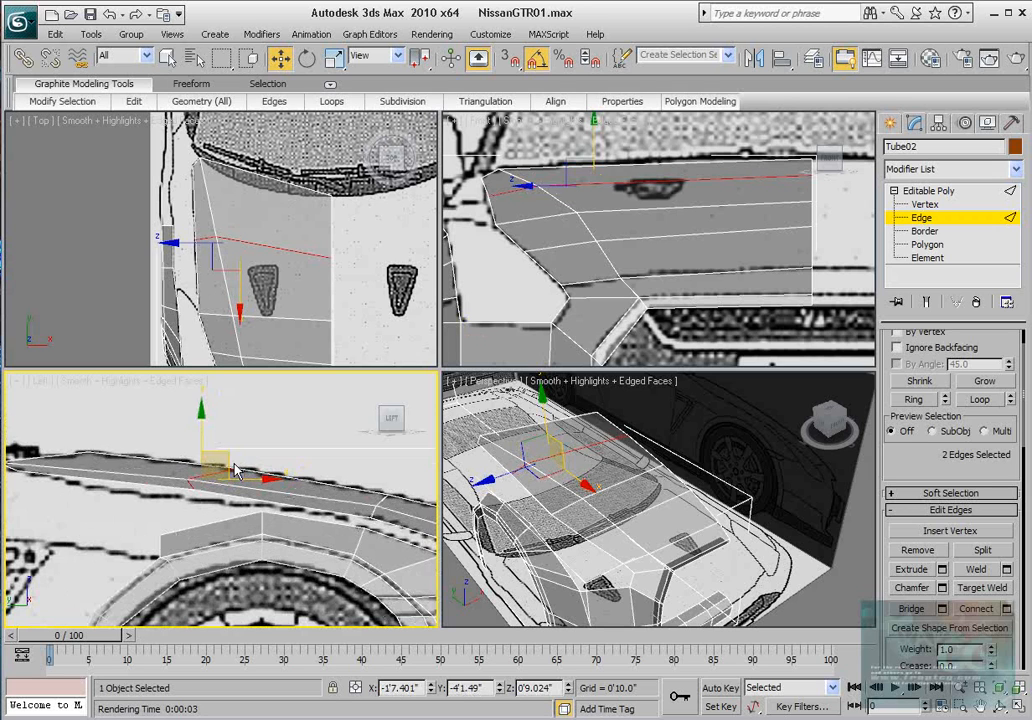
{"action": "key", "text": "1"}
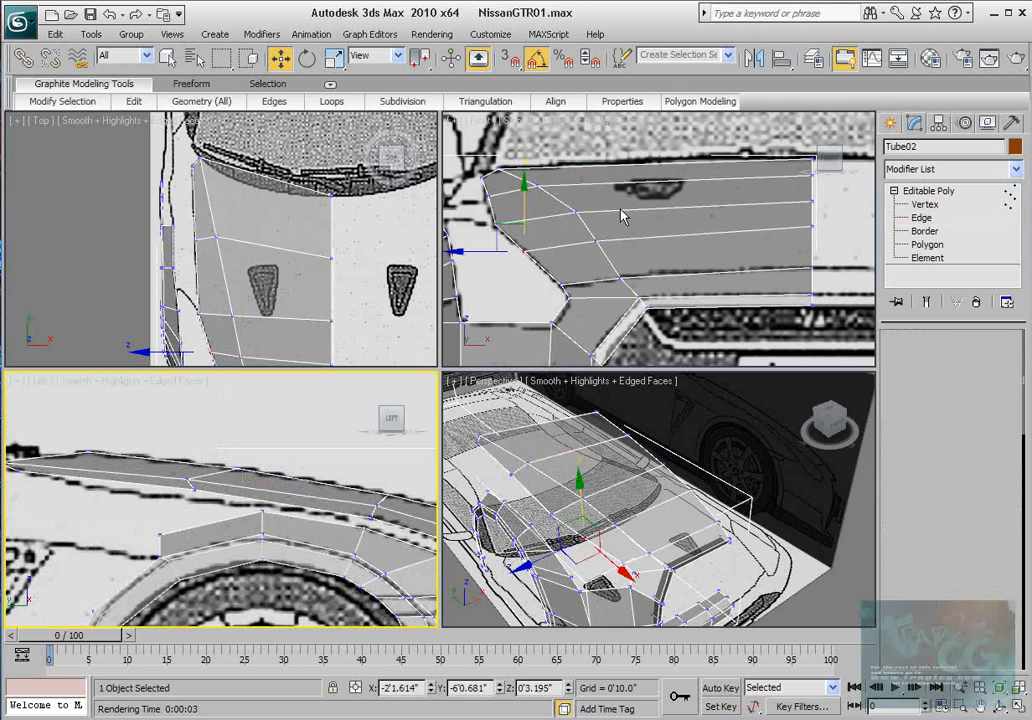
{"action": "left_click", "coordinate": [217, 234]}
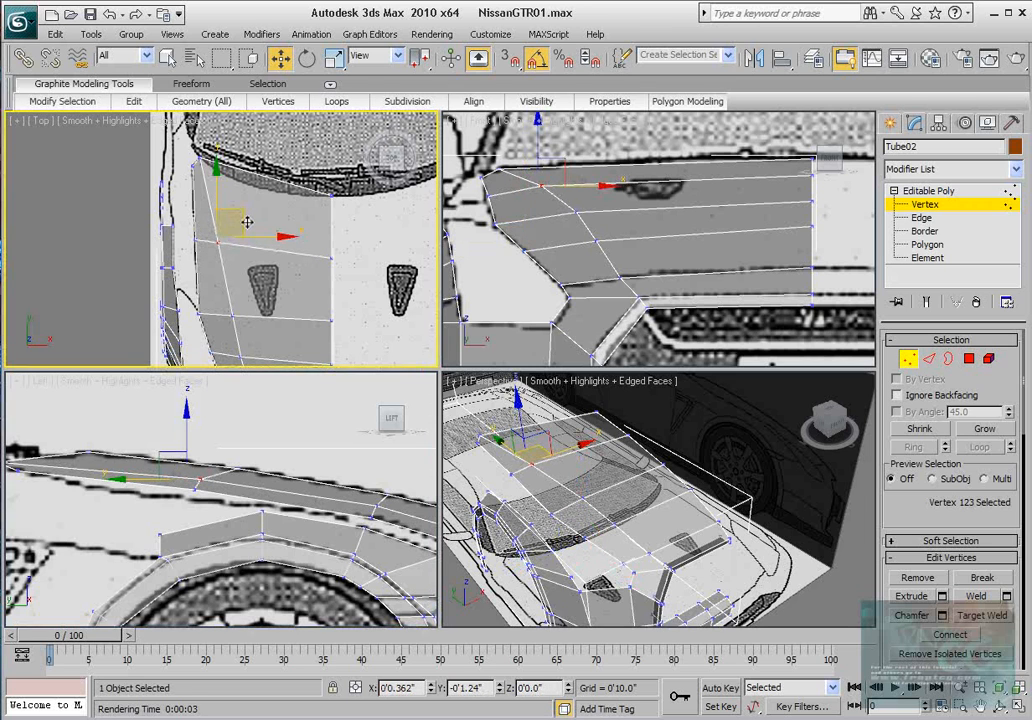
{"action": "left_click_drag", "start_coordinate": [247, 222], "coordinate": [246, 229]}
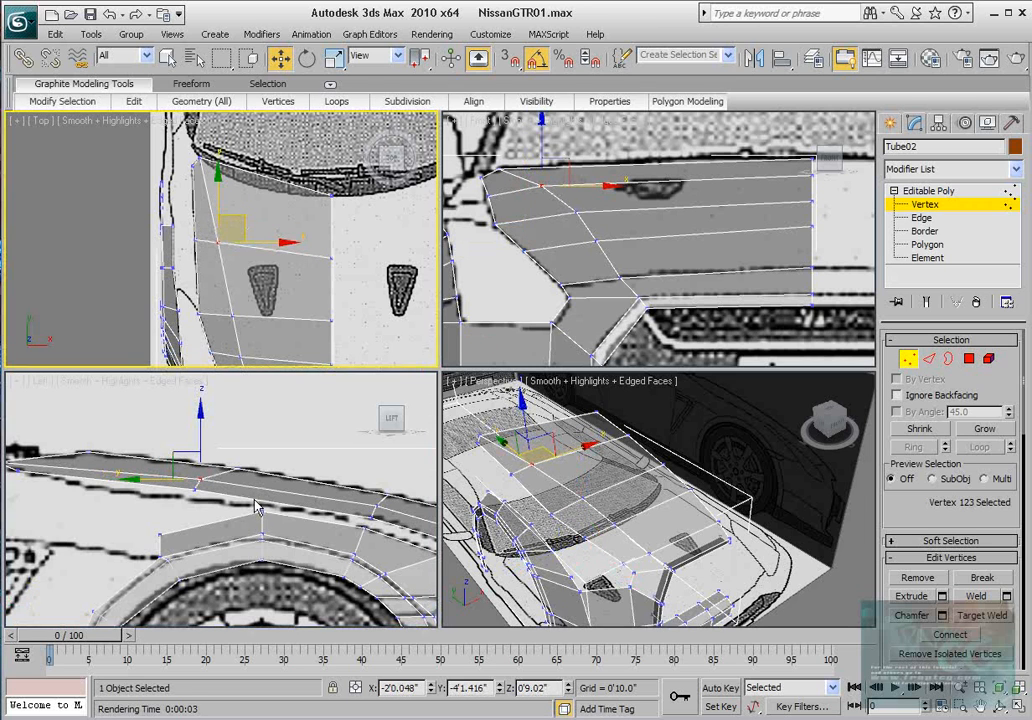
Bridge the hood's side edge behind the headlight to the facing inner edge of the fender.
{"action": "scroll", "coordinate": [208, 410], "scroll_direction": "down", "scroll_amount": 2}
{"action": "key", "text": "2"}
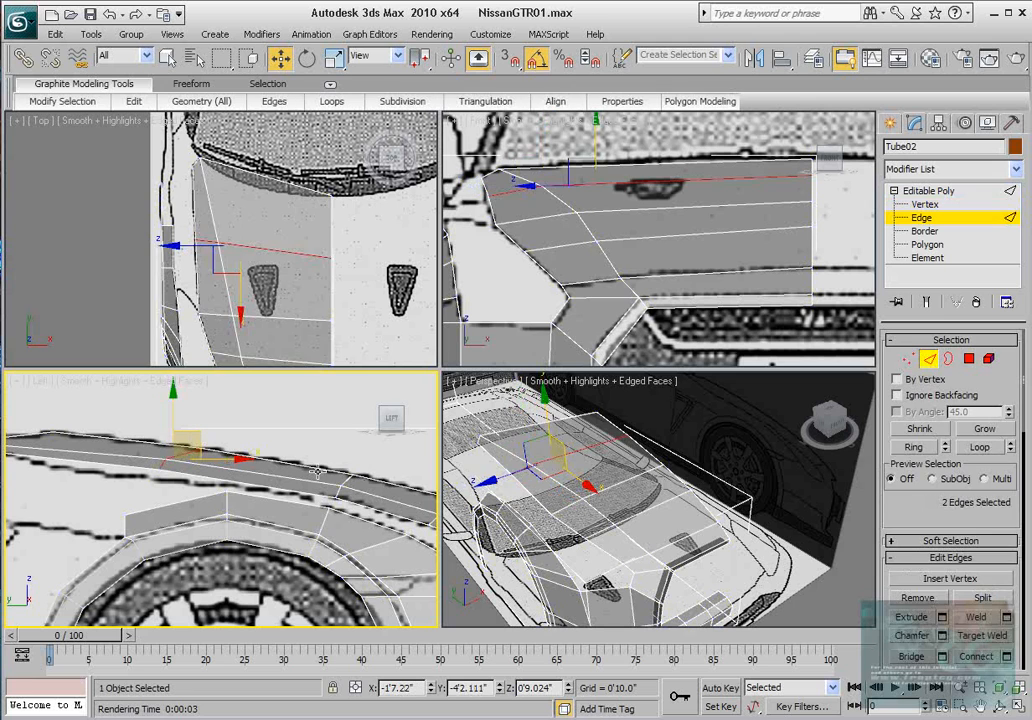
{"action": "left_click", "coordinate": [266, 499]}
{"action": "left_click", "coordinate": [199, 285], "text": "ctrl"}
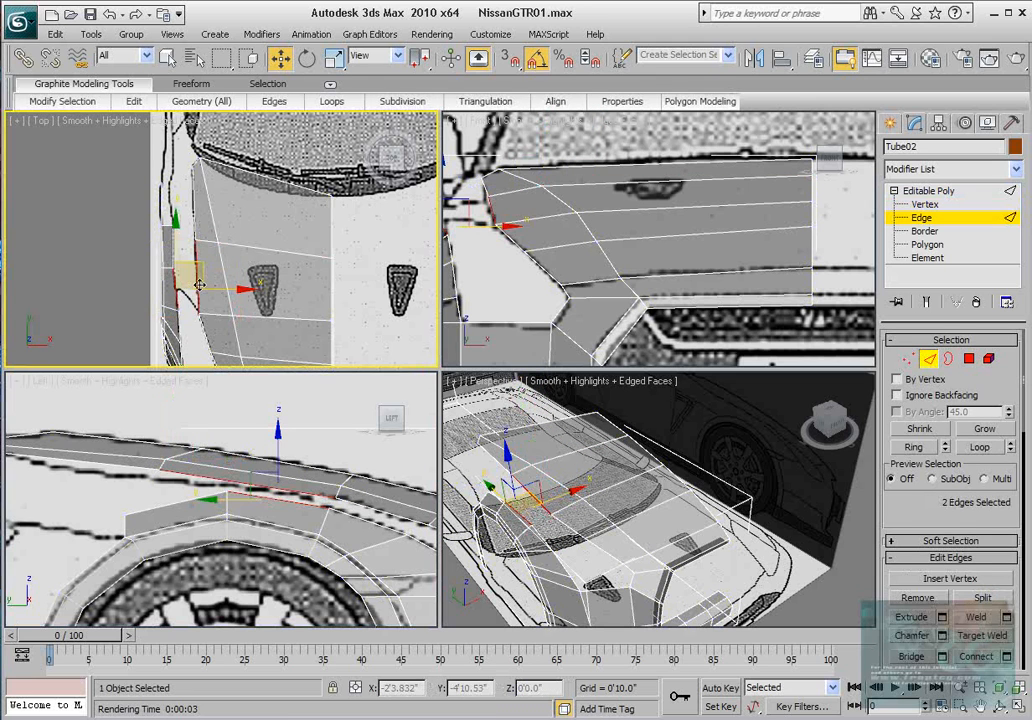
{"action": "scroll", "coordinate": [200, 286], "scroll_direction": "up", "scroll_amount": 2}
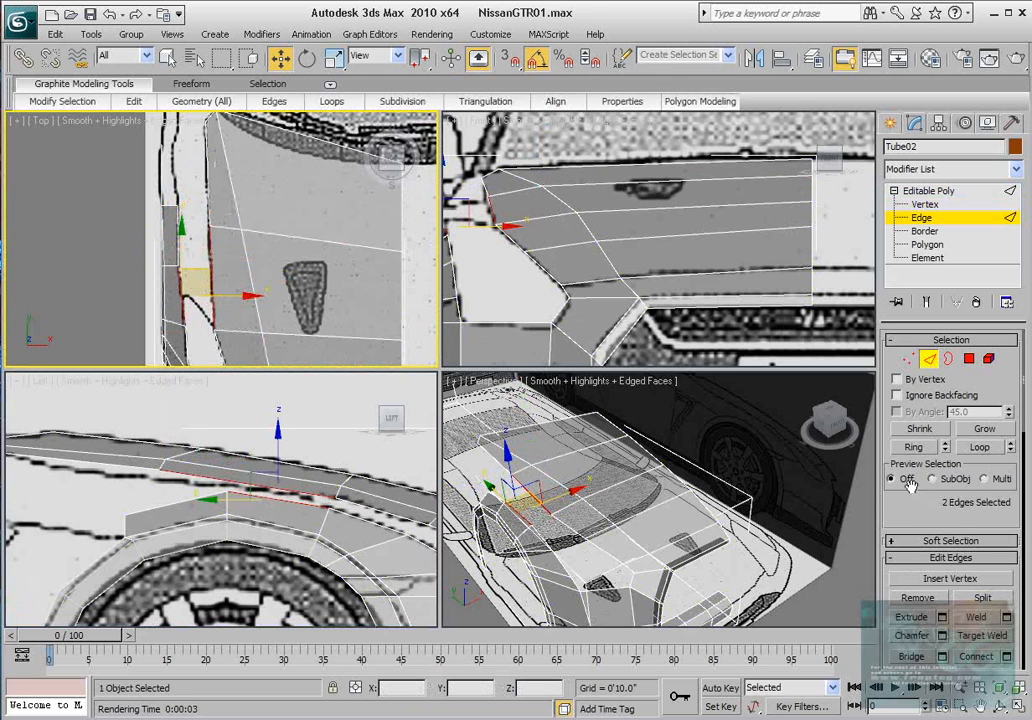
{"action": "left_click", "coordinate": [912, 656]}
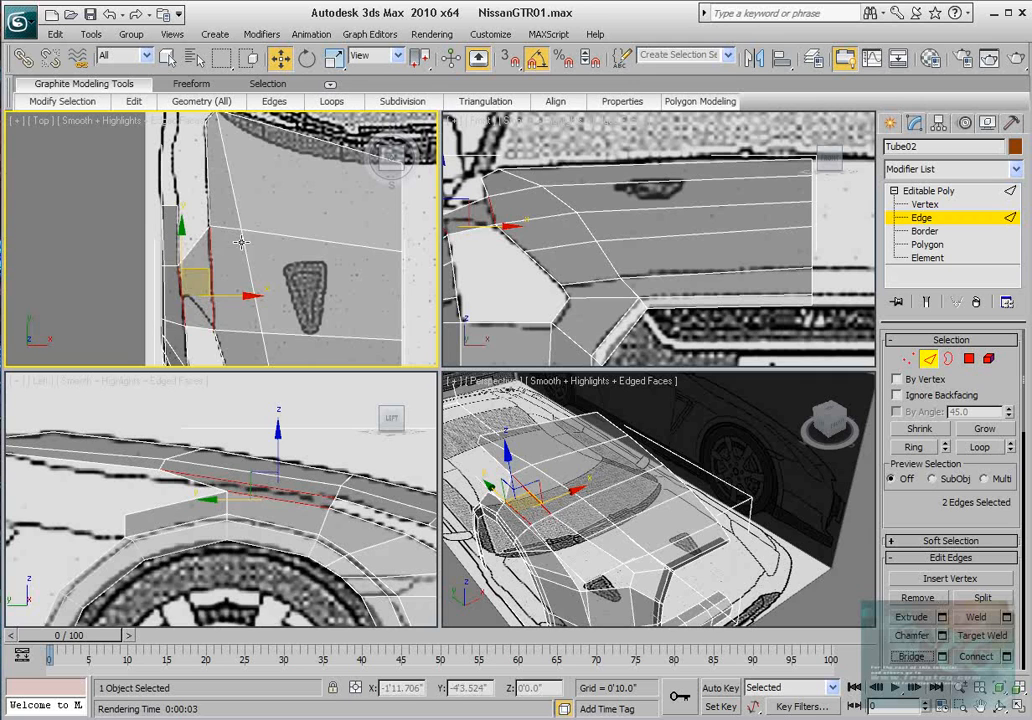
Select the fender's rear upper vertex above the wheel arch and examine the fender's shape in the StockPic6 reference photo.
{"action": "middle_click_drag", "start_coordinate": [218, 240], "coordinate": [283, 270]}
{"action": "middle_click_drag", "start_coordinate": [130, 411], "coordinate": [190, 411]}
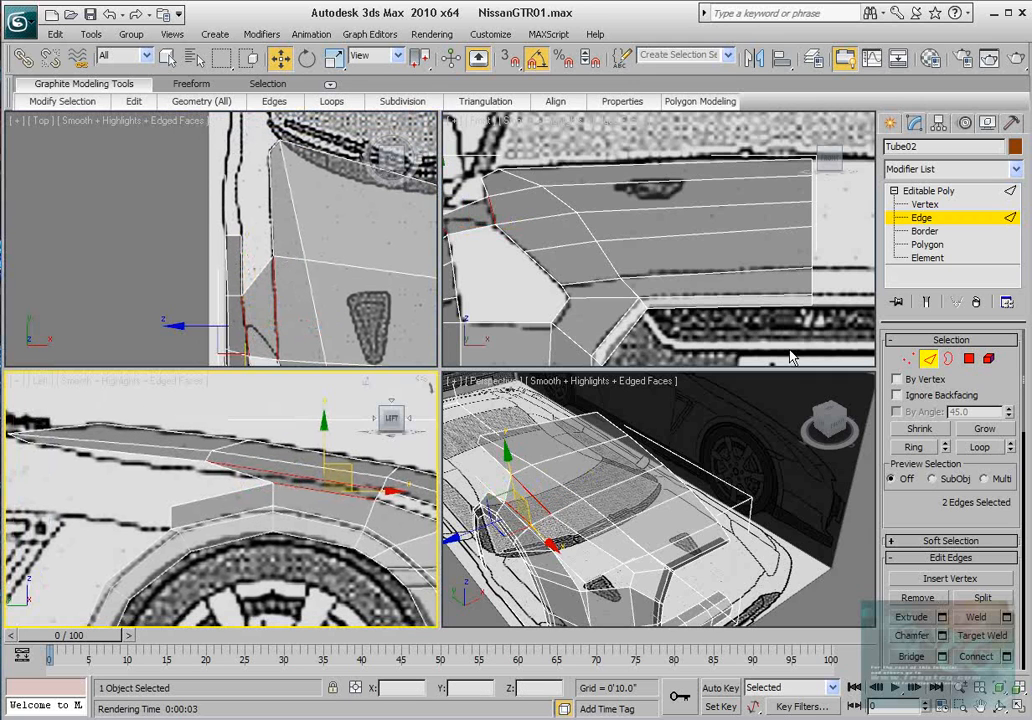
{"action": "left_click", "coordinate": [907, 358]}
{"action": "left_click", "coordinate": [172, 507]}
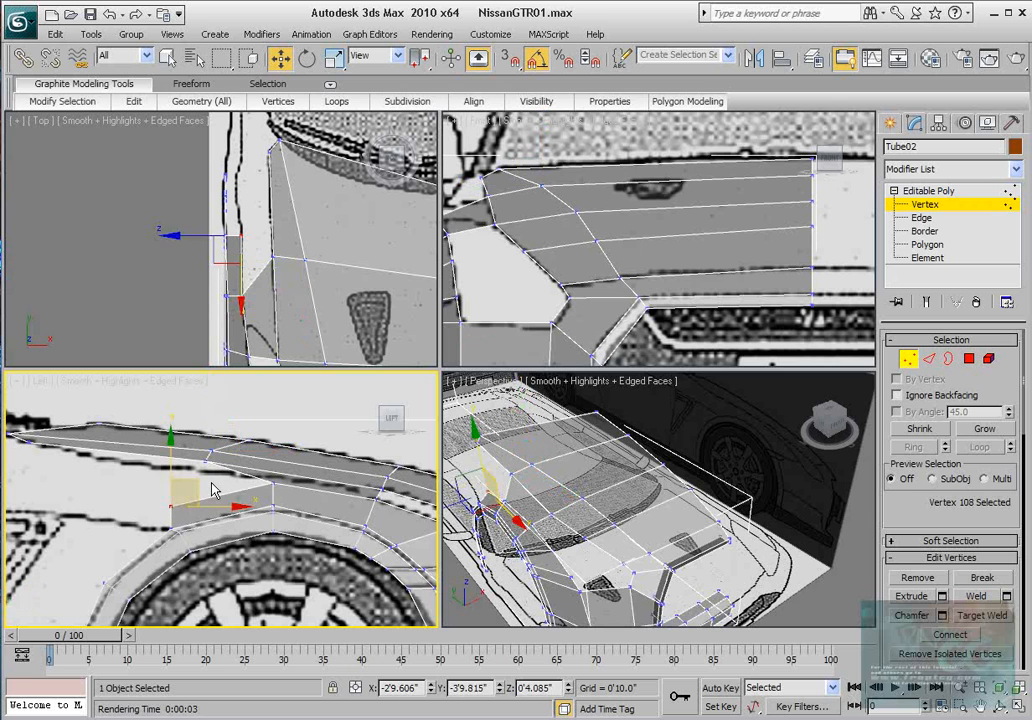
{"action": "middle_click_drag", "start_coordinate": [212, 488], "coordinate": [205, 477]}
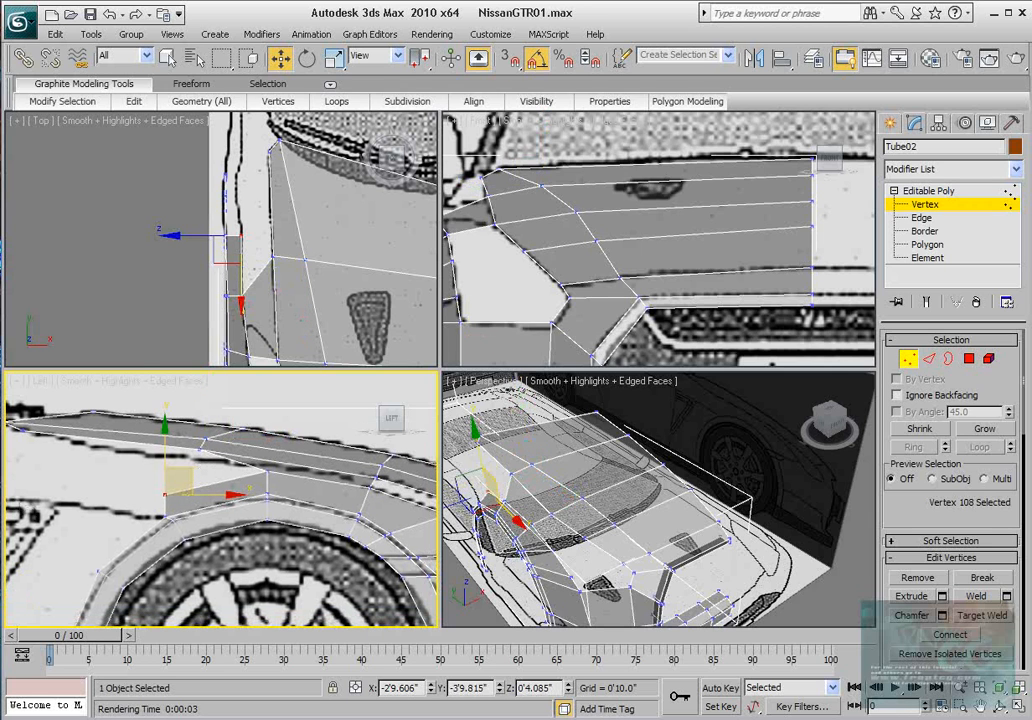
{"action": "key", "text": "alt+Tab"}
{"action": "double_click", "coordinate": [334, 164]}
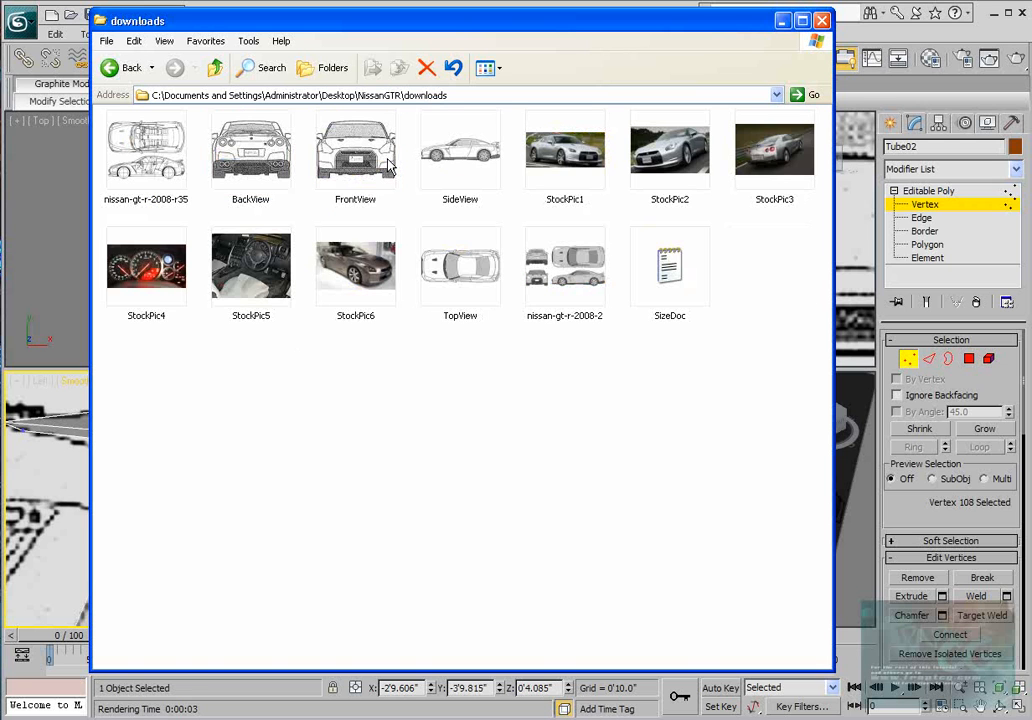
{"action": "double_click", "coordinate": [362, 266]}
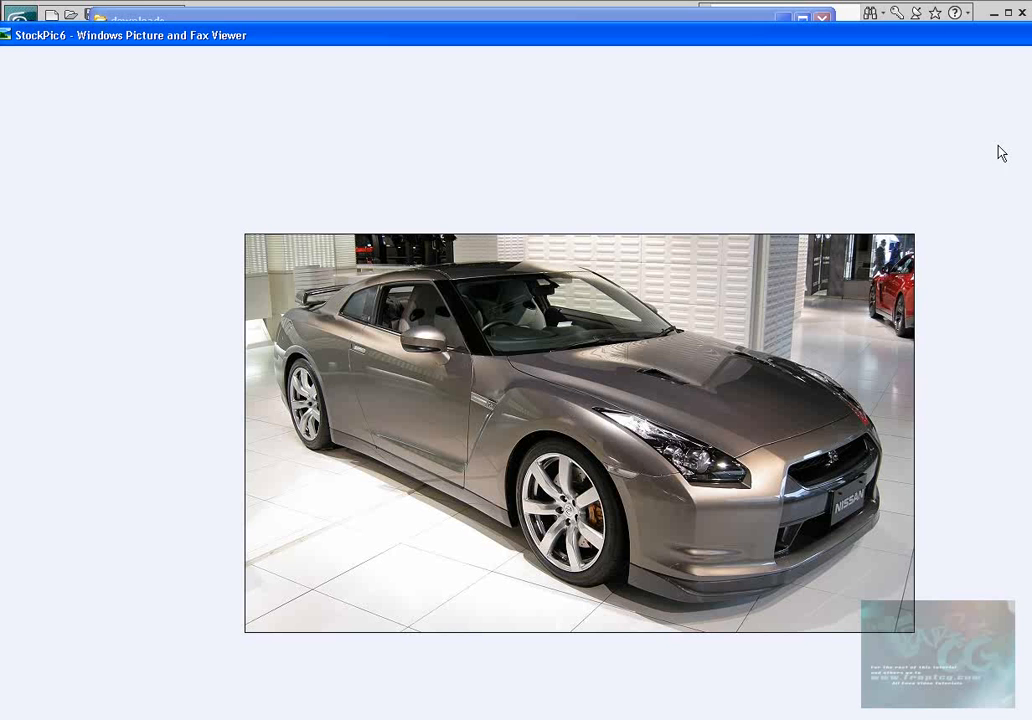
{"action": "key", "text": "Escape"}
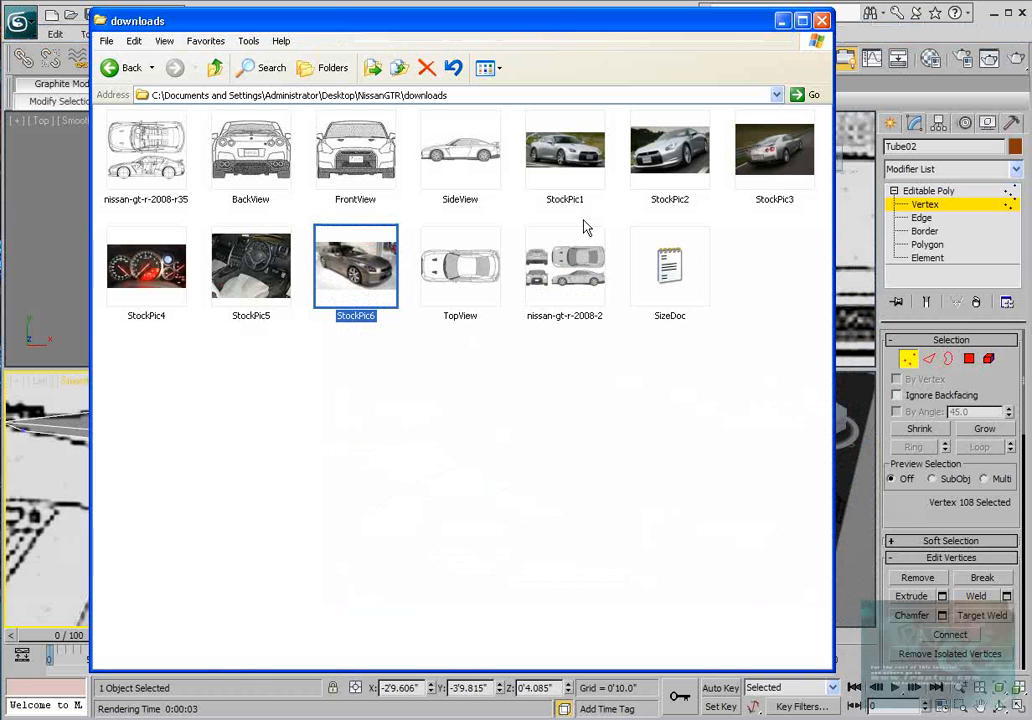
Move the fender's rear upper vertex in the Left view back to the side vent's upper corner, checking it against the StockPic6 photo.
{"action": "left_click", "coordinate": [783, 20]}
{"action": "middle_click_drag", "start_coordinate": [148, 502], "coordinate": [202, 492]}
{"action": "left_click_drag", "start_coordinate": [245, 464], "coordinate": [196, 455]}
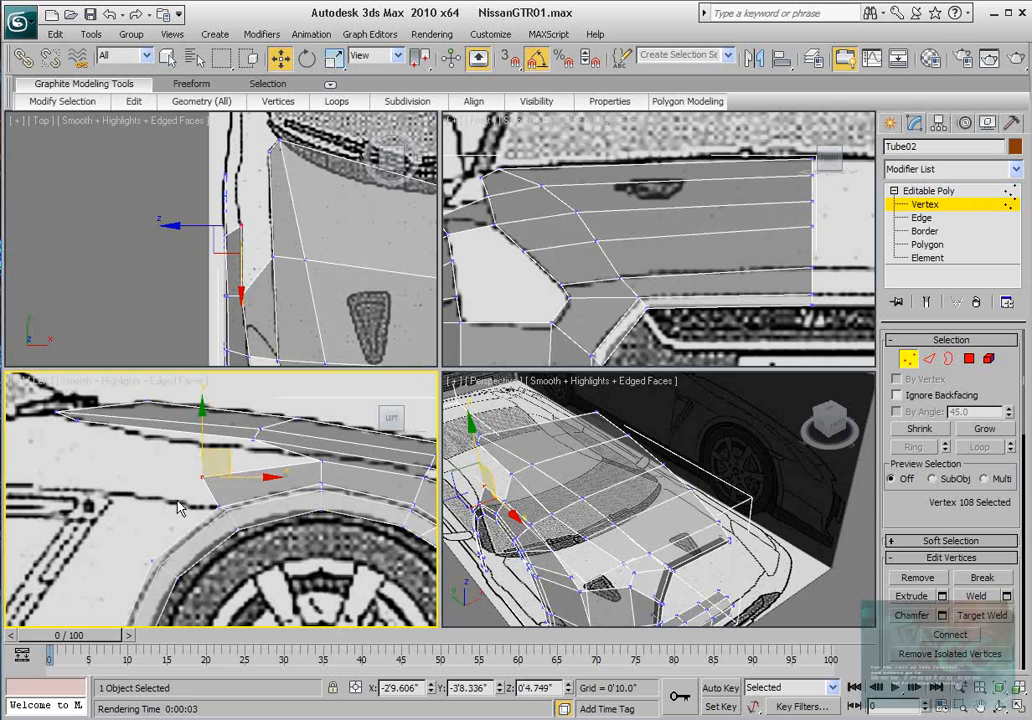
{"action": "key", "text": "alt+Tab"}
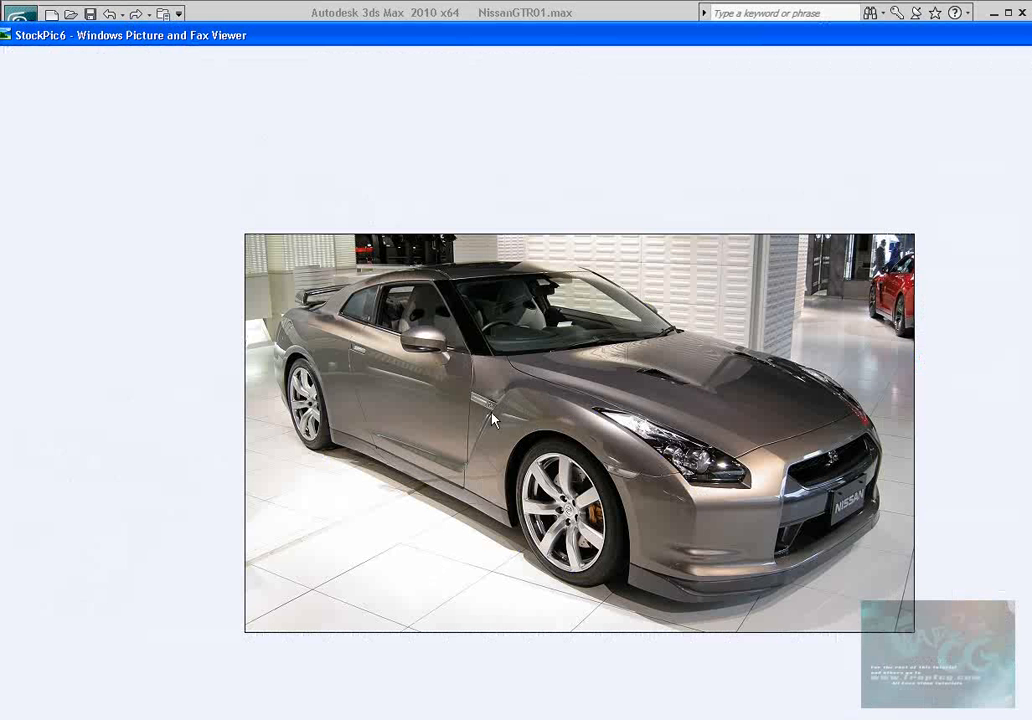
{"action": "key", "text": "alt+Tab"}
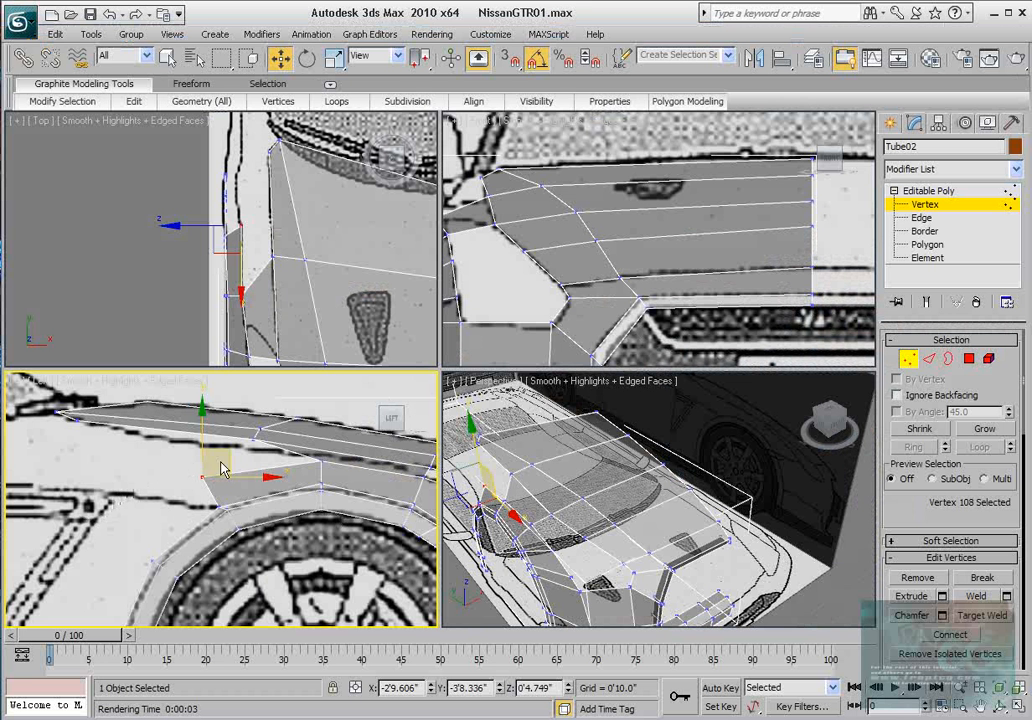
{"action": "left_click_drag", "start_coordinate": [226, 459], "coordinate": [221, 453]}
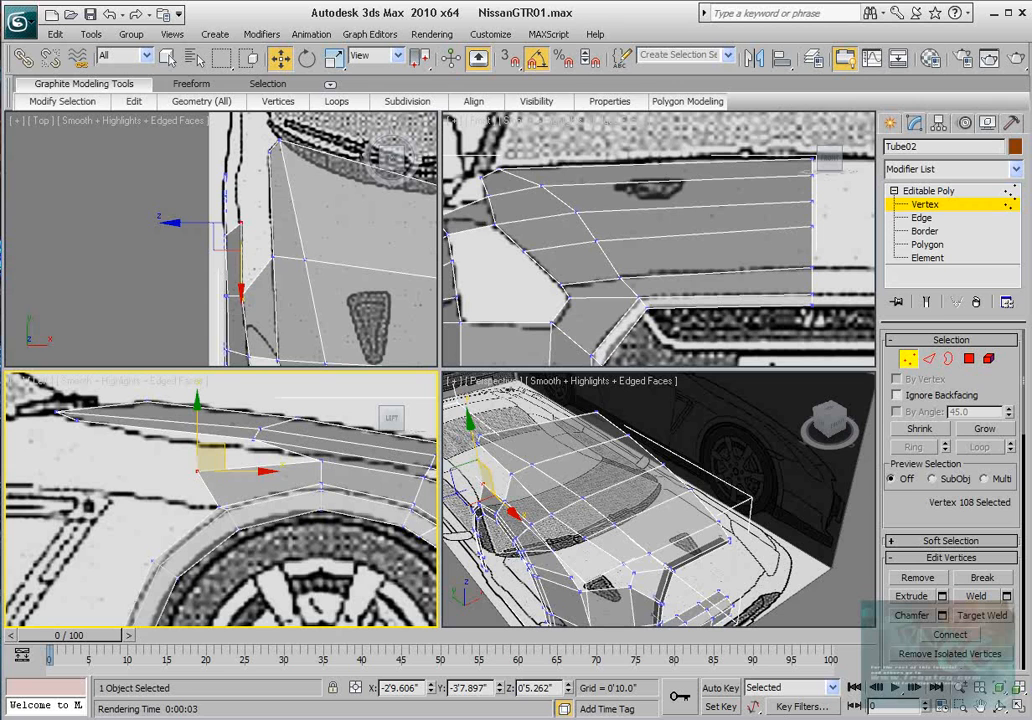
{"action": "key", "text": "alt+Tab"}
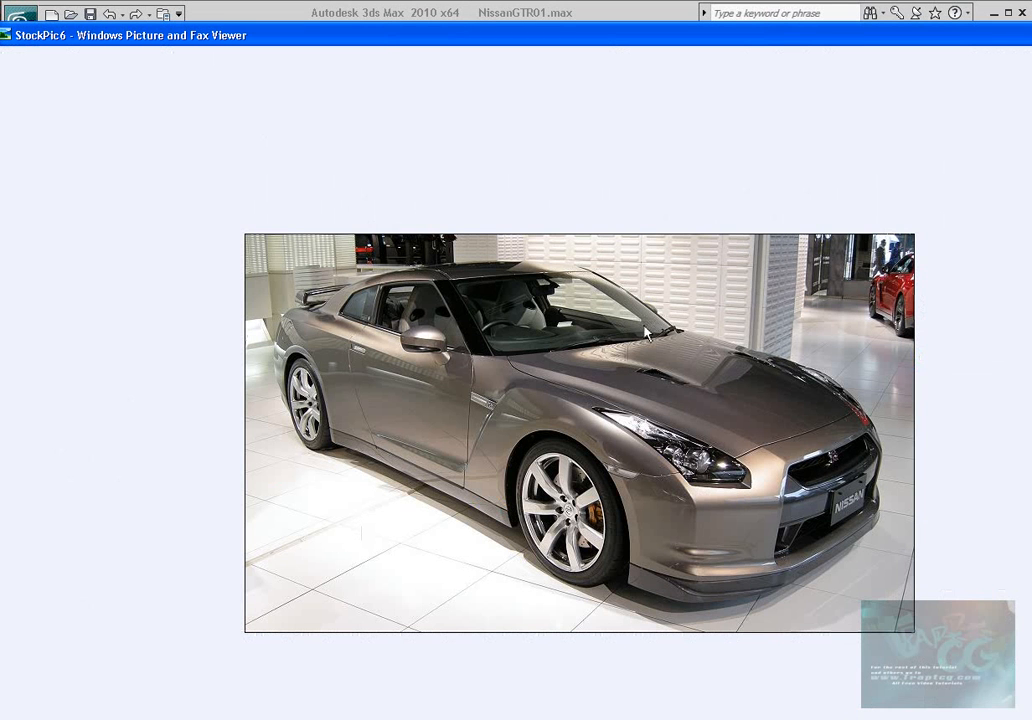
{"action": "key", "text": "alt+Tab"}
{"action": "middle_click_drag", "start_coordinate": [251, 470], "coordinate": [283, 472]}
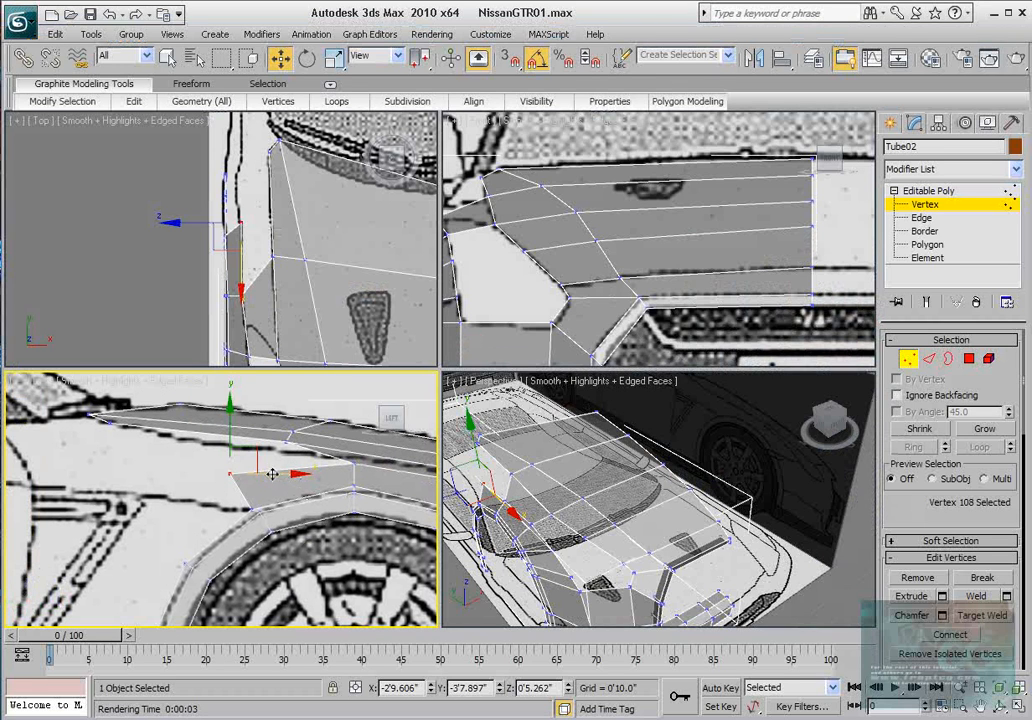
{"action": "left_click_drag", "start_coordinate": [258, 455], "coordinate": [175, 479]}
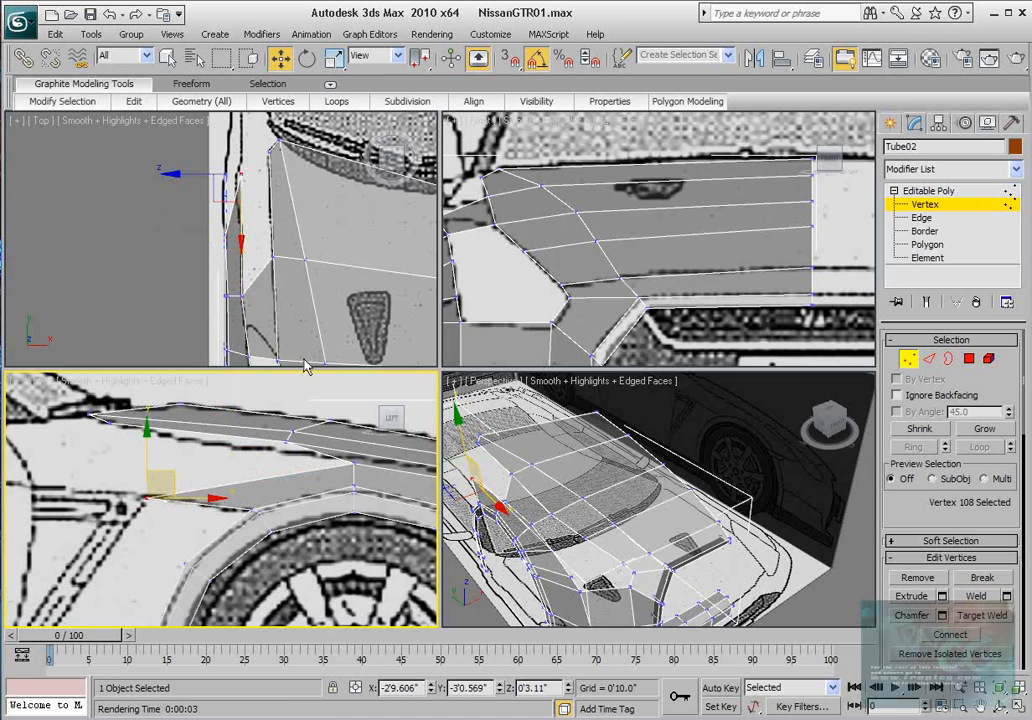
Move the fender's rear upper vertex outward in the Top view toward the body outline and check it in the Front view.
{"action": "middle_click_drag", "start_coordinate": [274, 222], "coordinate": [287, 294]}
{"action": "scroll", "coordinate": [296, 275], "scroll_direction": "up", "scroll_amount": 2}
{"action": "left_click_drag", "start_coordinate": [305, 256], "coordinate": [289, 250]}
{"action": "middle_click_drag", "start_coordinate": [278, 282], "coordinate": [296, 266]}
{"action": "middle_click_drag", "start_coordinate": [758, 242], "coordinate": [770, 241]}
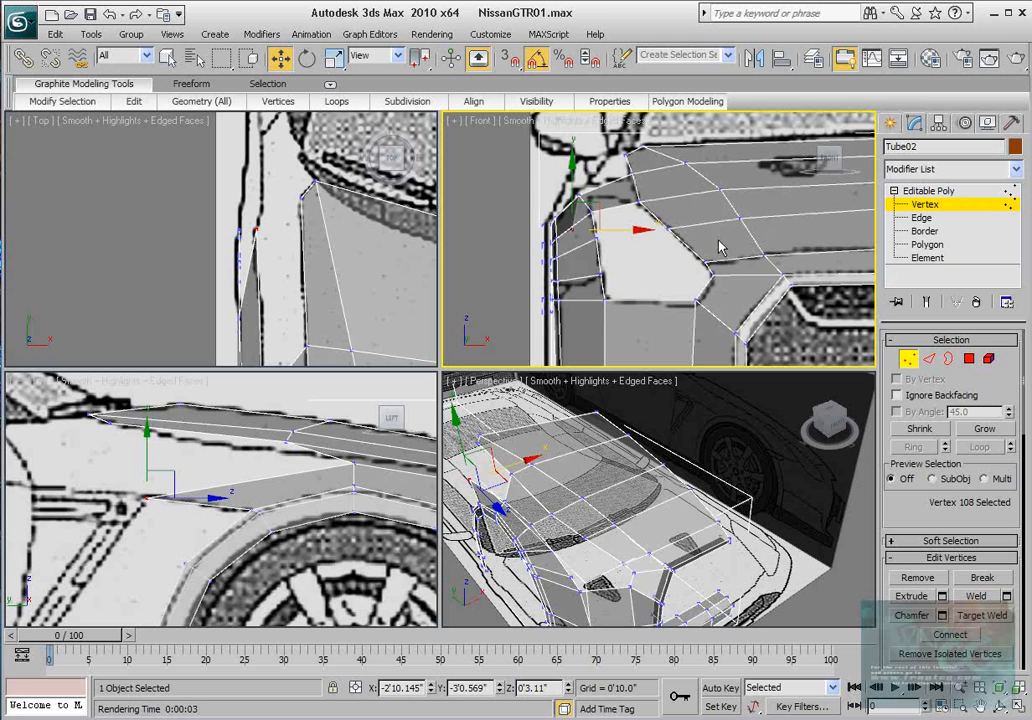
Select the four outer wheel arch edges behind the front wheel and extrude them rearward toward the side vent in the Left view.
{"action": "middle_click_drag", "start_coordinate": [258, 422], "coordinate": [283, 394]}
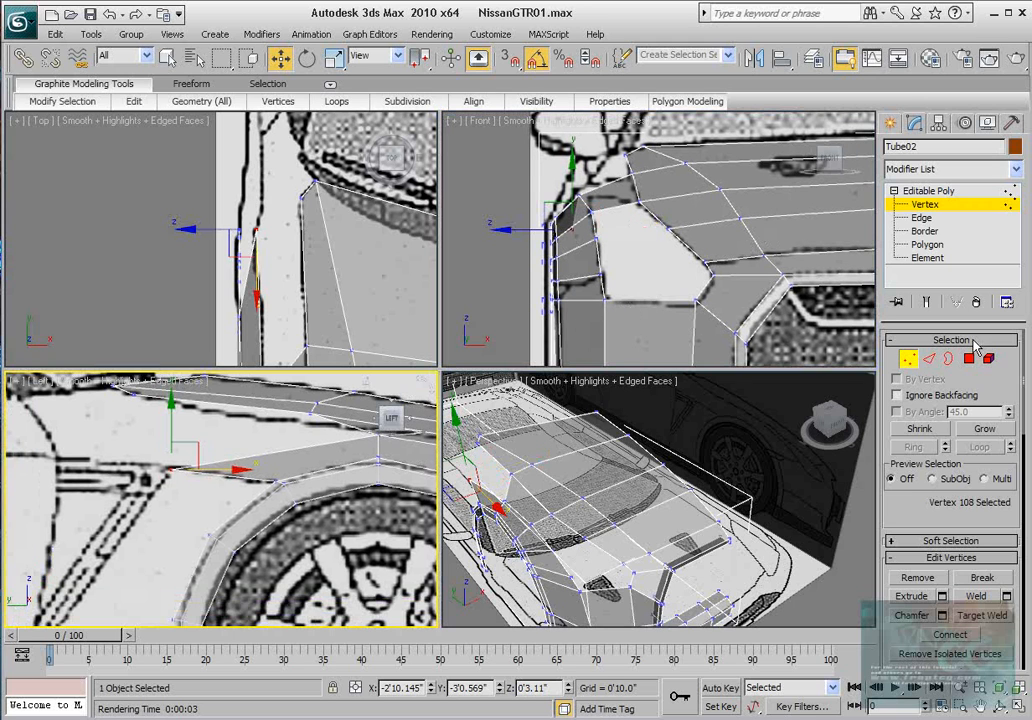
{"action": "left_click", "coordinate": [929, 358]}
{"action": "scroll", "coordinate": [268, 484], "scroll_direction": "up", "scroll_amount": 3}
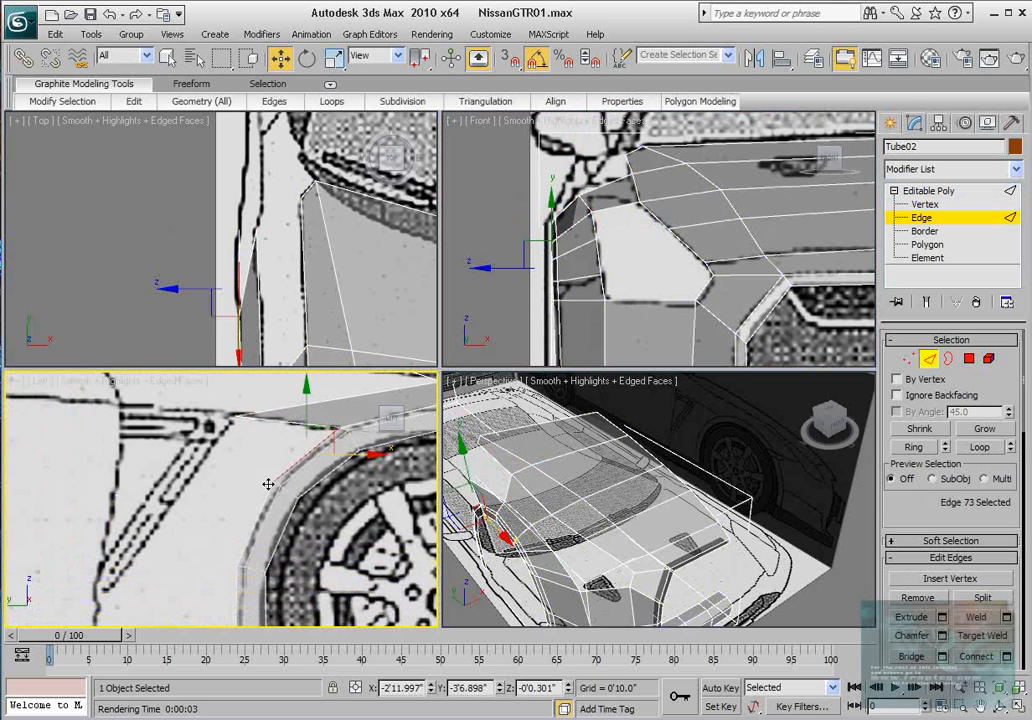
{"action": "left_click", "coordinate": [257, 515], "text": "ctrl"}
{"action": "left_click", "coordinate": [236, 592], "text": "ctrl"}
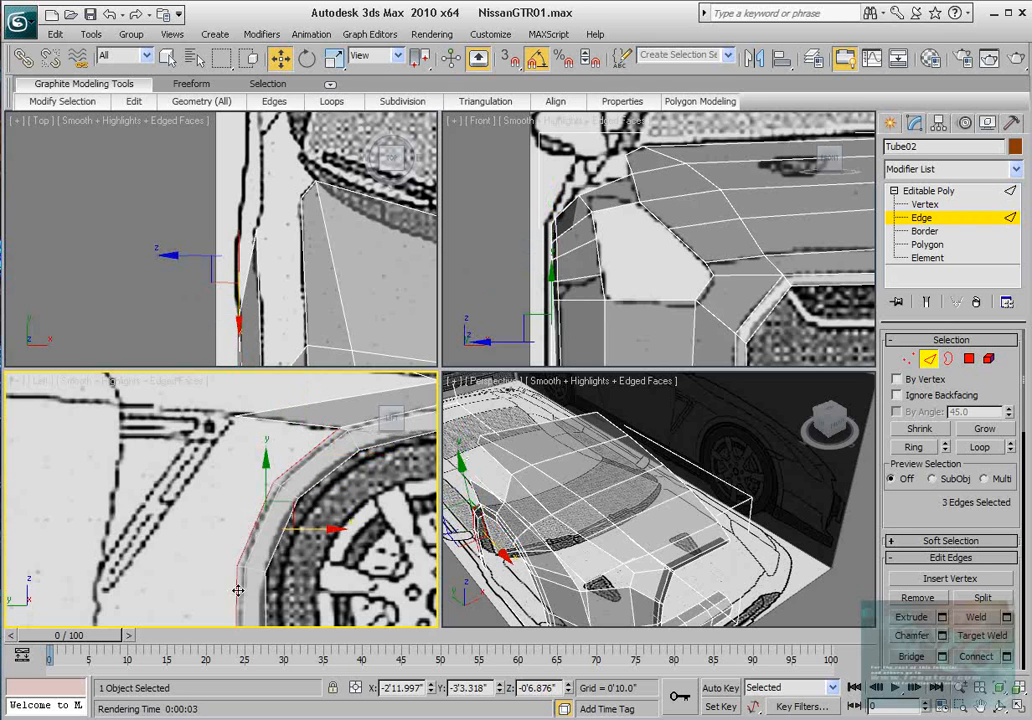
{"action": "middle_click_drag", "start_coordinate": [246, 547], "coordinate": [278, 433]}
{"action": "left_click", "coordinate": [268, 553], "text": "ctrl"}
{"action": "scroll", "coordinate": [250, 535], "scroll_direction": "down", "scroll_amount": 3}
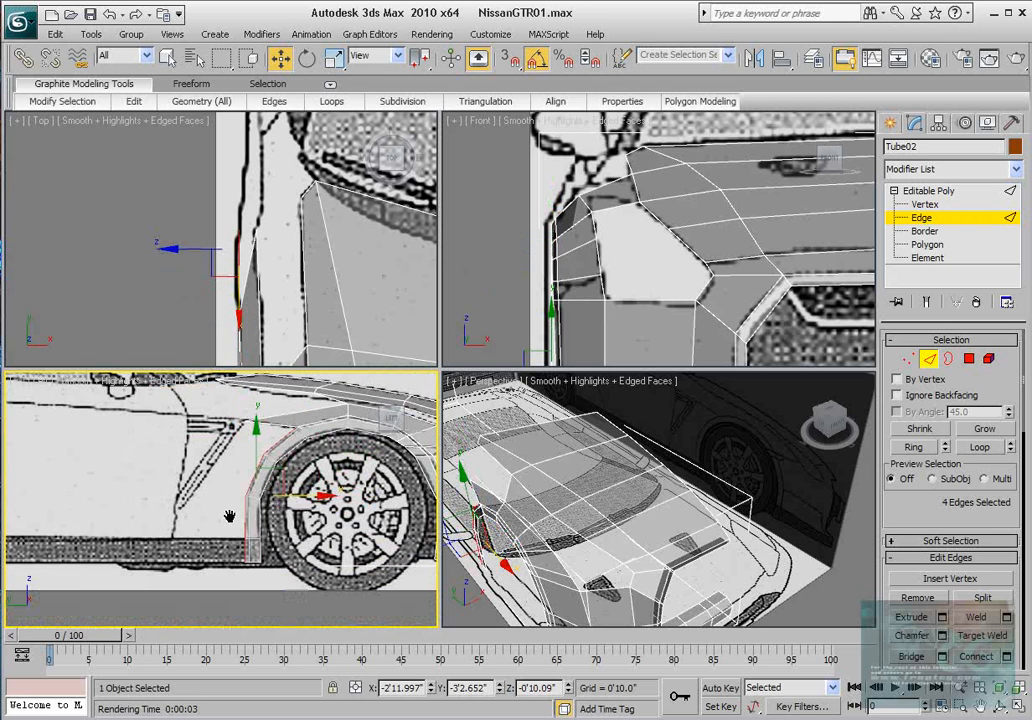
{"action": "left_click_drag", "start_coordinate": [314, 510], "coordinate": [257, 504]}
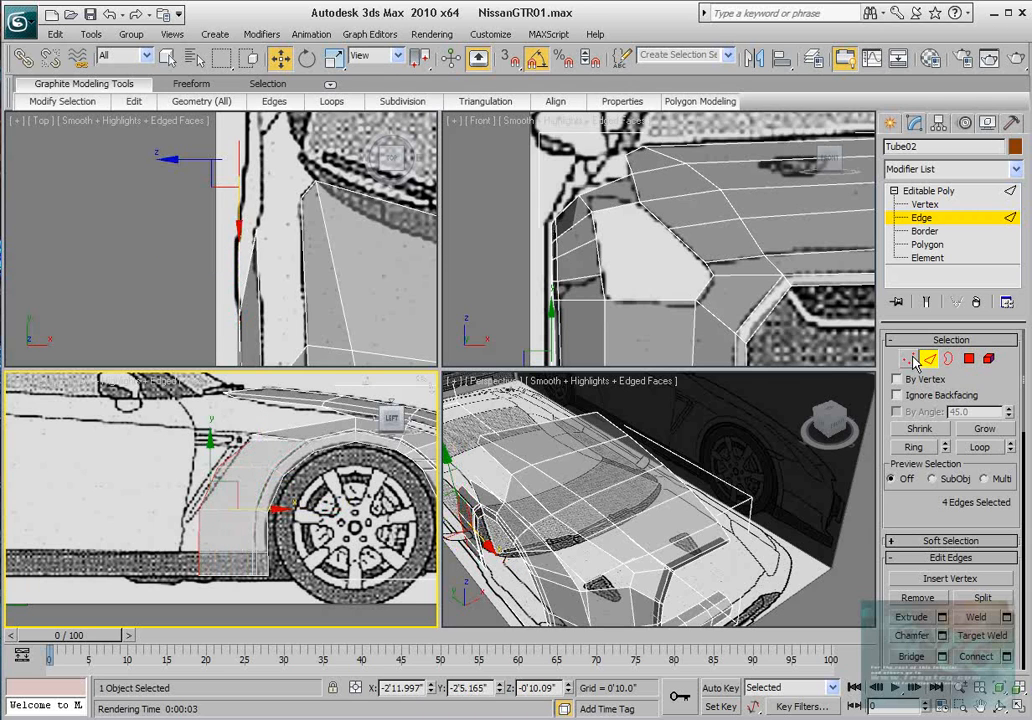
Target-weld the extruded strip's top vertex to the fender's rear upper vertex at the side vent's upper corner.
{"action": "left_click", "coordinate": [910, 360]}
{"action": "scroll", "coordinate": [170, 545], "scroll_direction": "up", "scroll_amount": 4}
{"action": "left_click", "coordinate": [190, 511]}
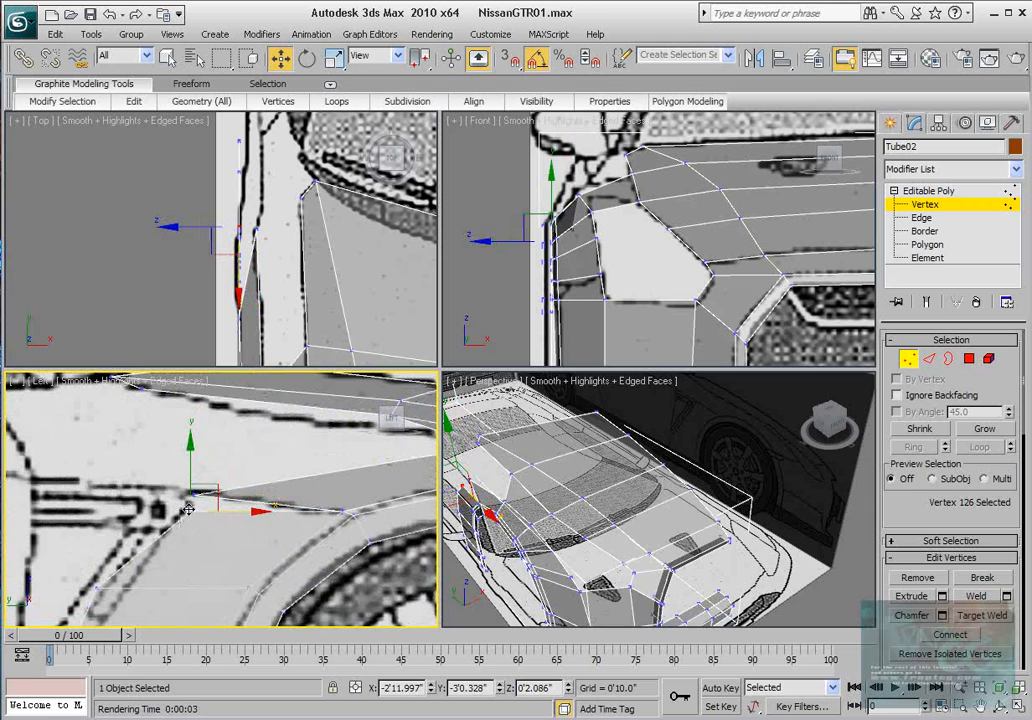
{"action": "right_click", "coordinate": [187, 508]}
{"action": "left_click", "coordinate": [148, 624]}
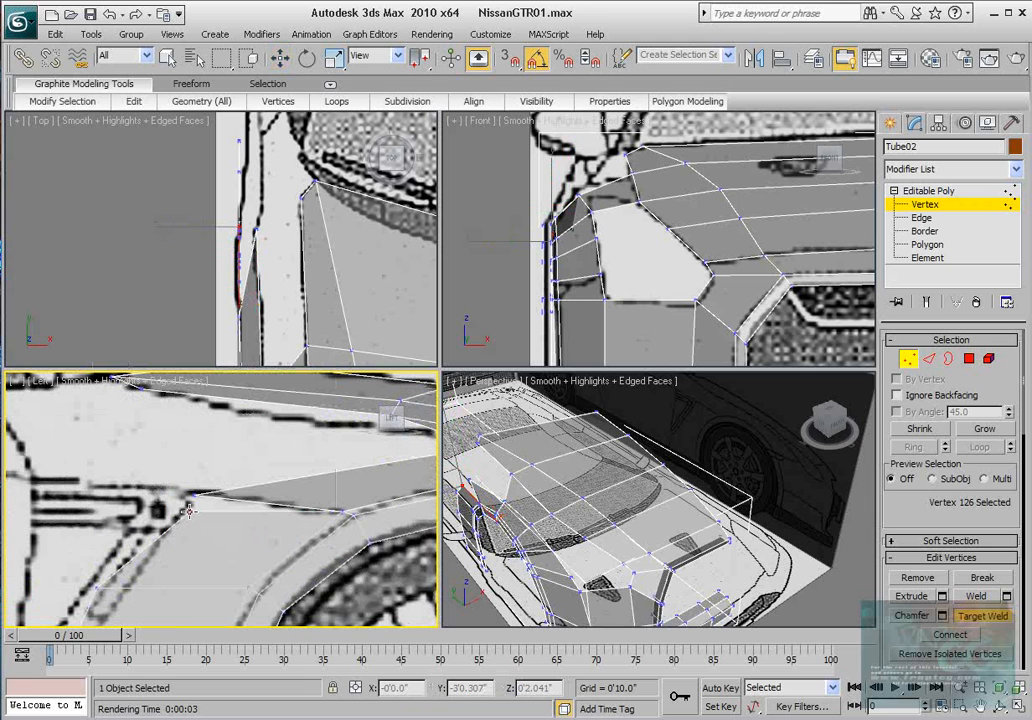
{"action": "left_click", "coordinate": [196, 495]}
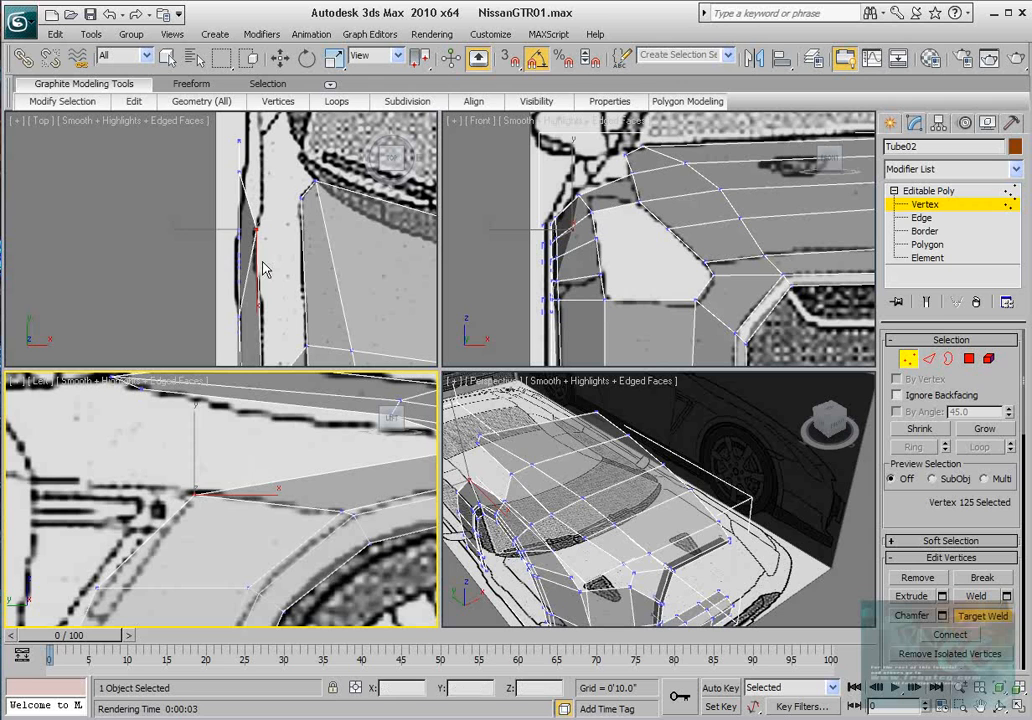
{"action": "left_click", "coordinate": [984, 616]}
Select the extruded strip's rear vertices and move them inward in the Top view to follow the body outline.
{"action": "middle_click_drag", "start_coordinate": [384, 245], "coordinate": [392, 277]}
{"action": "scroll", "coordinate": [140, 525], "scroll_direction": "down", "scroll_amount": 5}
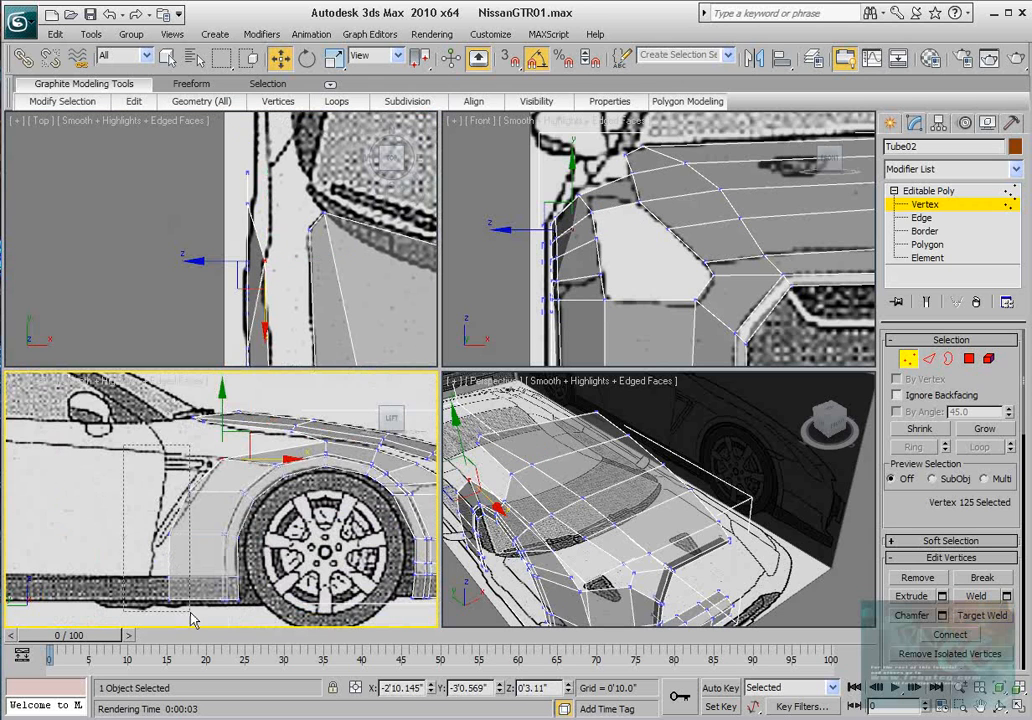
{"action": "left_click_drag", "start_coordinate": [228, 240], "coordinate": [278, 226]}
Reposition the strip's middle rear vertex against the side vent and raise the matching row of three wheel arch vertices in the Left view.
{"action": "scroll", "coordinate": [173, 516], "scroll_direction": "up", "scroll_amount": 4}
{"action": "left_click_drag", "start_coordinate": [134, 458], "coordinate": [198, 472]}
{"action": "middle_click_drag", "start_coordinate": [157, 548], "coordinate": [205, 457]}
{"action": "left_click_drag", "start_coordinate": [150, 464], "coordinate": [158, 500]}
{"action": "left_click_drag", "start_coordinate": [245, 507], "coordinate": [315, 480]}
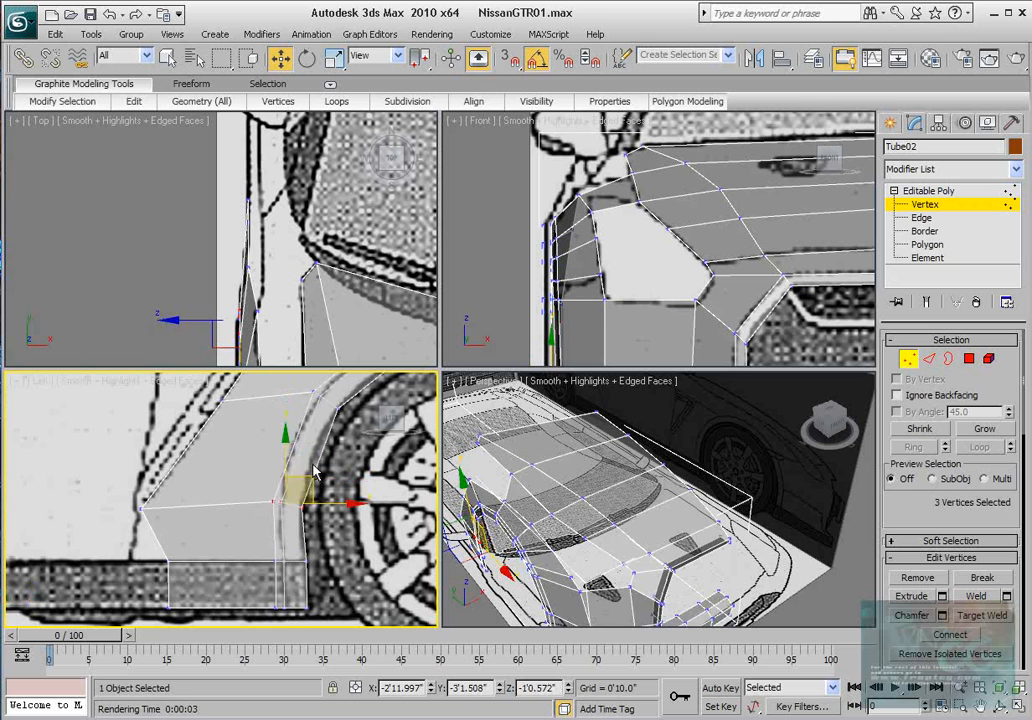
{"action": "scroll", "coordinate": [58, 463], "scroll_direction": "down", "scroll_amount": 3}
{"action": "scroll", "coordinate": [218, 475], "scroll_direction": "up", "scroll_amount": 4}
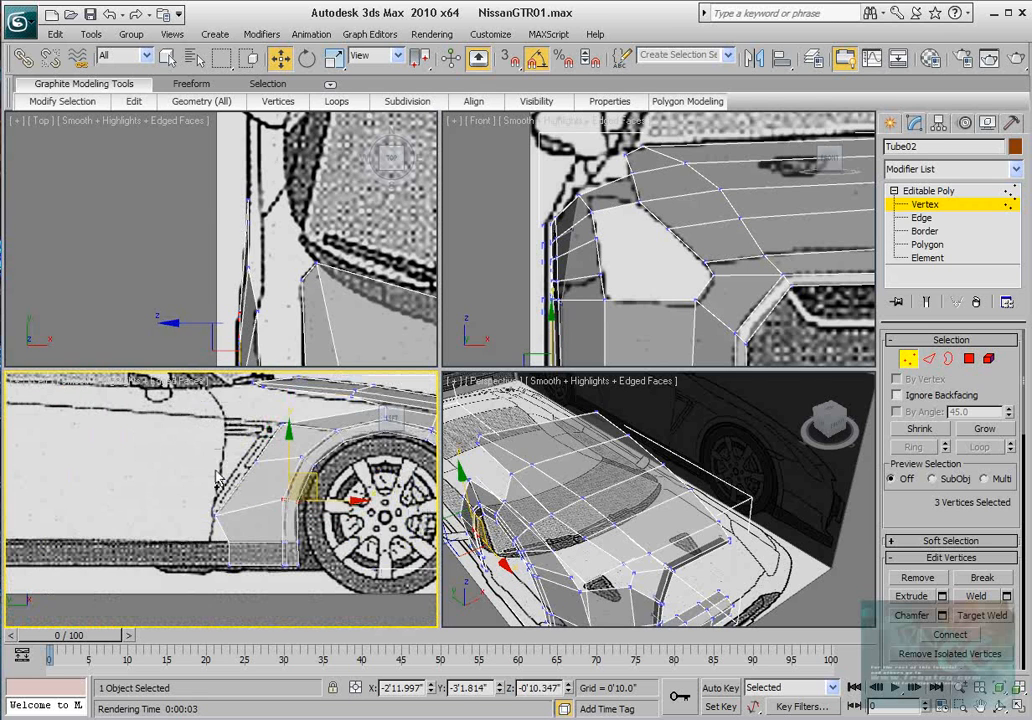
Move the middle rear vertex onto the side vent's front edge and the lower two rear vertices back to the door's front line.
{"action": "left_click", "coordinate": [214, 511]}
{"action": "scroll", "coordinate": [262, 490], "scroll_direction": "up", "scroll_amount": 5}
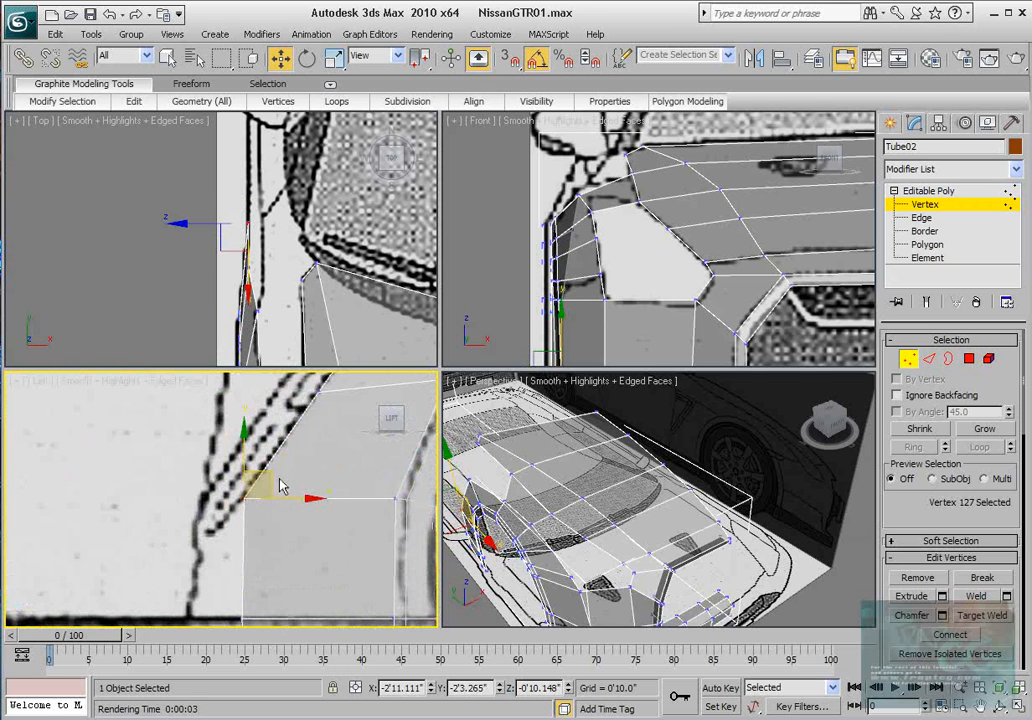
{"action": "middle_click_drag", "start_coordinate": [280, 485], "coordinate": [237, 467]}
{"action": "left_click_drag", "start_coordinate": [234, 462], "coordinate": [242, 454]}
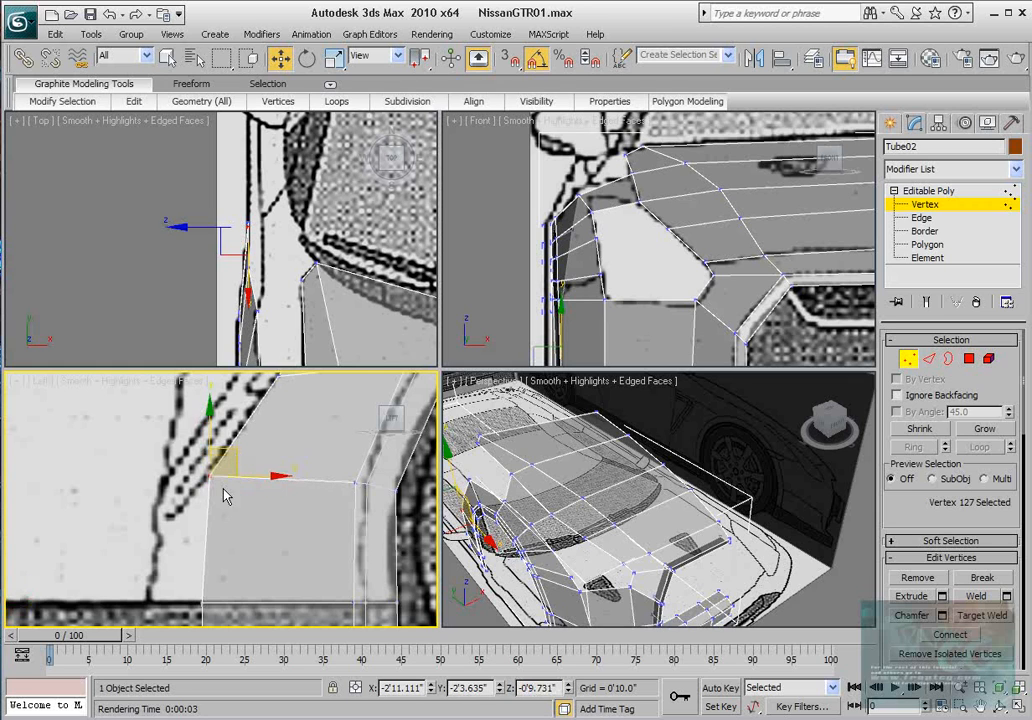
{"action": "scroll", "coordinate": [232, 497], "scroll_direction": "down", "scroll_amount": 2}
{"action": "left_click_drag", "start_coordinate": [168, 555], "coordinate": [215, 578]}
{"action": "scroll", "coordinate": [203, 537], "scroll_direction": "down", "scroll_amount": 5}
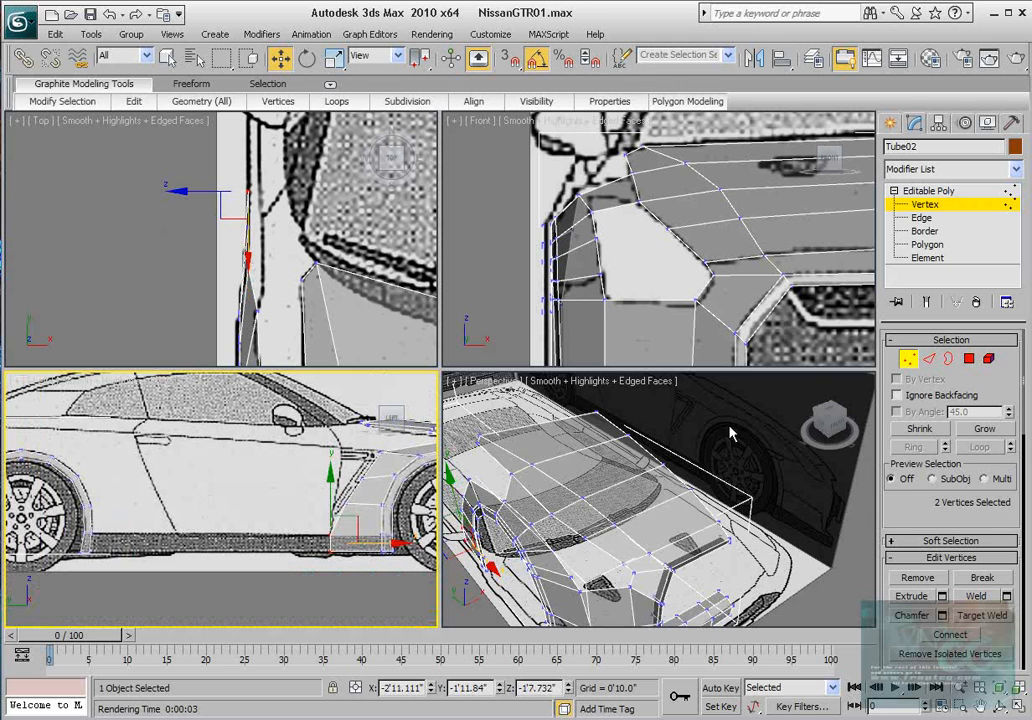
Bridge the fender's three lower rear edges to the three front edges of the rear wheel arch to form the lower side panel.
{"action": "left_click", "coordinate": [929, 358]}
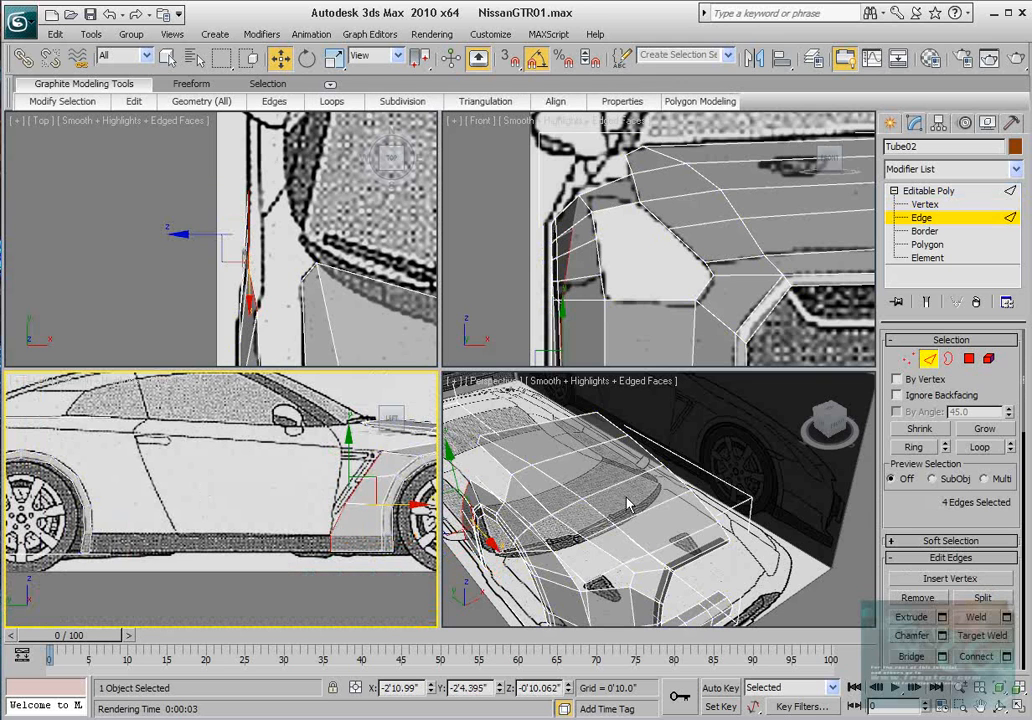
{"action": "left_click", "coordinate": [331, 540]}
{"action": "left_click", "coordinate": [334, 523], "text": "ctrl"}
{"action": "left_click", "coordinate": [343, 500], "text": "ctrl"}
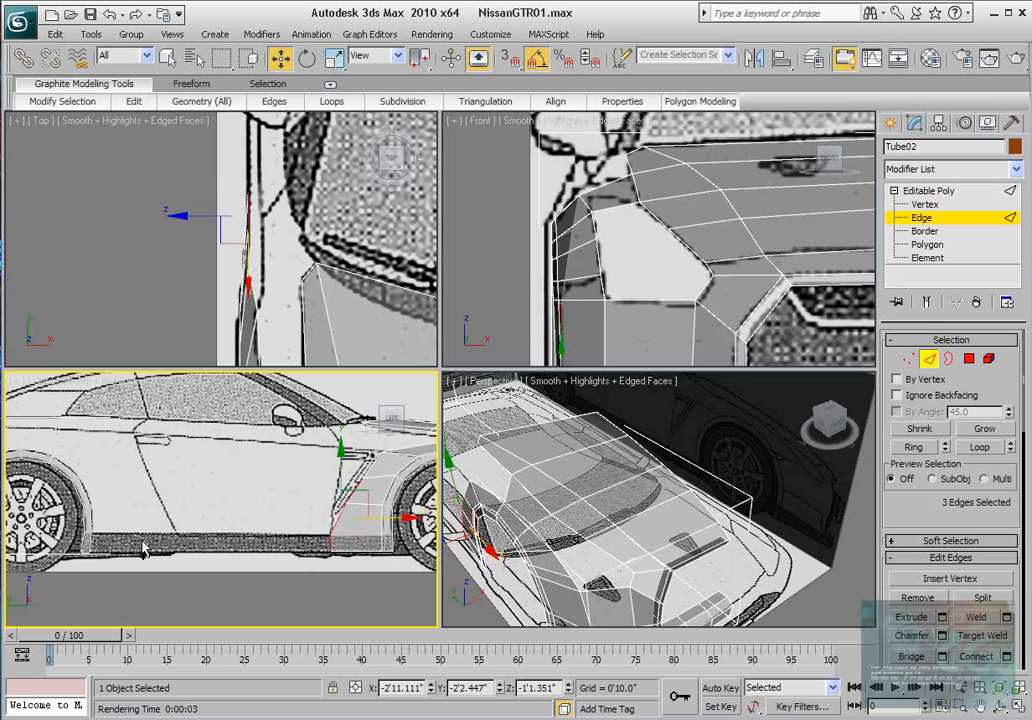
{"action": "left_click", "coordinate": [89, 541], "text": "ctrl"}
{"action": "left_click", "coordinate": [92, 516], "text": "ctrl"}
{"action": "left_click", "coordinate": [87, 494], "text": "ctrl"}
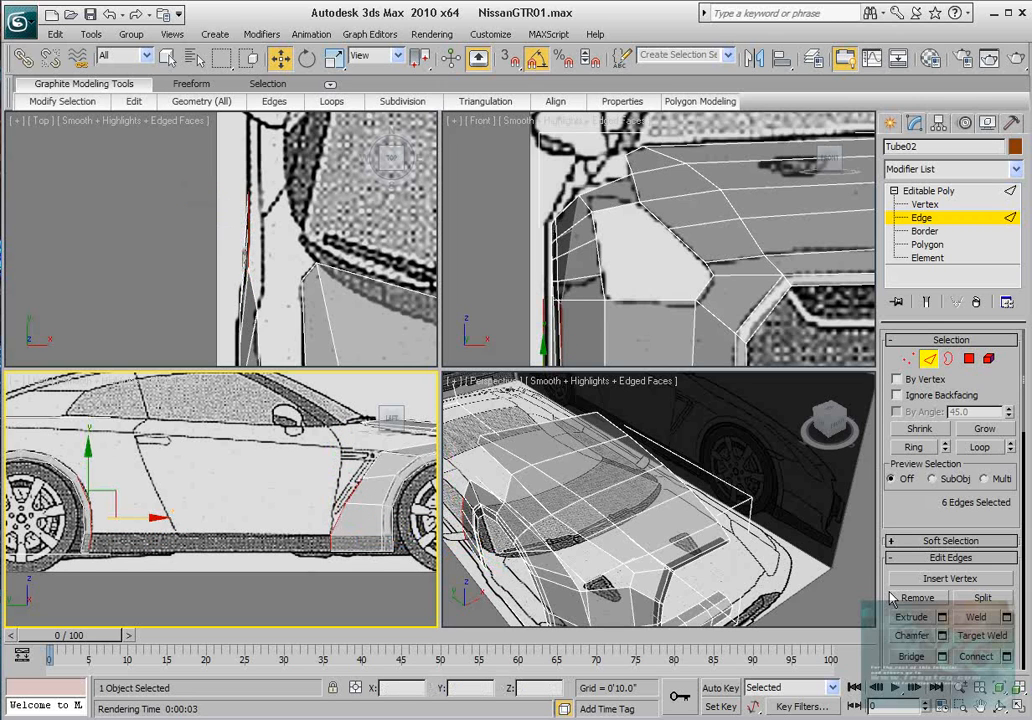
{"action": "left_click", "coordinate": [930, 658]}
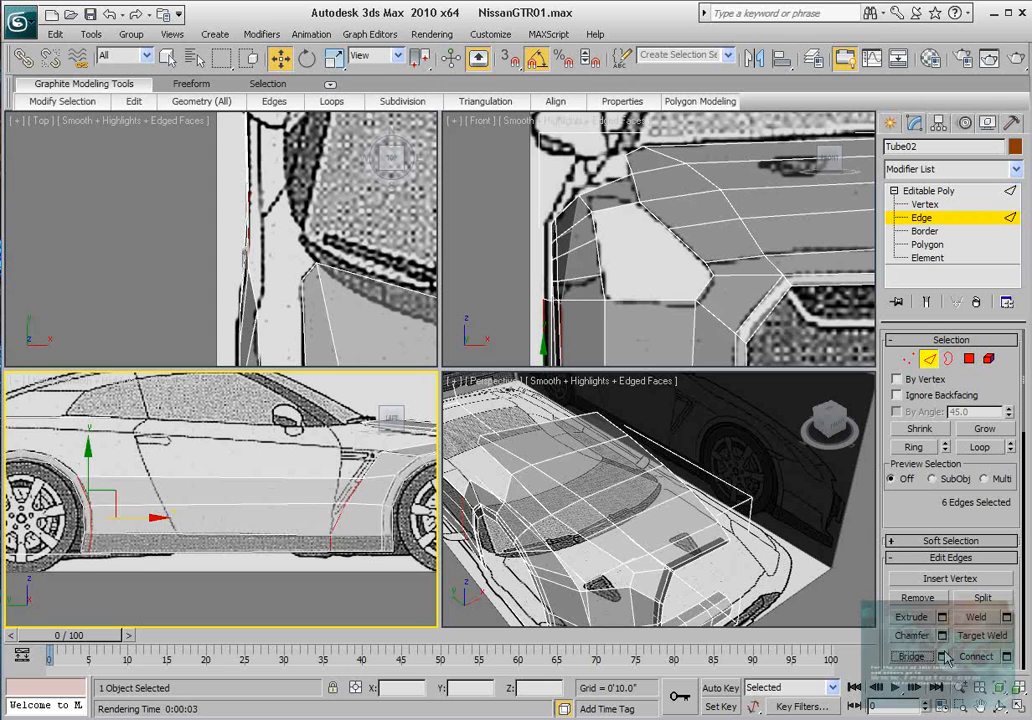
Ring-select the upright edges just above the sill and connect them with 1 segment and a slide of -18.
{"action": "left_click", "coordinate": [908, 360]}
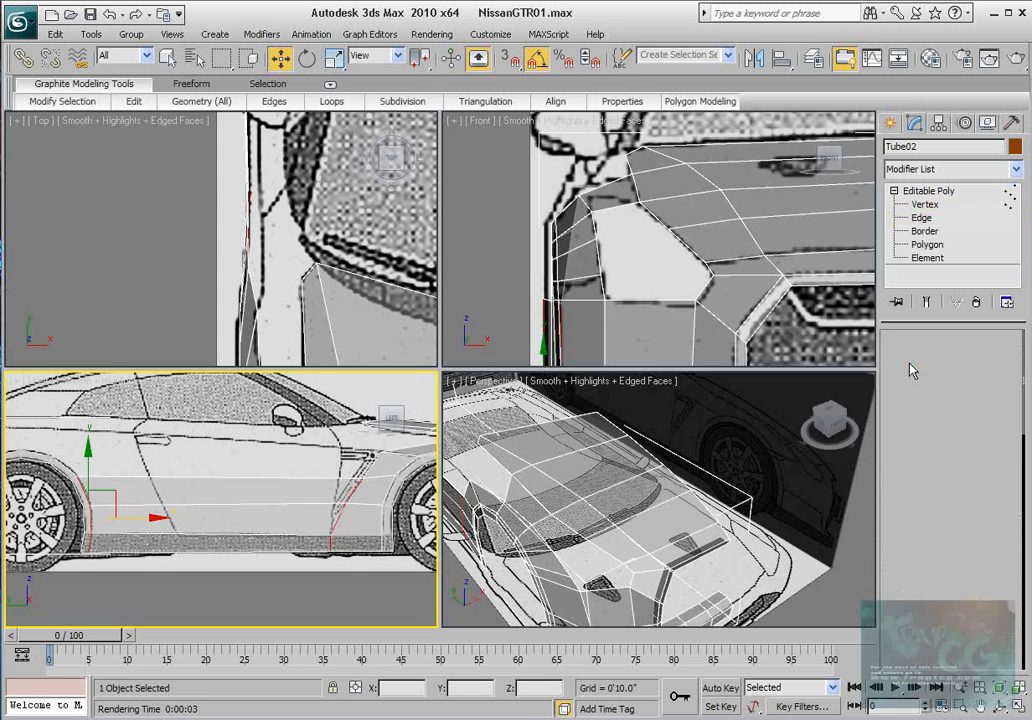
{"action": "scroll", "coordinate": [365, 566], "scroll_direction": "up", "scroll_amount": 6}
{"action": "scroll", "coordinate": [365, 566], "scroll_direction": "down", "scroll_amount": 3}
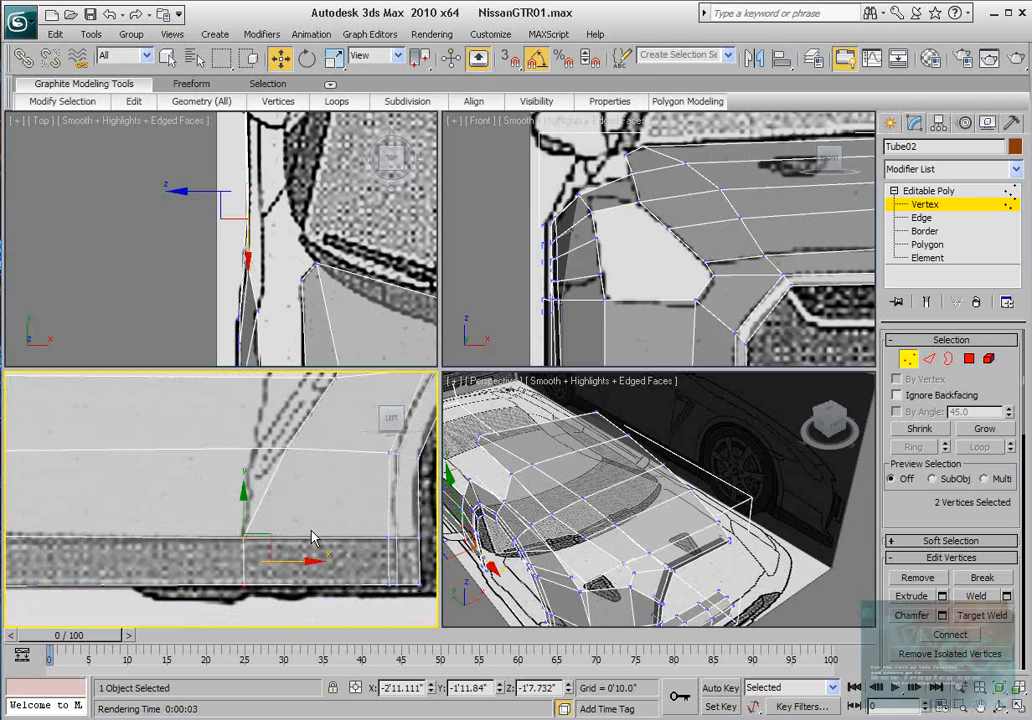
{"action": "left_click", "coordinate": [928, 364]}
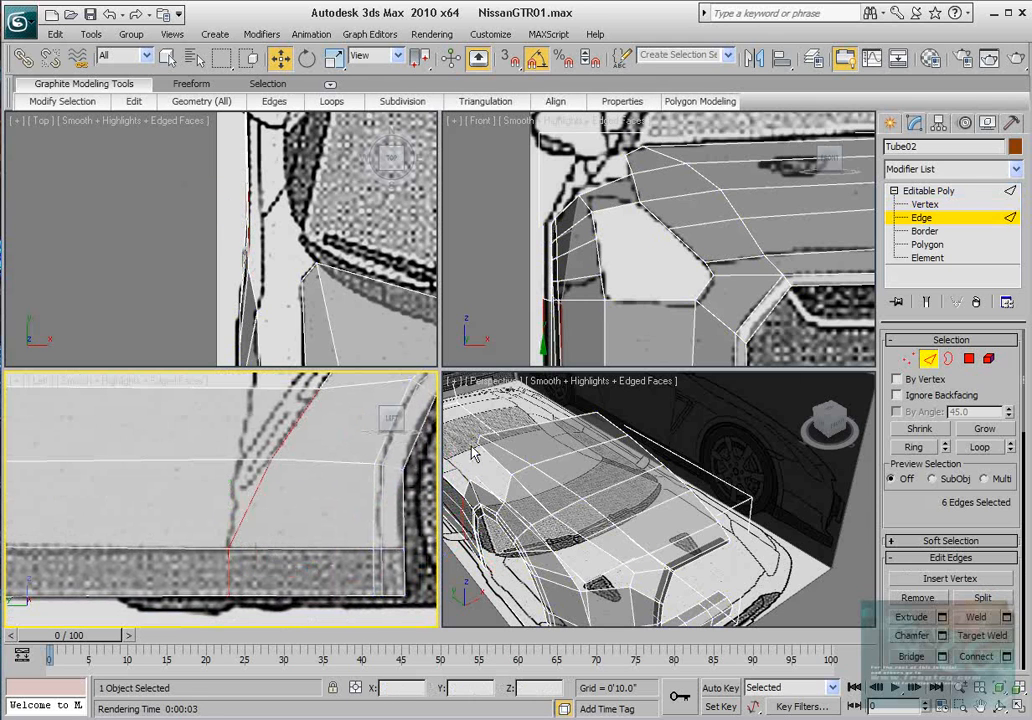
{"action": "left_click", "coordinate": [328, 398]}
{"action": "left_click", "coordinate": [913, 448]}
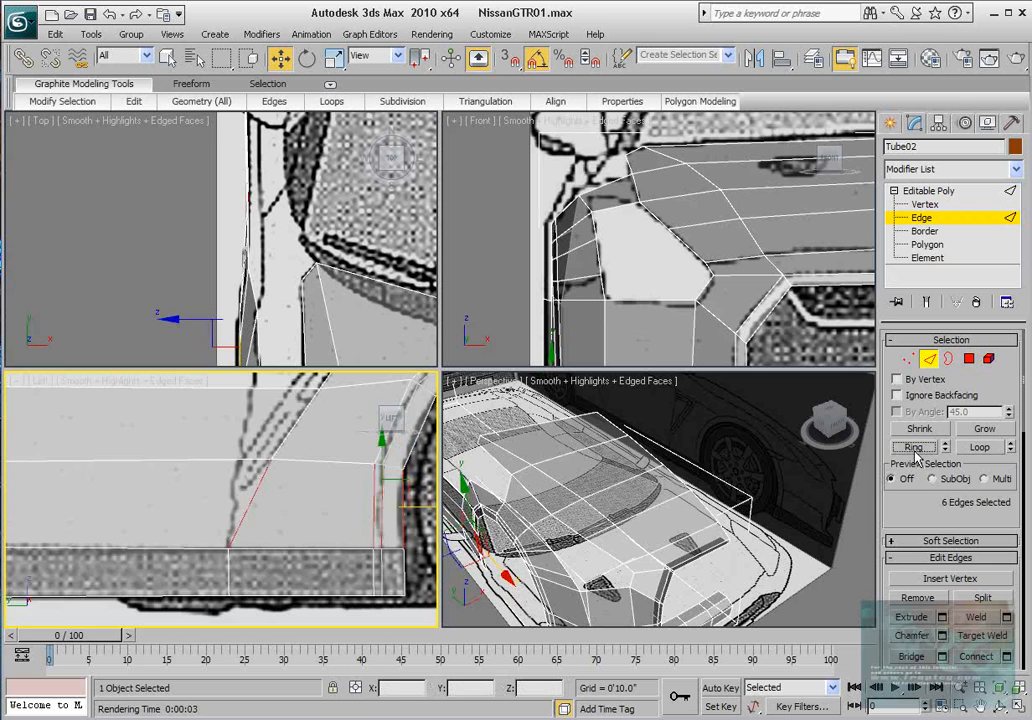
{"action": "mouse_move", "coordinate": [352, 518]}
{"action": "middle_mouse_down"}
{"action": "mouse_move", "coordinate": [362, 516]}
{"action": "mouse_move", "coordinate": [335, 528]}
{"action": "middle_mouse_up"}
{"action": "scroll", "coordinate": [350, 522], "scroll_direction": "down", "scroll_amount": 3}
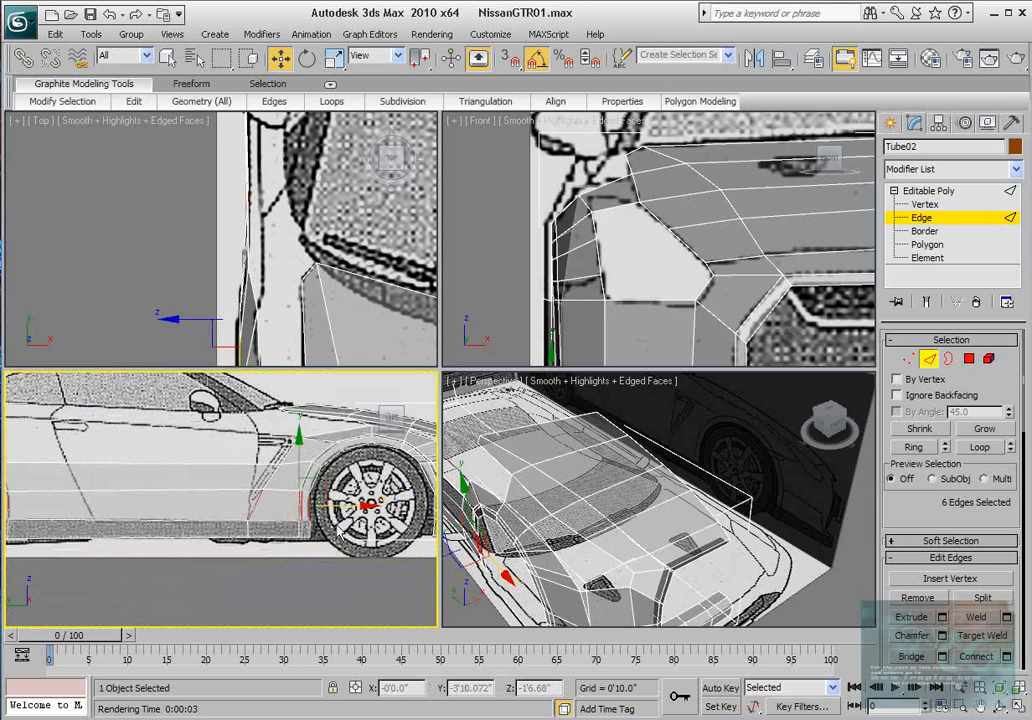
{"action": "scroll", "coordinate": [335, 524], "scroll_direction": "up", "scroll_amount": 2}
{"action": "right_click", "coordinate": [334, 513]}
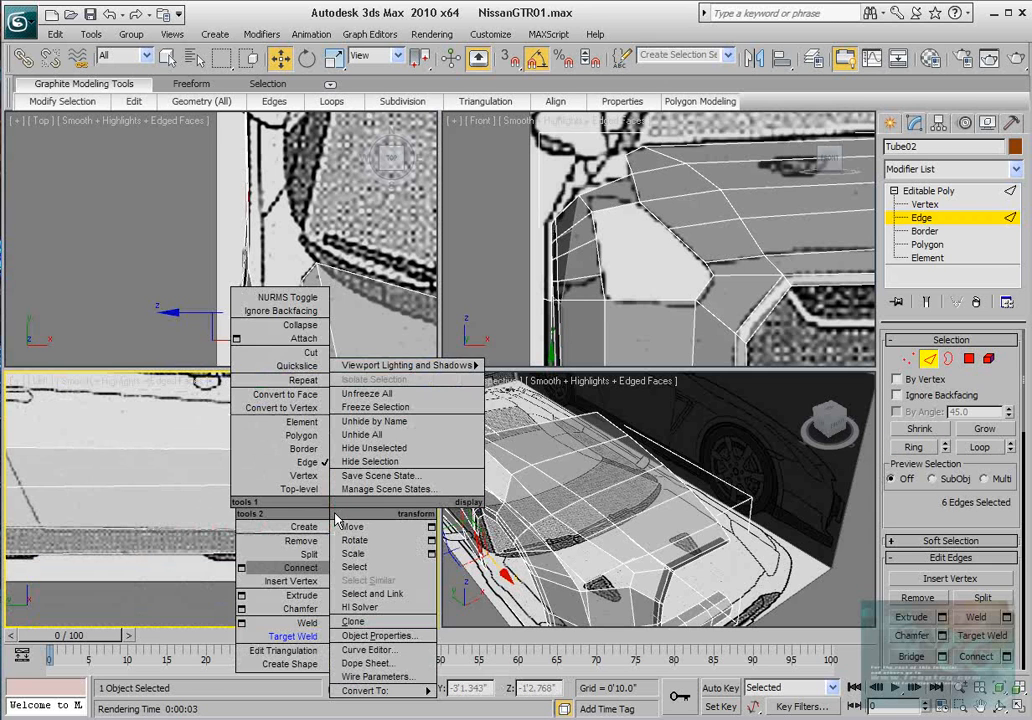
{"action": "left_click", "coordinate": [241, 571]}
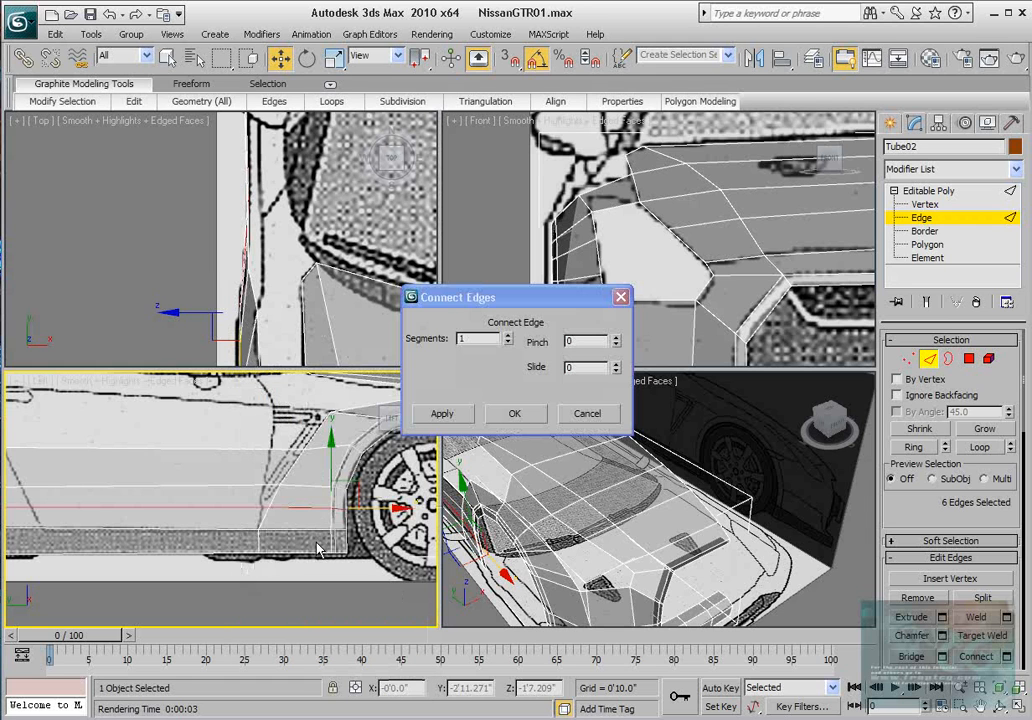
{"action": "scroll", "coordinate": [279, 546], "scroll_direction": "up", "scroll_amount": 4}
{"action": "scroll", "coordinate": [276, 540], "scroll_direction": "down", "scroll_amount": 2}
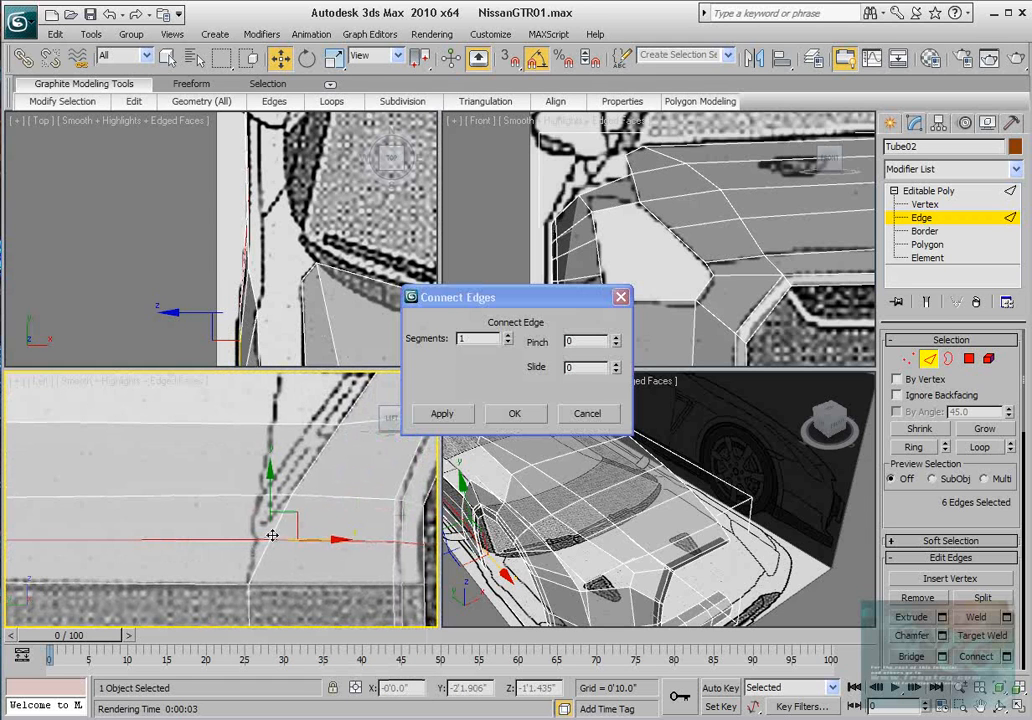
{"action": "left_click_drag", "start_coordinate": [617, 371], "coordinate": [612, 400]}
{"action": "left_click", "coordinate": [511, 414]}
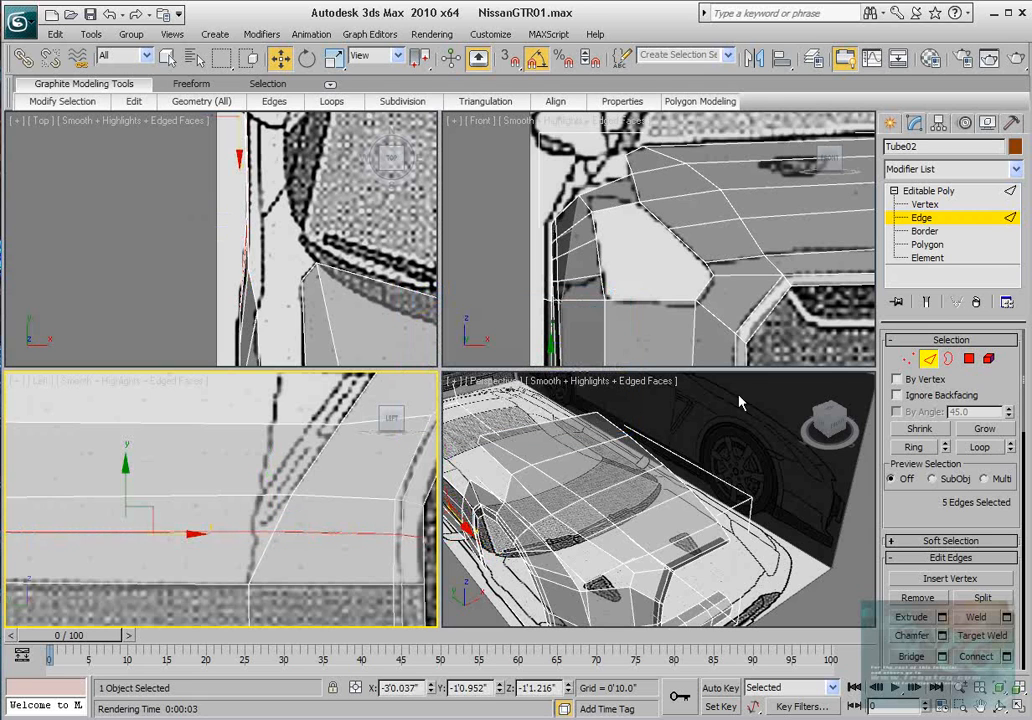
Move the new vertex beside the side vent so the fender's rear edge follows the vent line in the Left view.
{"action": "left_click", "coordinate": [908, 358]}
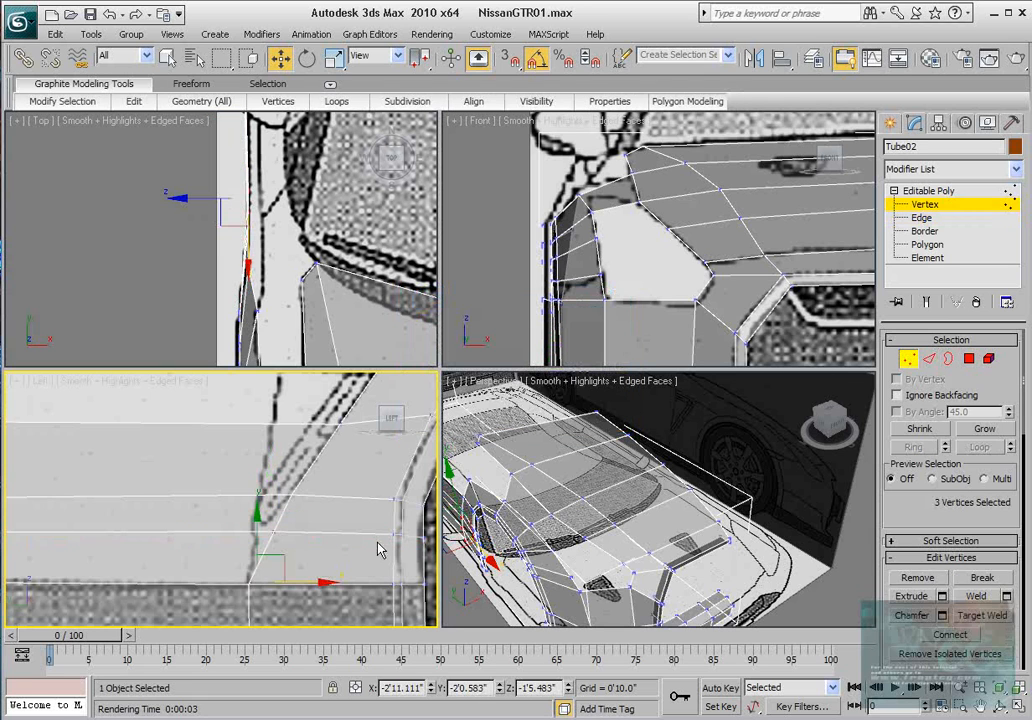
{"action": "left_click", "coordinate": [284, 538]}
{"action": "mouse_move", "coordinate": [286, 536]}
{"action": "left_mouse_down"}
{"action": "mouse_move", "coordinate": [306, 530]}
{"action": "mouse_move", "coordinate": [295, 530]}
{"action": "left_mouse_up"}
{"action": "left_click", "coordinate": [290, 496]}
{"action": "scroll", "coordinate": [322, 518], "scroll_direction": "down", "scroll_amount": 3}
{"action": "middle_click_drag", "start_coordinate": [330, 491], "coordinate": [394, 486]}
{"action": "scroll", "coordinate": [316, 509], "scroll_direction": "up", "scroll_amount": 3}
{"action": "scroll", "coordinate": [304, 501], "scroll_direction": "down", "scroll_amount": 2}
{"action": "middle_click_drag", "start_coordinate": [334, 509], "coordinate": [355, 495]}
Select the side panel's five horizontal edges and connect them with 1 segment and a slide of 97, close to the rear wheel arch.
{"action": "middle_click_drag", "start_coordinate": [290, 173], "coordinate": [292, 297]}
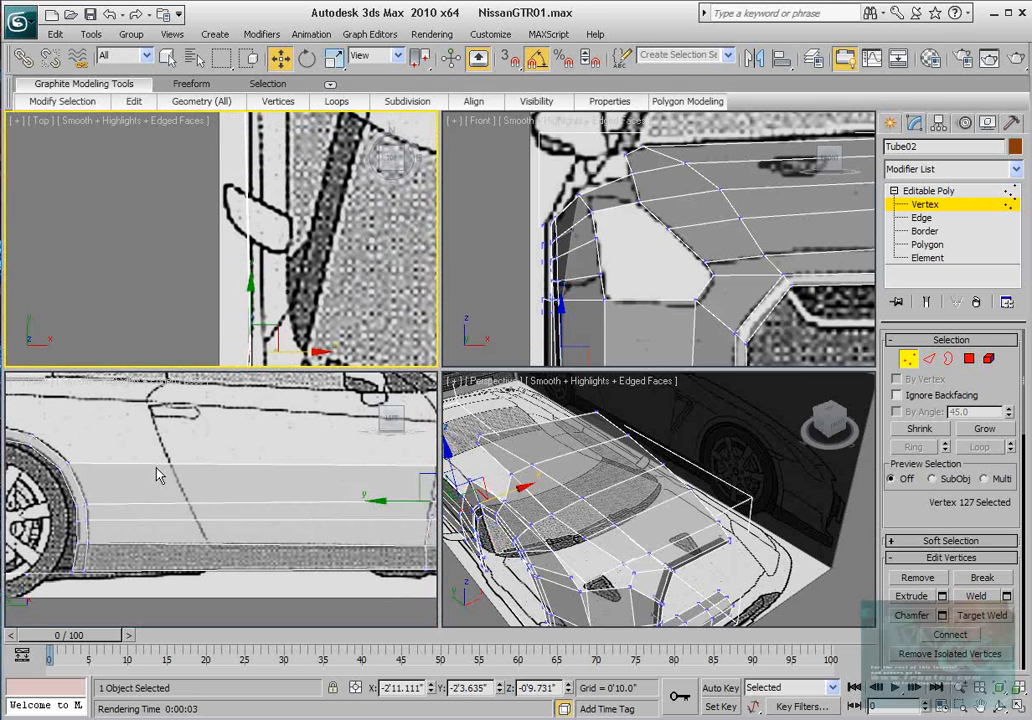
{"action": "middle_click_drag", "start_coordinate": [157, 475], "coordinate": [242, 455]}
{"action": "key", "text": "2"}
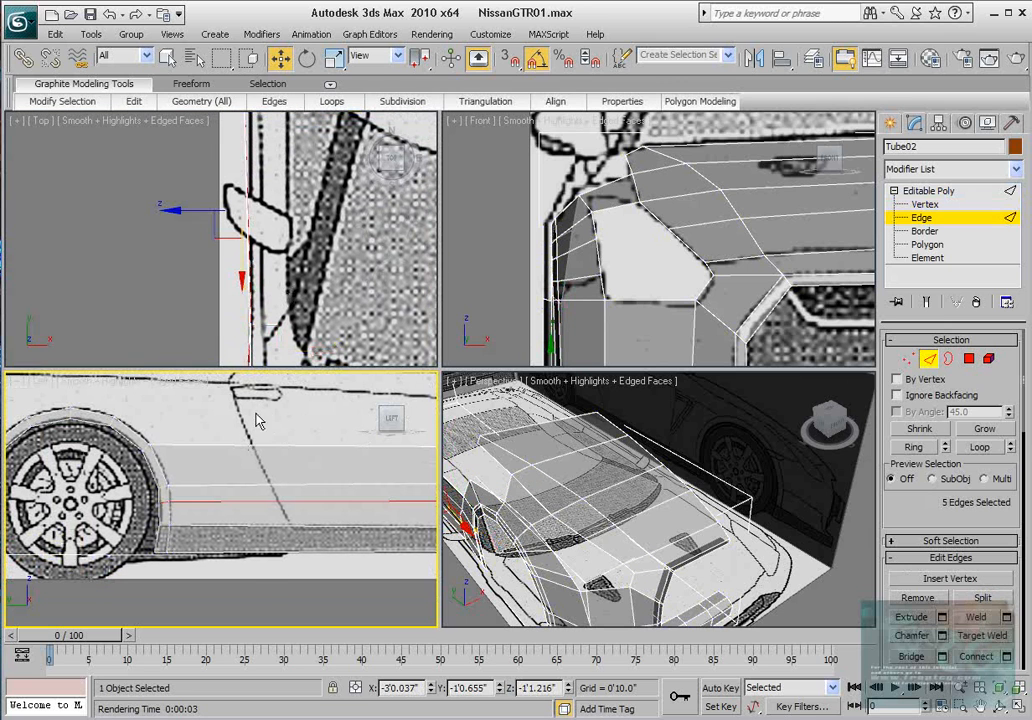
{"action": "left_click_drag", "start_coordinate": [256, 421], "coordinate": [264, 597]}
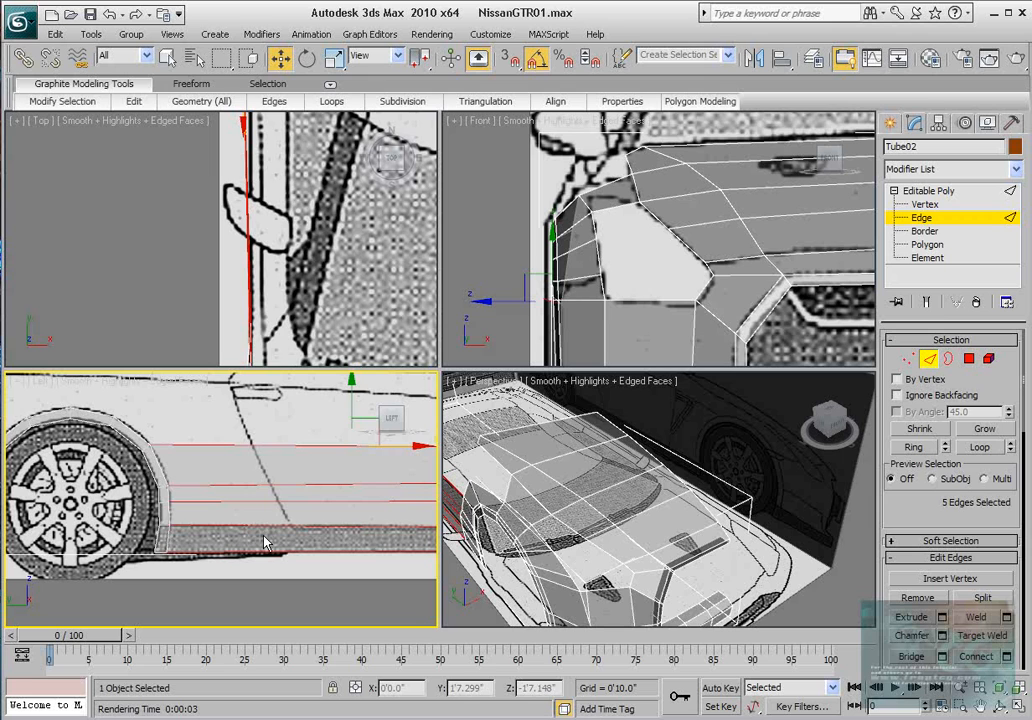
{"action": "middle_click_drag", "start_coordinate": [224, 520], "coordinate": [296, 516]}
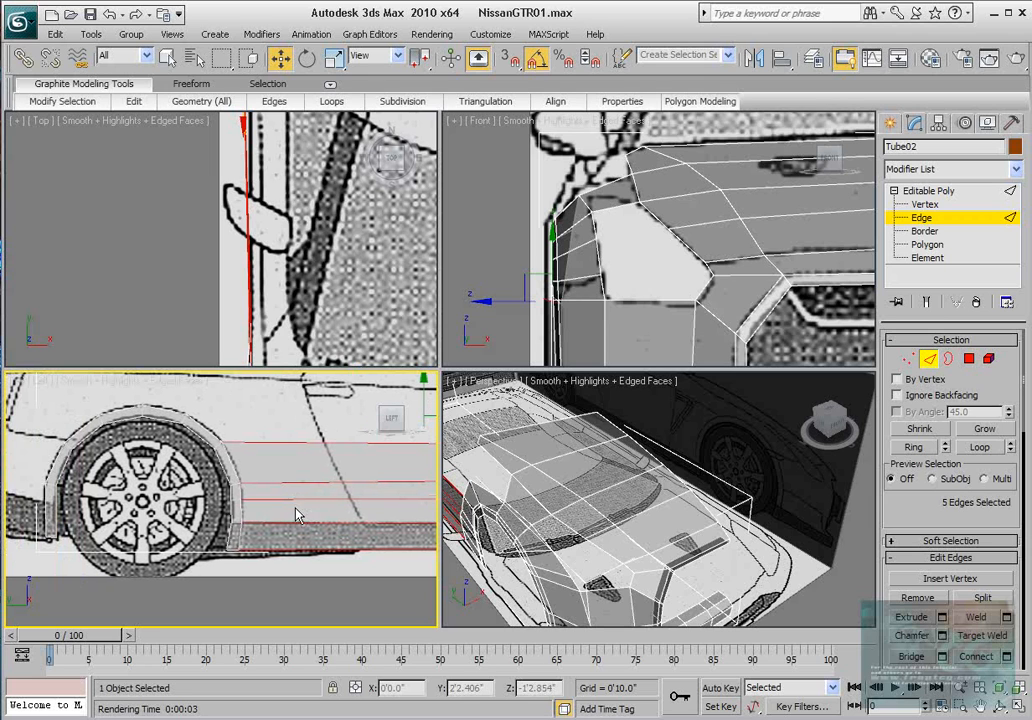
{"action": "left_click_drag", "start_coordinate": [949, 520], "coordinate": [920, 440]}
{"action": "left_click", "coordinate": [1007, 577]}
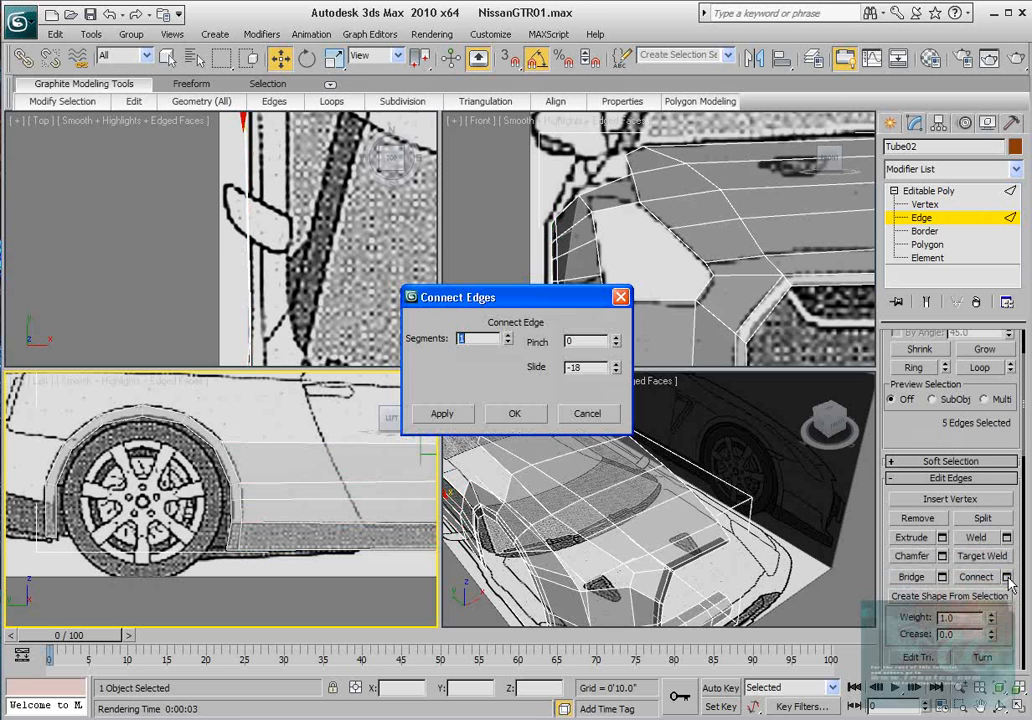
{"action": "left_click_drag", "start_coordinate": [617, 374], "coordinate": [569, 177]}
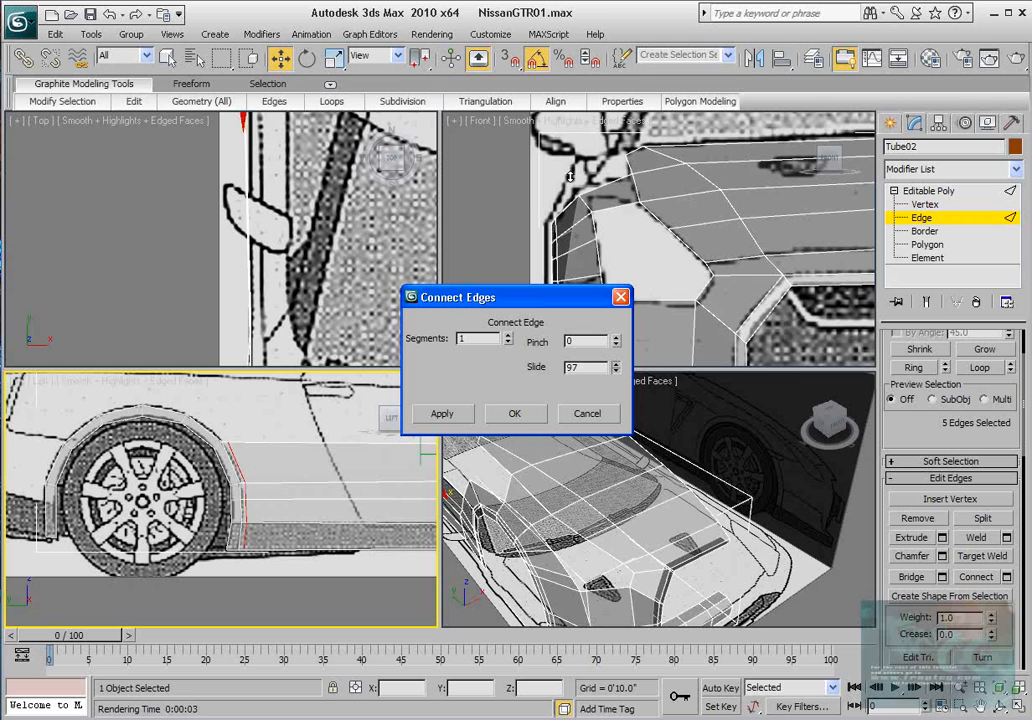
{"action": "left_click", "coordinate": [515, 411]}
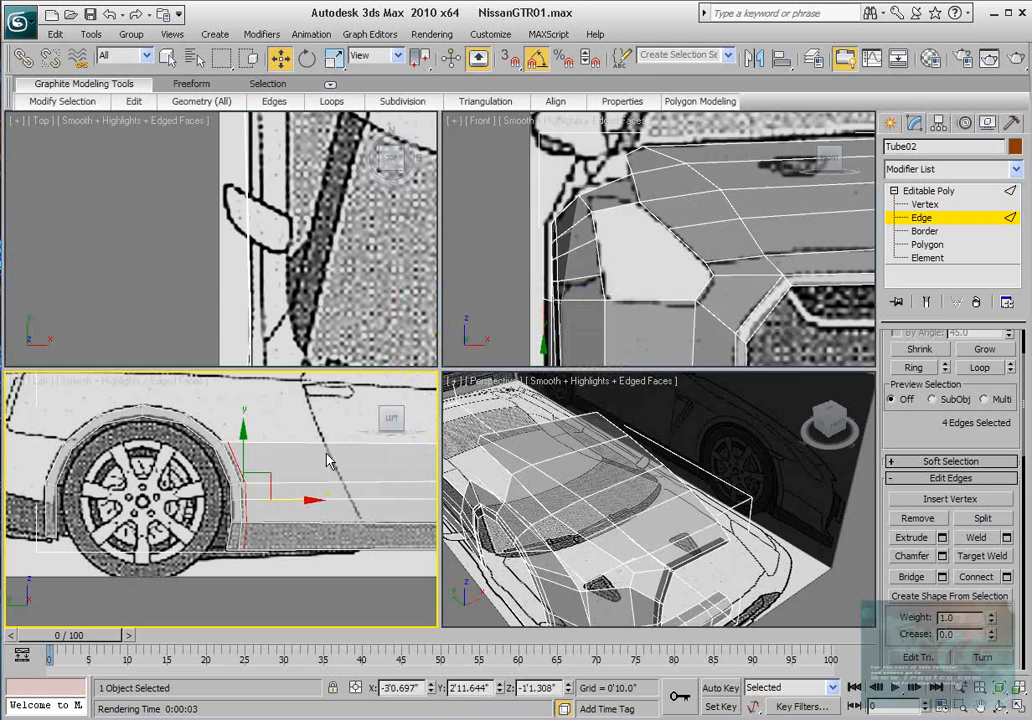
Move the new edge loop beside the rear wheel arch slightly inward in the Top view to match the body outline.
{"action": "middle_click_drag", "start_coordinate": [298, 225], "coordinate": [292, 328]}
{"action": "middle_click_drag", "start_coordinate": [262, 135], "coordinate": [248, 283]}
{"action": "scroll", "coordinate": [248, 285], "scroll_direction": "up", "scroll_amount": 3}
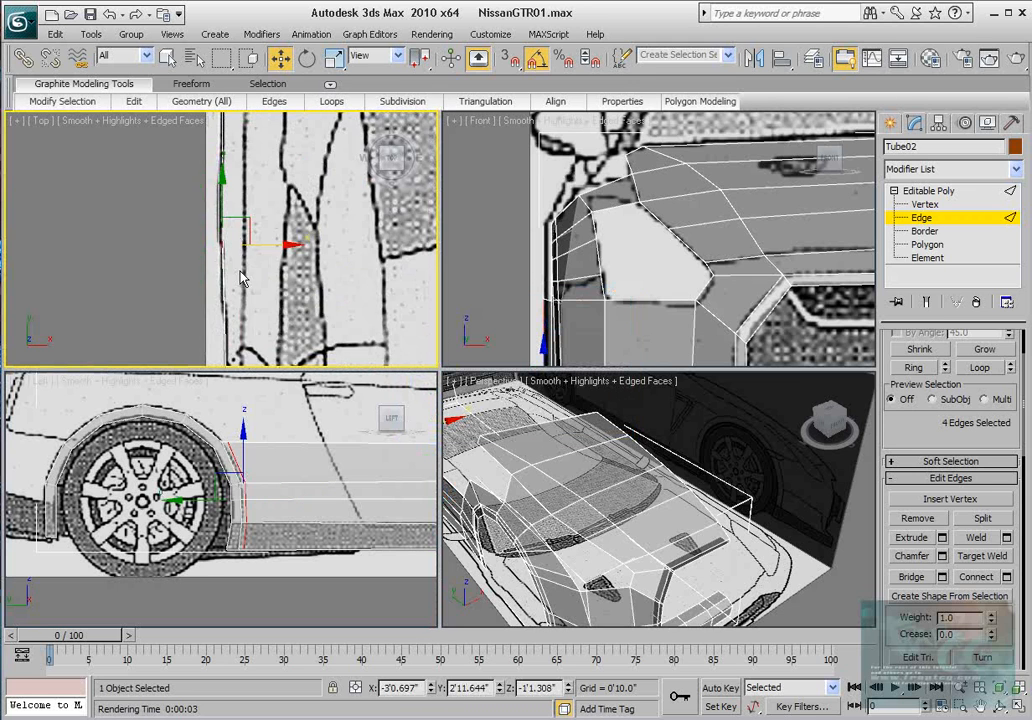
{"action": "scroll", "coordinate": [218, 262], "scroll_direction": "up", "scroll_amount": 2}
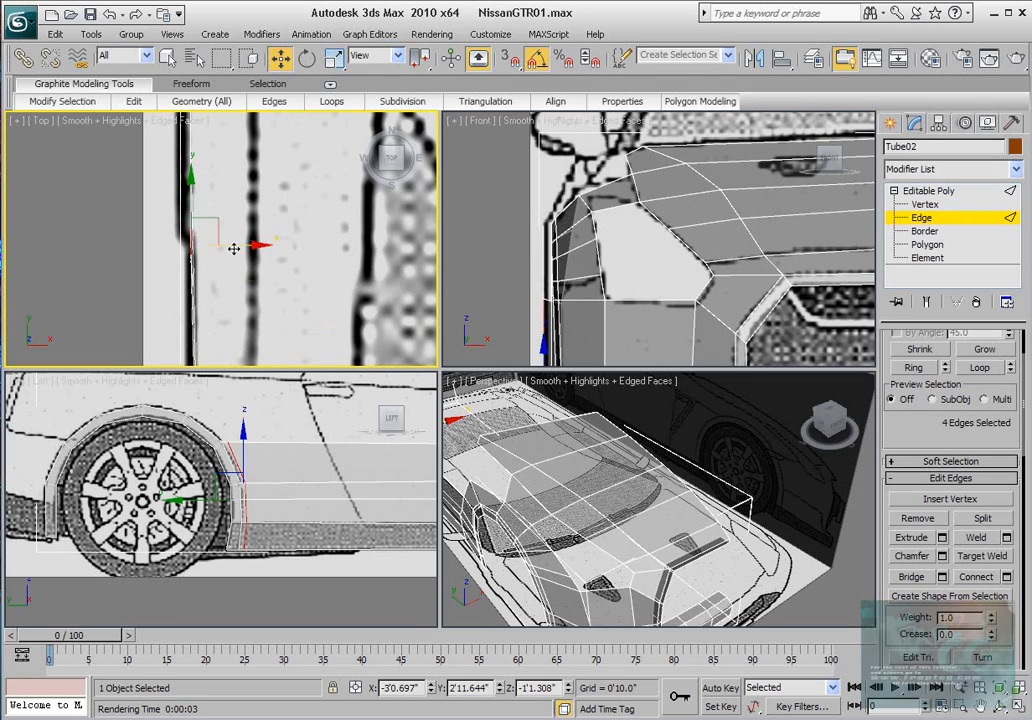
{"action": "left_click_drag", "start_coordinate": [233, 249], "coordinate": [236, 244]}
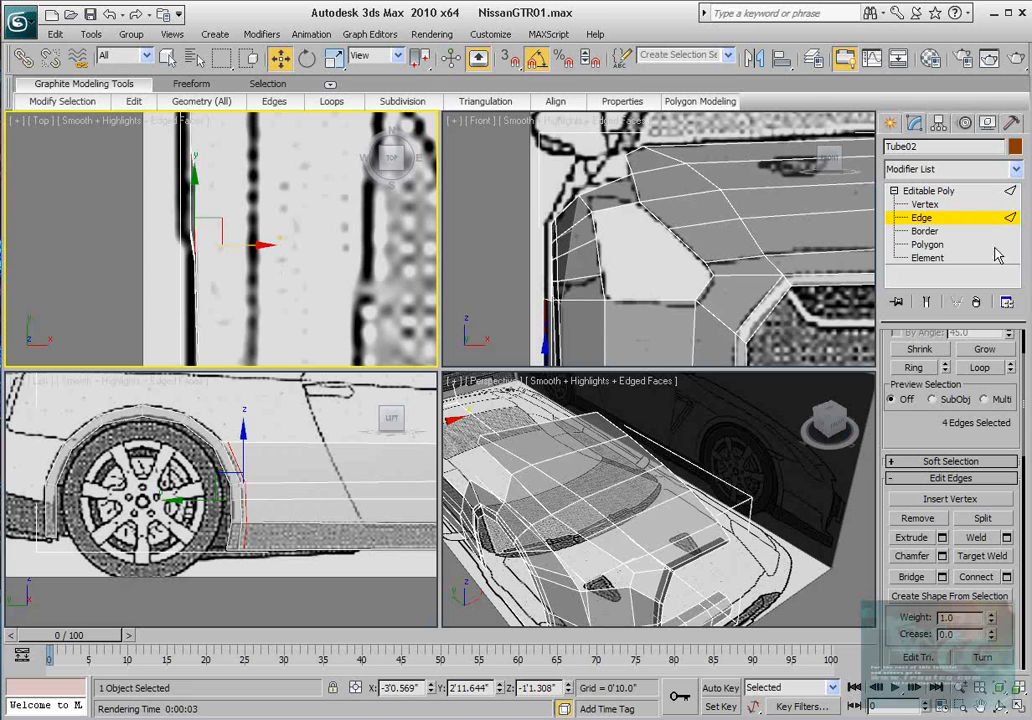
Select the rear wheel arch's inner and outer rim vertices, excluding the adjacent side panel loop, and move them slightly outward in the Top view.
{"action": "left_click", "coordinate": [928, 205]}
{"action": "middle_click_drag", "start_coordinate": [294, 553], "coordinate": [313, 568]}
{"action": "left_click_drag", "start_coordinate": [128, 592], "coordinate": [55, 424]}
{"action": "left_click_drag", "start_coordinate": [121, 400], "coordinate": [211, 468], "text": "ctrl"}
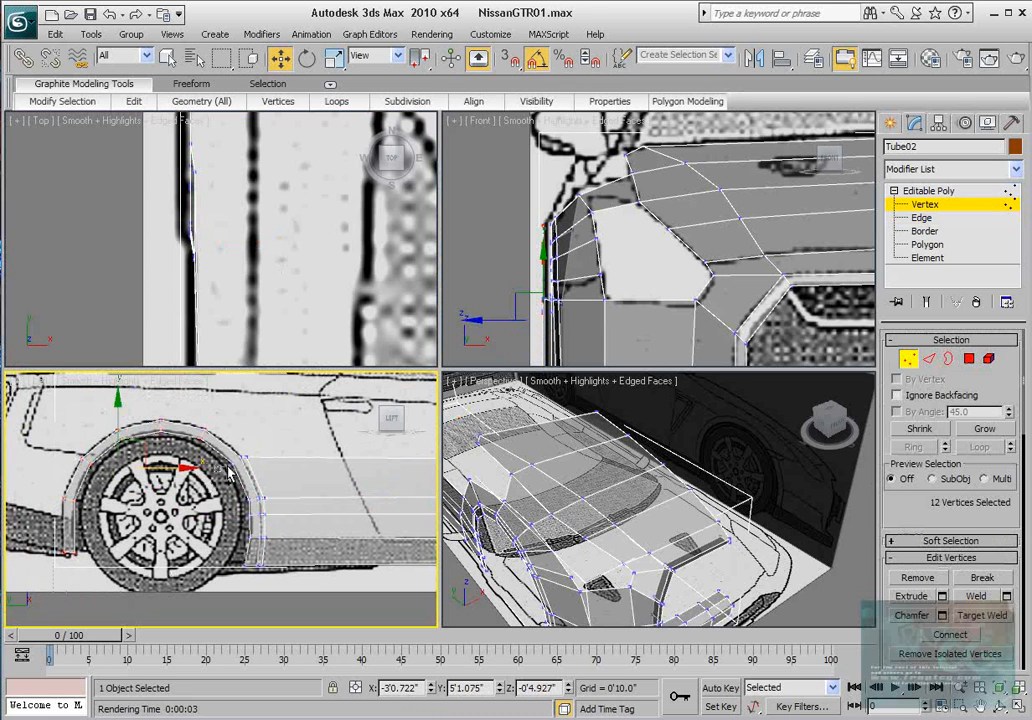
{"action": "left_click", "coordinate": [243, 457], "text": "ctrl"}
{"action": "scroll", "coordinate": [252, 519], "scroll_direction": "up", "scroll_amount": 3}
{"action": "middle_click_drag", "start_coordinate": [232, 457], "coordinate": [197, 506]}
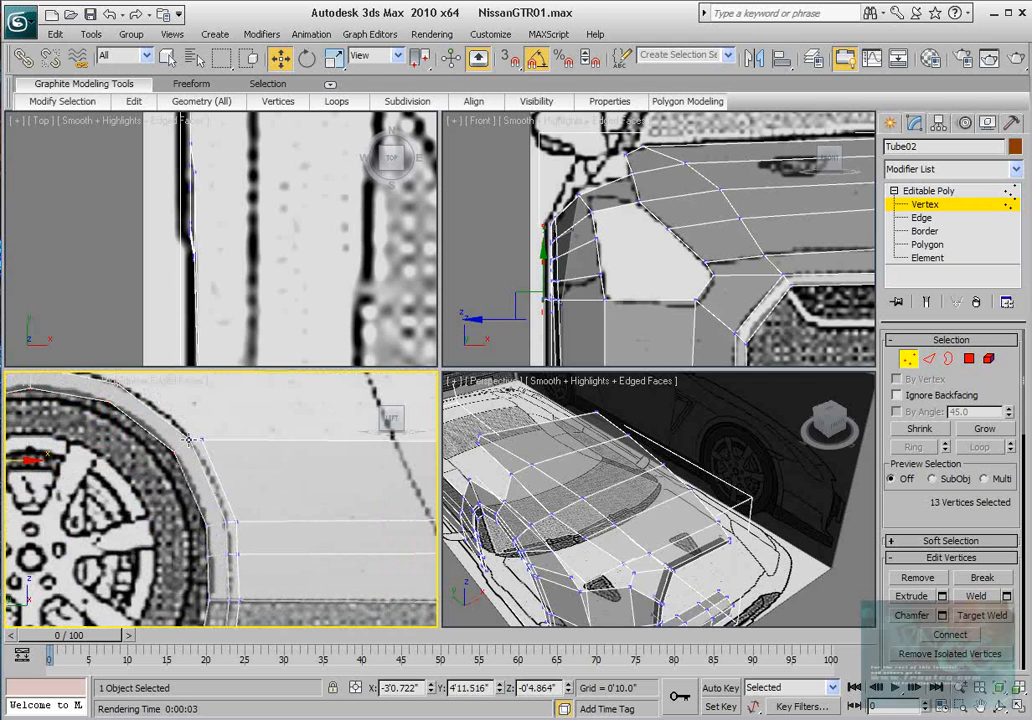
{"action": "left_click", "coordinate": [190, 440], "text": "ctrl"}
{"action": "left_click", "coordinate": [208, 523], "text": "ctrl"}
{"action": "left_click", "coordinate": [223, 523], "text": "ctrl"}
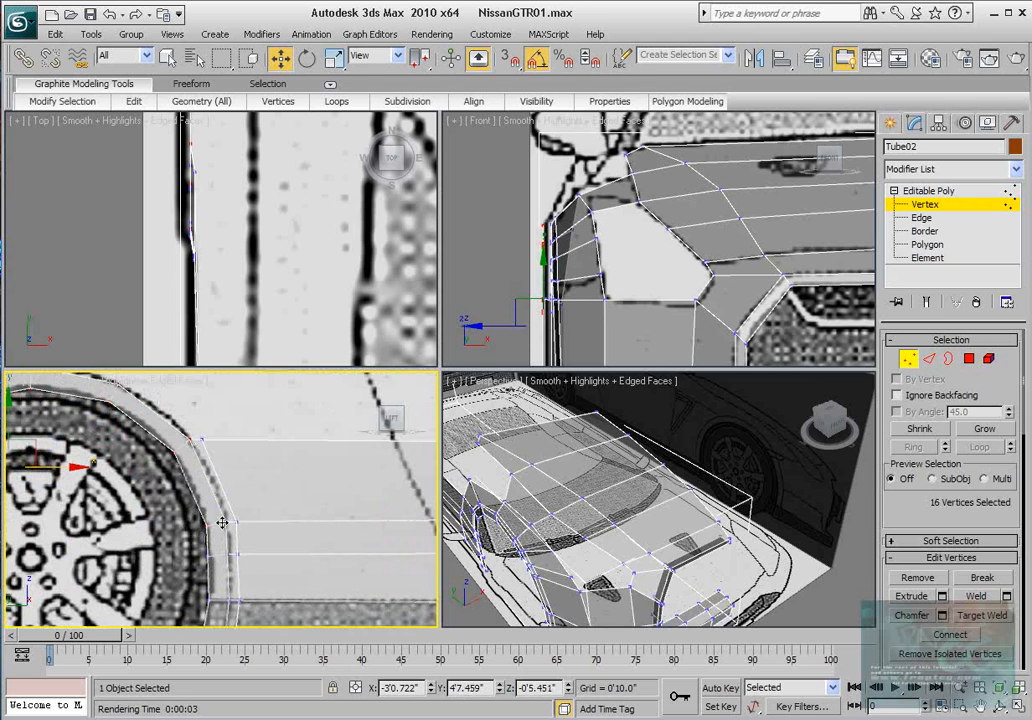
{"action": "left_click_drag", "start_coordinate": [190, 546], "coordinate": [231, 565], "text": "ctrl"}
{"action": "middle_click_drag", "start_coordinate": [230, 578], "coordinate": [243, 497]}
{"action": "left_click_drag", "start_coordinate": [208, 496], "coordinate": [246, 590], "text": "ctrl"}
{"action": "scroll", "coordinate": [219, 252], "scroll_direction": "down", "scroll_amount": 5}
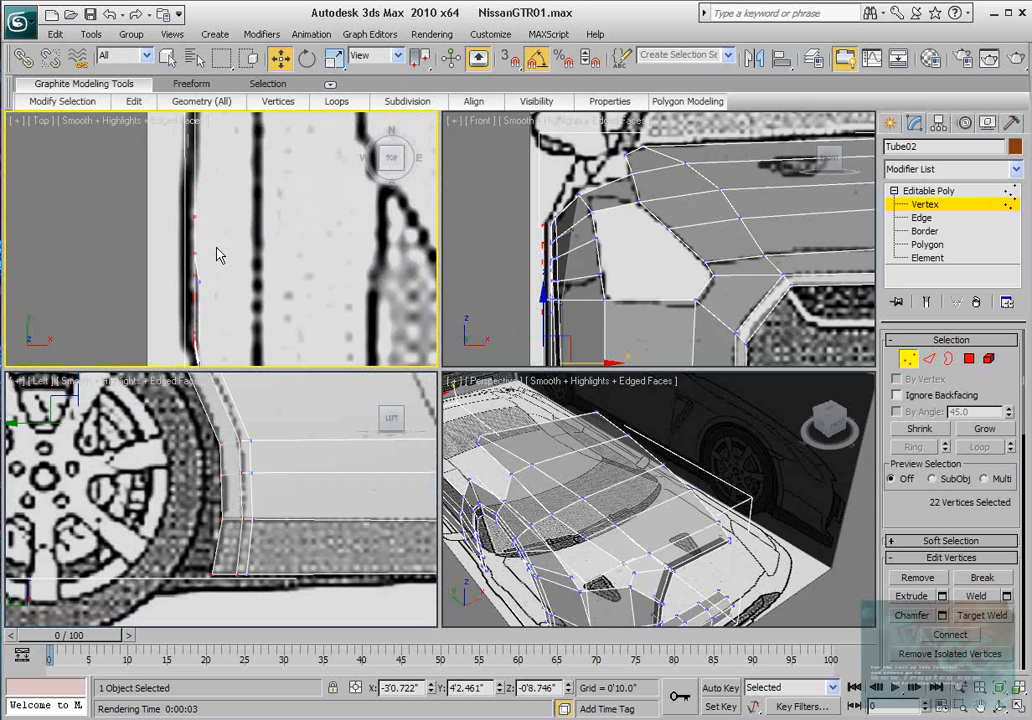
{"action": "left_click_drag", "start_coordinate": [249, 179], "coordinate": [246, 177]}
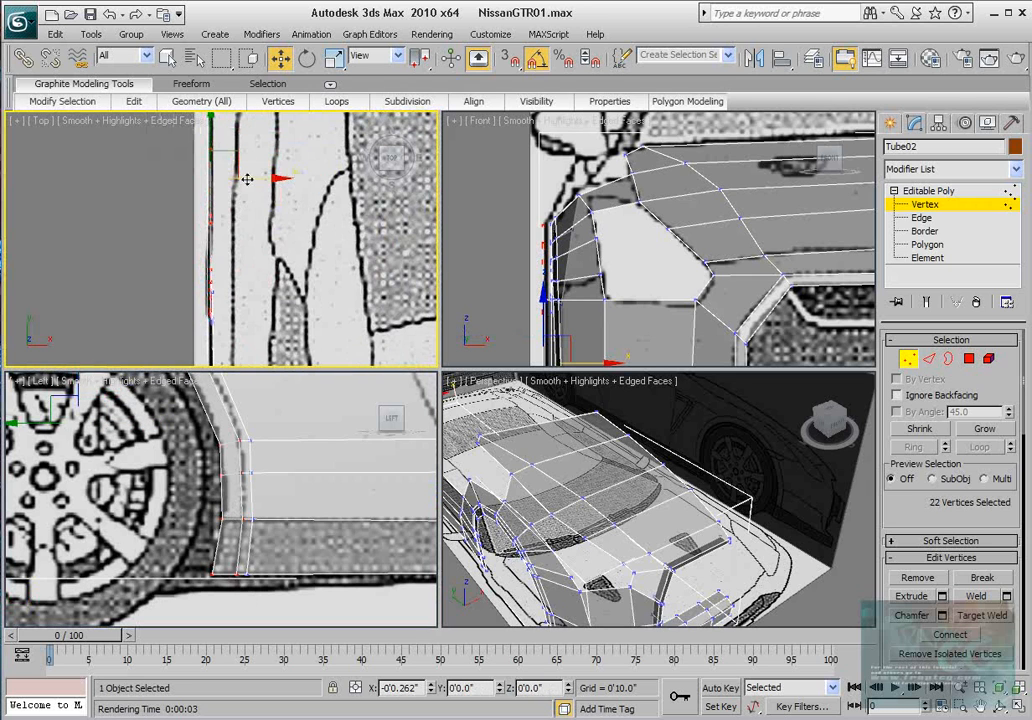
{"action": "scroll", "coordinate": [229, 453], "scroll_direction": "down", "scroll_amount": 2}
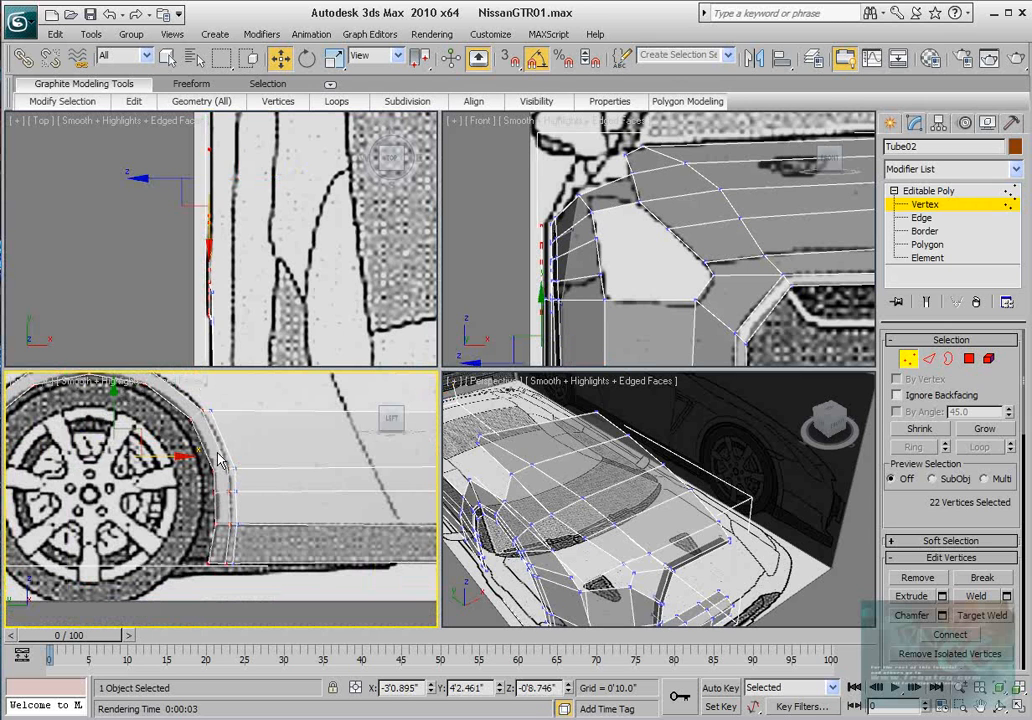
Move the vertex on the side vent's slanted edge slightly upward in the Left view to follow the blueprint line.
{"action": "scroll", "coordinate": [300, 562], "scroll_direction": "up", "scroll_amount": 3}
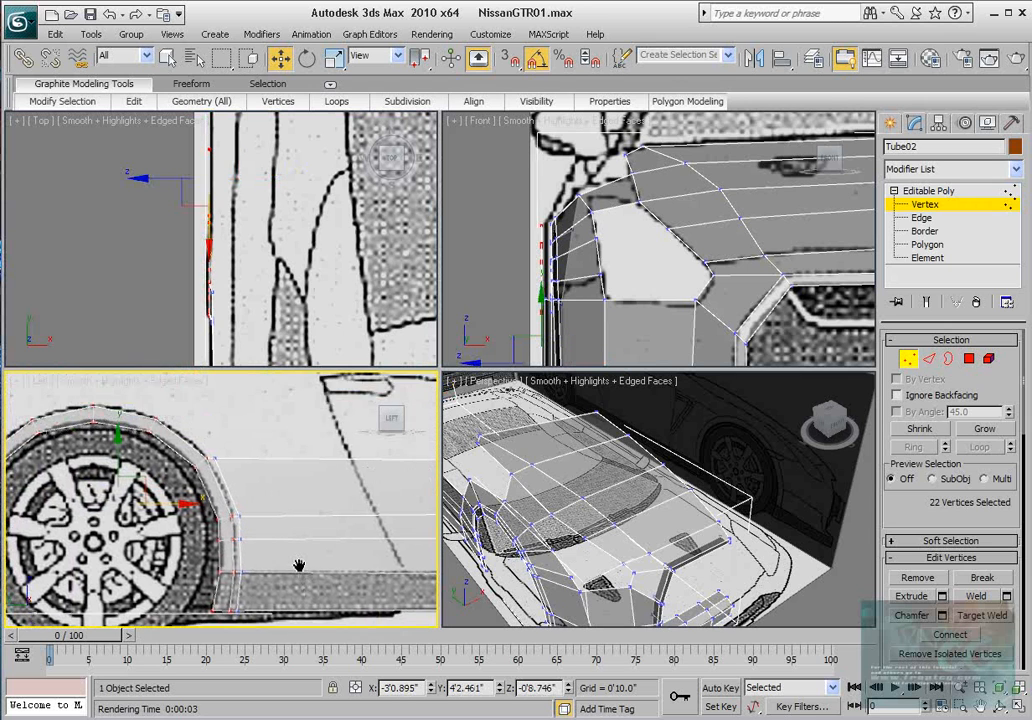
{"action": "scroll", "coordinate": [268, 505], "scroll_direction": "down", "scroll_amount": 3}
{"action": "scroll", "coordinate": [215, 538], "scroll_direction": "up", "scroll_amount": 1}
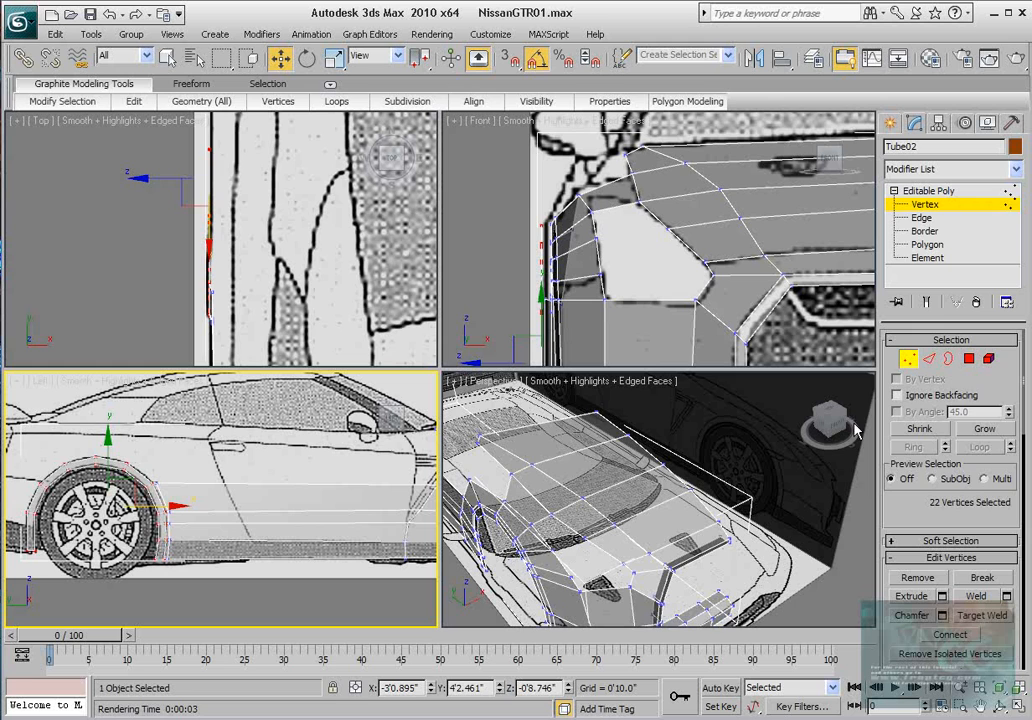
{"action": "left_click", "coordinate": [927, 359]}
{"action": "middle_click_drag", "start_coordinate": [362, 514], "coordinate": [226, 501]}
{"action": "scroll", "coordinate": [228, 503], "scroll_direction": "up", "scroll_amount": 3}
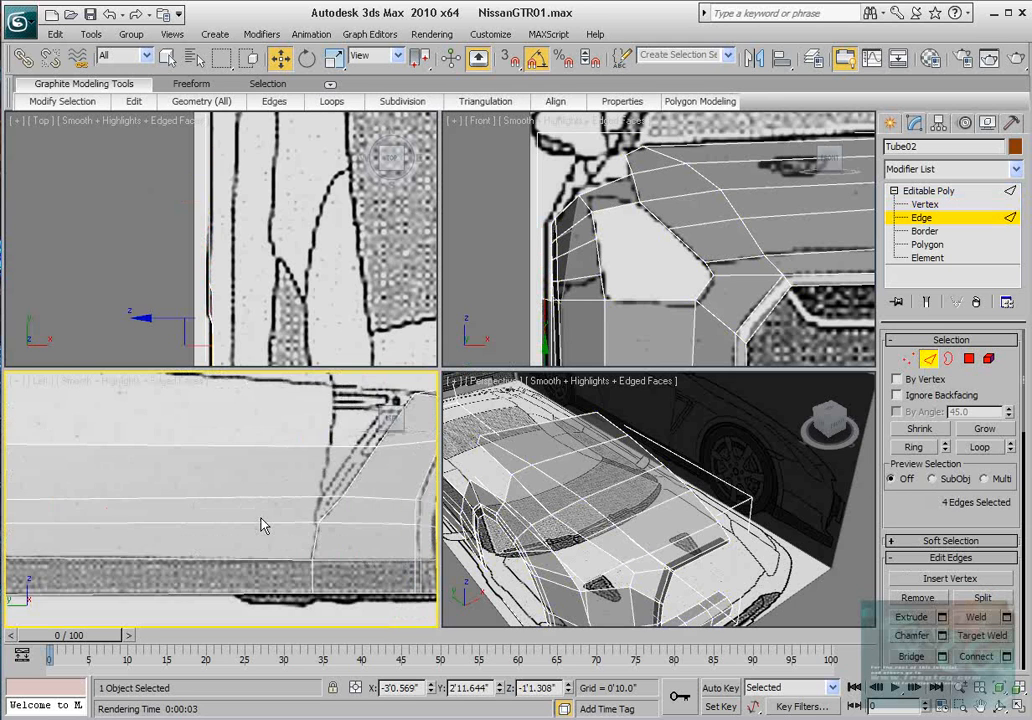
{"action": "scroll", "coordinate": [221, 445], "scroll_direction": "down", "scroll_amount": 3}
{"action": "scroll", "coordinate": [151, 523], "scroll_direction": "up", "scroll_amount": 5}
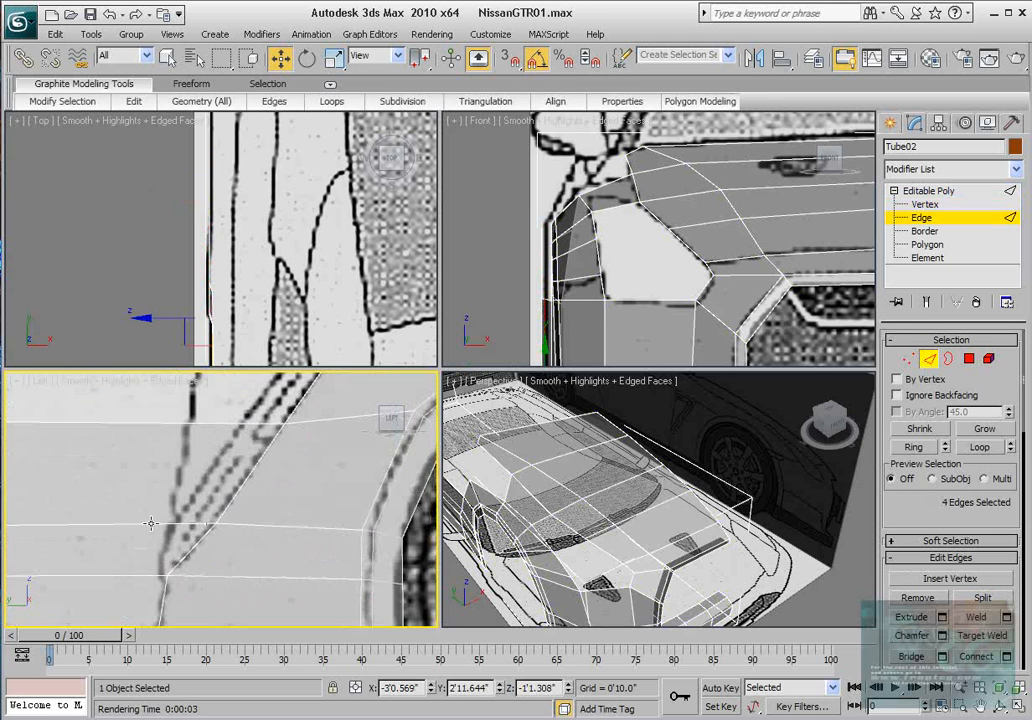
{"action": "left_click", "coordinate": [908, 358]}
{"action": "left_click", "coordinate": [215, 523]}
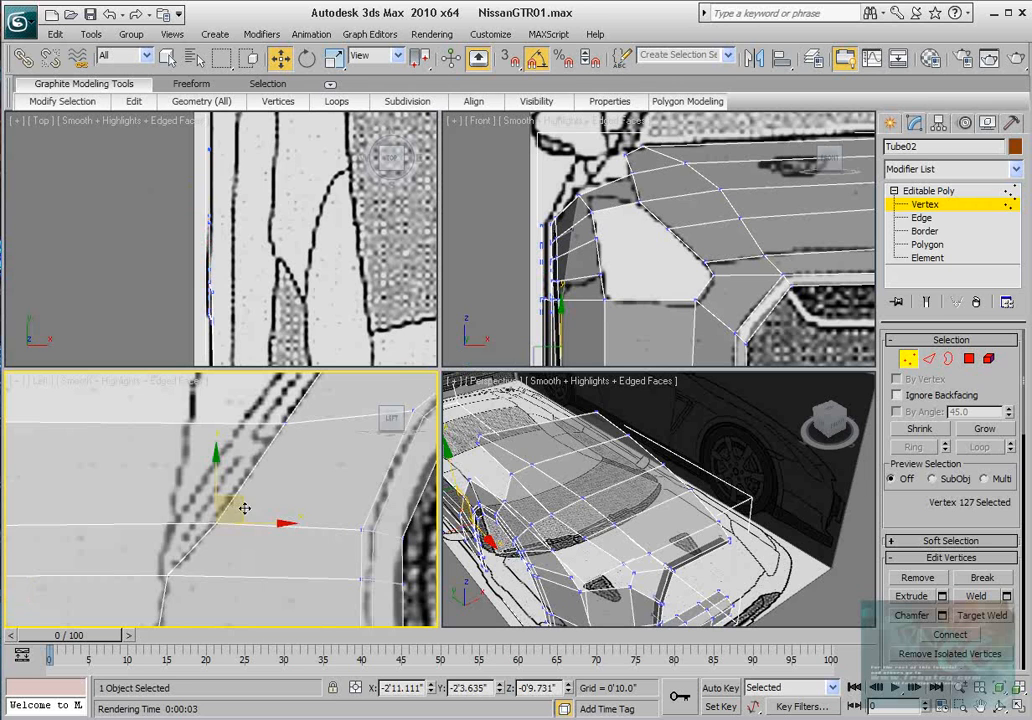
{"action": "left_click_drag", "start_coordinate": [240, 509], "coordinate": [242, 505]}
{"action": "scroll", "coordinate": [242, 505], "scroll_direction": "down", "scroll_amount": 4}
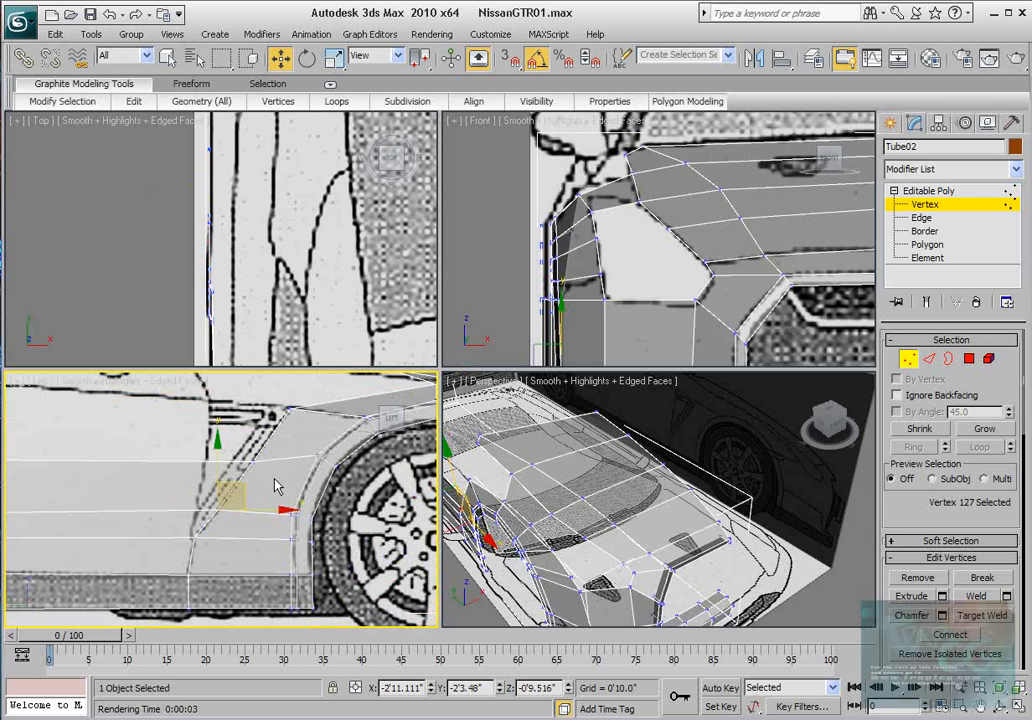
Examine the front fender and the whole body mesh against the blueprints in the Left, Top, Front and Perspective views.
{"action": "middle_click_drag", "start_coordinate": [308, 486], "coordinate": [181, 489]}
{"action": "scroll", "coordinate": [181, 489], "scroll_direction": "up", "scroll_amount": 1}
{"action": "scroll", "coordinate": [181, 489], "scroll_direction": "down", "scroll_amount": 4}
{"action": "middle_click_drag", "start_coordinate": [256, 495], "coordinate": [318, 554]}
{"action": "scroll", "coordinate": [320, 552], "scroll_direction": "up", "scroll_amount": 1}
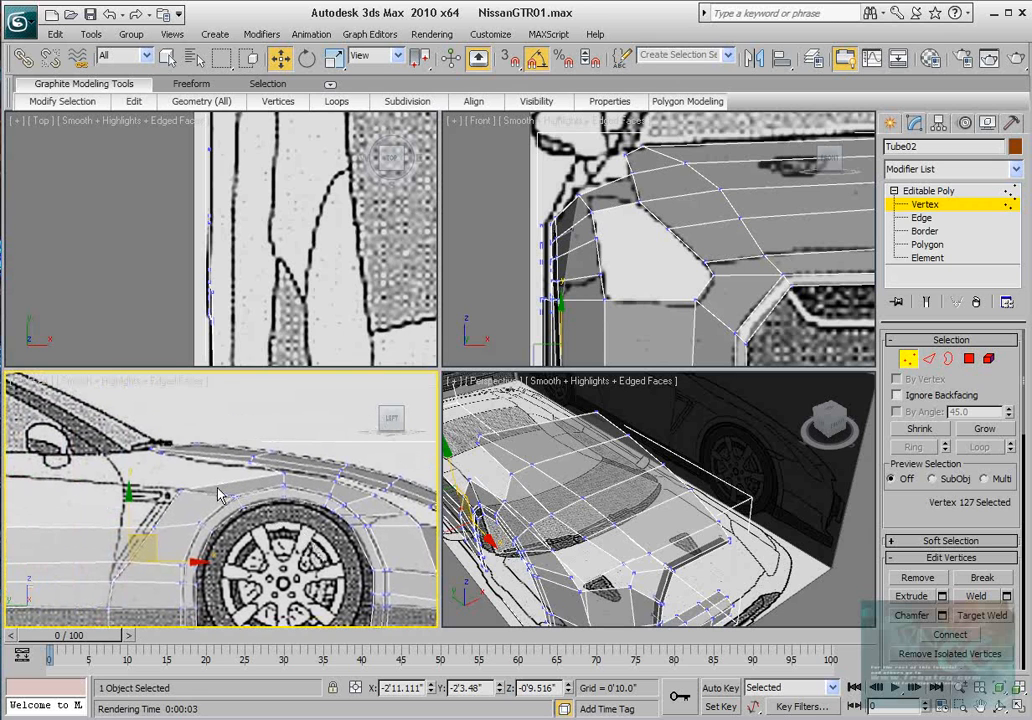
{"action": "middle_click_drag", "start_coordinate": [218, 495], "coordinate": [276, 500]}
{"action": "scroll", "coordinate": [314, 262], "scroll_direction": "down", "scroll_amount": 7}
{"action": "scroll", "coordinate": [300, 280], "scroll_direction": "up", "scroll_amount": 3}
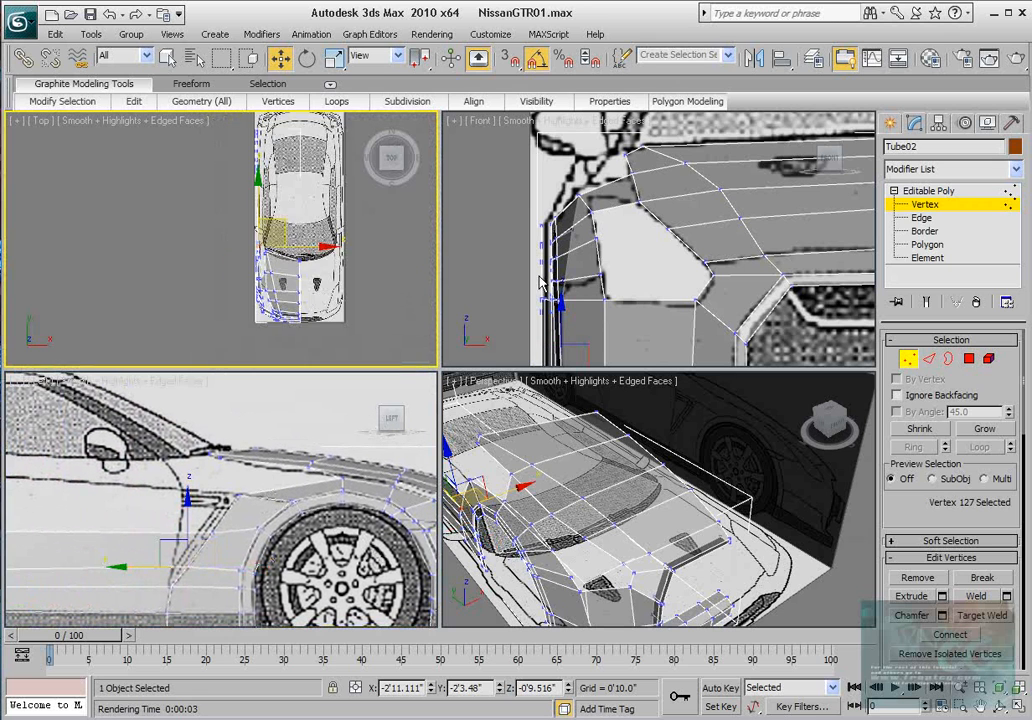
{"action": "scroll", "coordinate": [592, 249], "scroll_direction": "down", "scroll_amount": 3}
{"action": "scroll", "coordinate": [609, 499], "scroll_direction": "down", "scroll_amount": 4}
{"action": "middle_click_drag", "start_coordinate": [620, 490], "coordinate": [642, 475]}
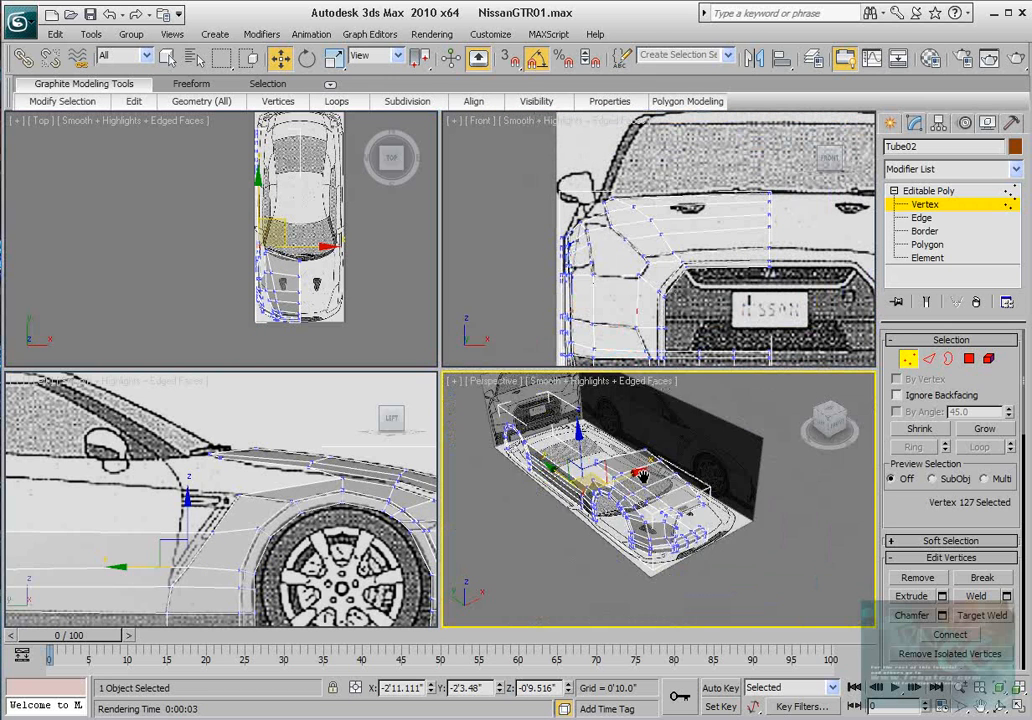
{"action": "scroll", "coordinate": [652, 522], "scroll_direction": "up", "scroll_amount": 3}
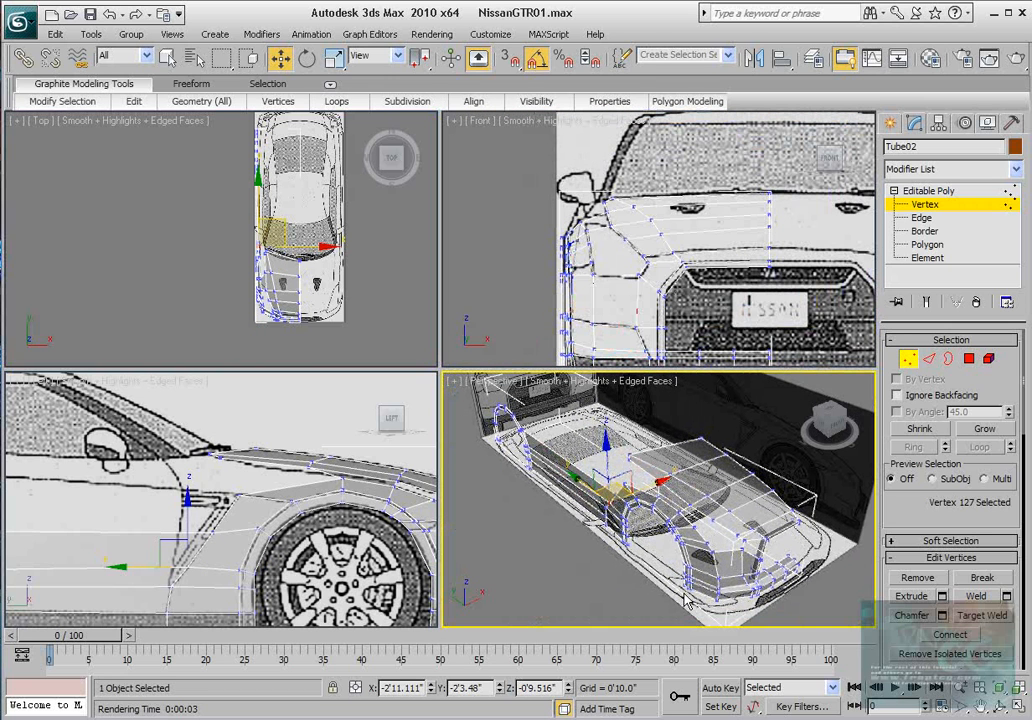